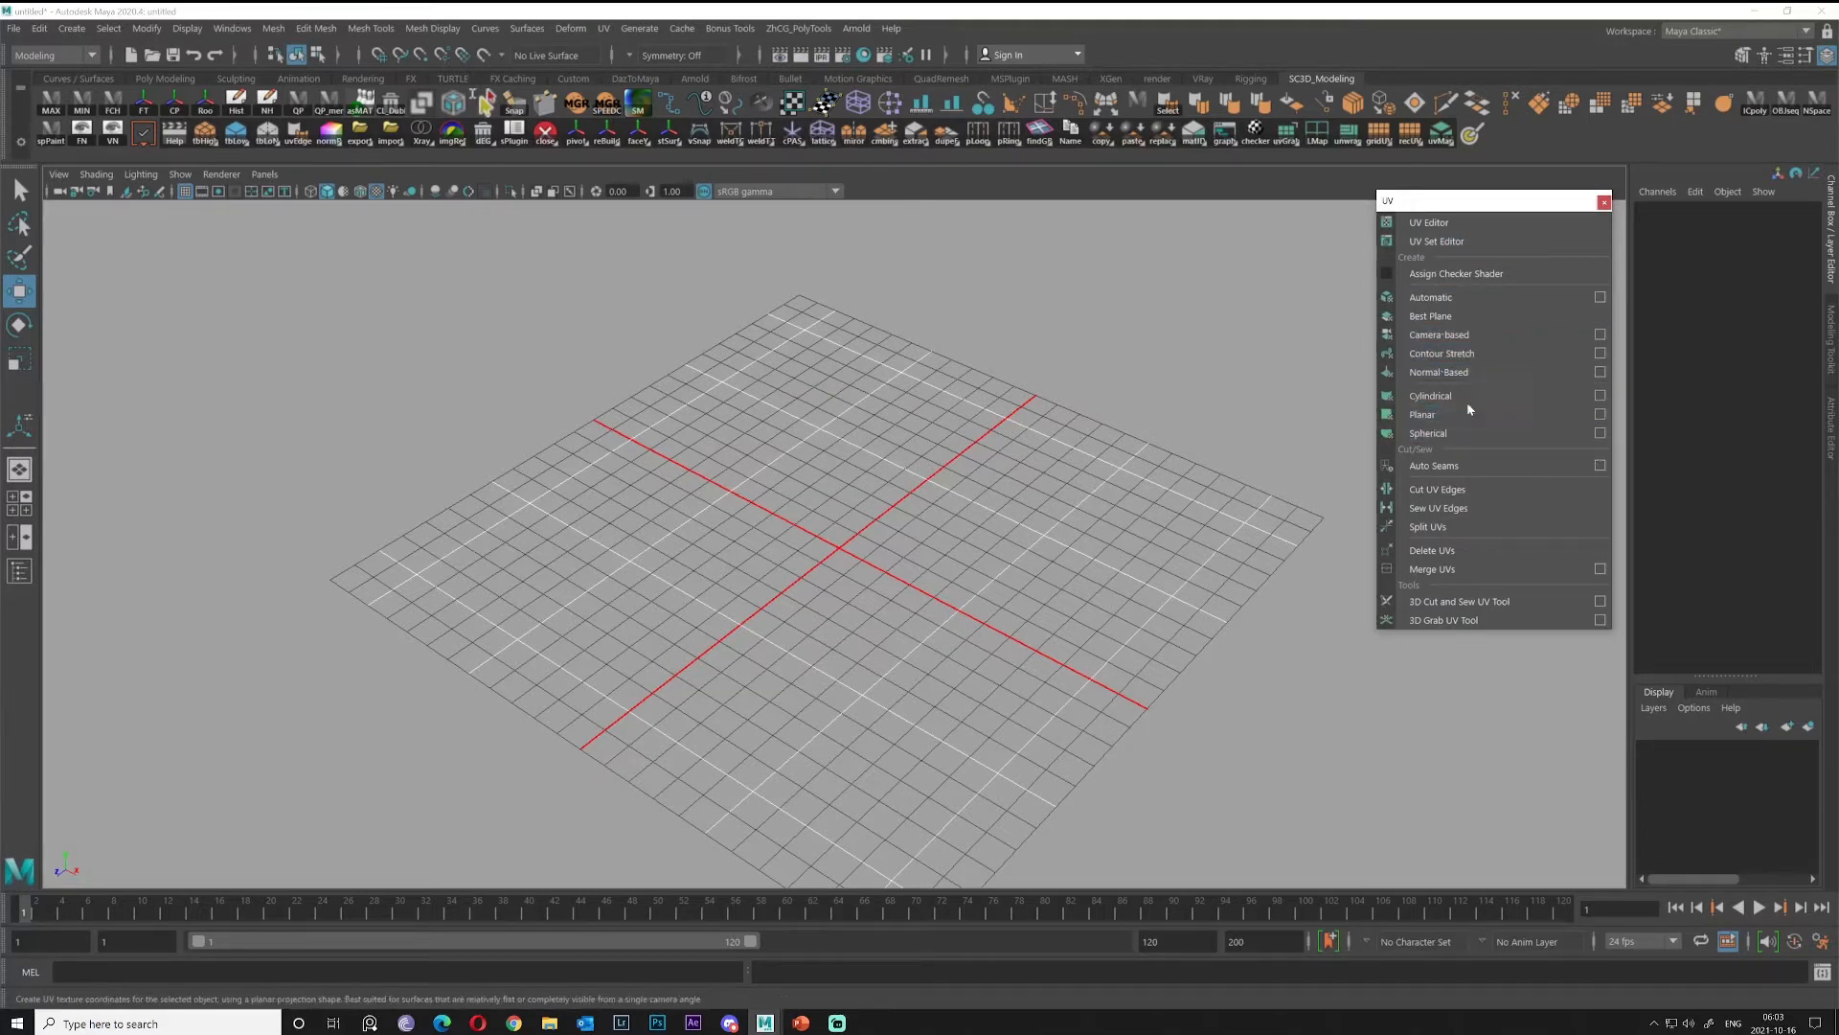
Examine the option settings of the Cylindrical, Automatic, Camera-based and Planar UV projections.
click(1600, 394)
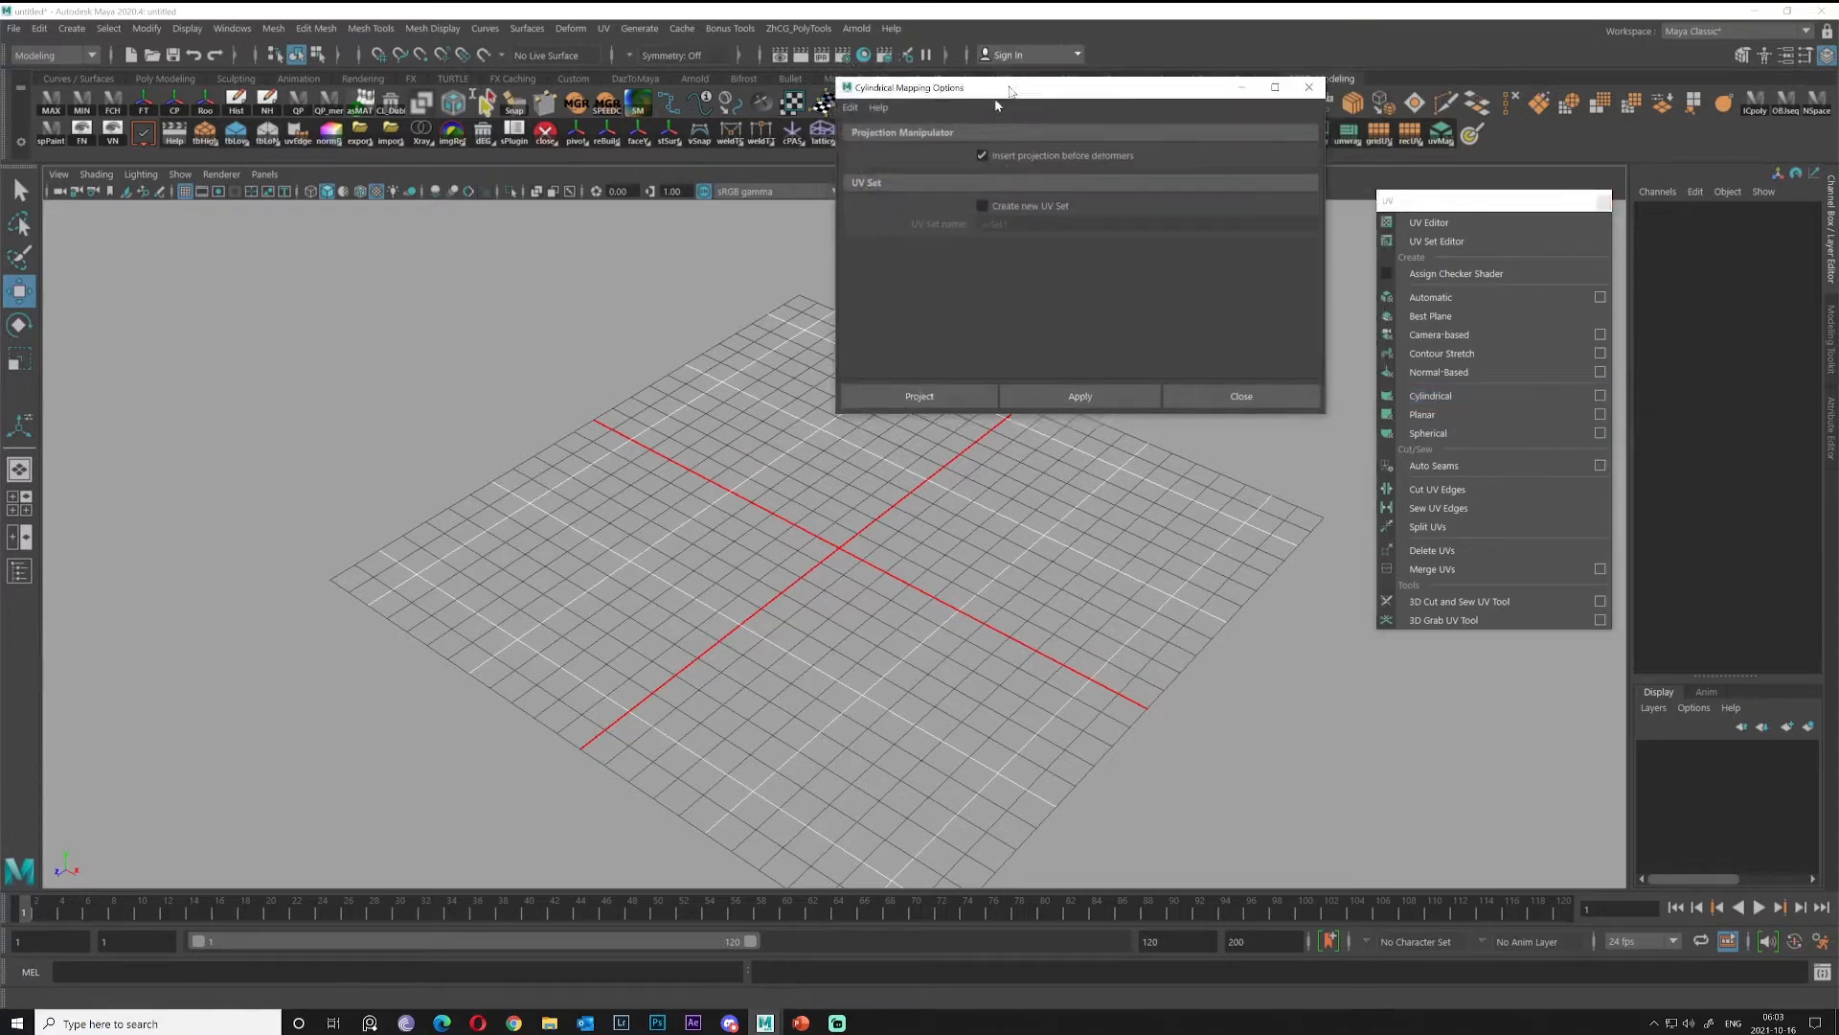
click(1262, 455)
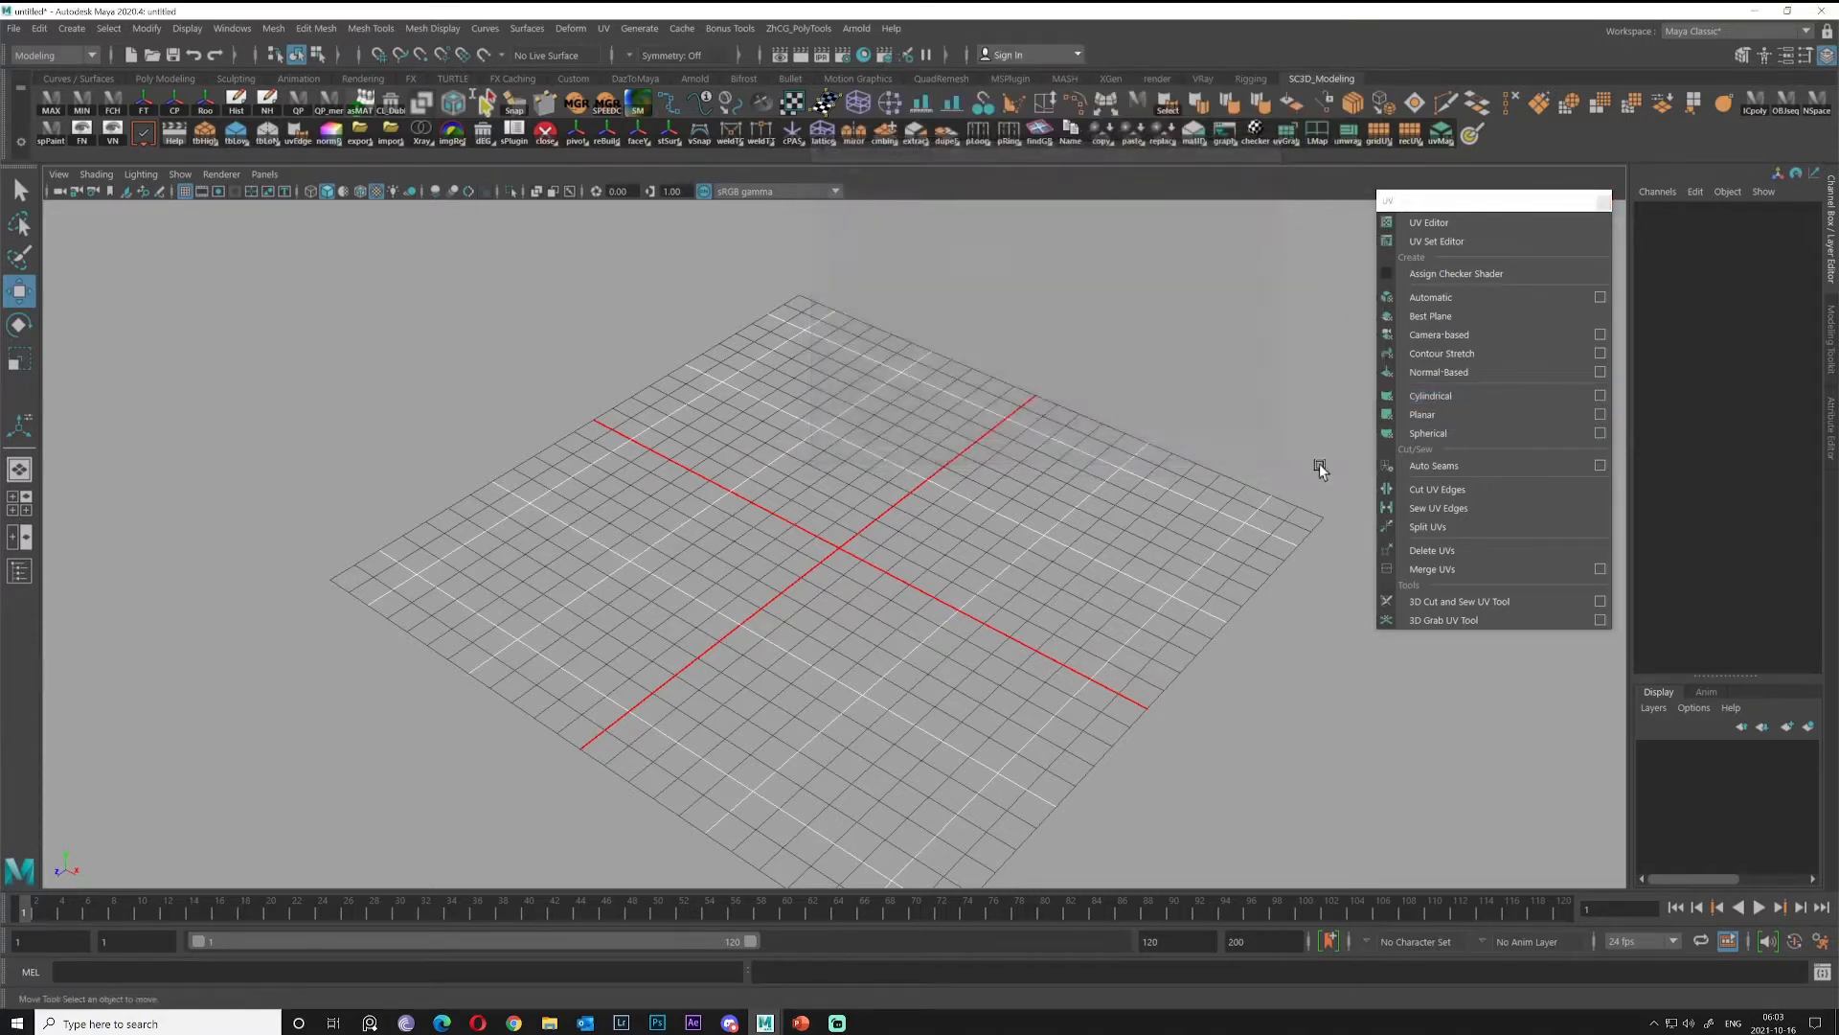
click(1599, 297)
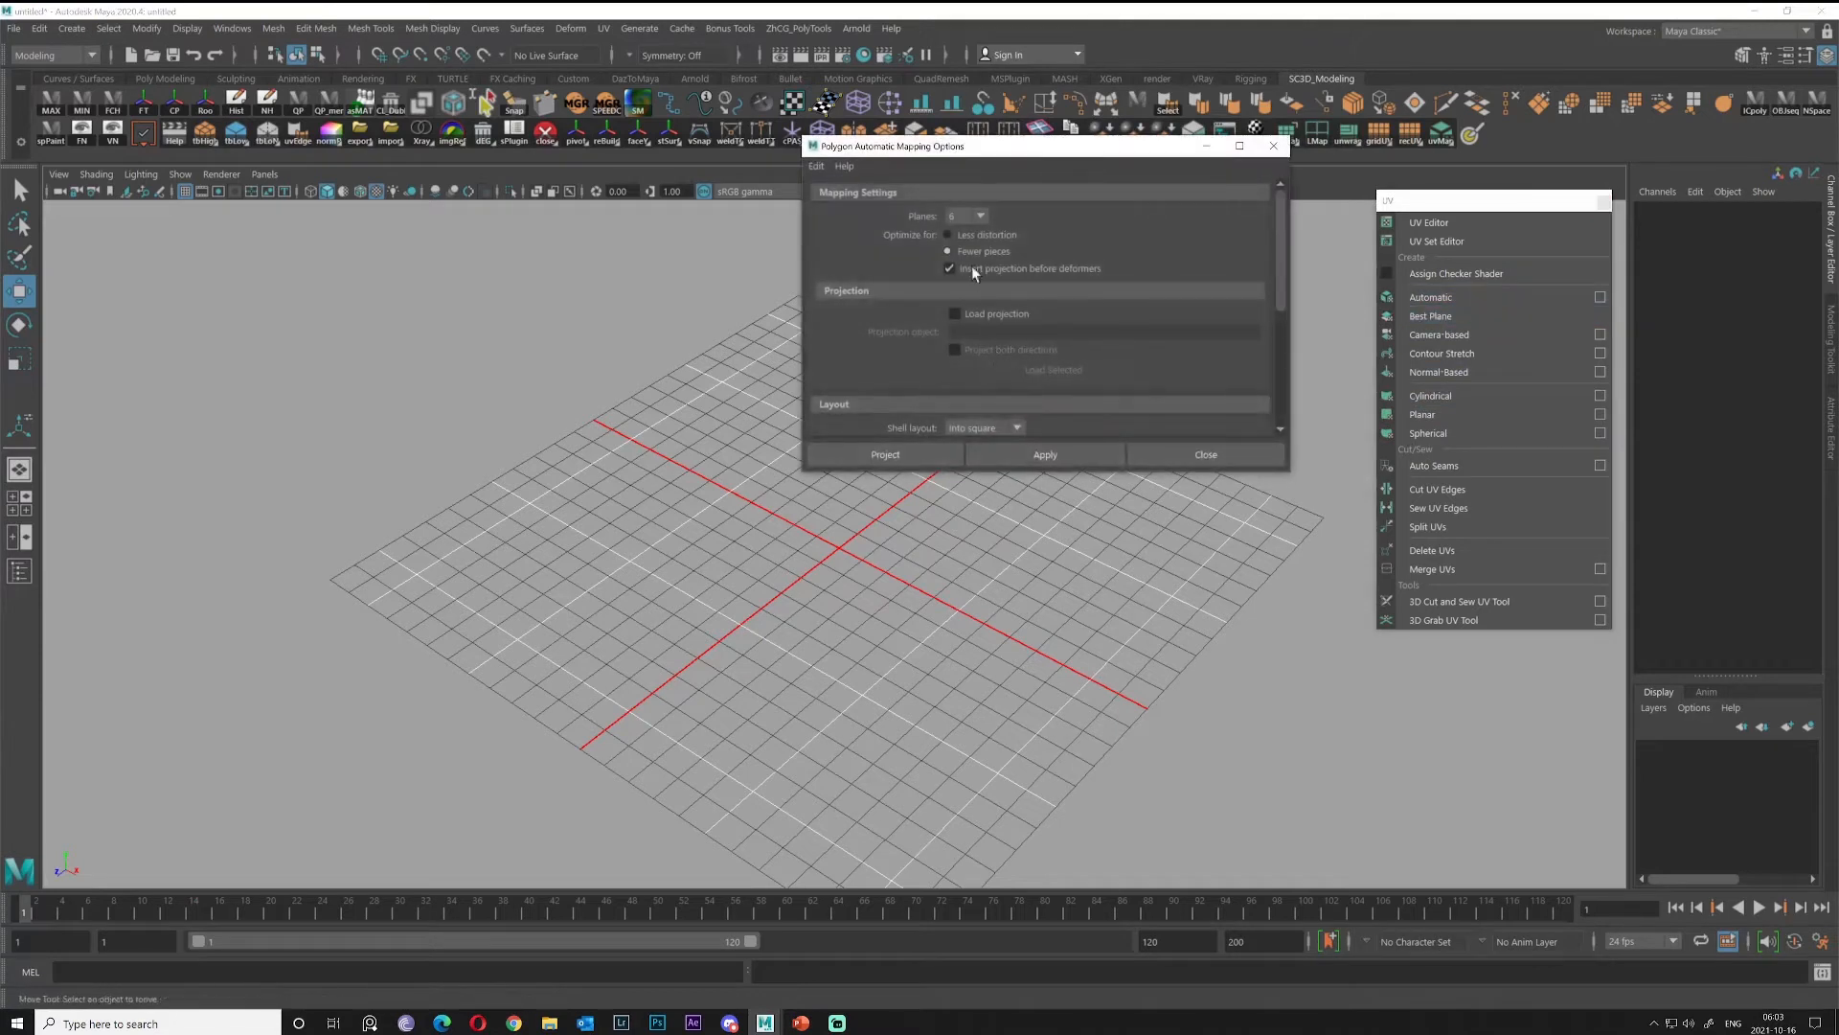
click(977, 216)
click(1140, 231)
click(1273, 146)
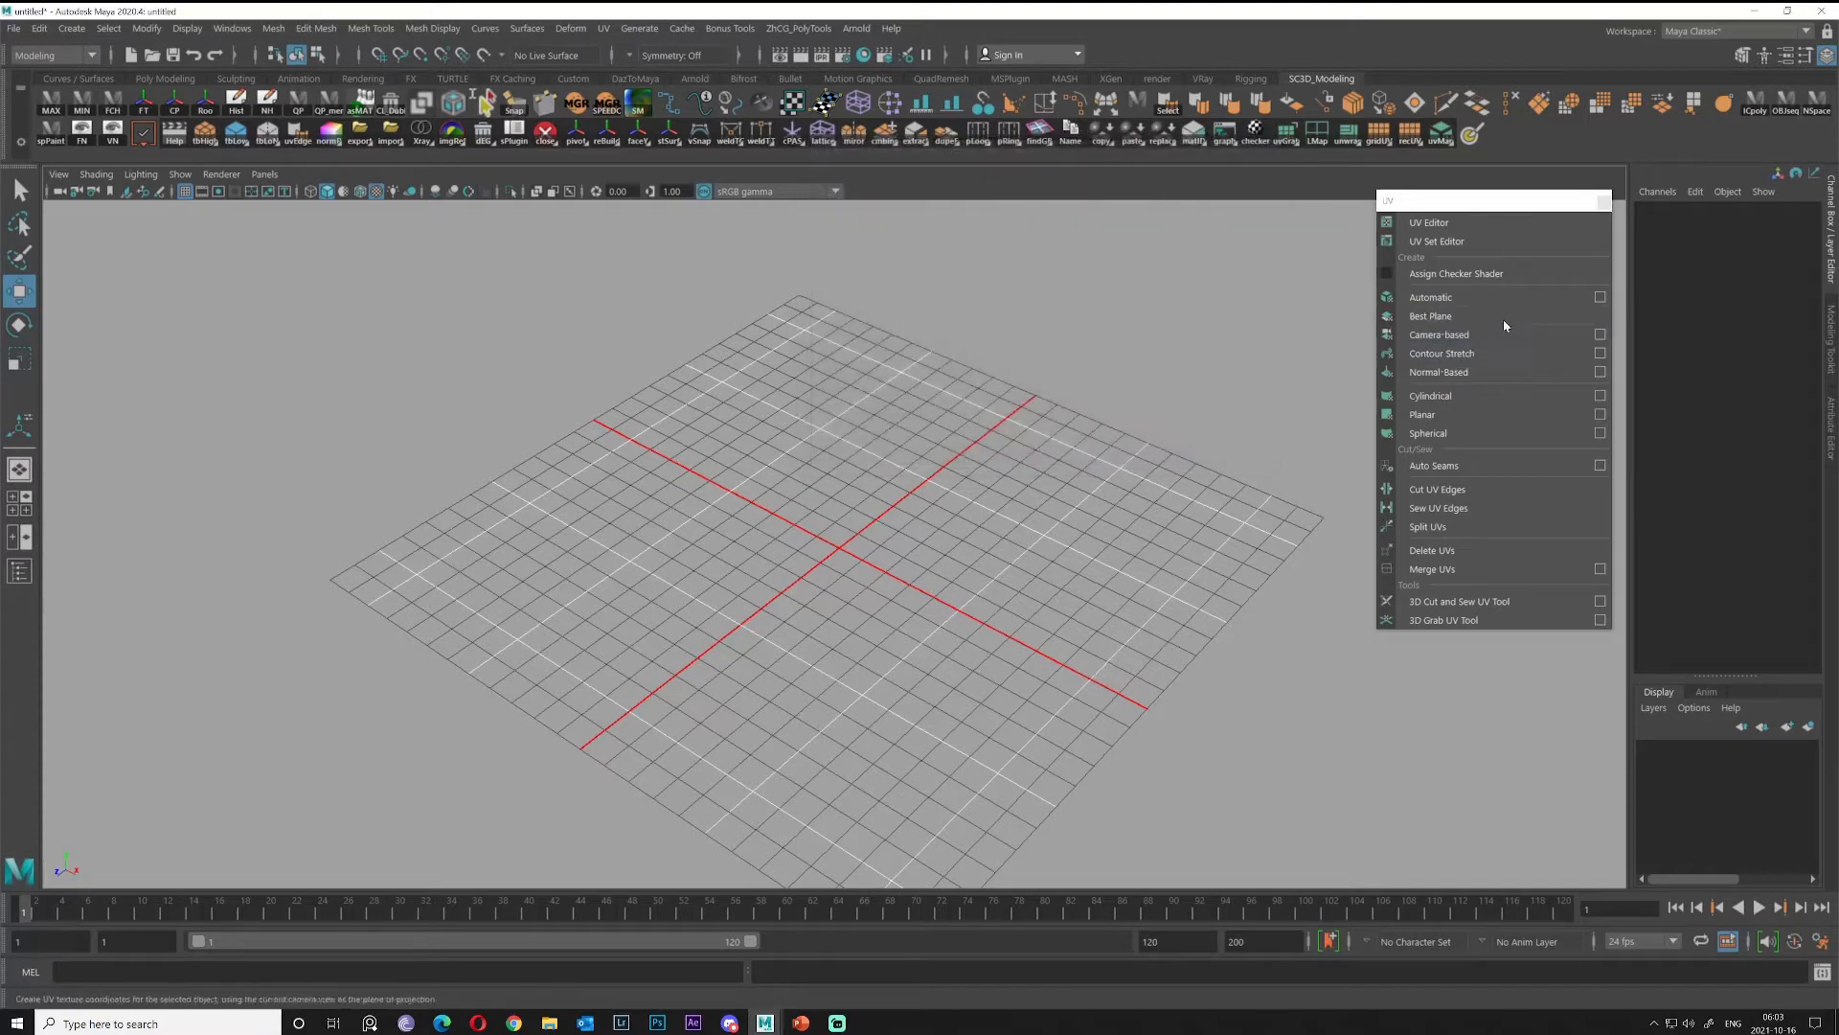
click(1599, 334)
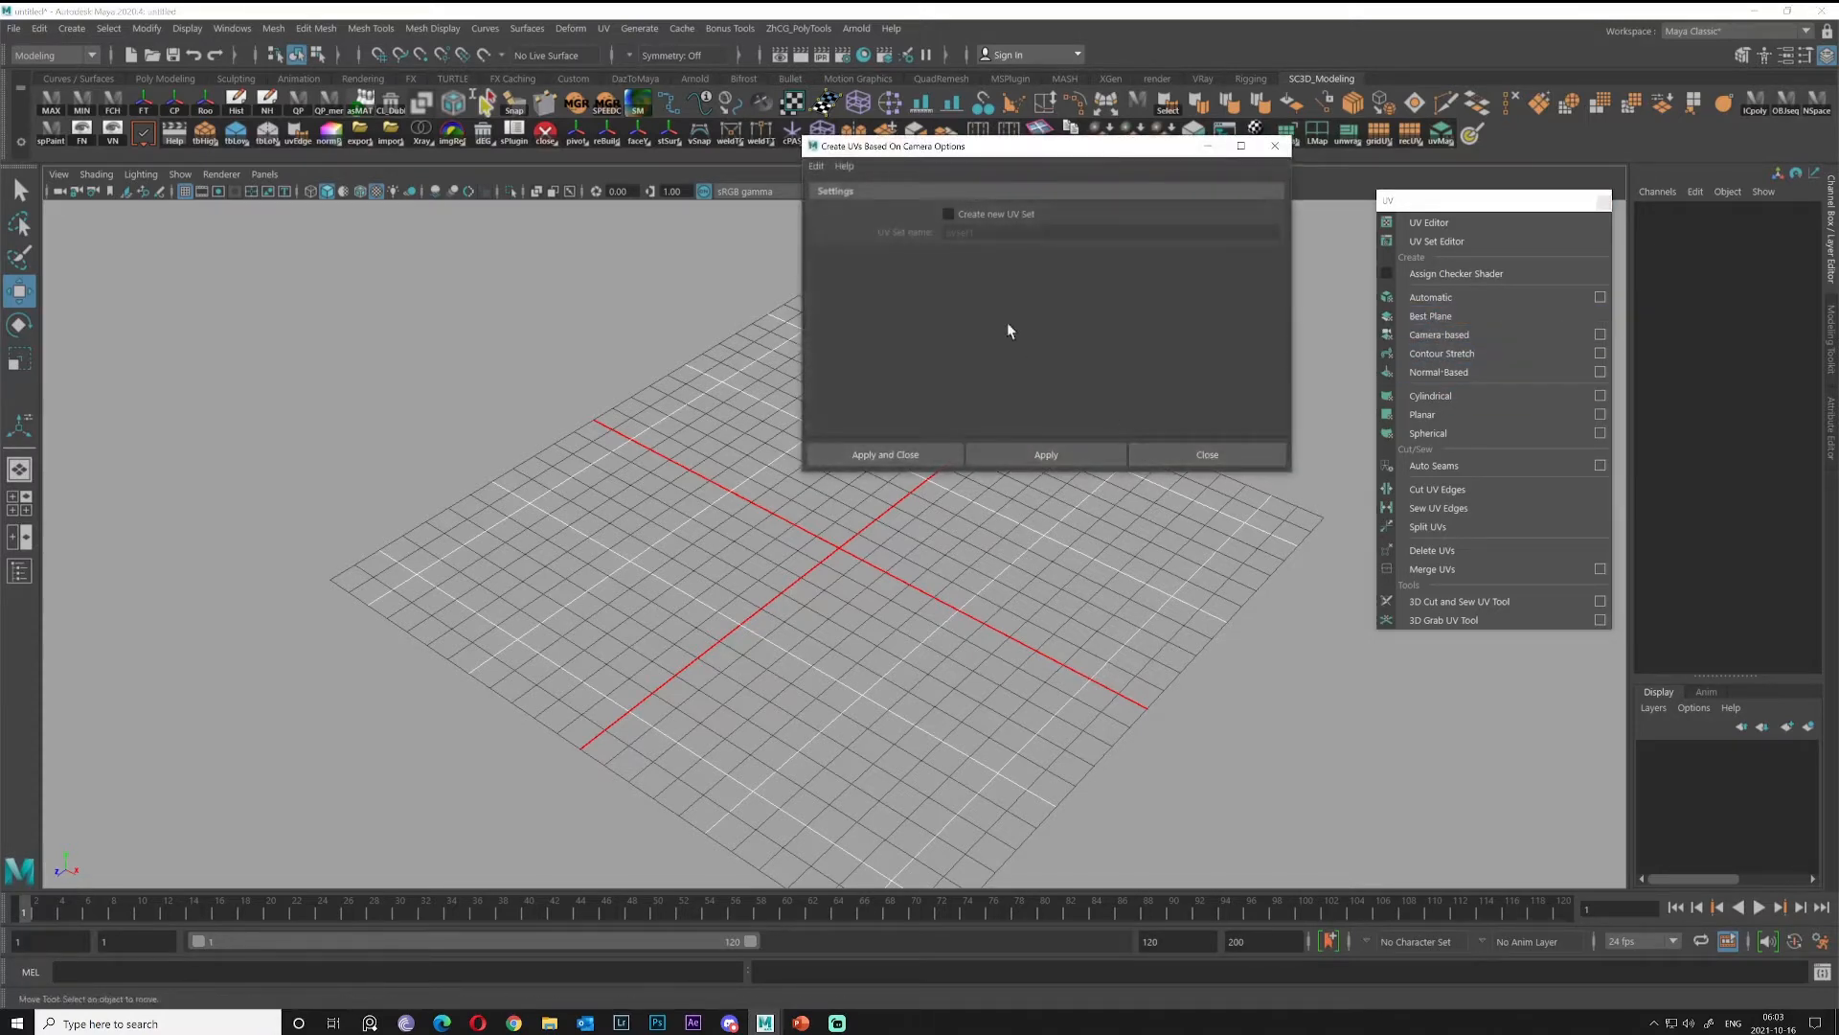
click(1223, 458)
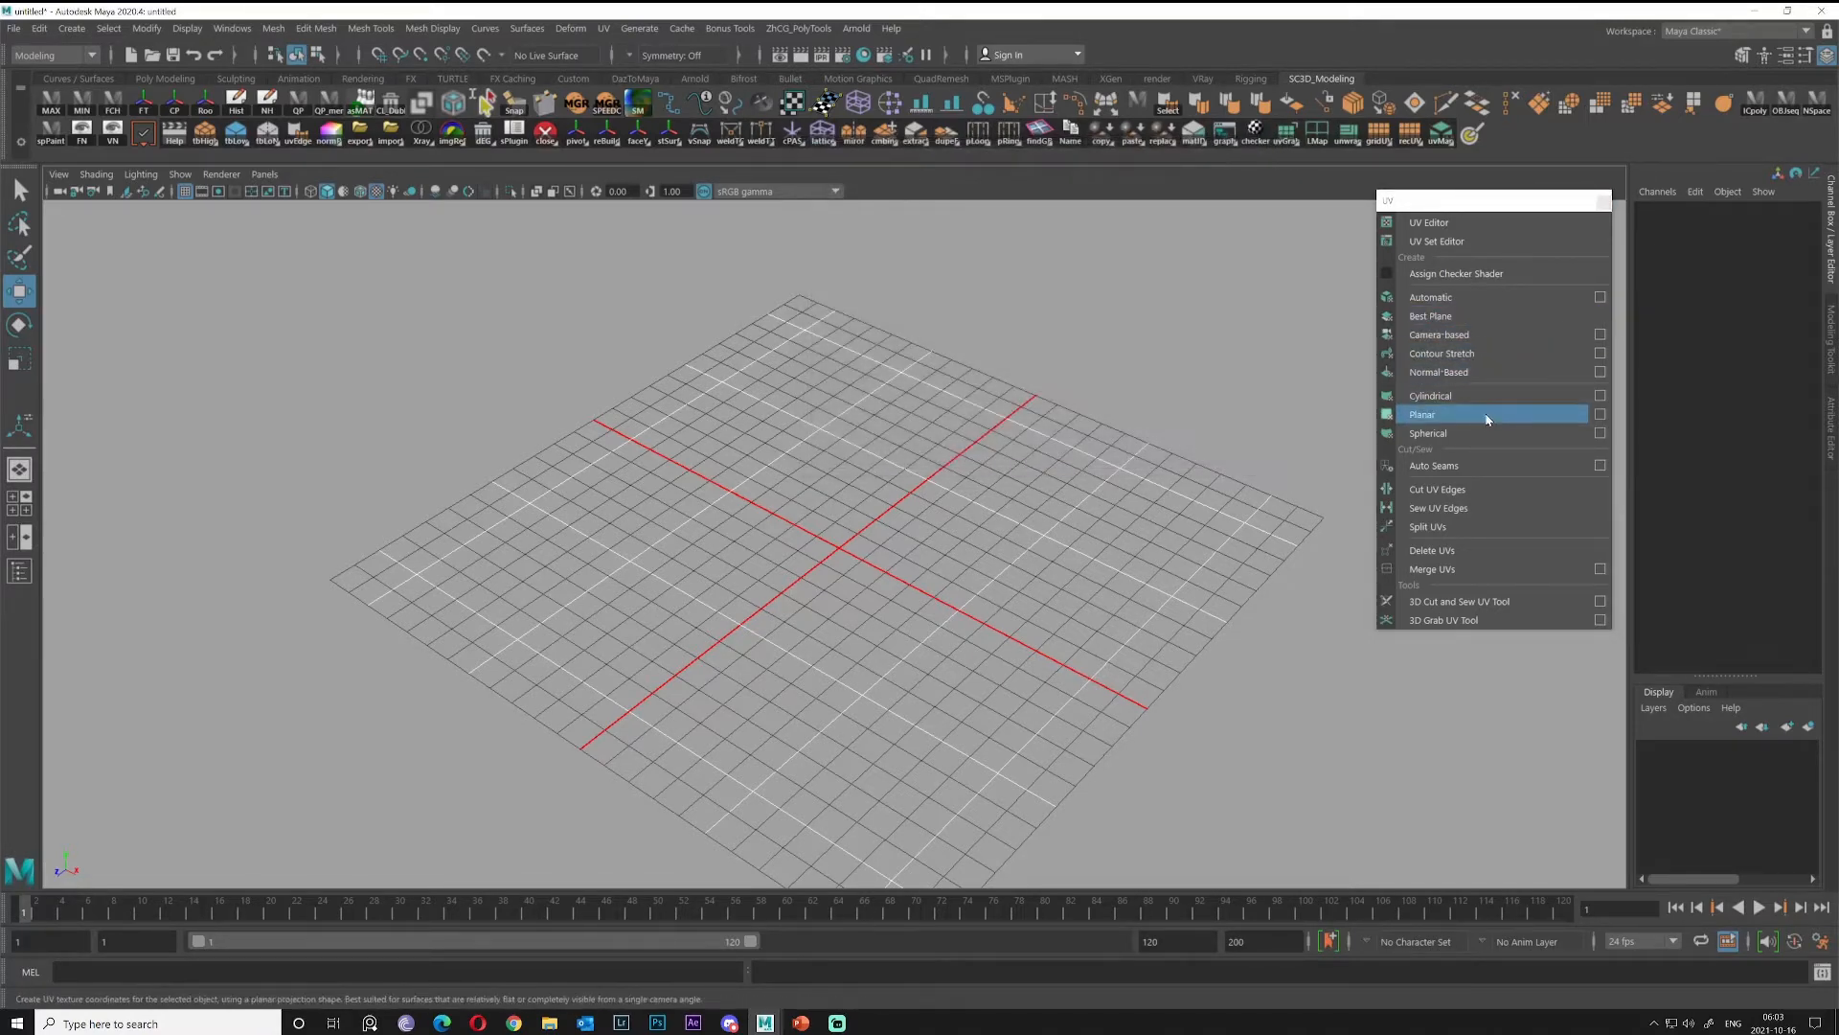
click(1600, 414)
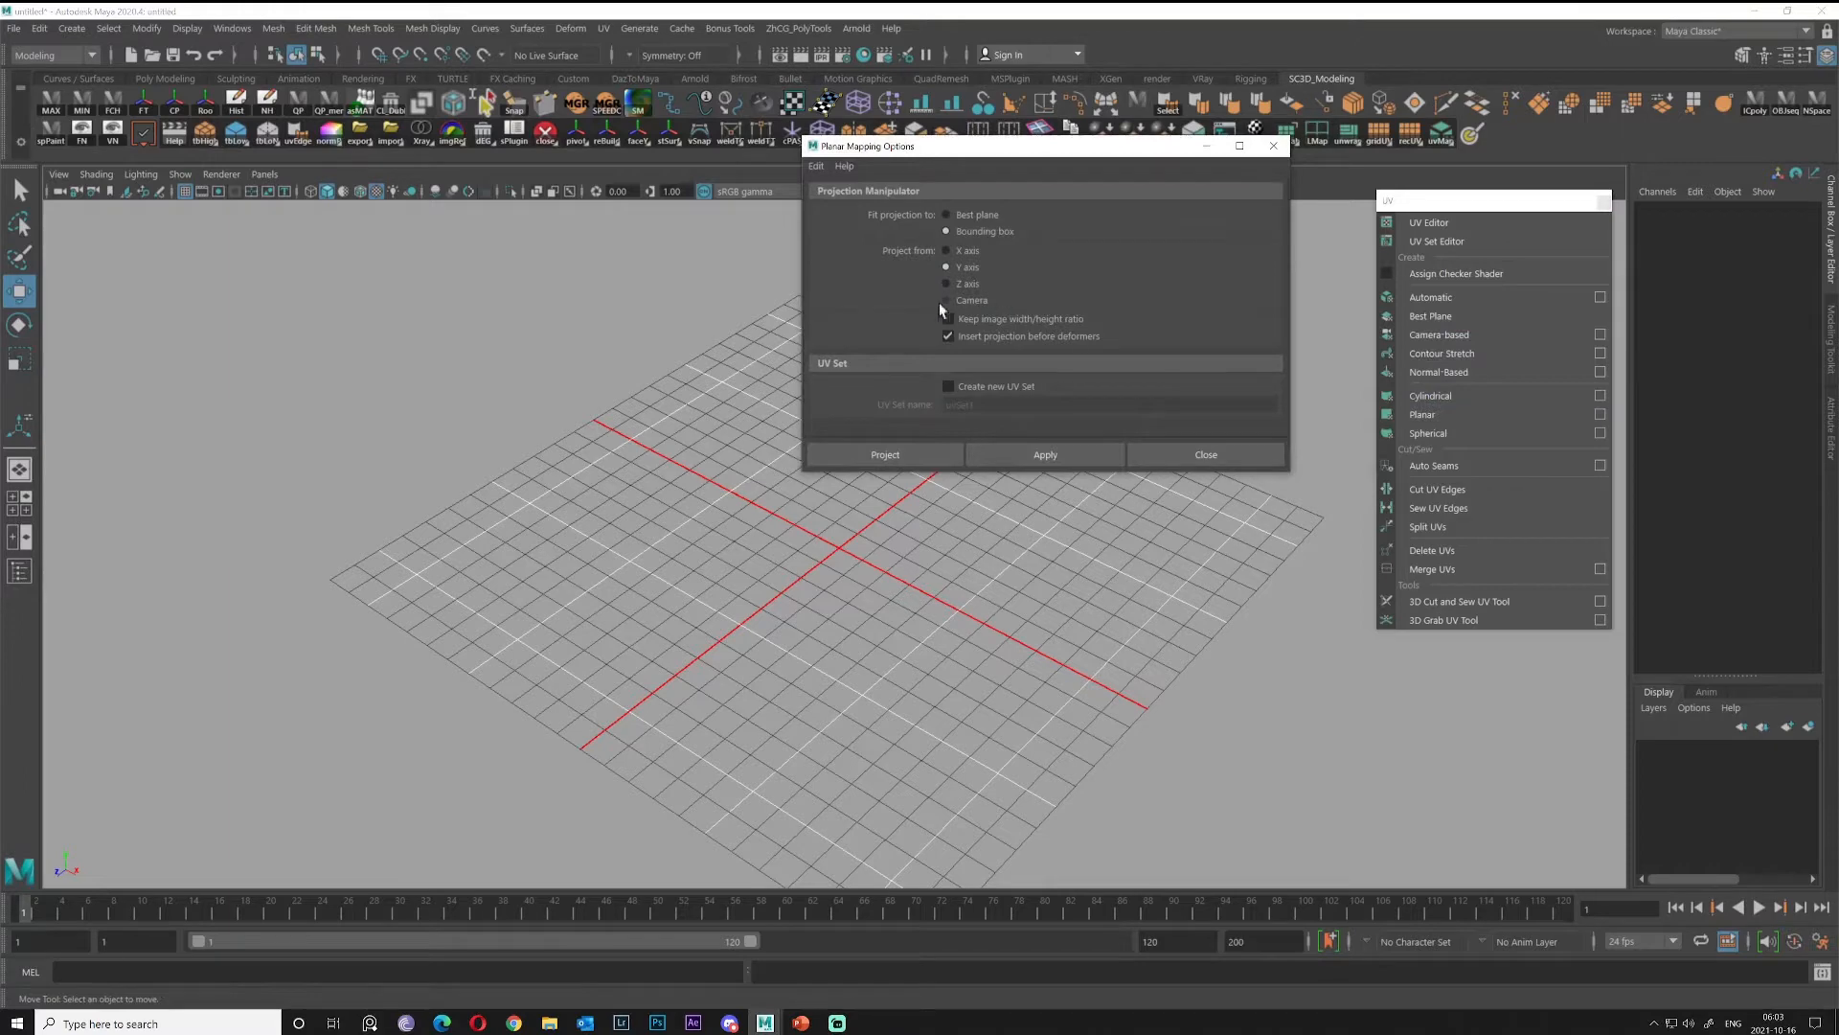
click(1218, 463)
Open the UV Editor, move its window aside and collapse the UV Toolkit's Transform section.
alt+drag(901, 571, 955, 588)
click(1427, 223)
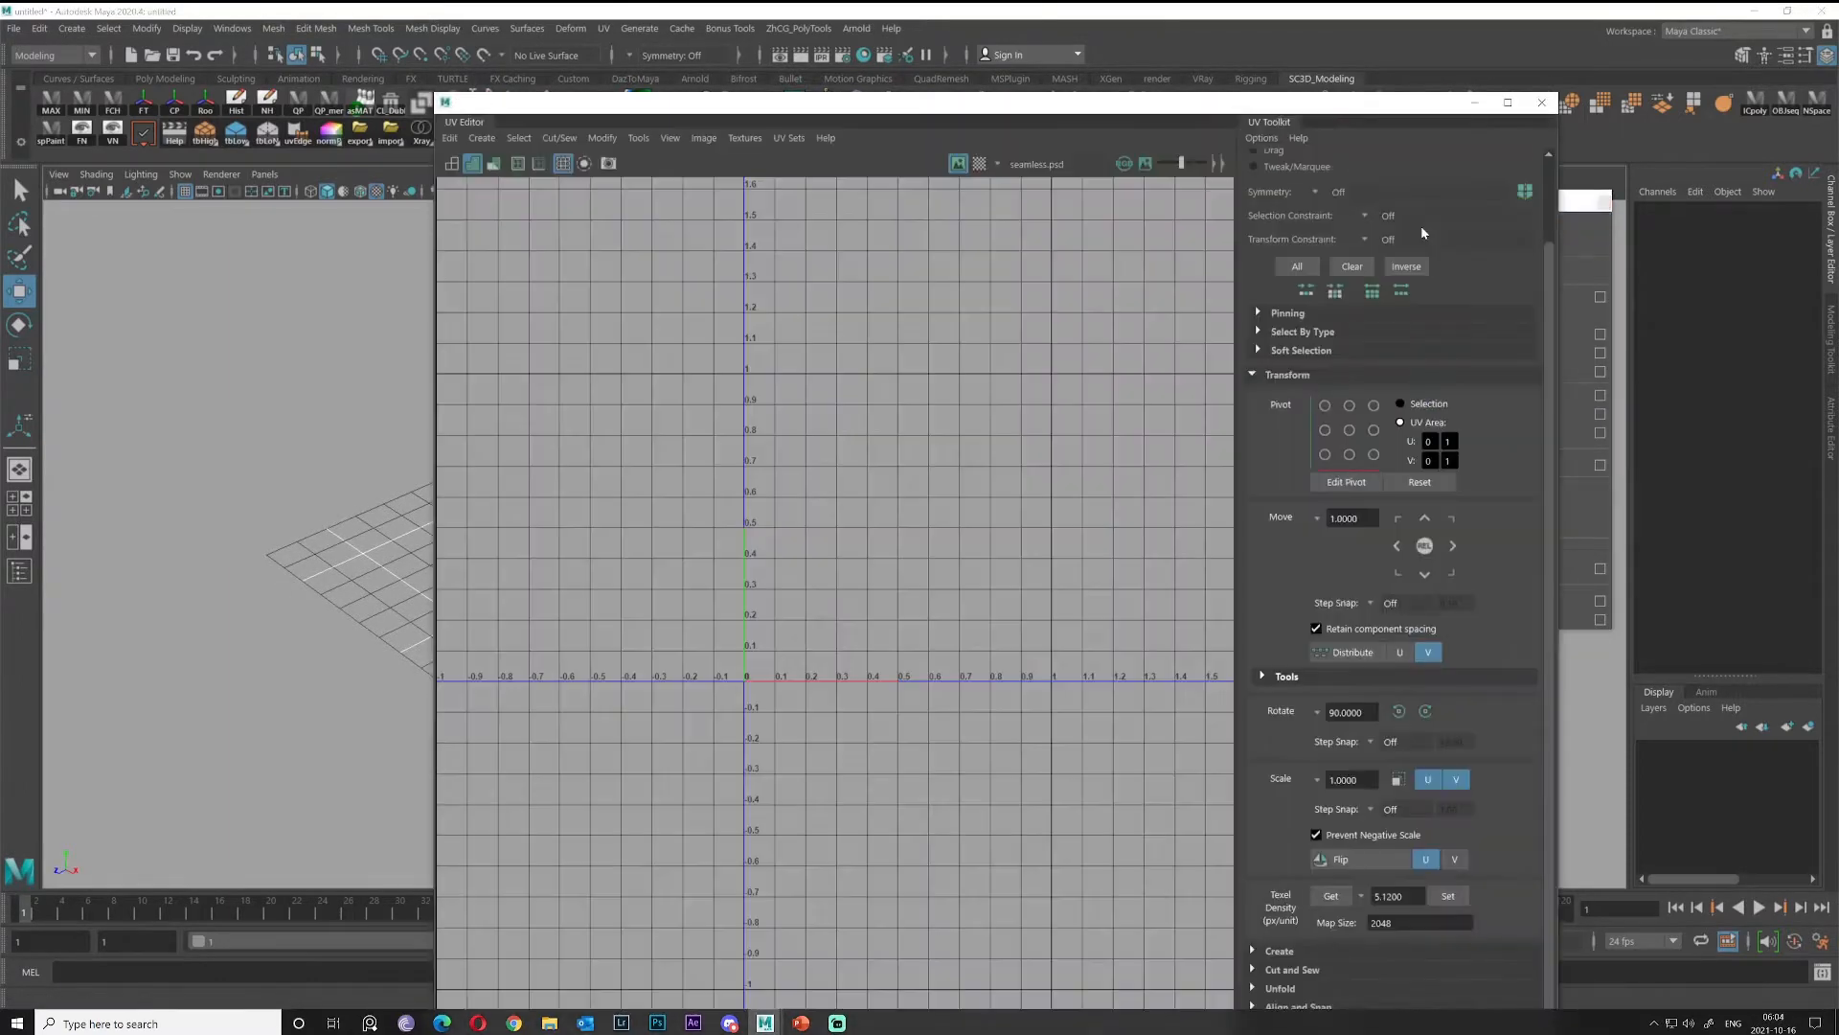
drag(1140, 111, 834, 93)
click(946, 354)
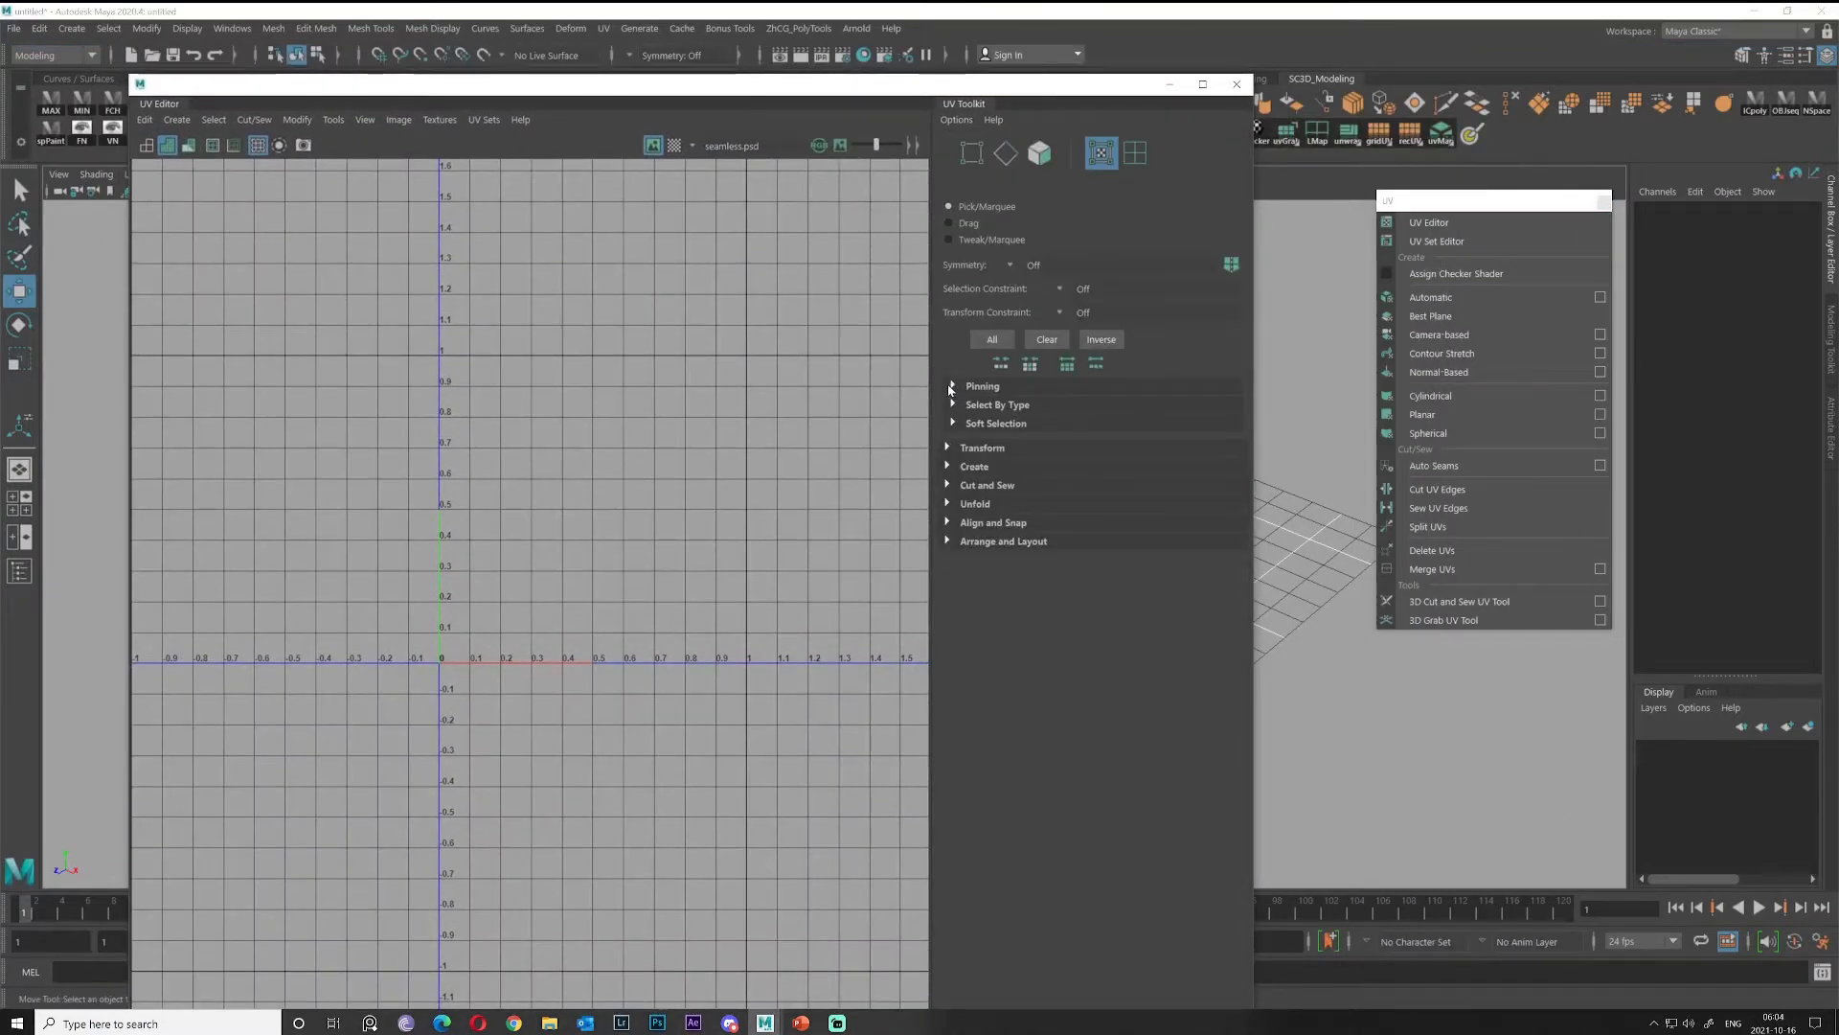
Examine the tools offered under Pinning and Select By Type in the UV Toolkit.
click(951, 387)
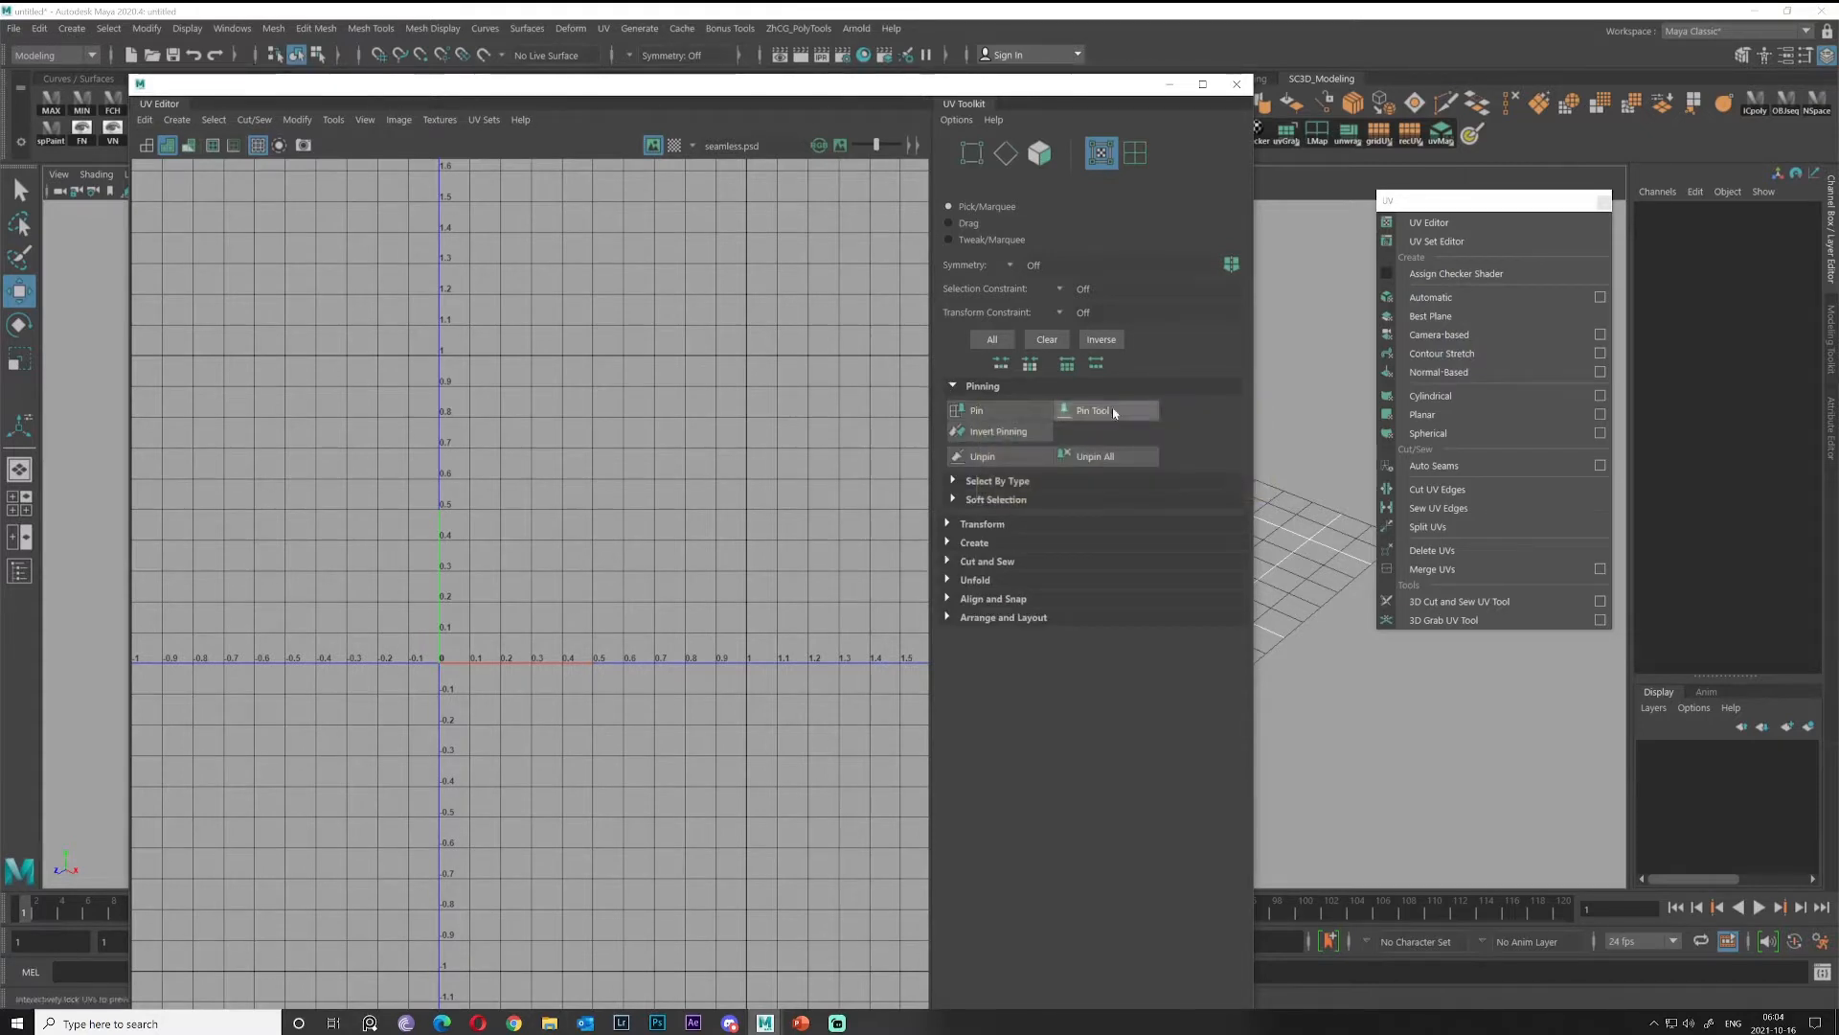
click(941, 387)
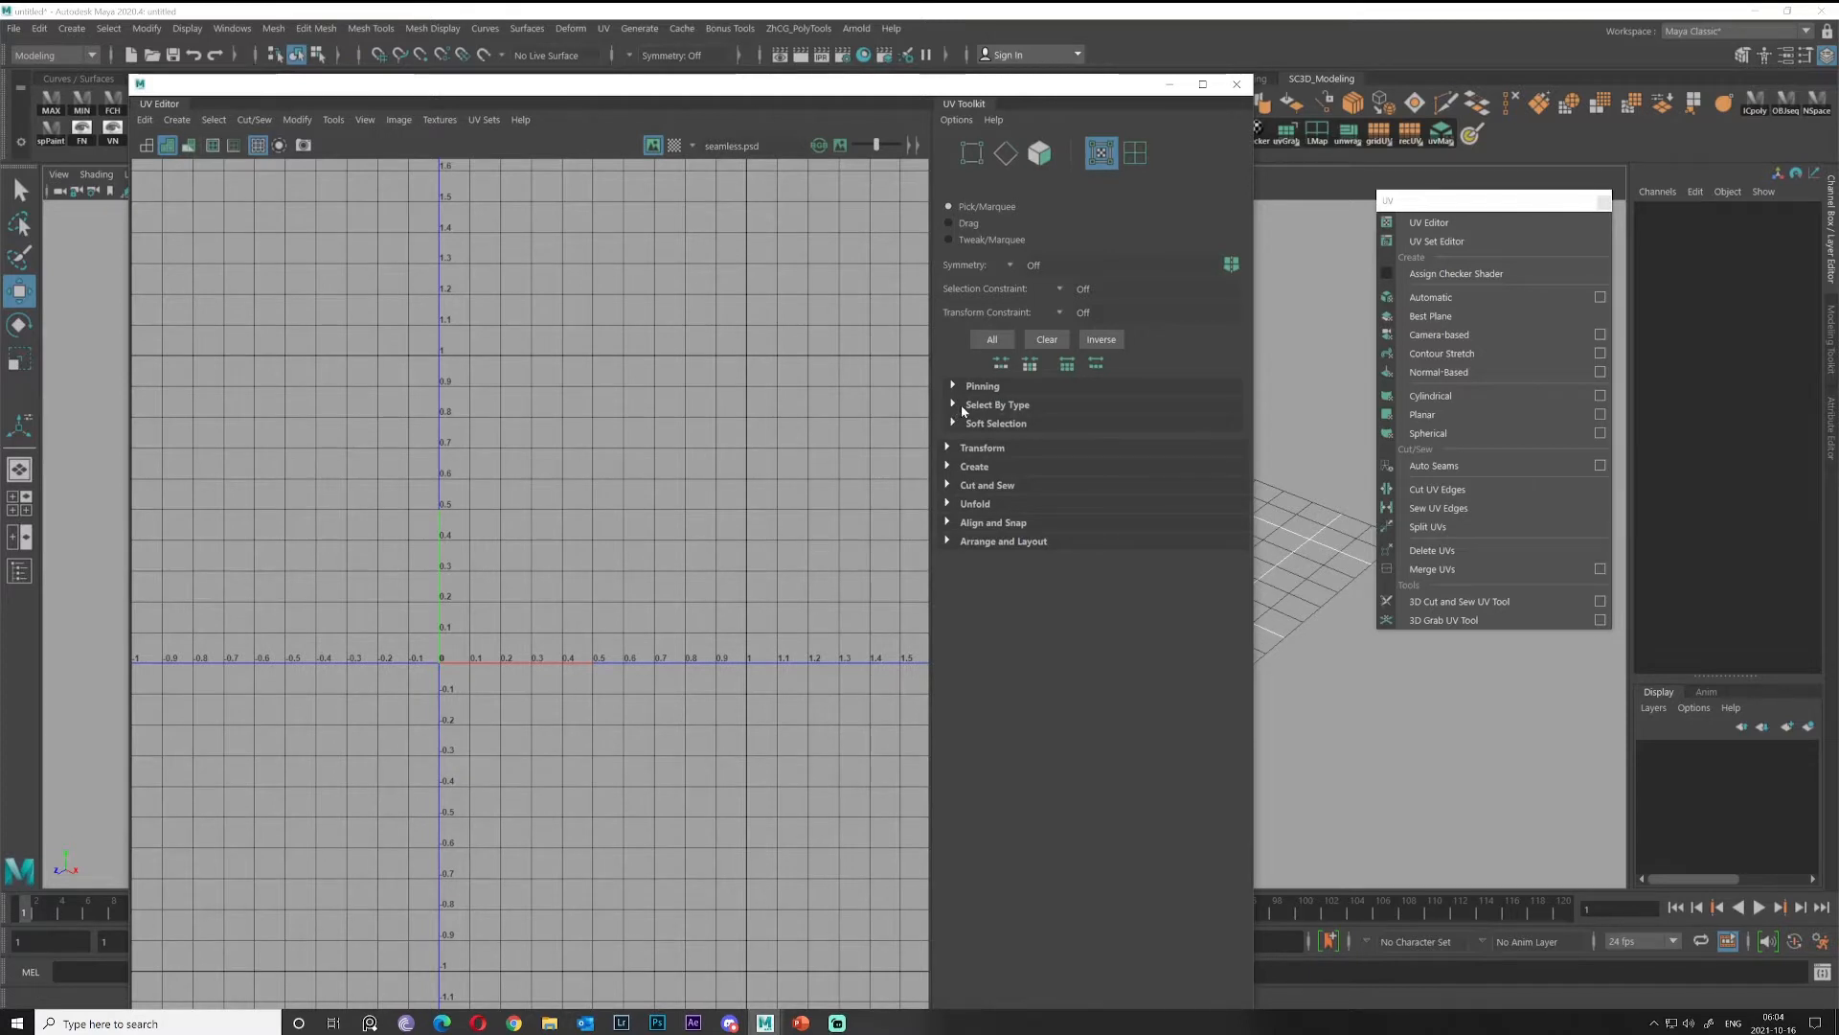
click(956, 408)
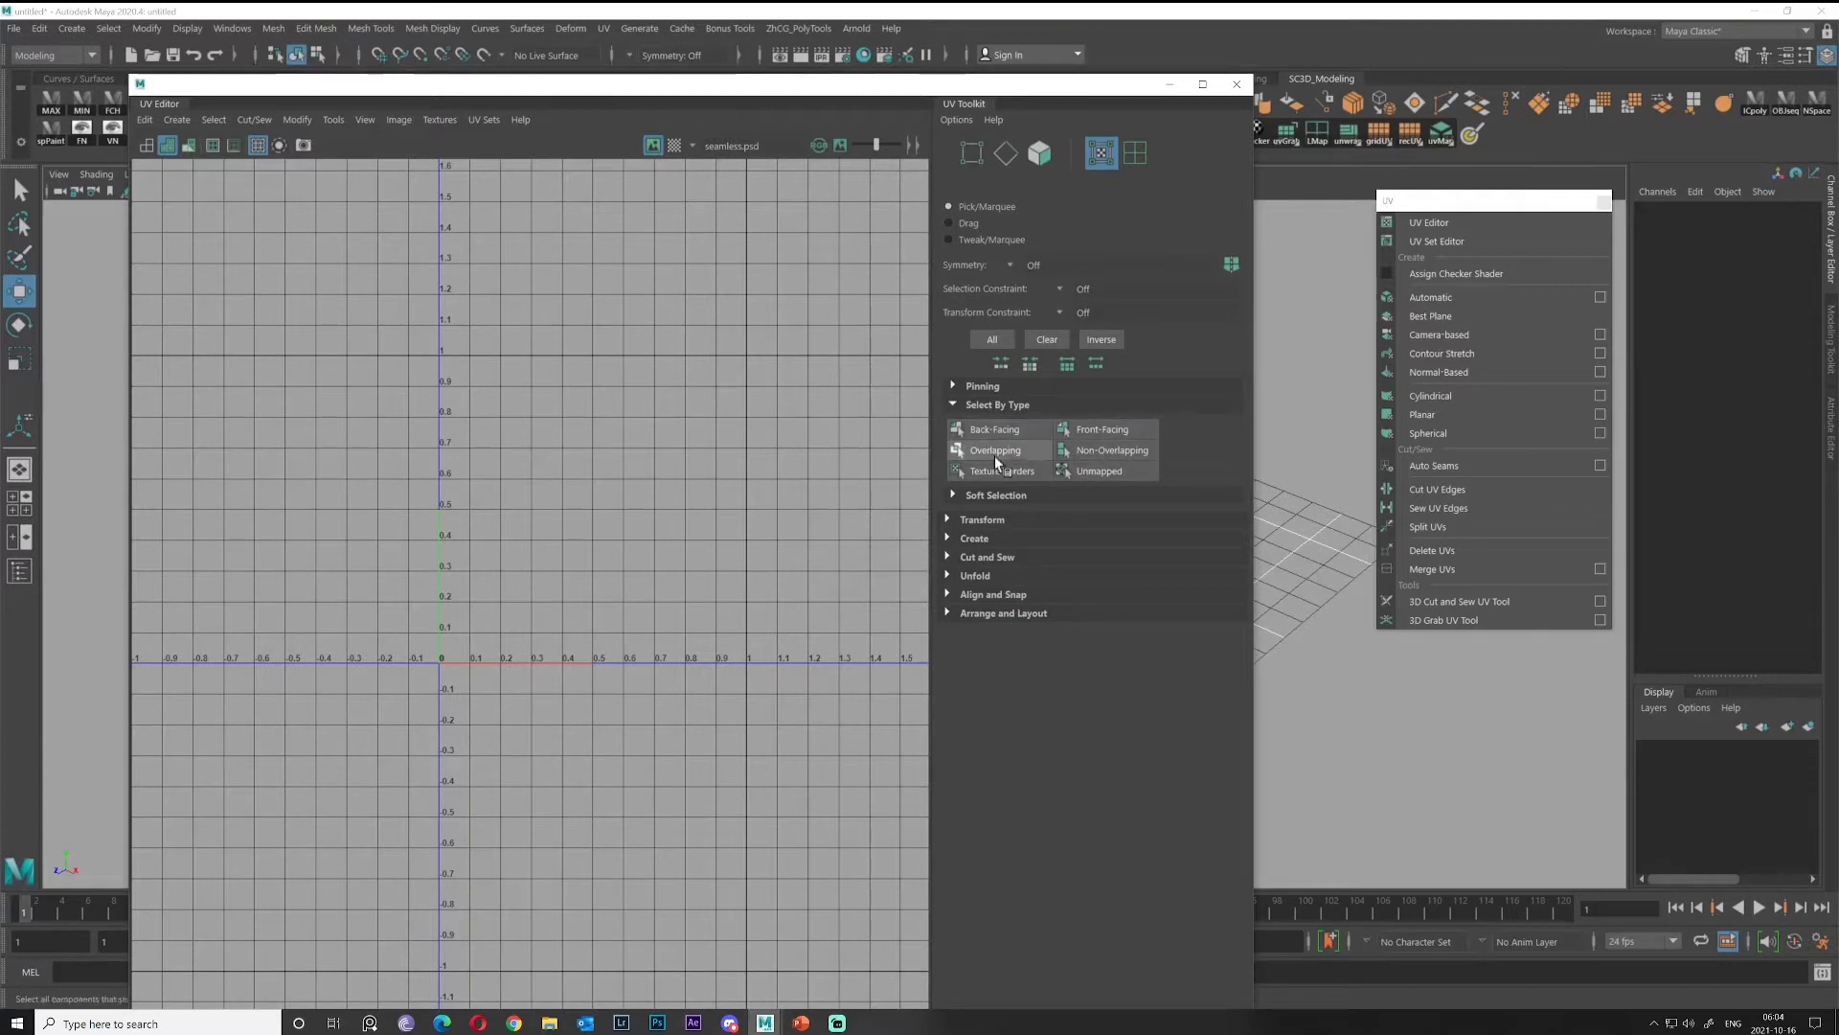
click(958, 406)
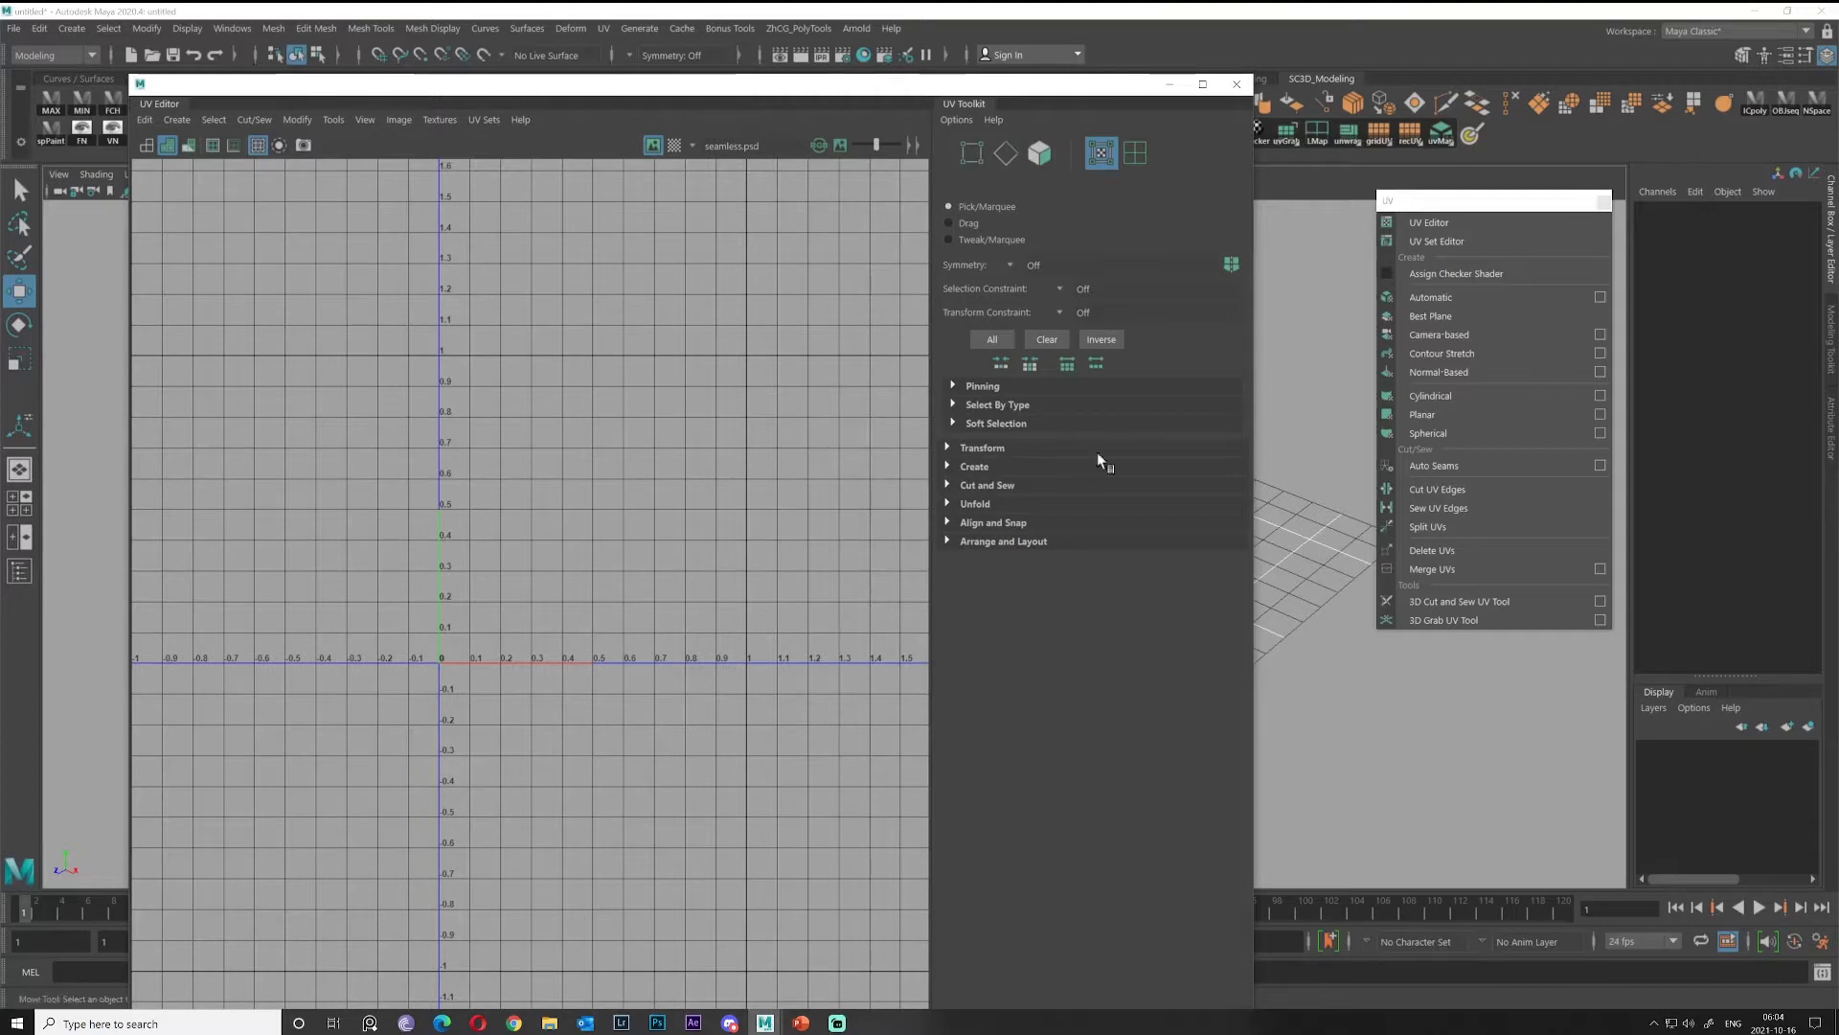
Expand the UV Toolkit's Transform section and reposition the UV Editor so the scene grid stays visible beside it.
click(947, 448)
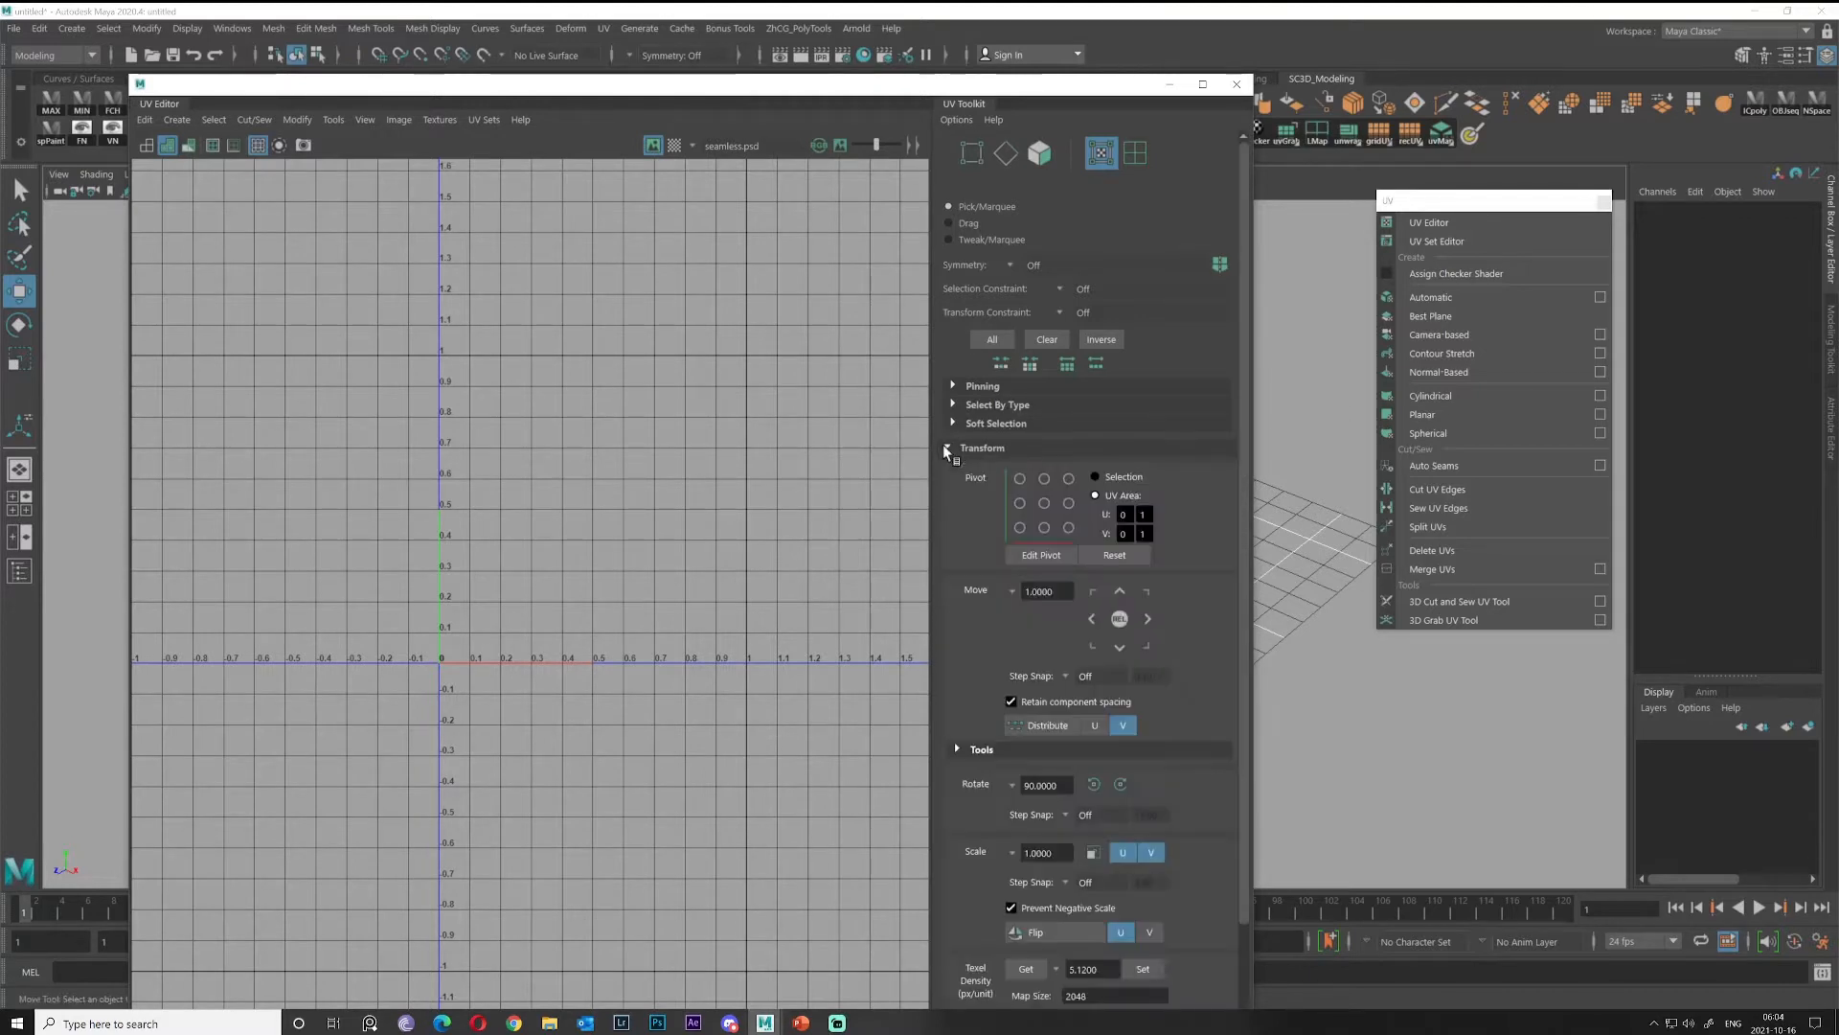
scroll(1101, 462, down, 2)
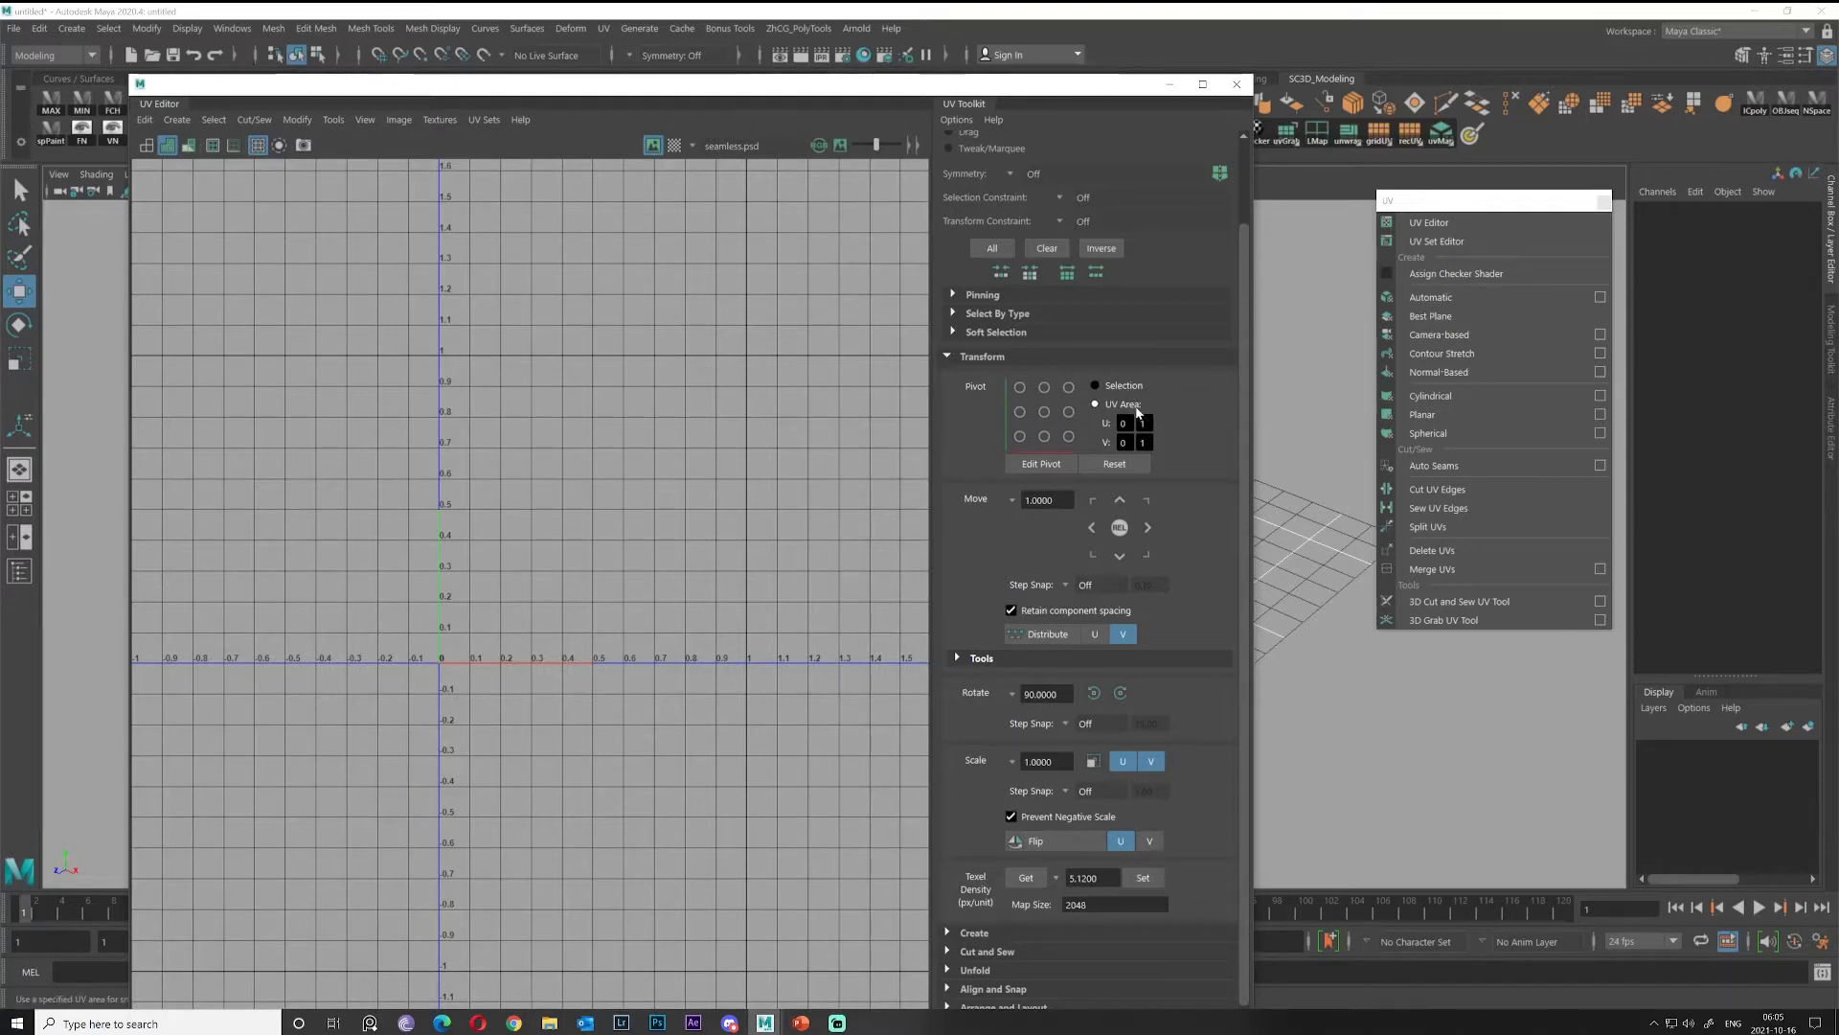
drag(1061, 86, 709, 111)
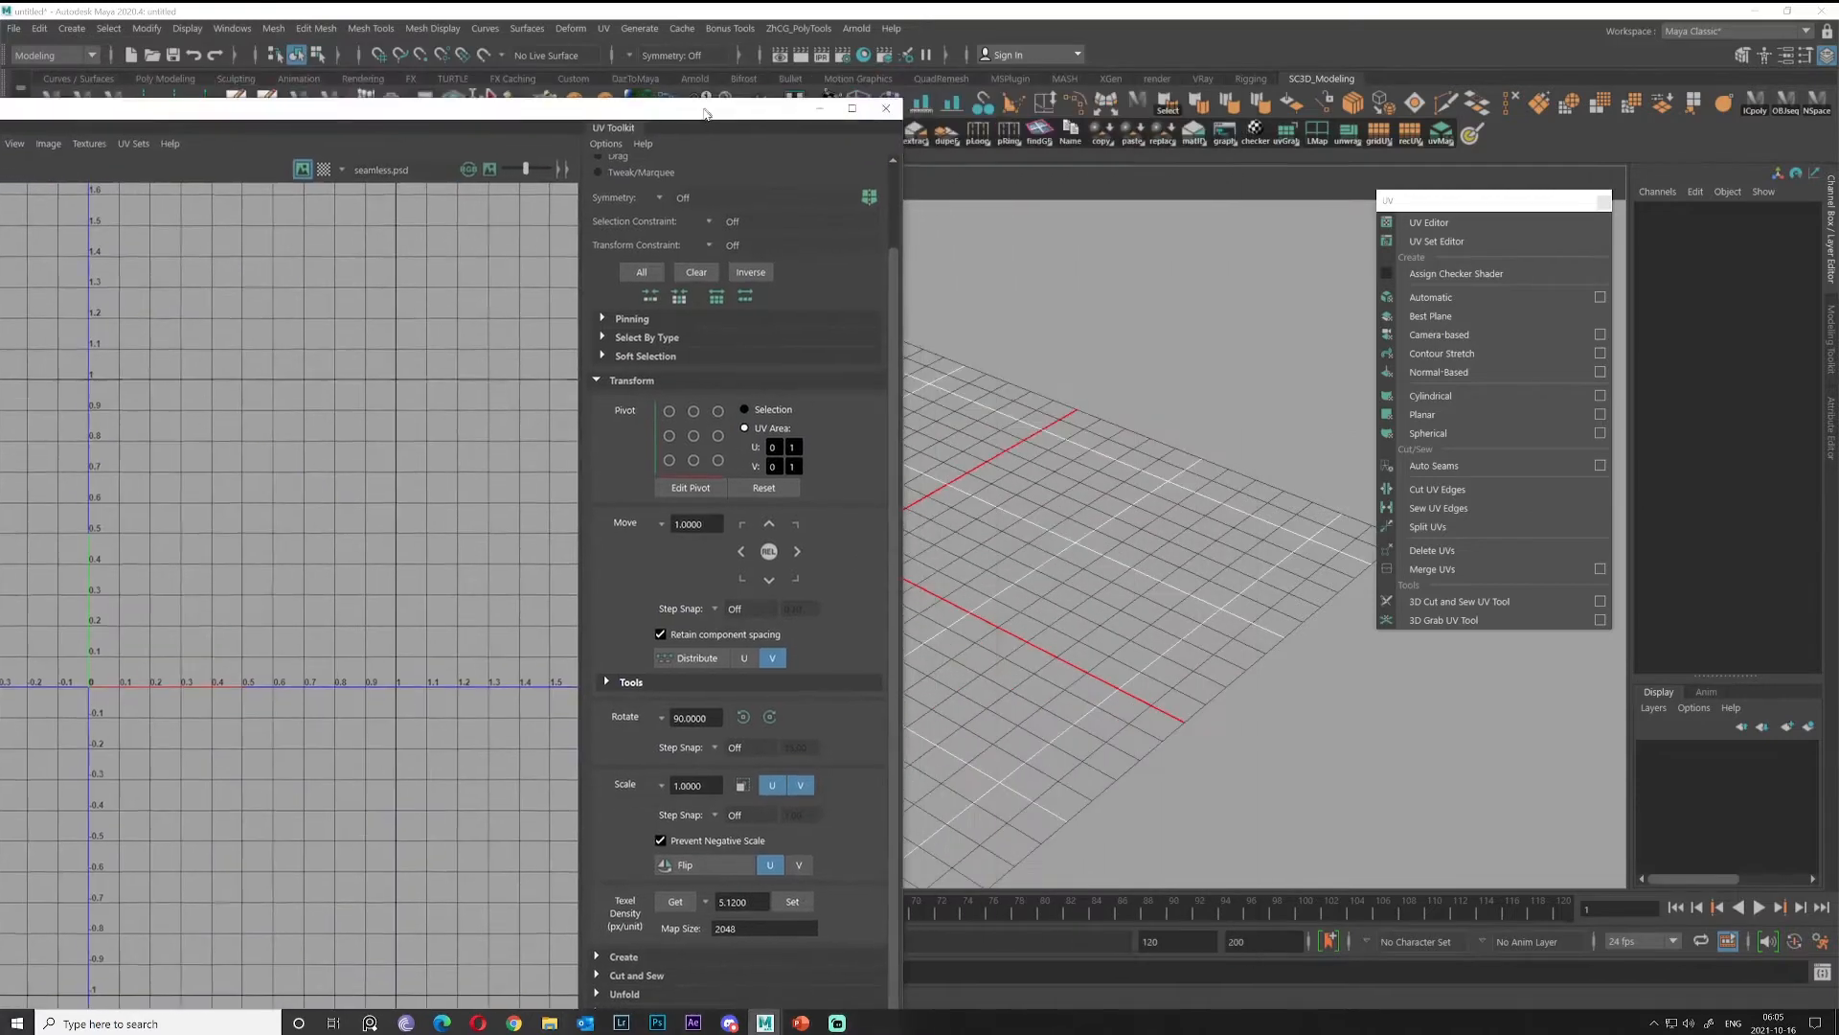
alt+middle_drag(1178, 451, 1379, 446)
Create a polygon cube and select its whole UV shell in the UV Editor.
click(75, 29)
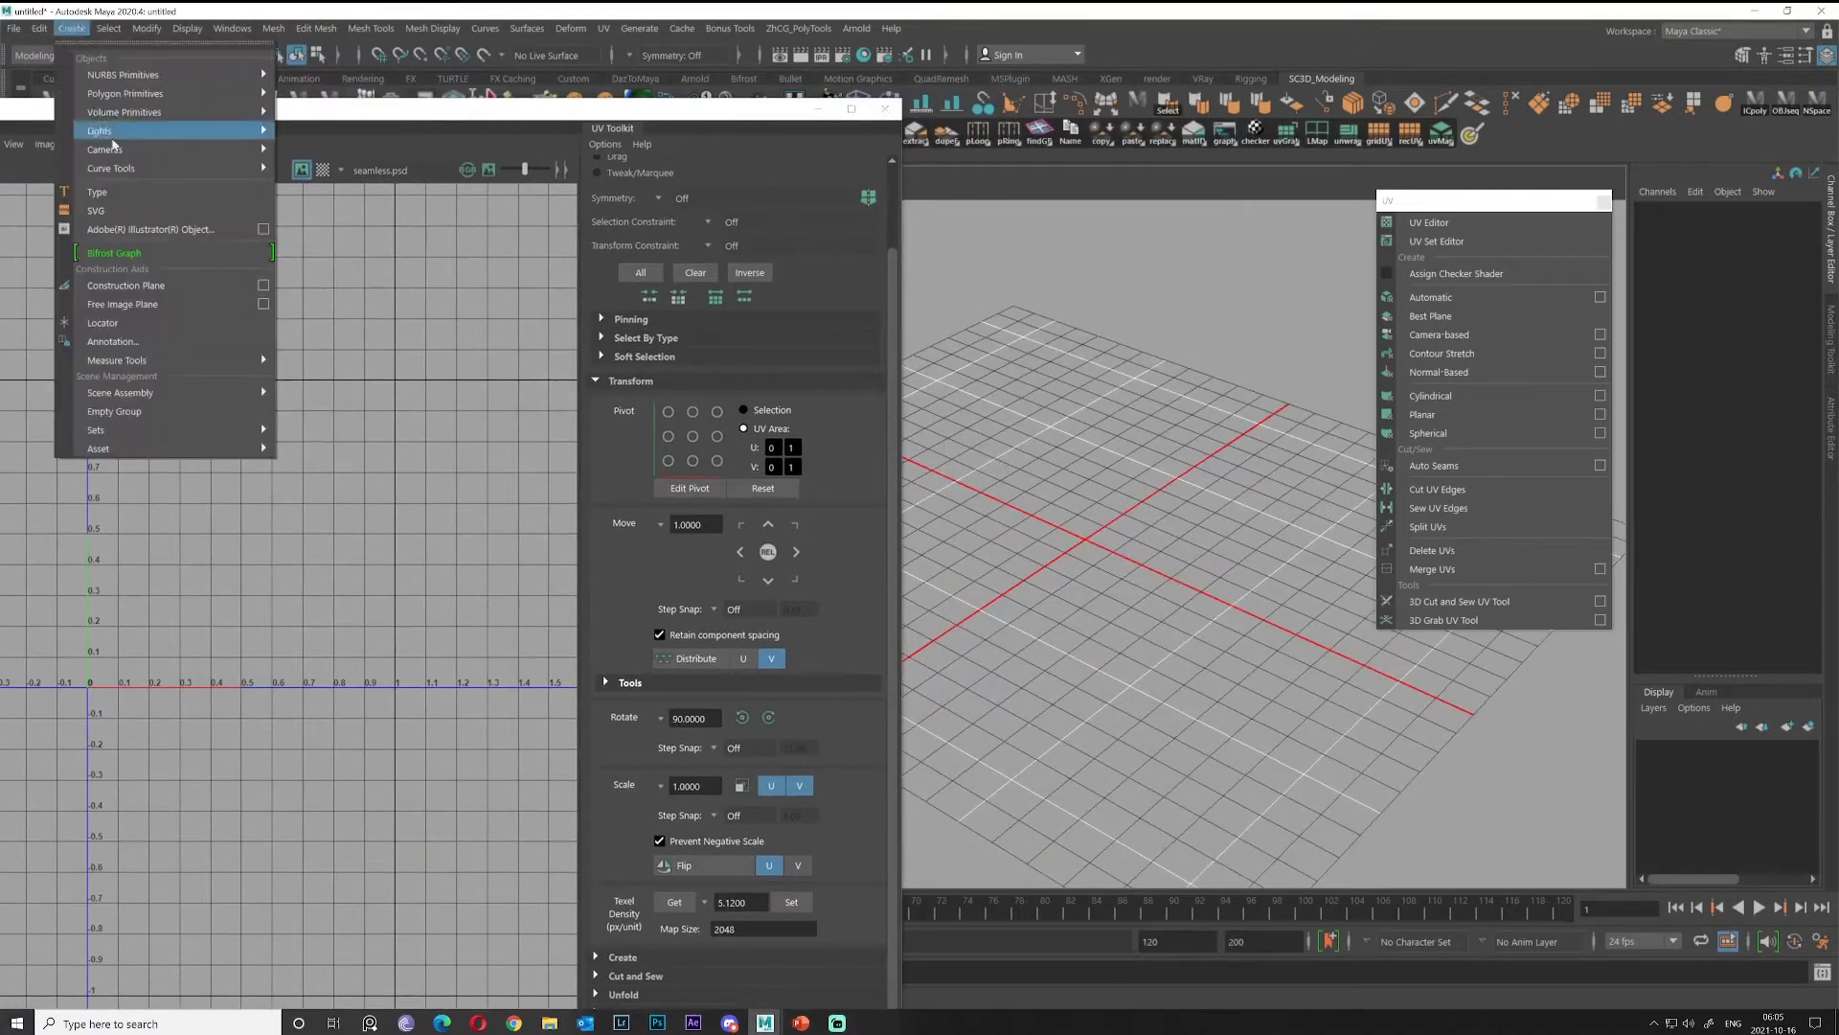
mouse_move(154, 93)
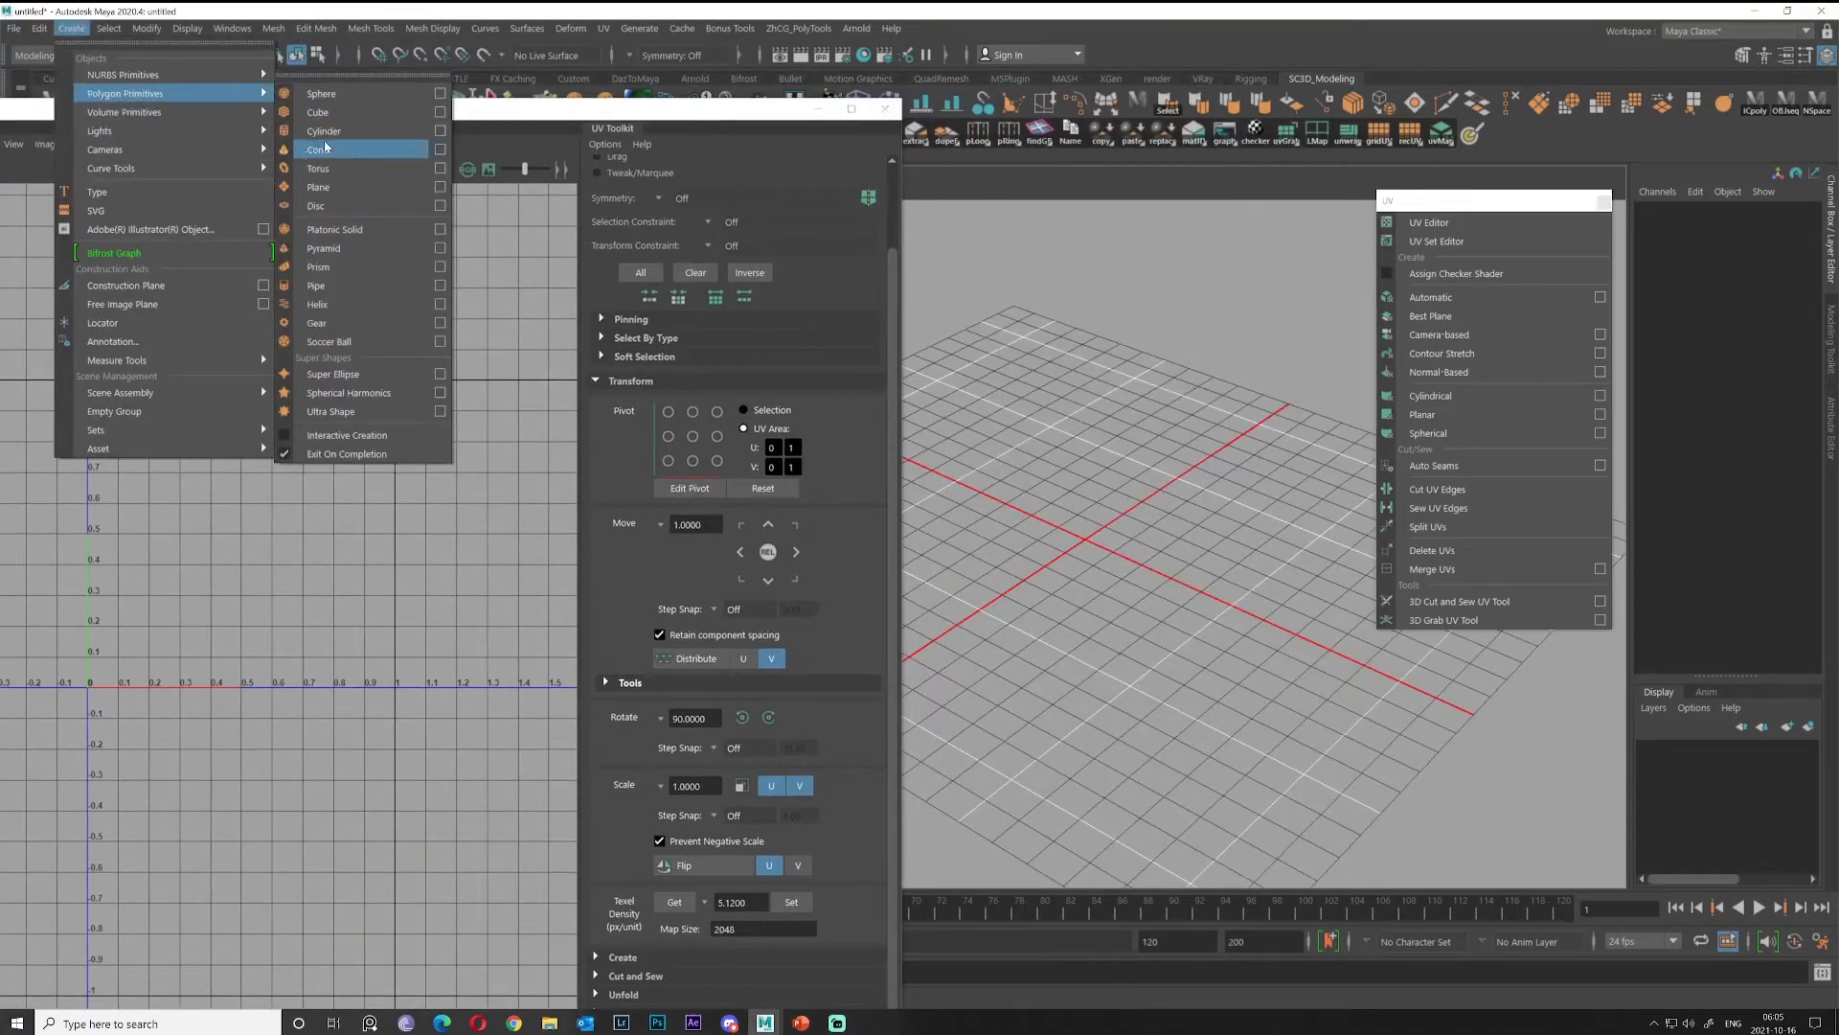
click(327, 114)
alt+middle_drag(1242, 538, 1314, 502)
right_drag(372, 458, 324, 457)
click(214, 447)
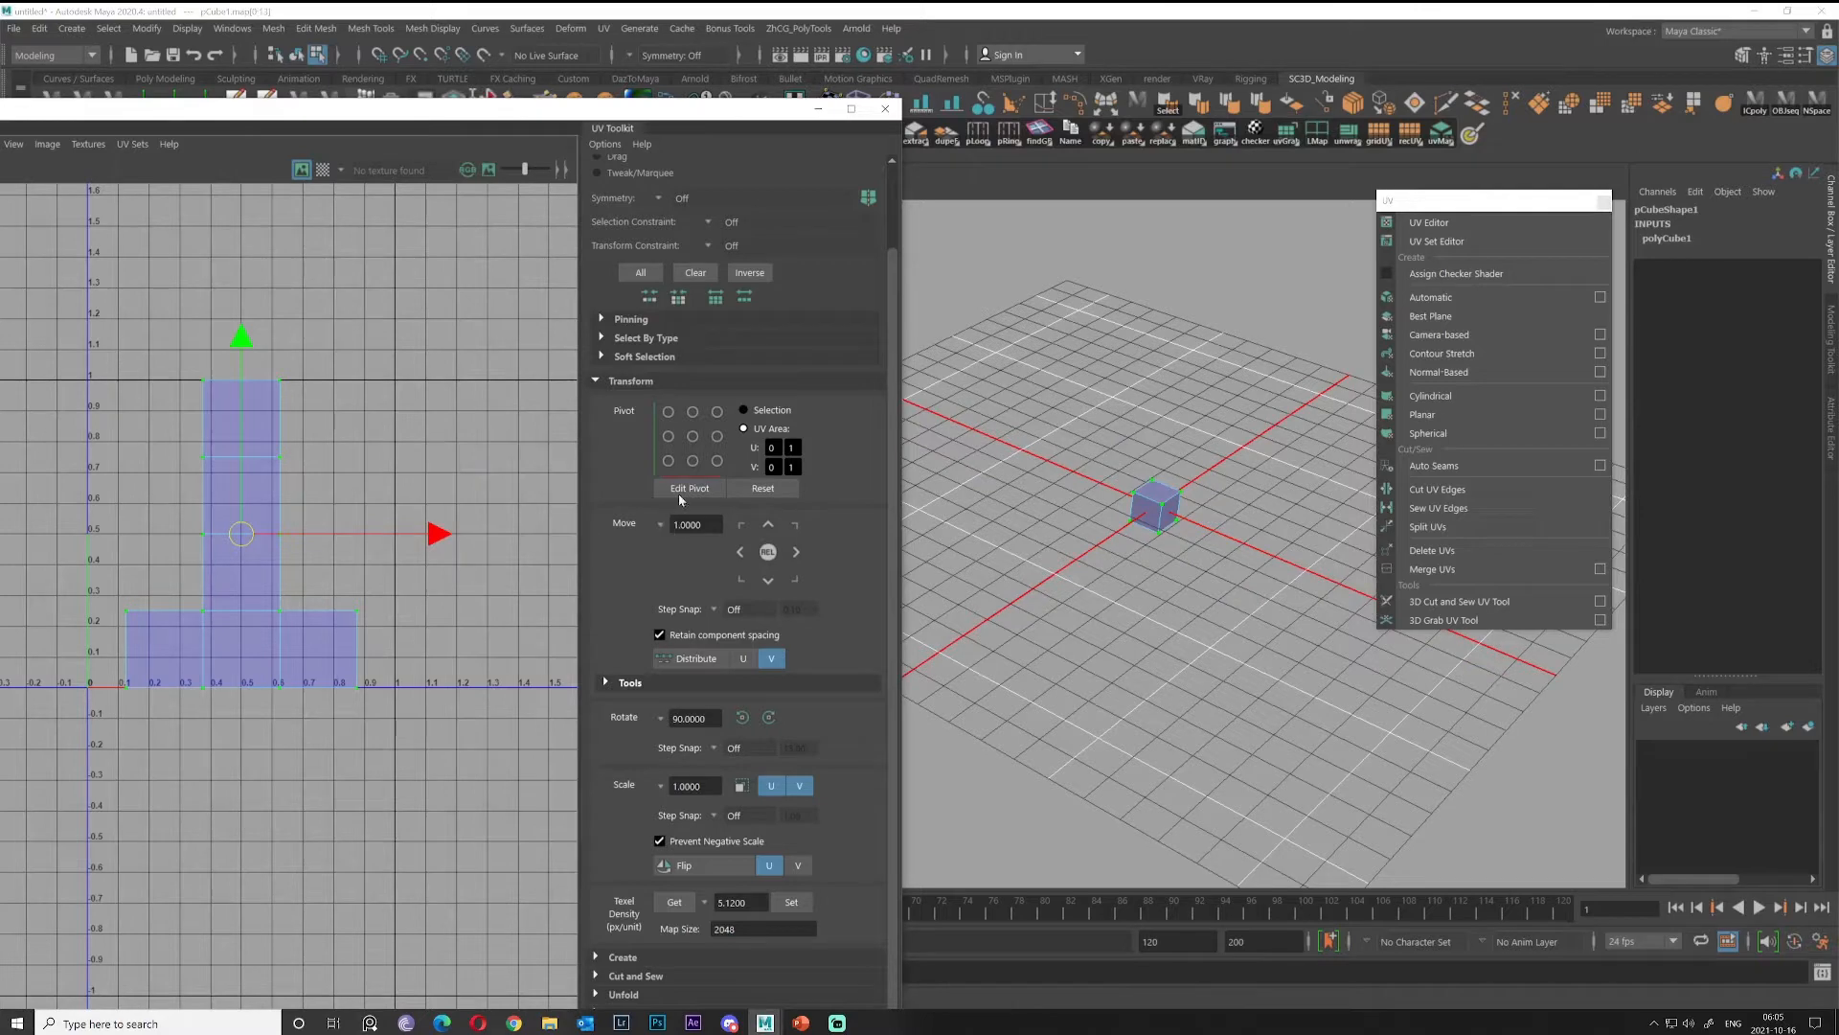
Set the pivot to the UV area's upper-left corner, move the cube's UV shell away and snap it back to that corner.
click(668, 412)
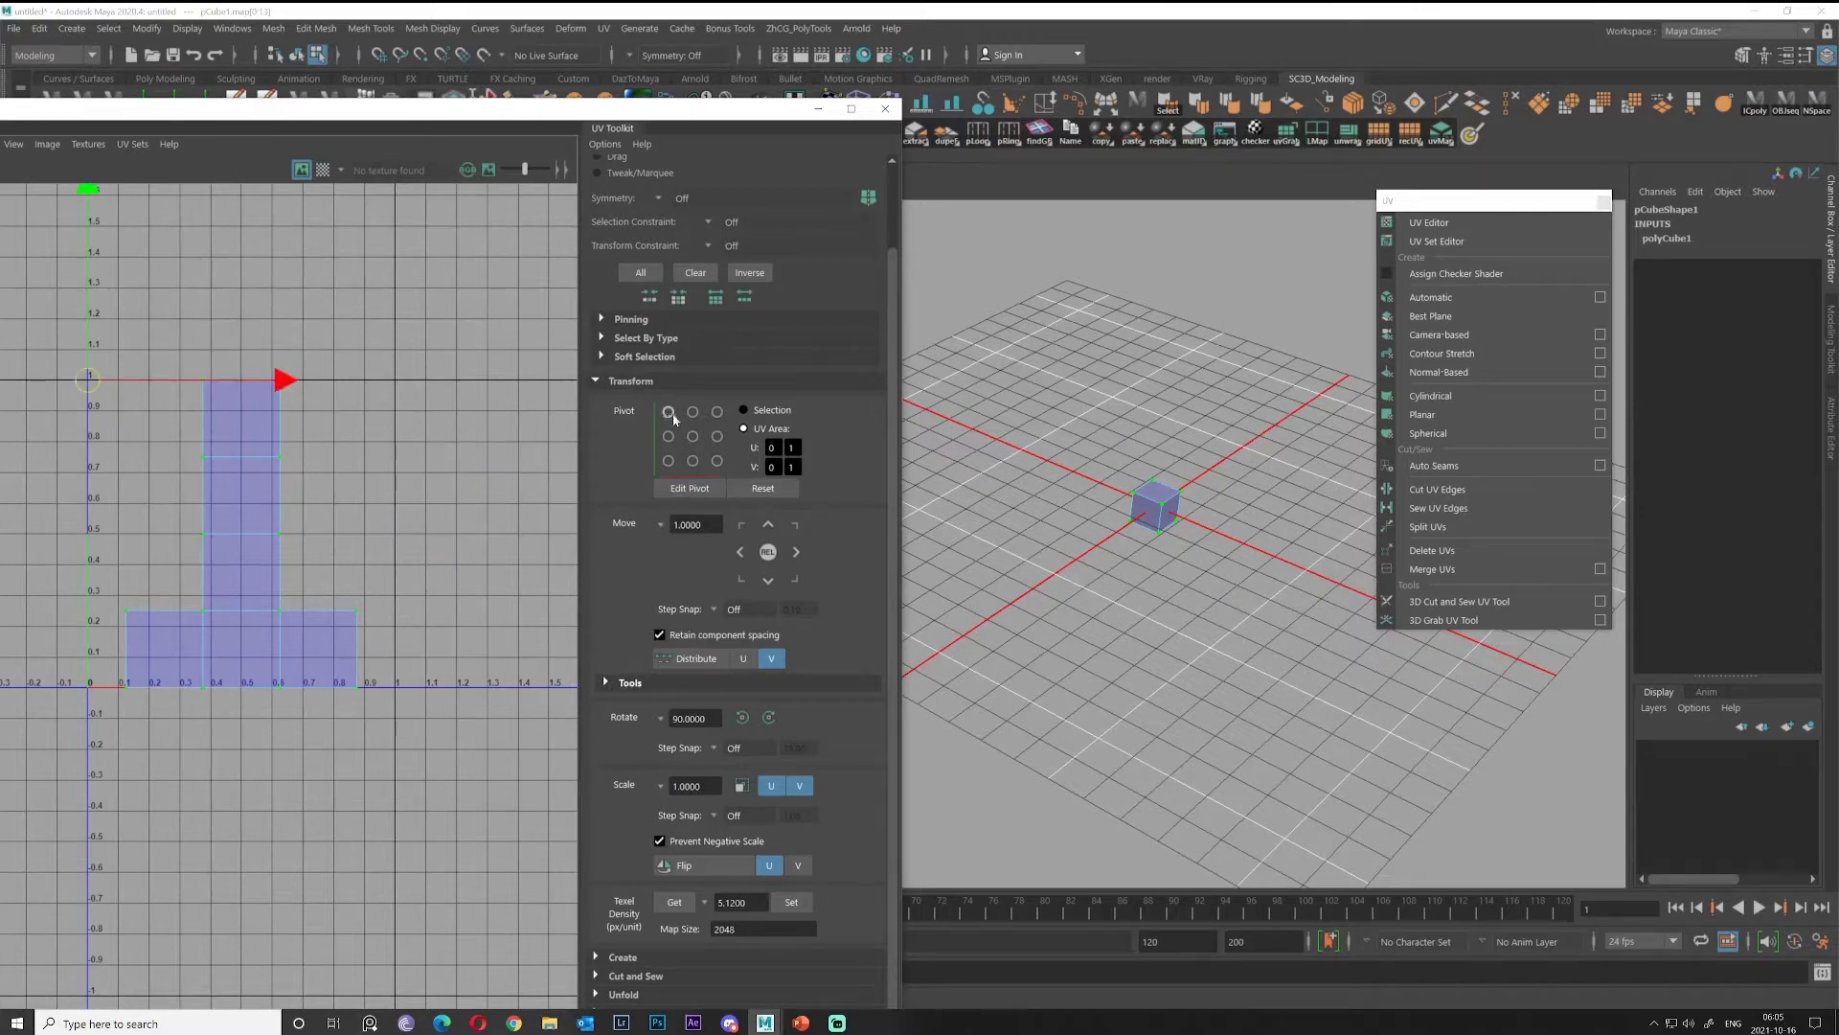
alt+middle_drag(272, 456, 339, 469)
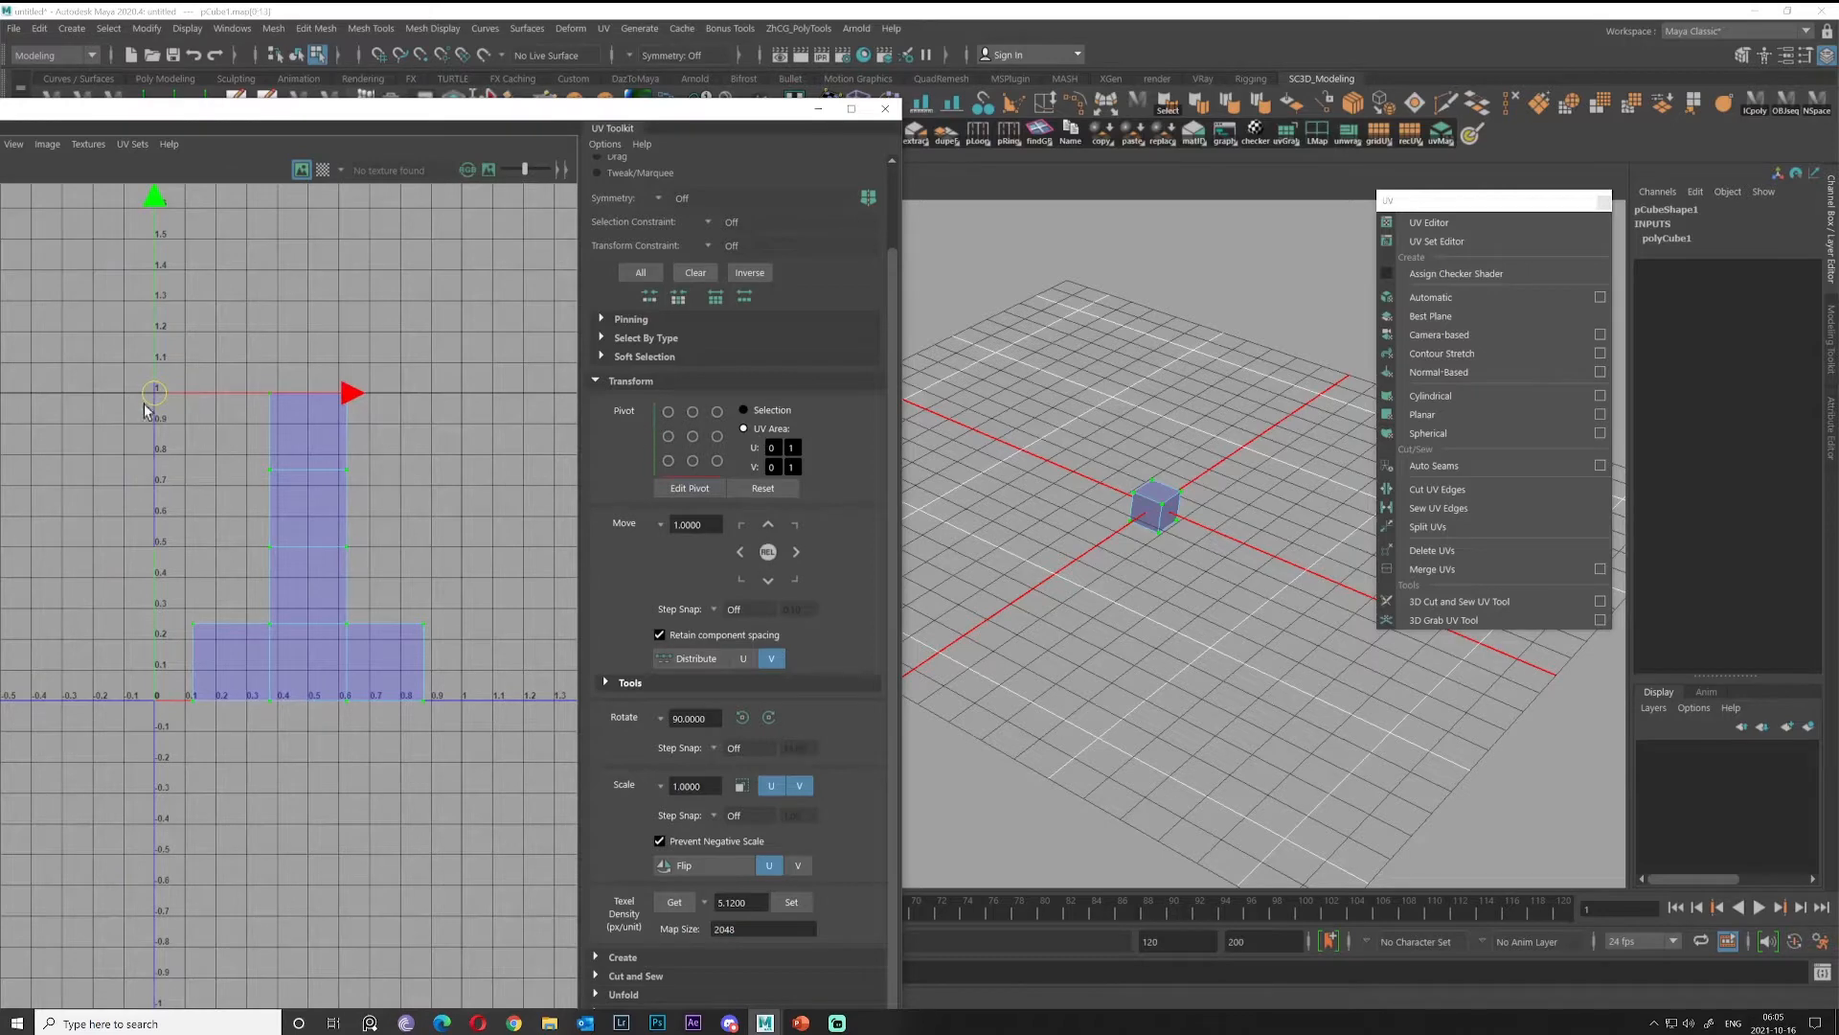
drag(154, 391, 460, 393)
alt+middle_drag(461, 393, 214, 336)
drag(214, 337, 92, 339)
alt+middle_drag(203, 461, 510, 541)
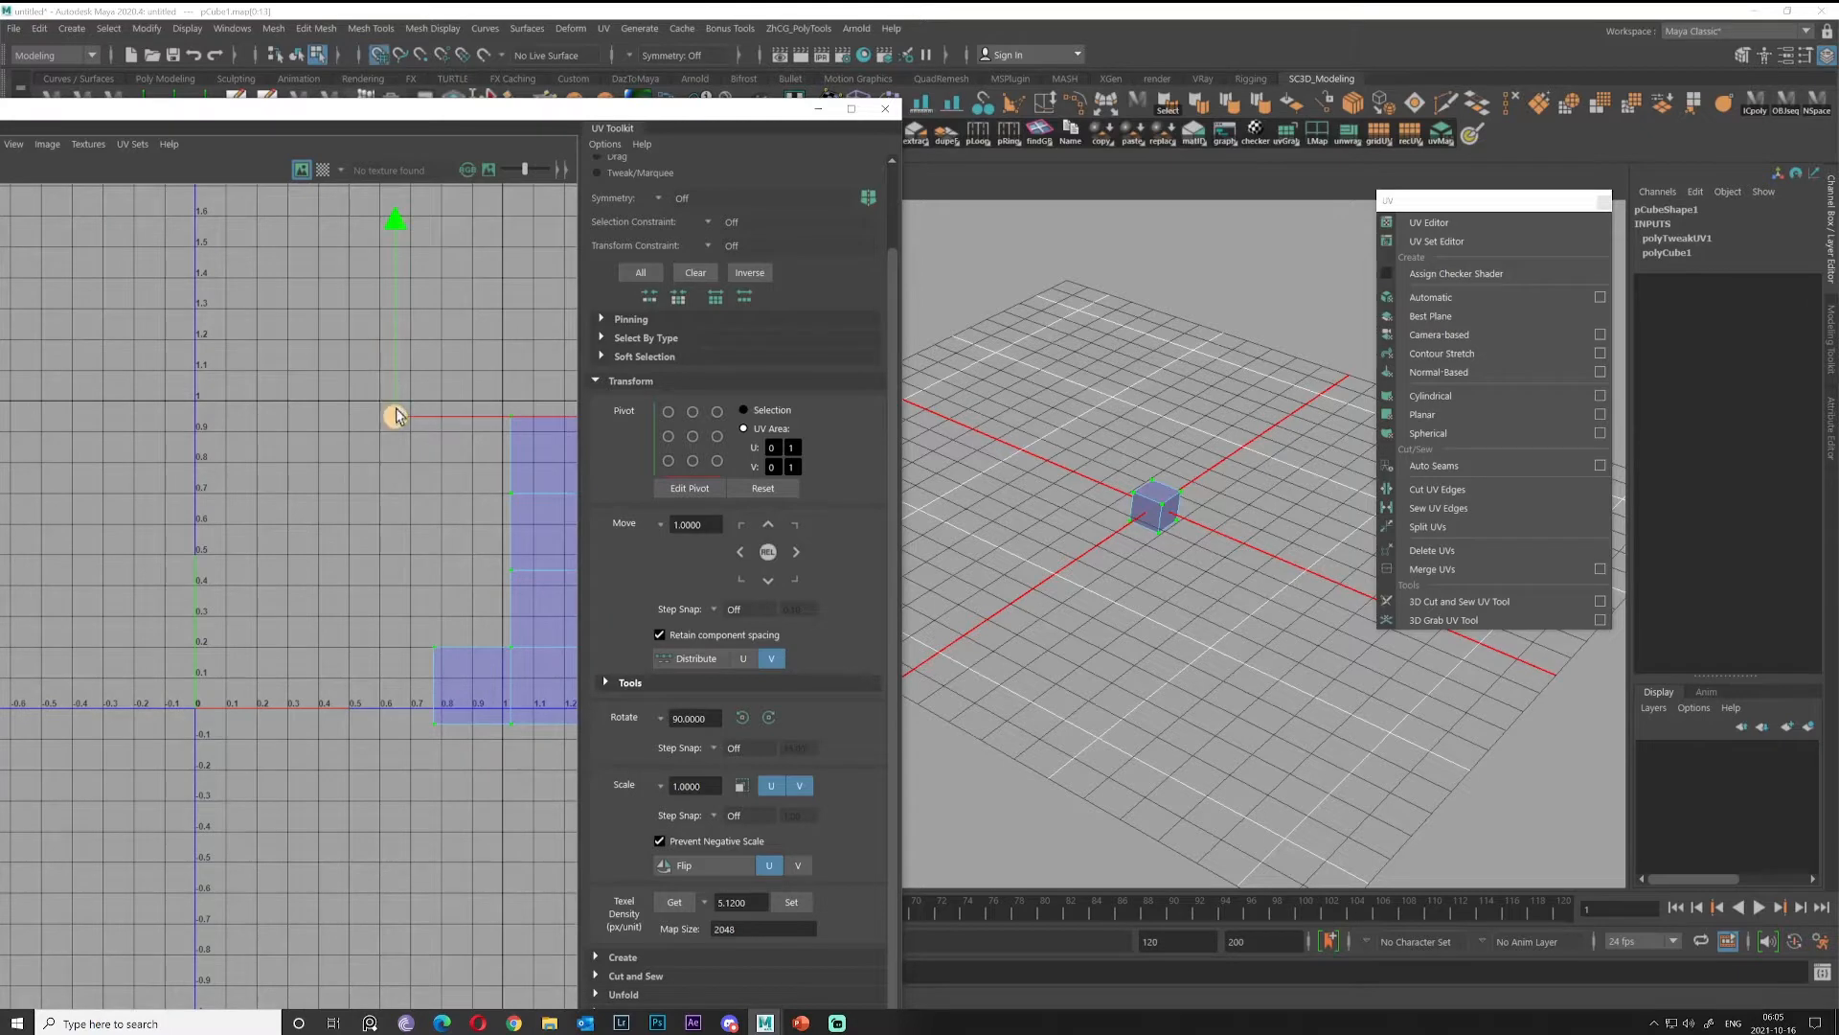
drag(395, 416, 192, 399)
scroll(396, 524, down, 1)
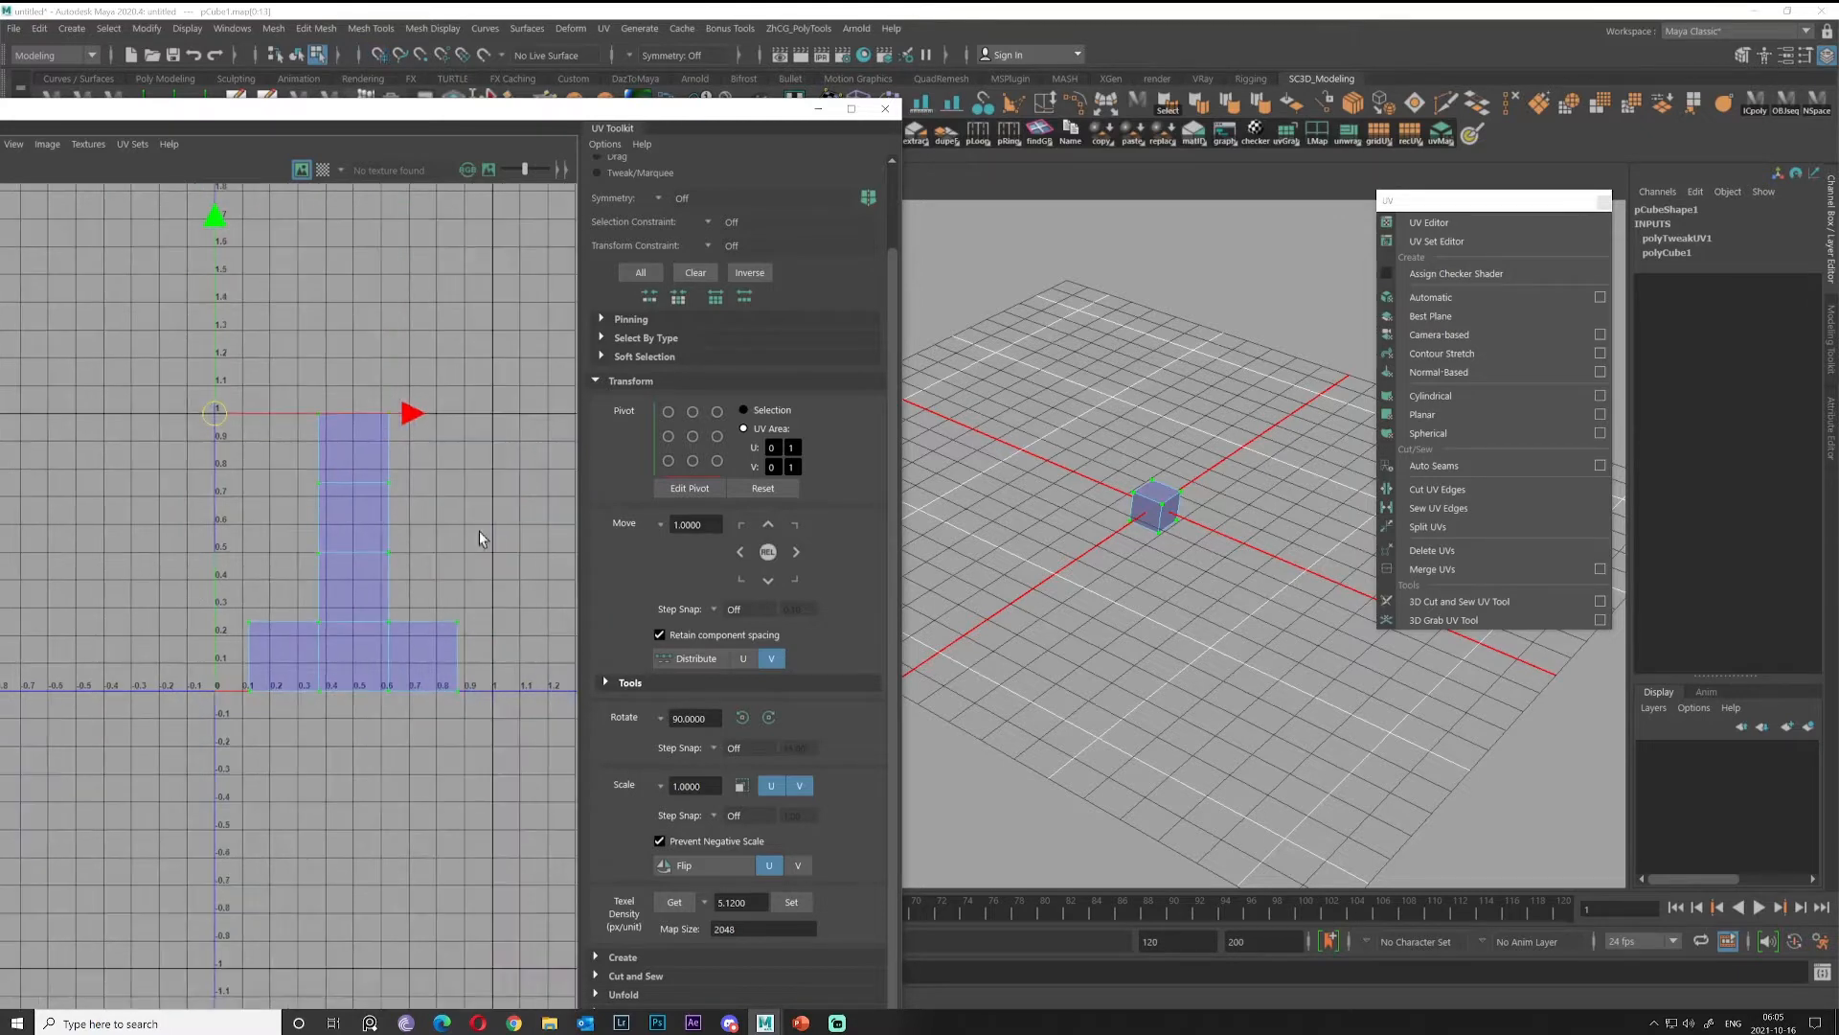
Base the pivot on the selection, place it at the shell's upper-left corner and nudge the shell slightly.
click(744, 410)
click(348, 486)
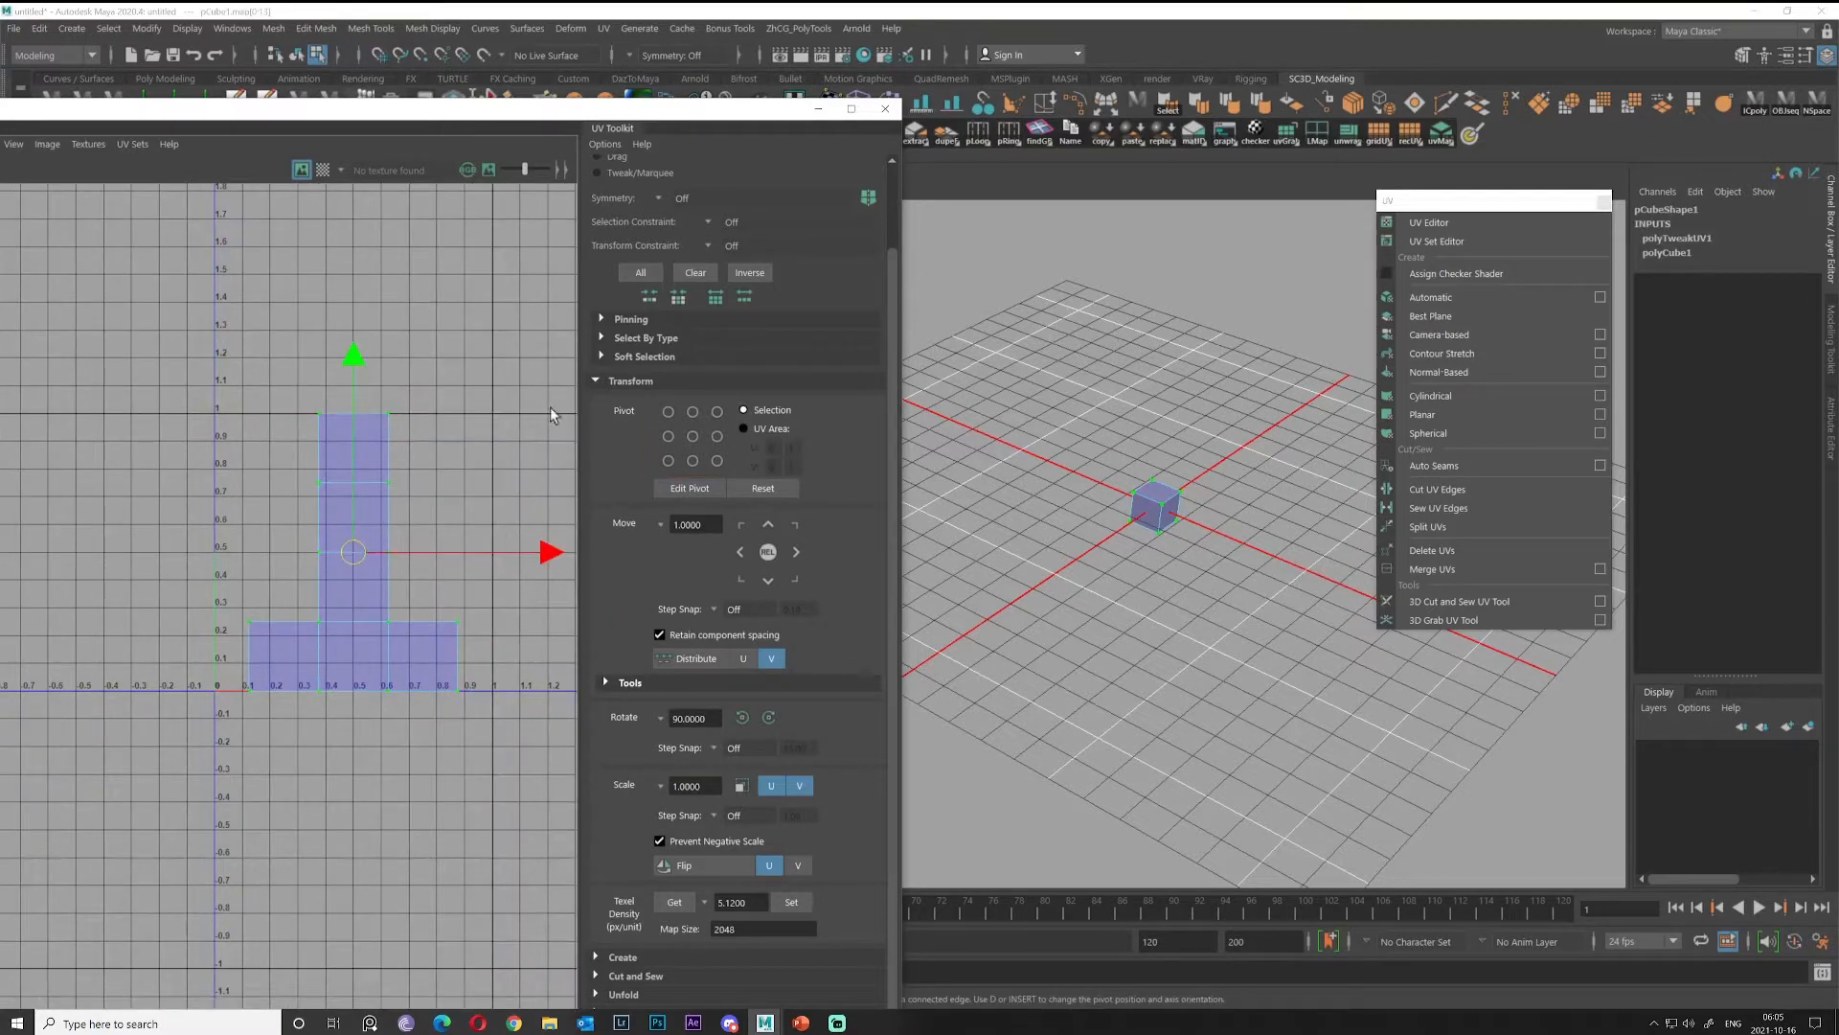
click(669, 412)
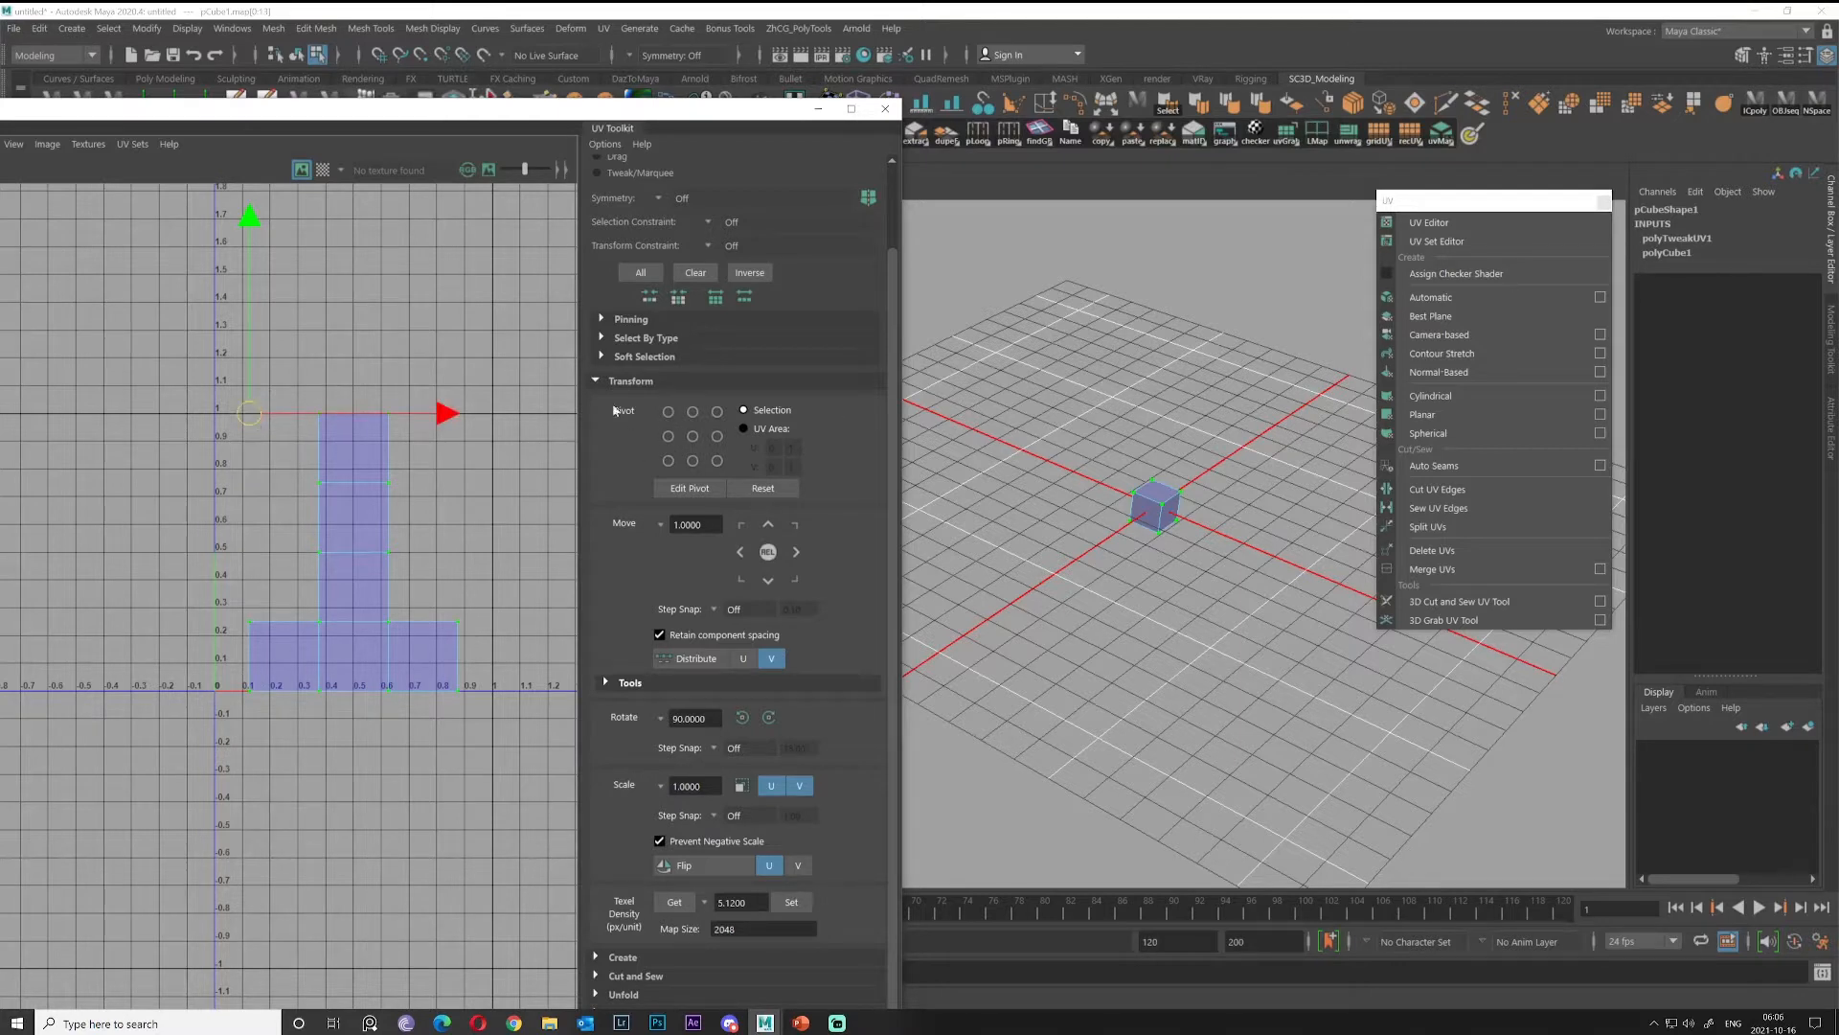
mouse_move(251, 417)
mouse_down()
mouse_move(255, 452)
mouse_move(250, 415)
mouse_up()
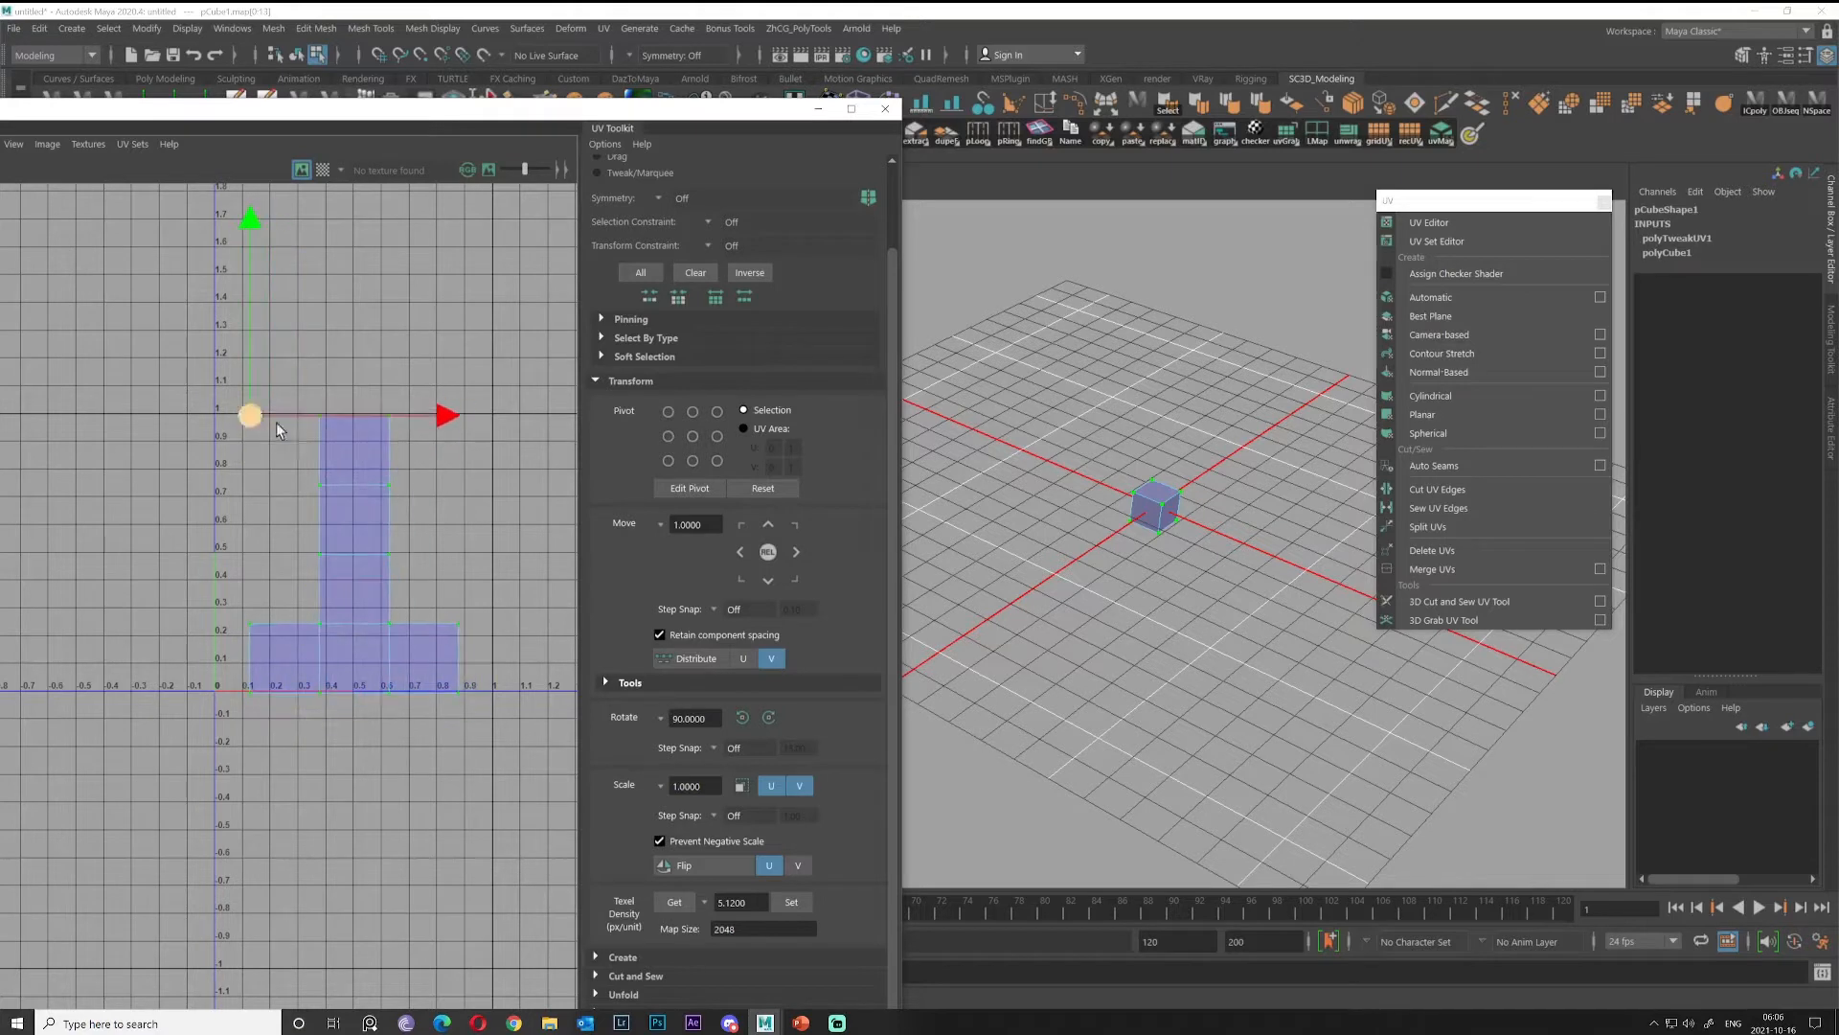
Base the pivot on the UV area again and place it at the area's centre.
click(776, 431)
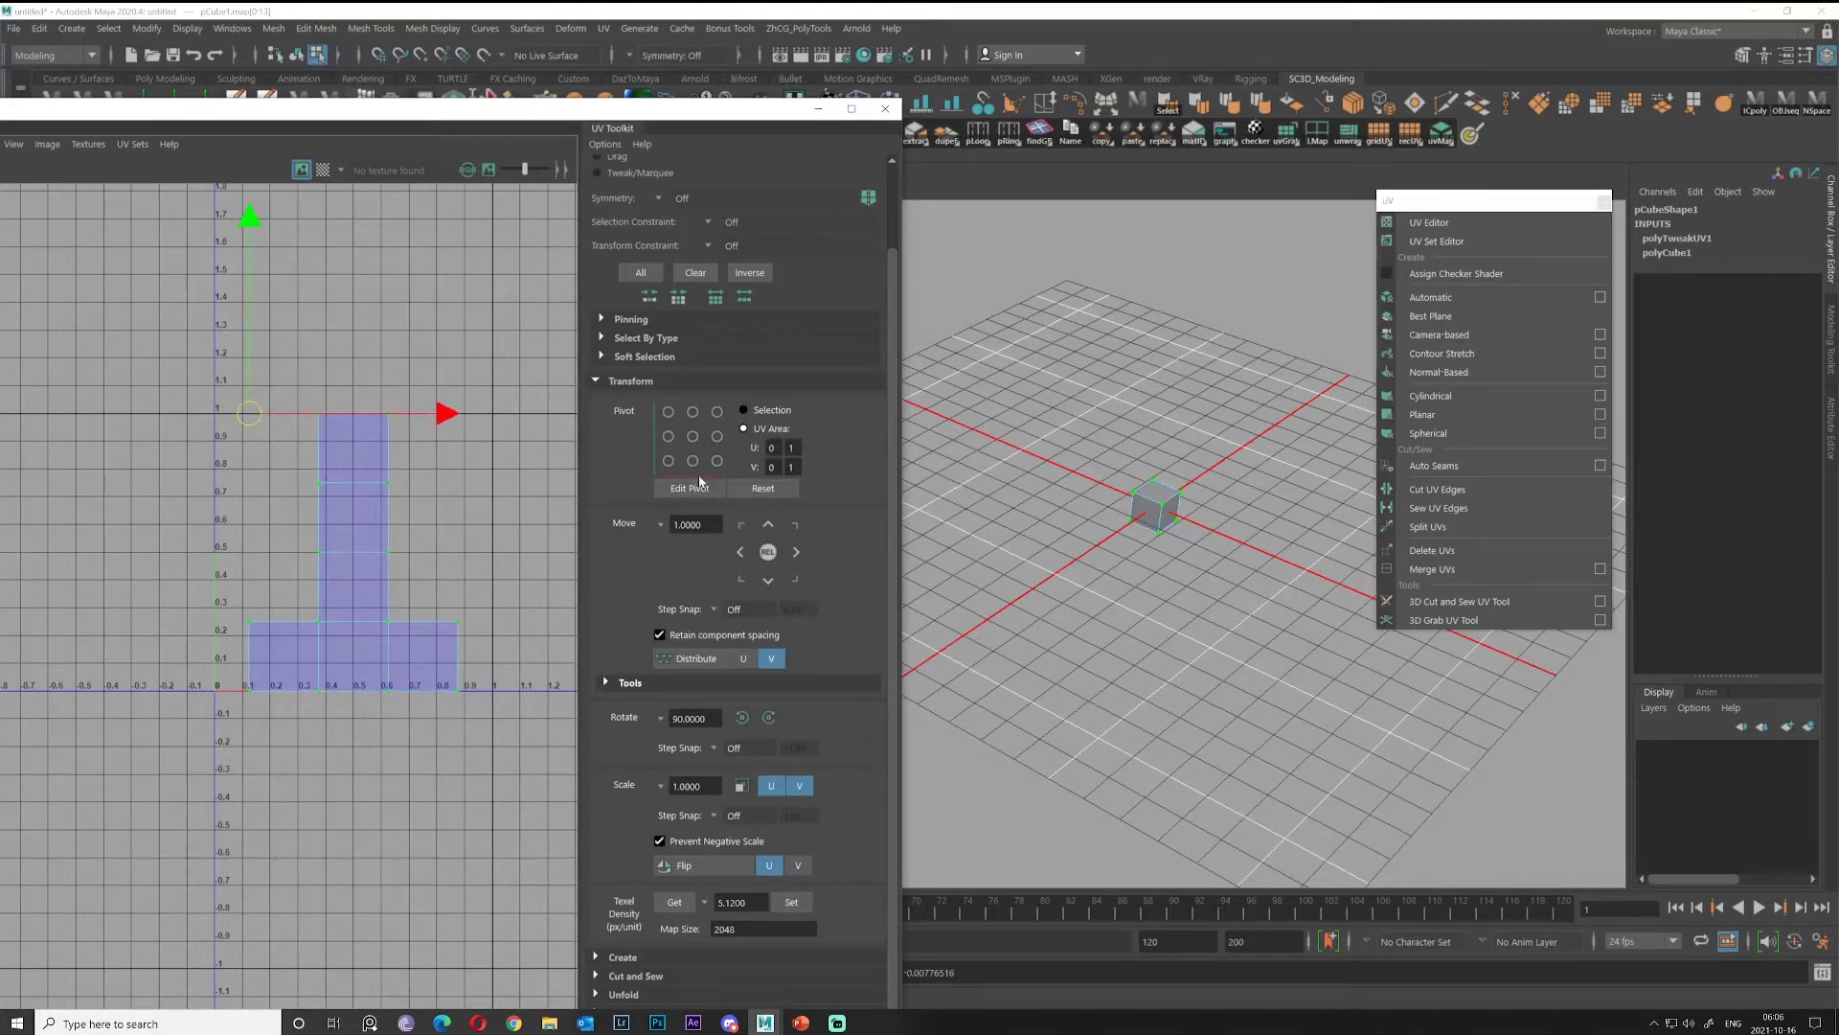
click(668, 412)
click(692, 436)
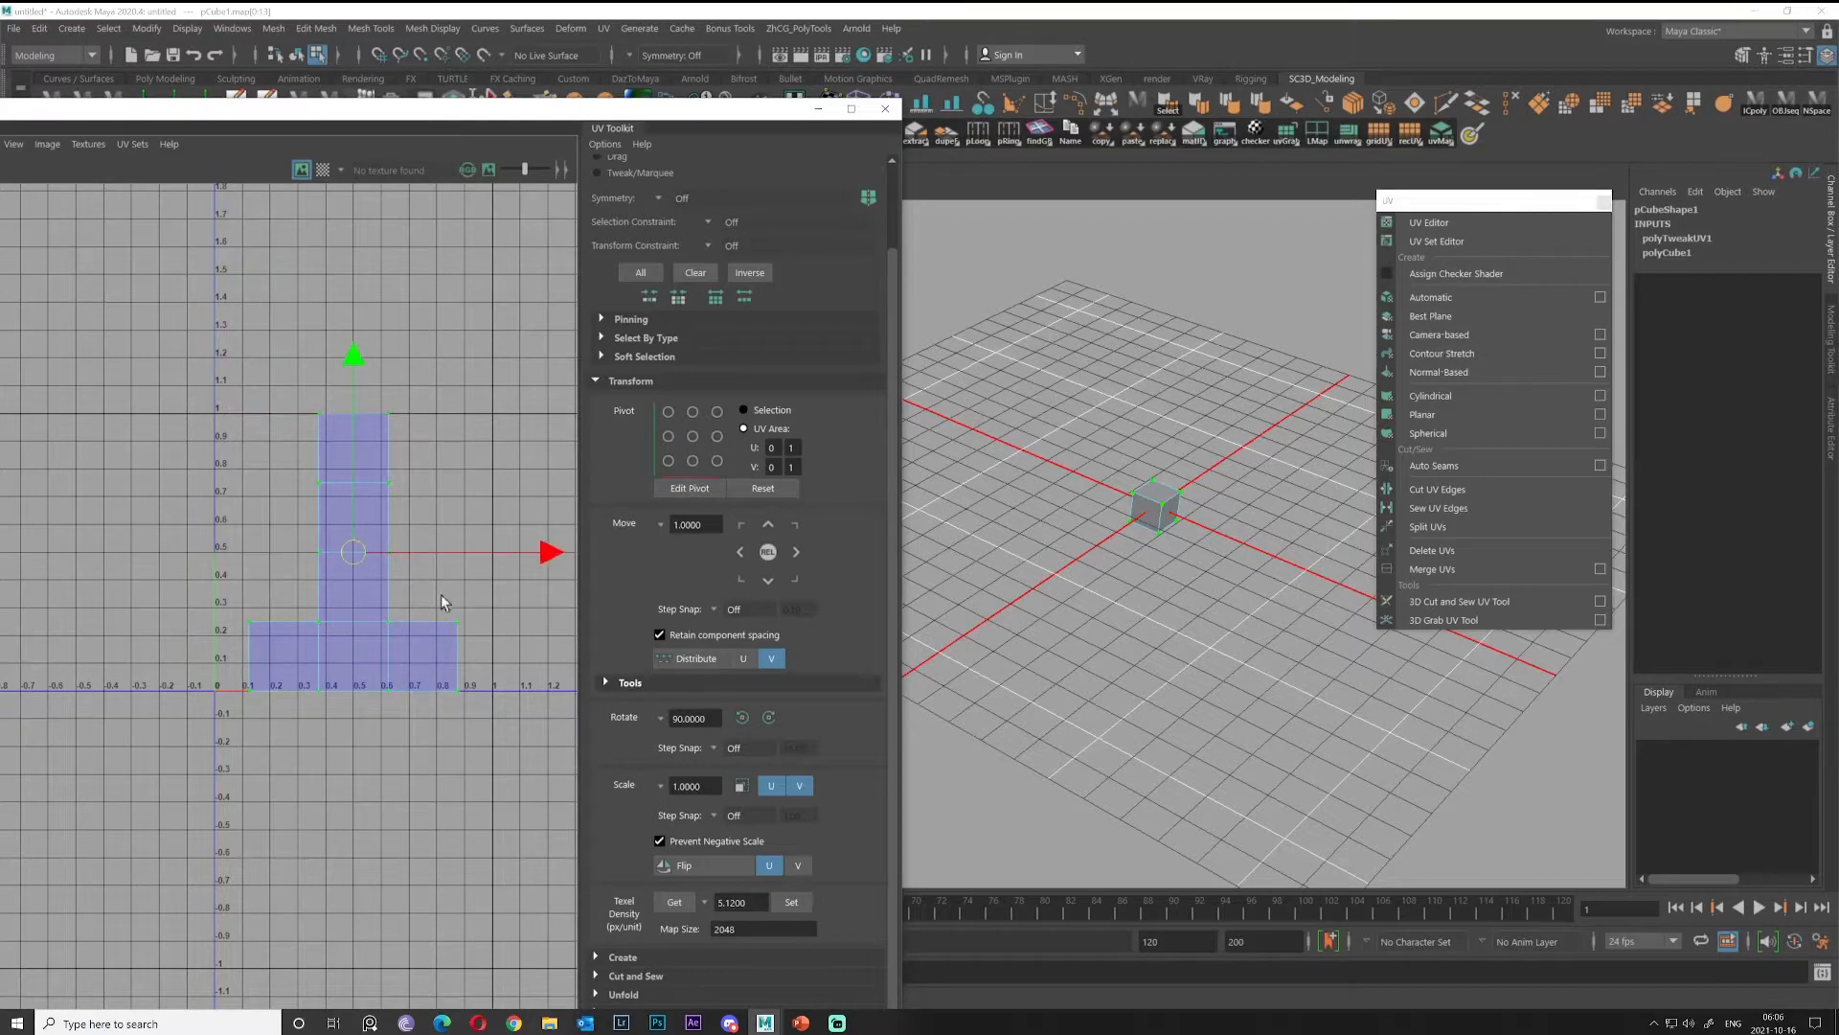
Reselect the whole UV shell, shift it by 1.0 left, right, up and down, and clear the selection.
click(469, 596)
alt+middle_drag(470, 596, 435, 510)
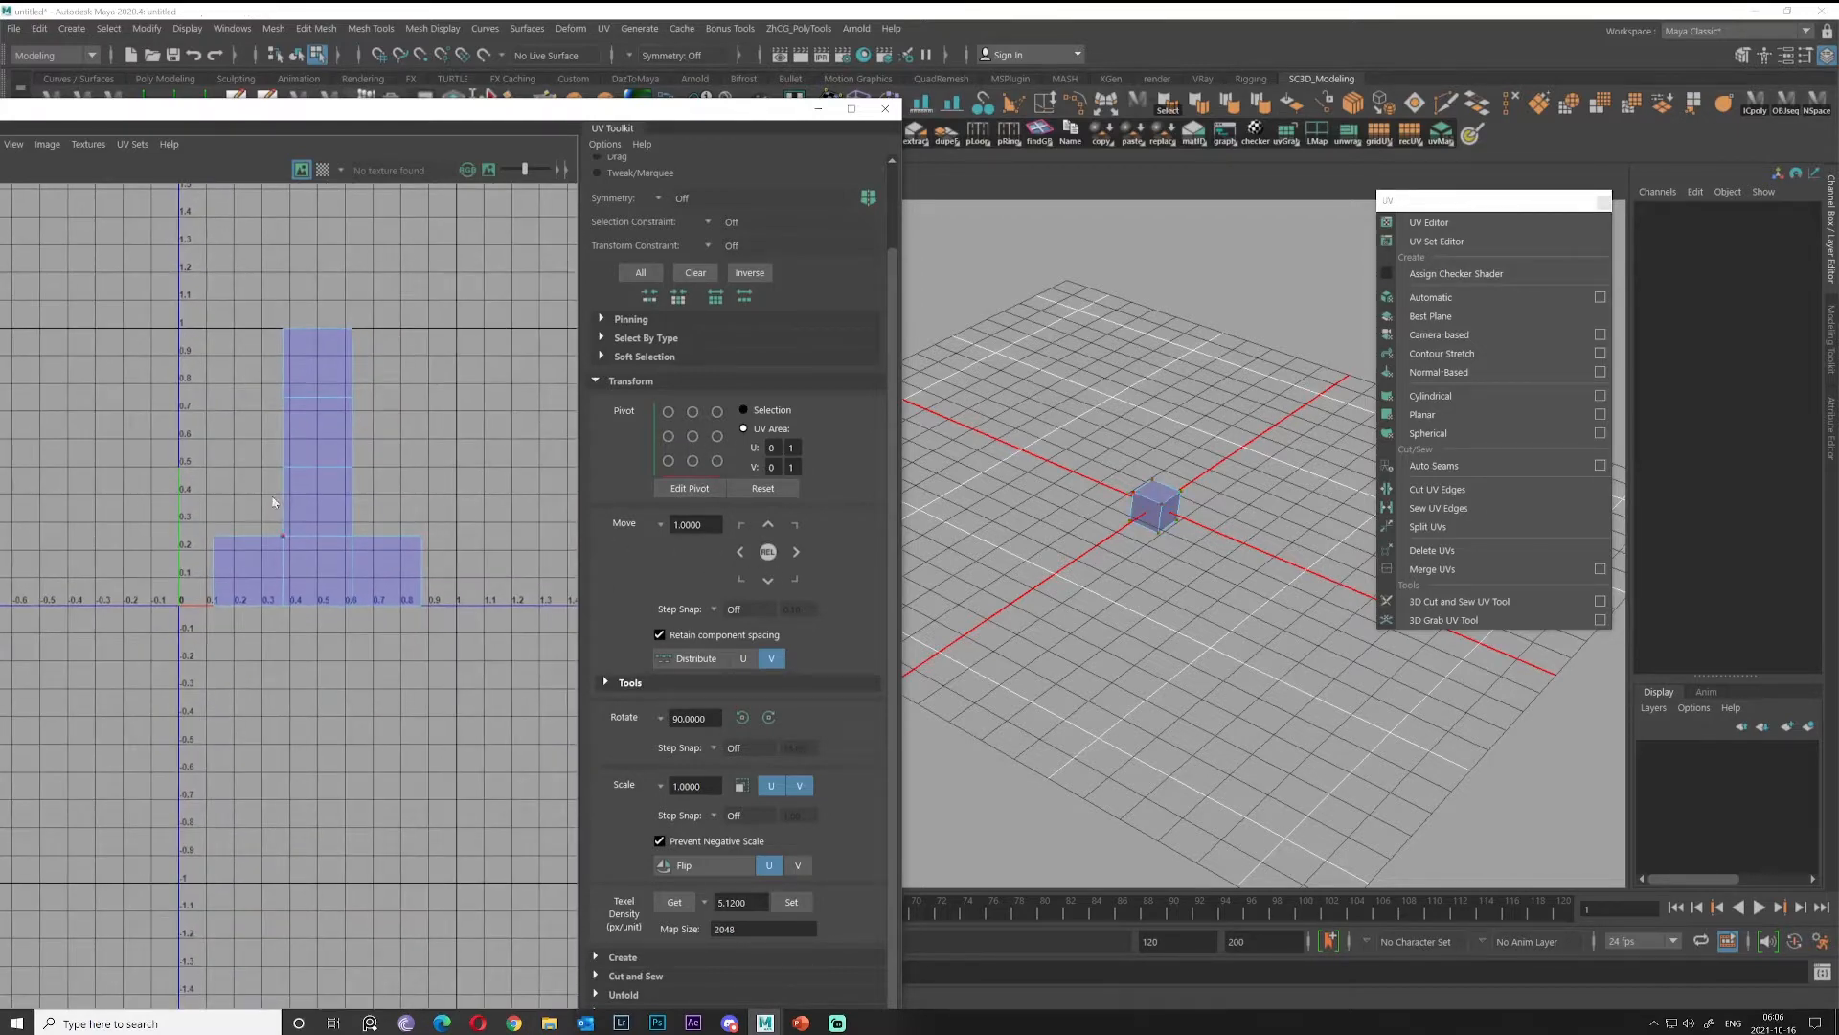
double_click(331, 465)
alt+middle_drag(173, 483, 309, 521)
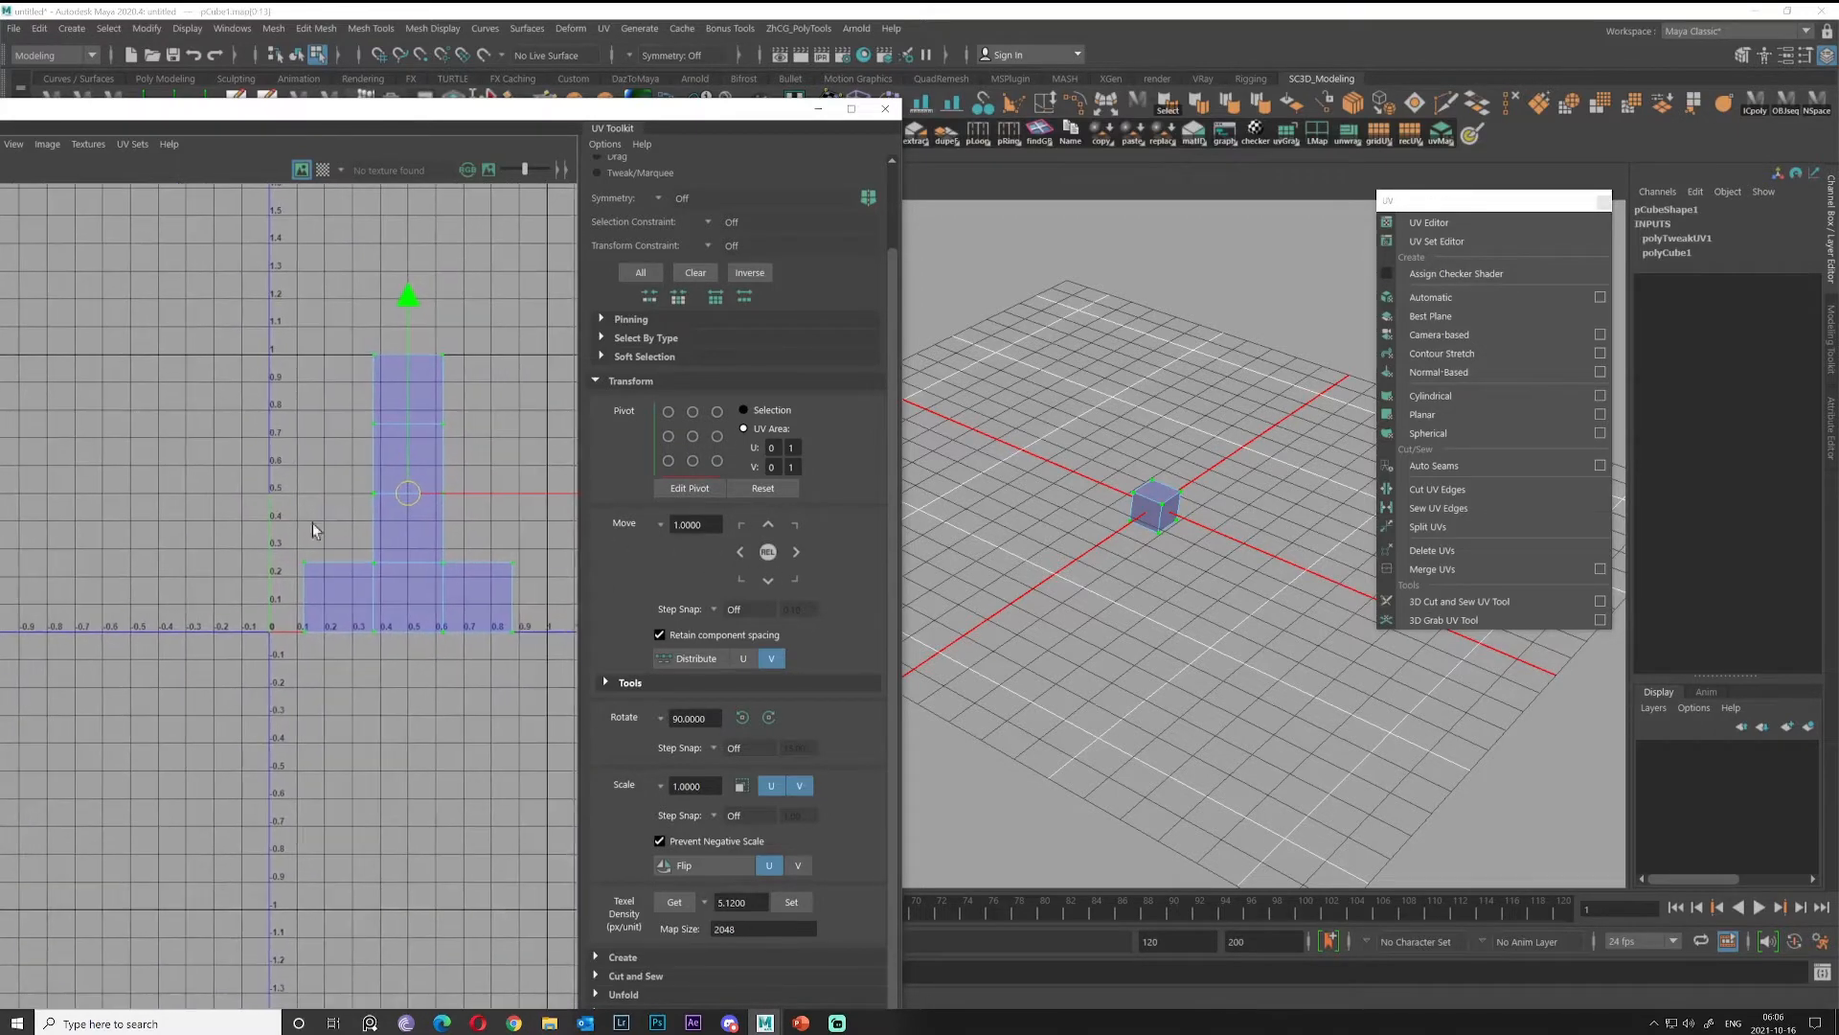
click(738, 553)
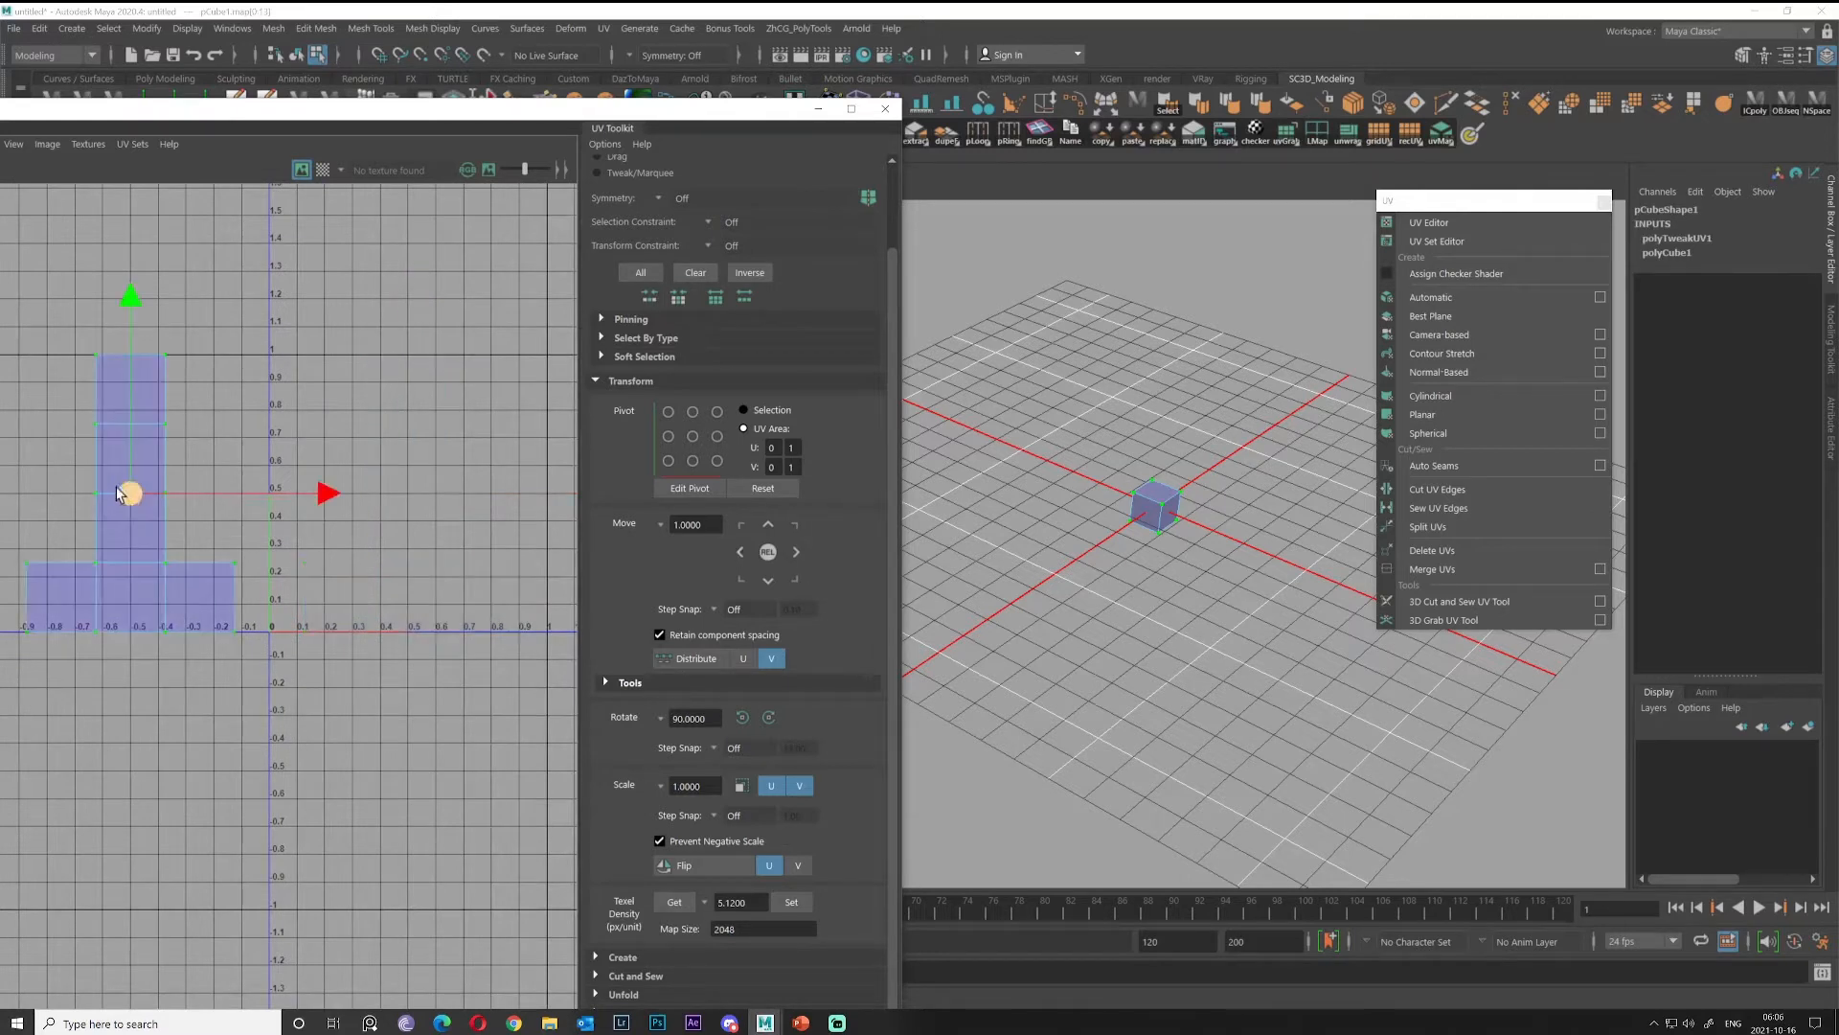
click(798, 550)
click(769, 525)
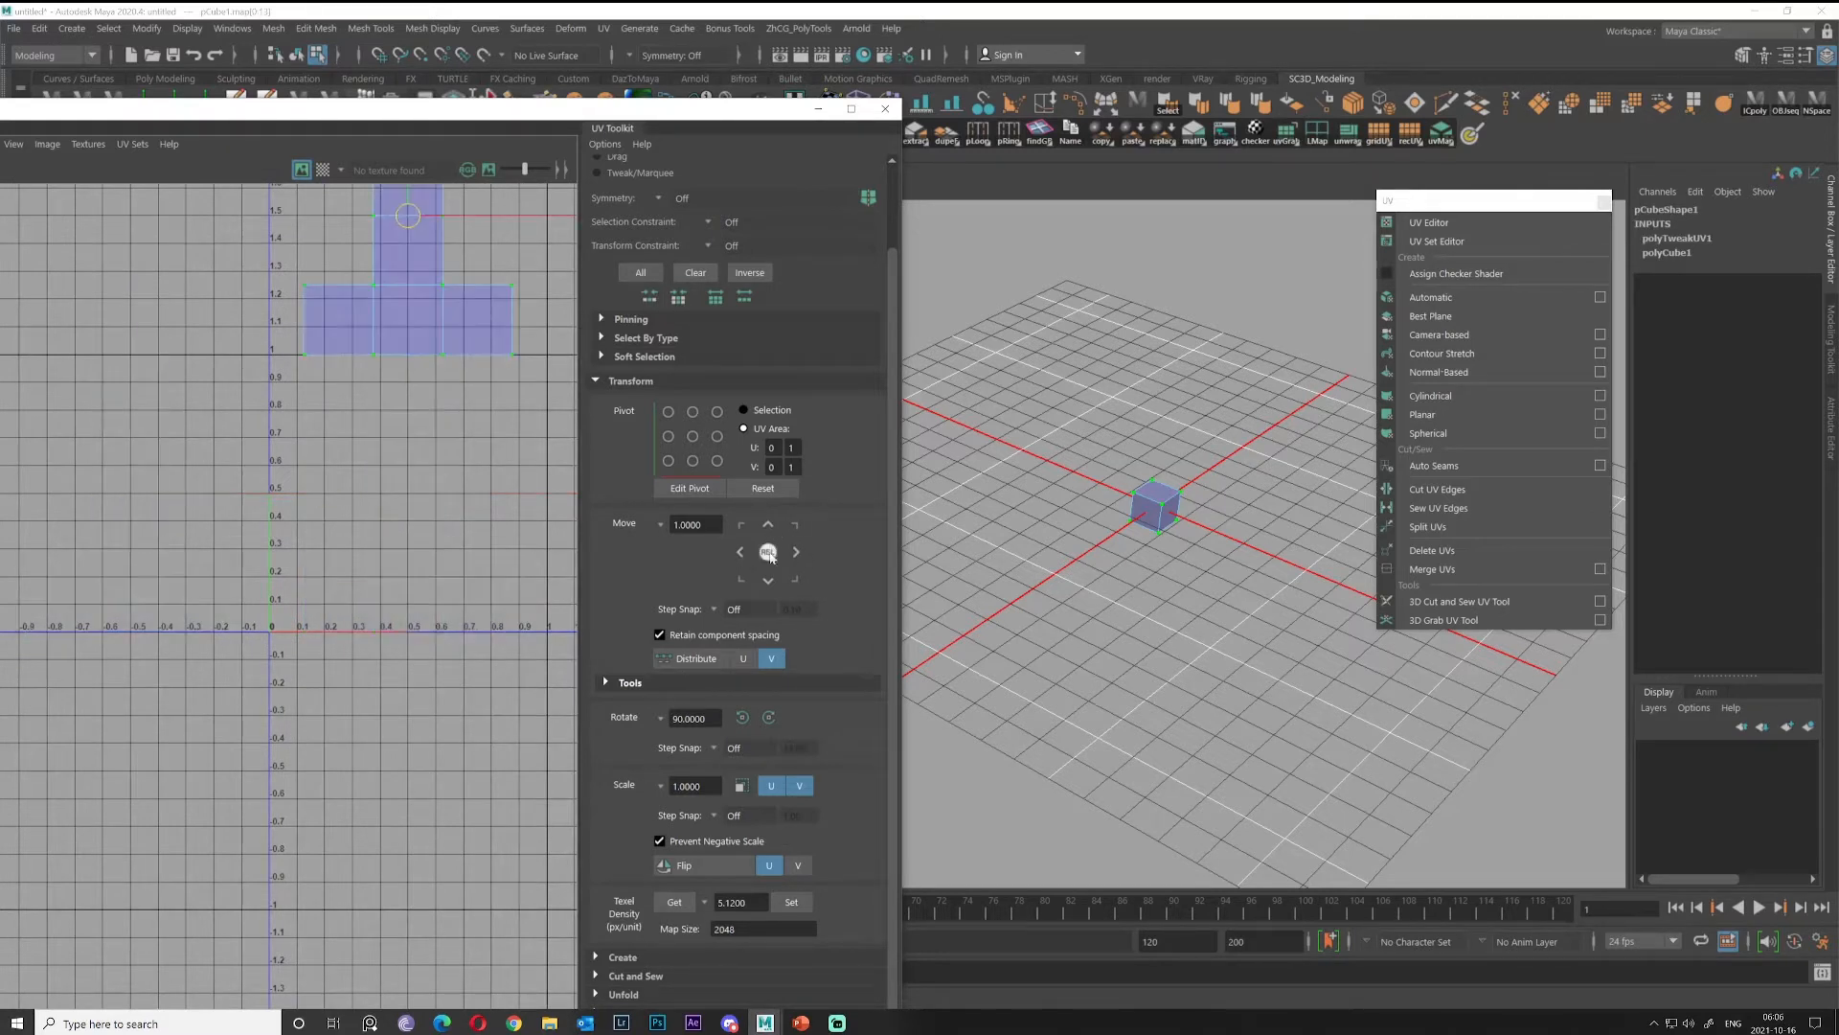
click(773, 586)
alt+middle_drag(303, 538, 204, 526)
click(448, 460)
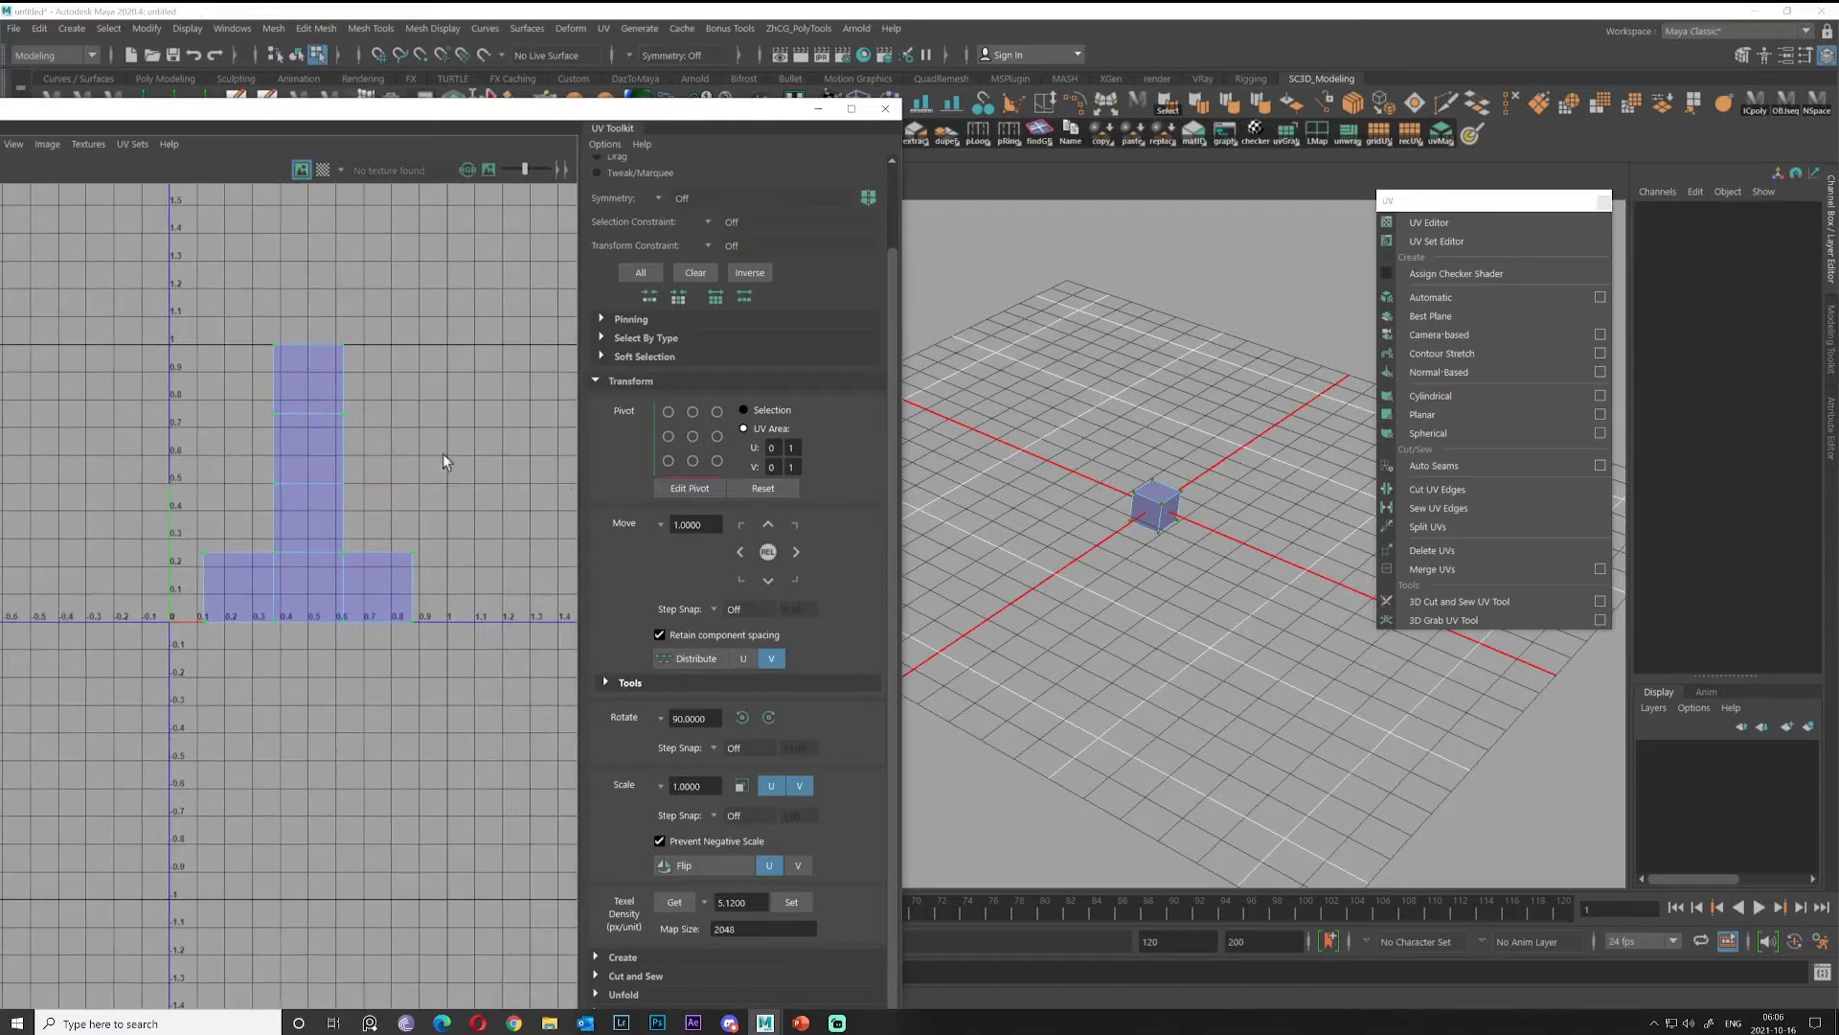
alt+middle_drag(482, 592, 520, 588)
alt+middle_drag(371, 687, 355, 629)
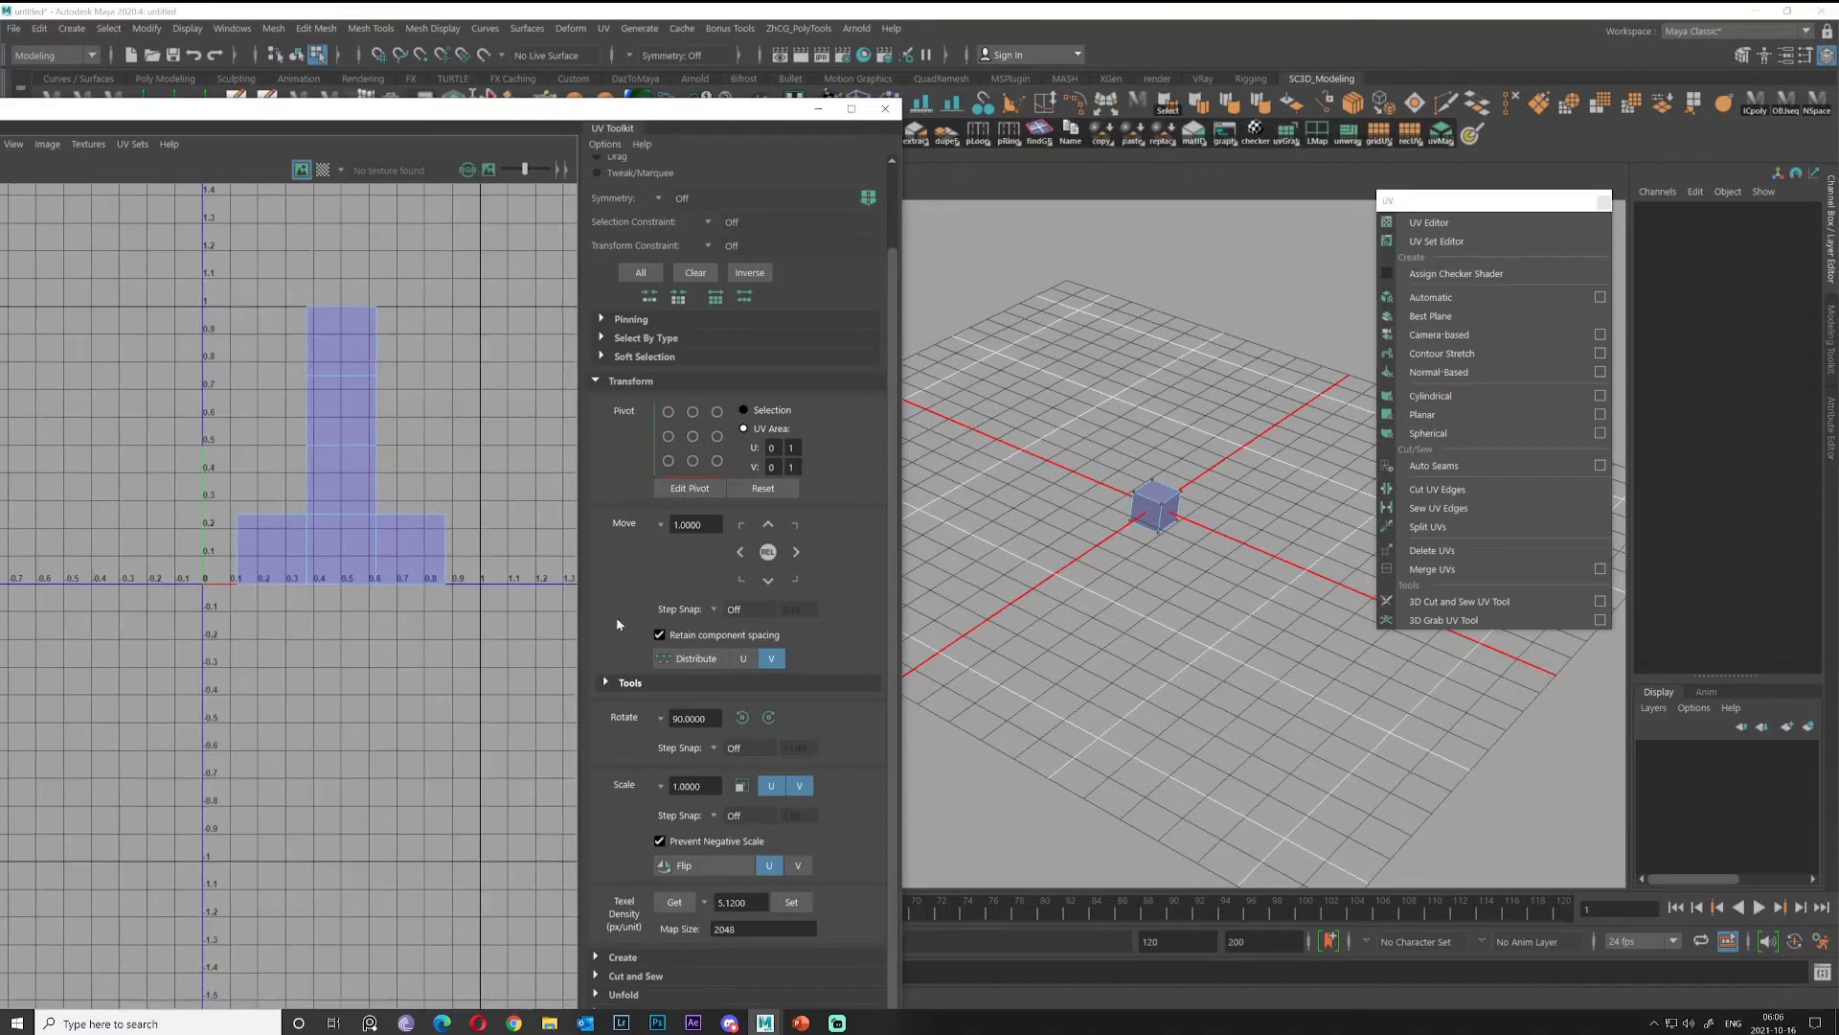
alt+middle_drag(750, 627, 760, 625)
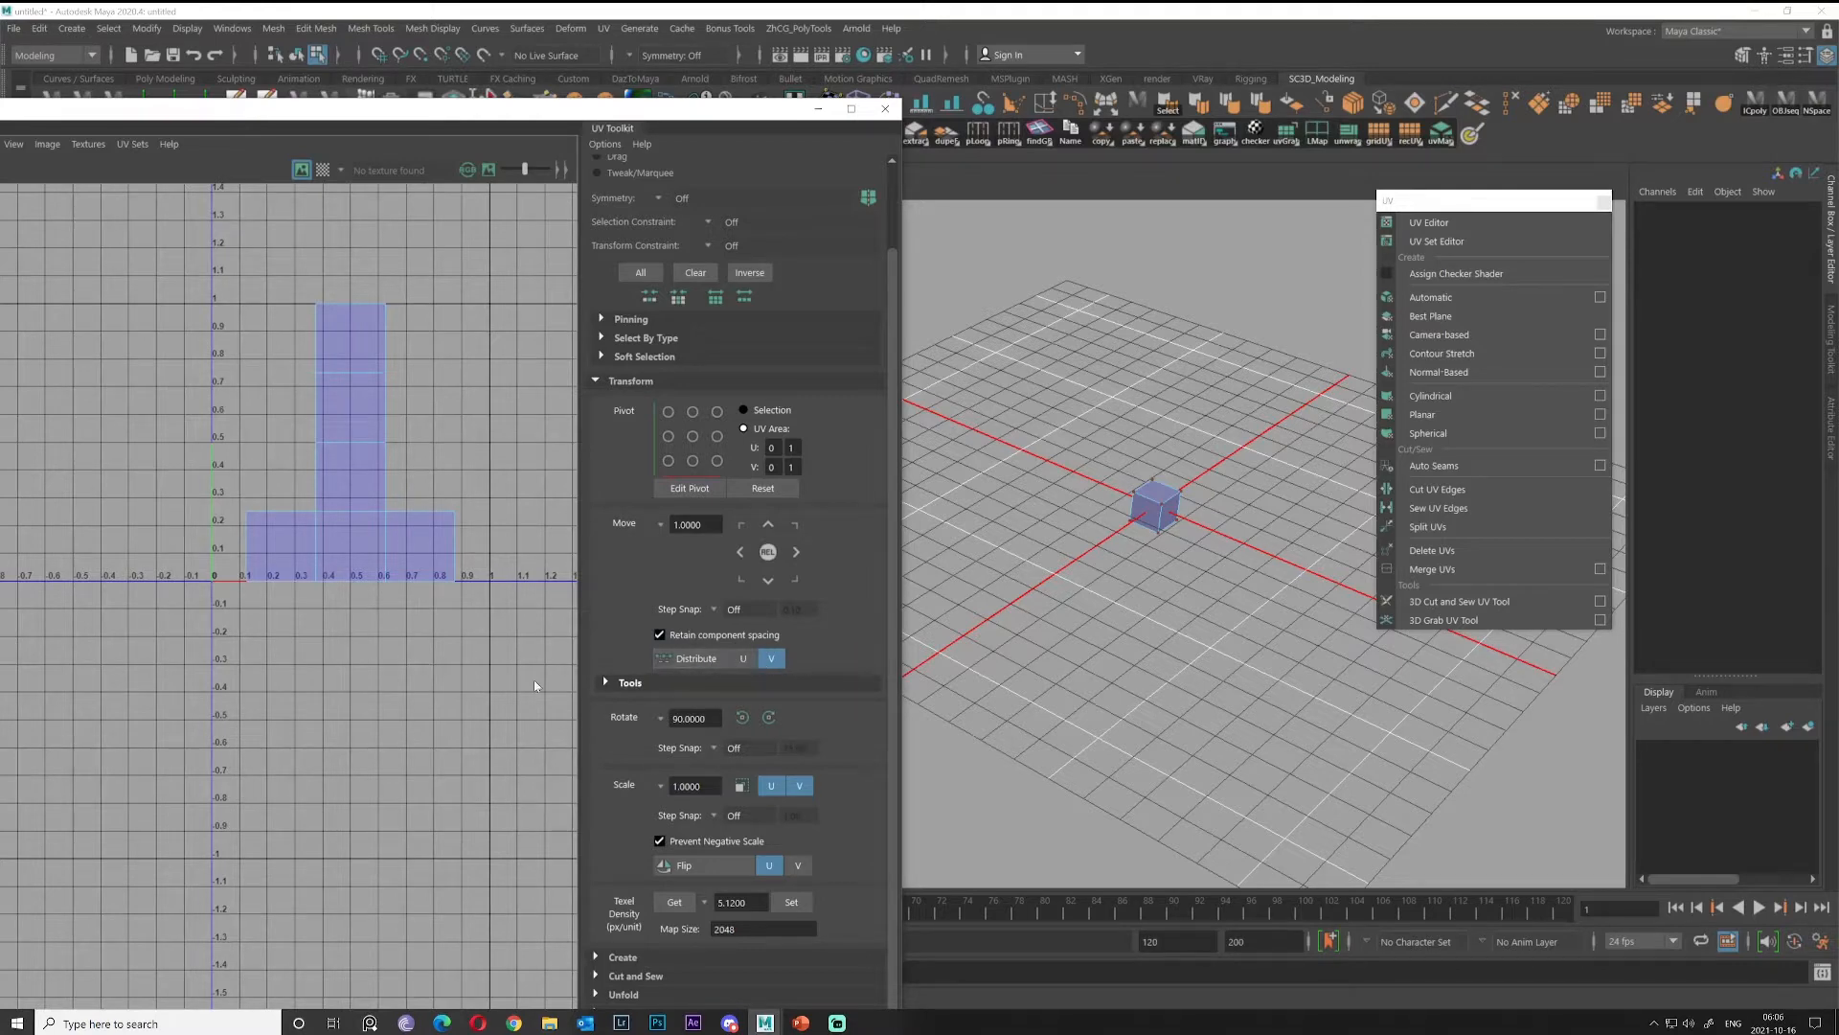
Select the cube's UV shell and rotate it 90 degrees counterclockwise, then 90 degrees clockwise again.
alt+middle_drag(194, 637, 184, 663)
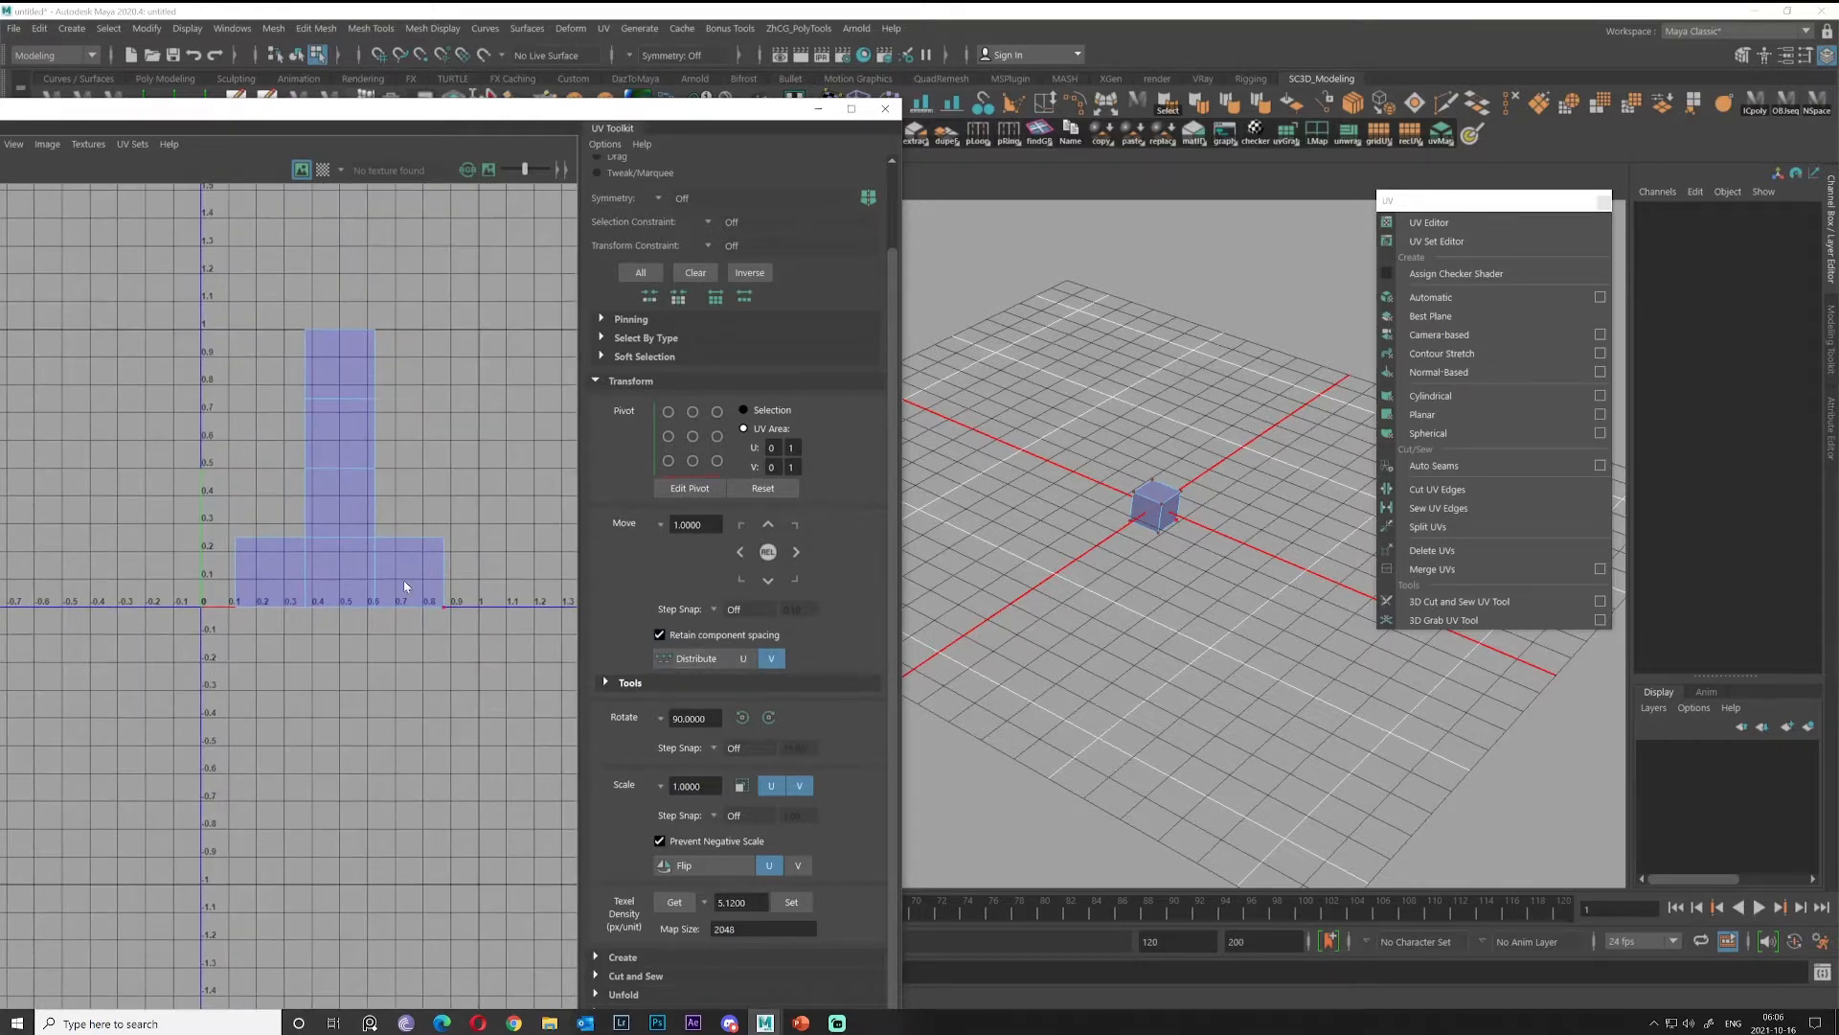
alt+middle_drag(249, 562, 235, 461)
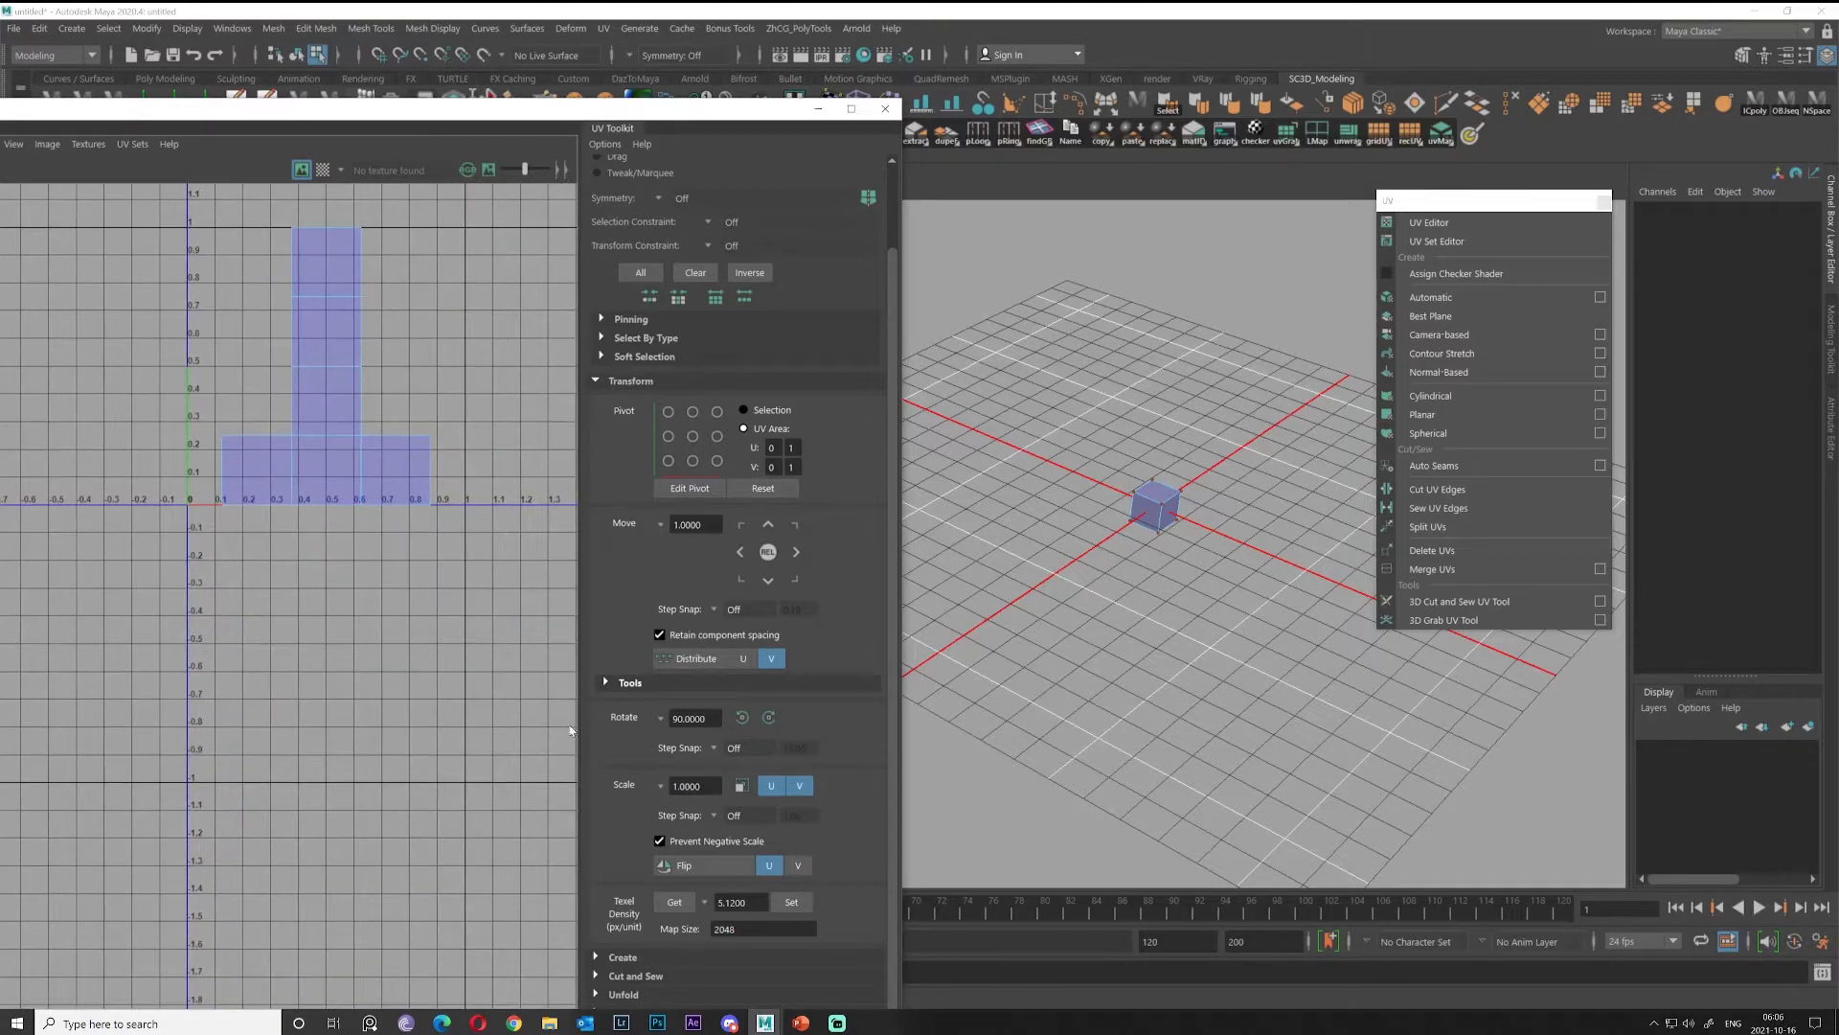
click(742, 717)
click(324, 409)
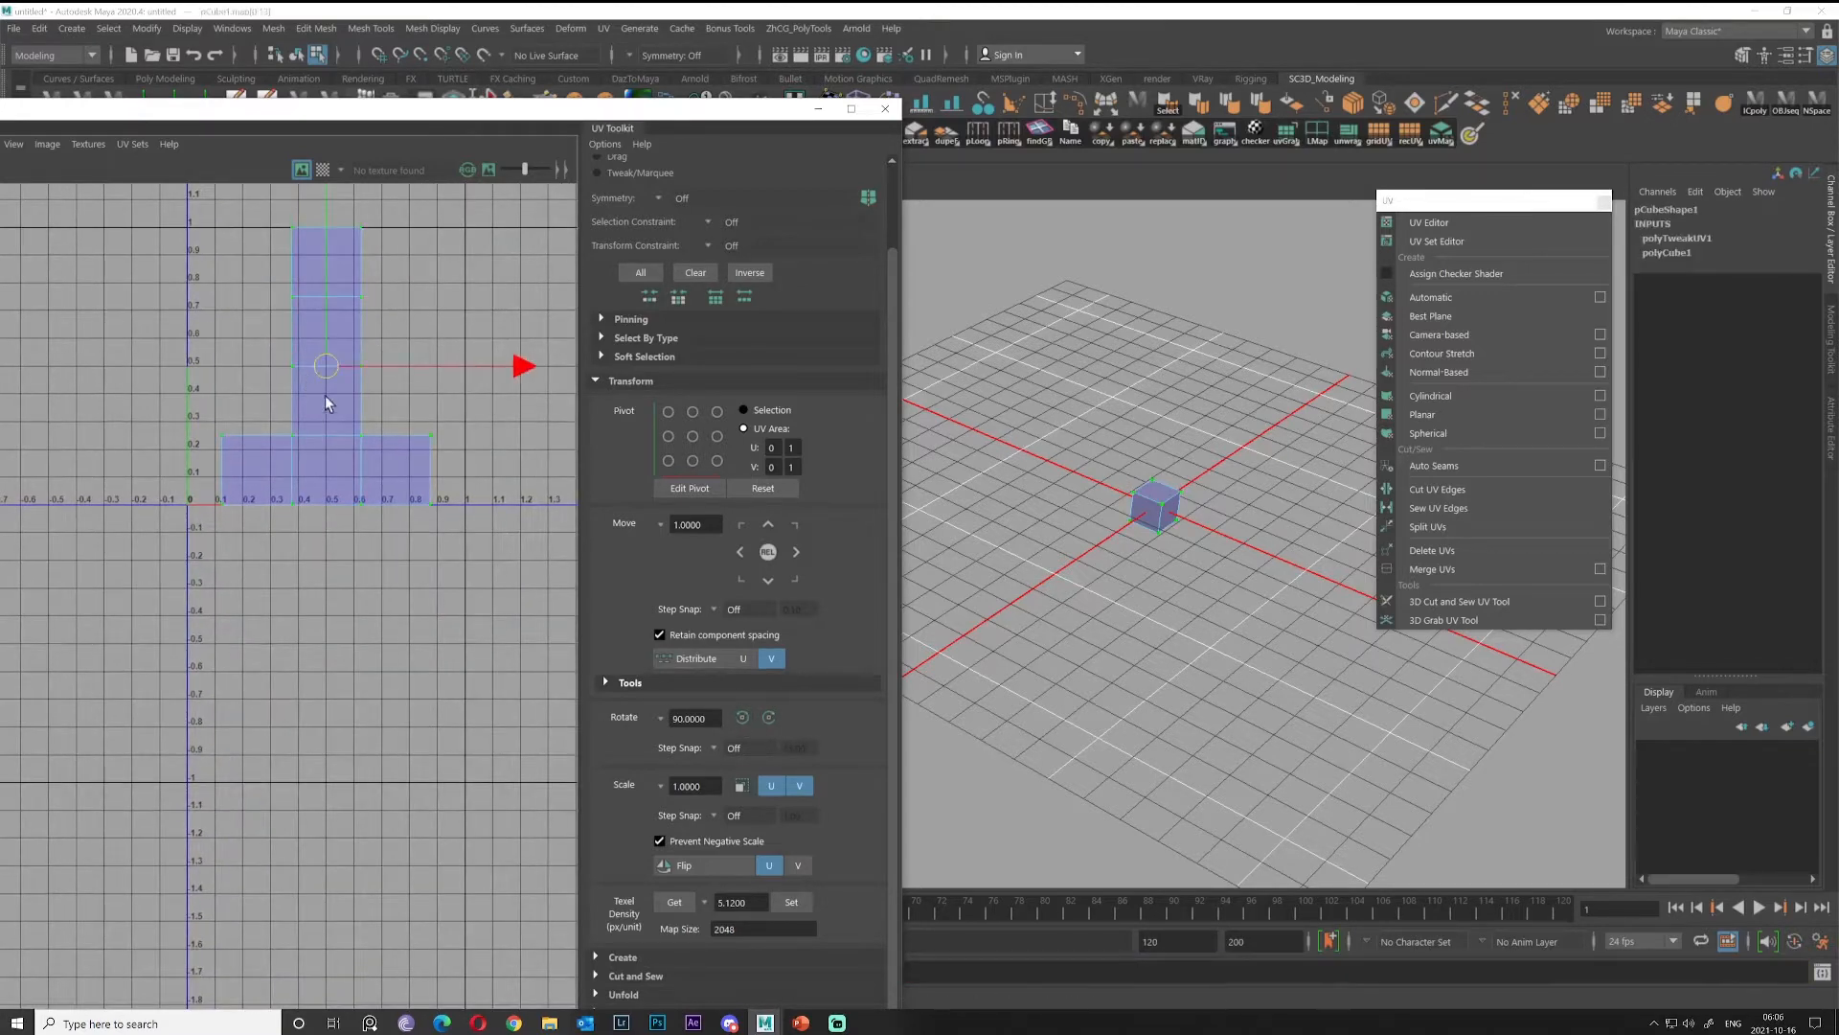
click(743, 716)
click(768, 718)
alt+middle_drag(403, 589, 405, 668)
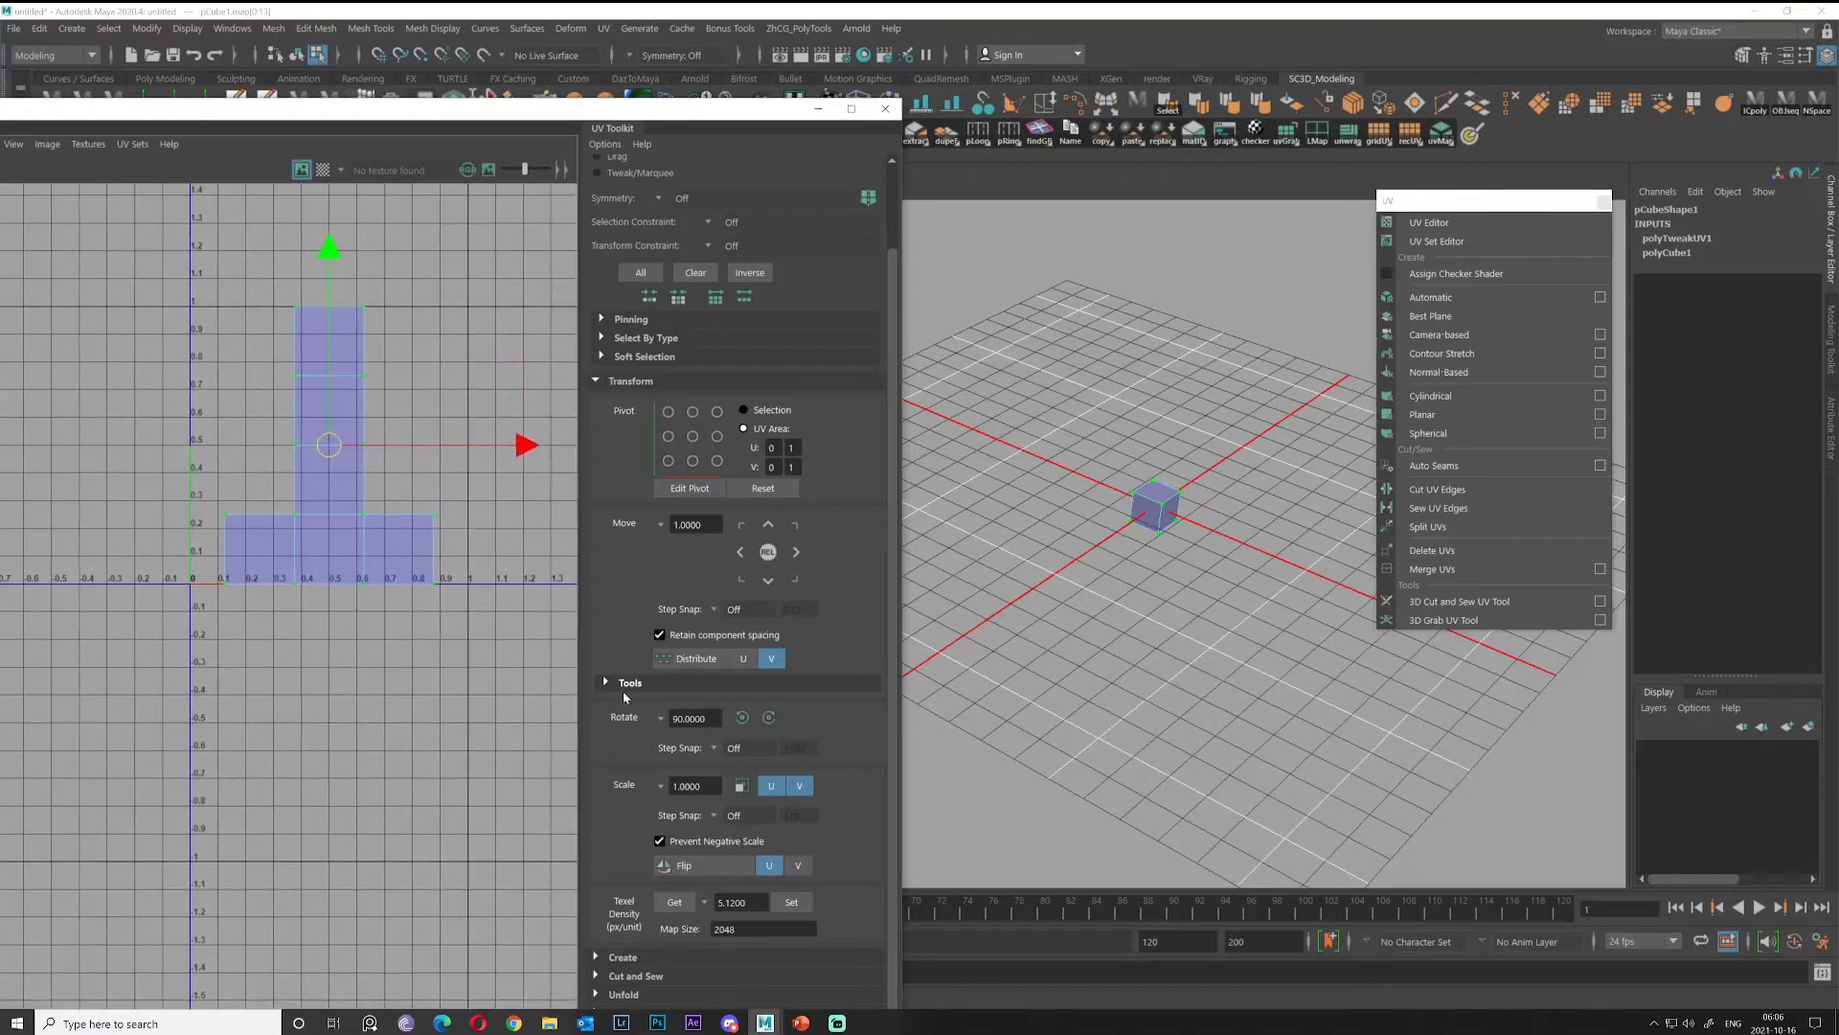
Set the scale factor to 10 and enlarge the UV shell in both U and V.
double_click(684, 786)
text(2)
key(Return)
text(10)
key(Return)
click(740, 786)
scroll(331, 565, down, 6)
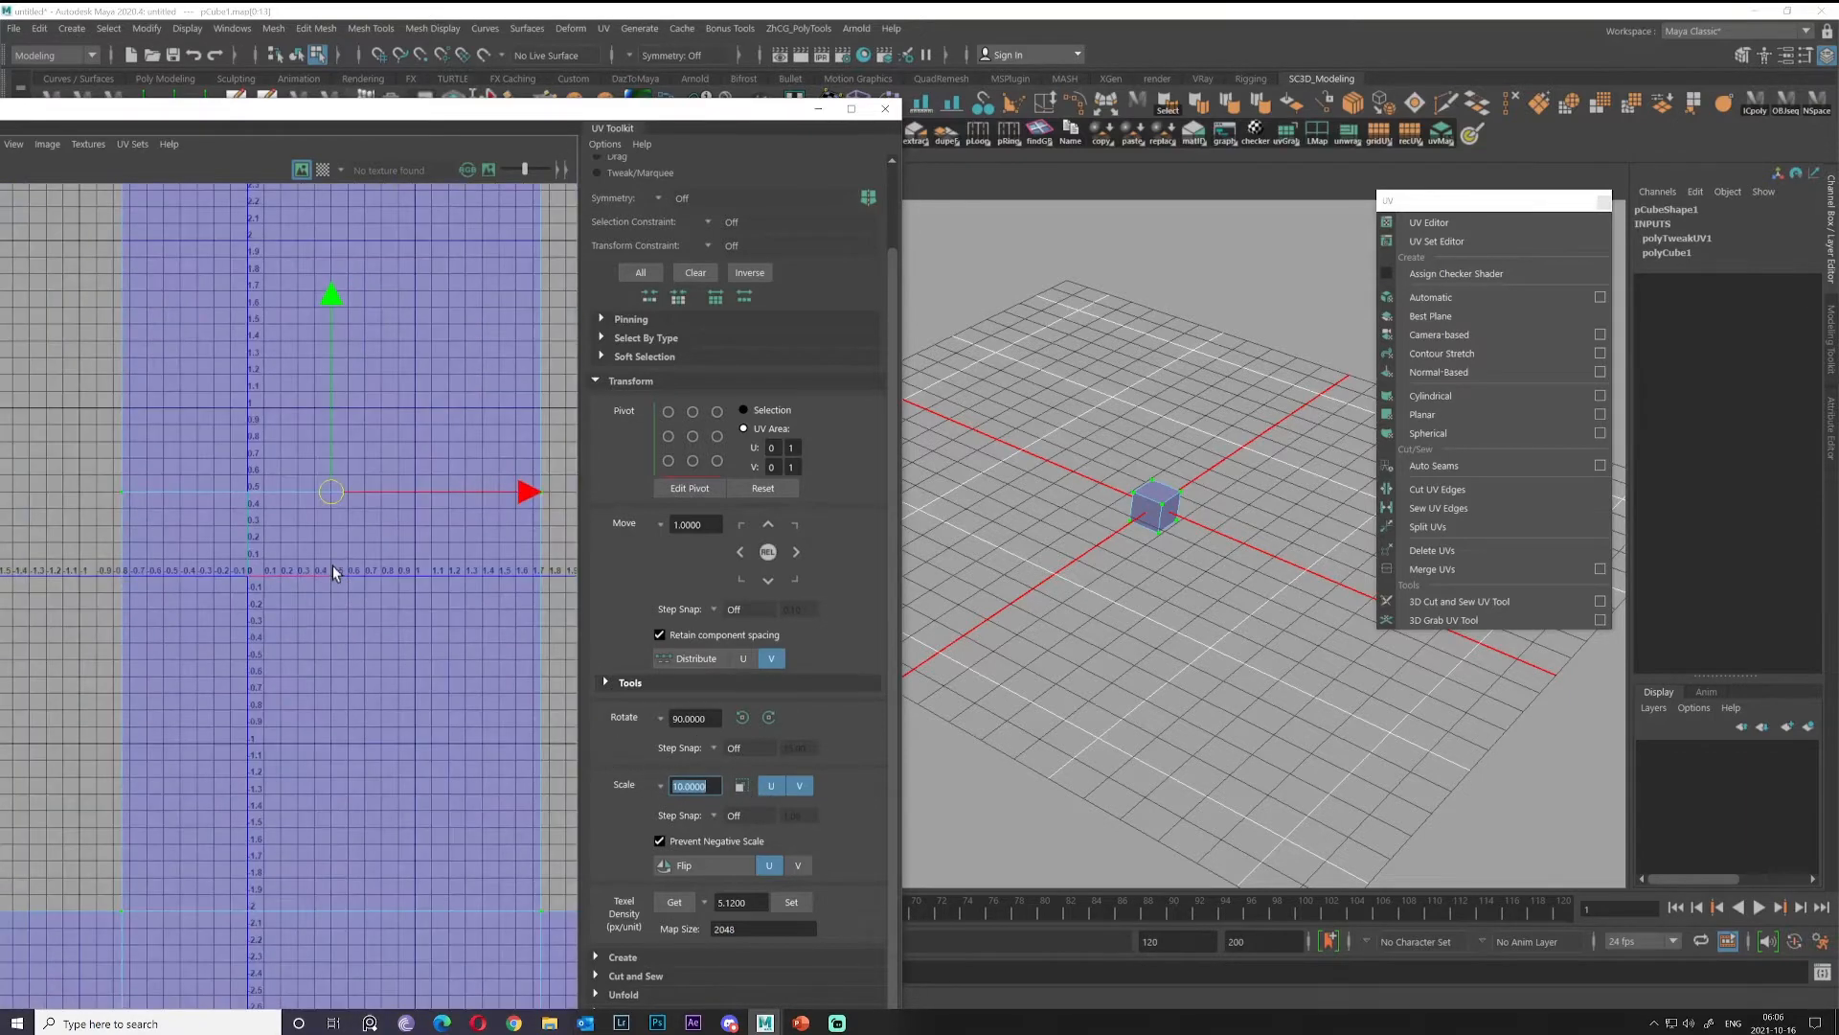
Set the scale factor to 0.1 and scale the UV shell in both U and V.
drag(709, 787, 625, 783)
text(.1)
key(Return)
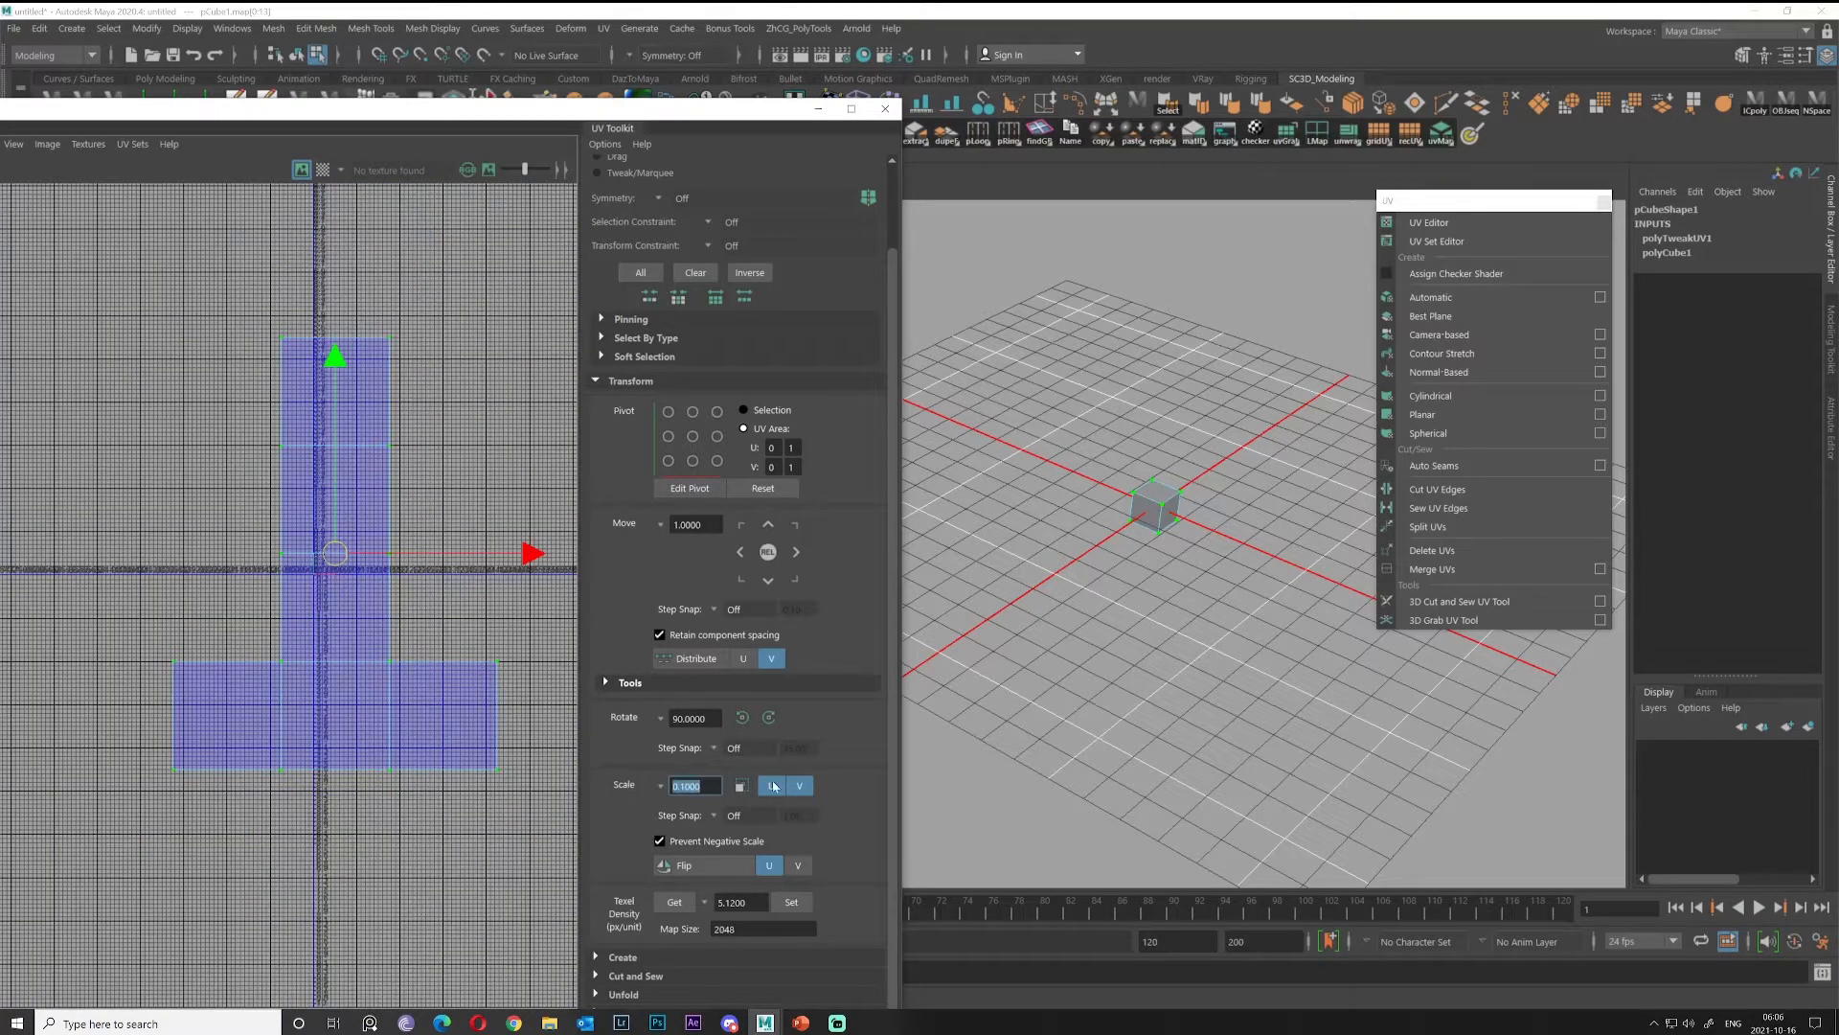
click(741, 786)
scroll(373, 525, up, 8)
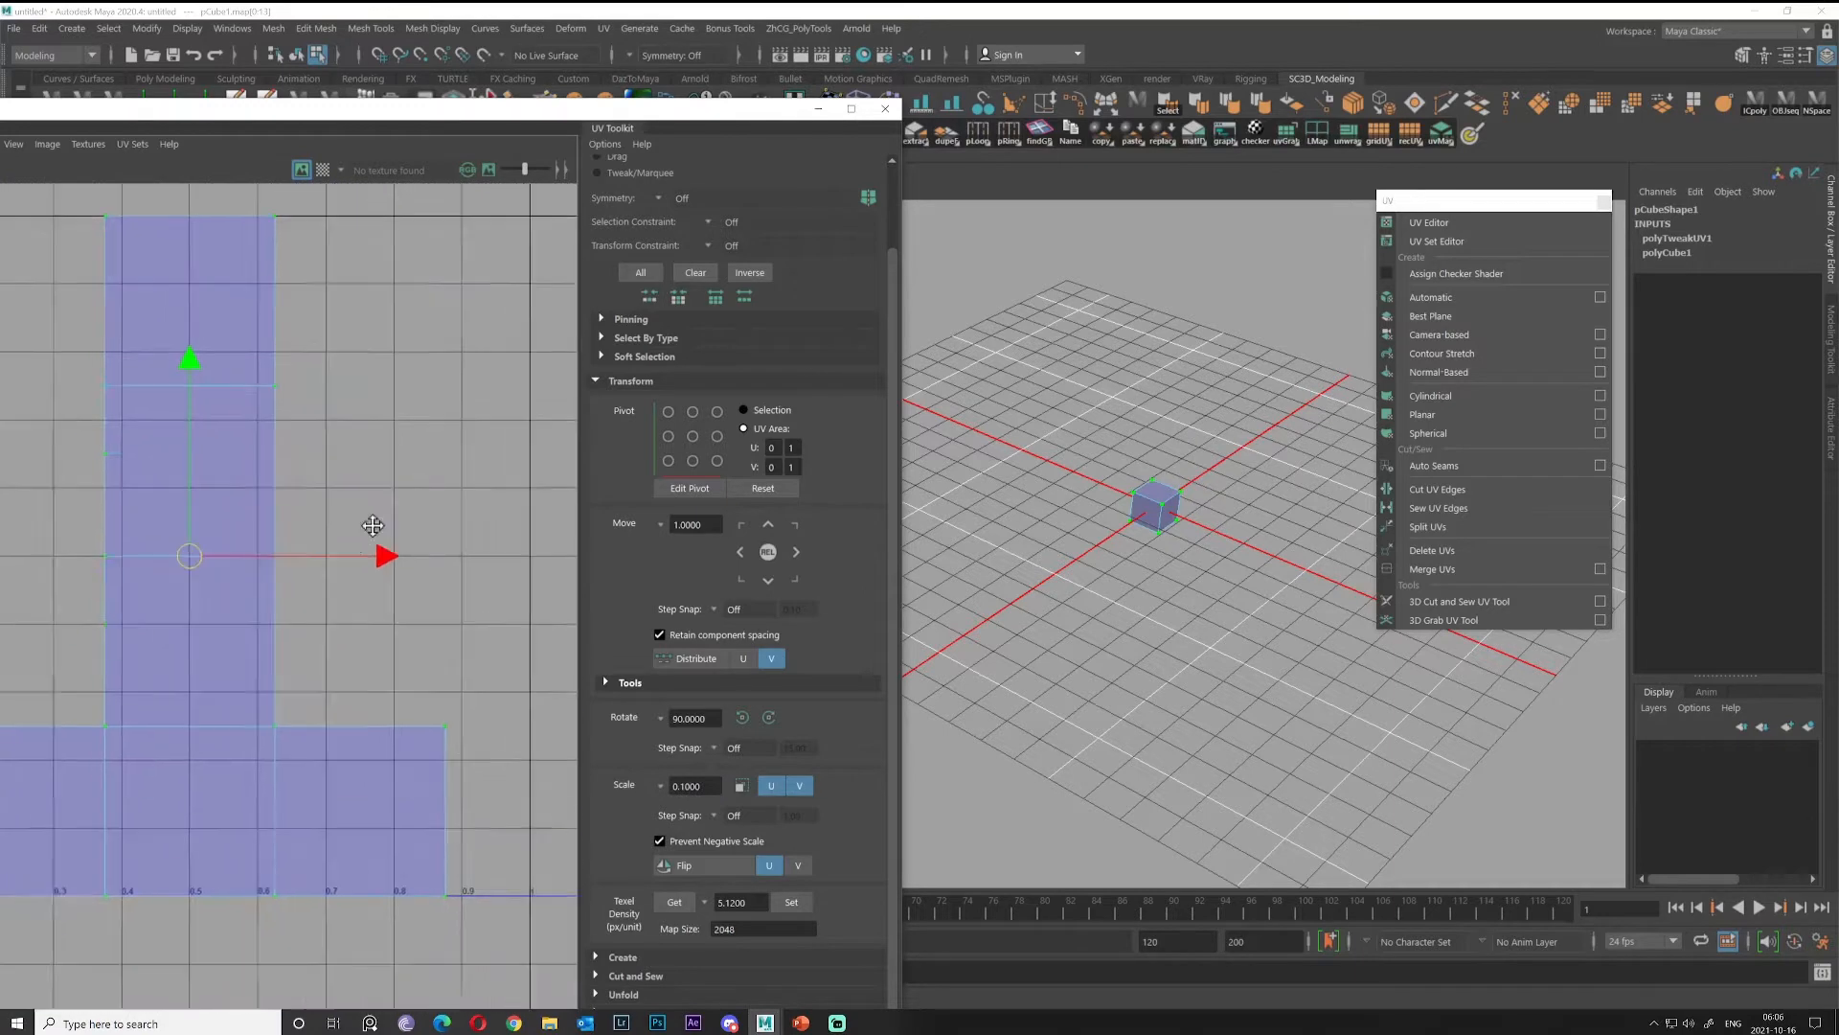
scroll(373, 525, down, 5)
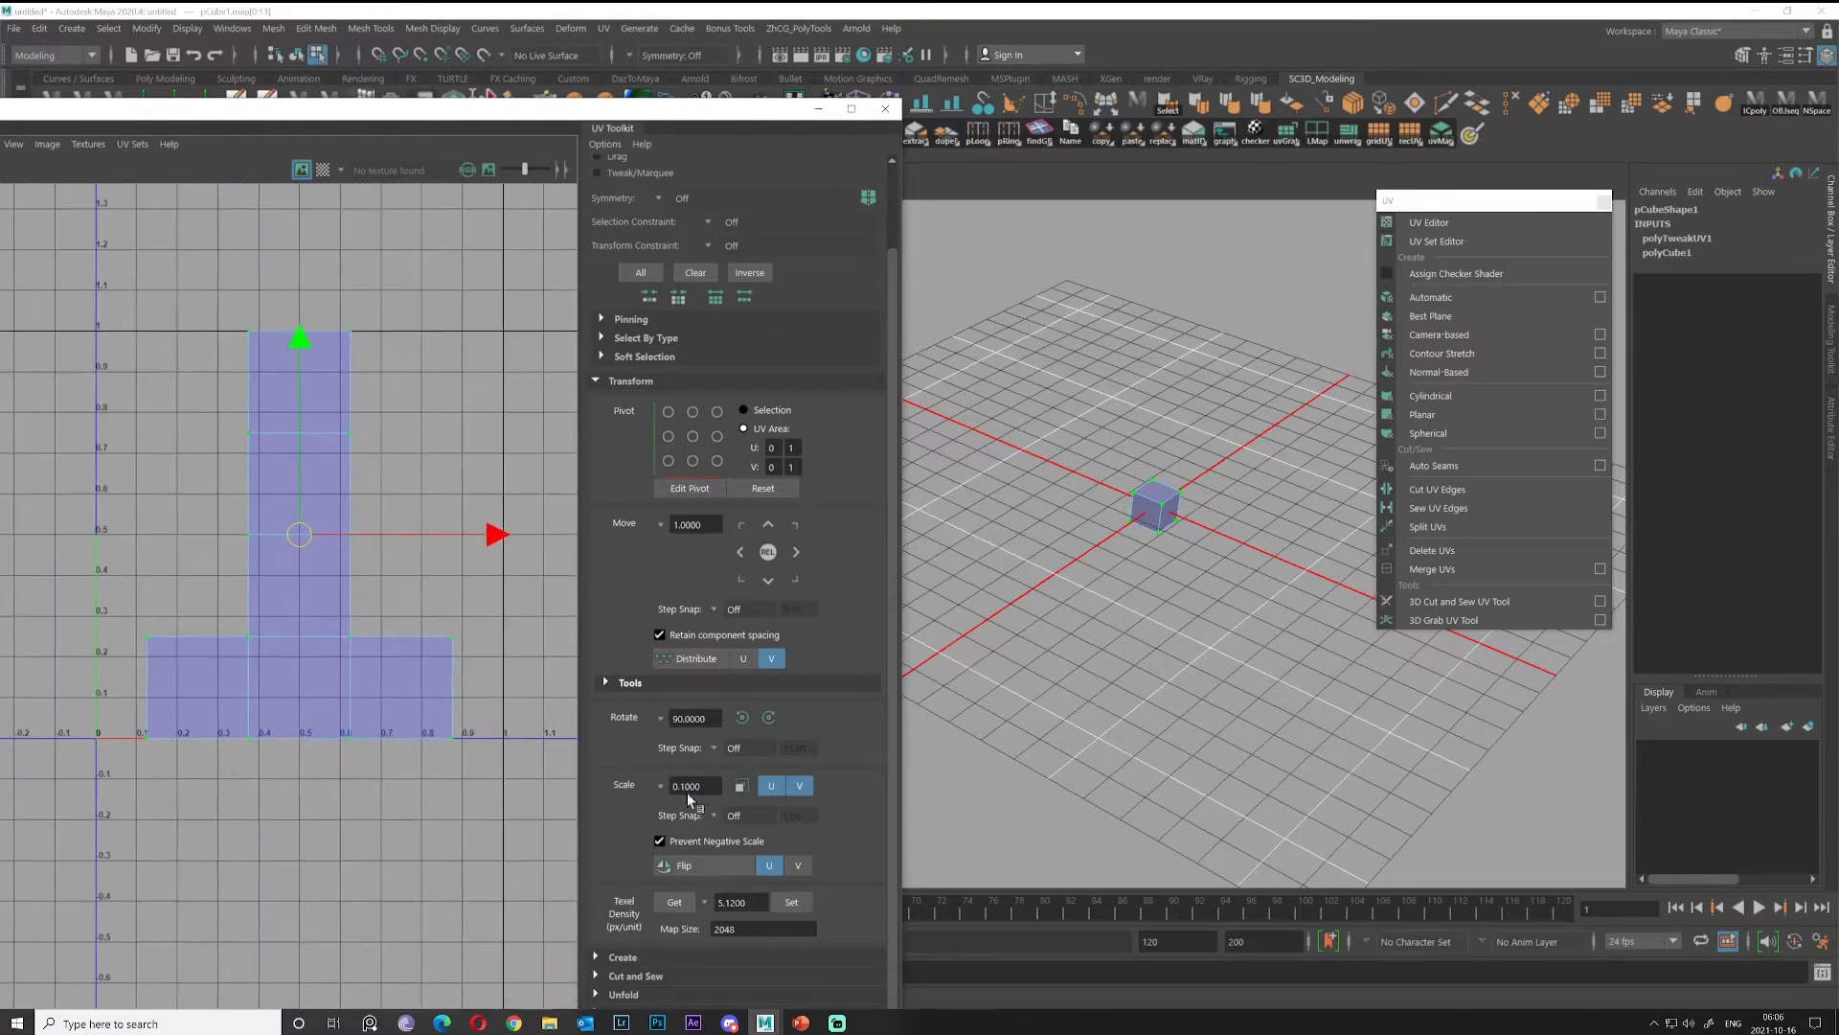
Set the scale factor to 1 and flip the UV shell along U four times.
text(1)
click(700, 865)
click(700, 865)
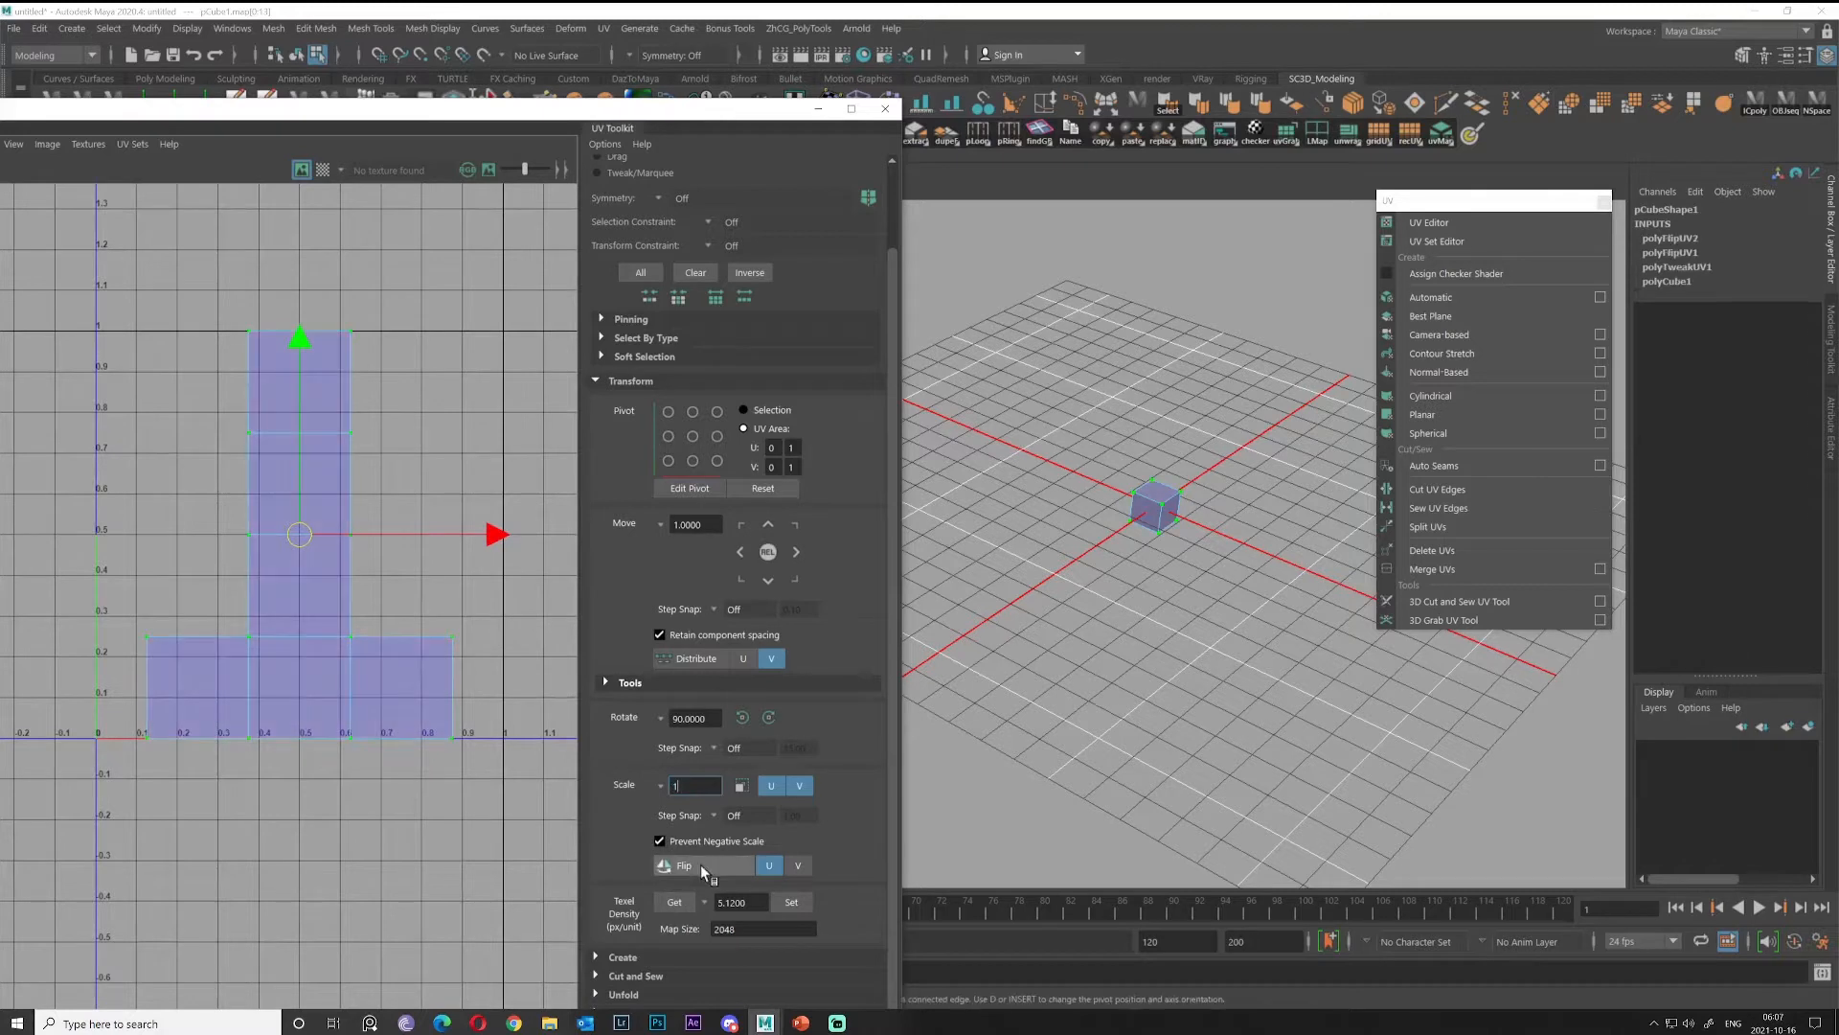
click(700, 865)
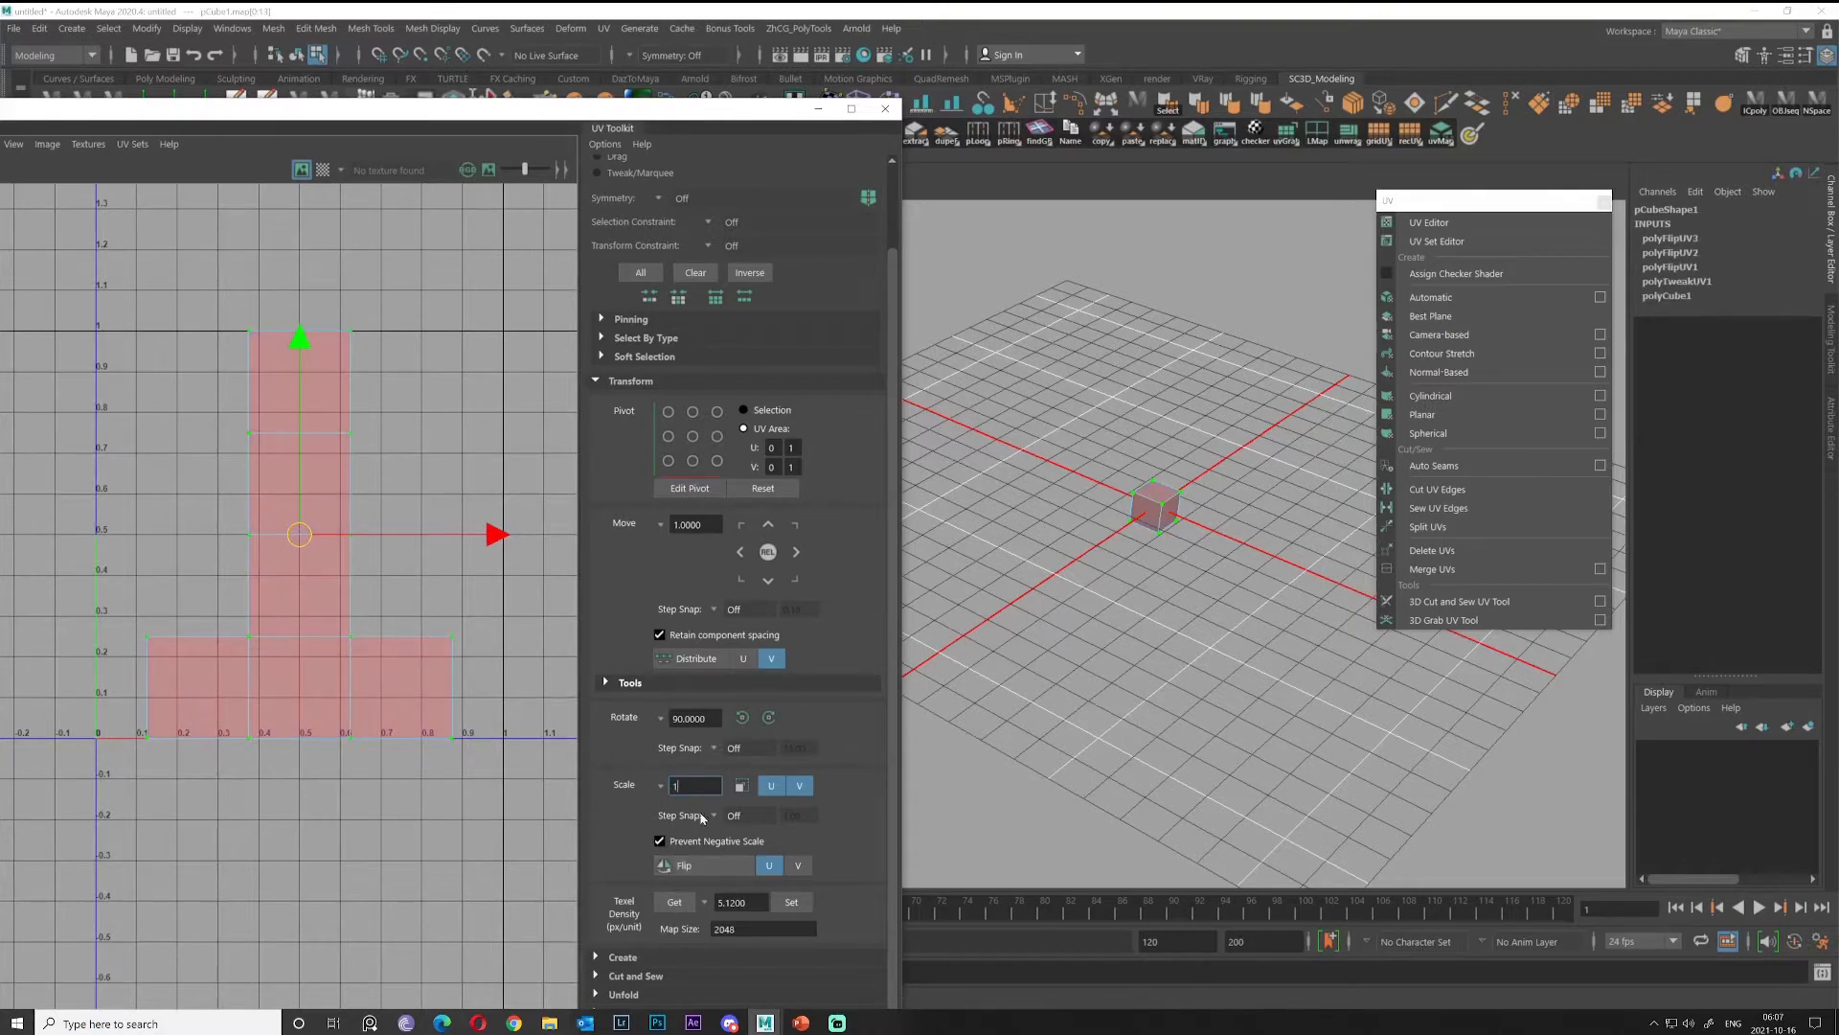
click(712, 866)
click(311, 774)
alt+middle_drag(296, 824, 319, 779)
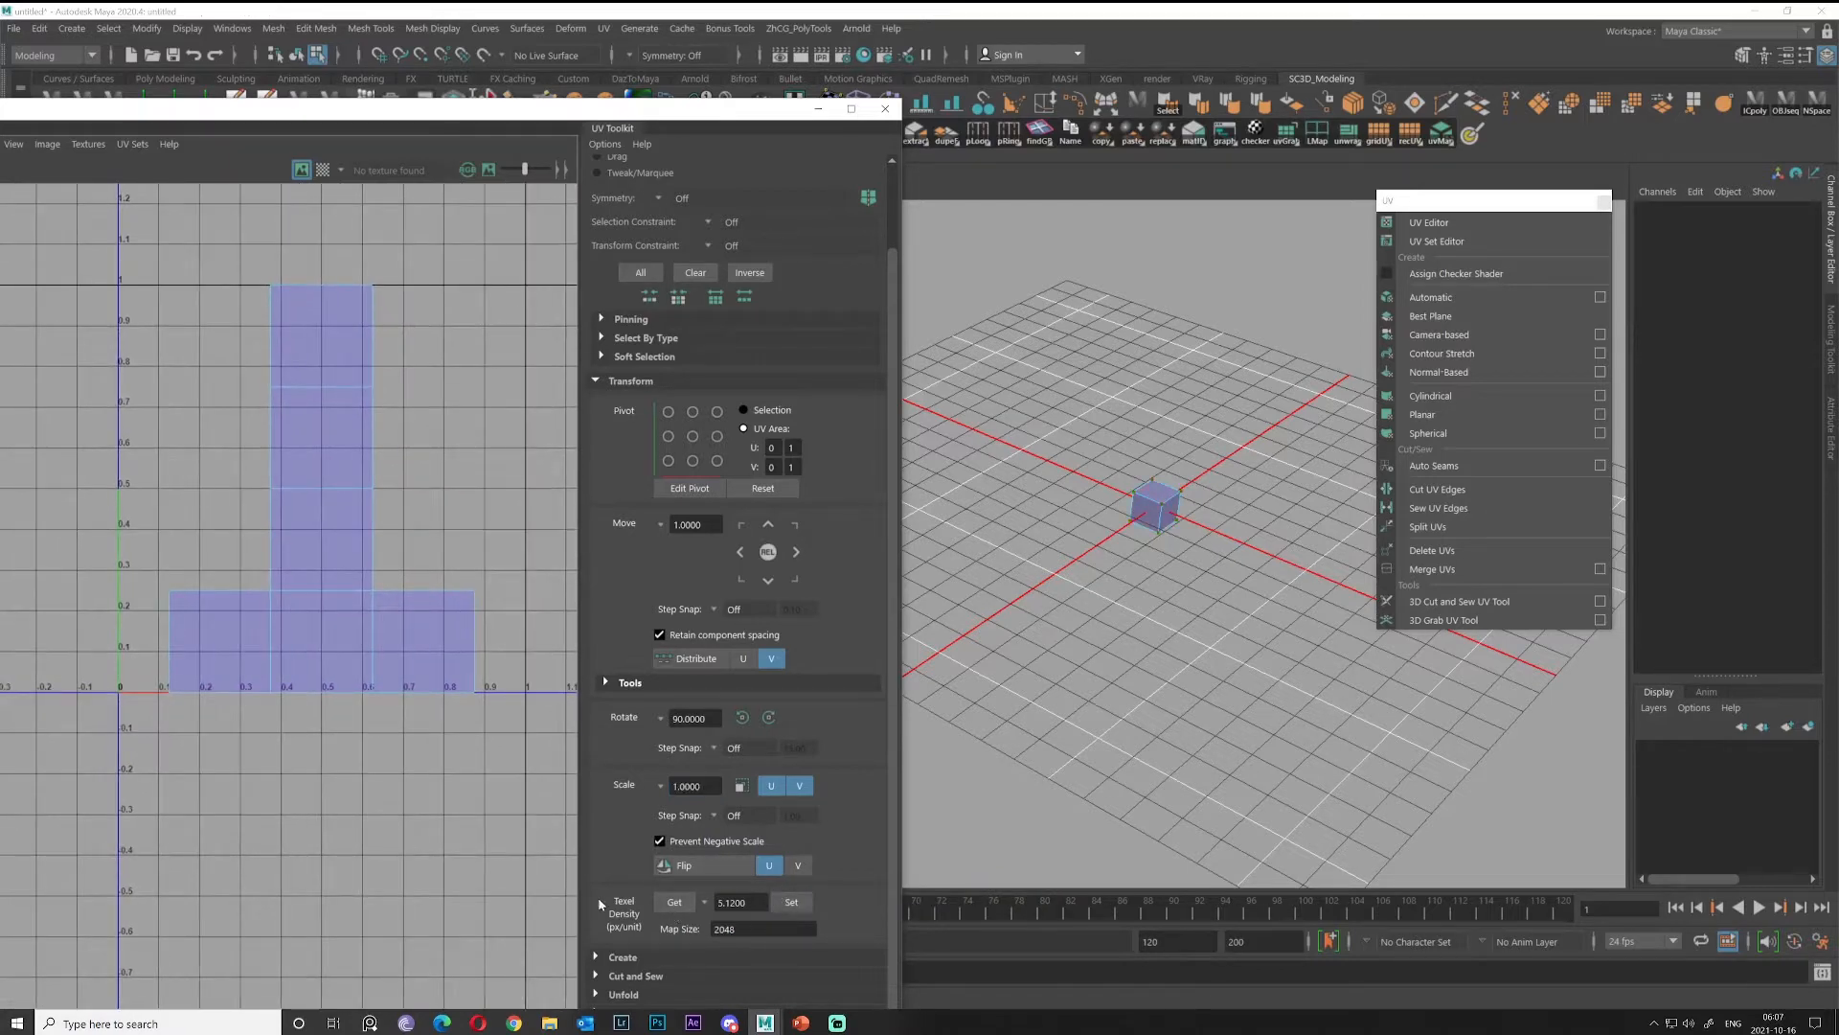
Get the cube UV shell's texel density for a map size of 2048 and clear the selection.
click(690, 901)
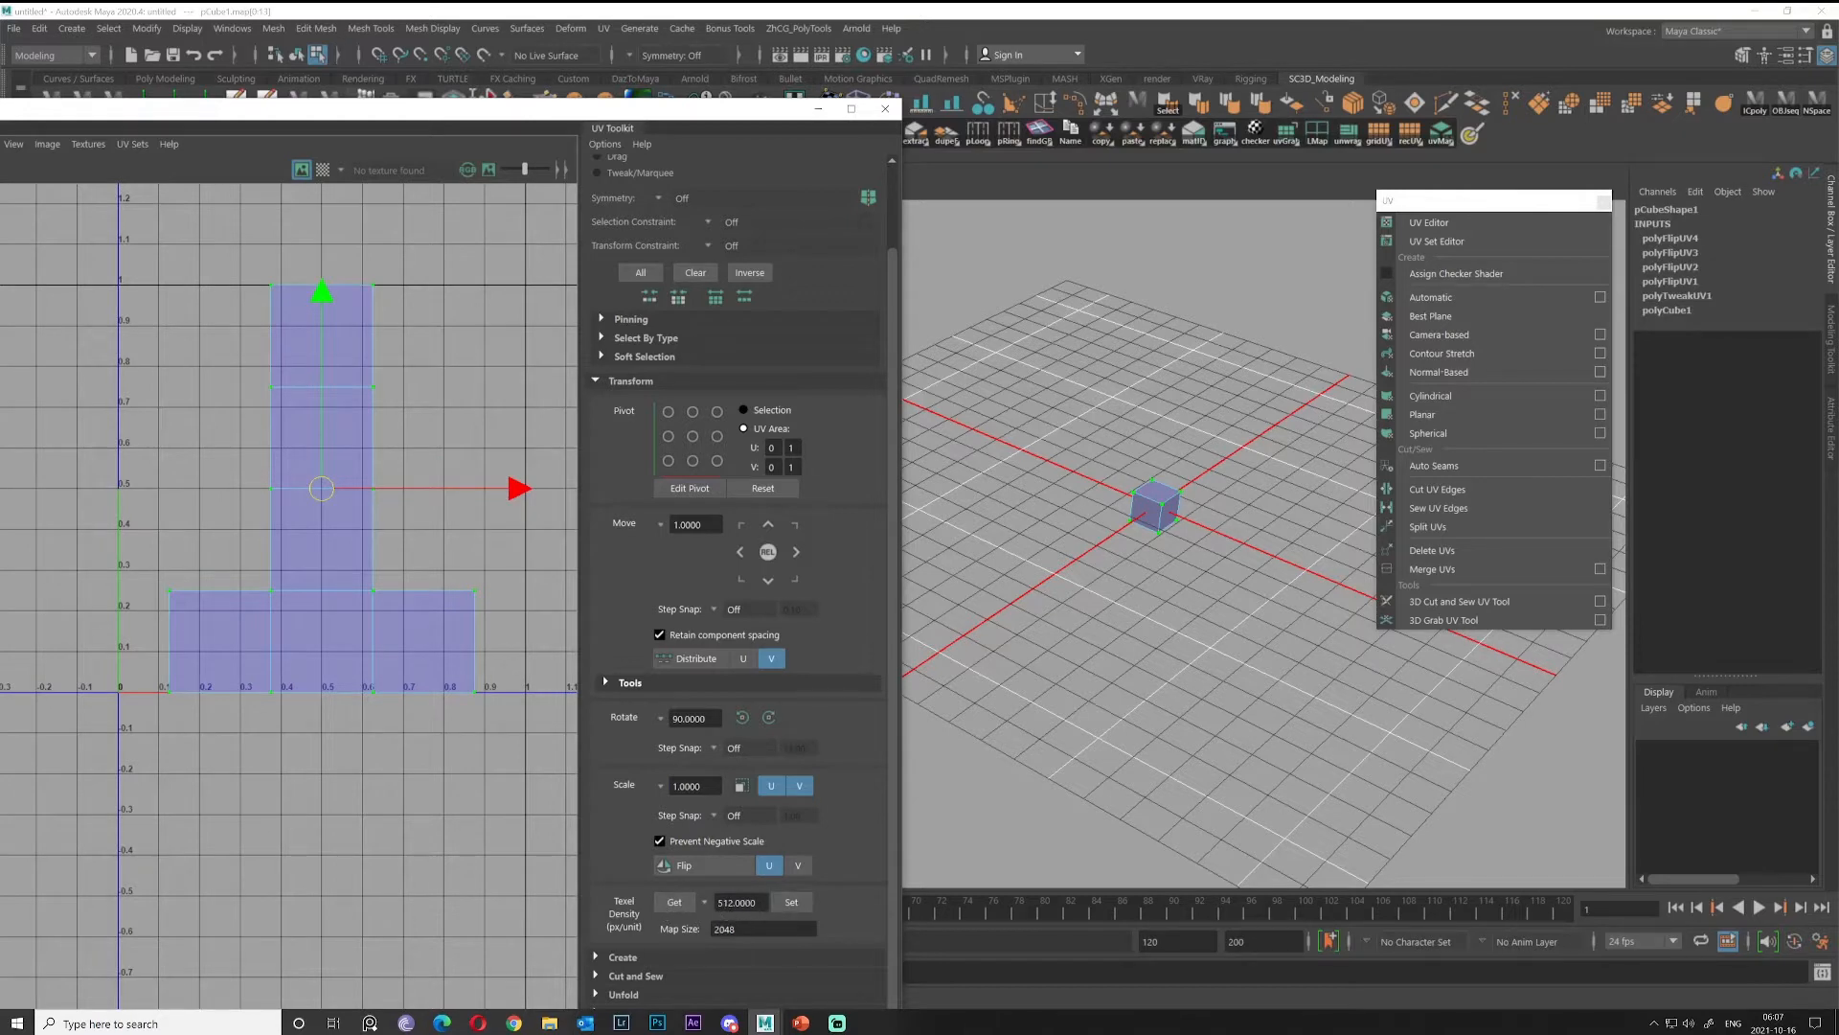
drag(749, 929, 557, 927)
click(456, 551)
alt+middle_drag(412, 746, 352, 664)
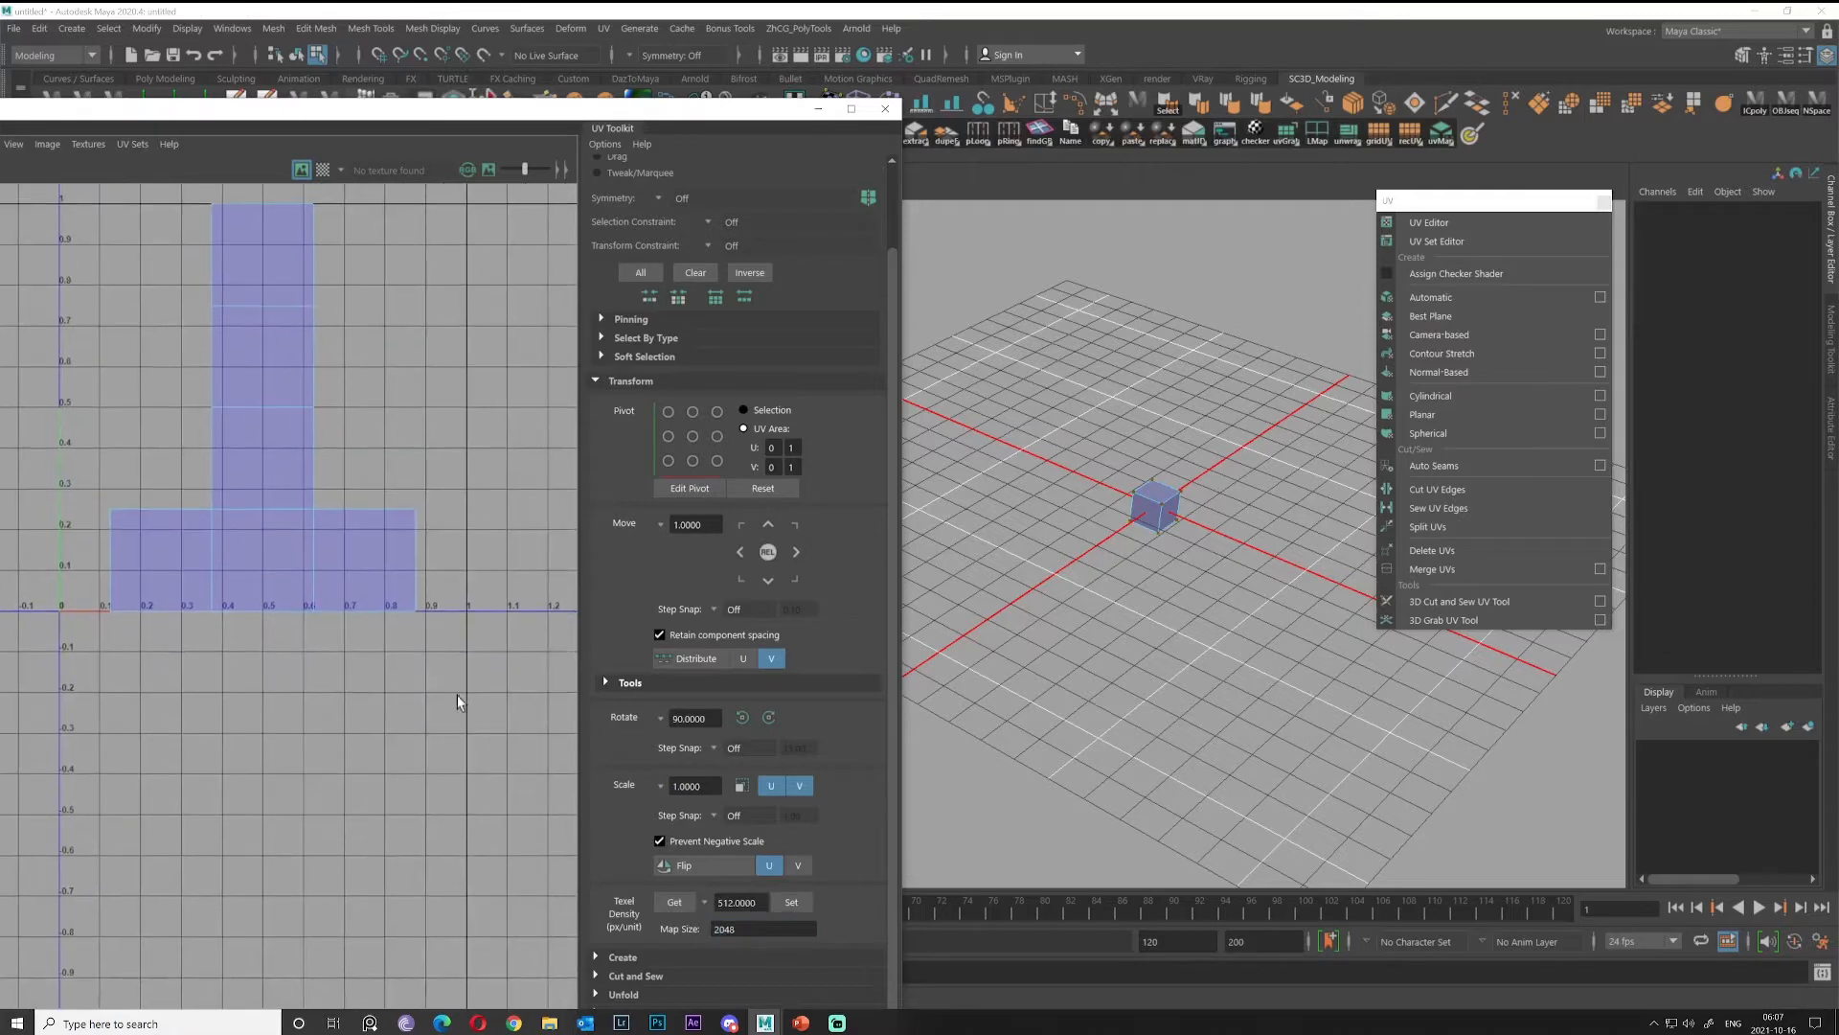
alt+middle_drag(276, 585, 316, 659)
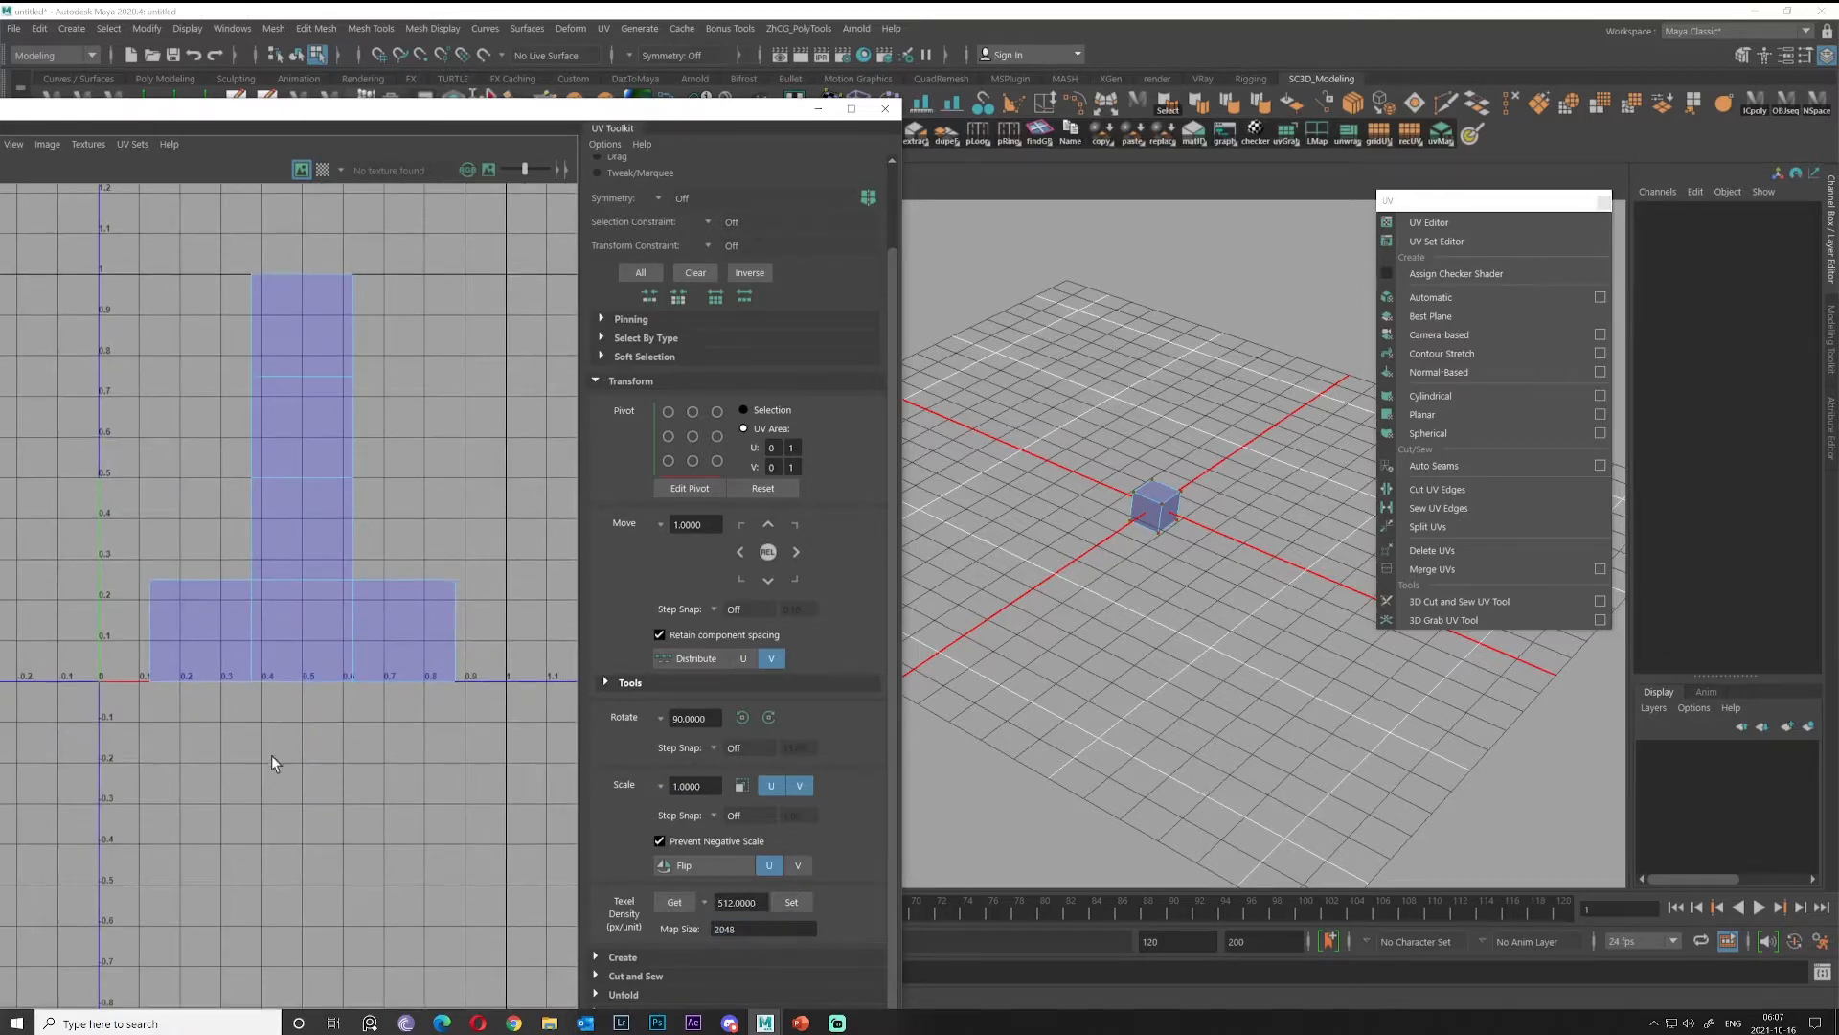
mouse_move(272, 756)
alt+middle_down()
mouse_move(307, 740)
mouse_move(290, 750)
alt+middle_up()
scroll(314, 742, down, 1)
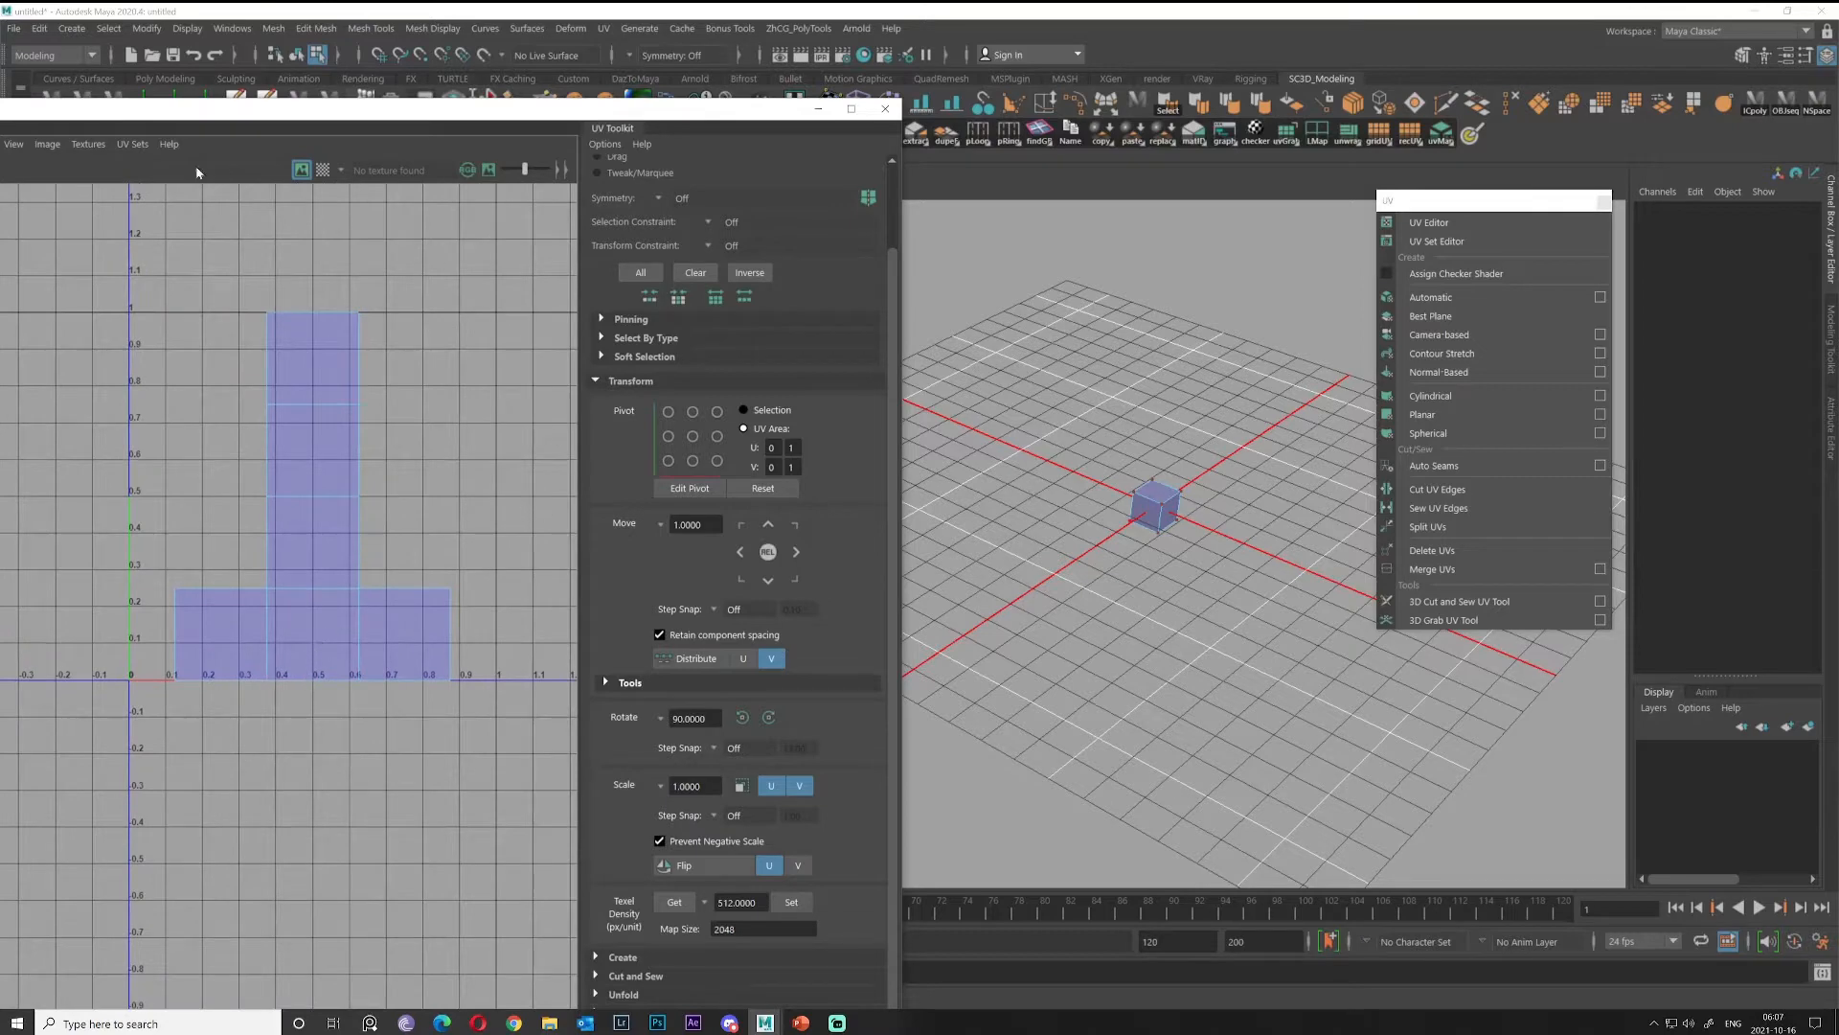
alt+middle_drag(293, 603, 287, 534)
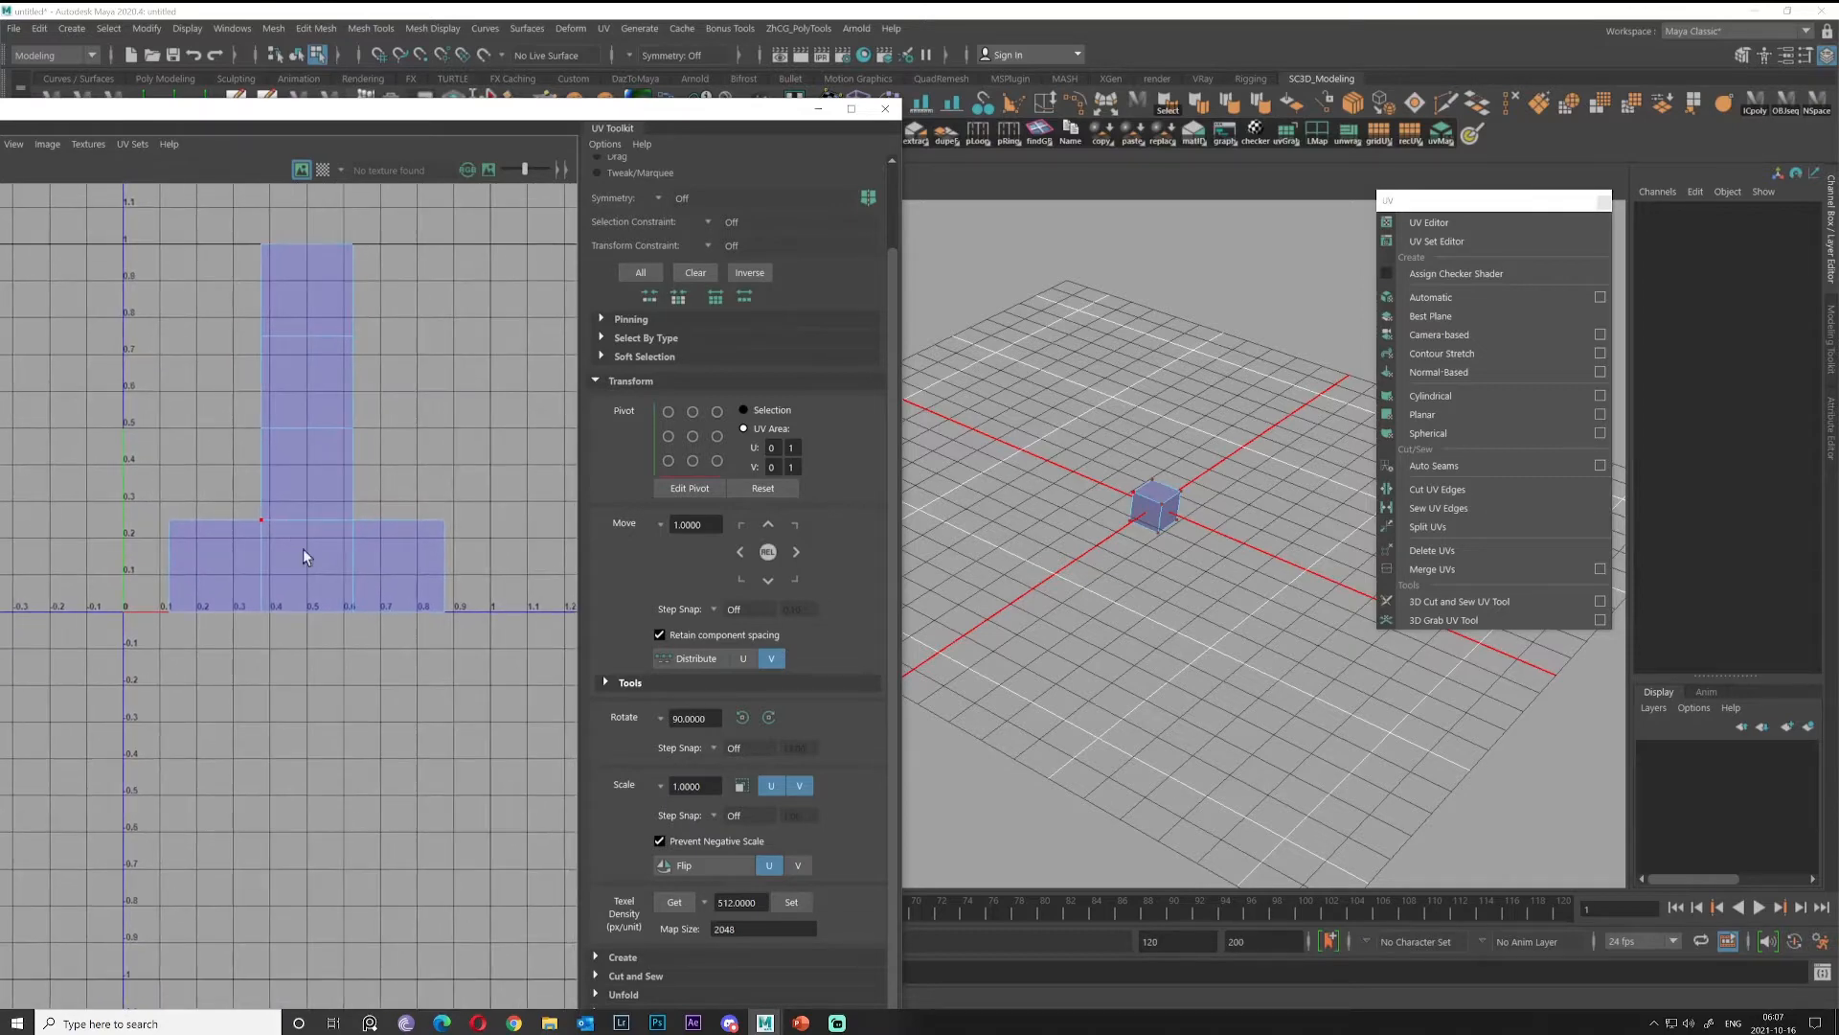
Create a second polygon cube and move it about 5.08 units along X from the first cube.
click(72, 28)
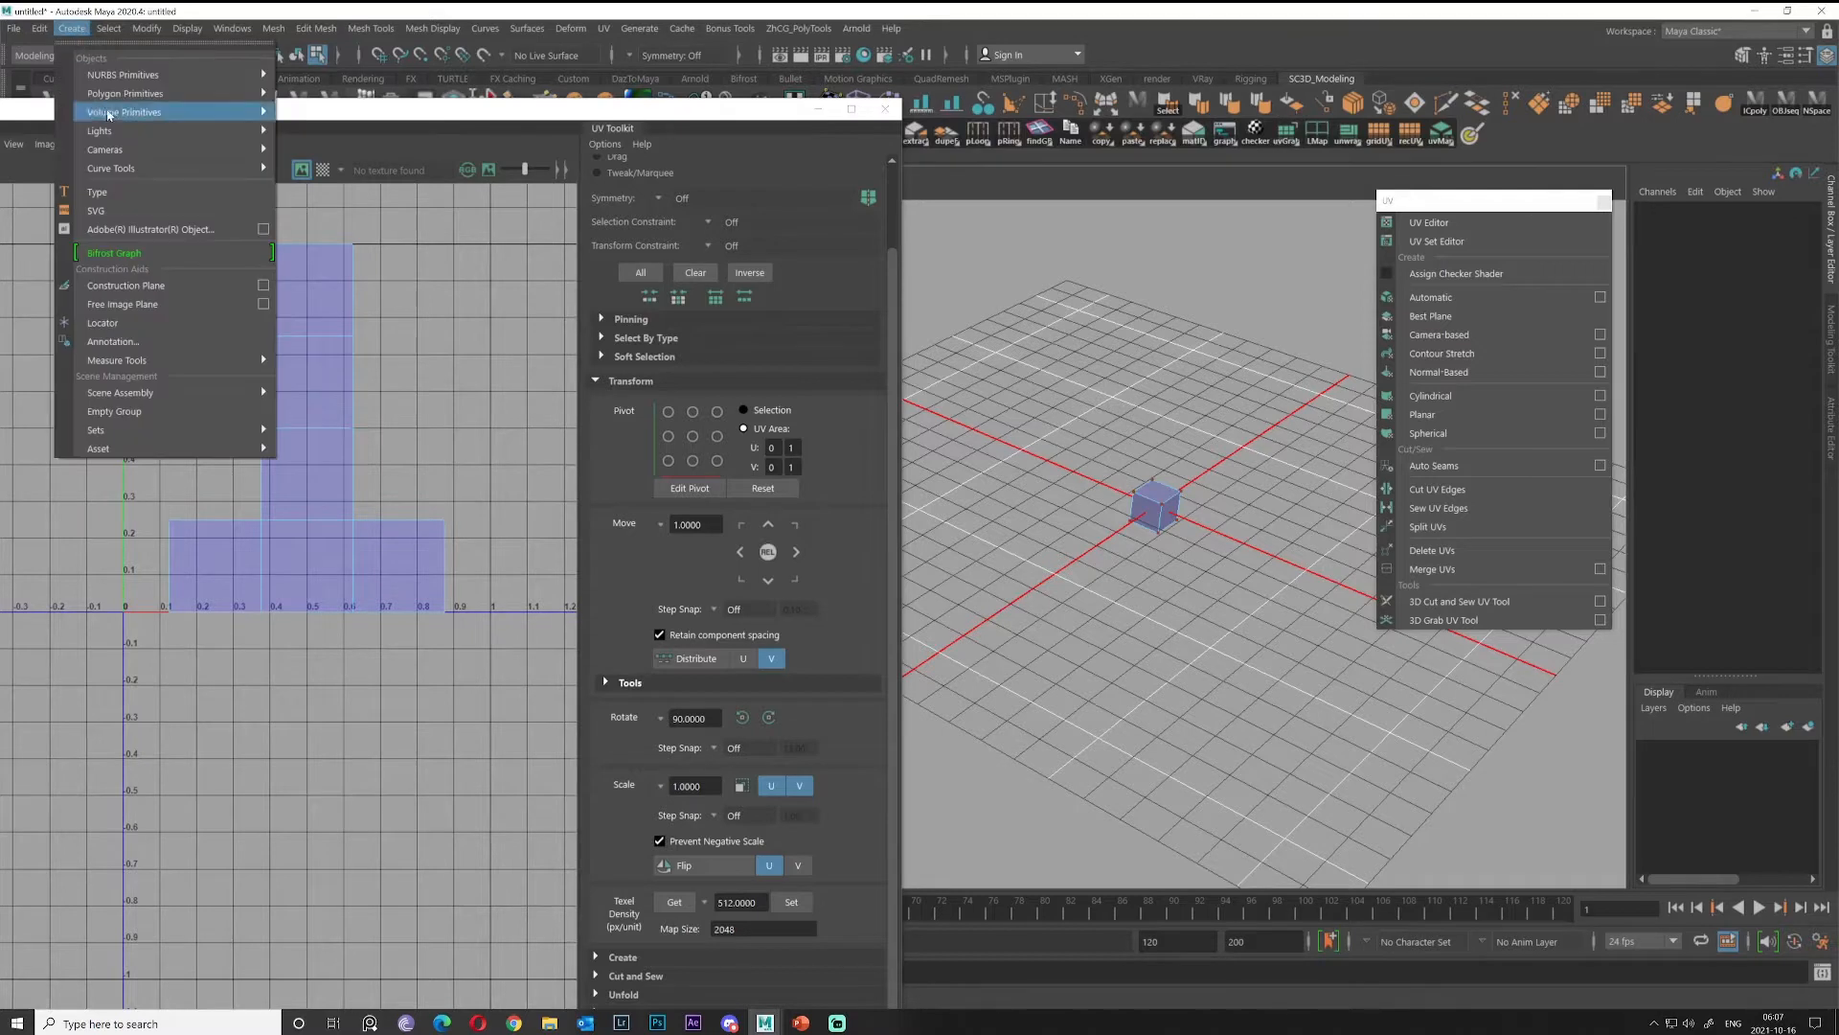
mouse_move(134, 93)
click(325, 112)
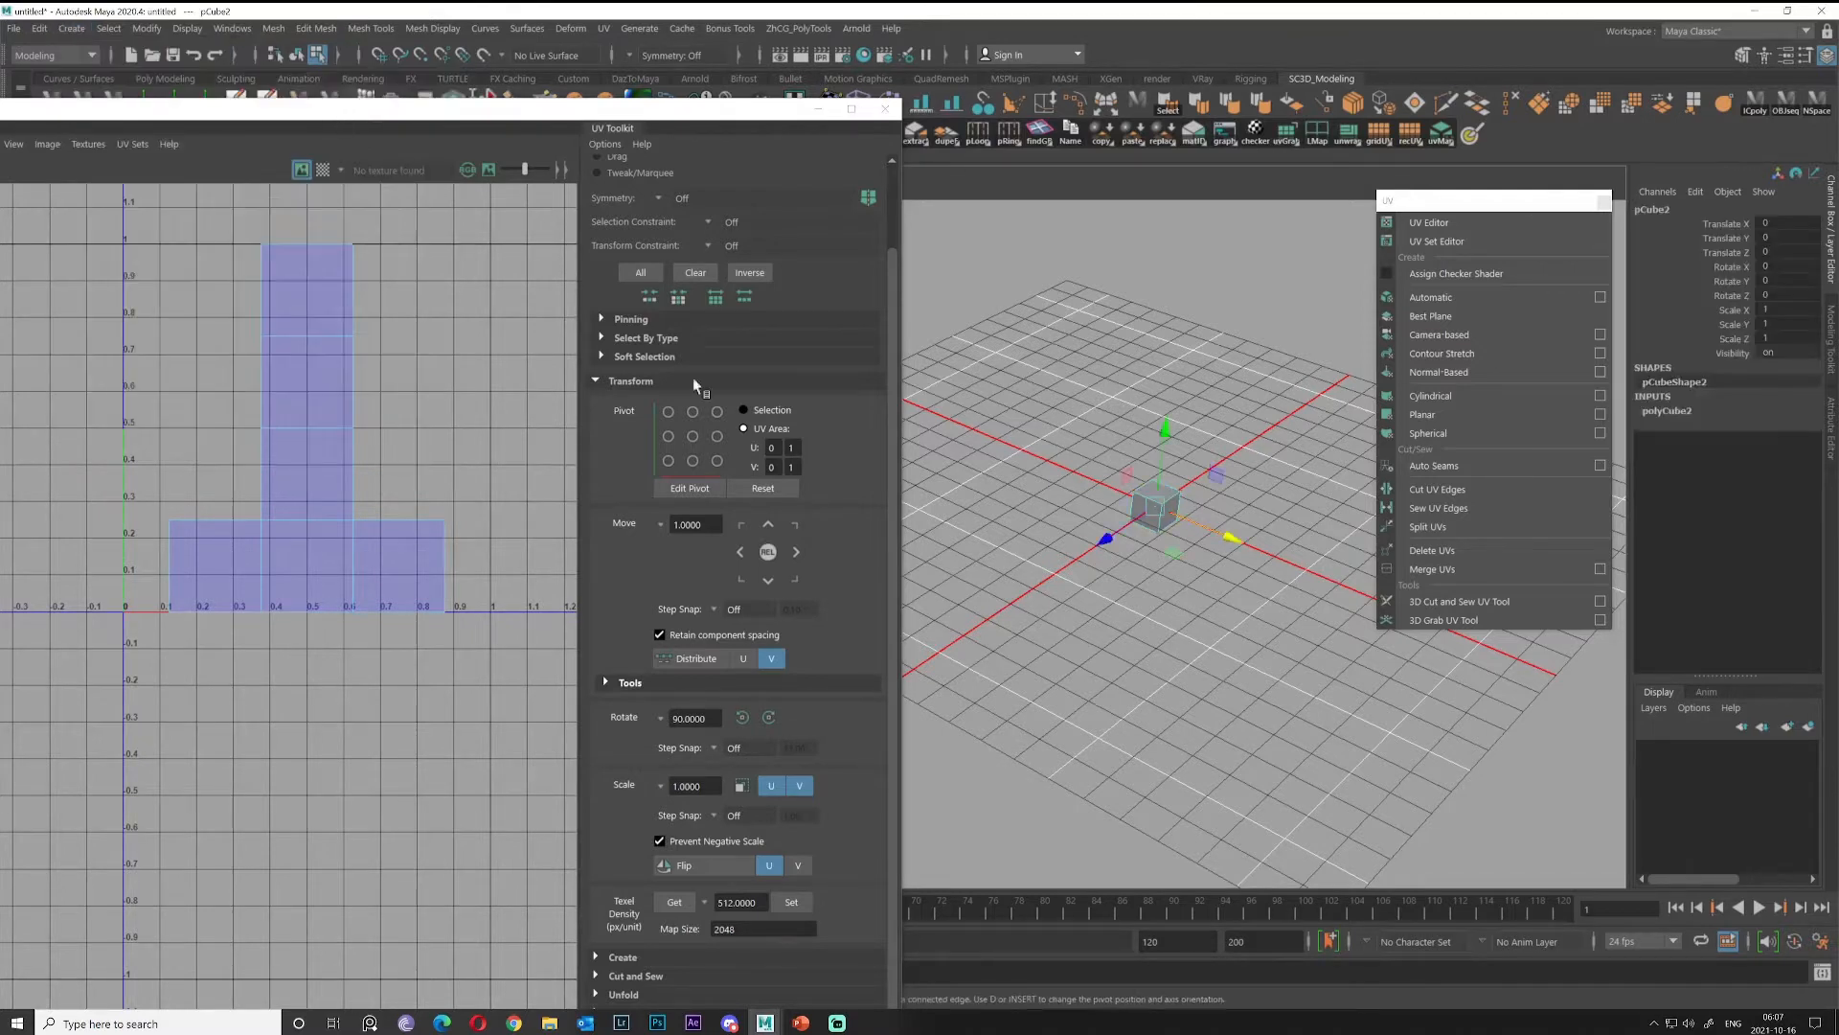
drag(1245, 546, 1397, 601)
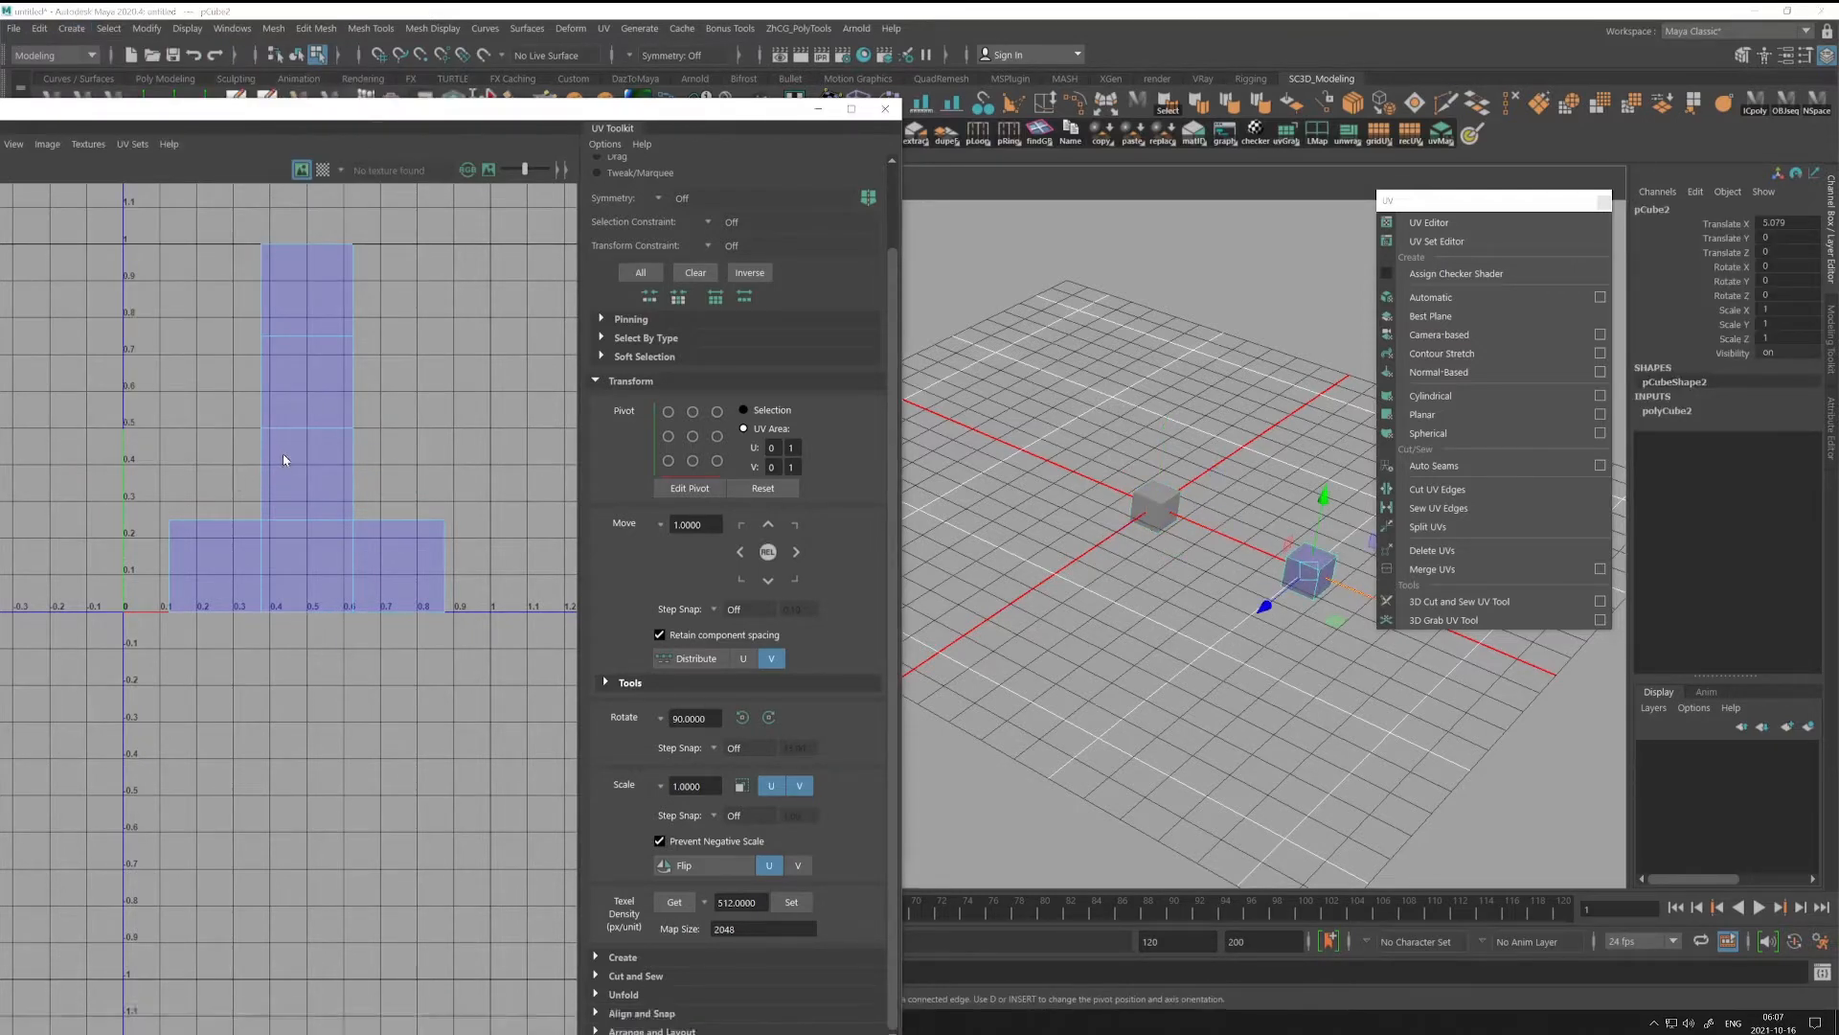
Scale the second cube's UV shell down to roughly half size and move it right of the UV area's centre.
right_drag(284, 459, 316, 451)
click(317, 451)
key(r)
drag(307, 429, 430, 441)
key(w)
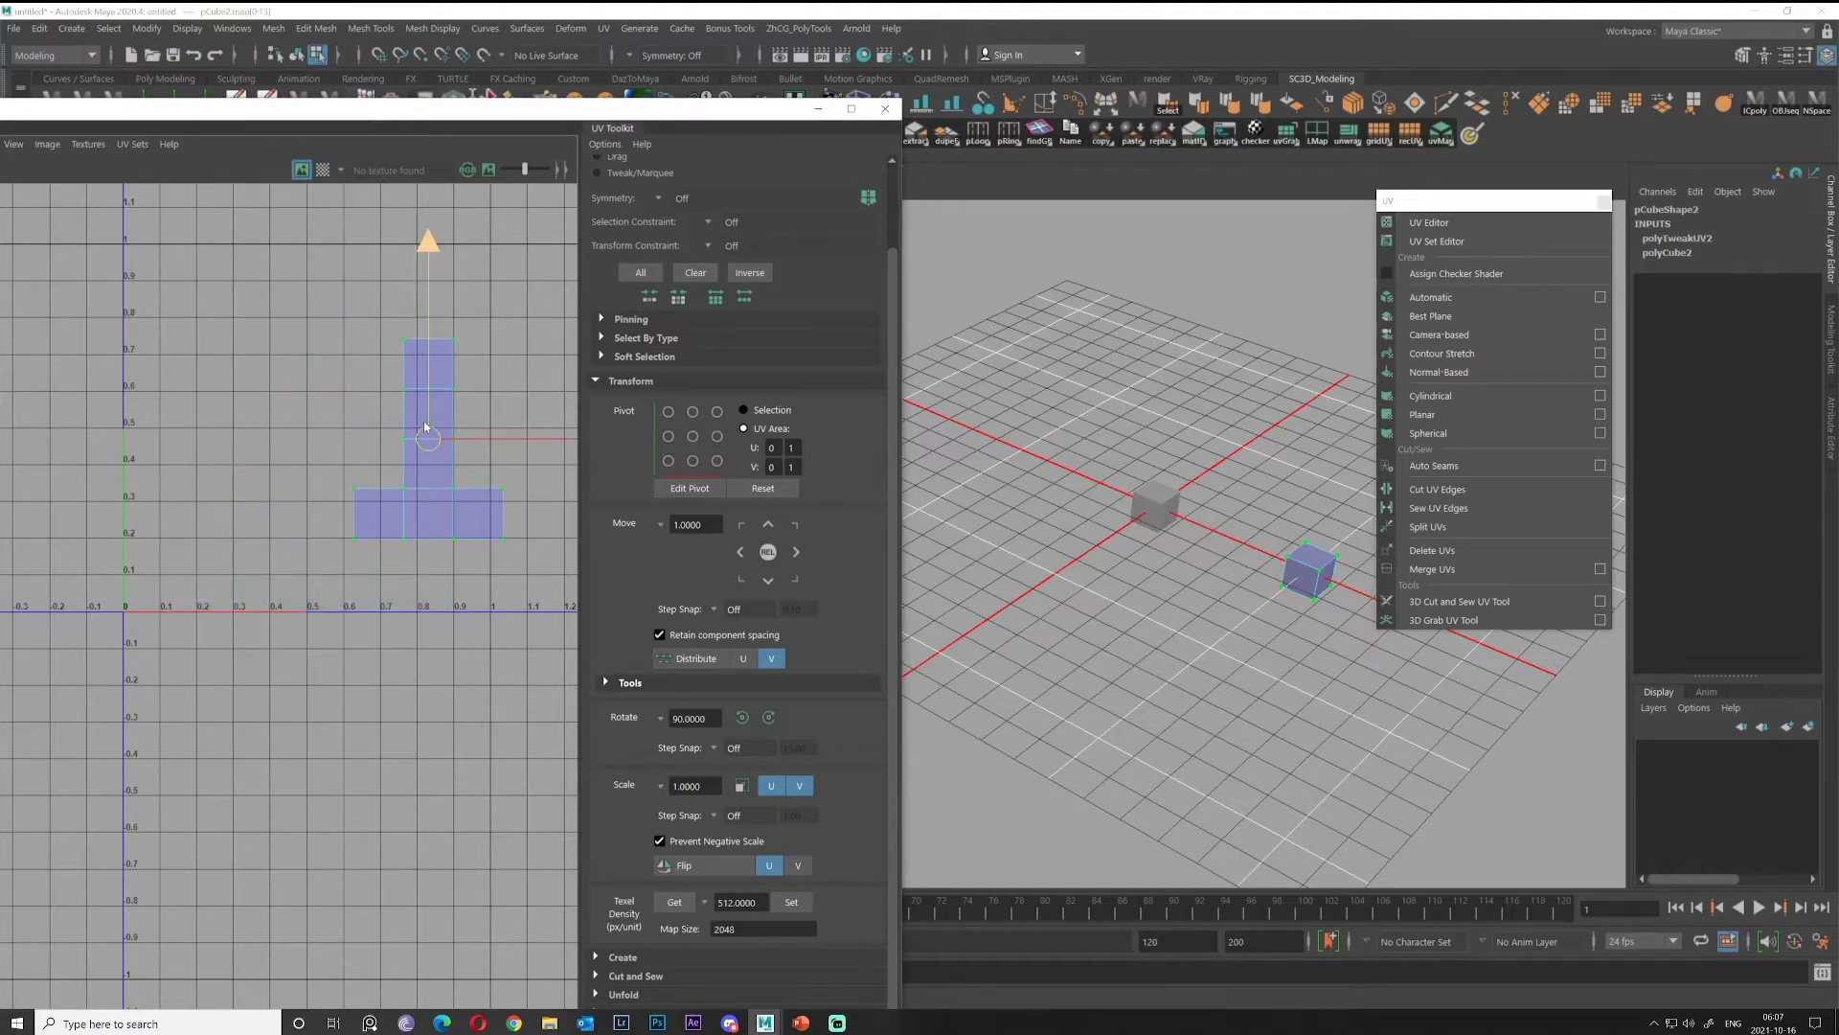
click(485, 402)
With both cubes selected, apply a texel density of 512 to the second cube's shell and move it level with the first shell.
right_drag(1299, 585, 1380, 484)
click(1124, 496)
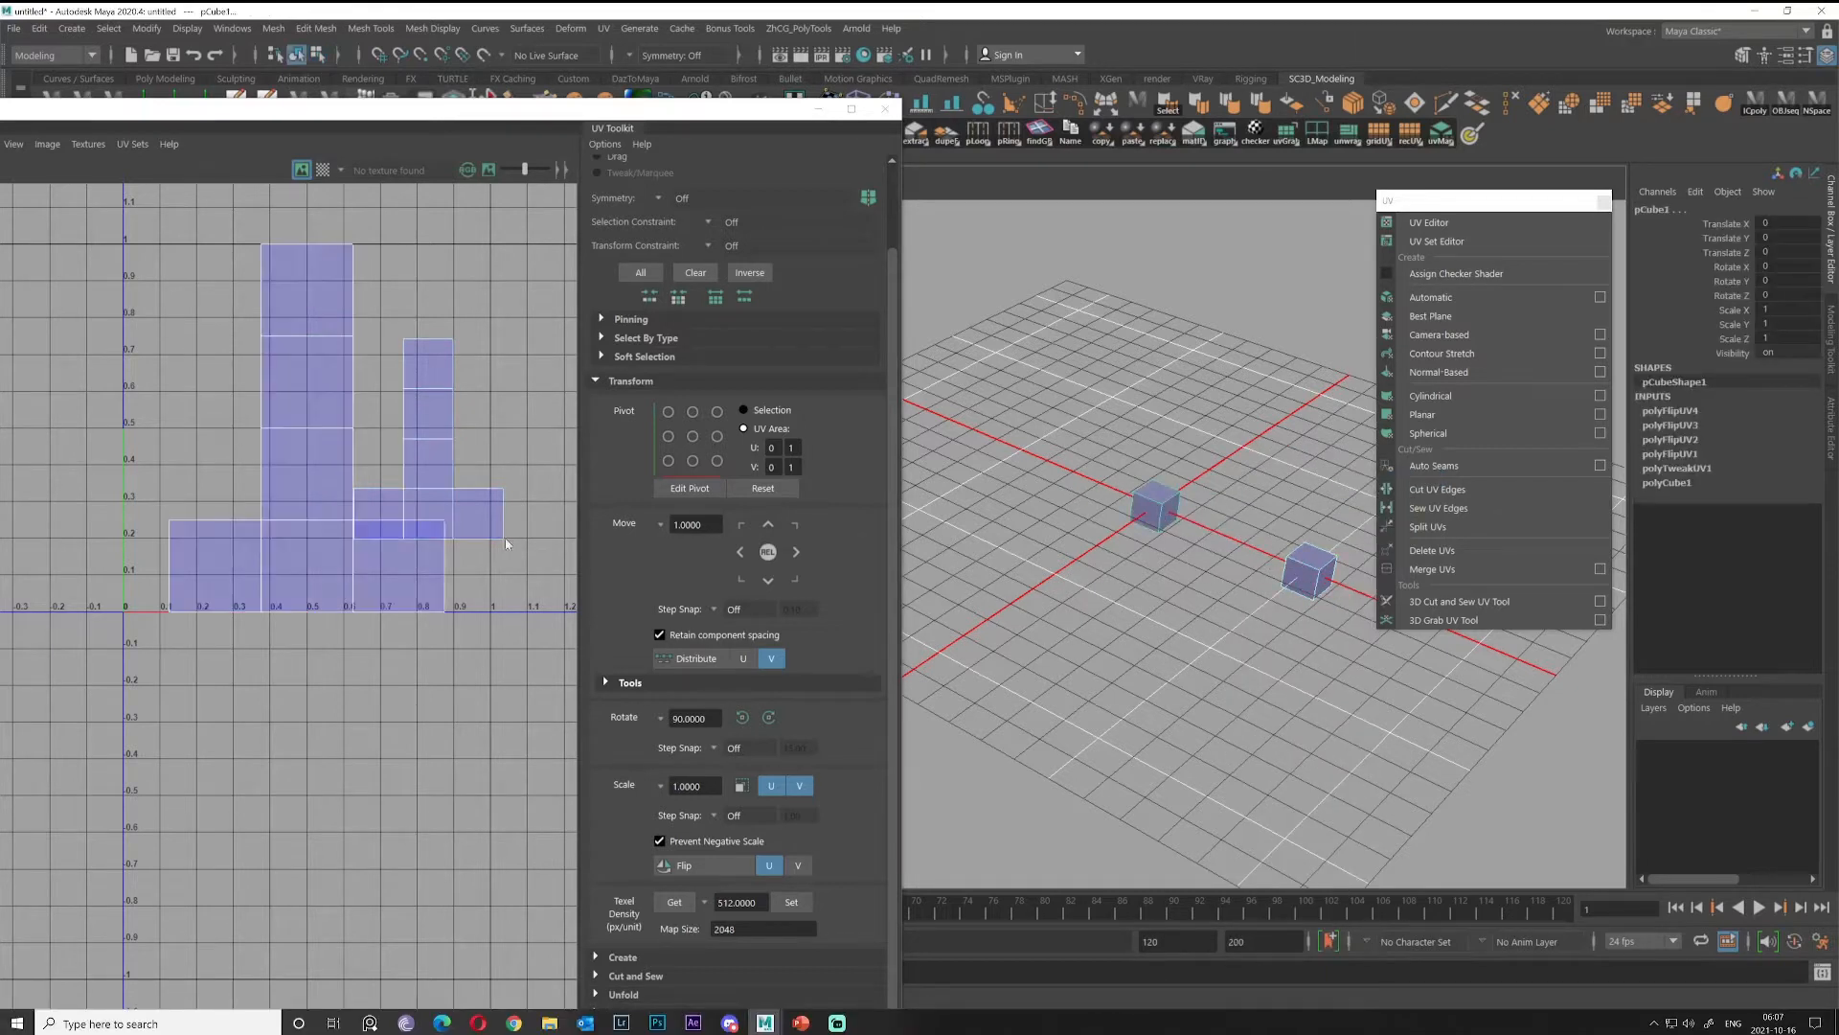
click(301, 439)
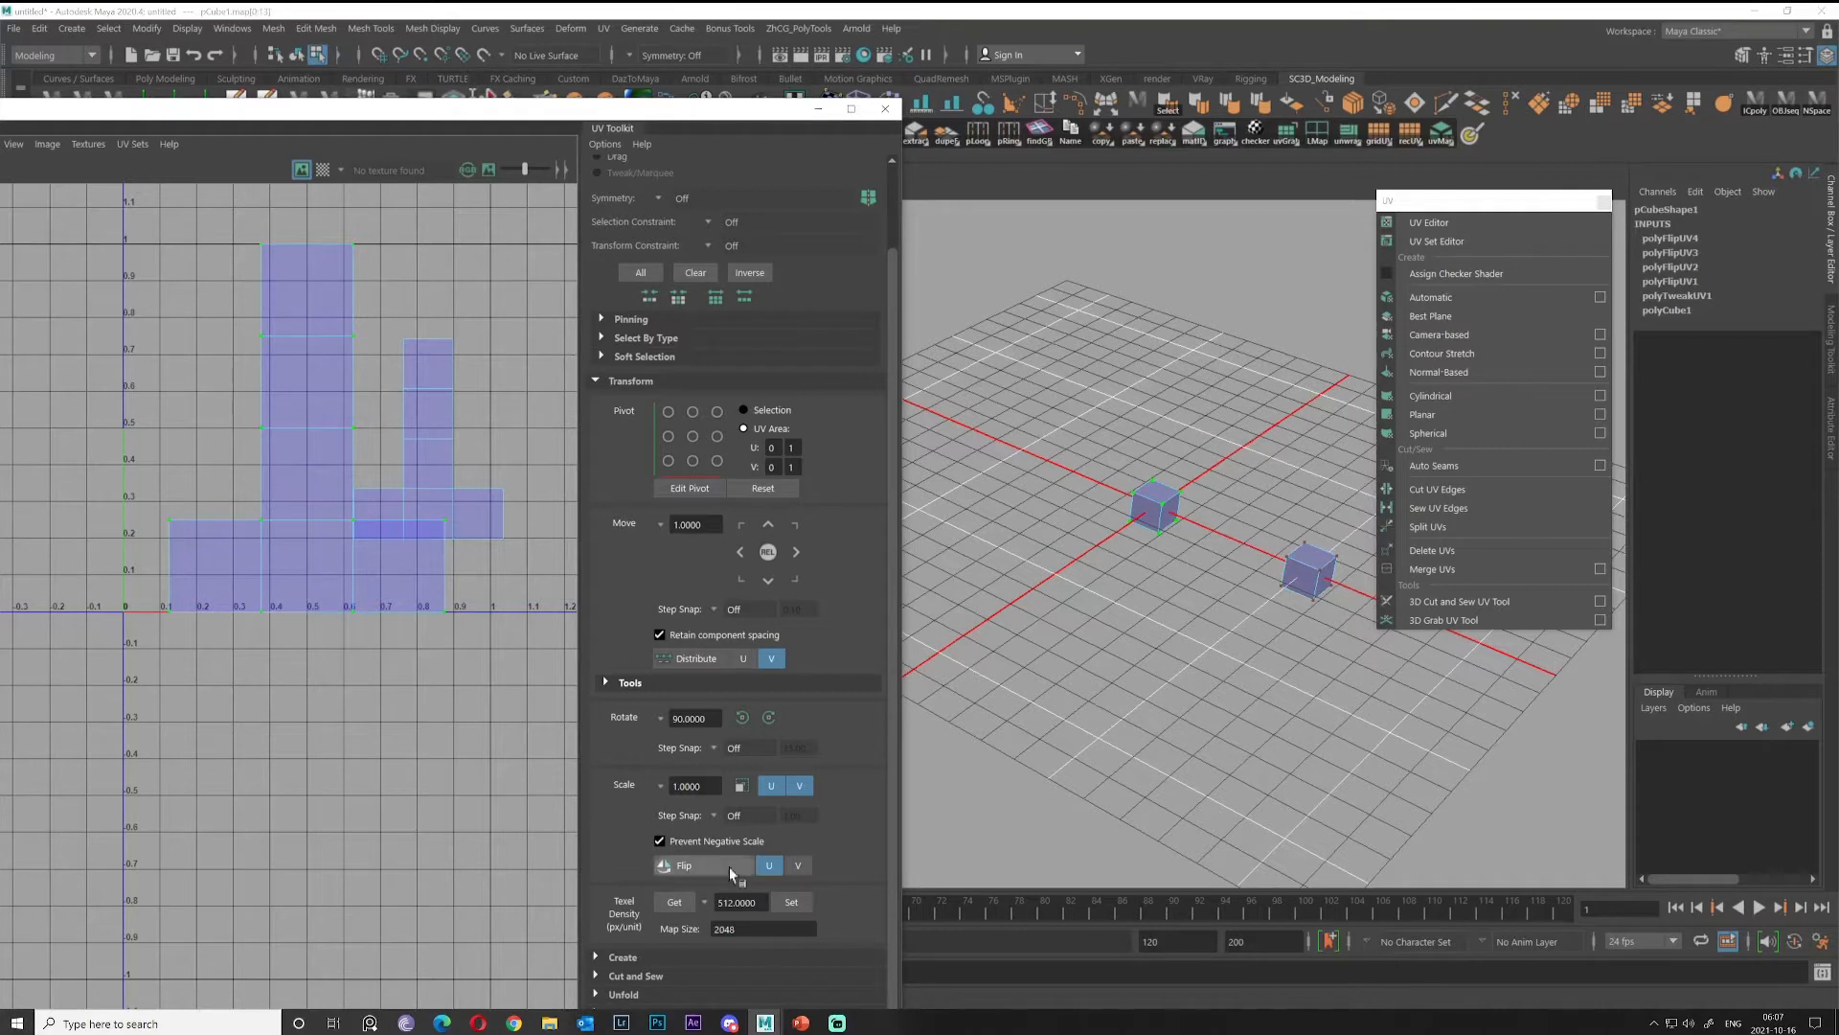
click(440, 431)
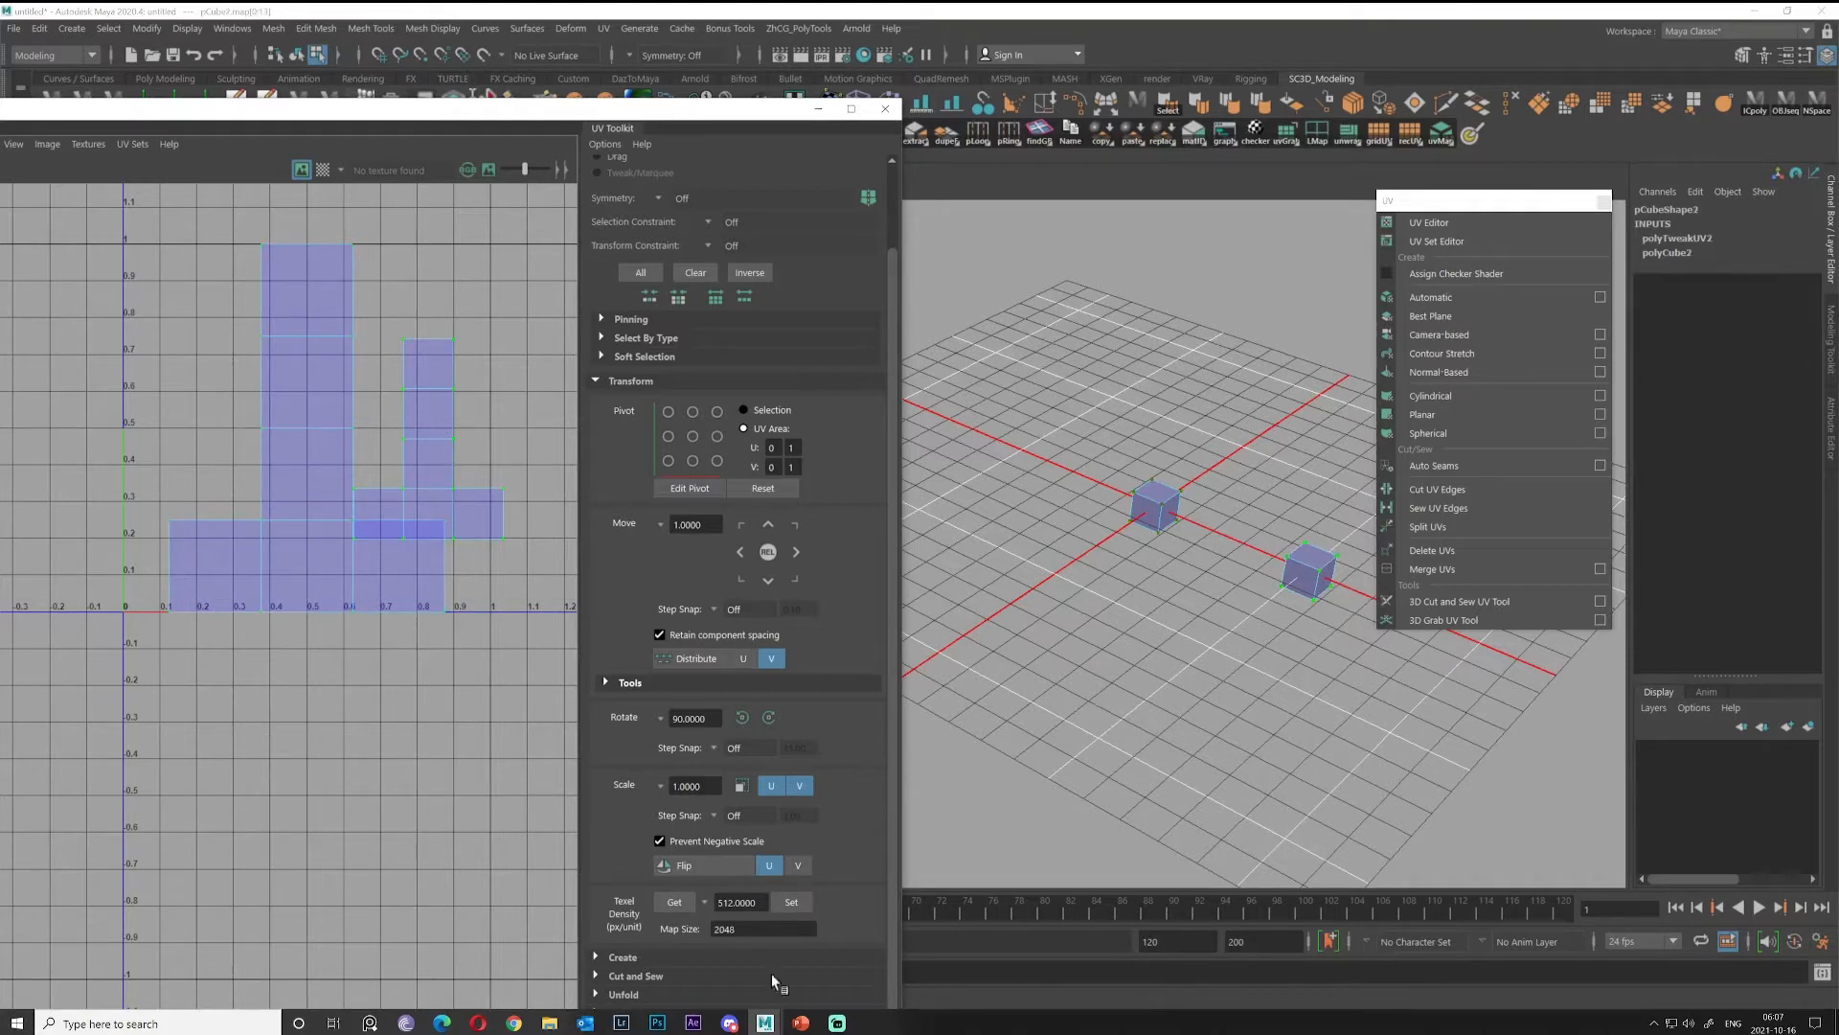
click(792, 902)
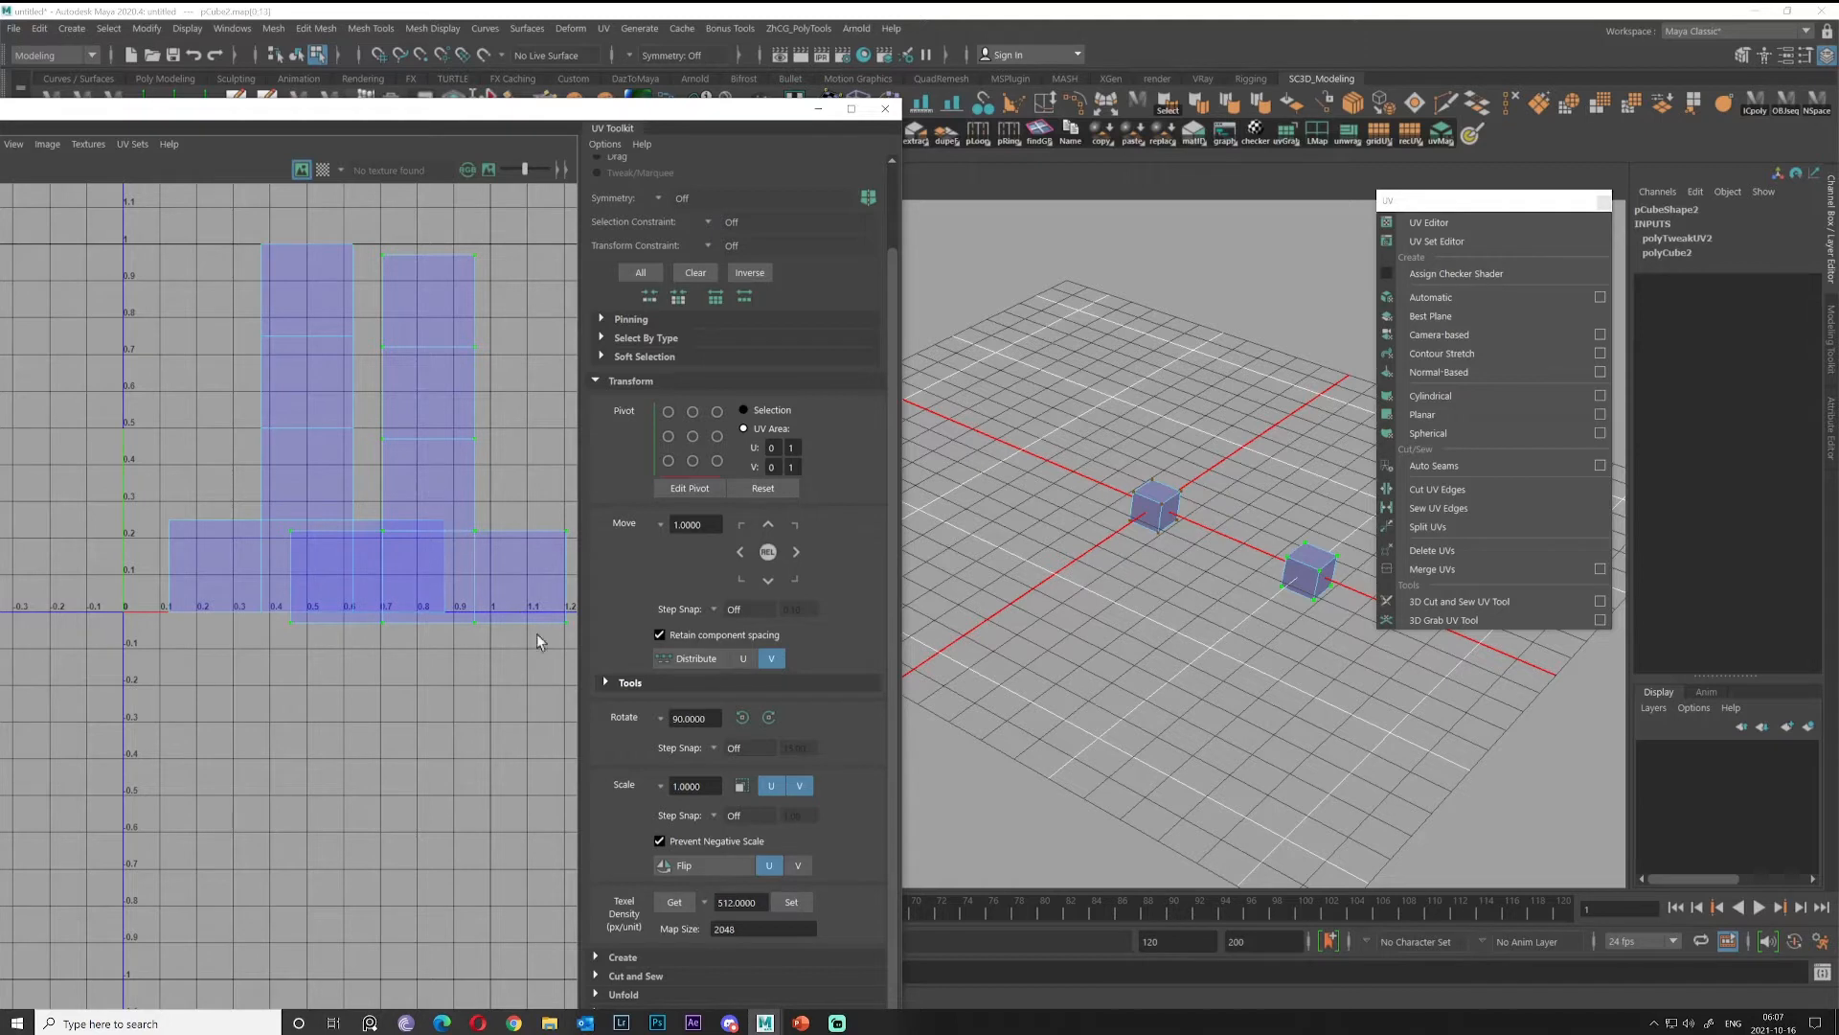
key(w)
drag(419, 433, 422, 428)
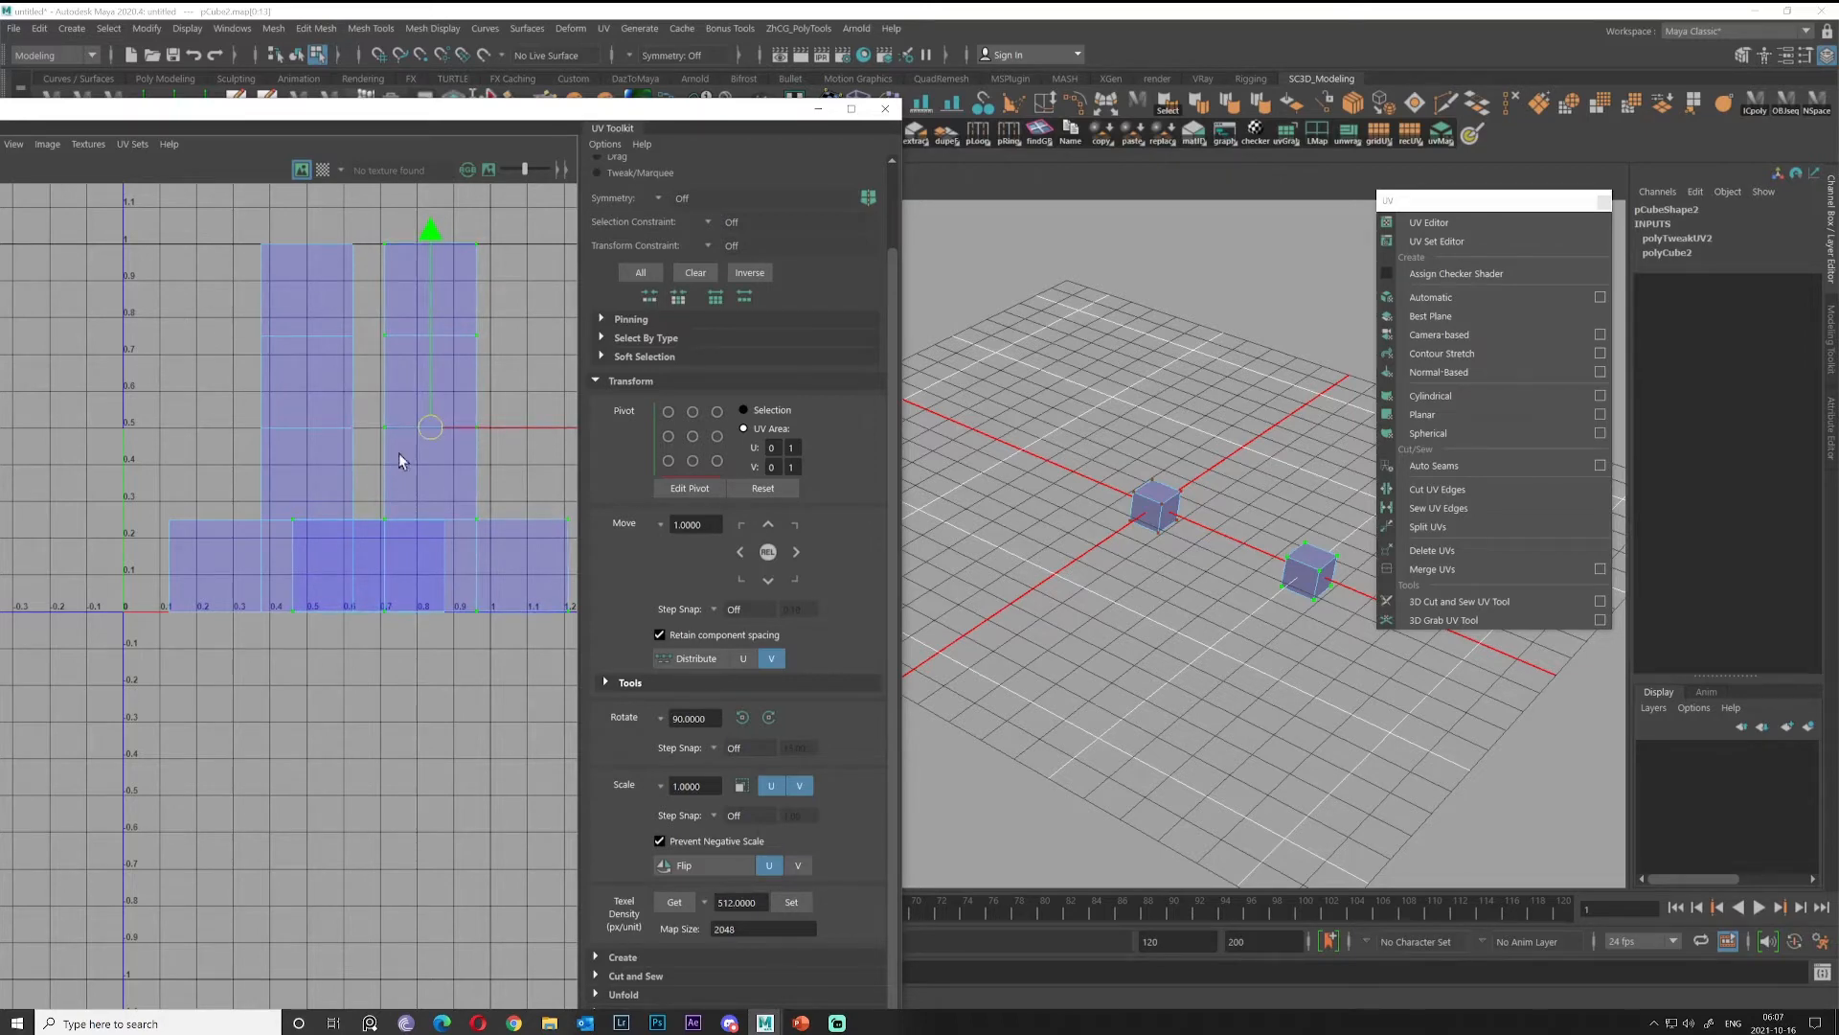
Maximize the UV Editor window and apply the checker map to both cubes' UVs.
drag(460, 113, 743, 101)
double_click(743, 99)
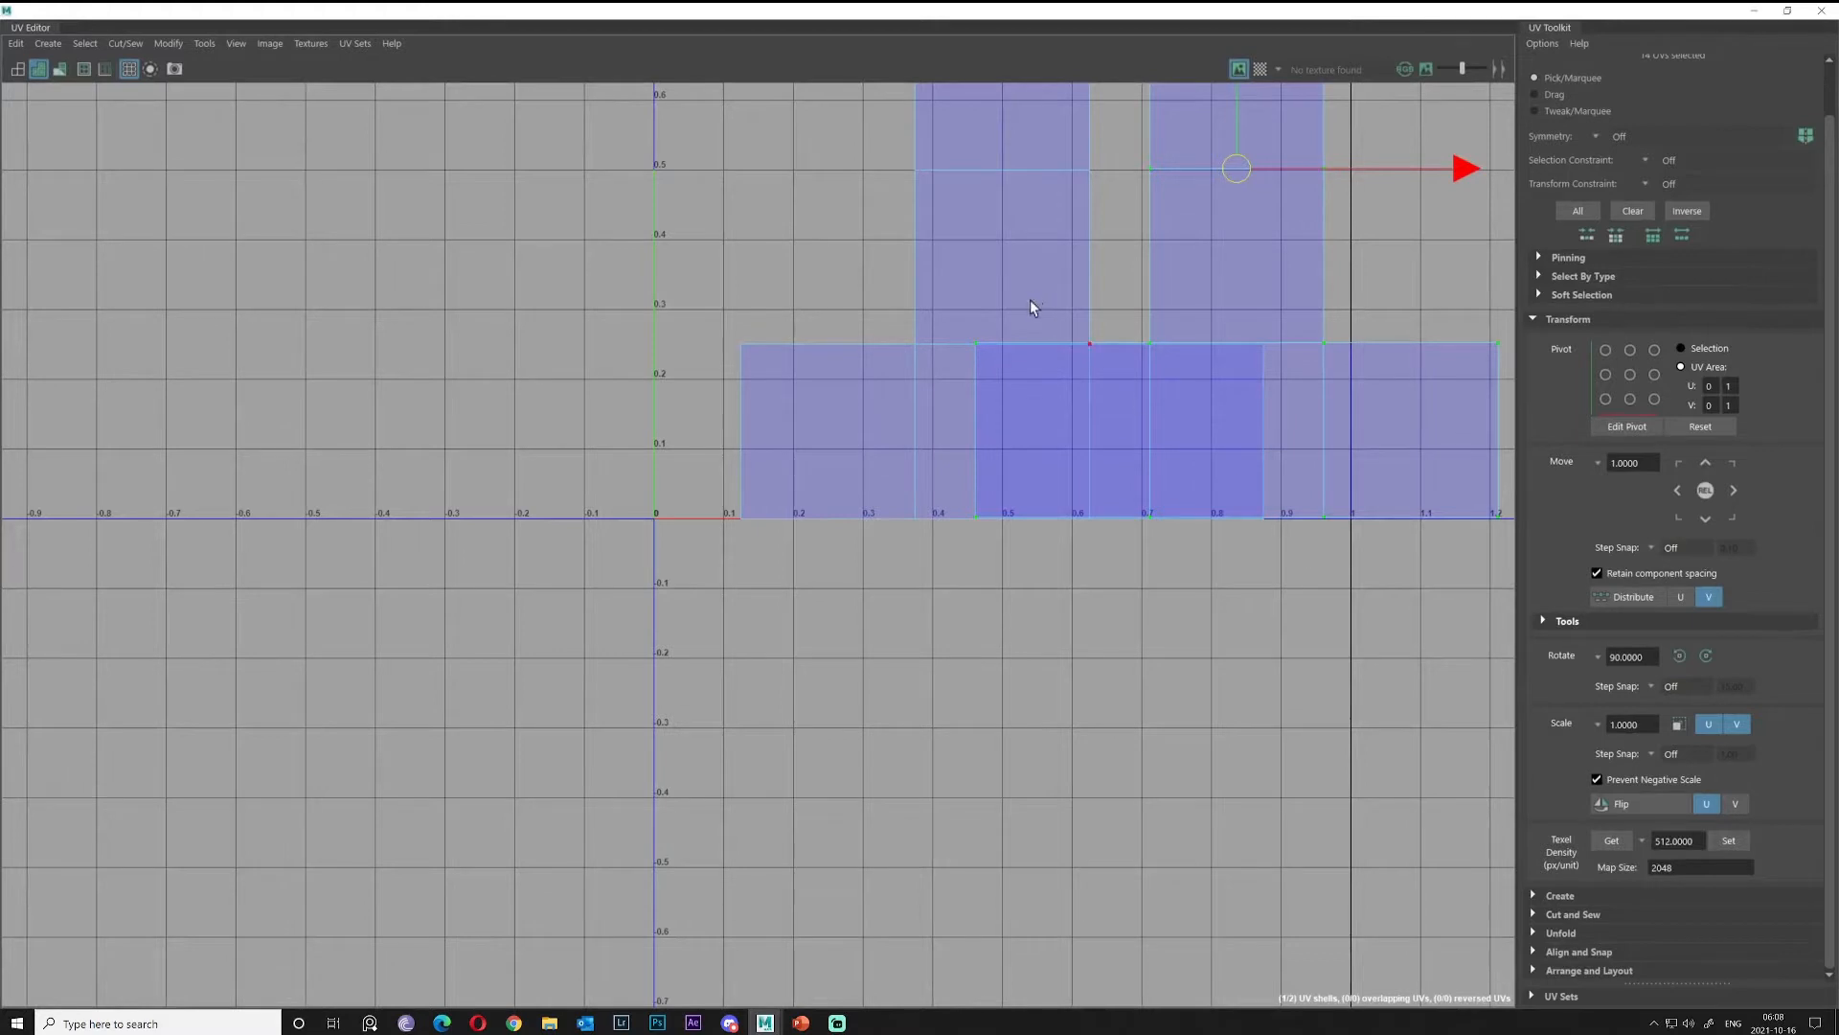
alt+middle_drag(1030, 301, 986, 562)
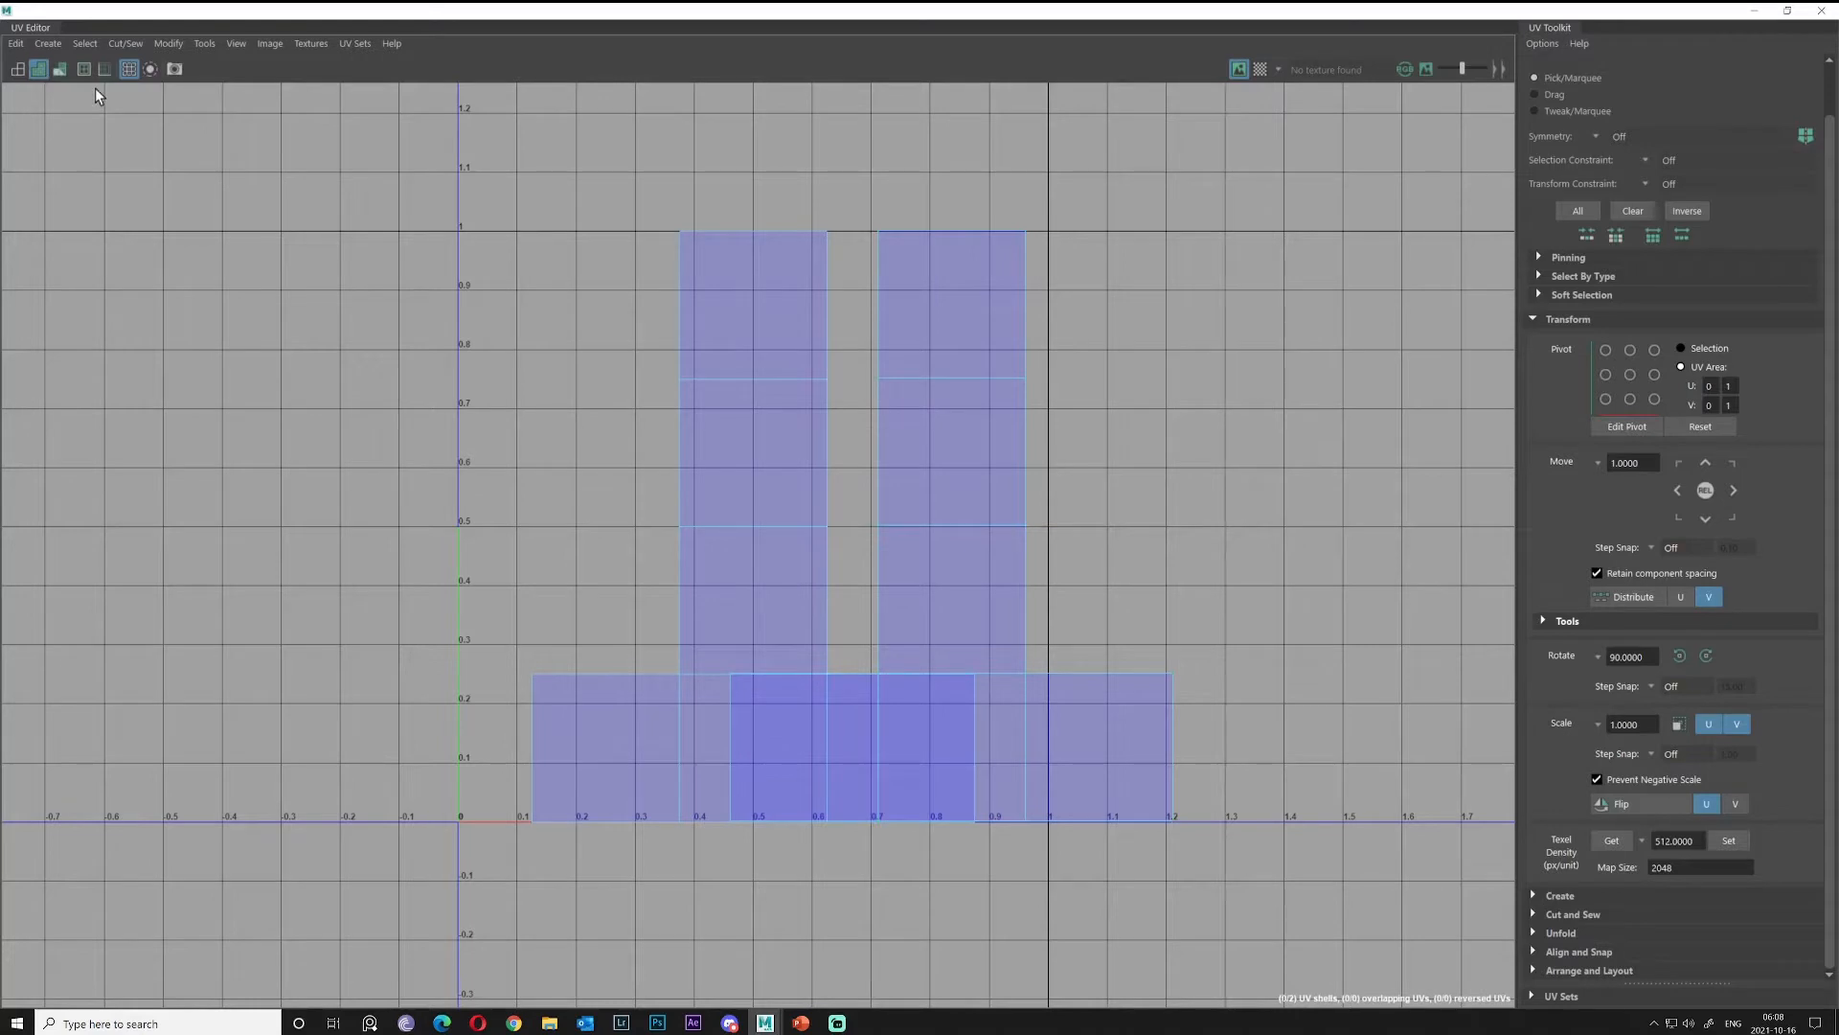
scroll(640, 402, up, 1)
alt+middle_drag(636, 398, 567, 389)
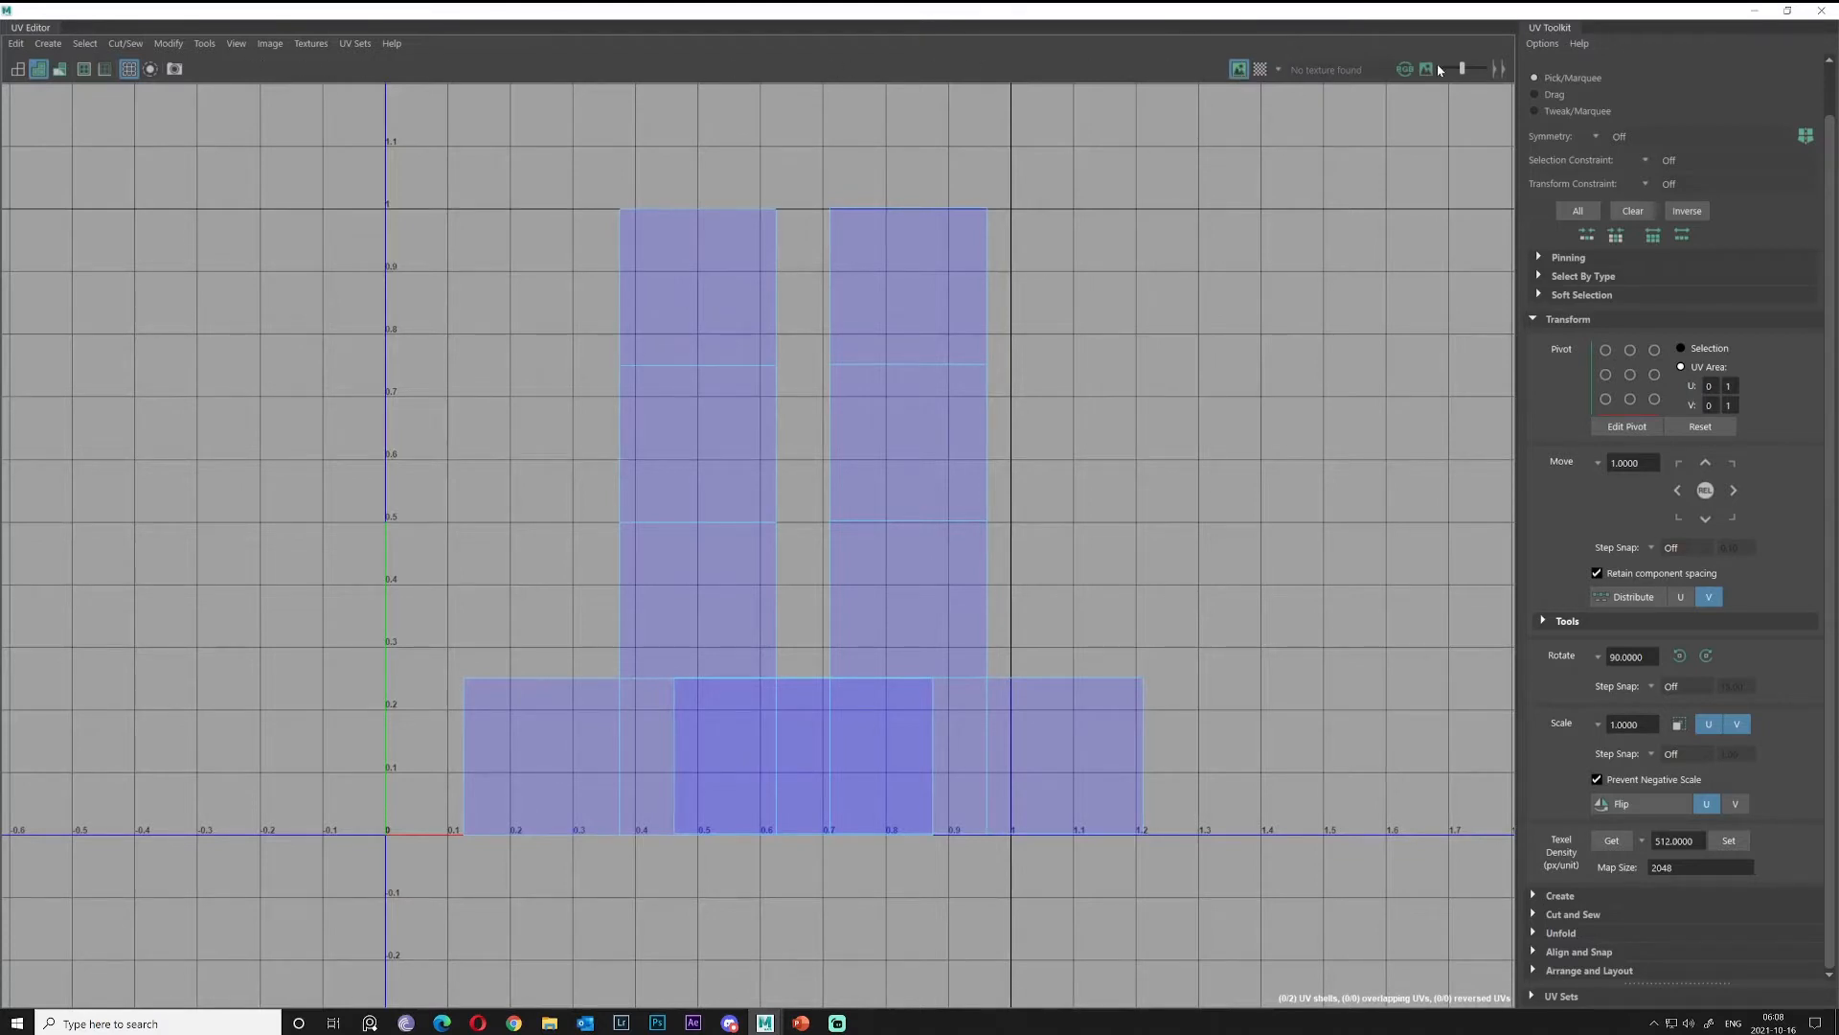
click(1260, 69)
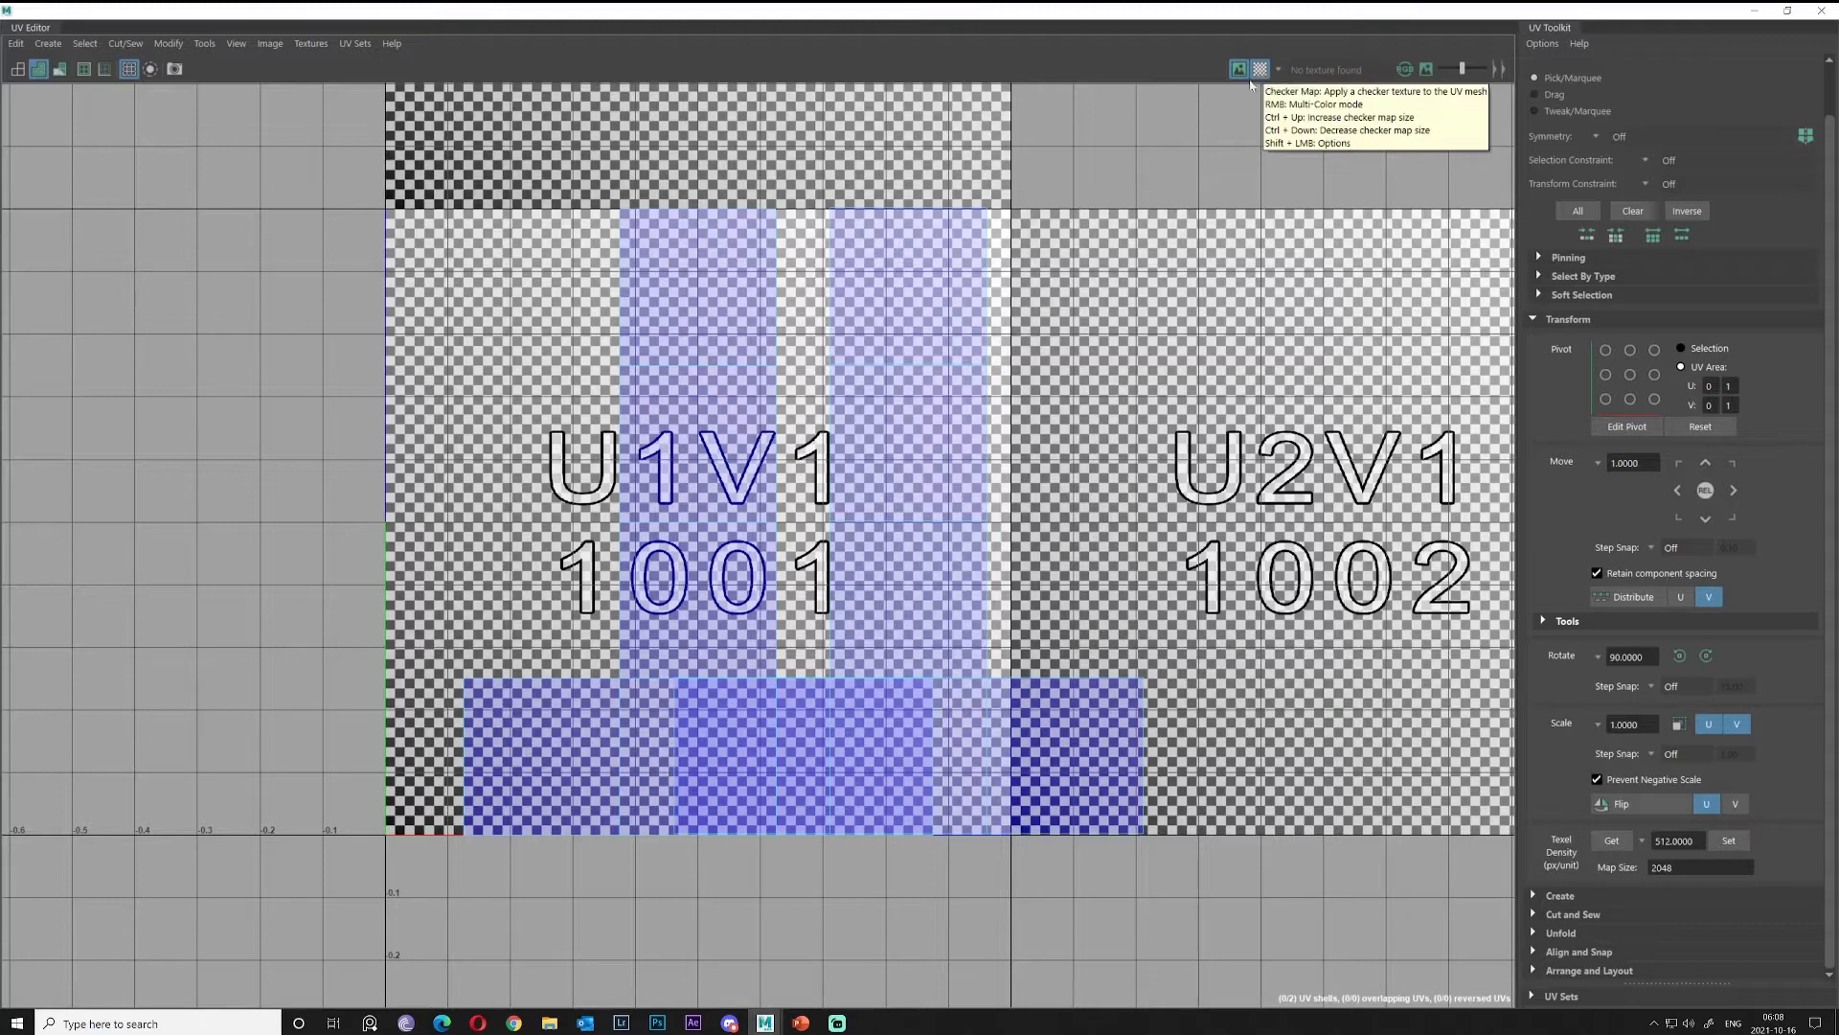
click(909, 334)
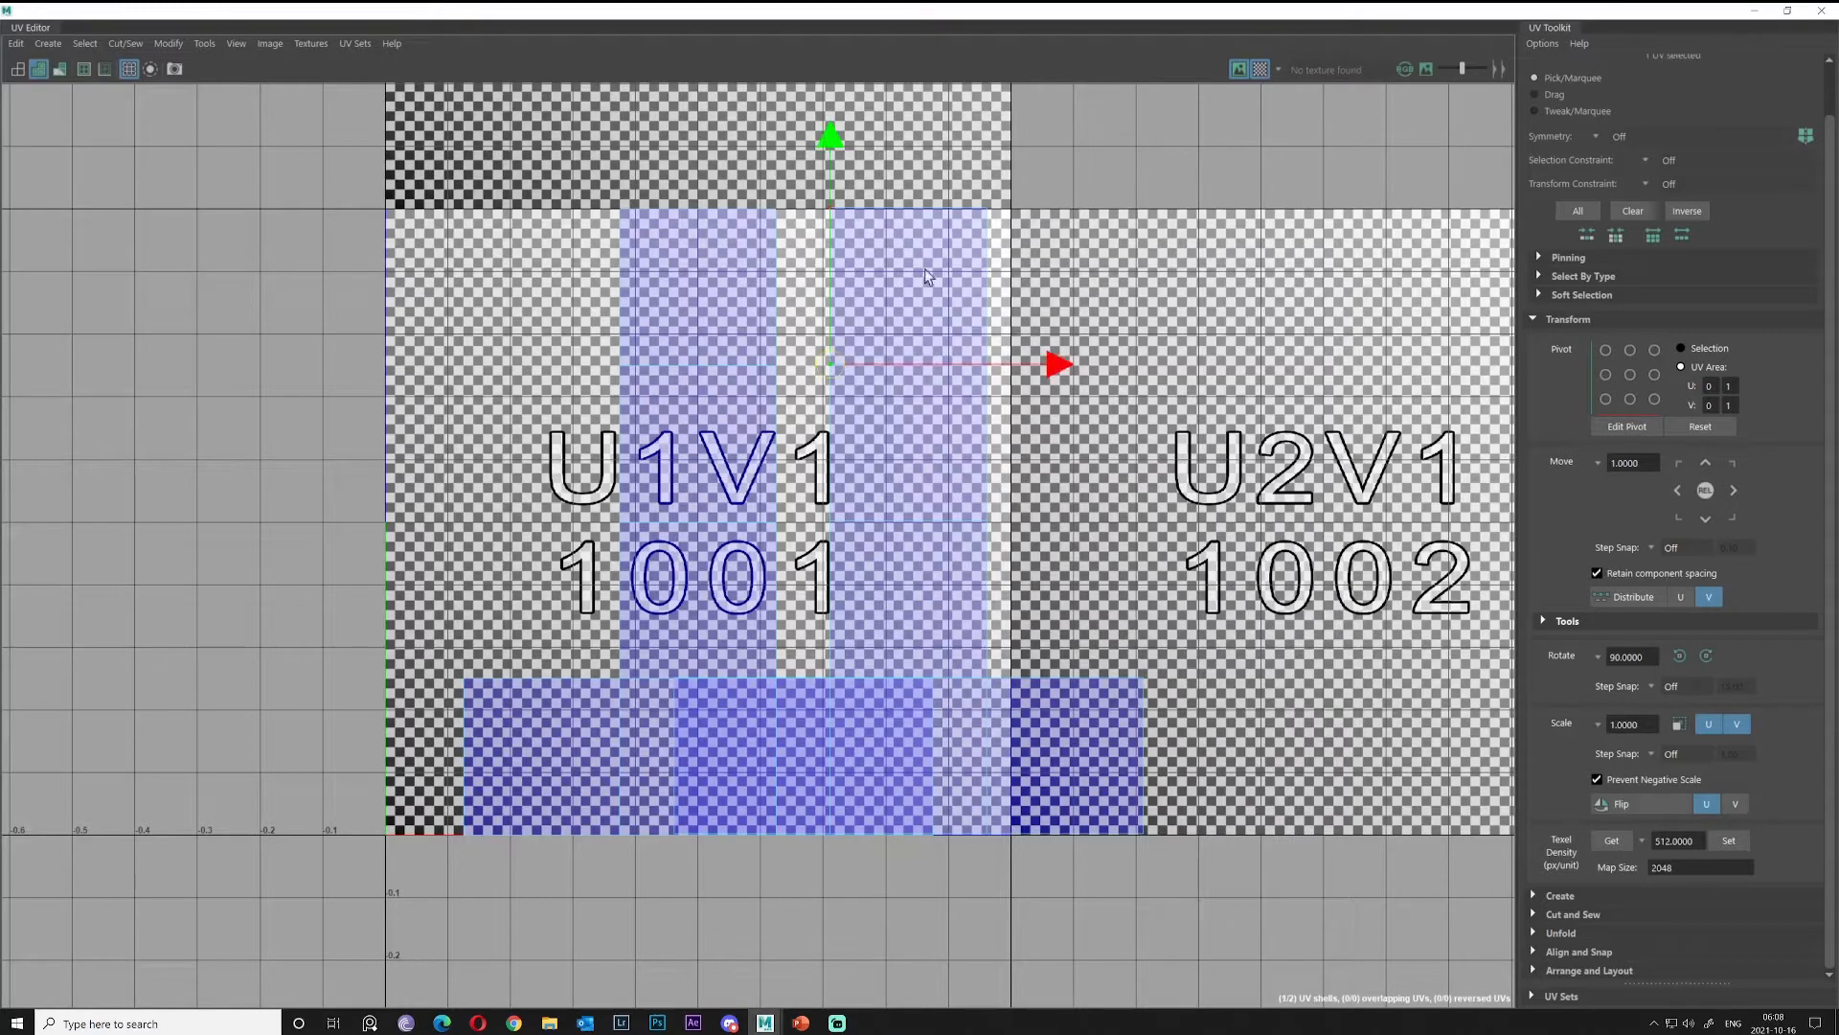
Restore the UV Editor to a smaller window, select the first cube in object mode and frame it in the viewport.
drag(1210, 20, 551, 117)
alt+drag(1255, 565, 1302, 580)
alt+right_drag(1303, 578, 1290, 571)
alt+middle_drag(1290, 571, 1327, 500)
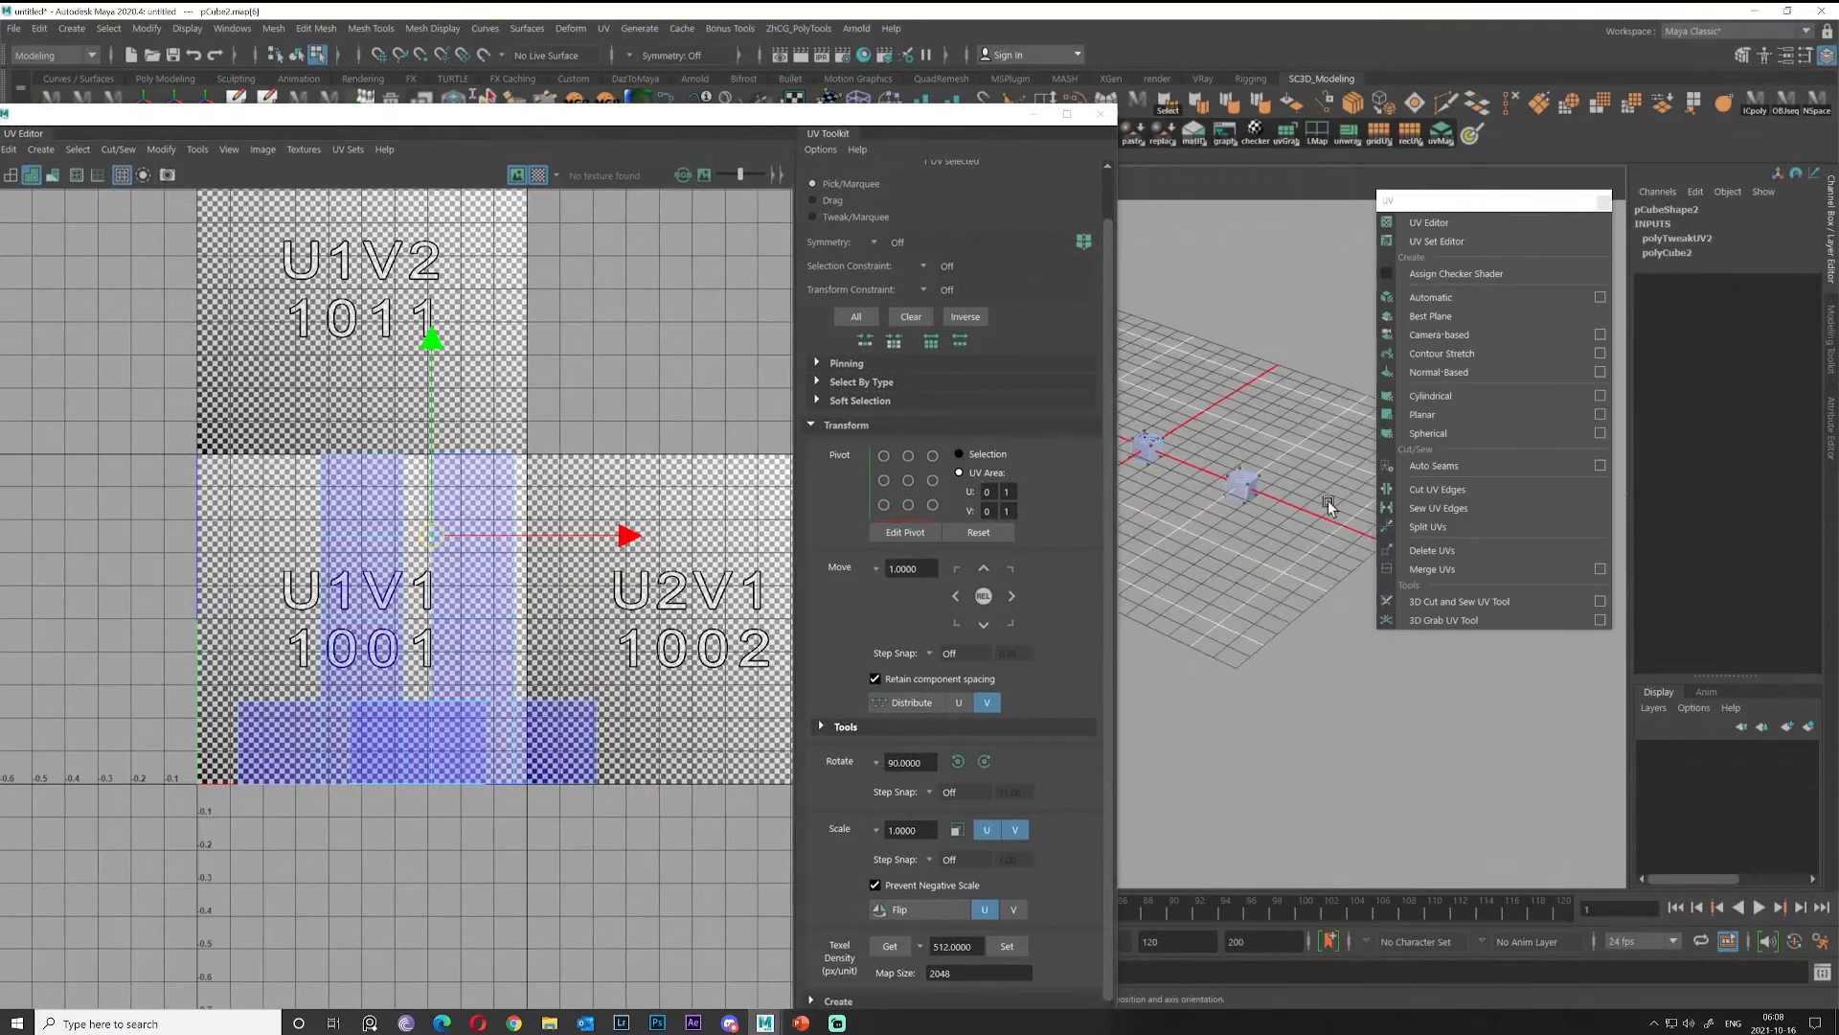
alt+right_drag(1328, 500, 1245, 503)
alt+middle_drag(1245, 503, 1530, 582)
scroll(1320, 549, up, 5)
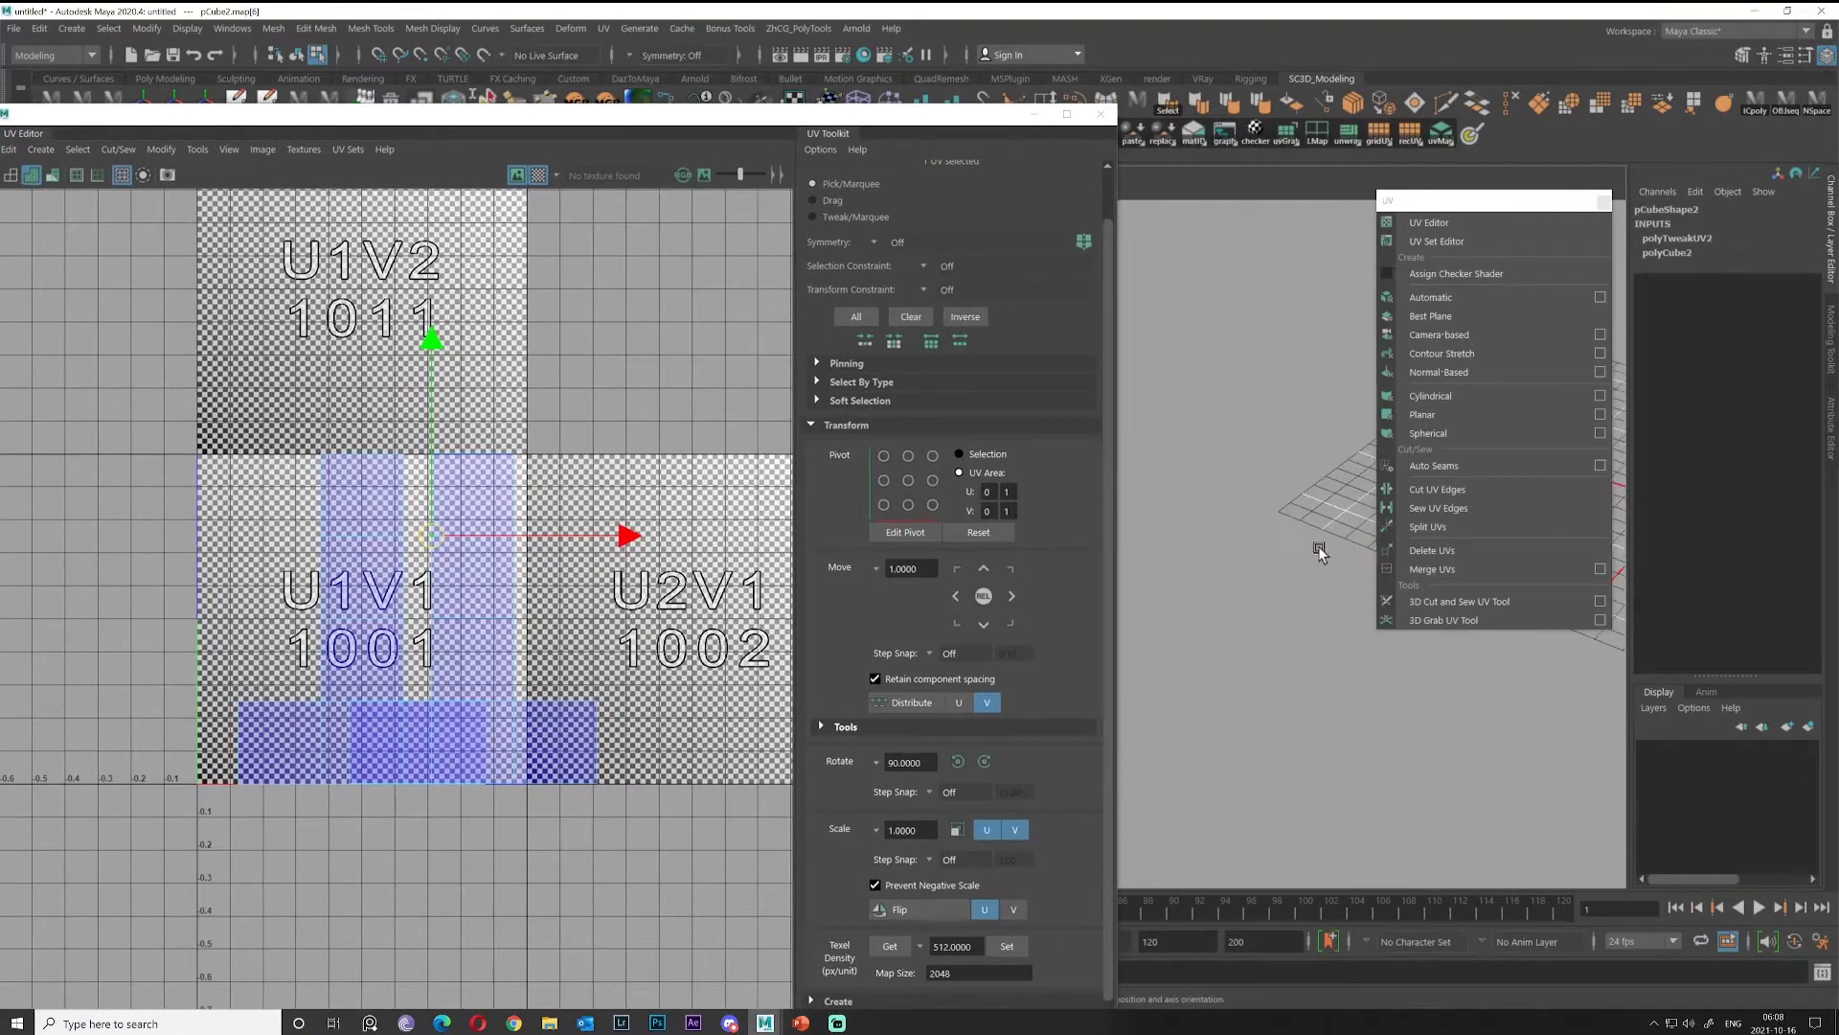
alt+middle_drag(1318, 546, 962, 594)
right_drag(1271, 543, 1345, 487)
click(1286, 544)
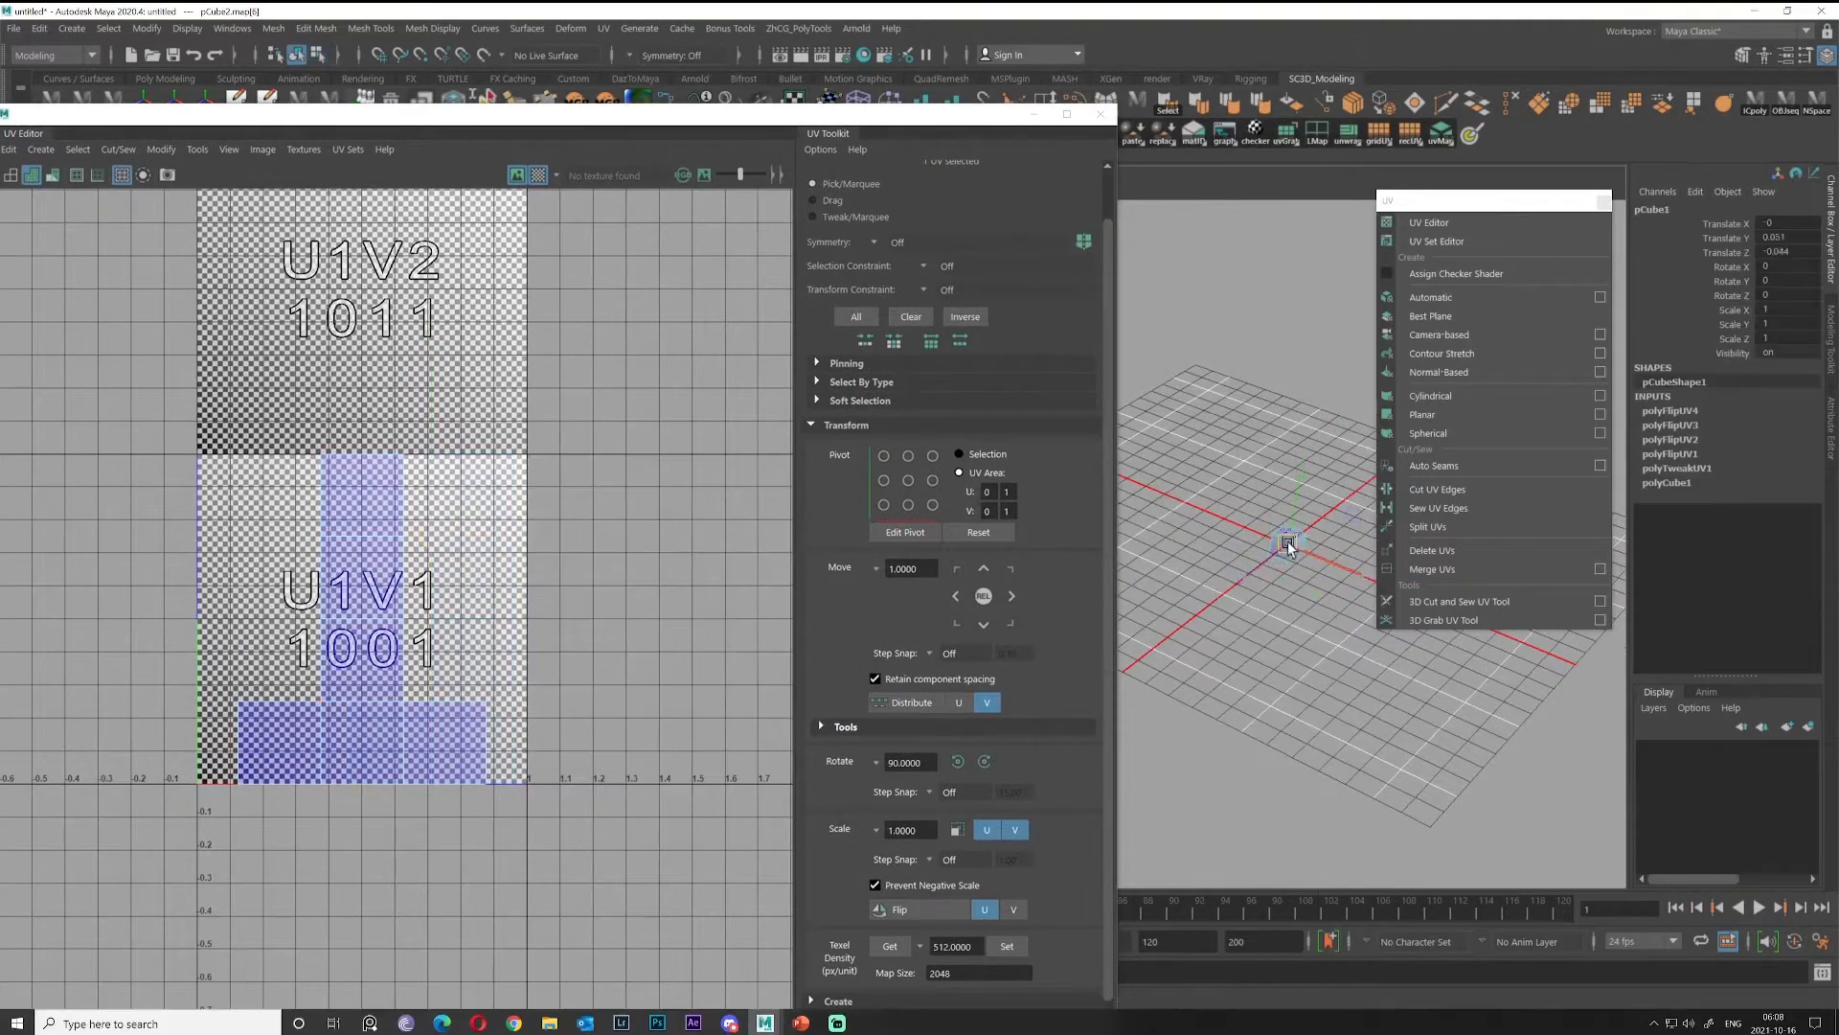
key(f)
Close the floating UV menu and orbit around the first cube to examine its checker pattern.
alt+middle_drag(1197, 537, 1349, 560)
alt+drag(1348, 561, 1302, 556)
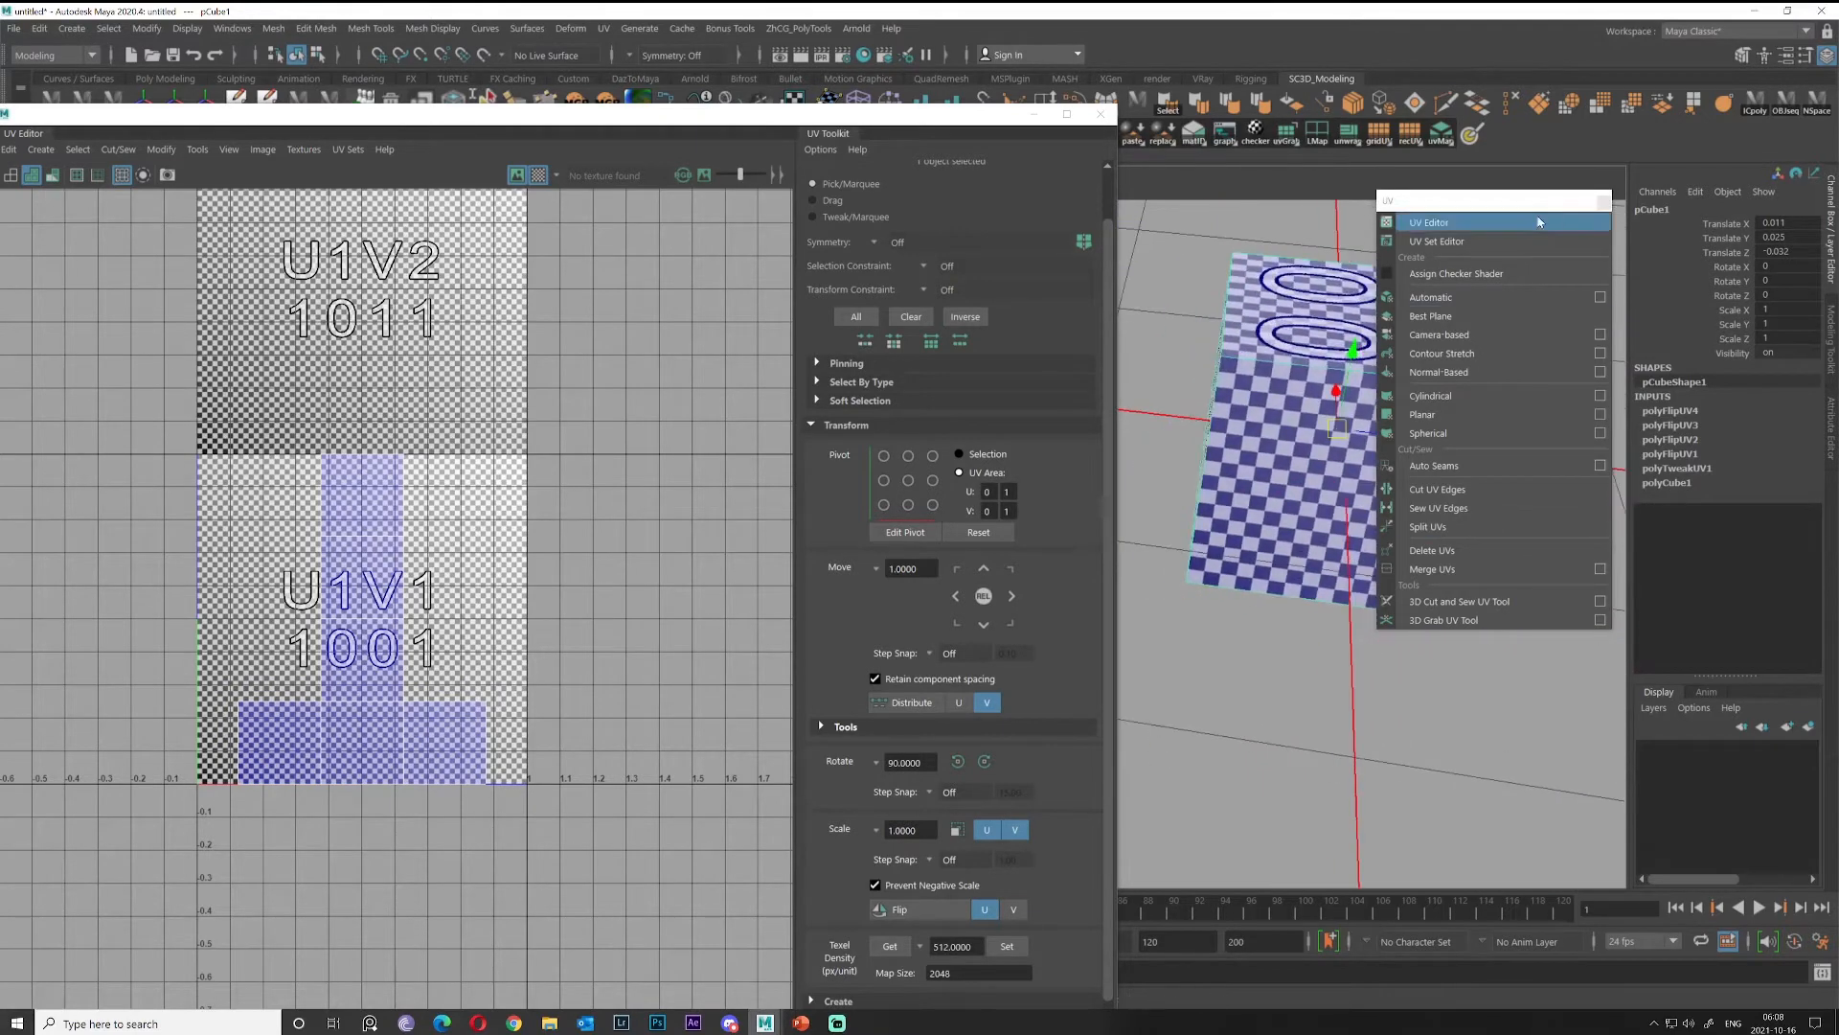
click(1603, 201)
alt+drag(1360, 632, 1322, 576)
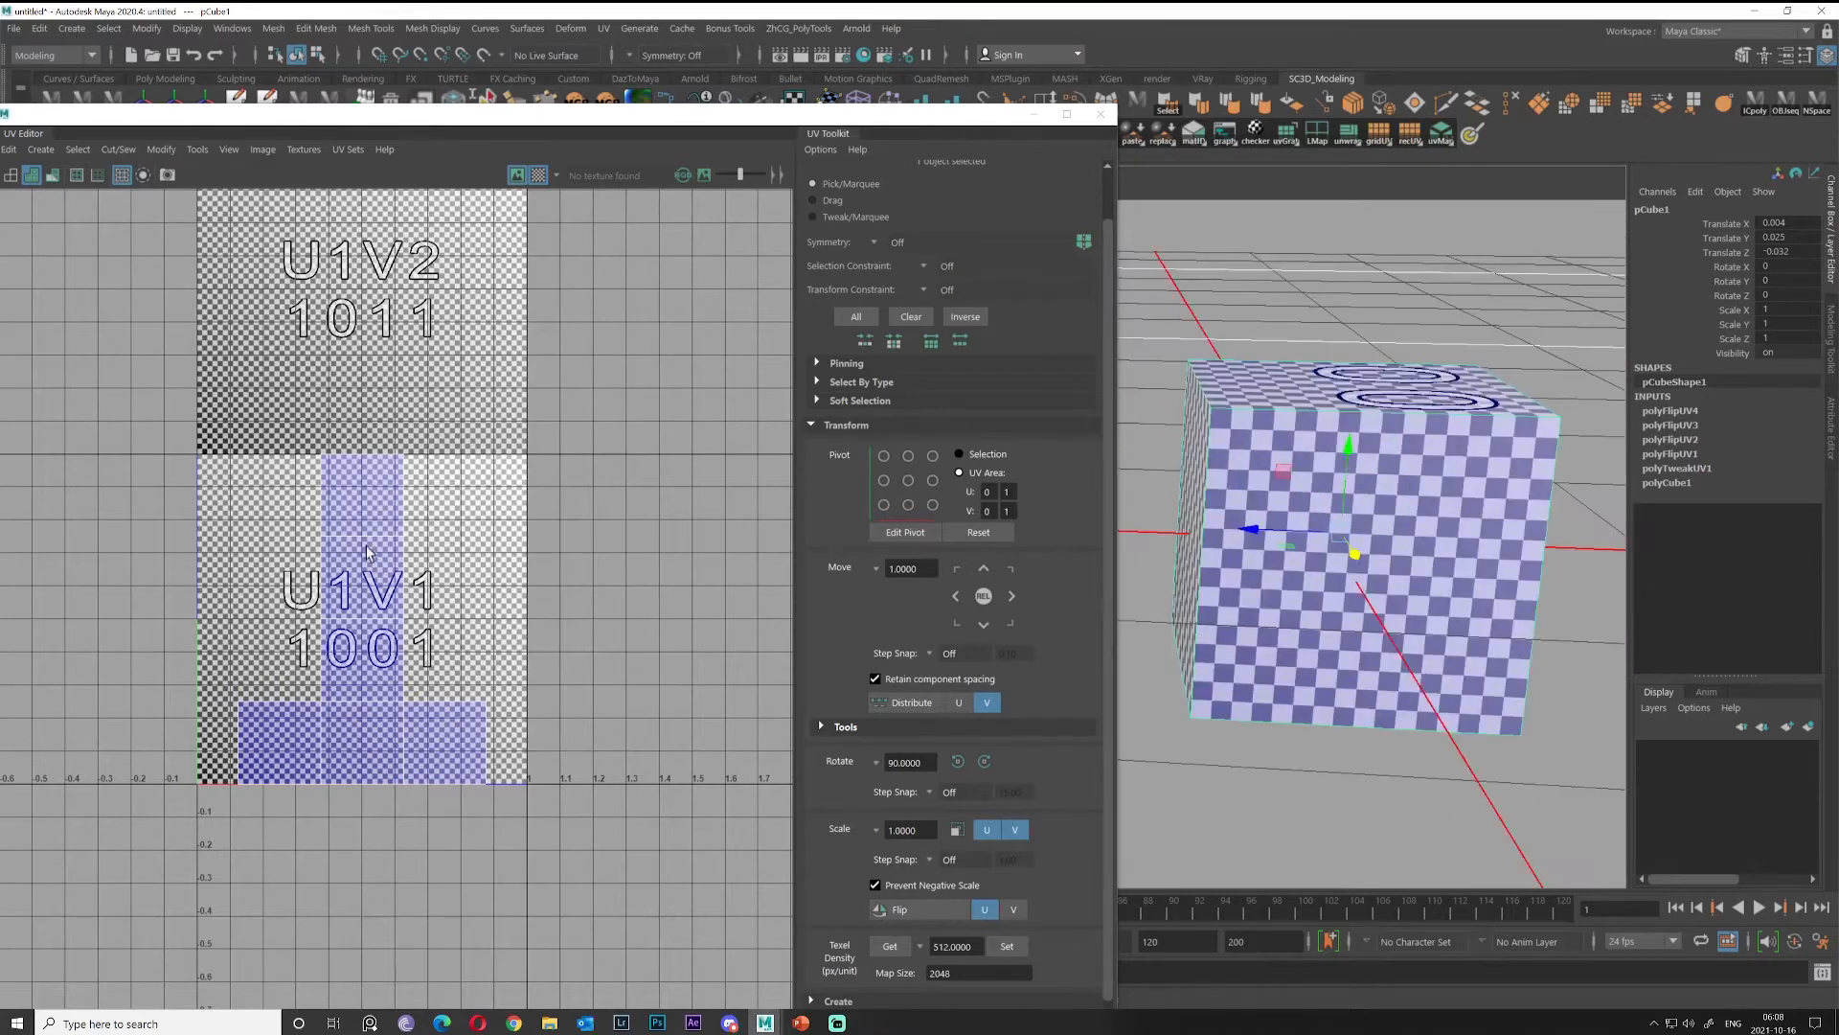
Reposition the UV Editor window and turn off the checker map and the texture image display.
drag(343, 115, 426, 86)
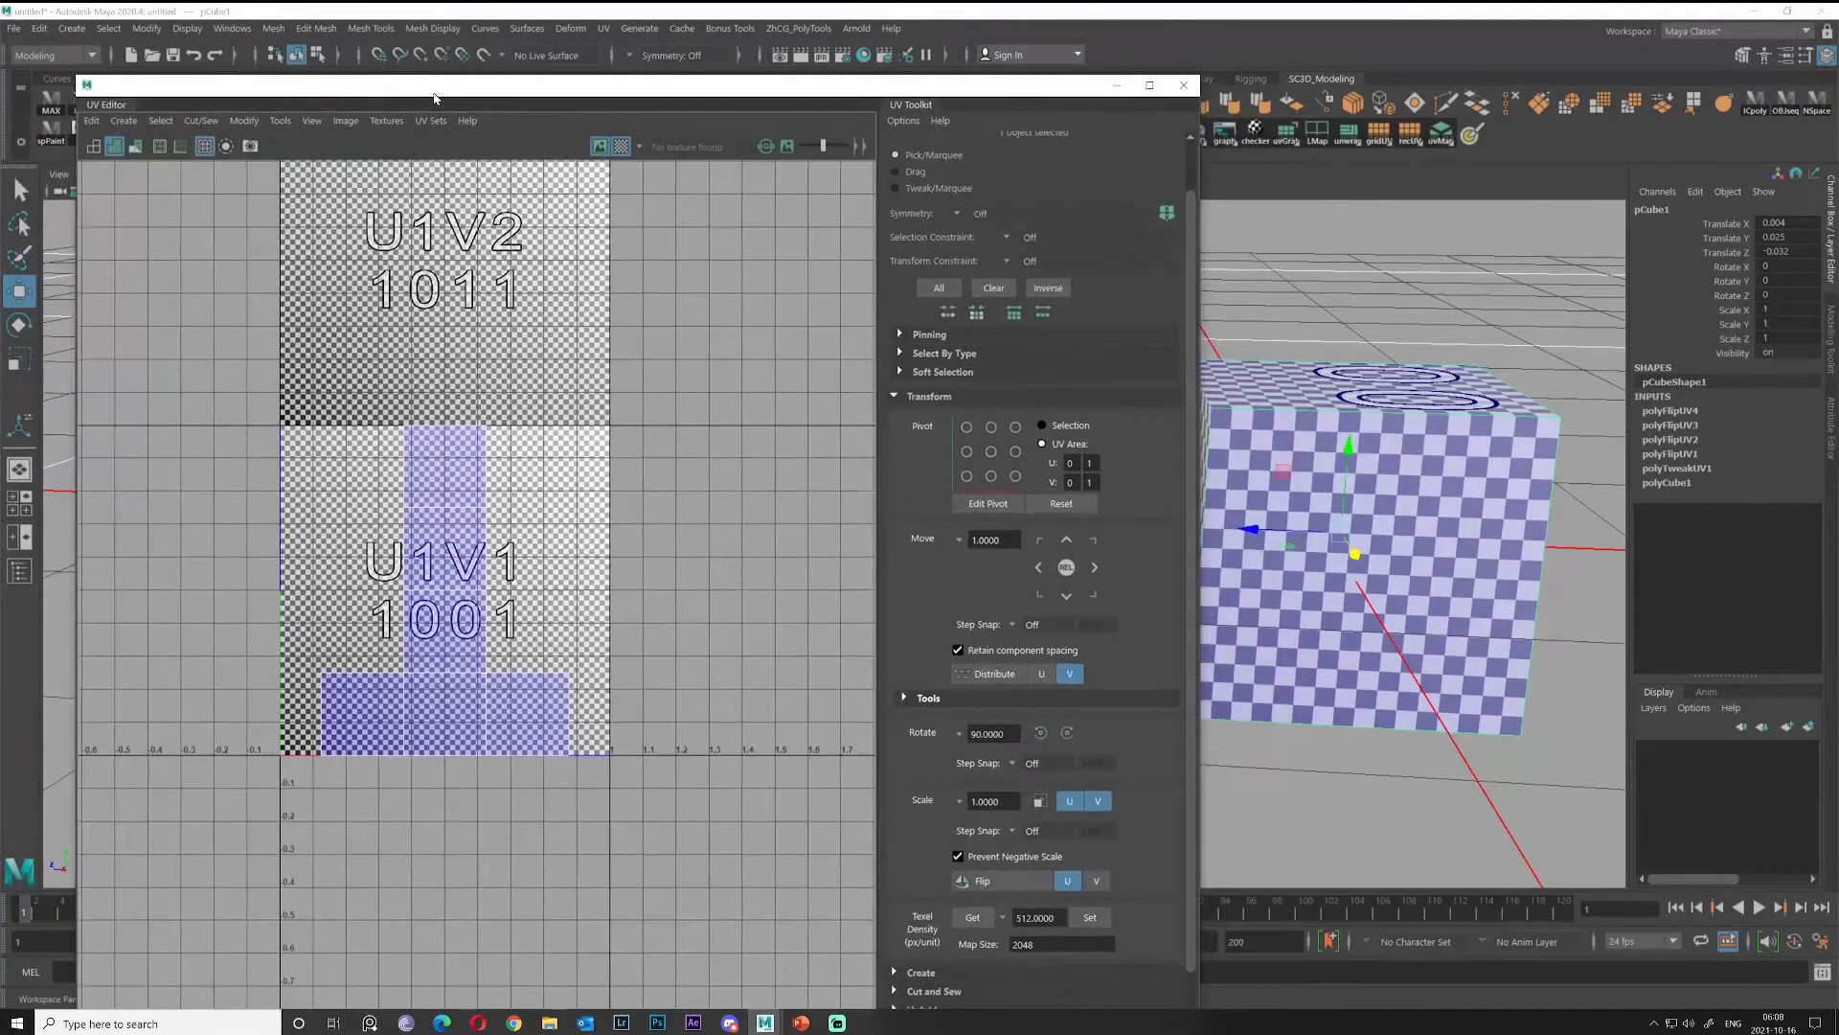
click(623, 146)
click(622, 147)
click(623, 147)
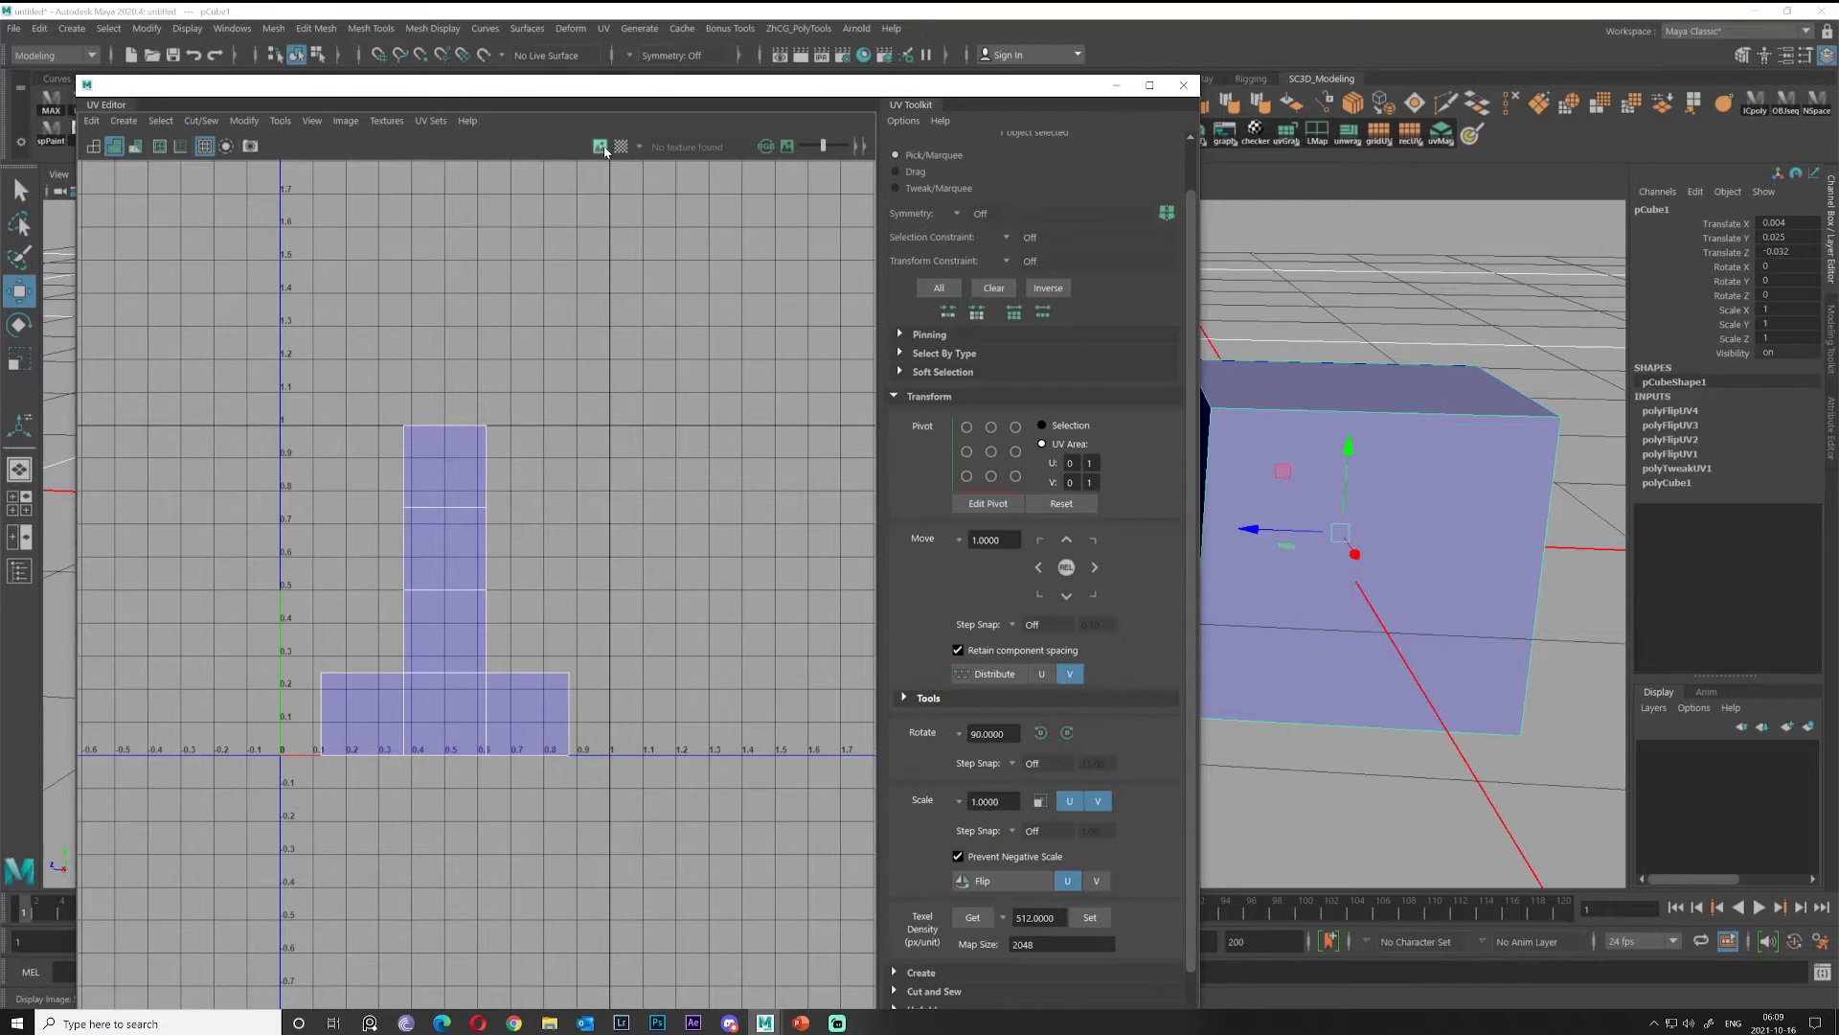
Assign the pebble-textured lambert2 material to the first cube from the Hypershade, minimize the Hypershade and orbit around the cube.
click(866, 56)
drag(812, 274, 566, 87)
middle_drag(165, 211, 1434, 439)
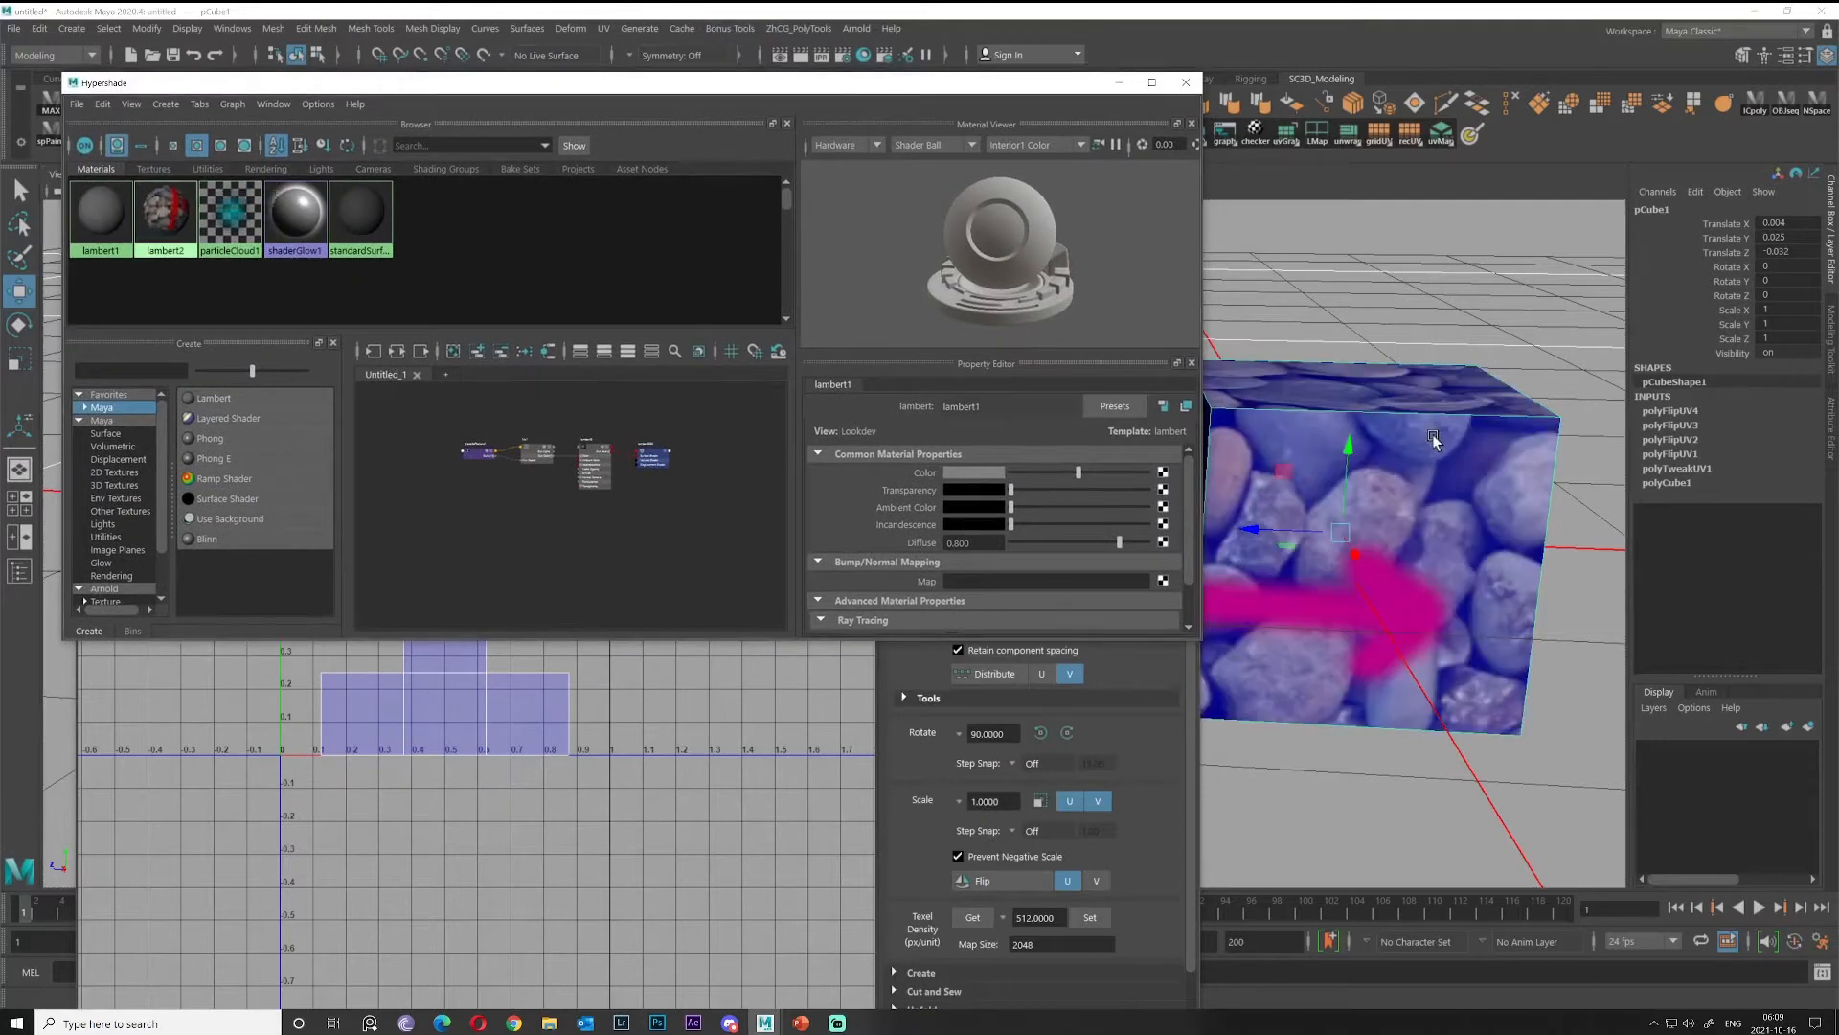
click(1119, 84)
alt+drag(1379, 641, 1345, 446)
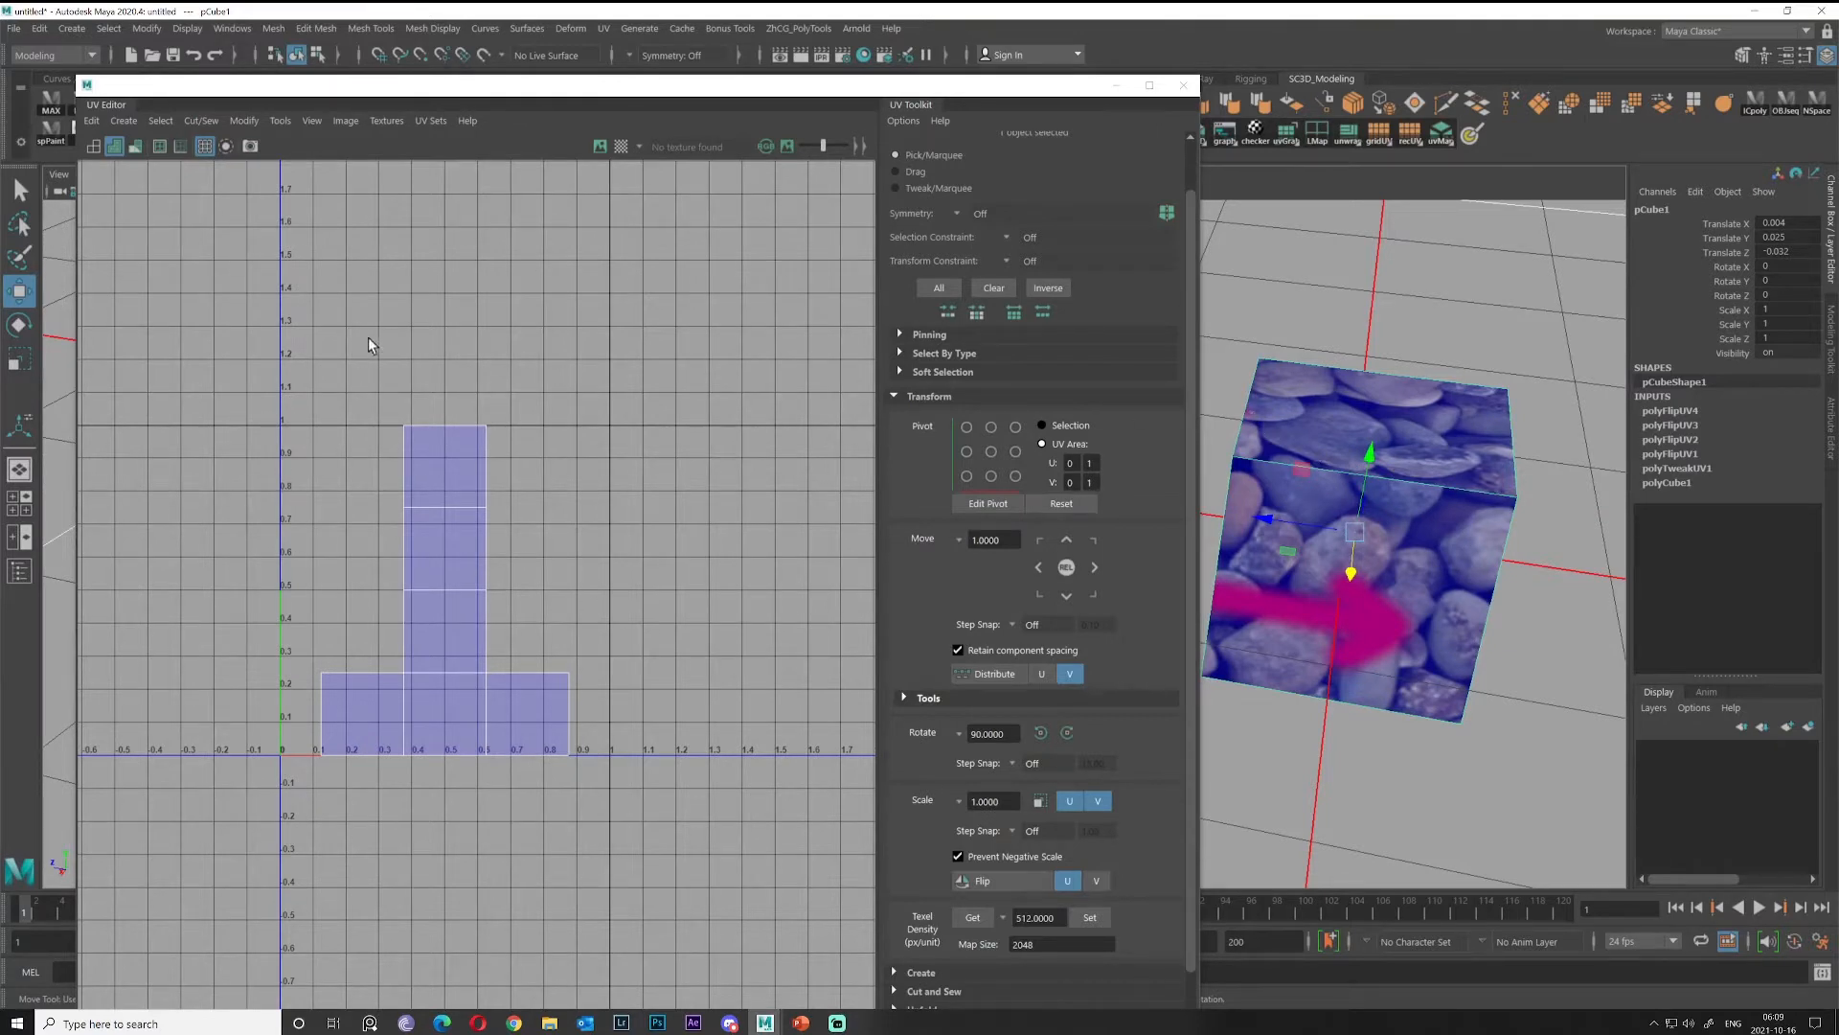
Raise the UV Editor window and display the pebble texture image behind the first cube's UV shell.
drag(684, 84, 685, 13)
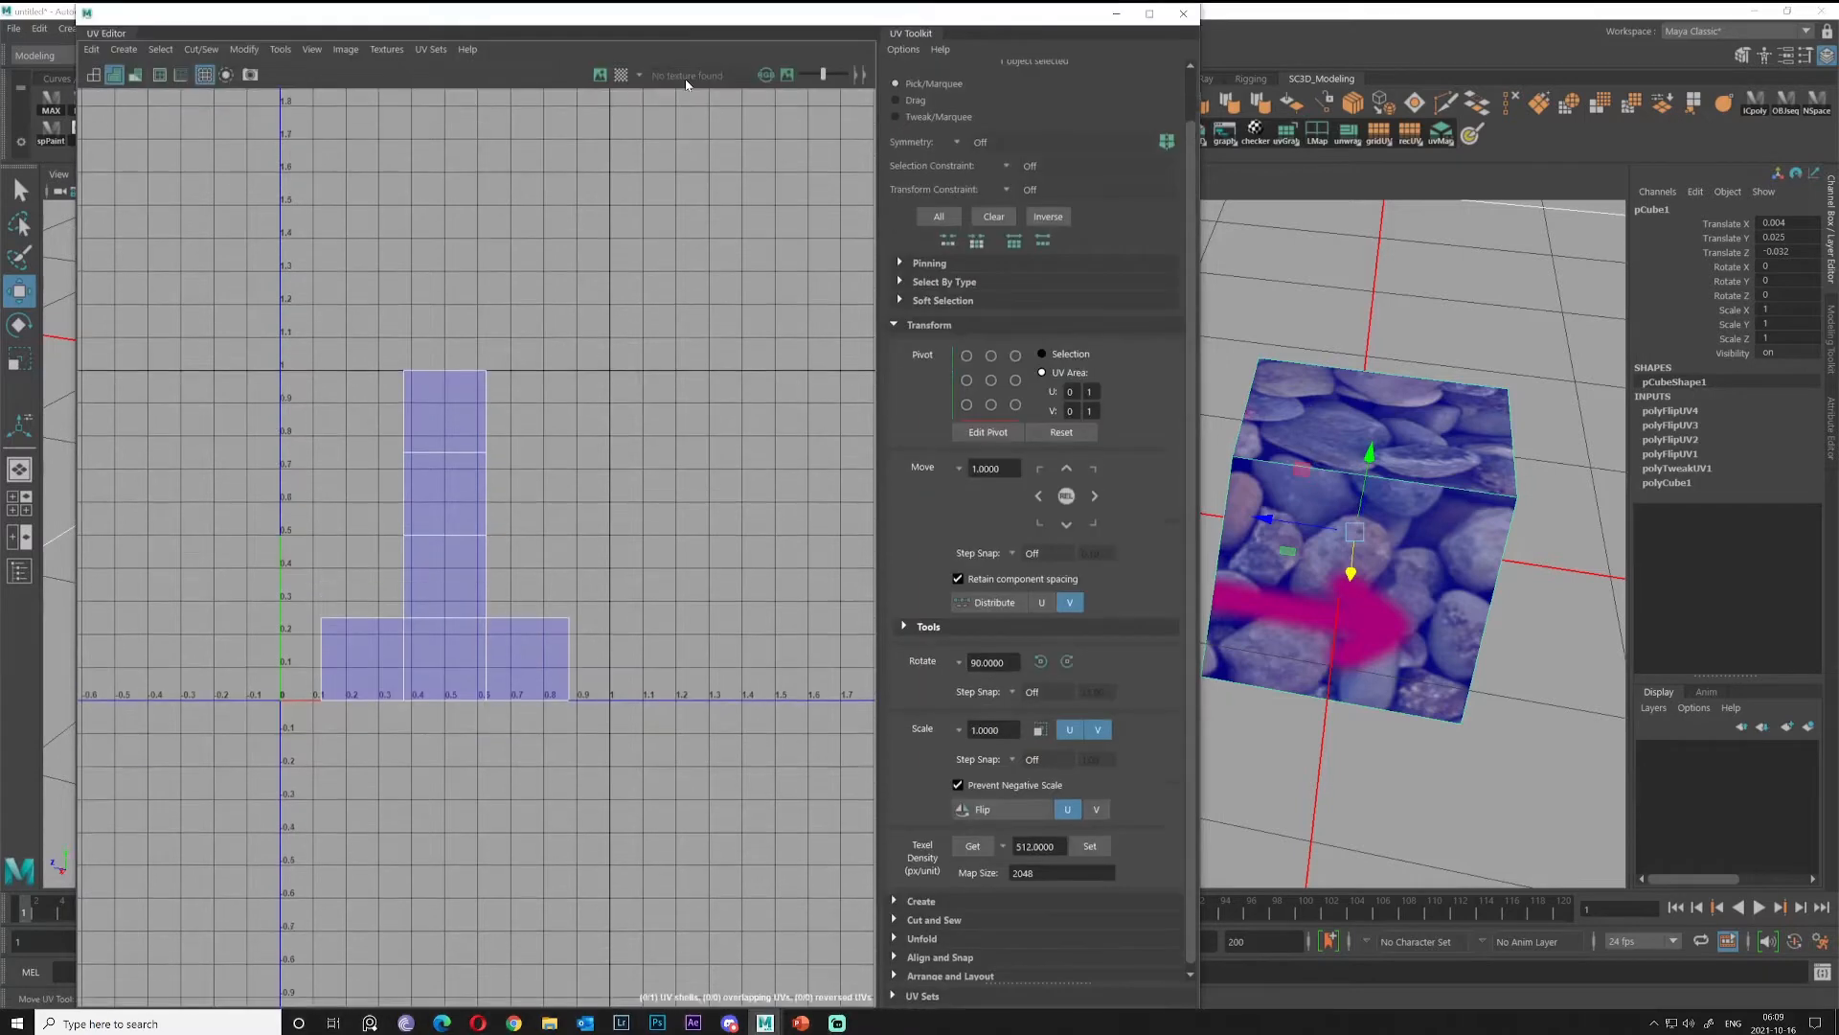
click(600, 74)
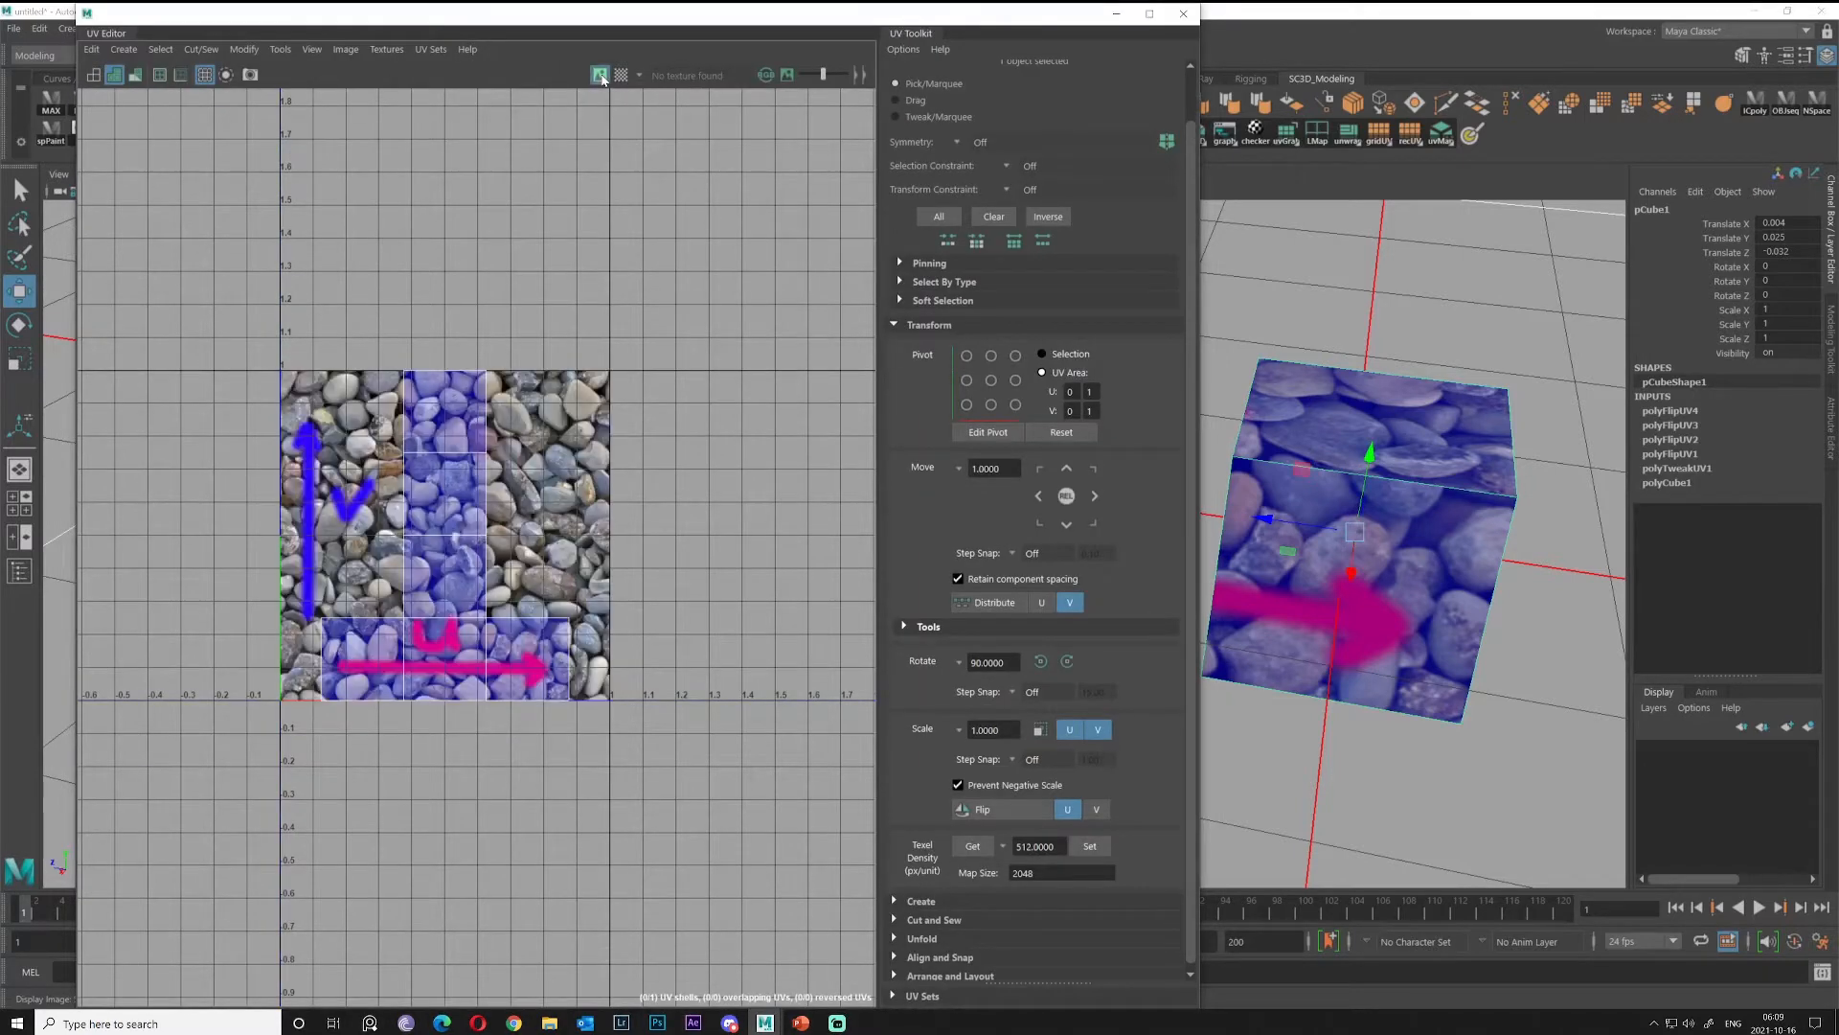
scroll(317, 572, up, 4)
alt+middle_drag(534, 541, 445, 567)
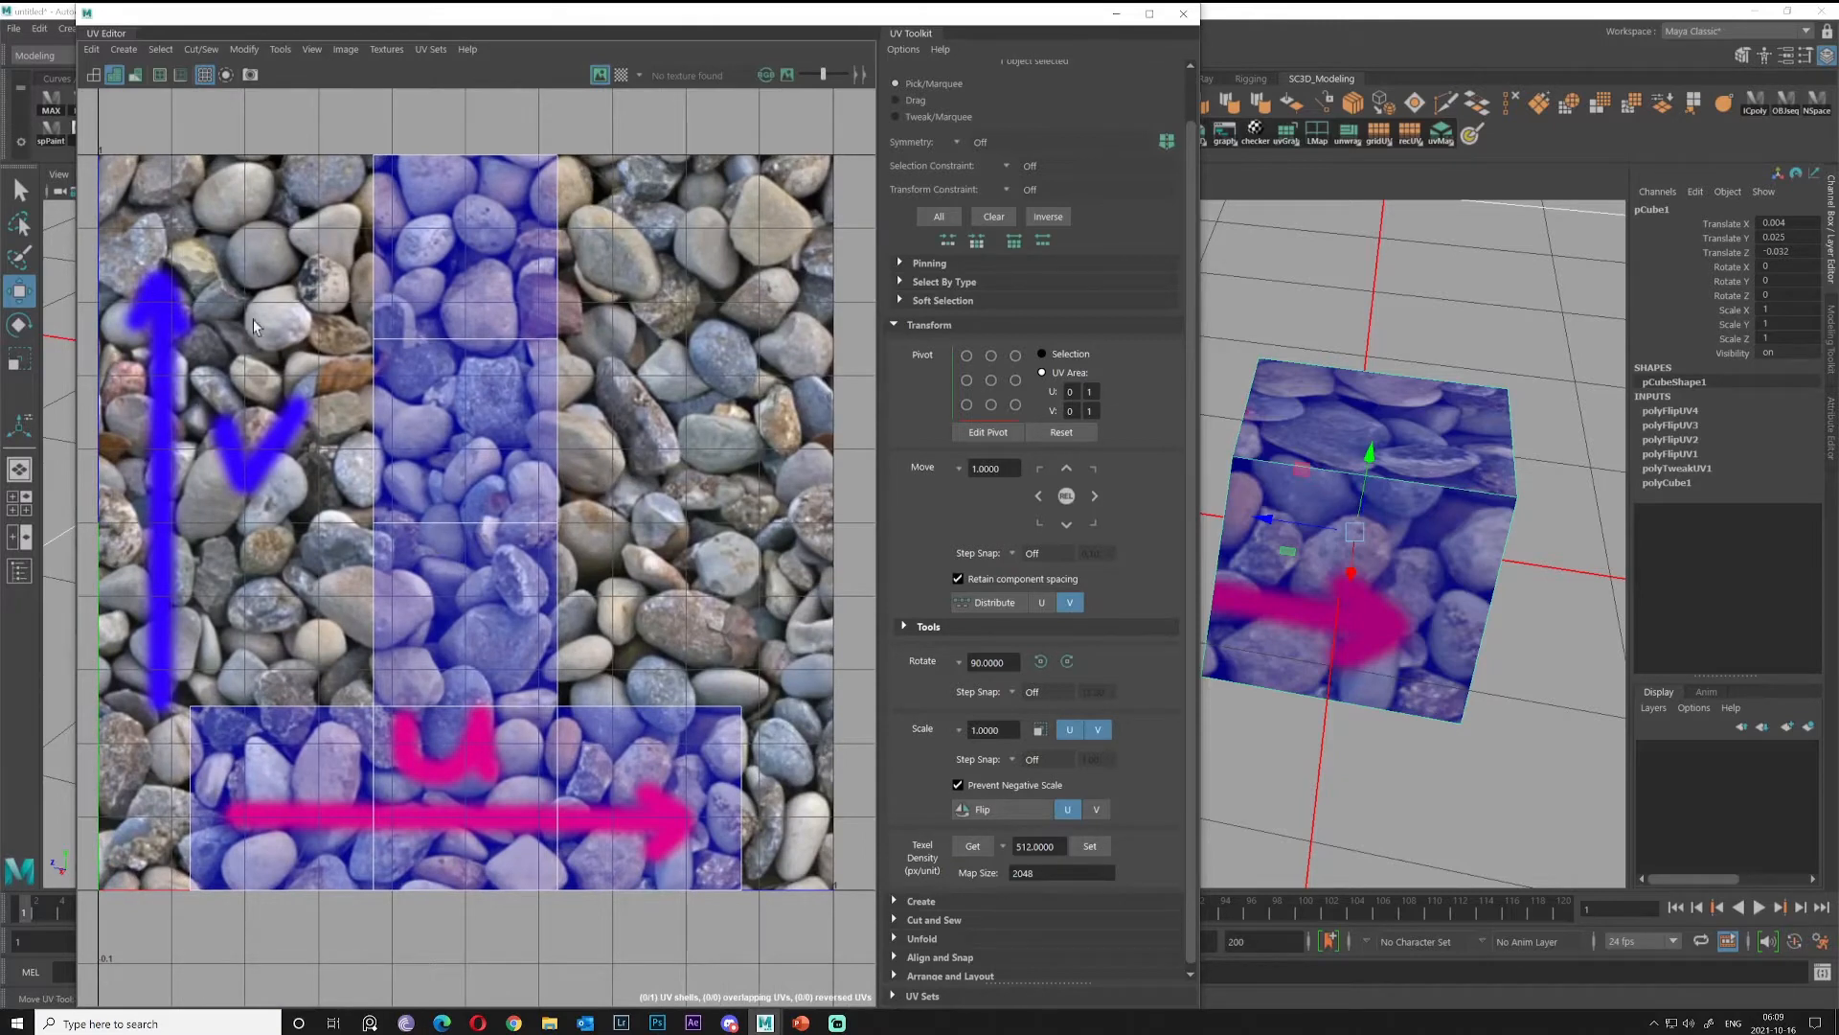
scroll(546, 452, down, 2)
alt+middle_drag(546, 452, 609, 455)
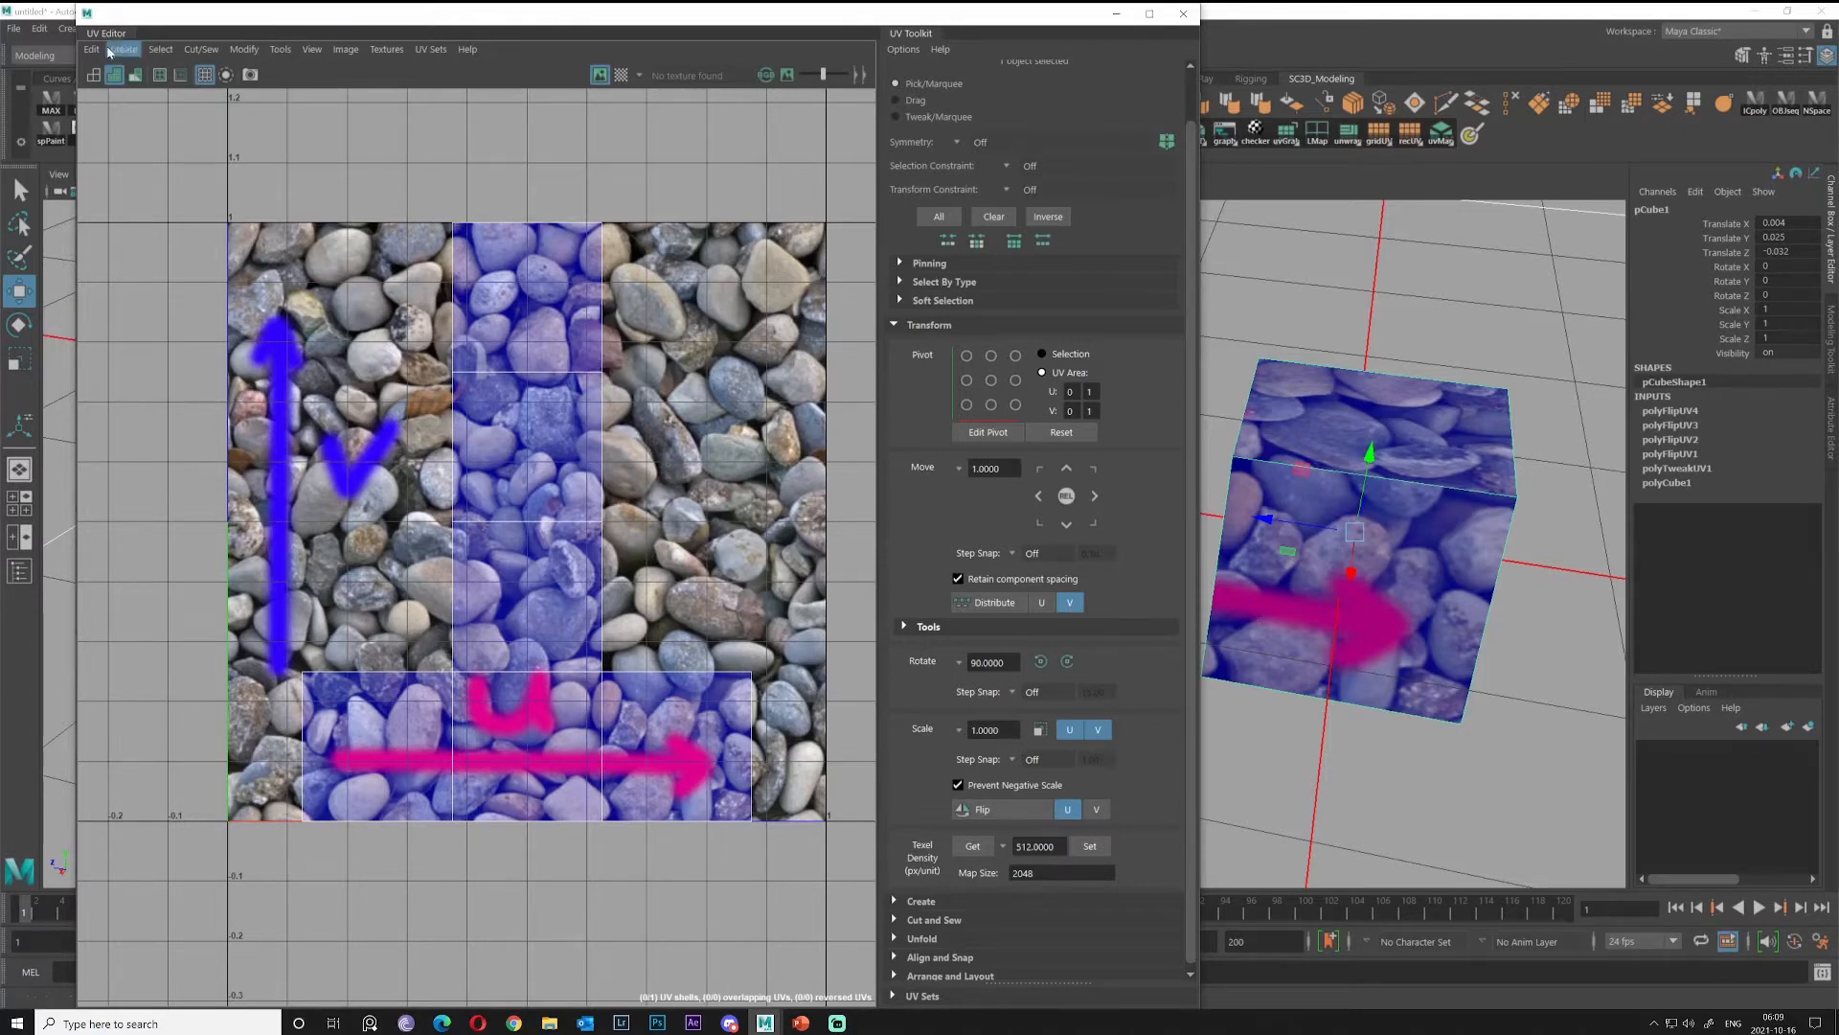
Try the wireframe display on the UV shell, return to shaded display and turn on distortion shading.
click(93, 75)
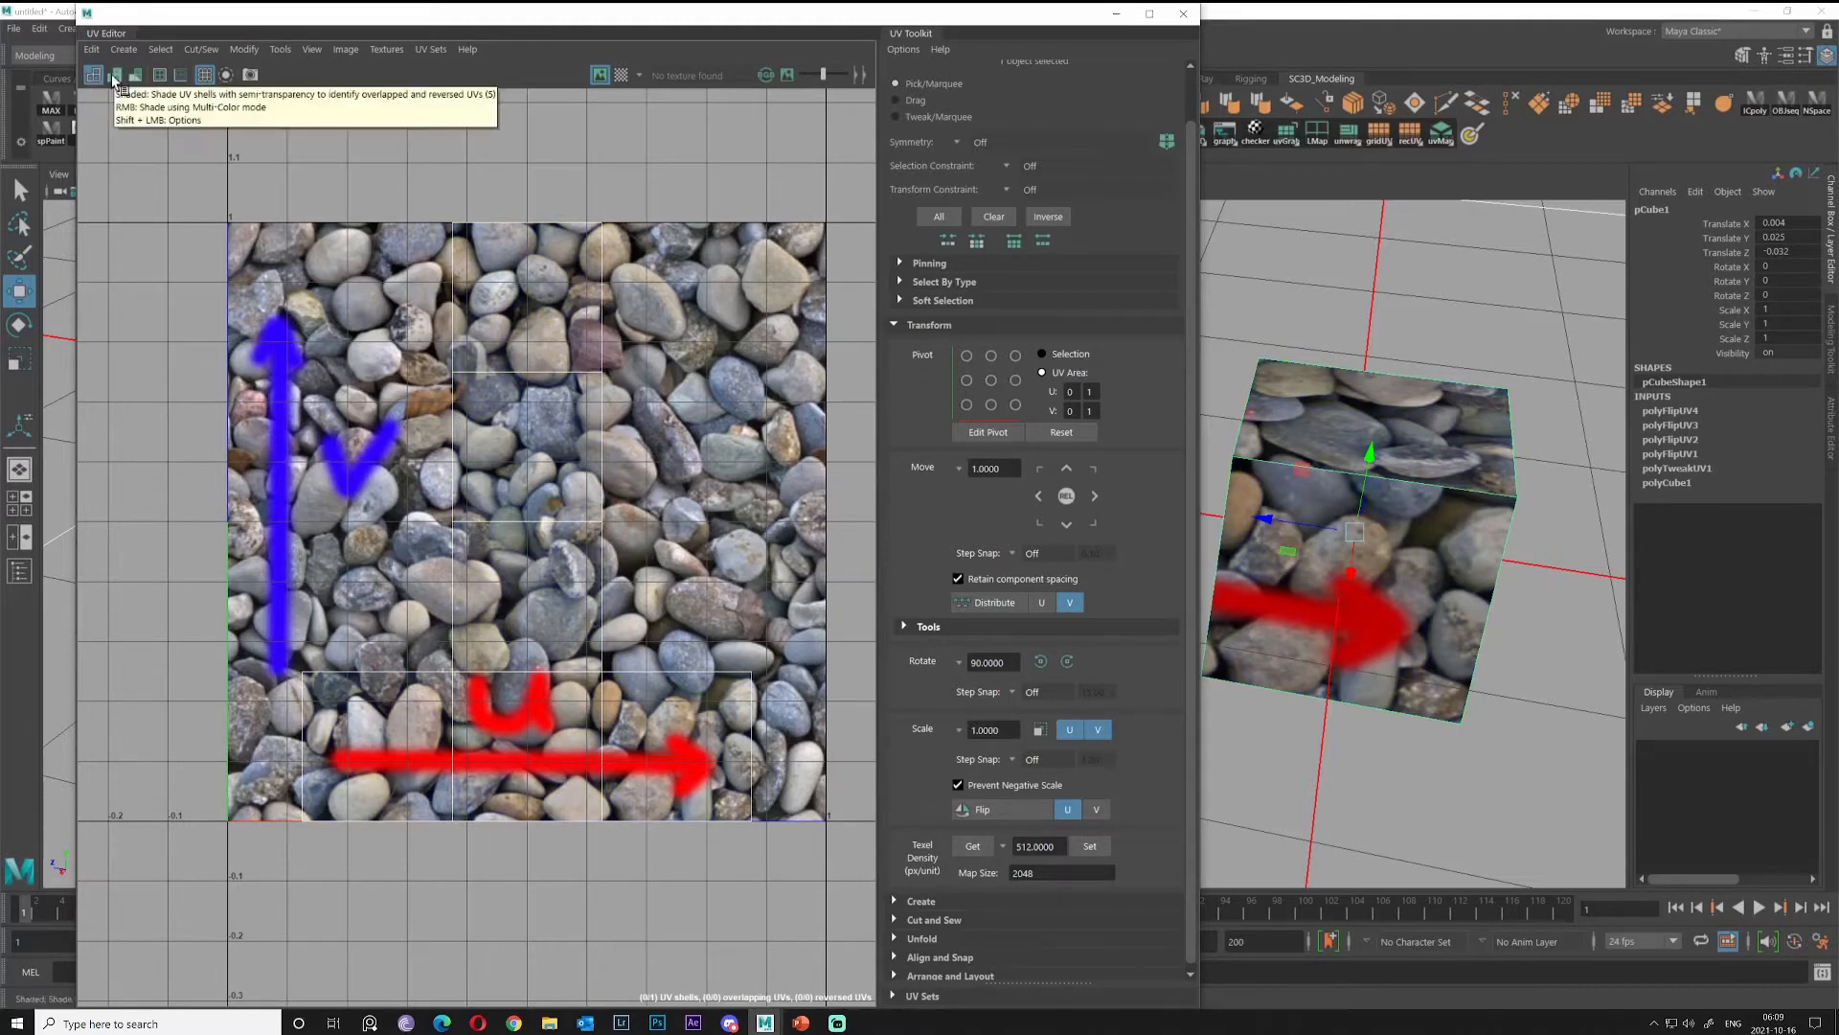
click(113, 76)
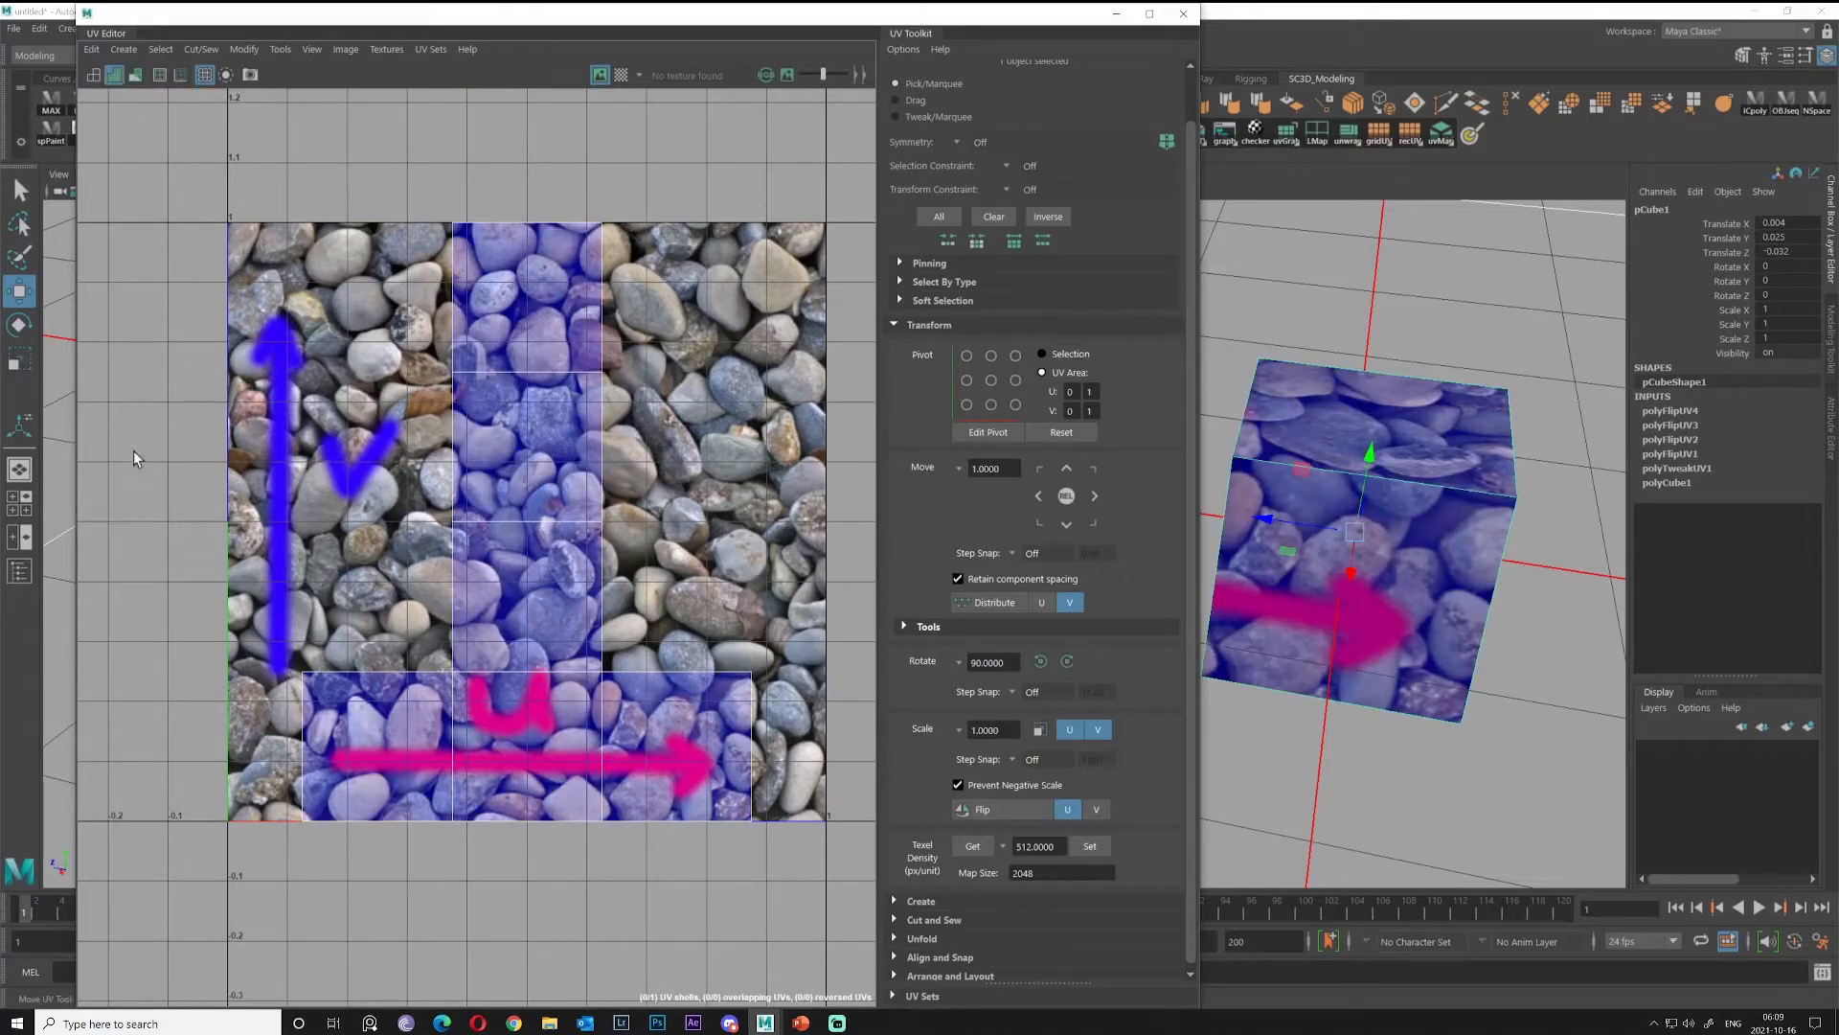
click(139, 77)
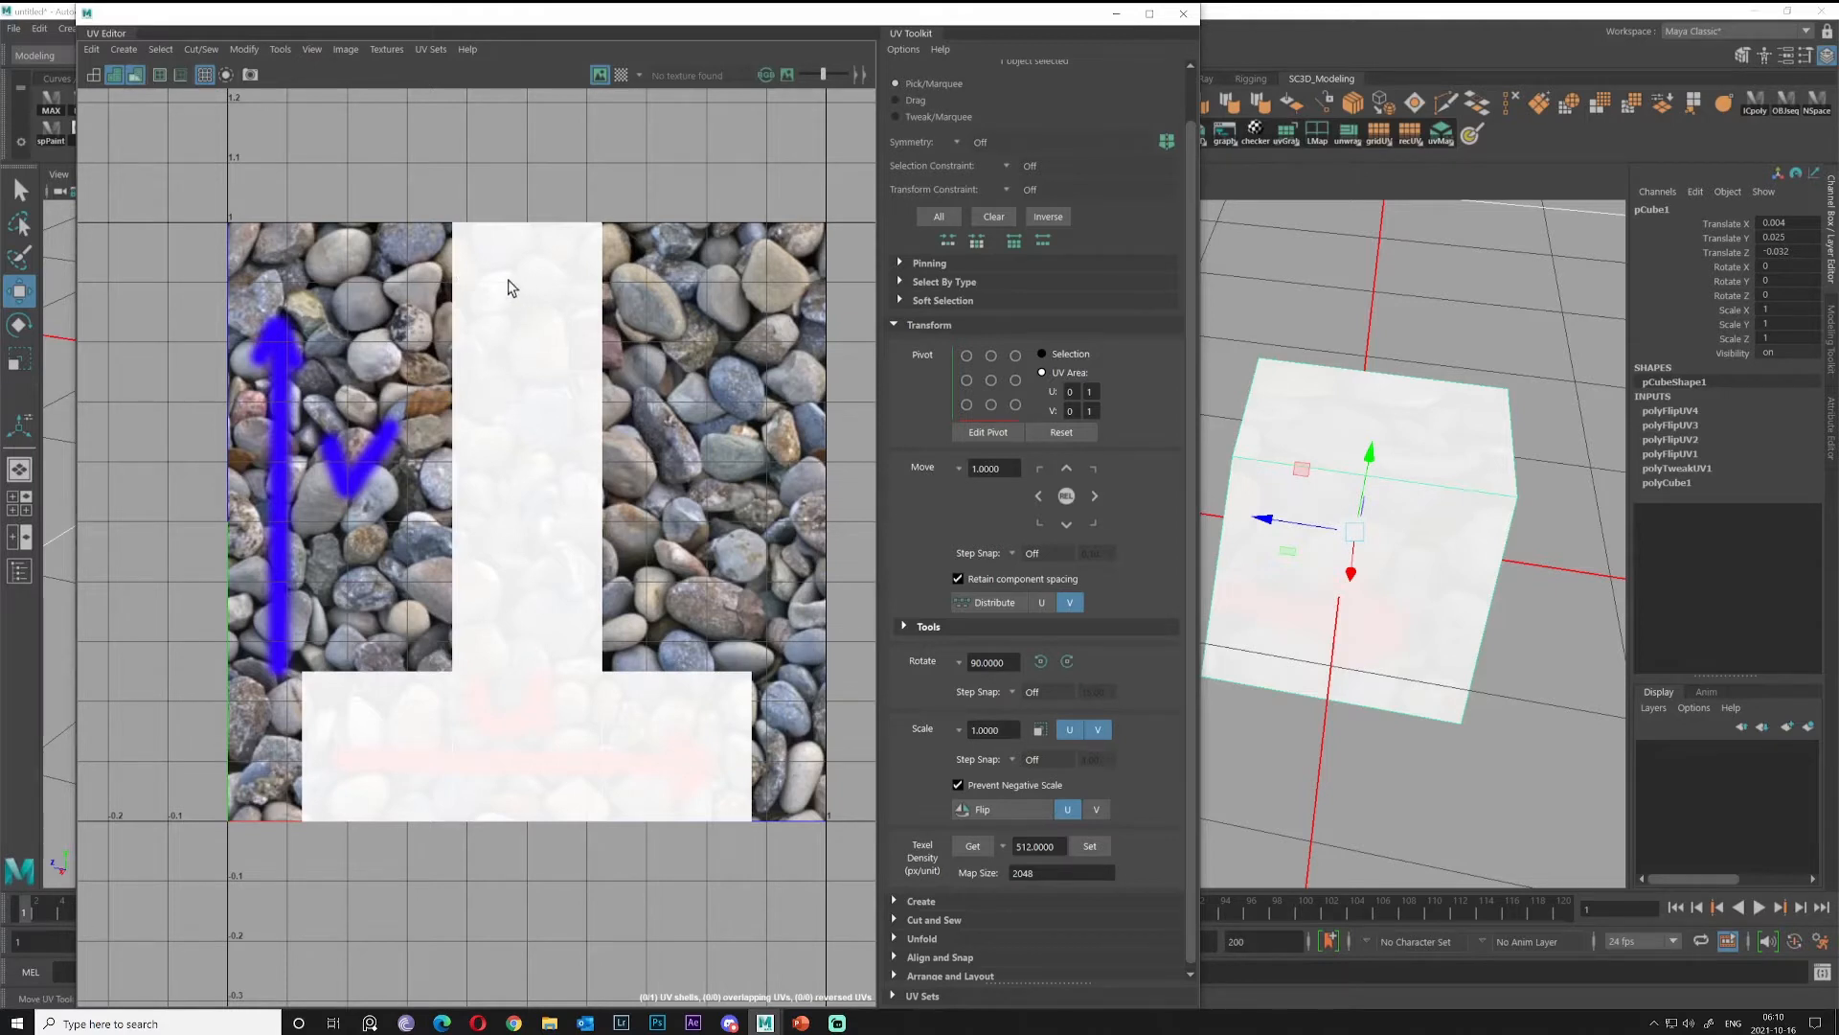
Pull the UV at the shell's upper-right corner outward to distort the top face.
right_drag(527, 284, 610, 282)
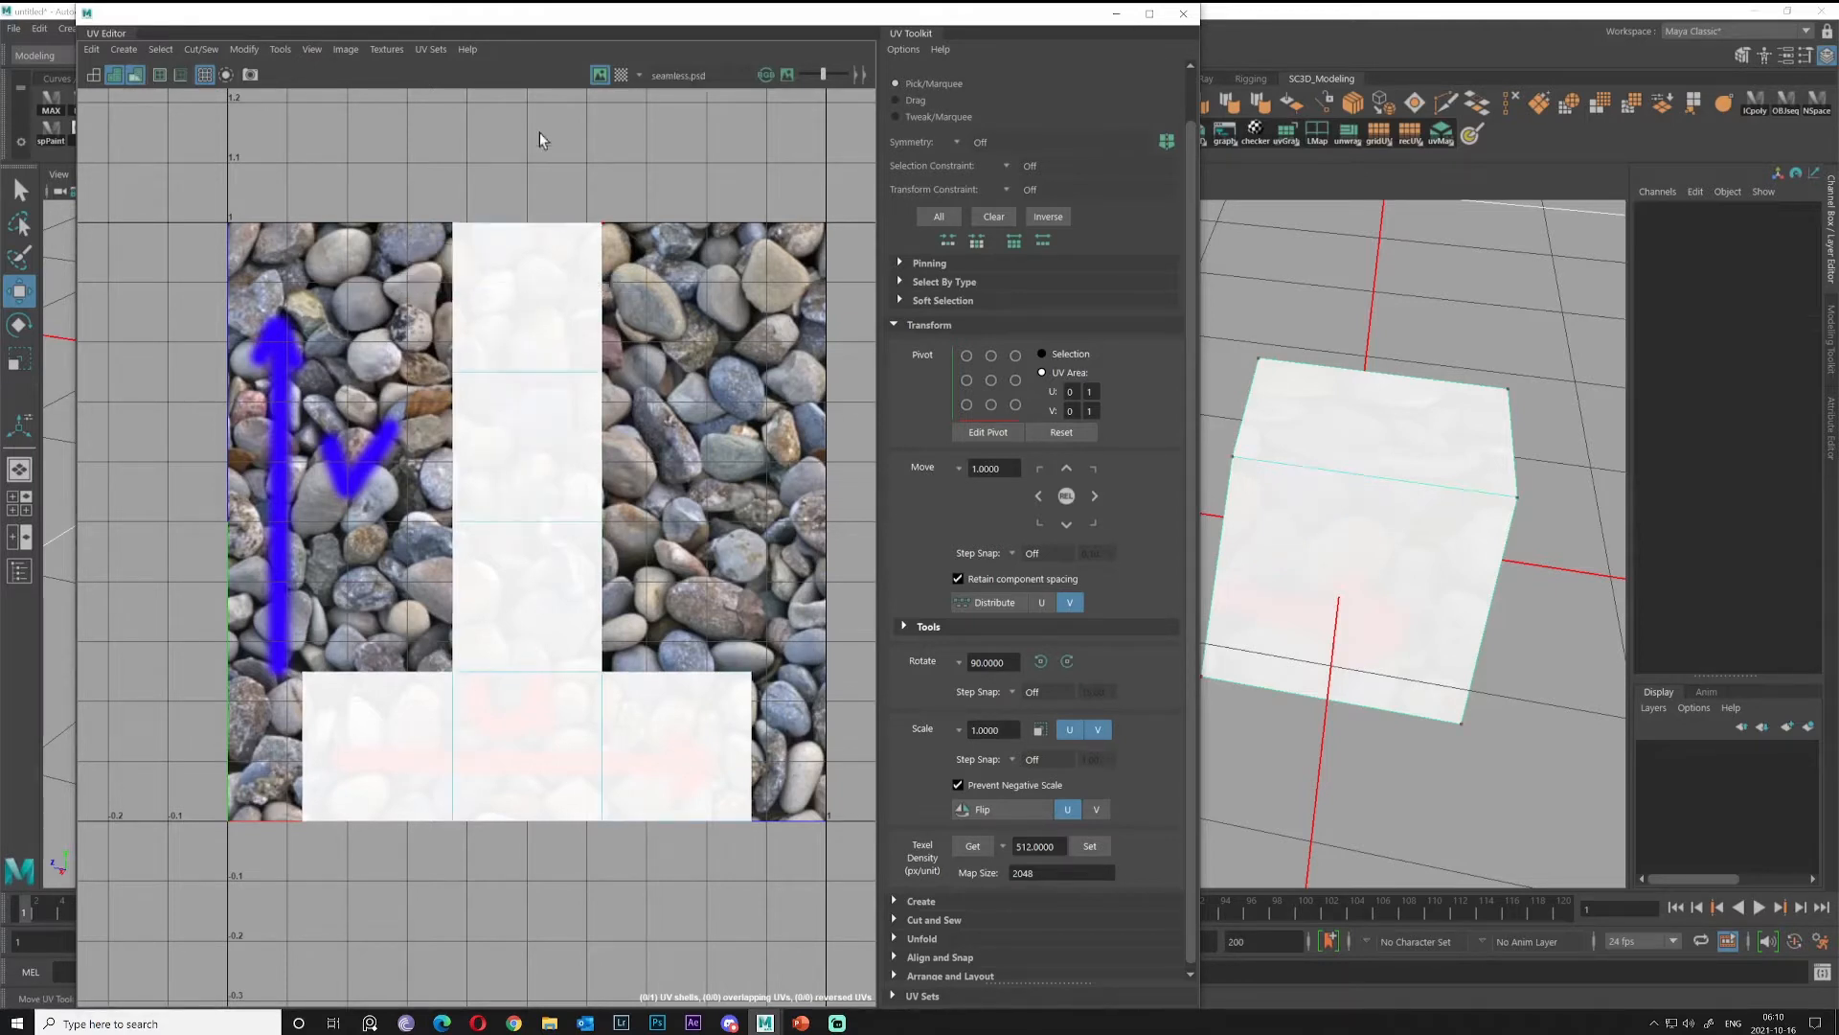
click(602, 223)
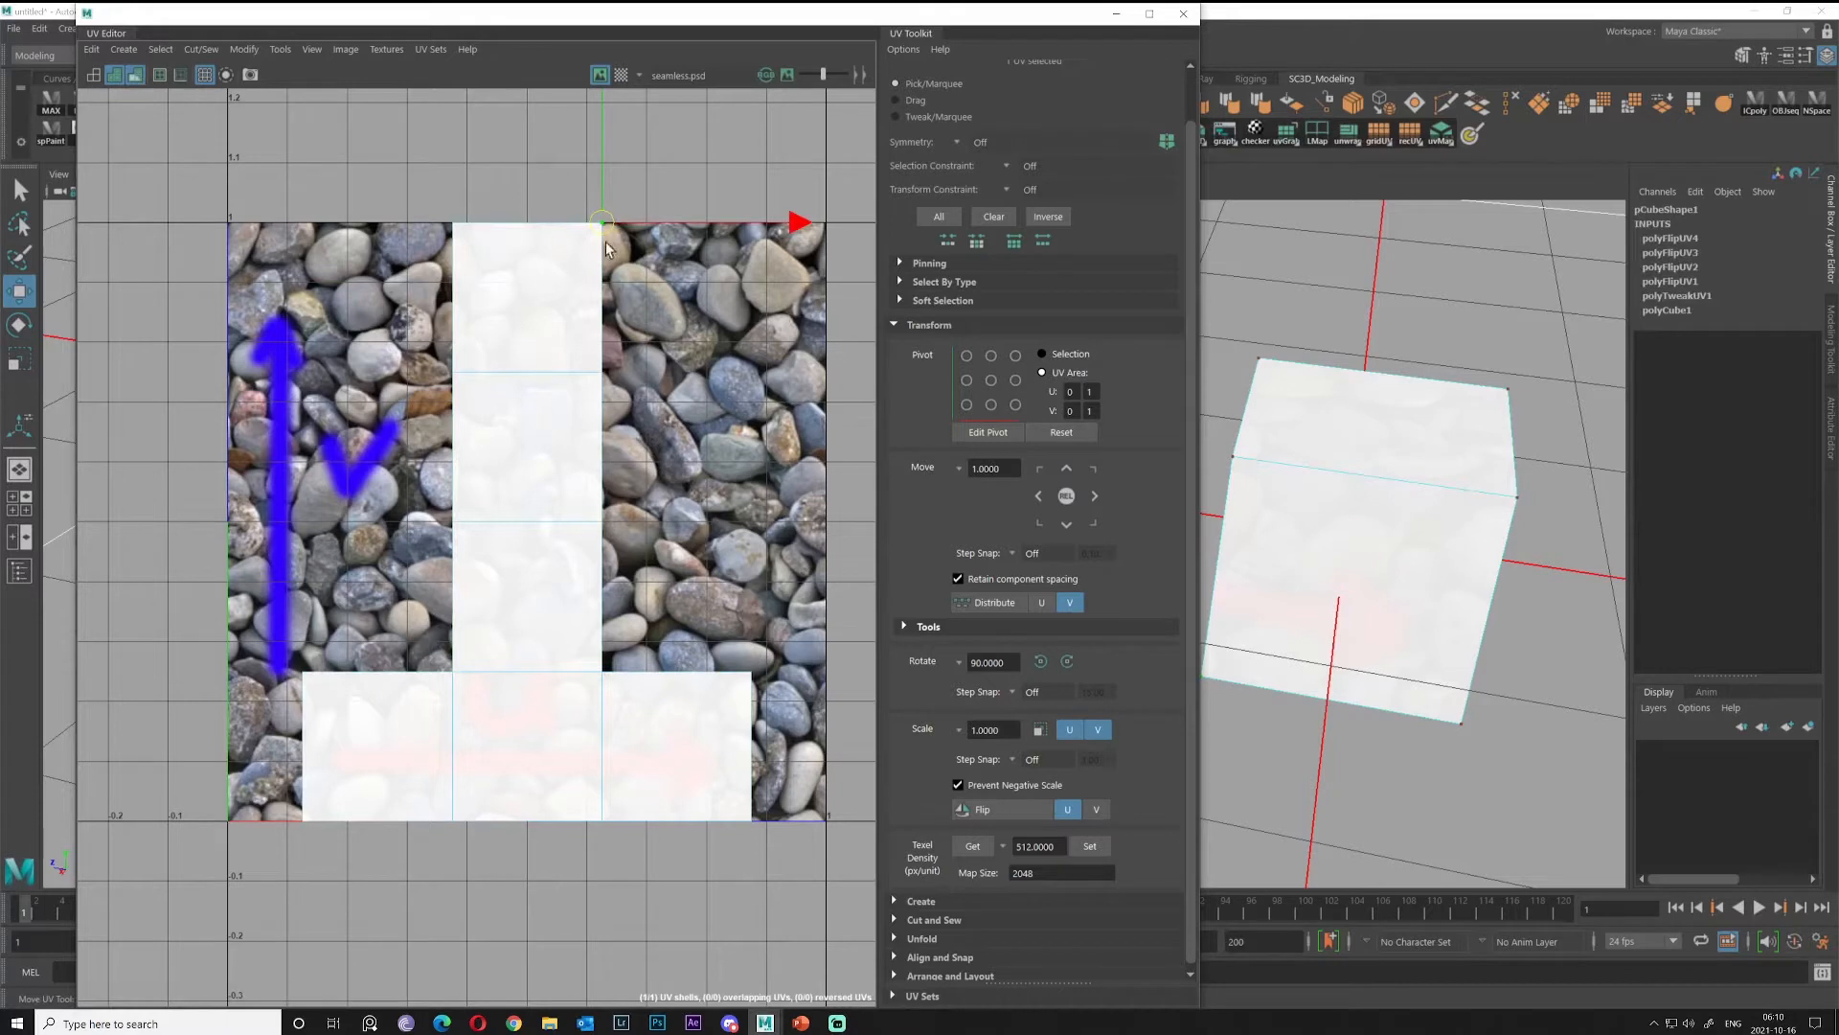
middle_drag(605, 247, 757, 269)
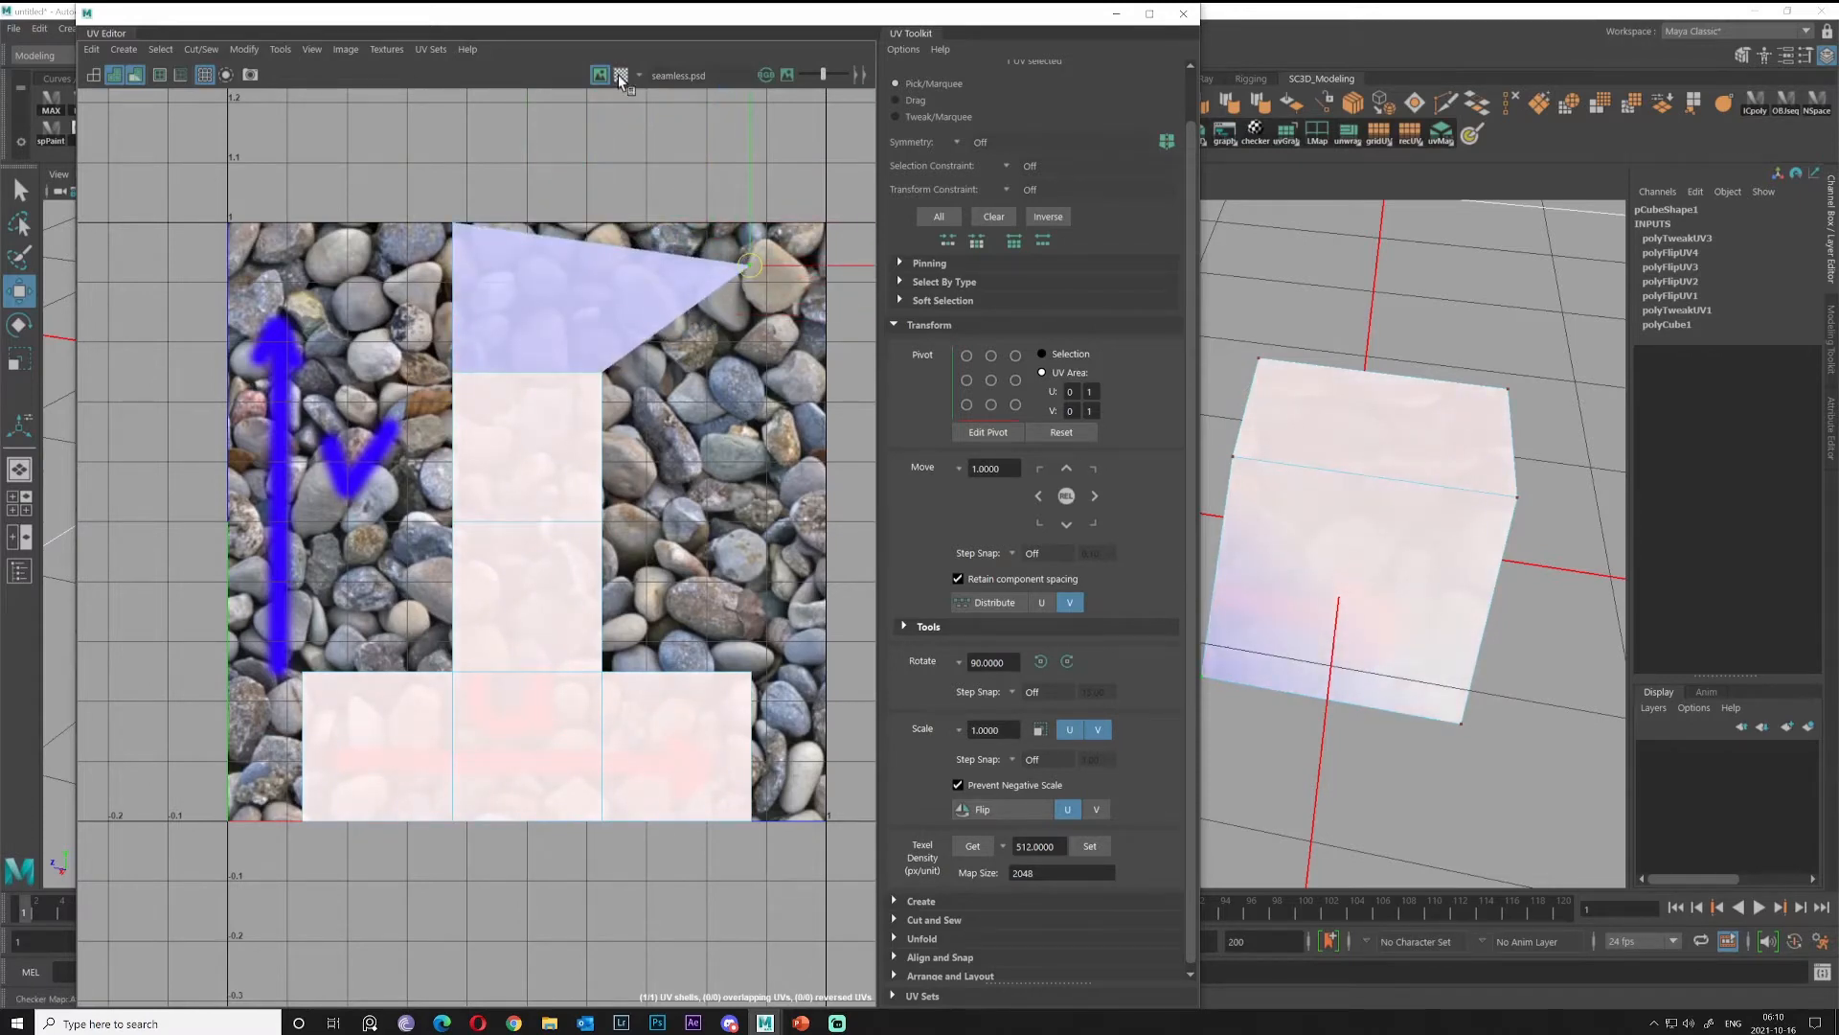
Turn on the checker map, inspect the distorted face on the cube and undo the corner UV move.
click(621, 75)
alt+drag(1375, 489, 1380, 493)
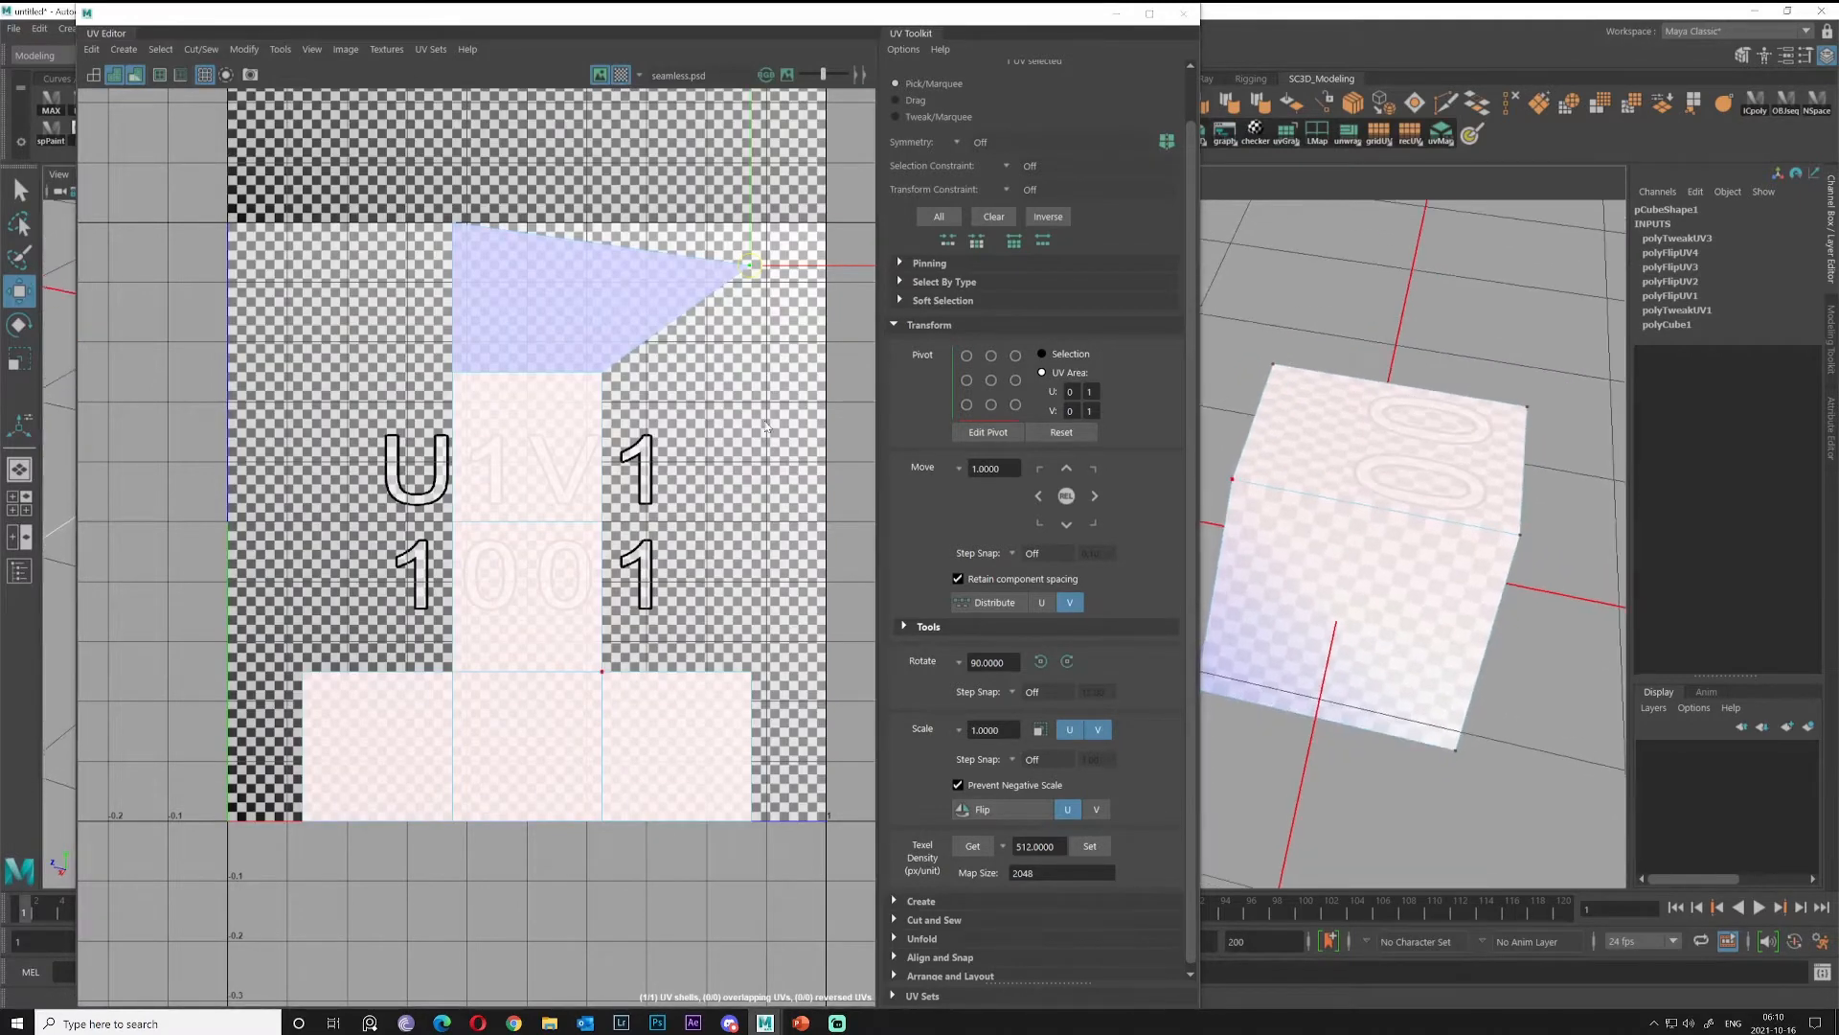
key(ctrl+z)
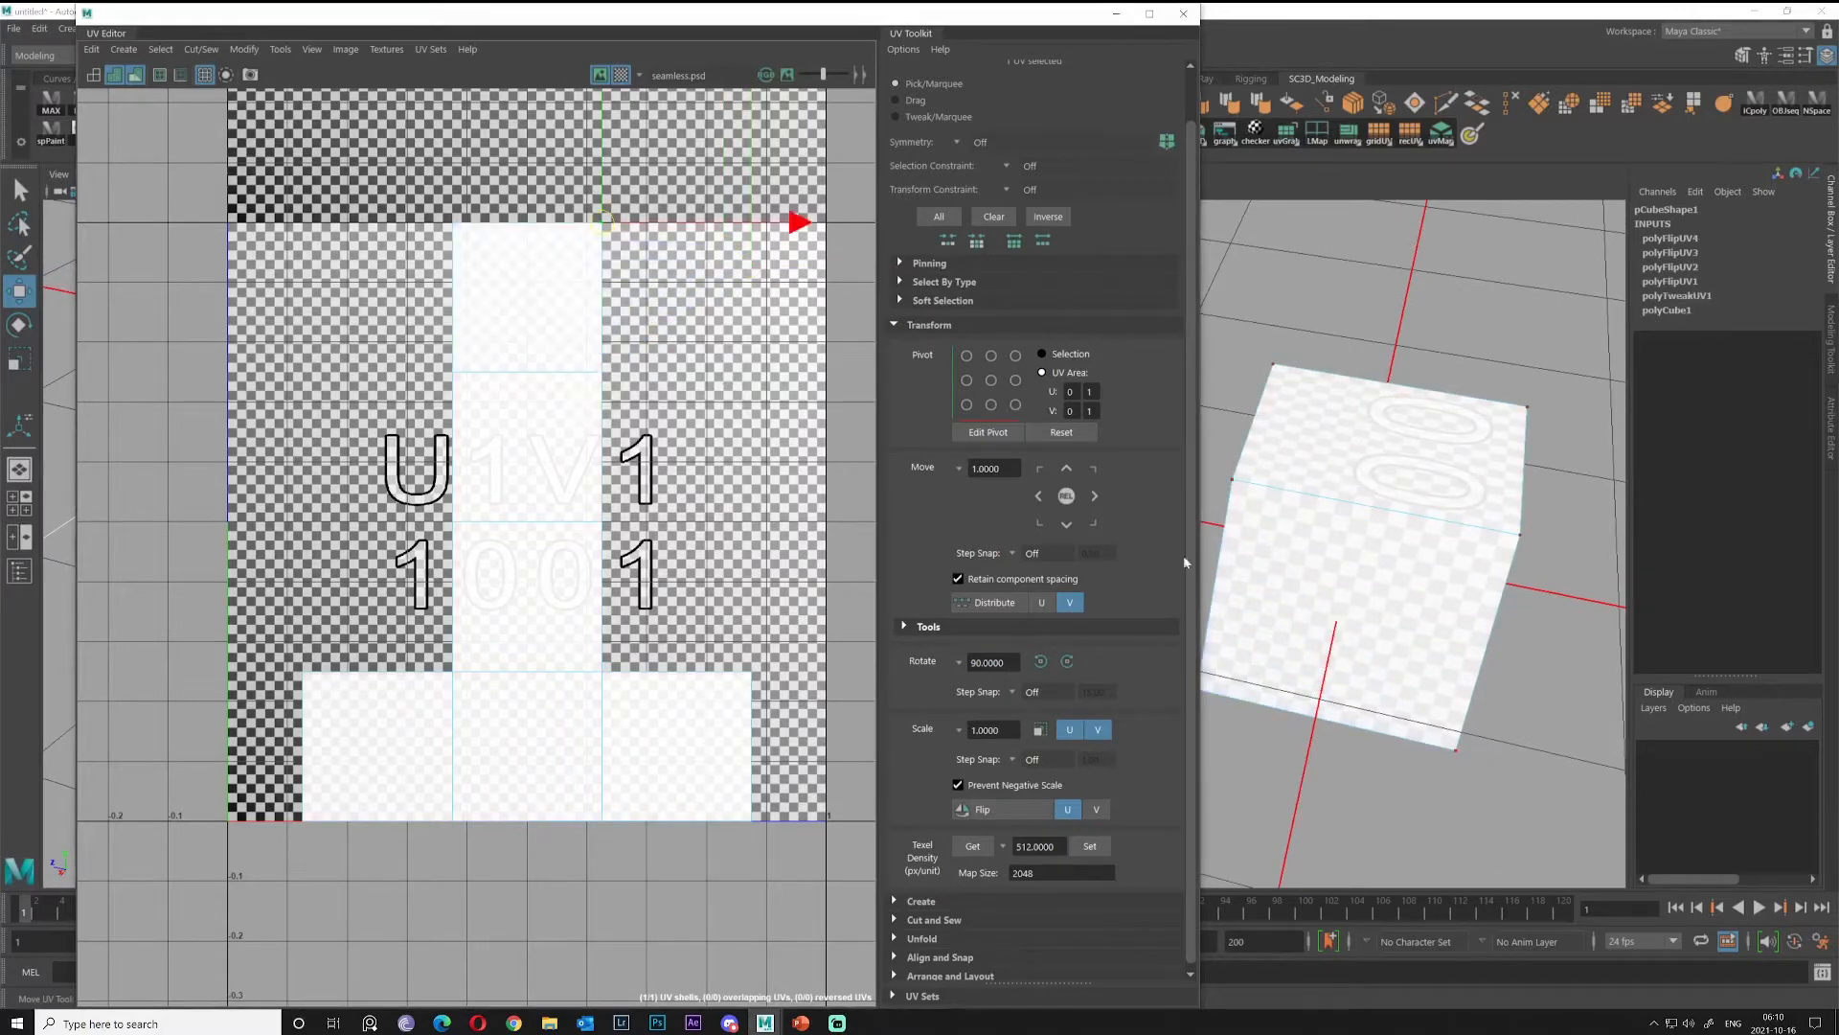
Select the UV on the right edge of the shell's vertical strip at mid-height, and narrow the UV Editor to reveal the cube.
right_drag(1392, 447, 1392, 498)
click(1388, 451)
right_drag(568, 553, 659, 558)
drag(579, 507, 636, 545)
scroll(1448, 519, up, 3)
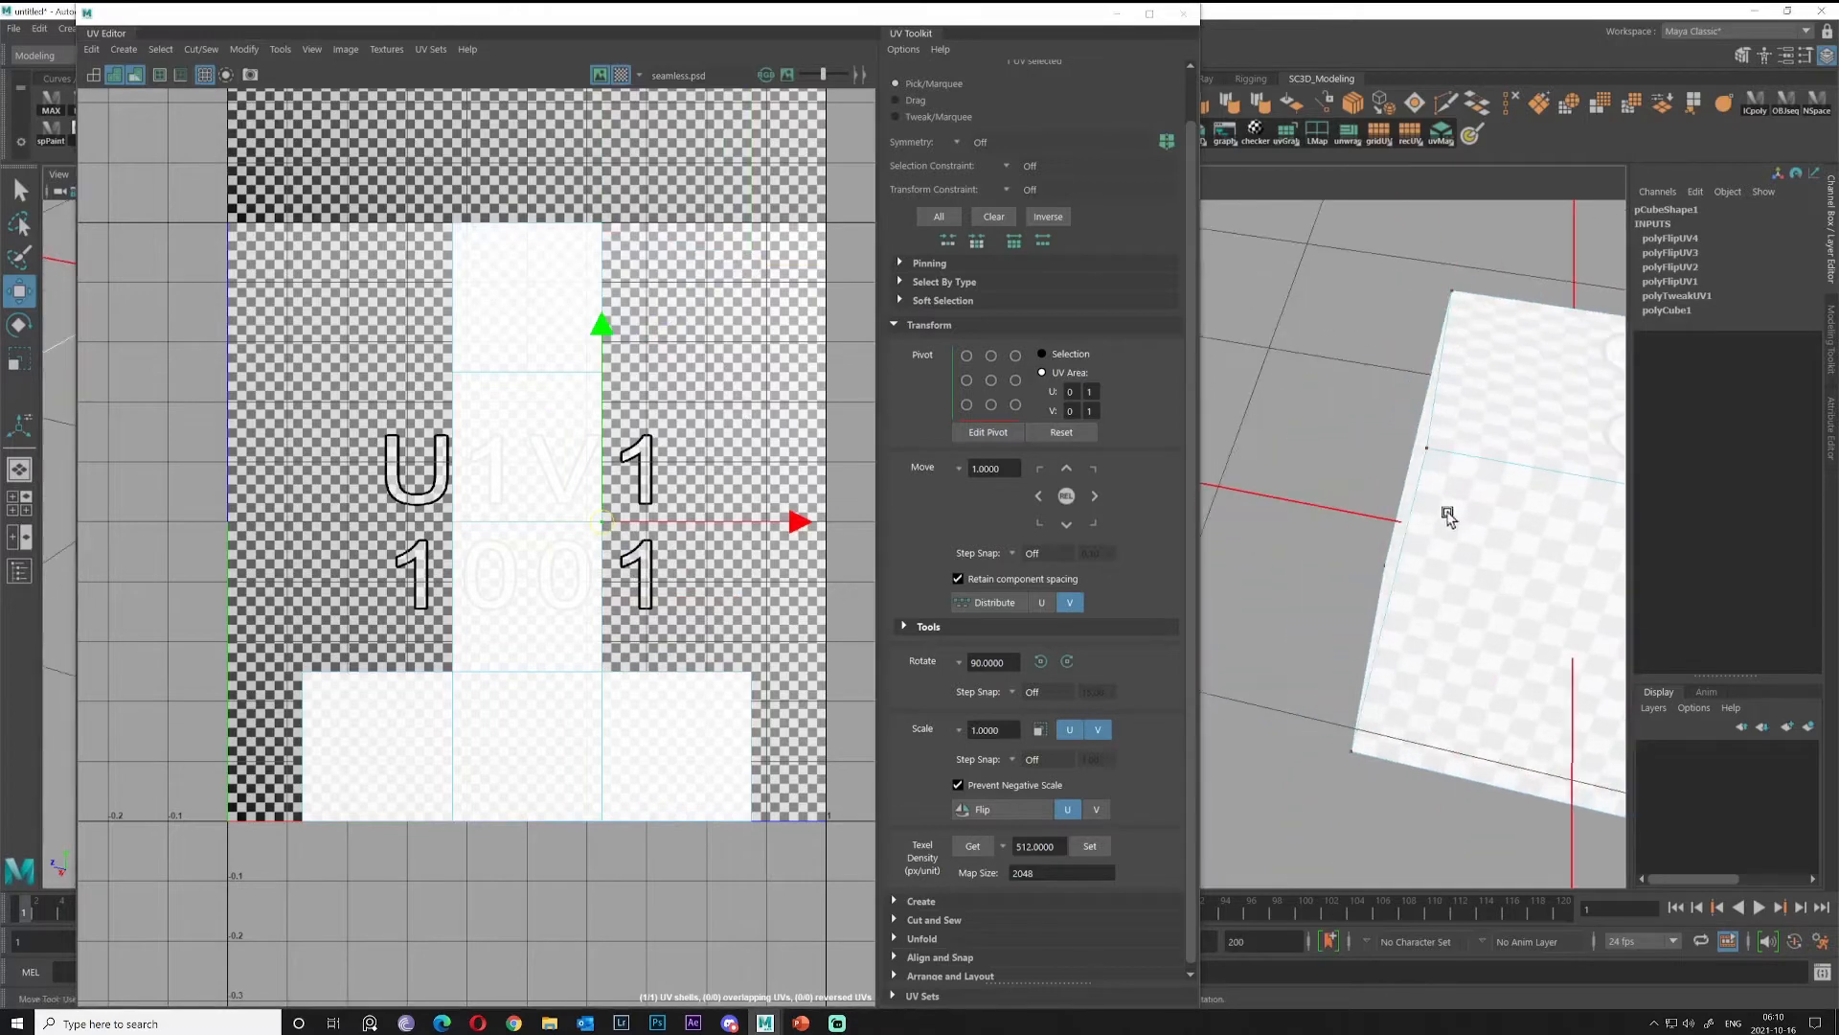
alt+drag(1449, 518, 1341, 367)
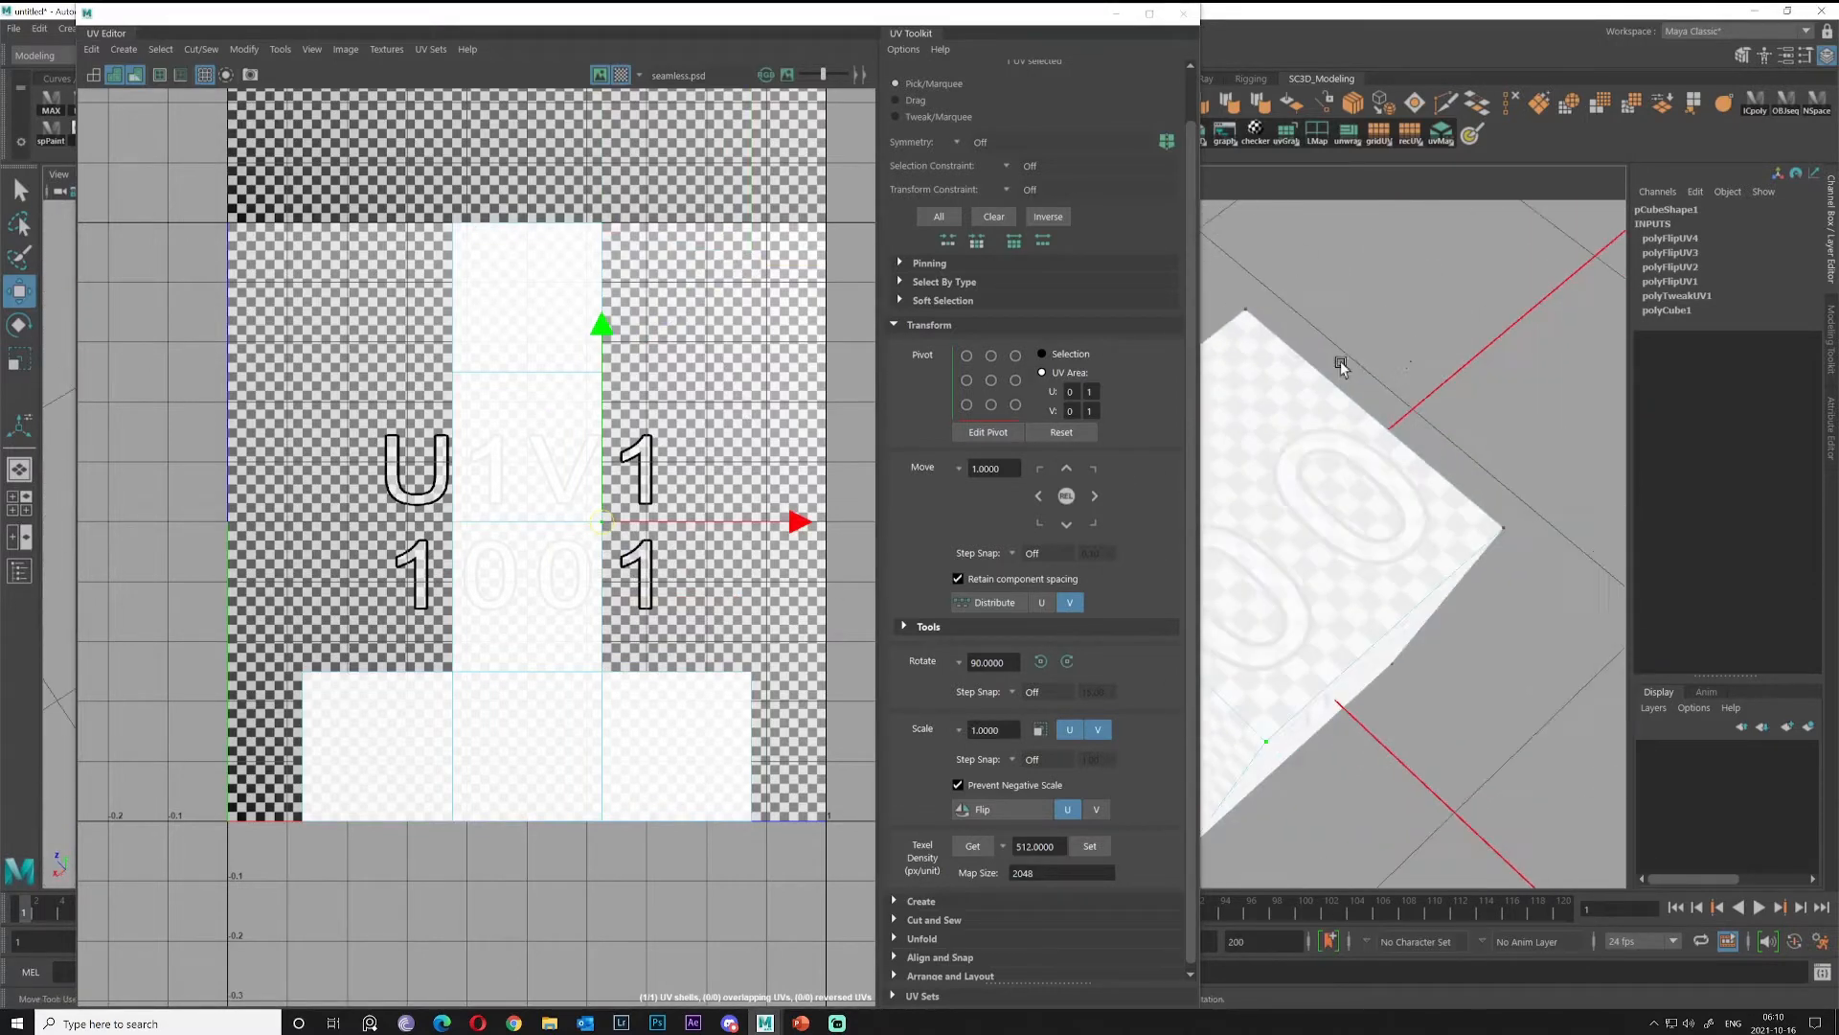
drag(1199, 409, 1054, 426)
alt+middle_drag(1300, 476, 1306, 451)
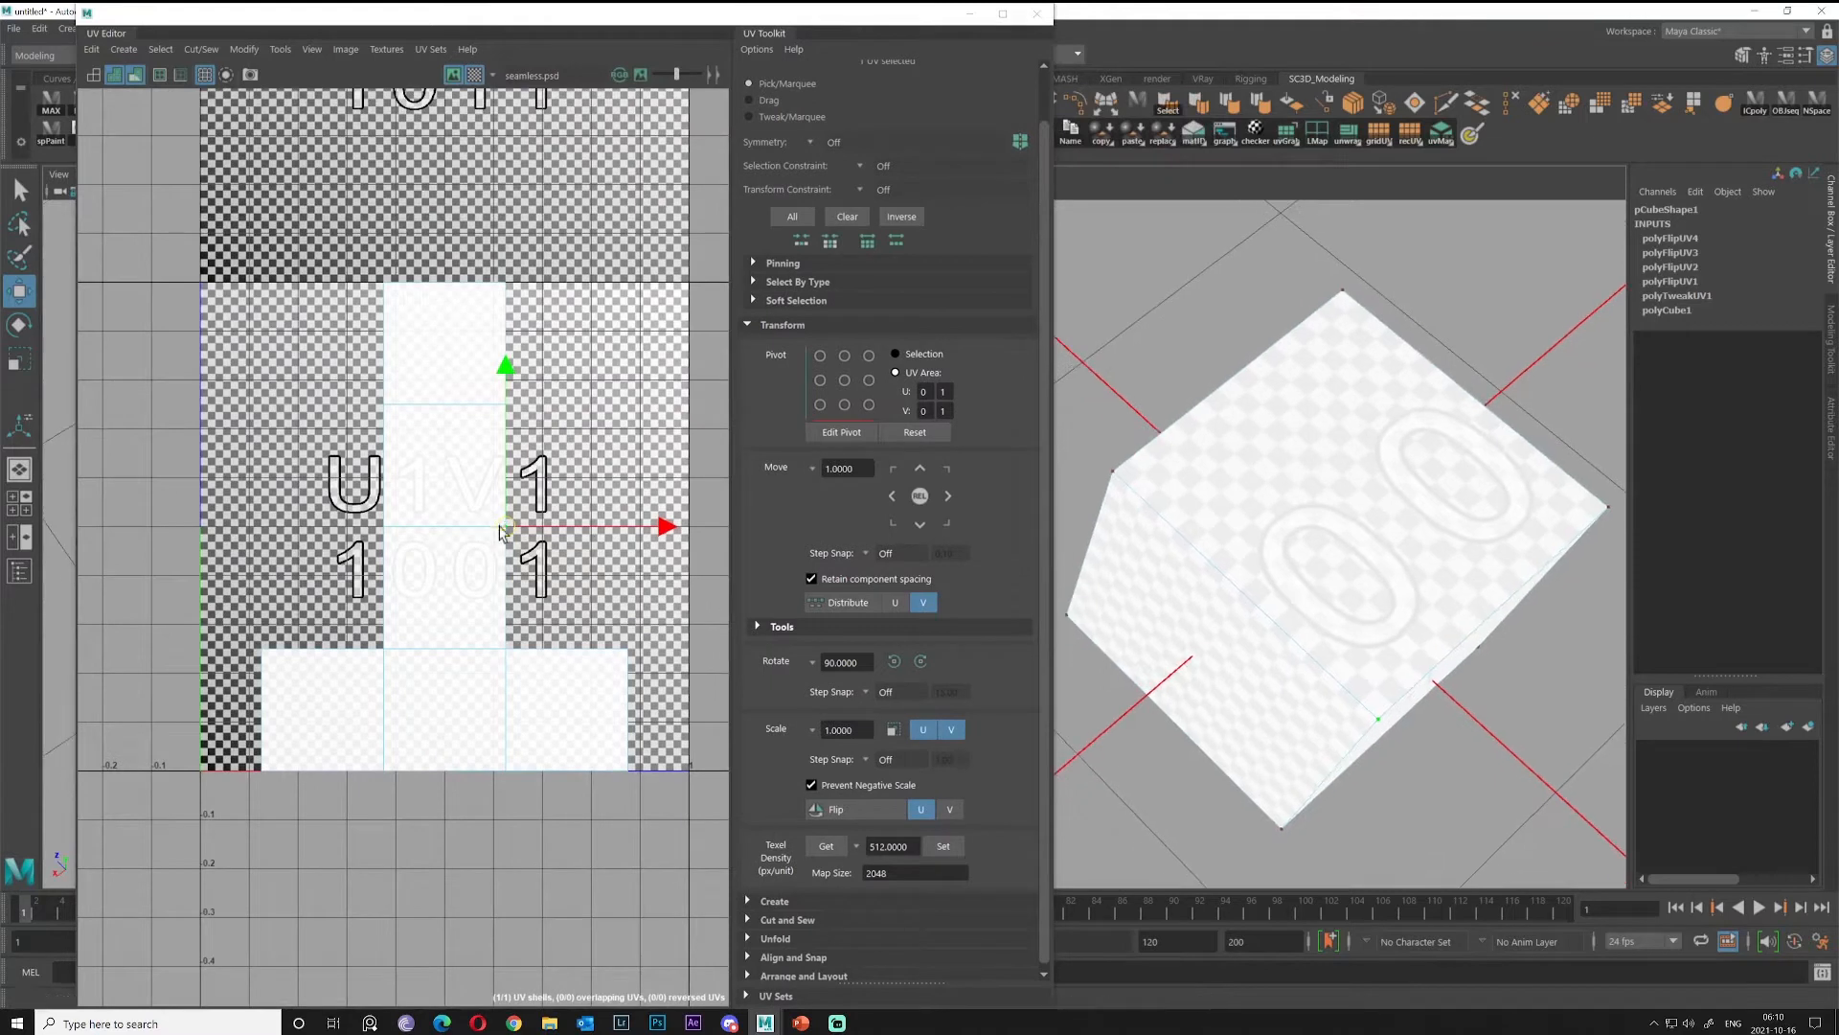
Move the selected UV outward along U to show the distortion colours, and bring it back to the shell's edge.
drag(614, 533, 680, 533)
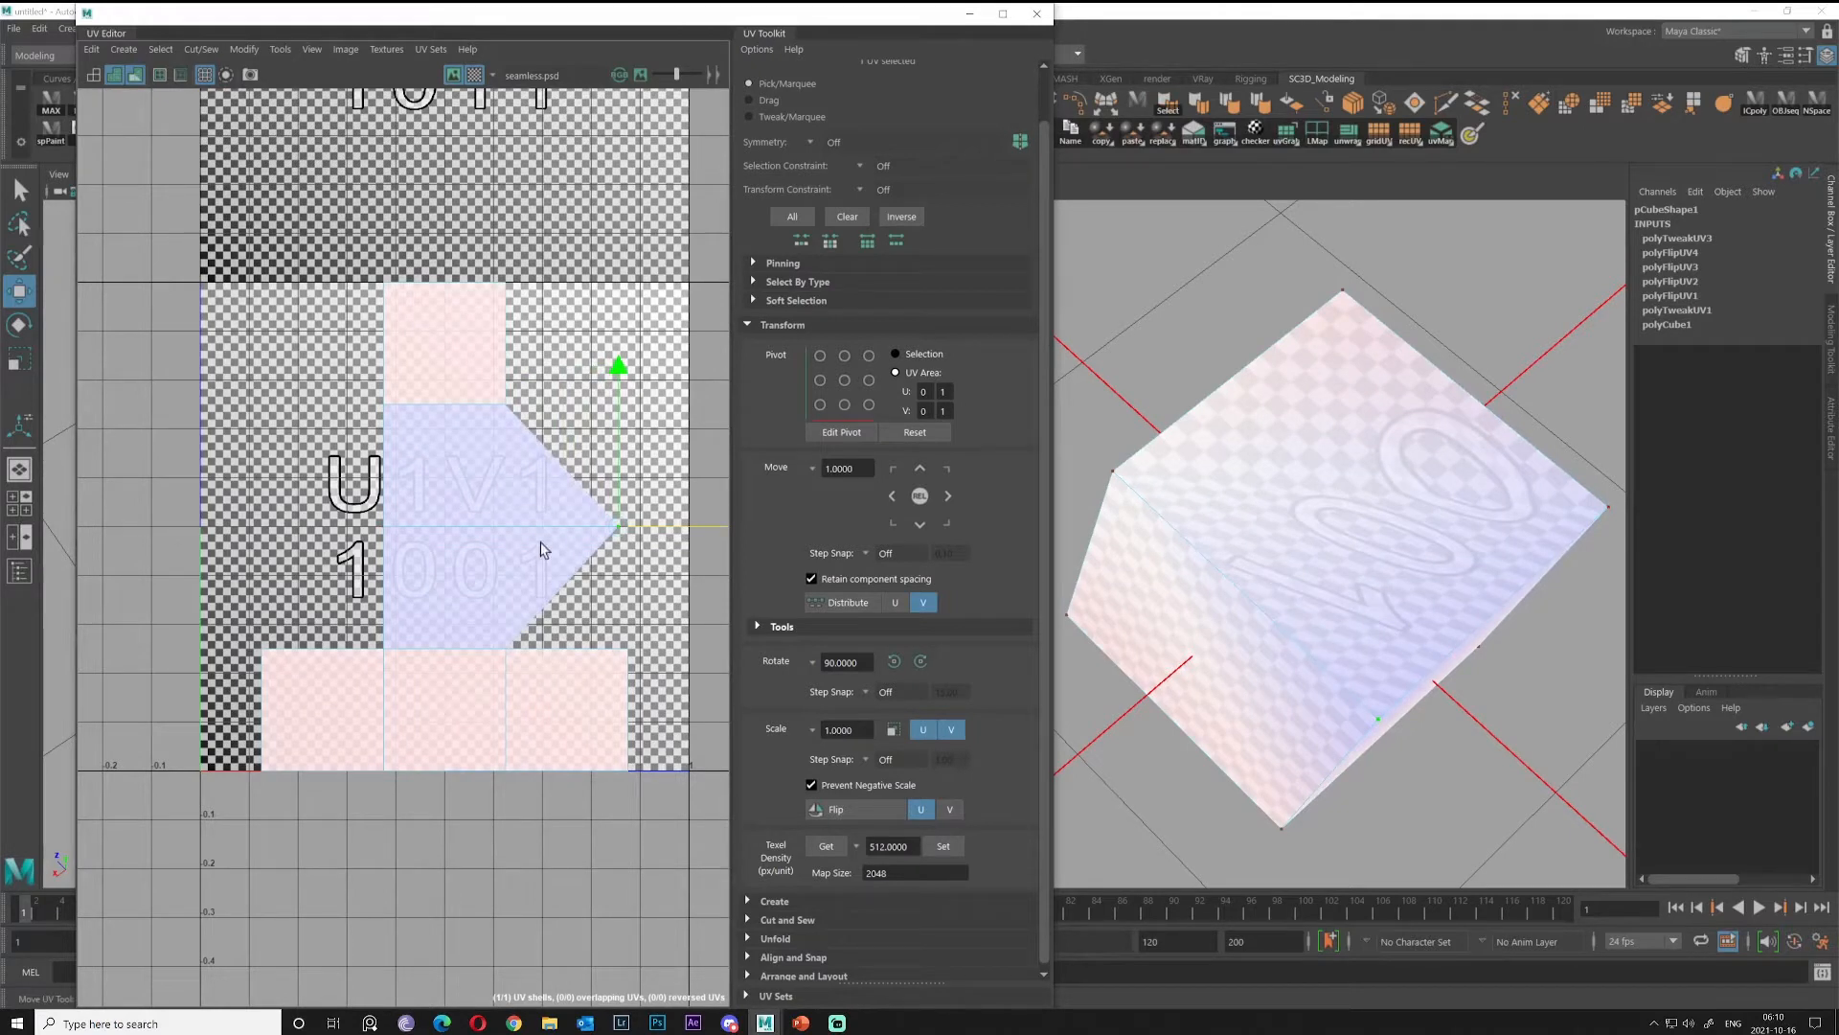
click(676, 529)
mouse_move(663, 528)
middle_down()
mouse_move(720, 528)
mouse_move(602, 539)
mouse_move(672, 542)
middle_up()
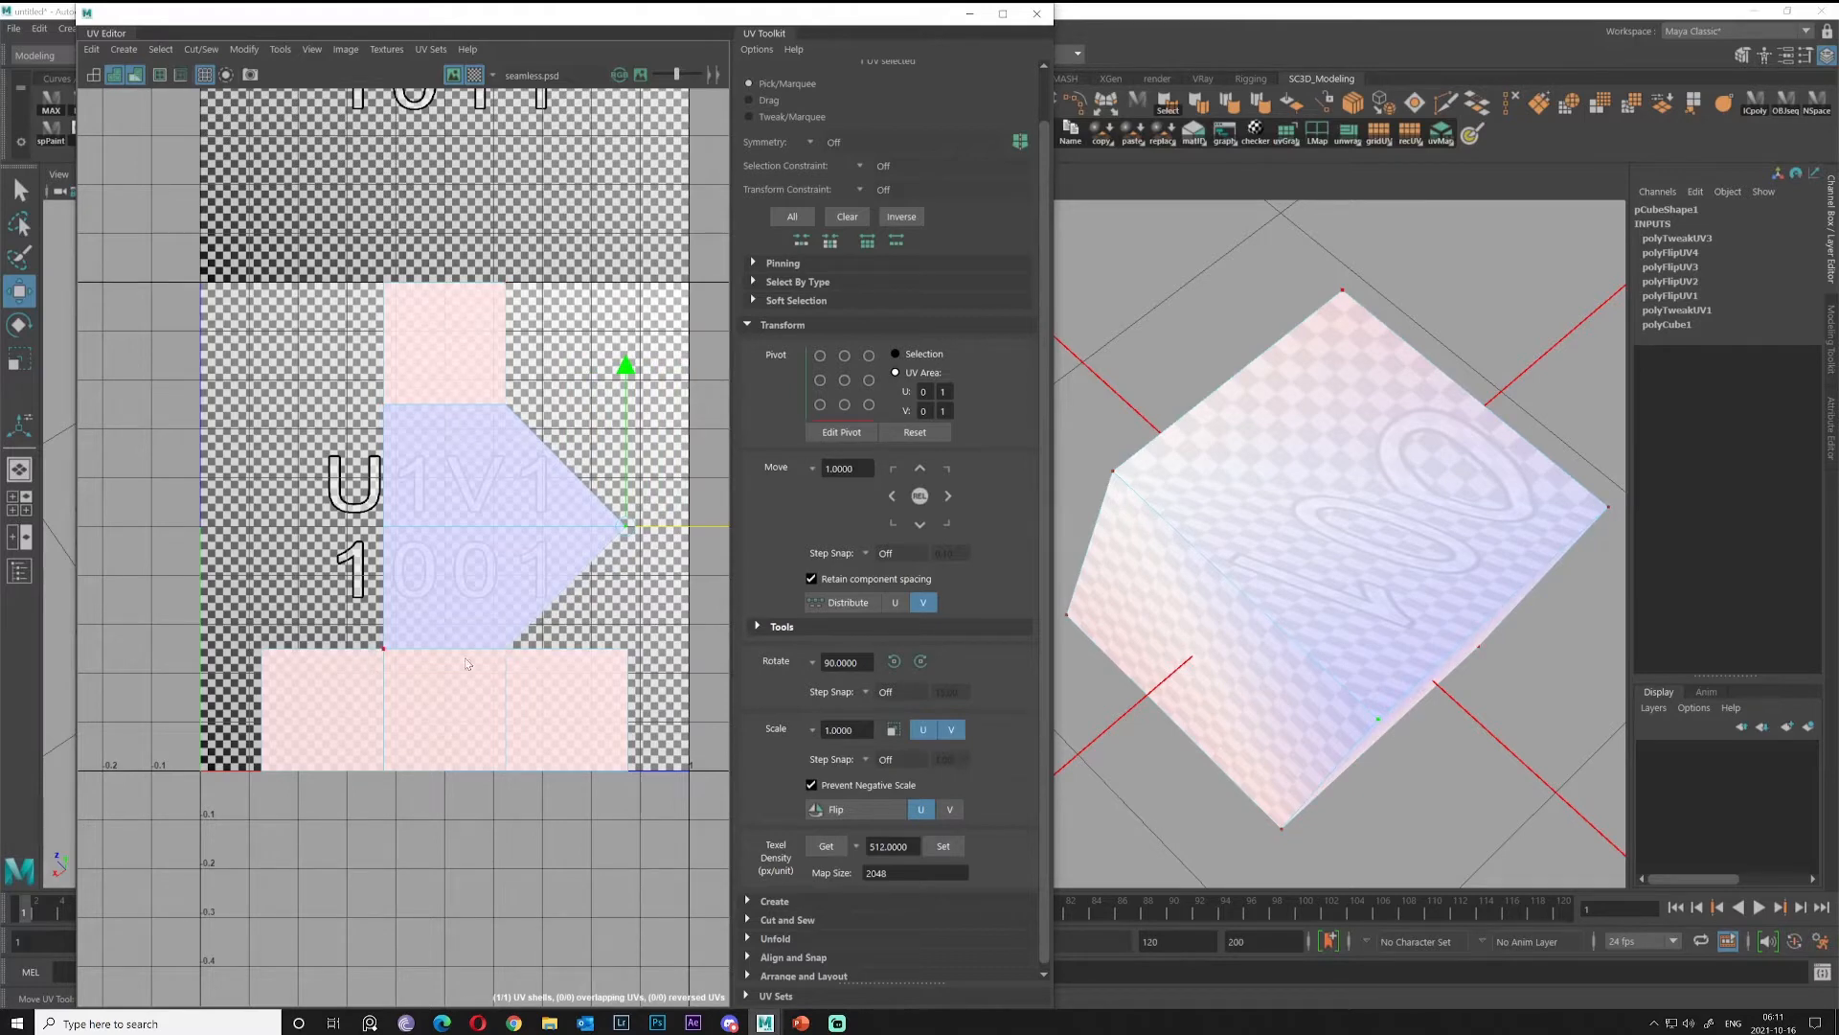
drag(672, 529, 552, 530)
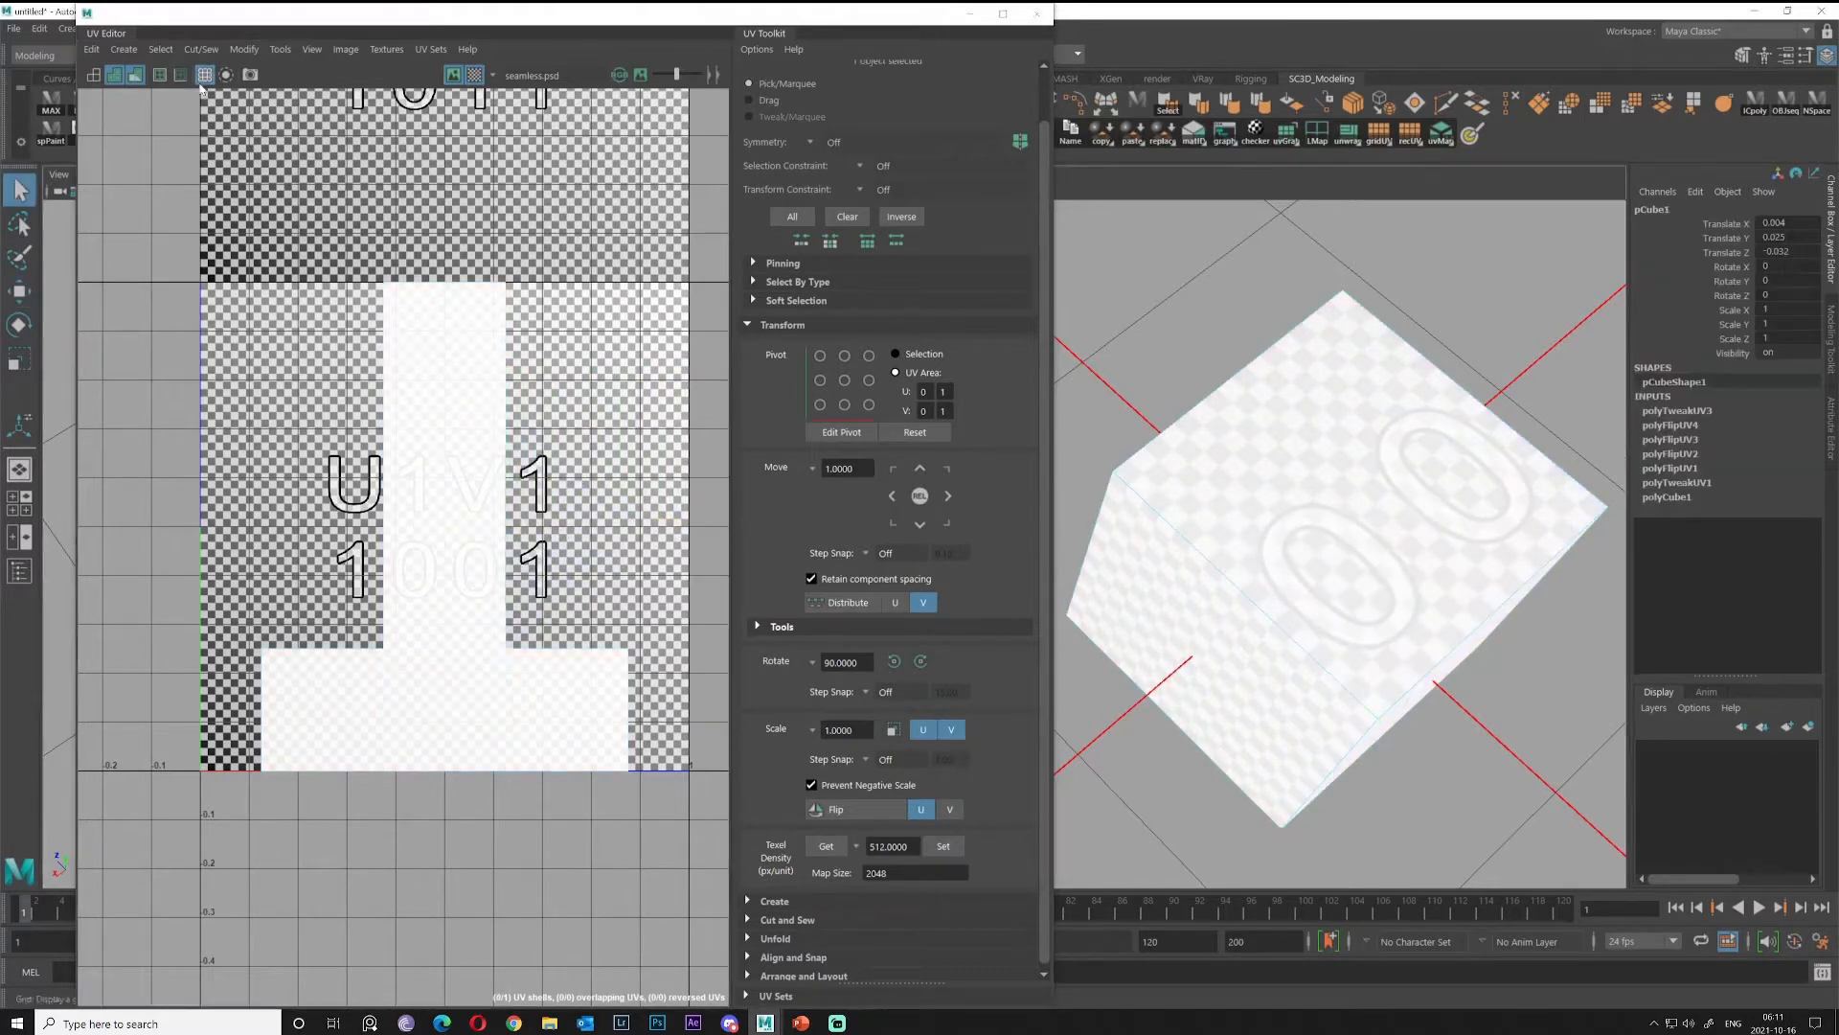
Turn off the texture image, the checker map and the distortion shading.
click(455, 76)
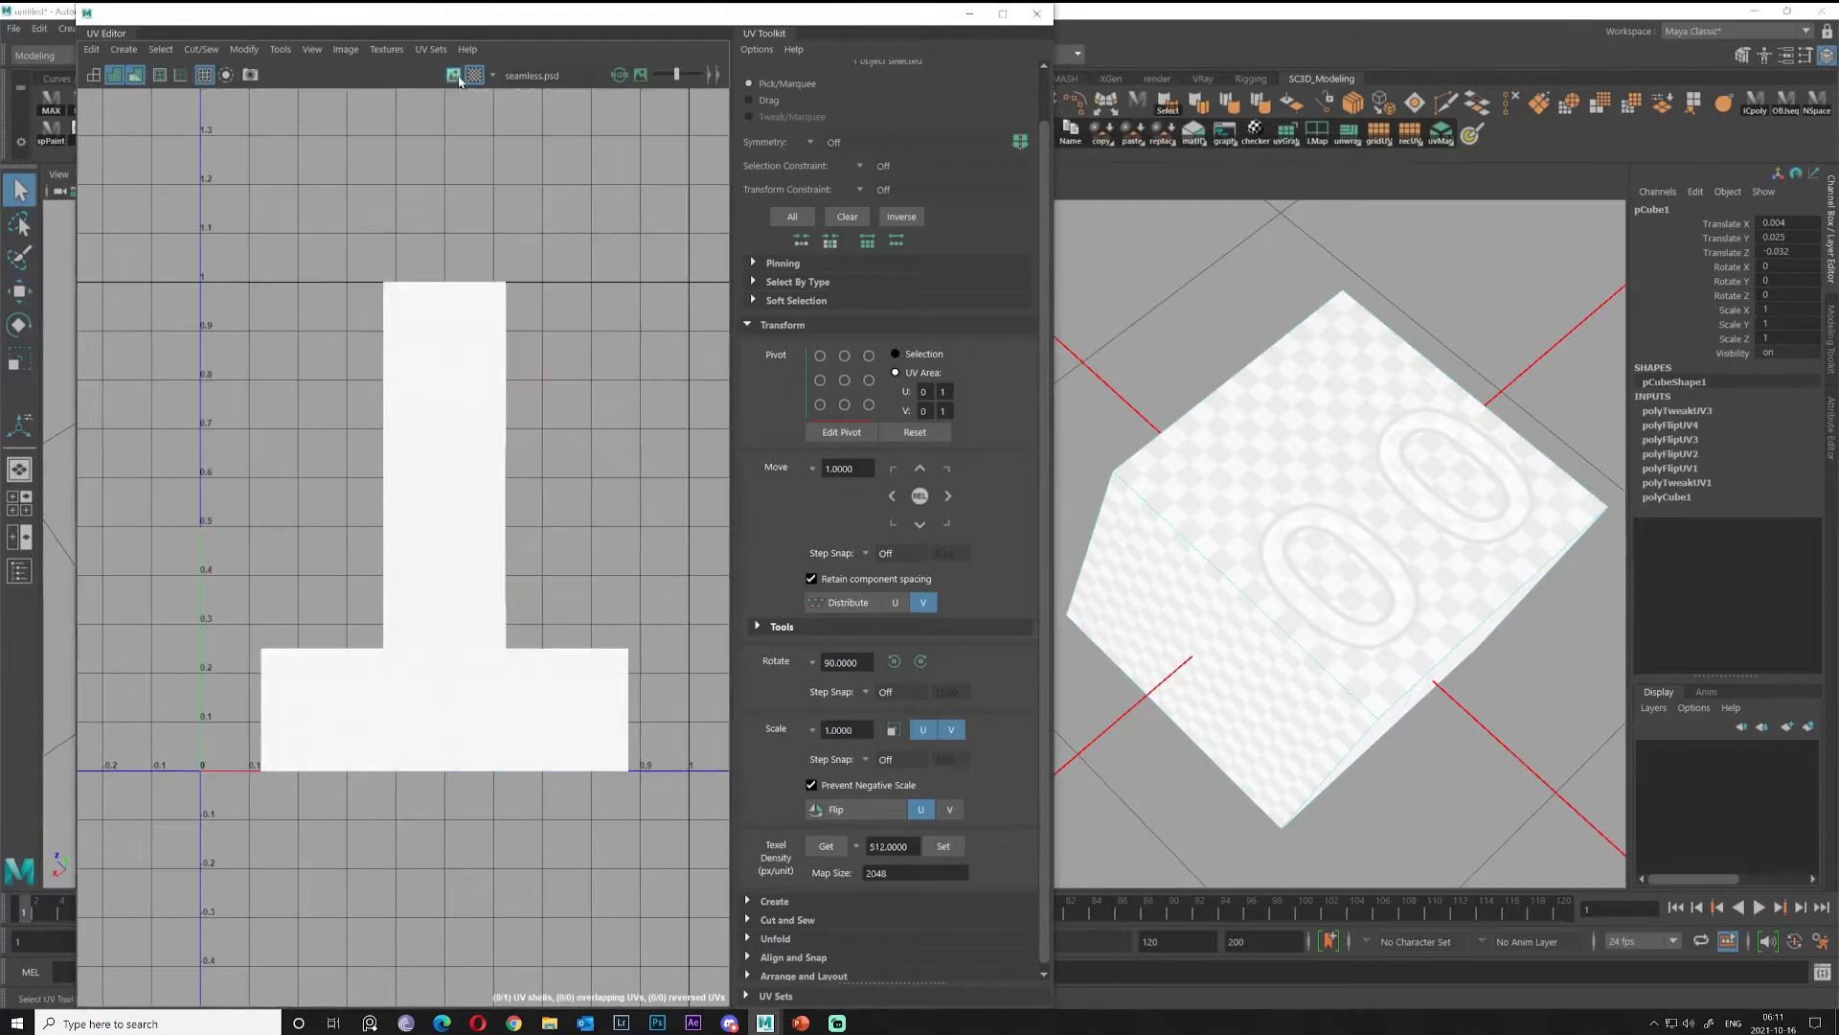
click(473, 76)
click(132, 77)
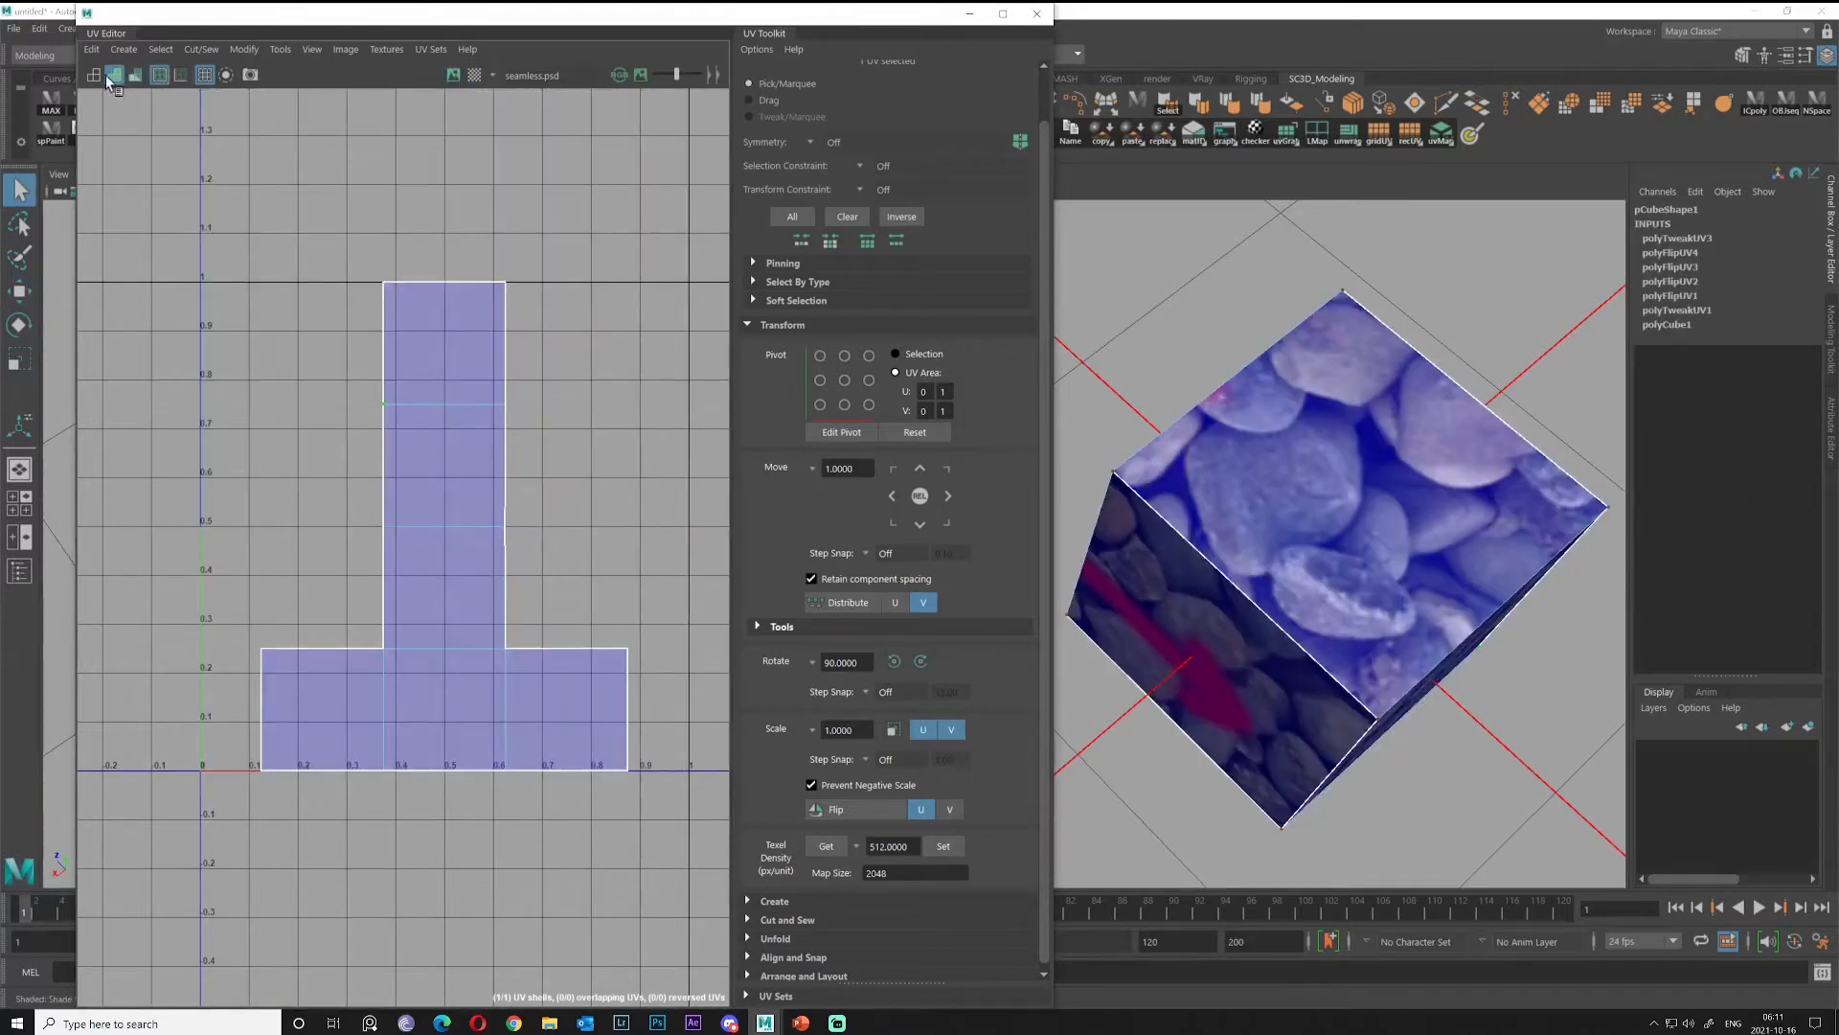
Toggle the texture border display on the UV shell several times and turn on shell border colouring.
click(158, 75)
click(158, 75)
click(158, 76)
click(158, 75)
click(159, 77)
click(159, 77)
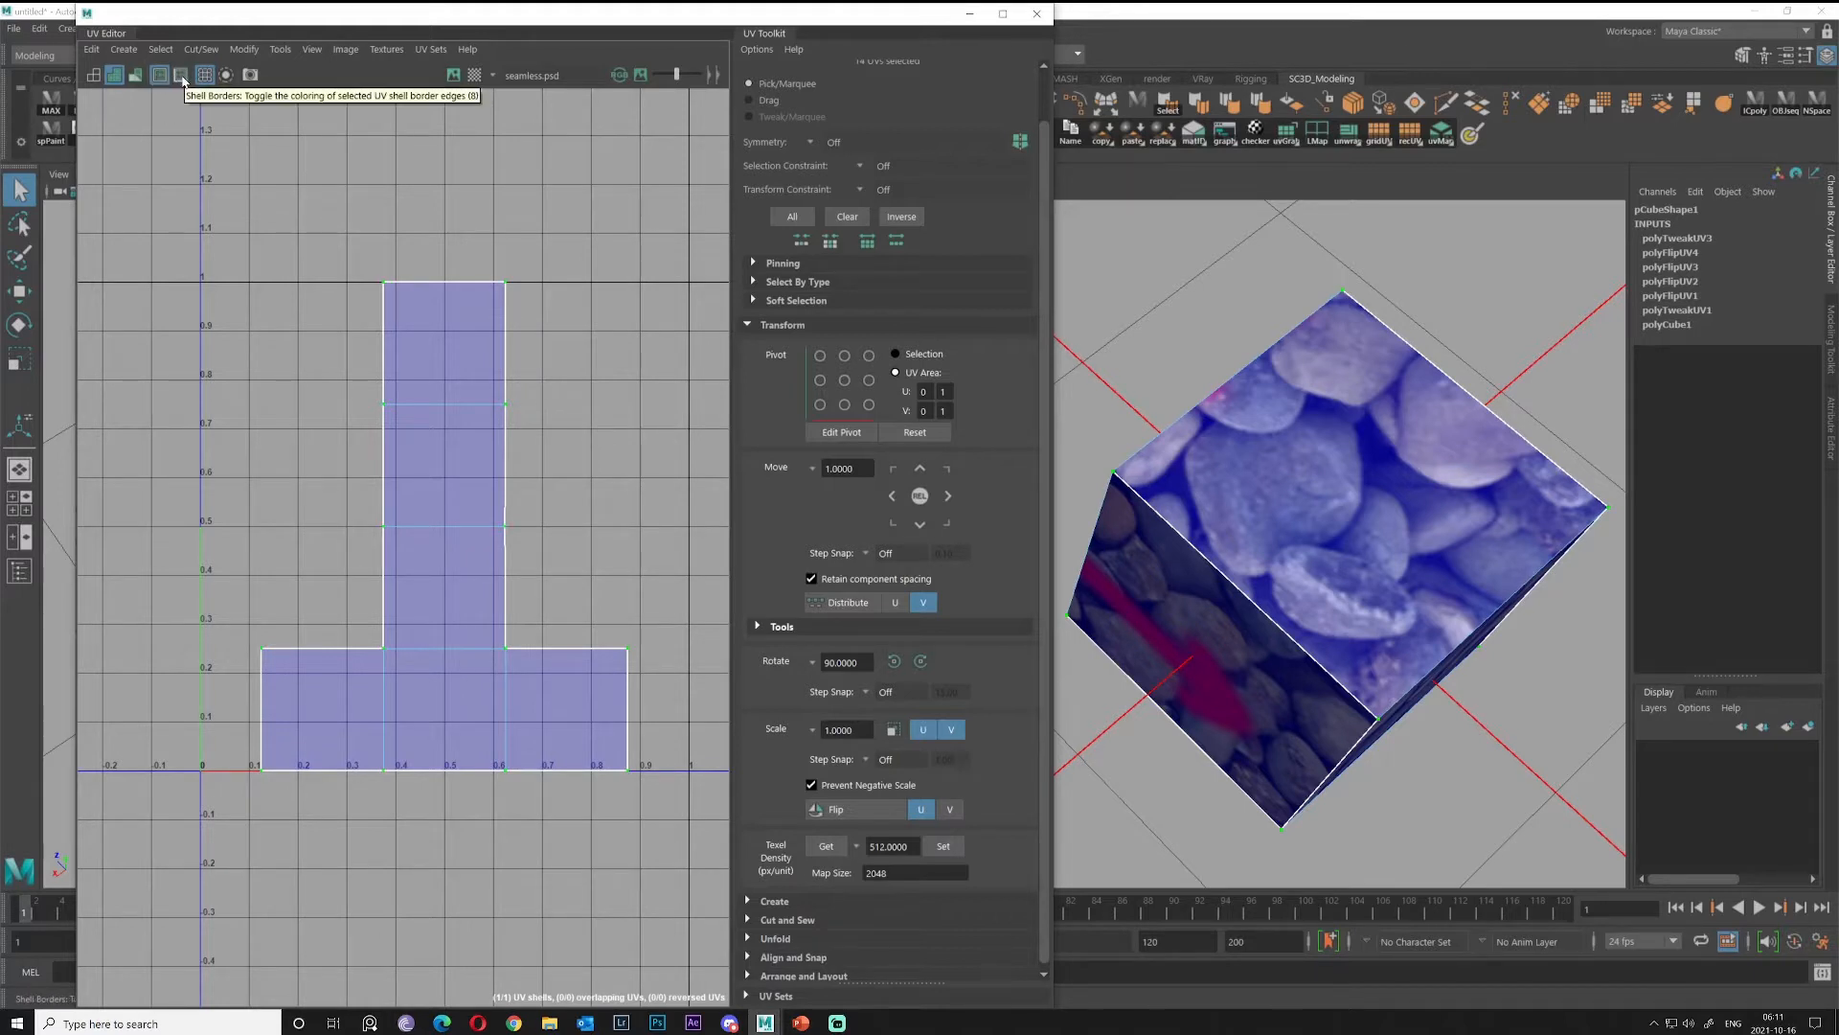
click(182, 78)
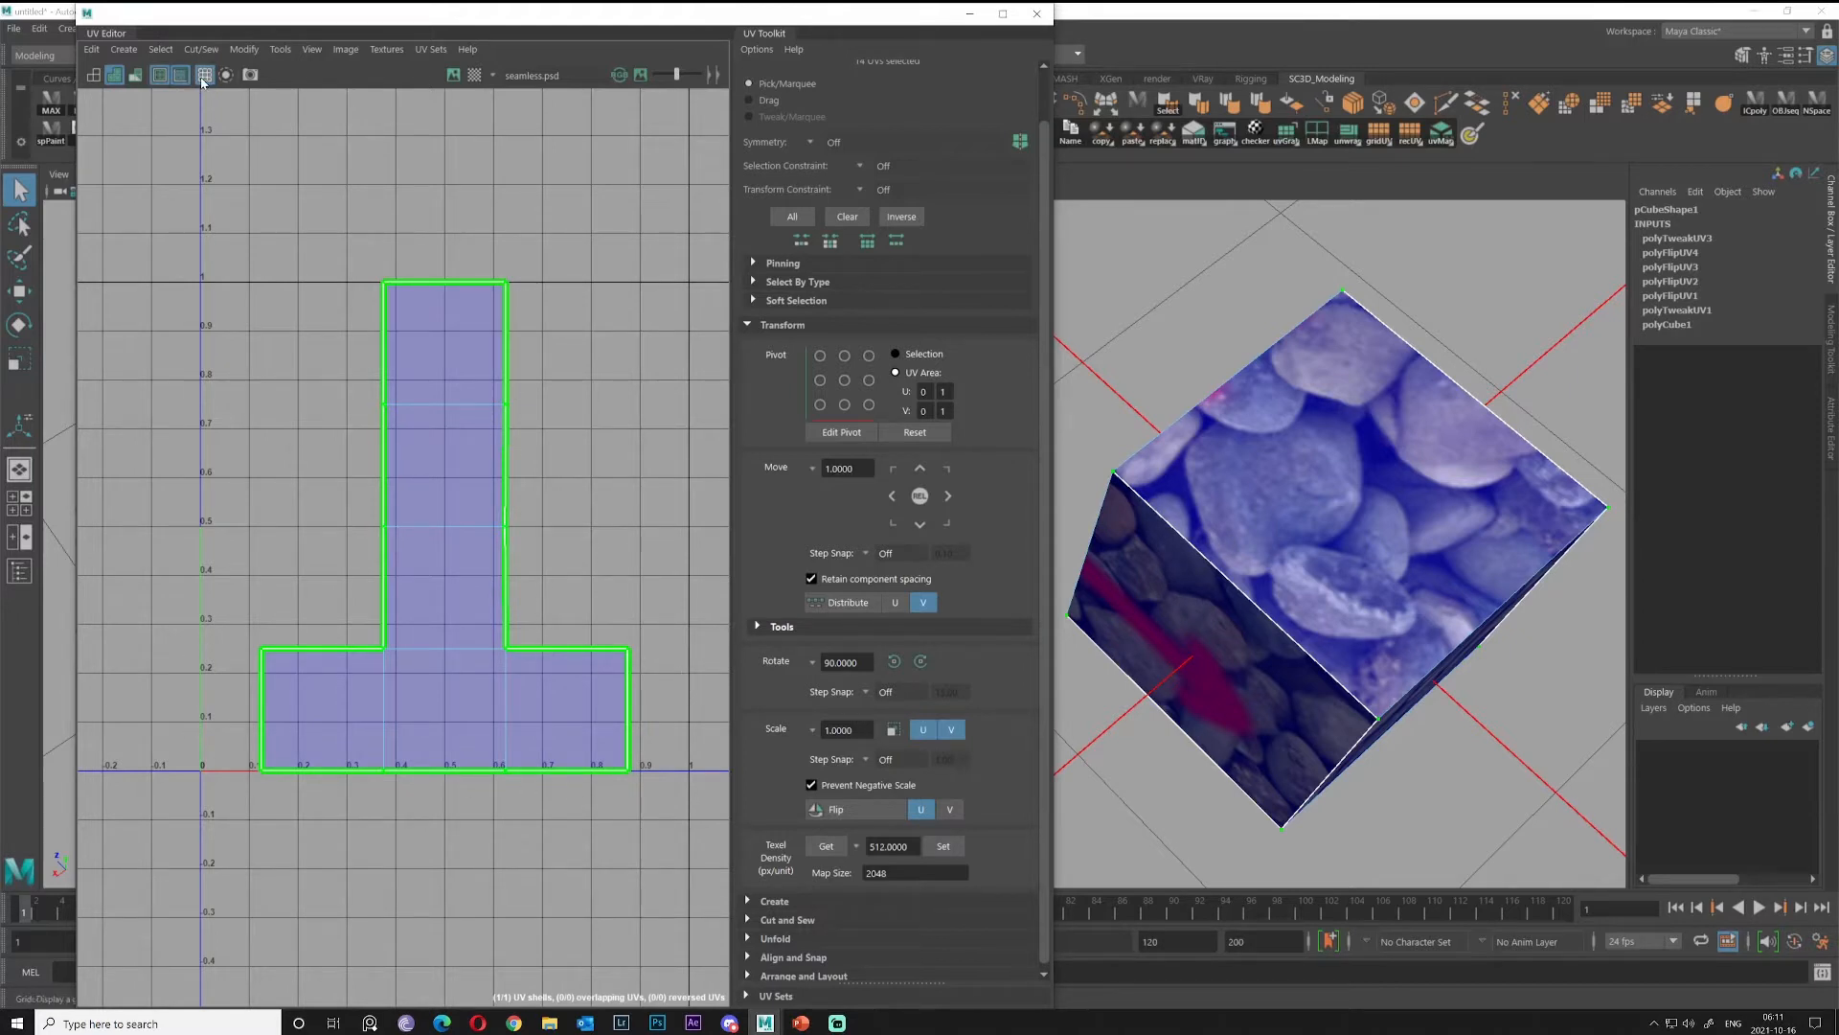
Turn off the shell borders and texture borders, and toggle the UV grid off and back on.
click(201, 79)
click(180, 77)
click(161, 78)
click(205, 79)
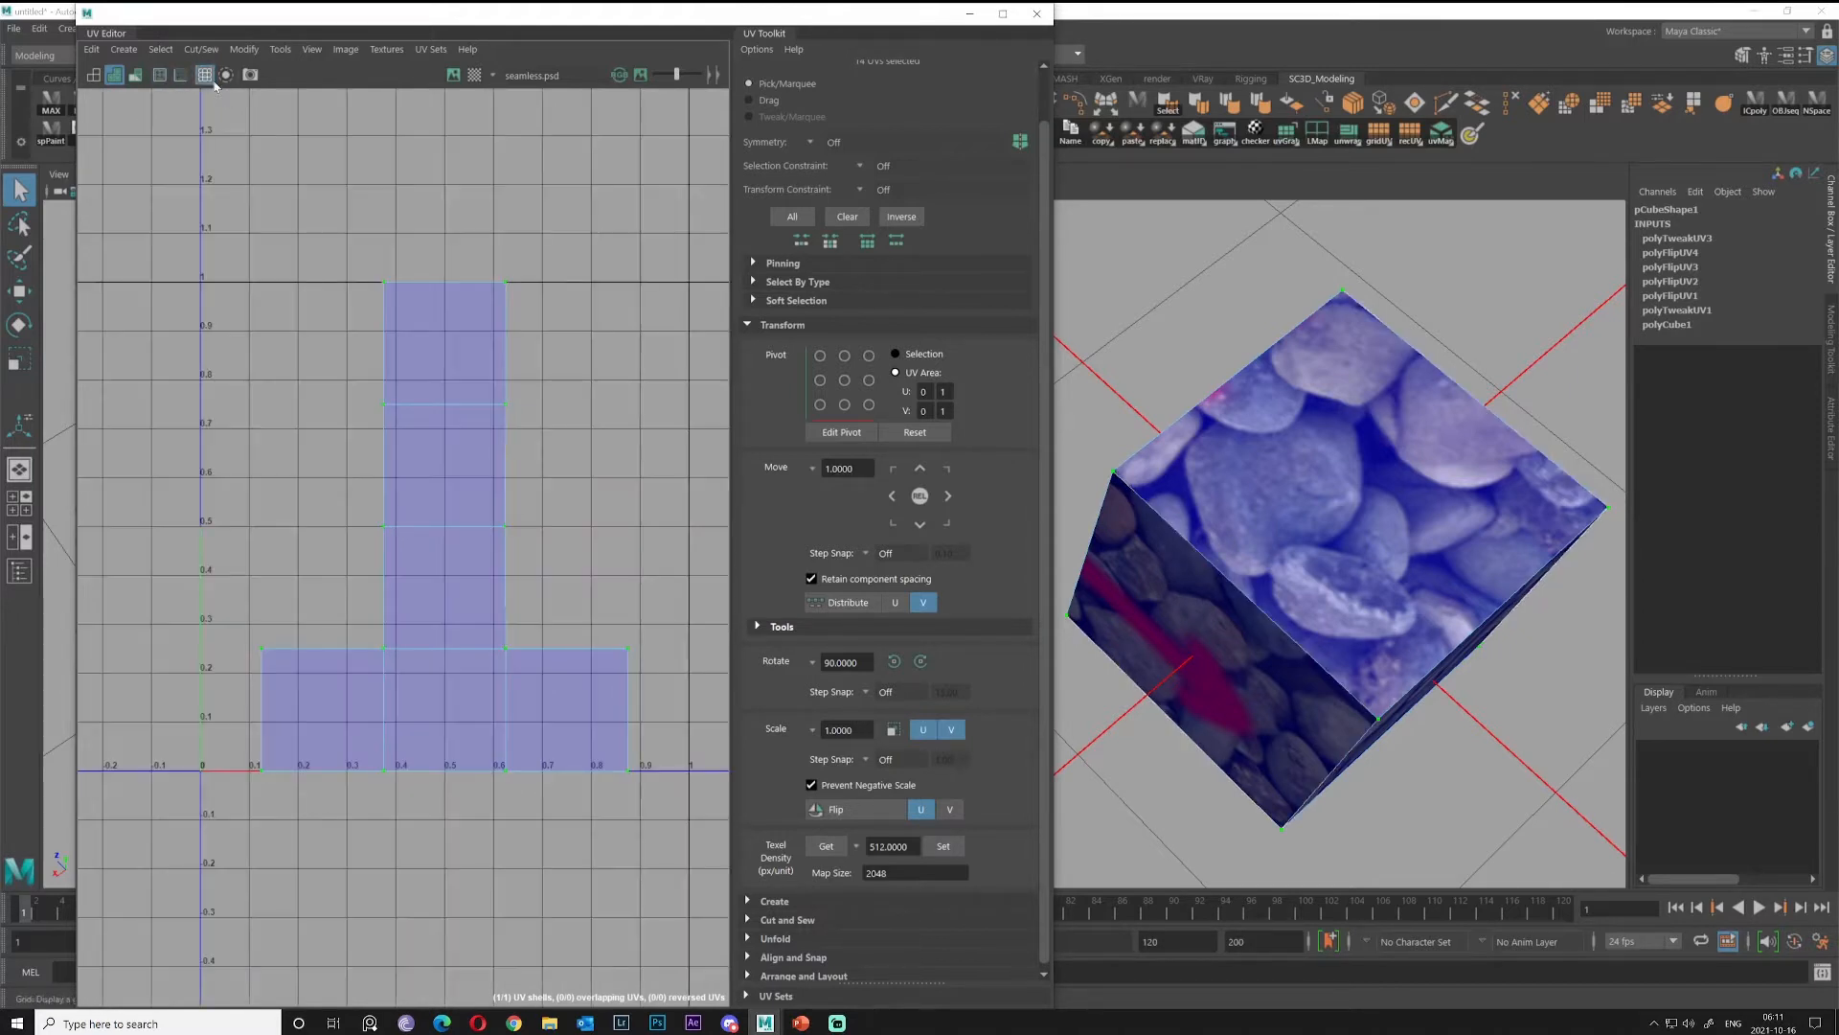
Examine the UV grid around the first cube's shell at different zoom levels.
scroll(383, 402, down, 2)
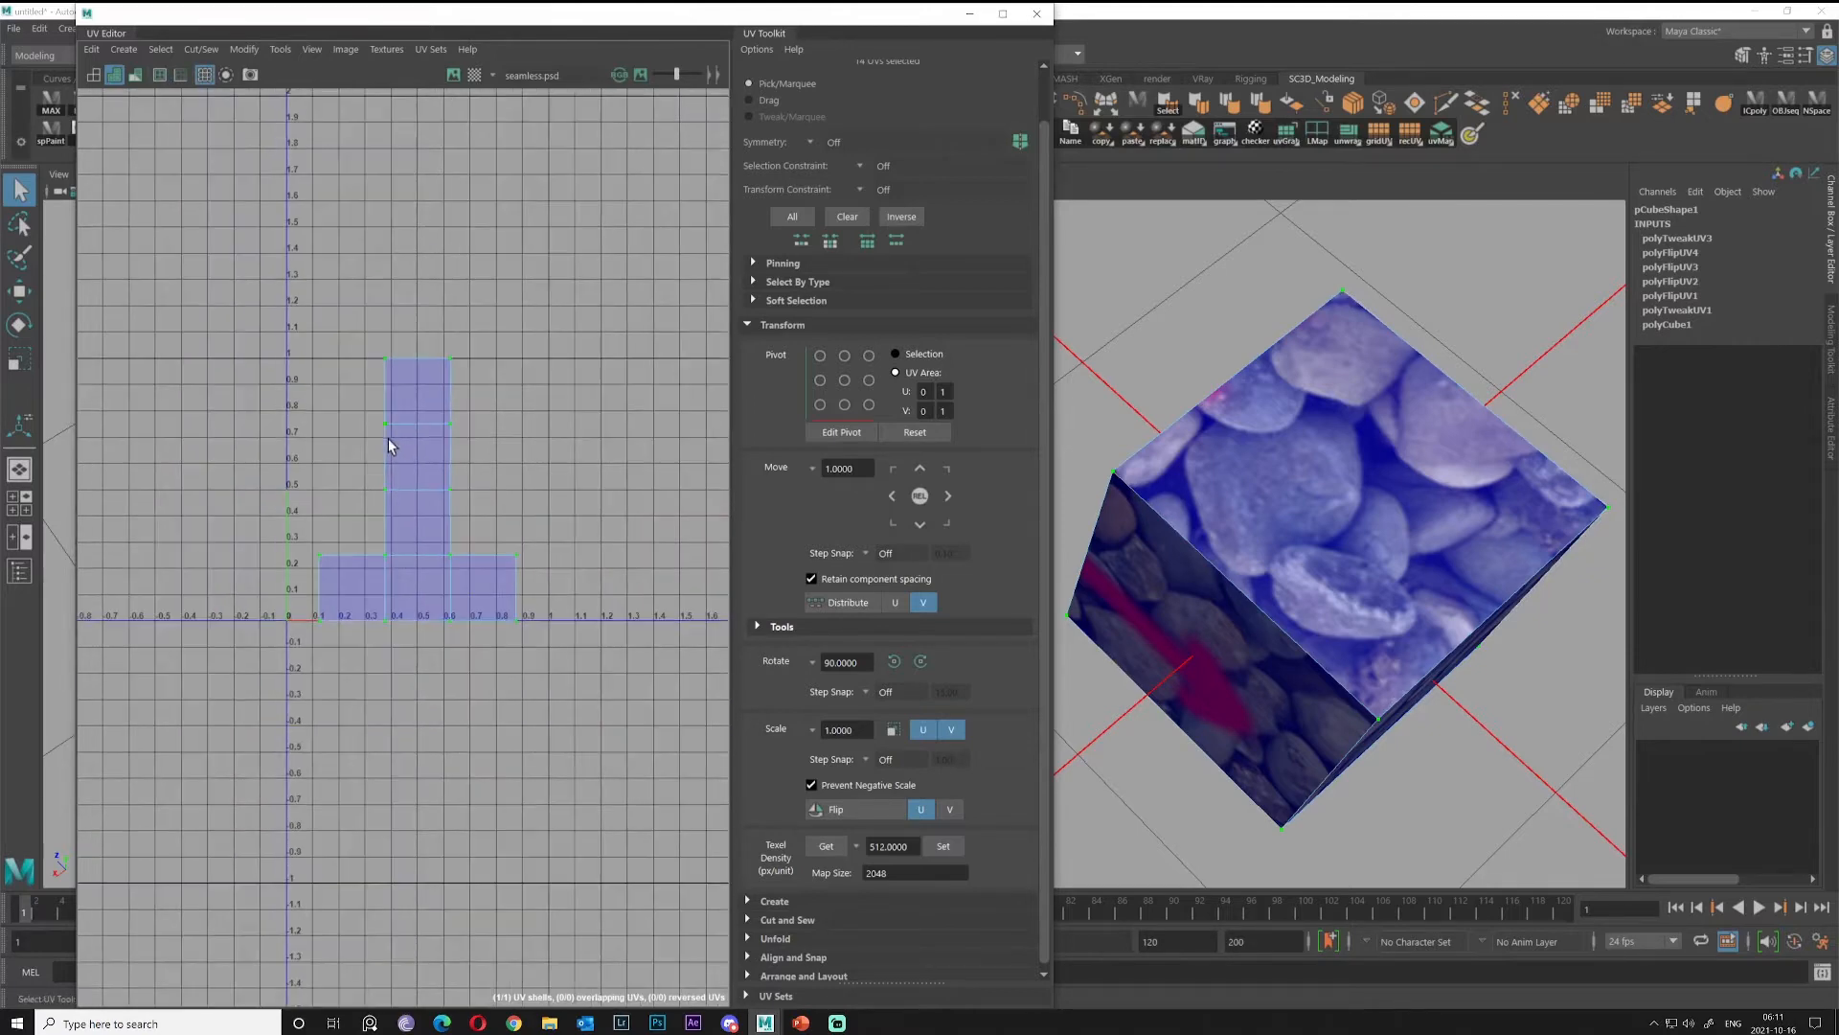
scroll(378, 435, down, 2)
alt+middle_drag(346, 442, 314, 423)
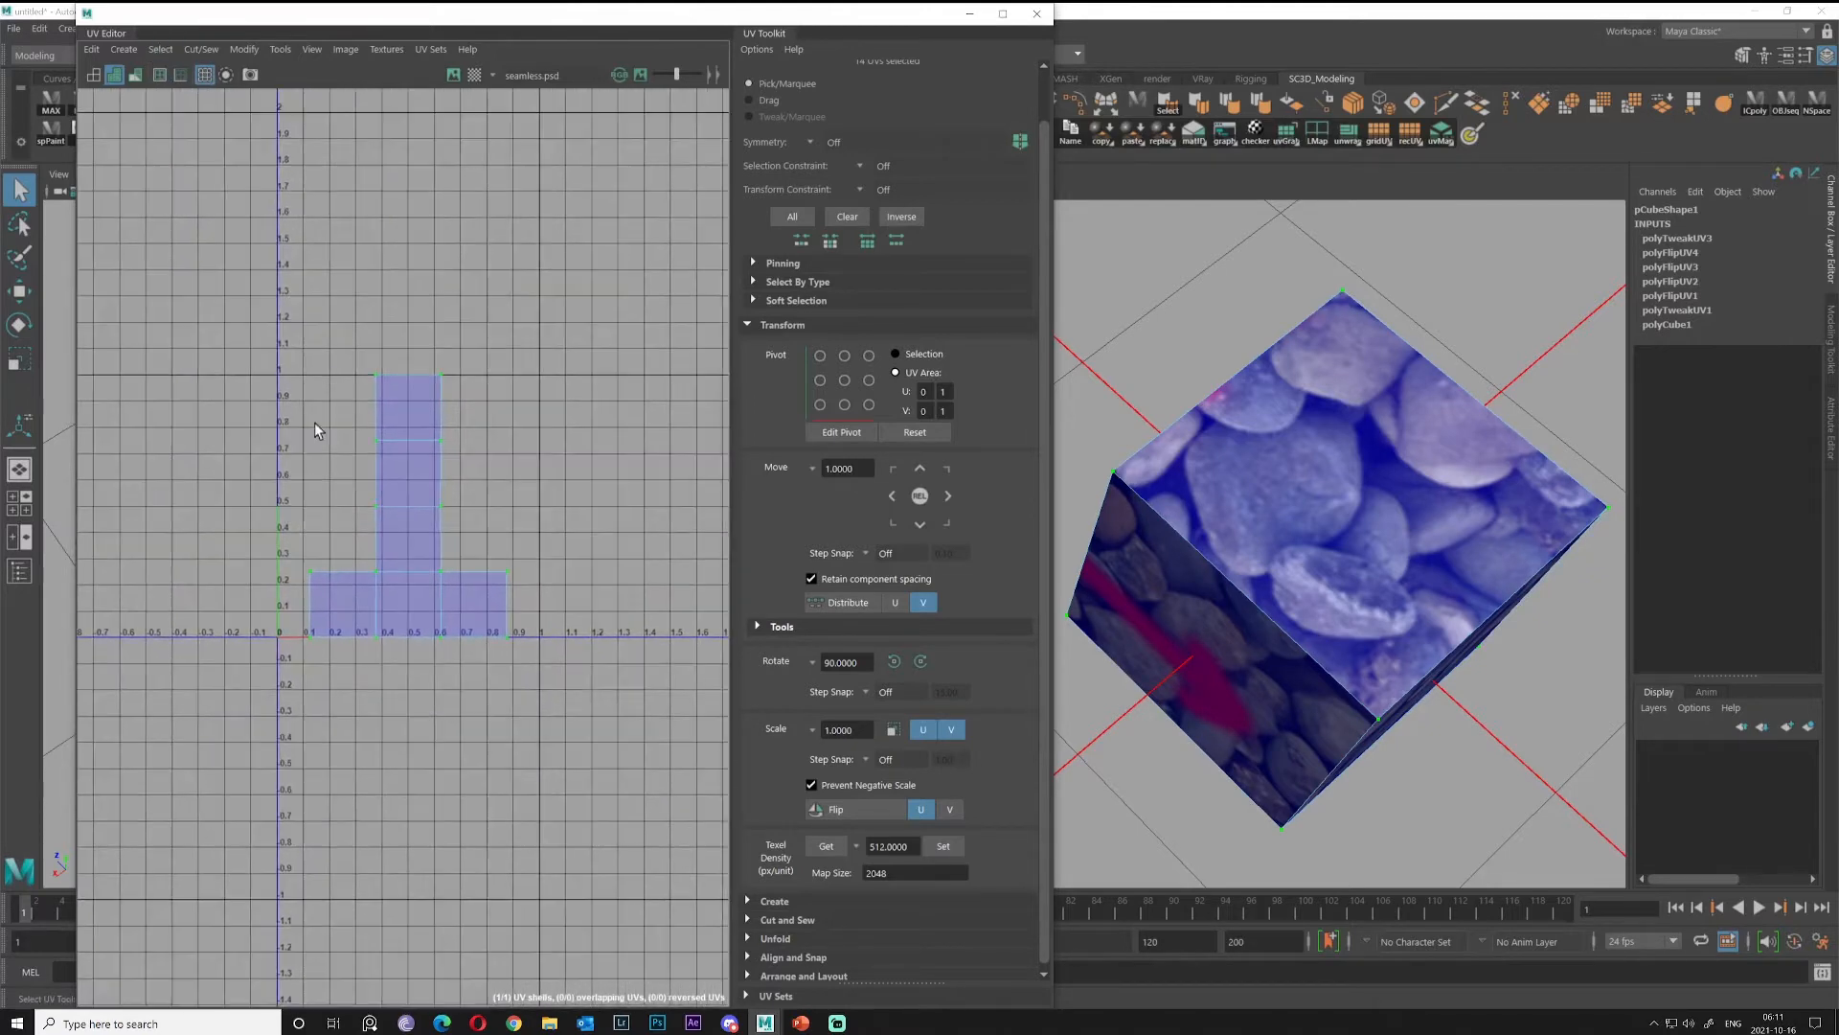
scroll(314, 423, up, 1)
scroll(1280, 513, down, 3)
scroll(1280, 514, down, 3)
Bring both cubes into view in the viewport and switch the first cube back to object mode.
alt+middle_drag(1341, 541, 1450, 575)
alt+drag(1449, 575, 1281, 600)
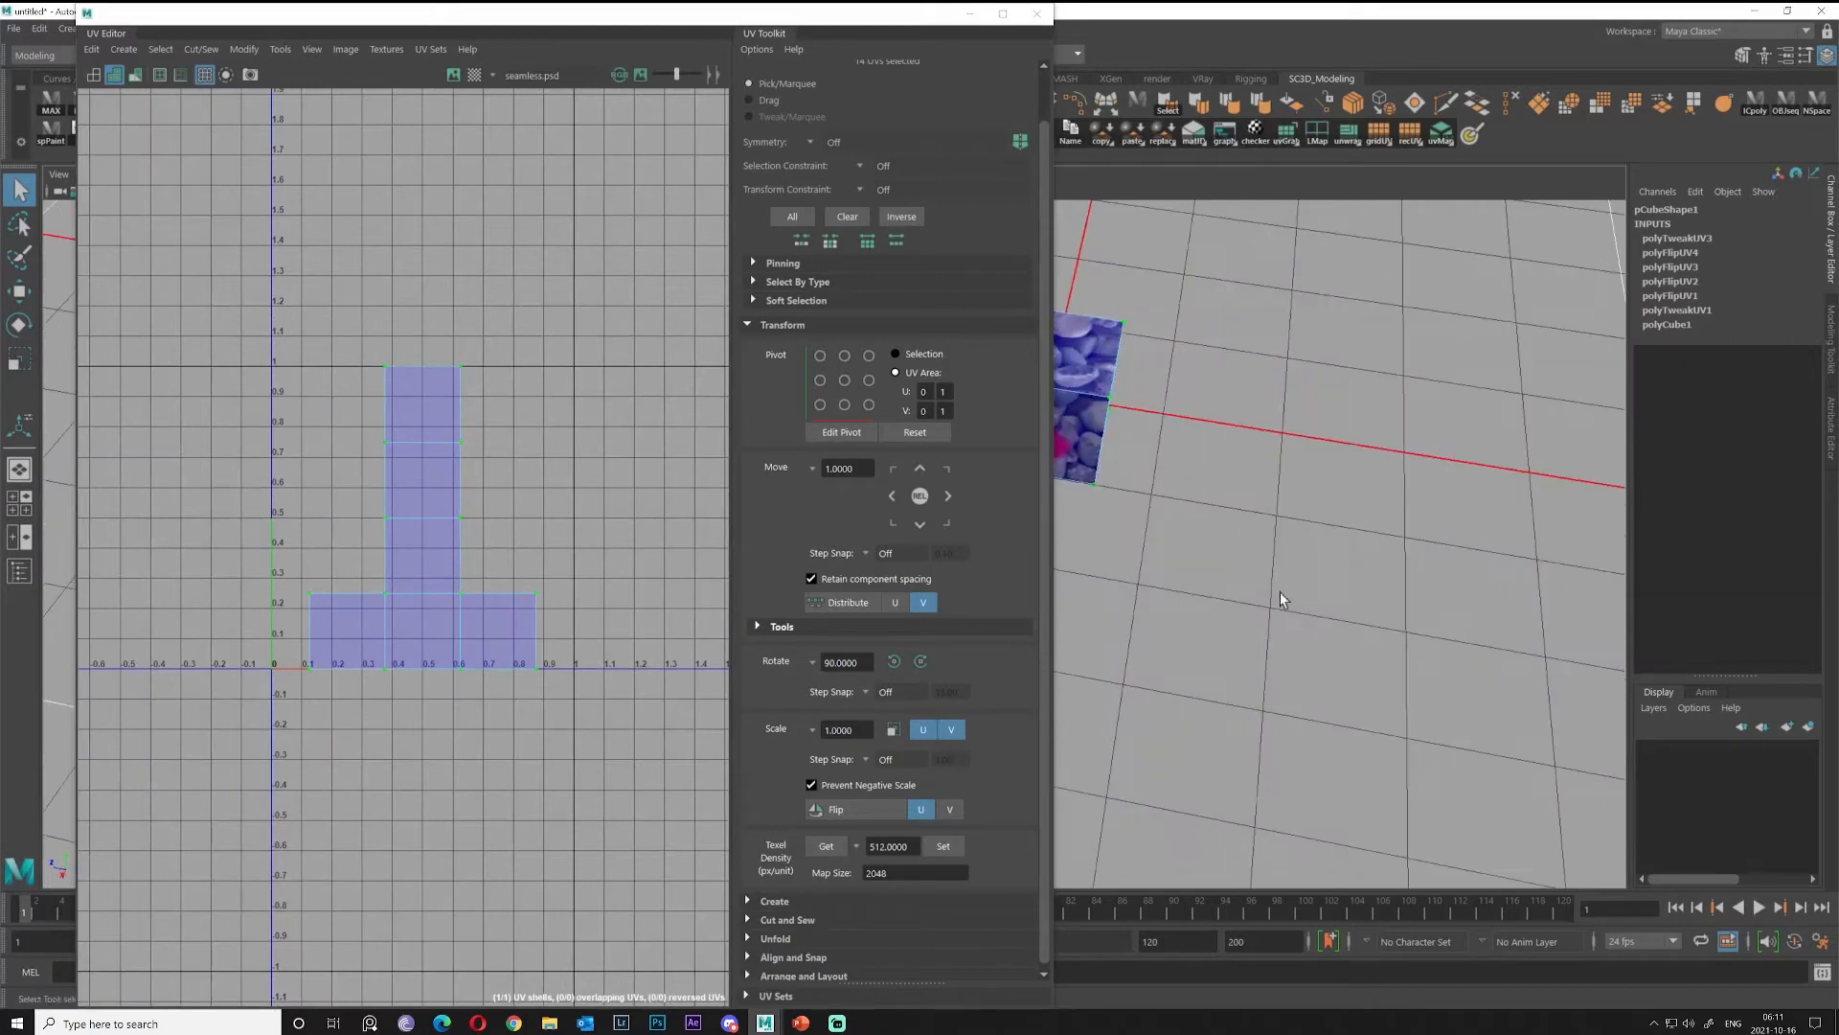
alt+middle_drag(1130, 507, 1397, 349)
alt+drag(1245, 422, 1383, 428)
alt+middle_drag(1383, 427, 1503, 627)
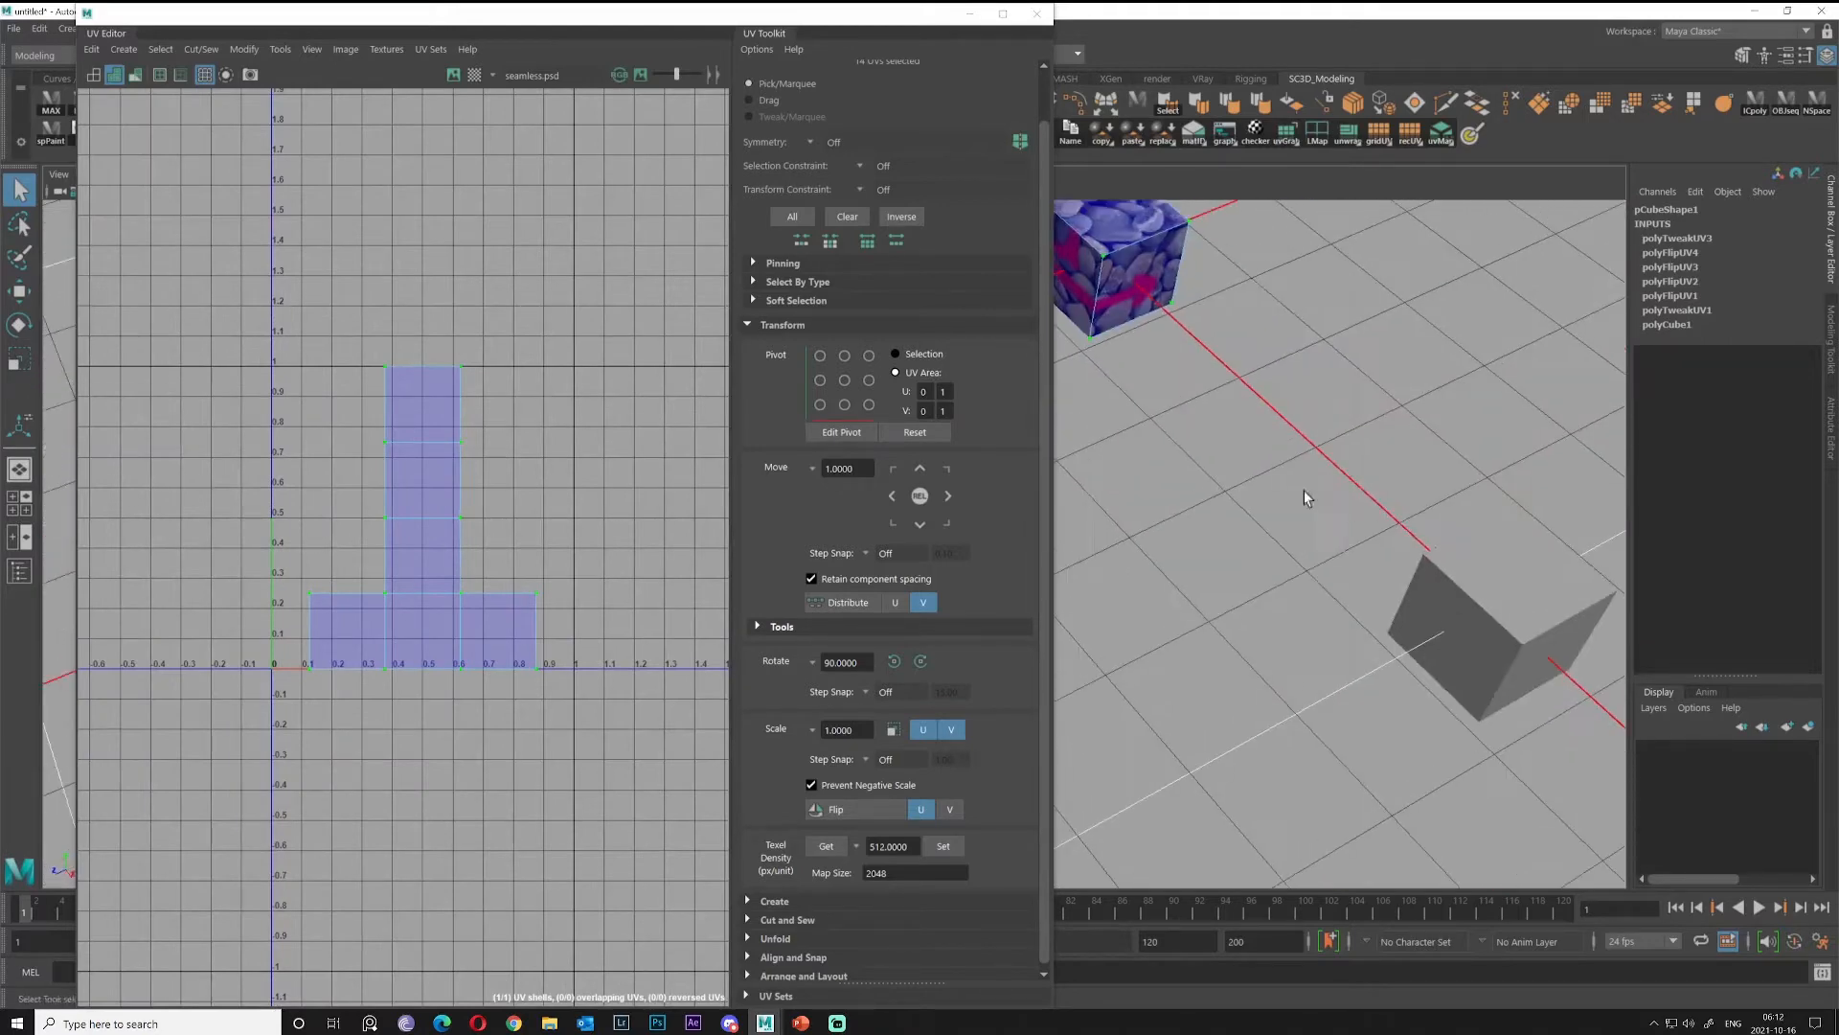
alt+drag(1246, 424, 1267, 444)
scroll(1268, 444, down, 2)
alt+middle_drag(1225, 443, 1366, 461)
right_drag(1260, 324, 1318, 293)
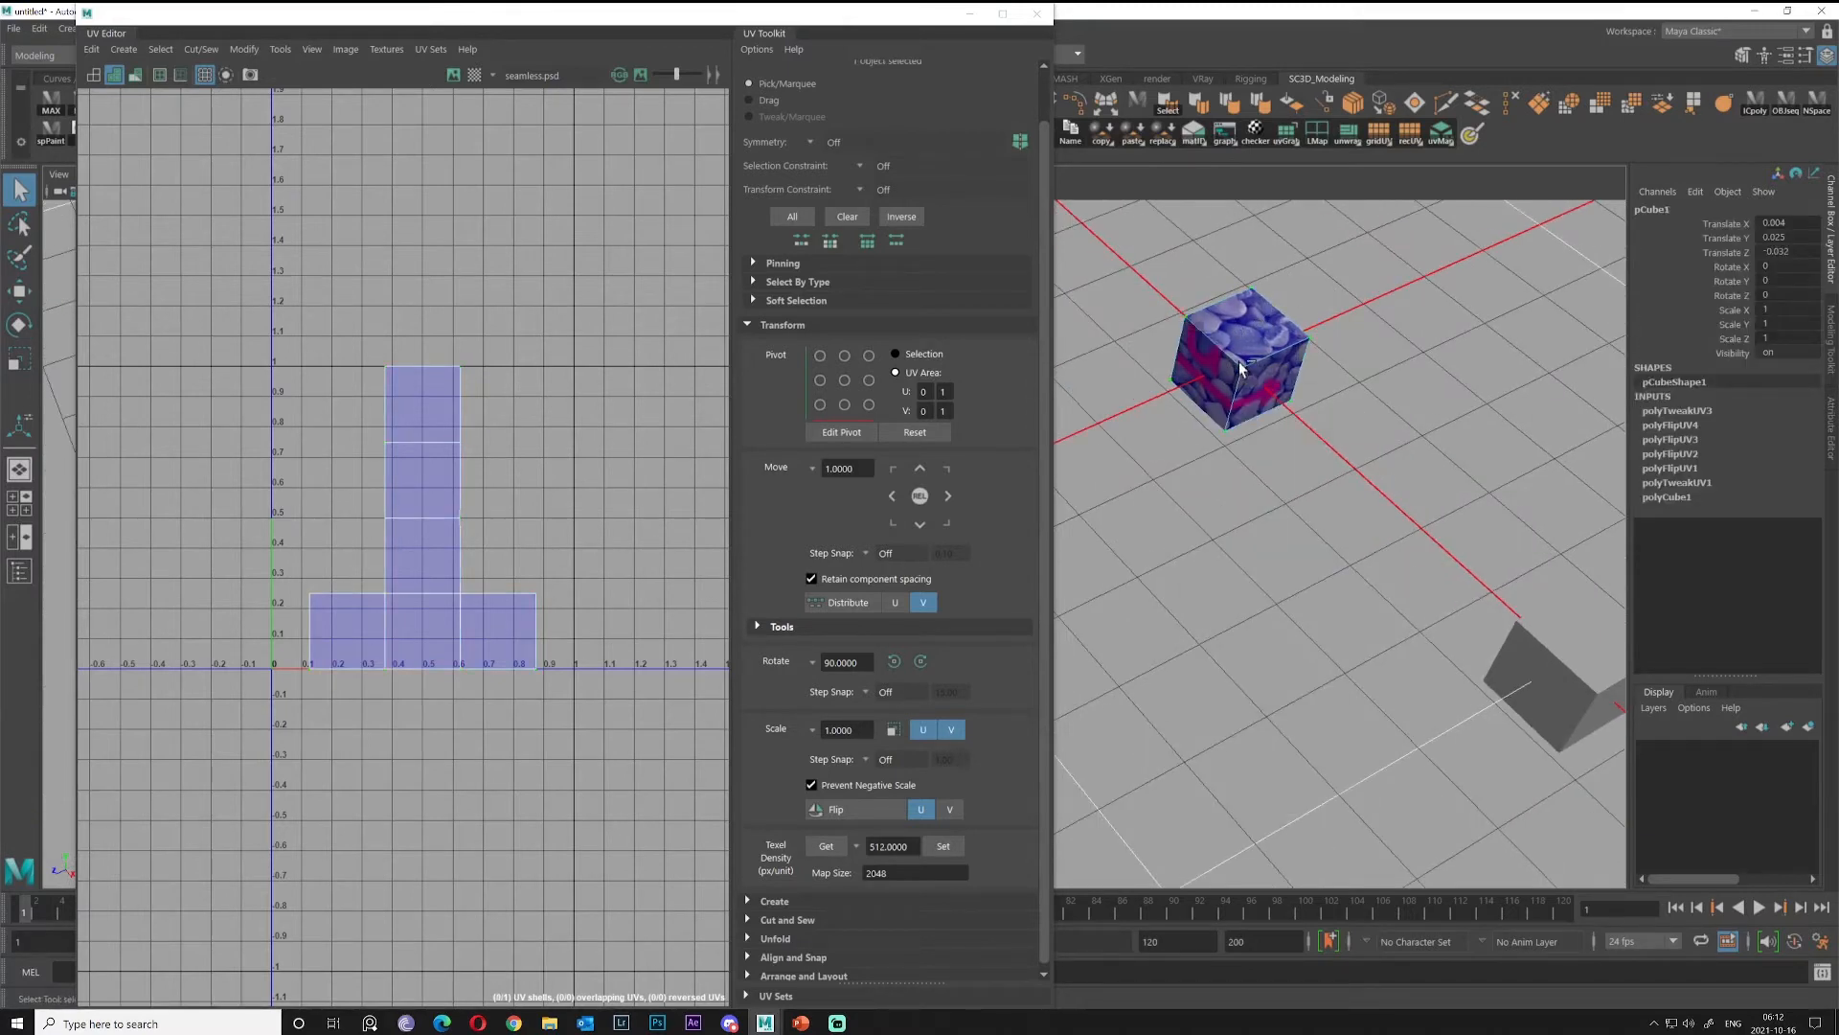
Toggle isolation of the first cube in the viewport on and off, and add the second cube to the selection.
key(ctrl+1)
key(ctrl+1)
alt+drag(1234, 523, 1371, 533)
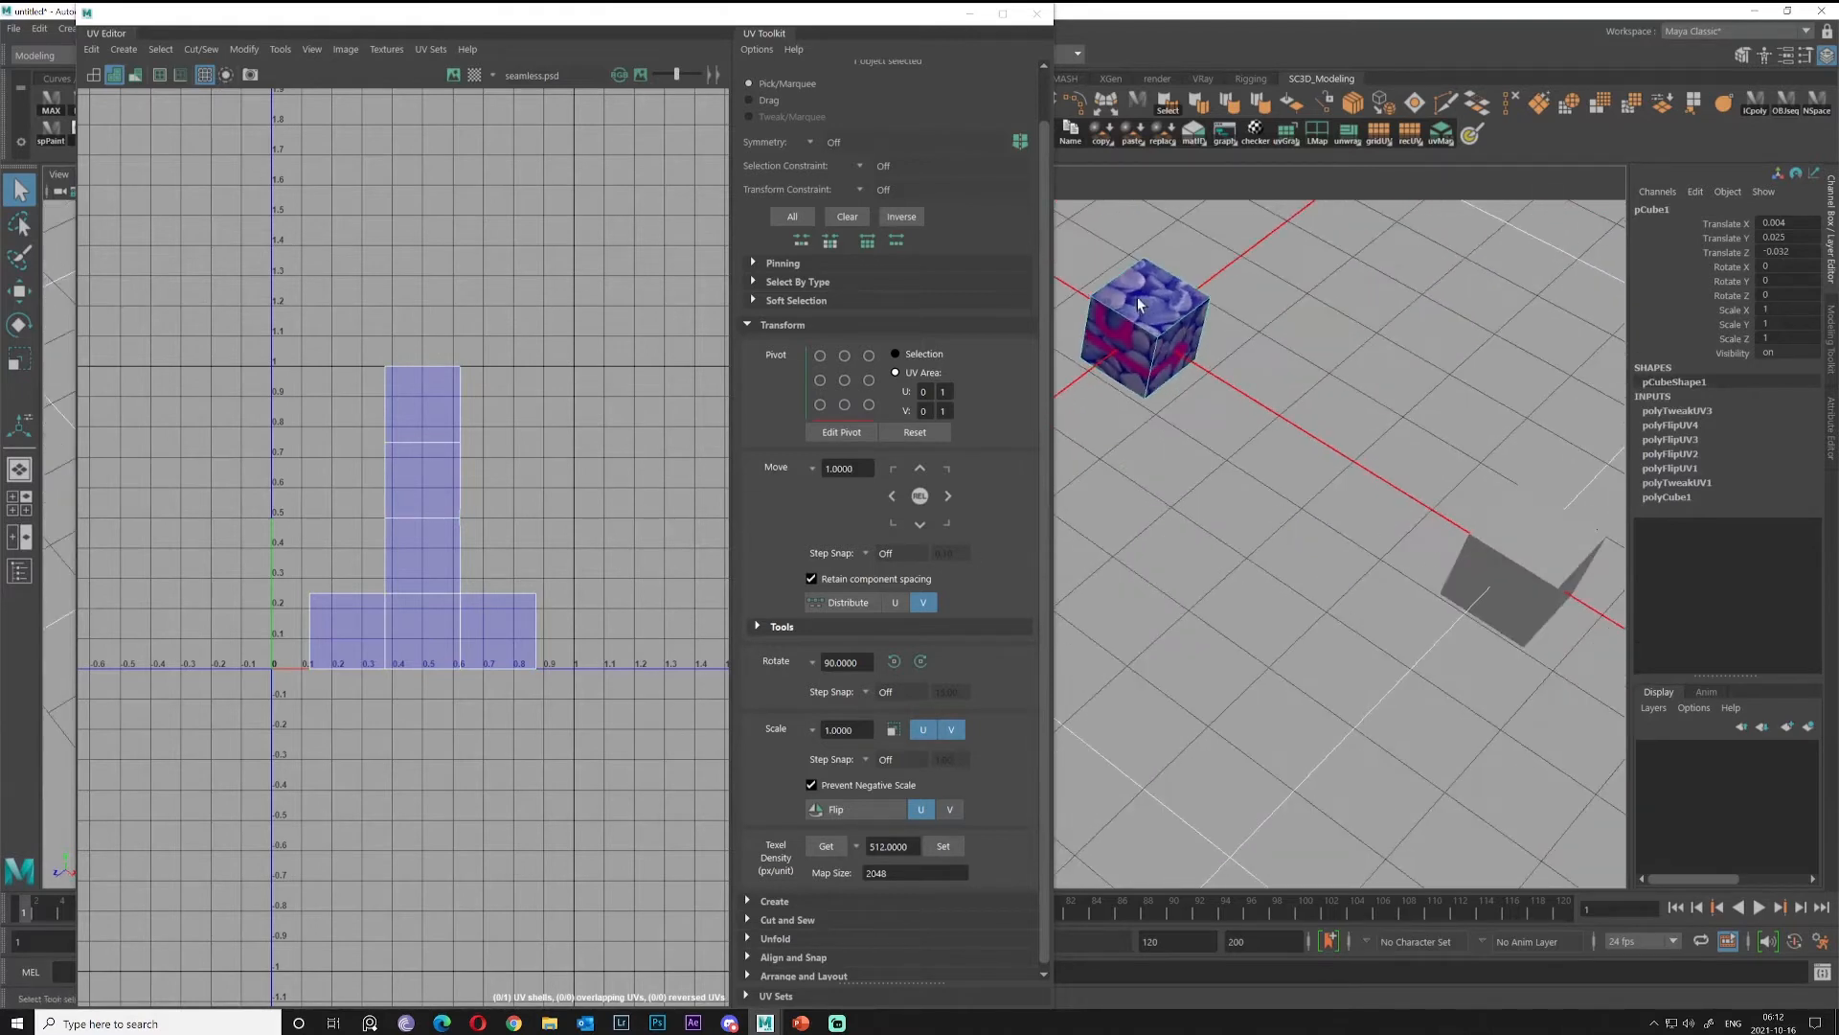
shift+drag(1398, 440, 1616, 632)
Isolate two faces of the first cube's shell in the UV Editor, turn the isolation back off and clear the selection.
right_drag(494, 416, 498, 464)
drag(329, 416, 437, 486)
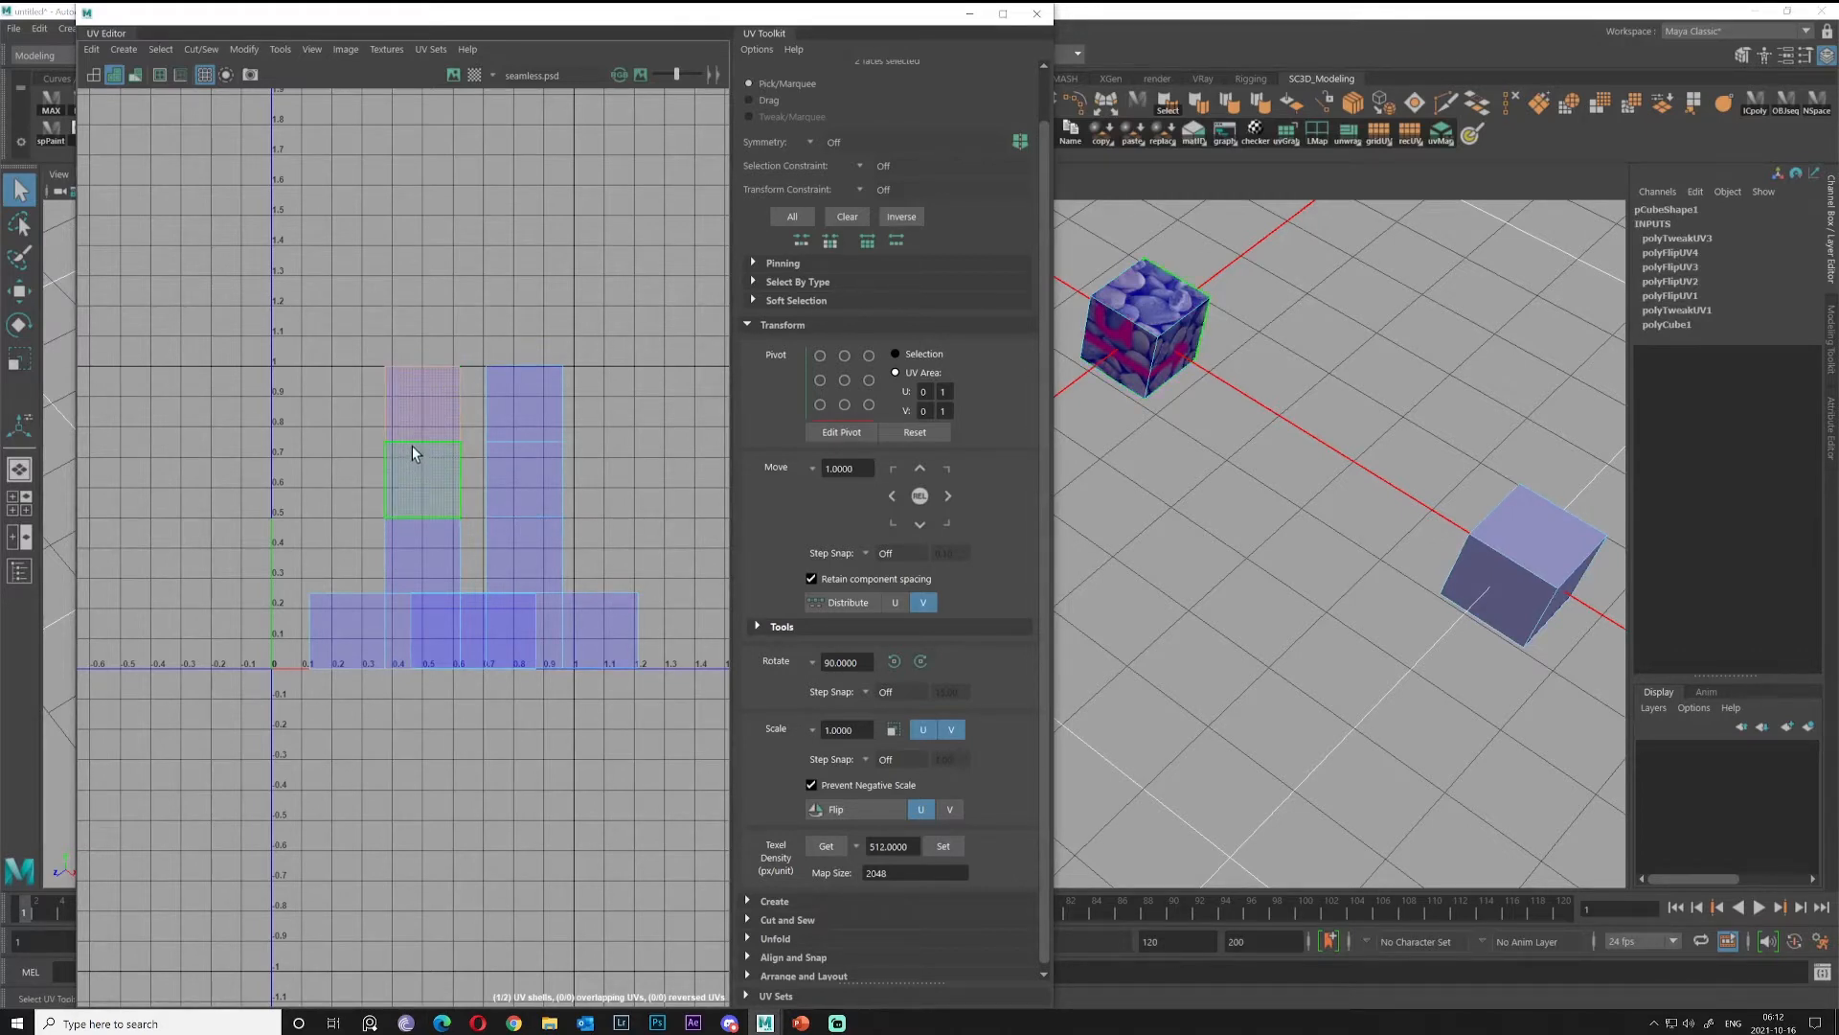
click(226, 76)
right_click(414, 454)
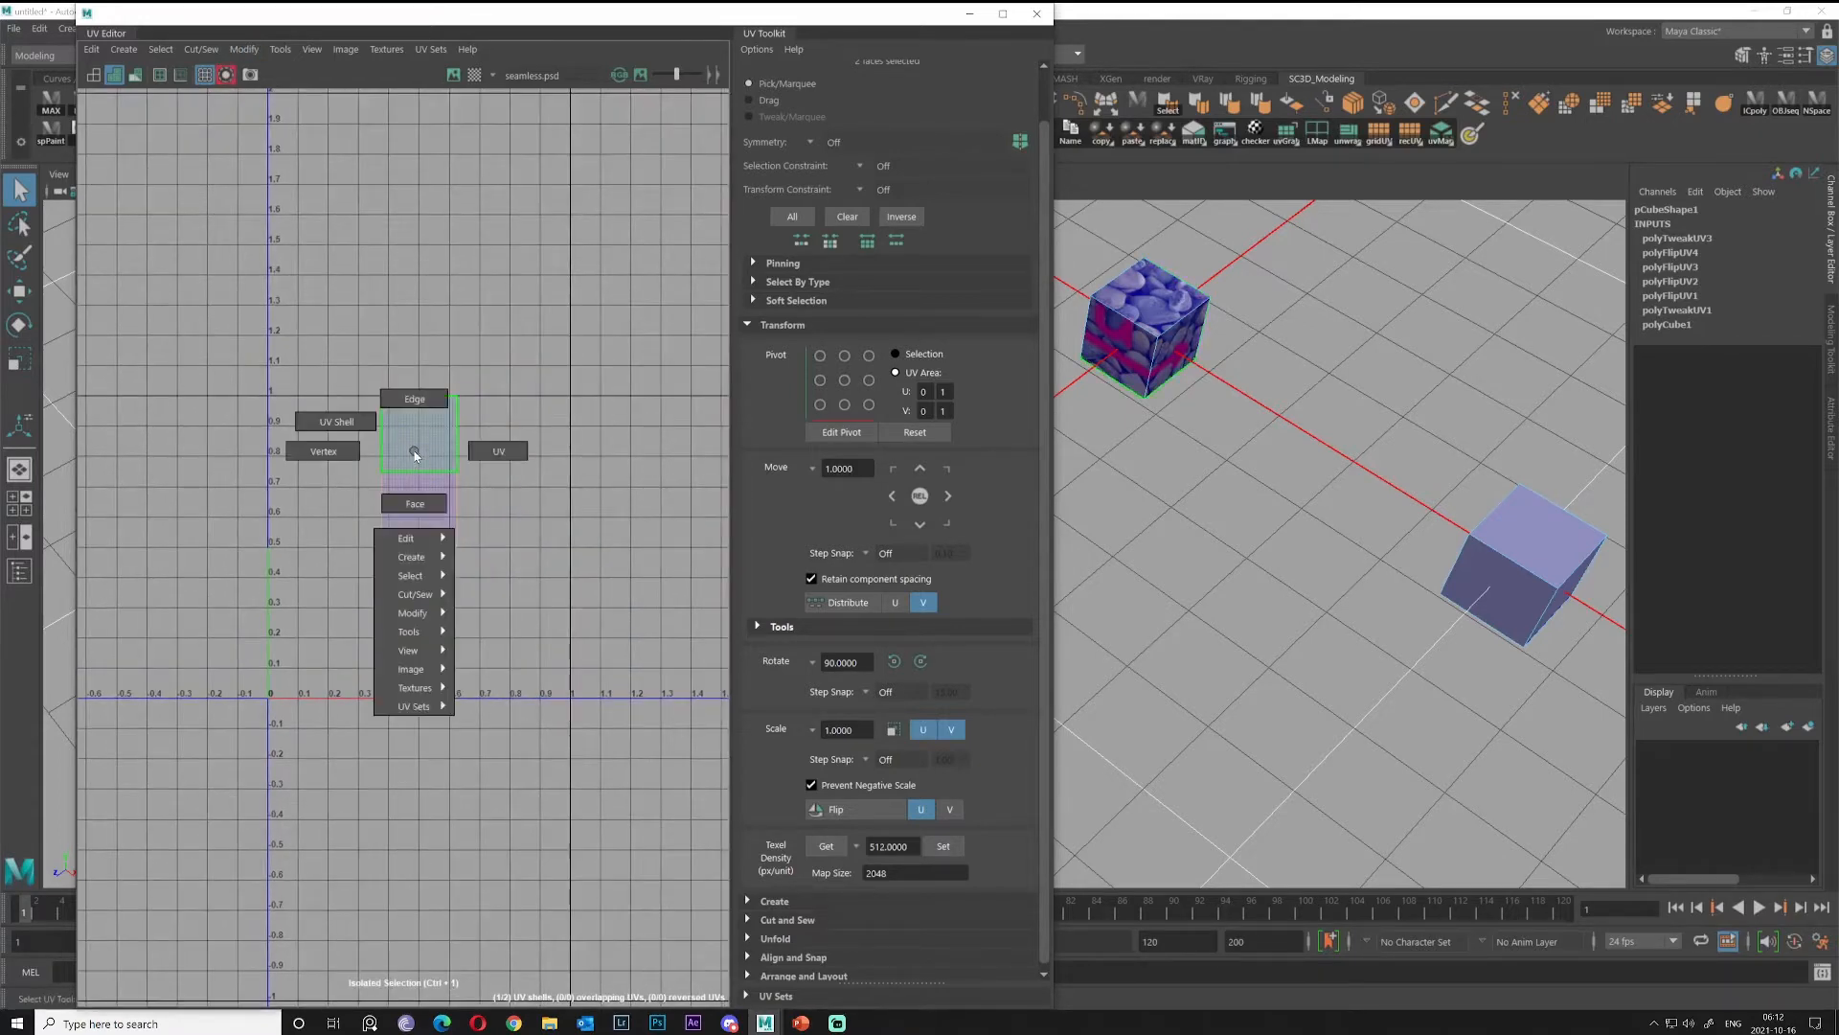
right_drag(414, 454, 414, 468)
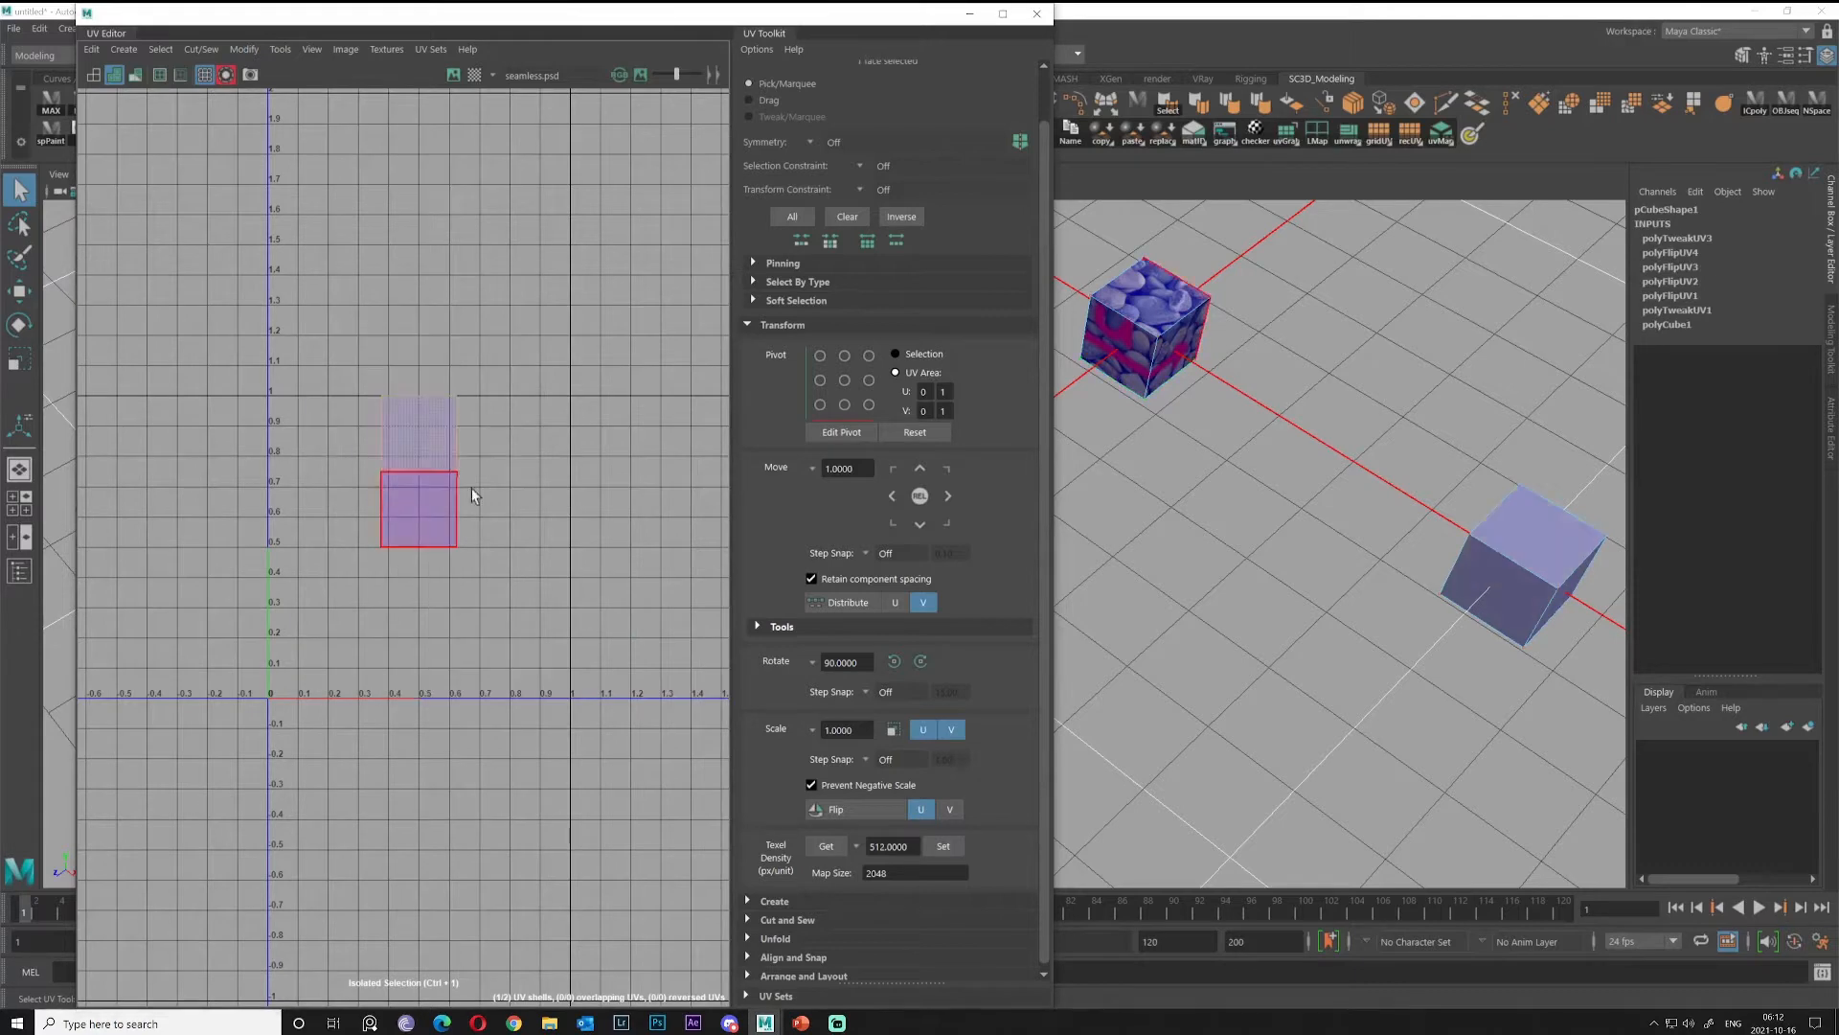
click(227, 77)
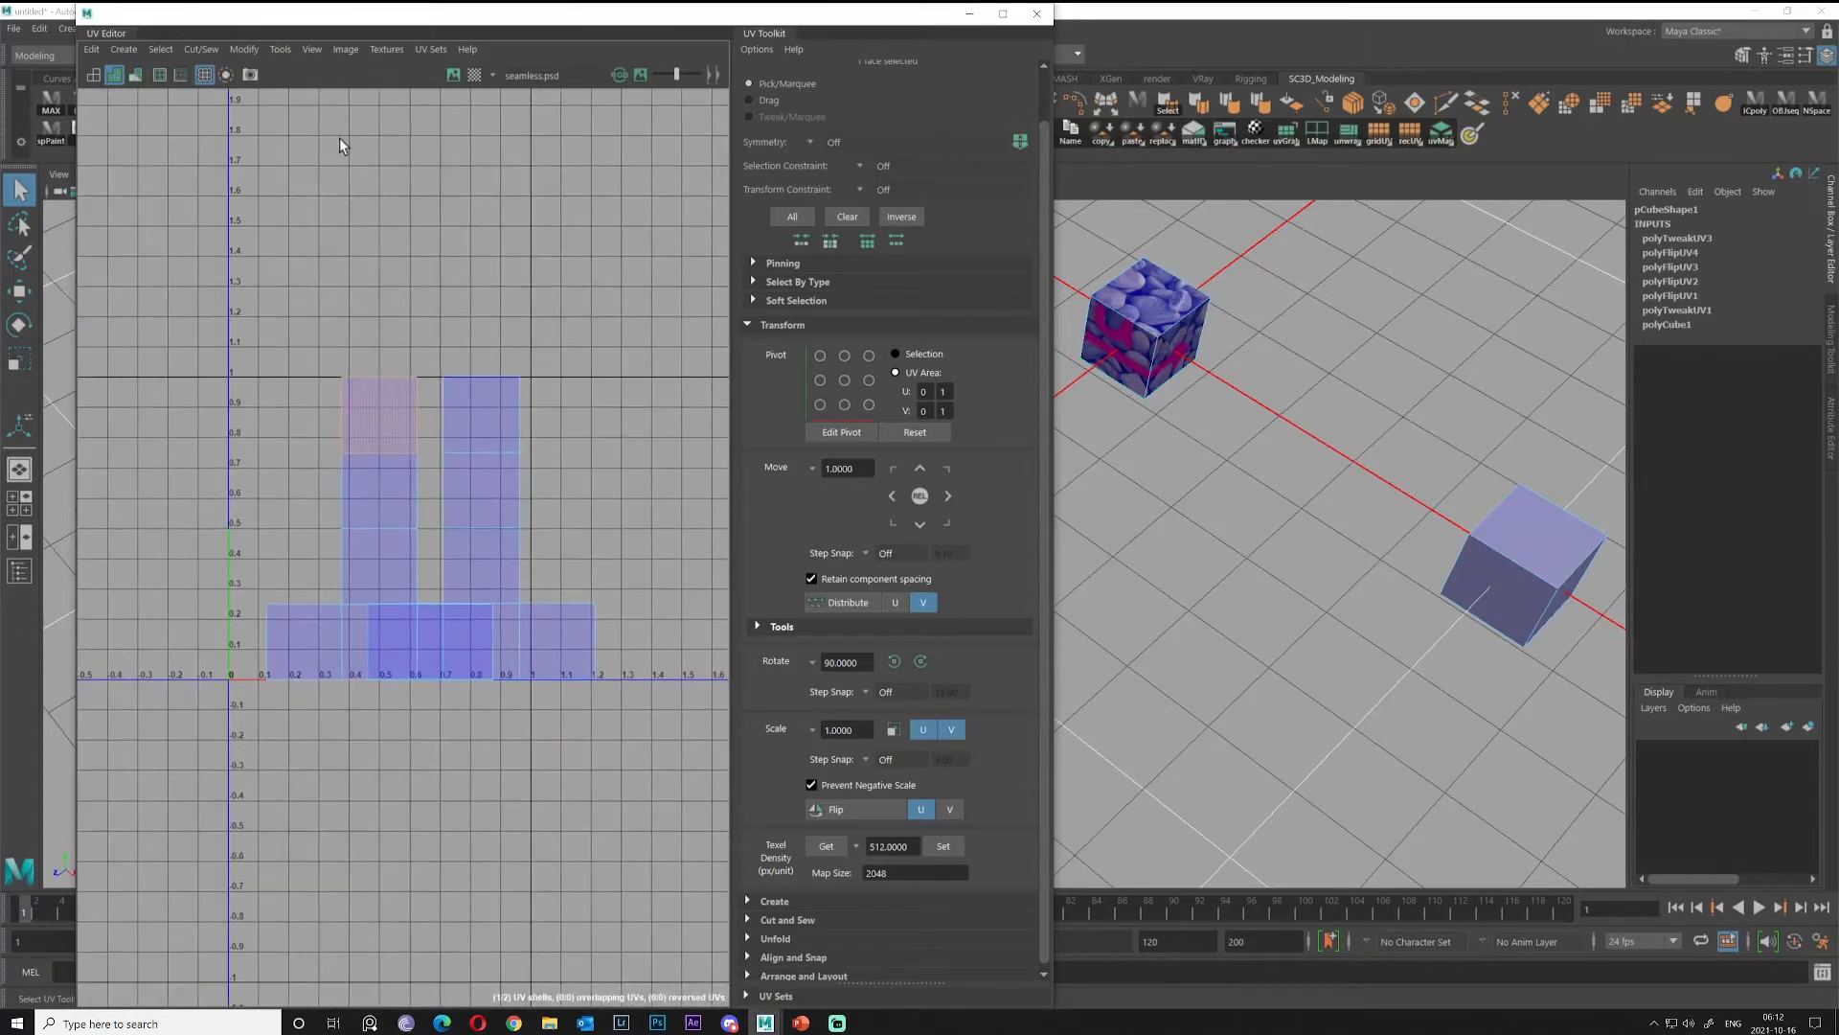
click(342, 144)
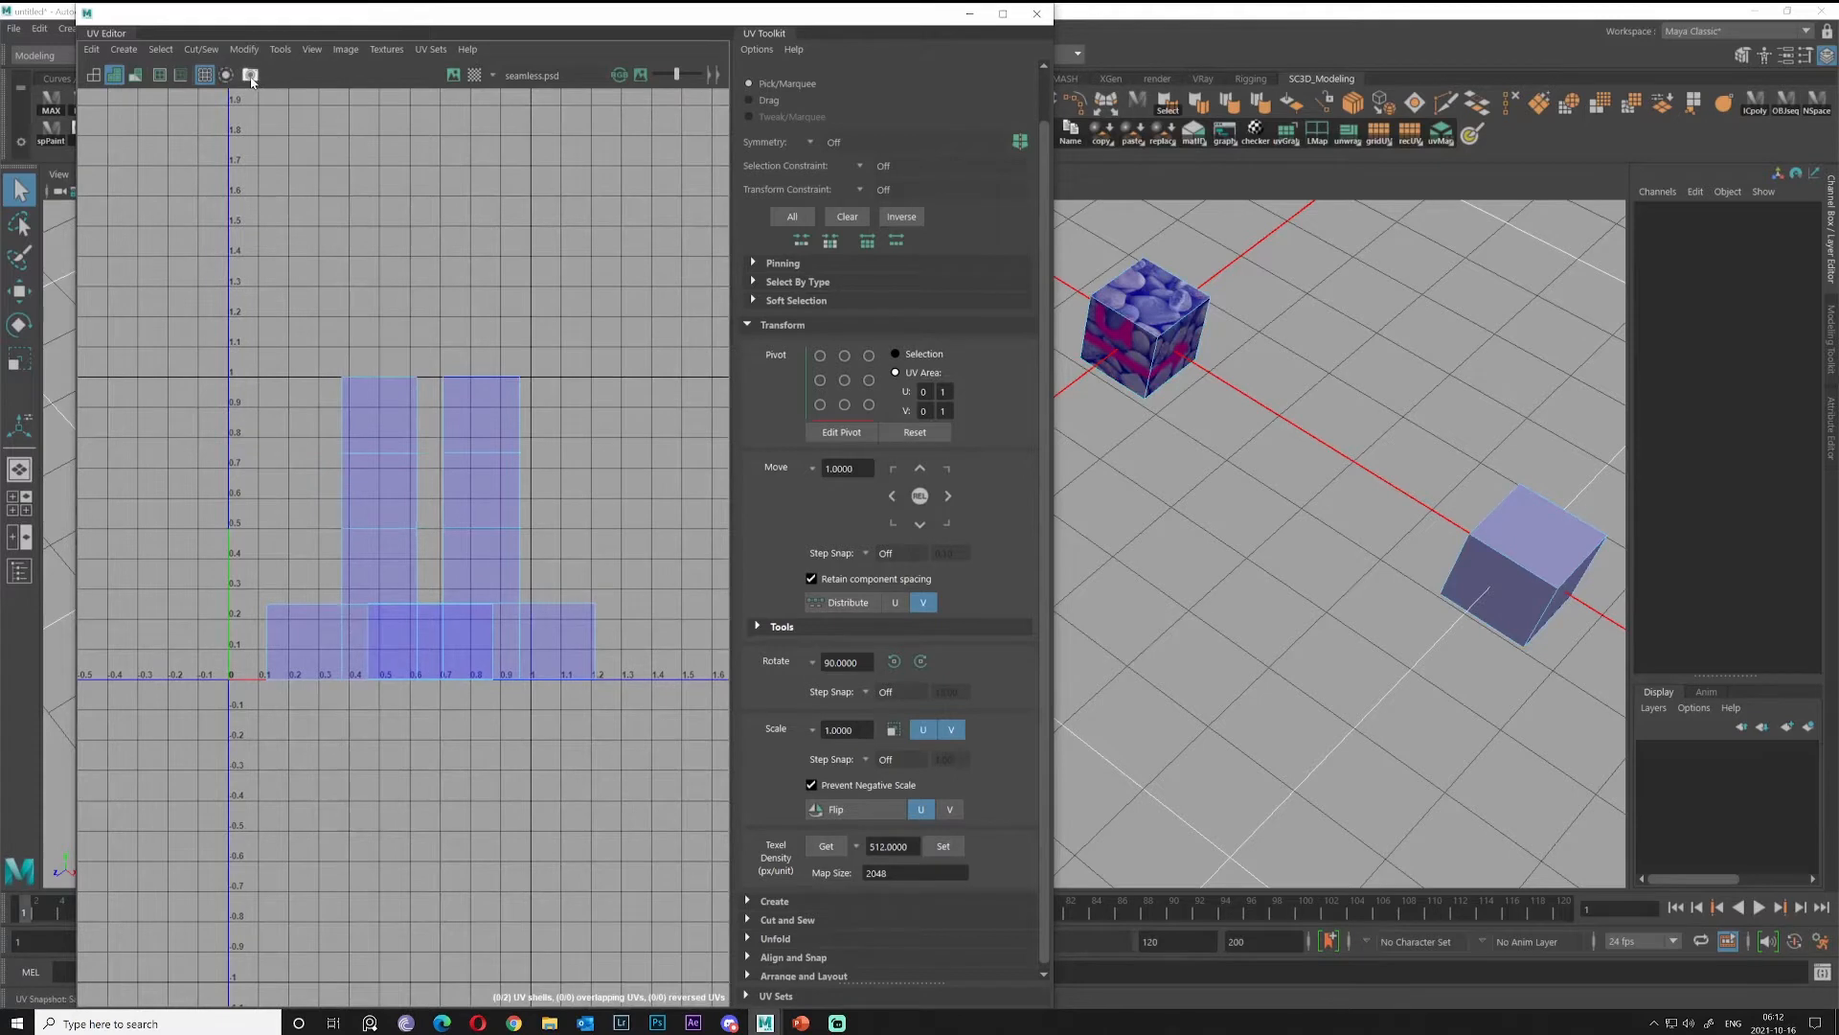
Examine the UV snapshot options for file name, image format, size and UV area, and close them without saving an image.
click(251, 76)
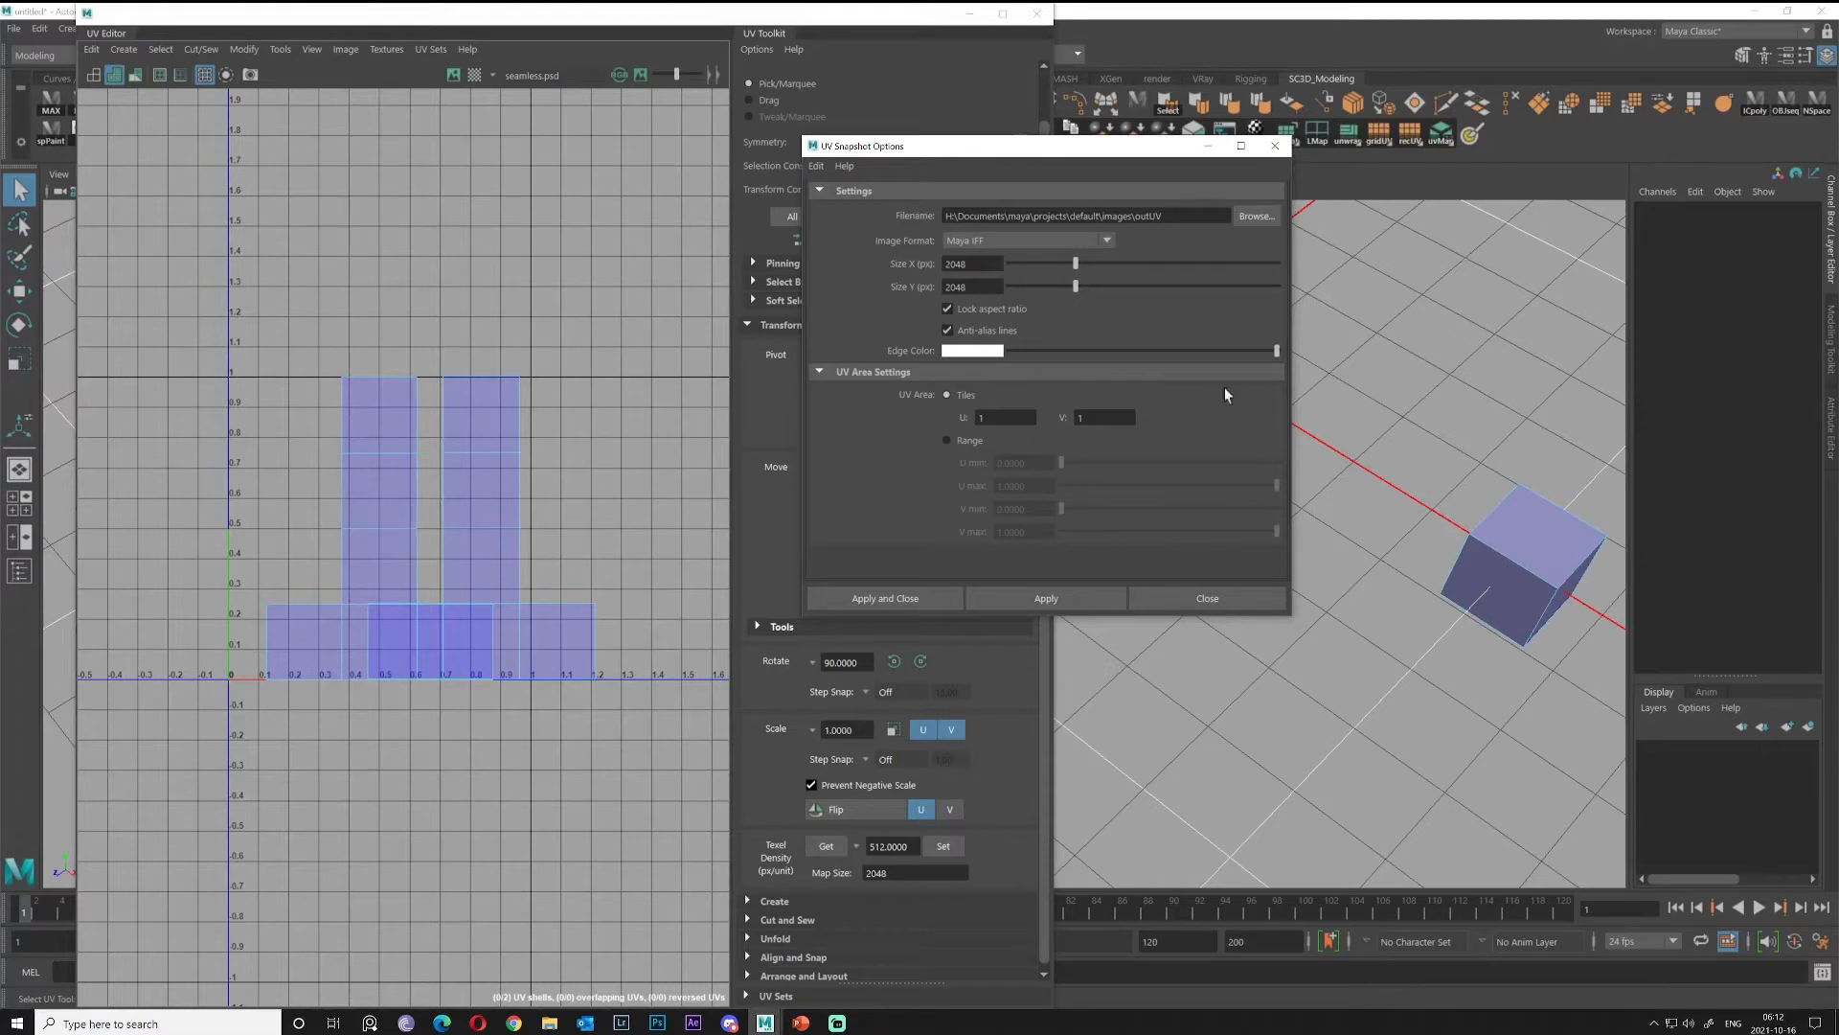
drag(1128, 148, 1004, 164)
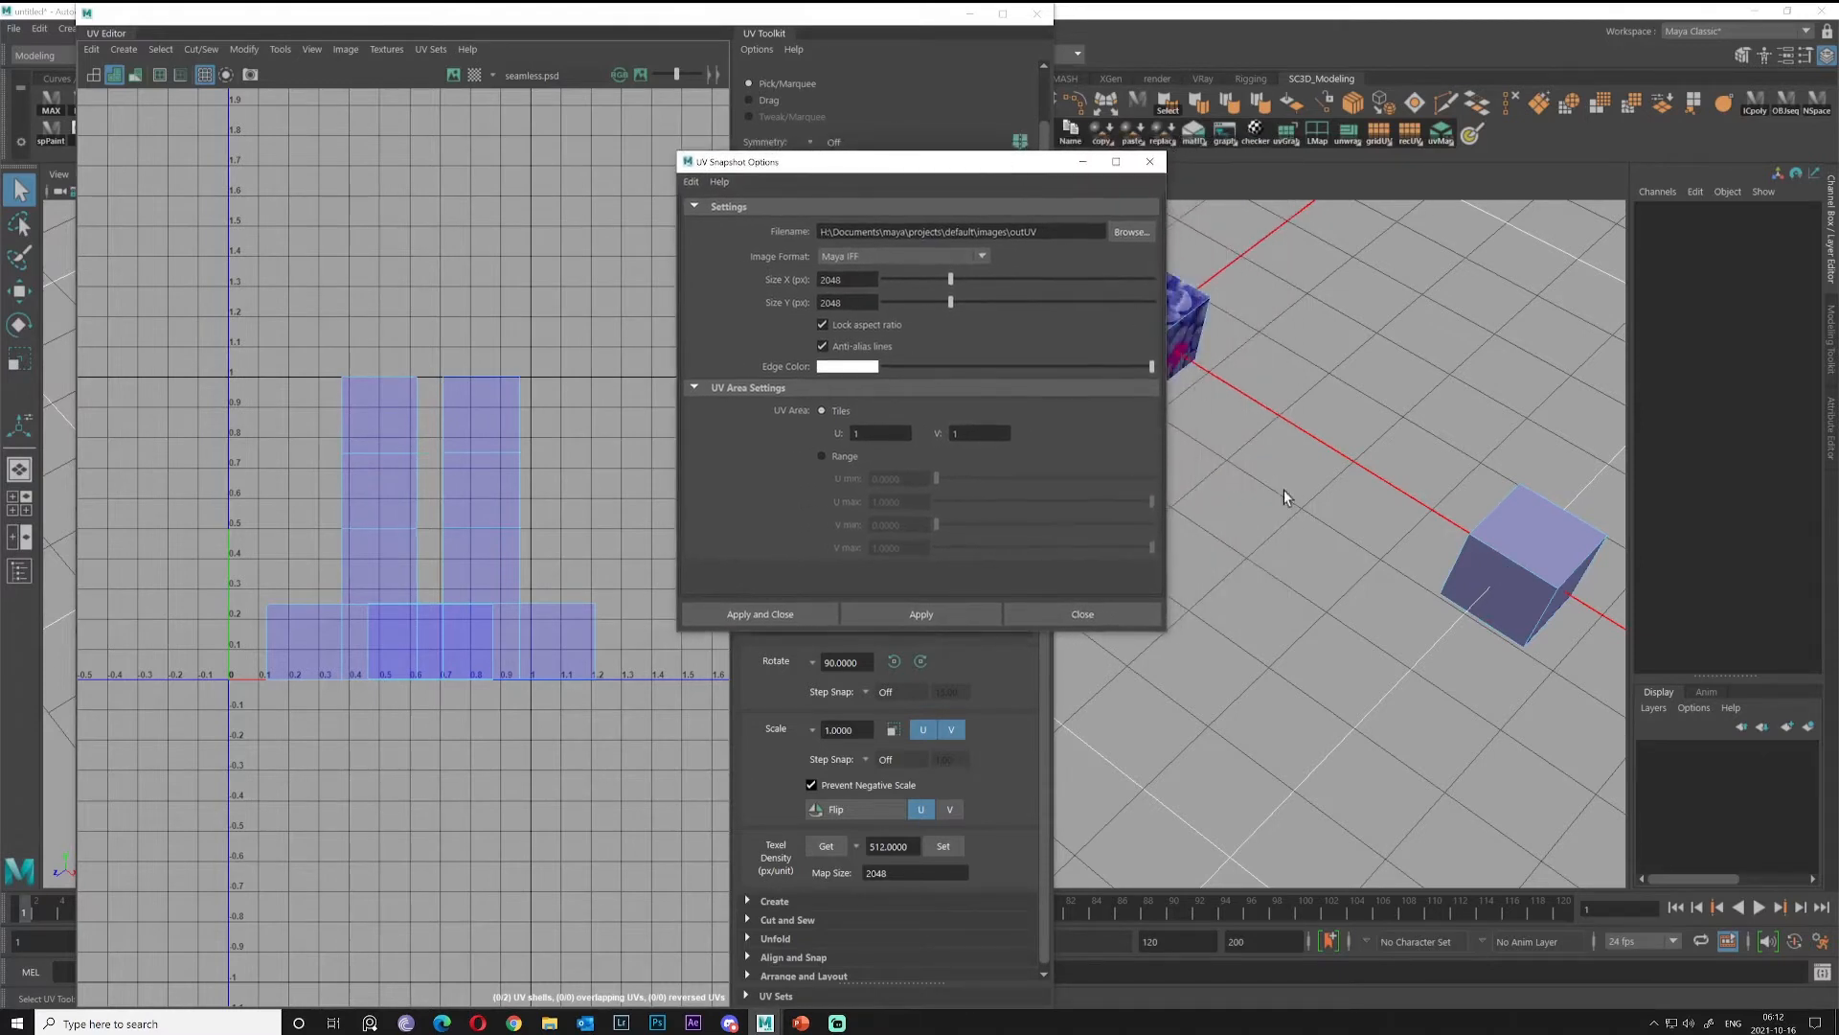
alt+middle_drag(1325, 476, 1425, 509)
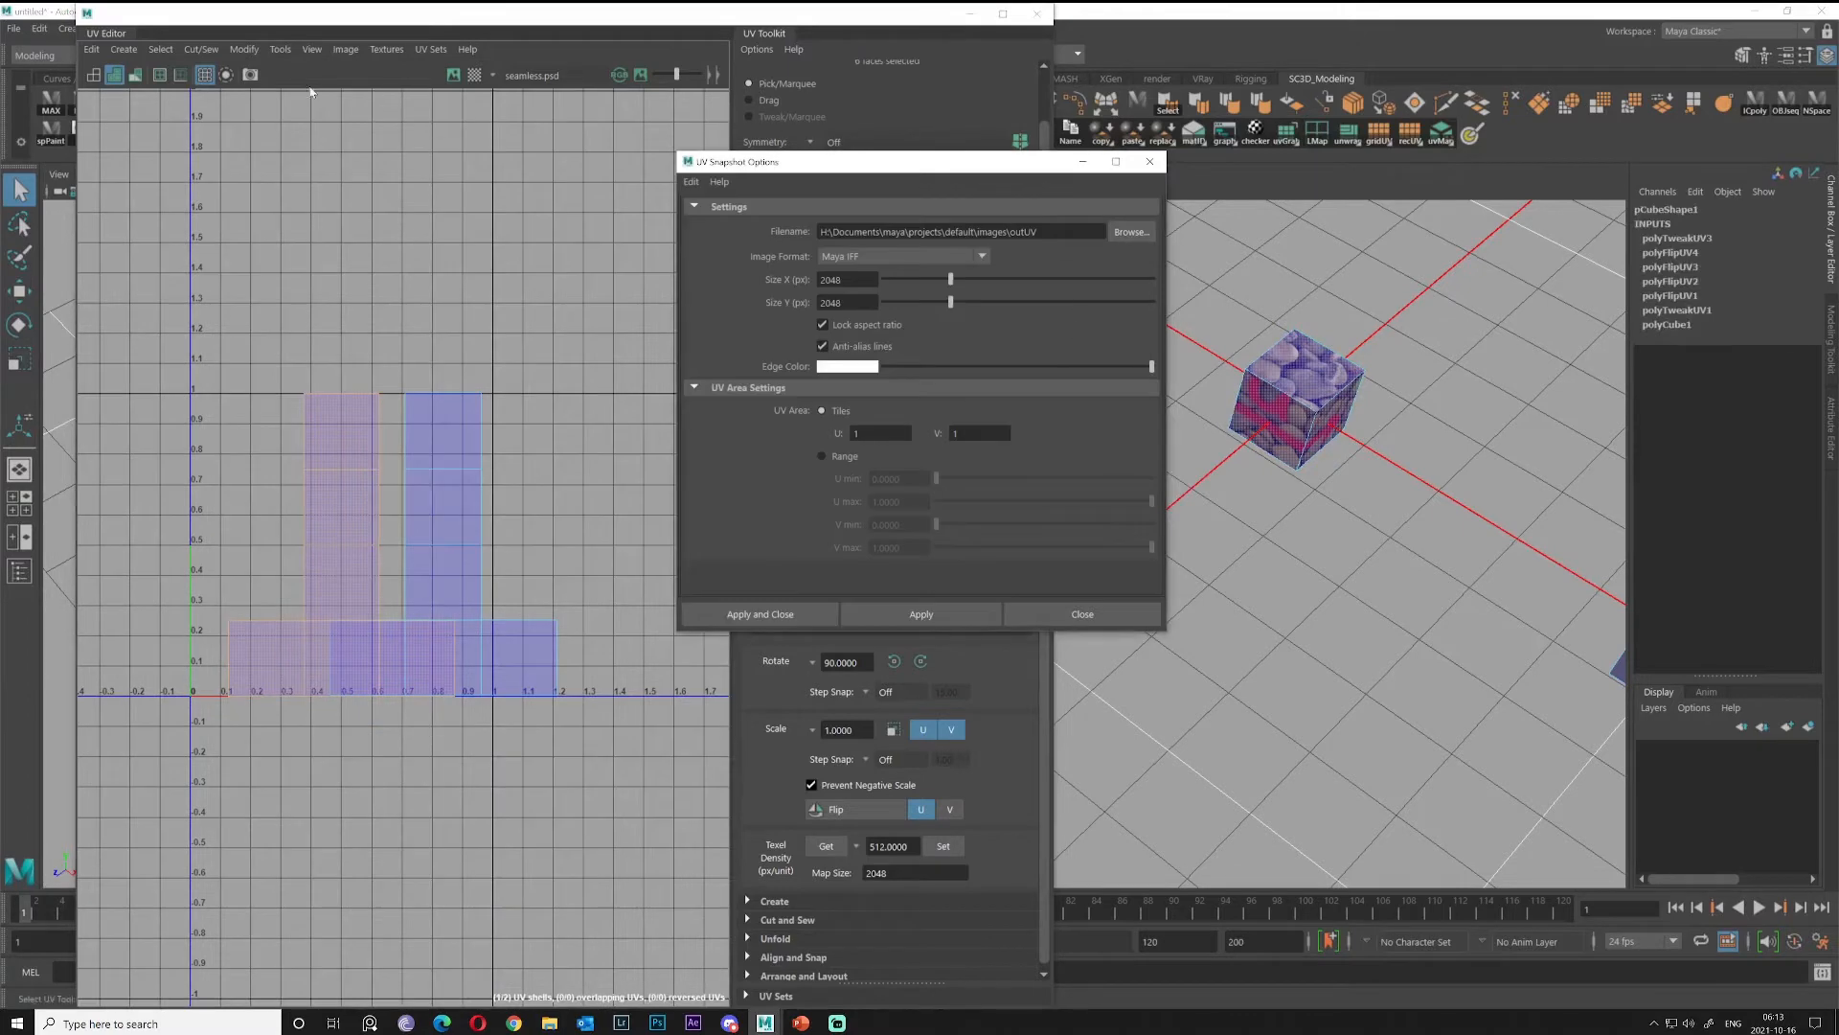
click(250, 74)
click(1152, 165)
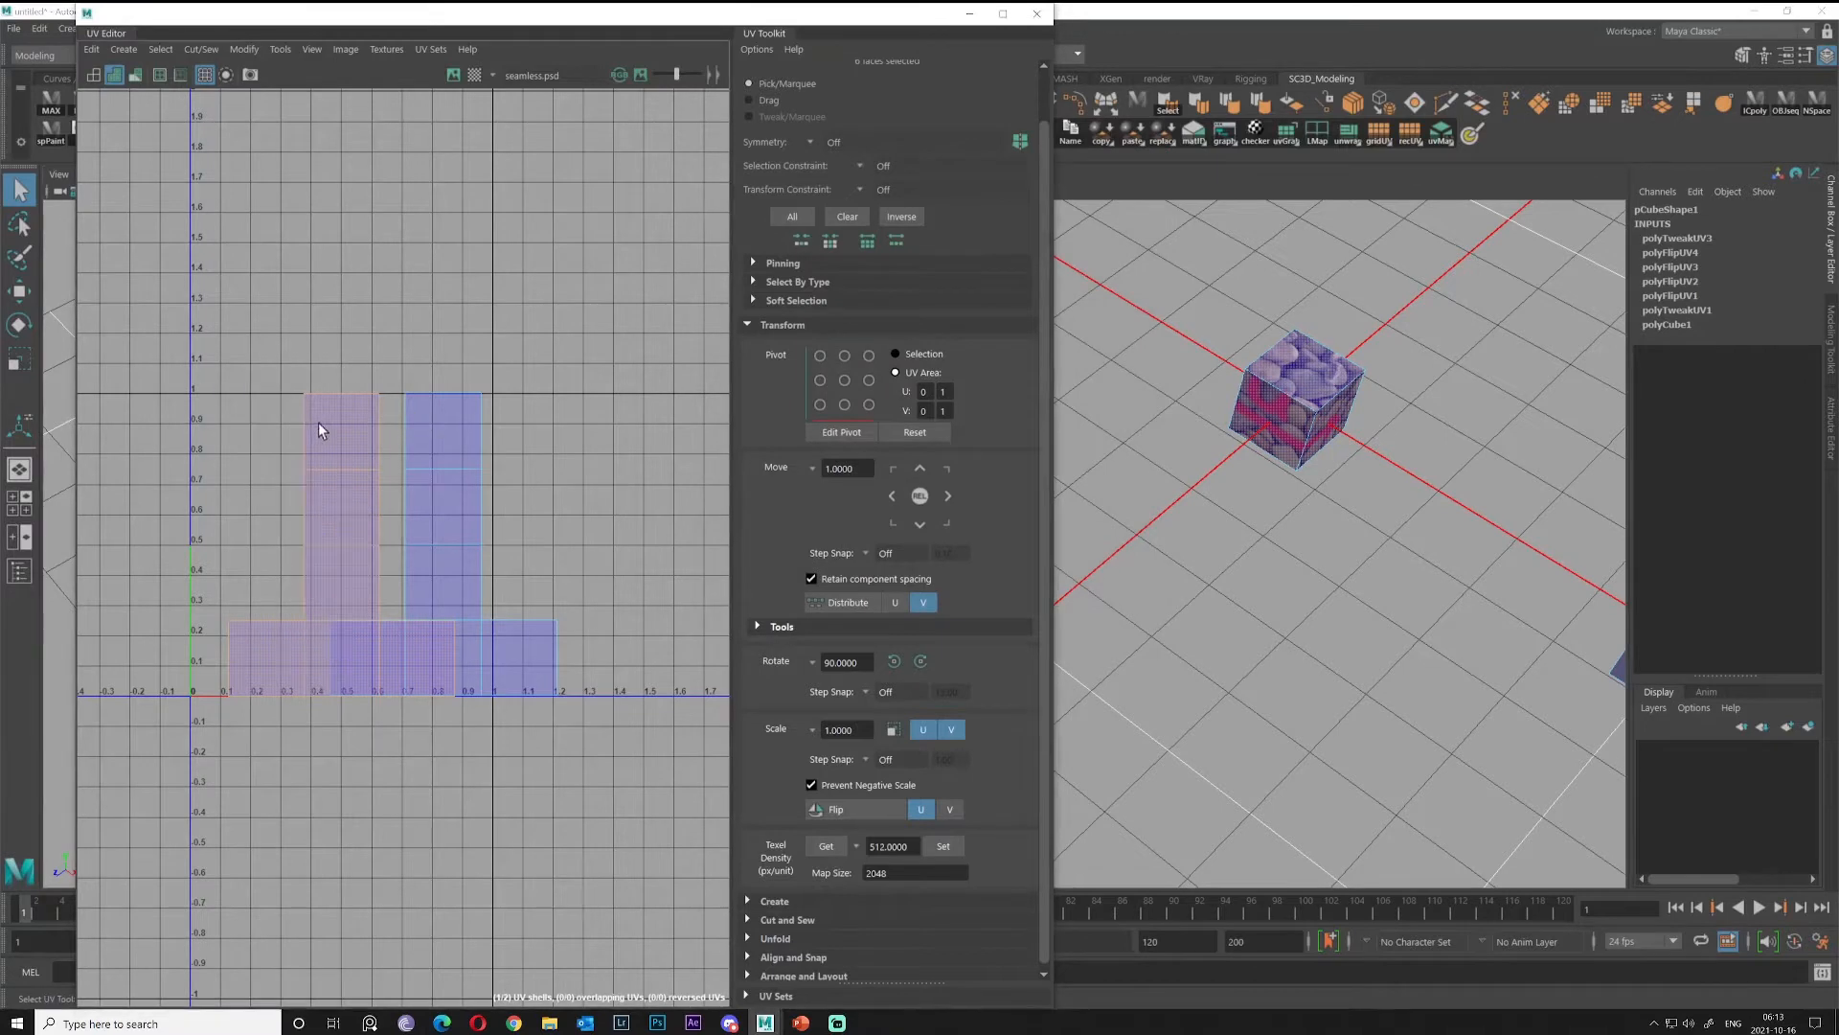
Switch the UV Editor from shaded to wireframe display and clear the face selection.
click(88, 76)
click(643, 445)
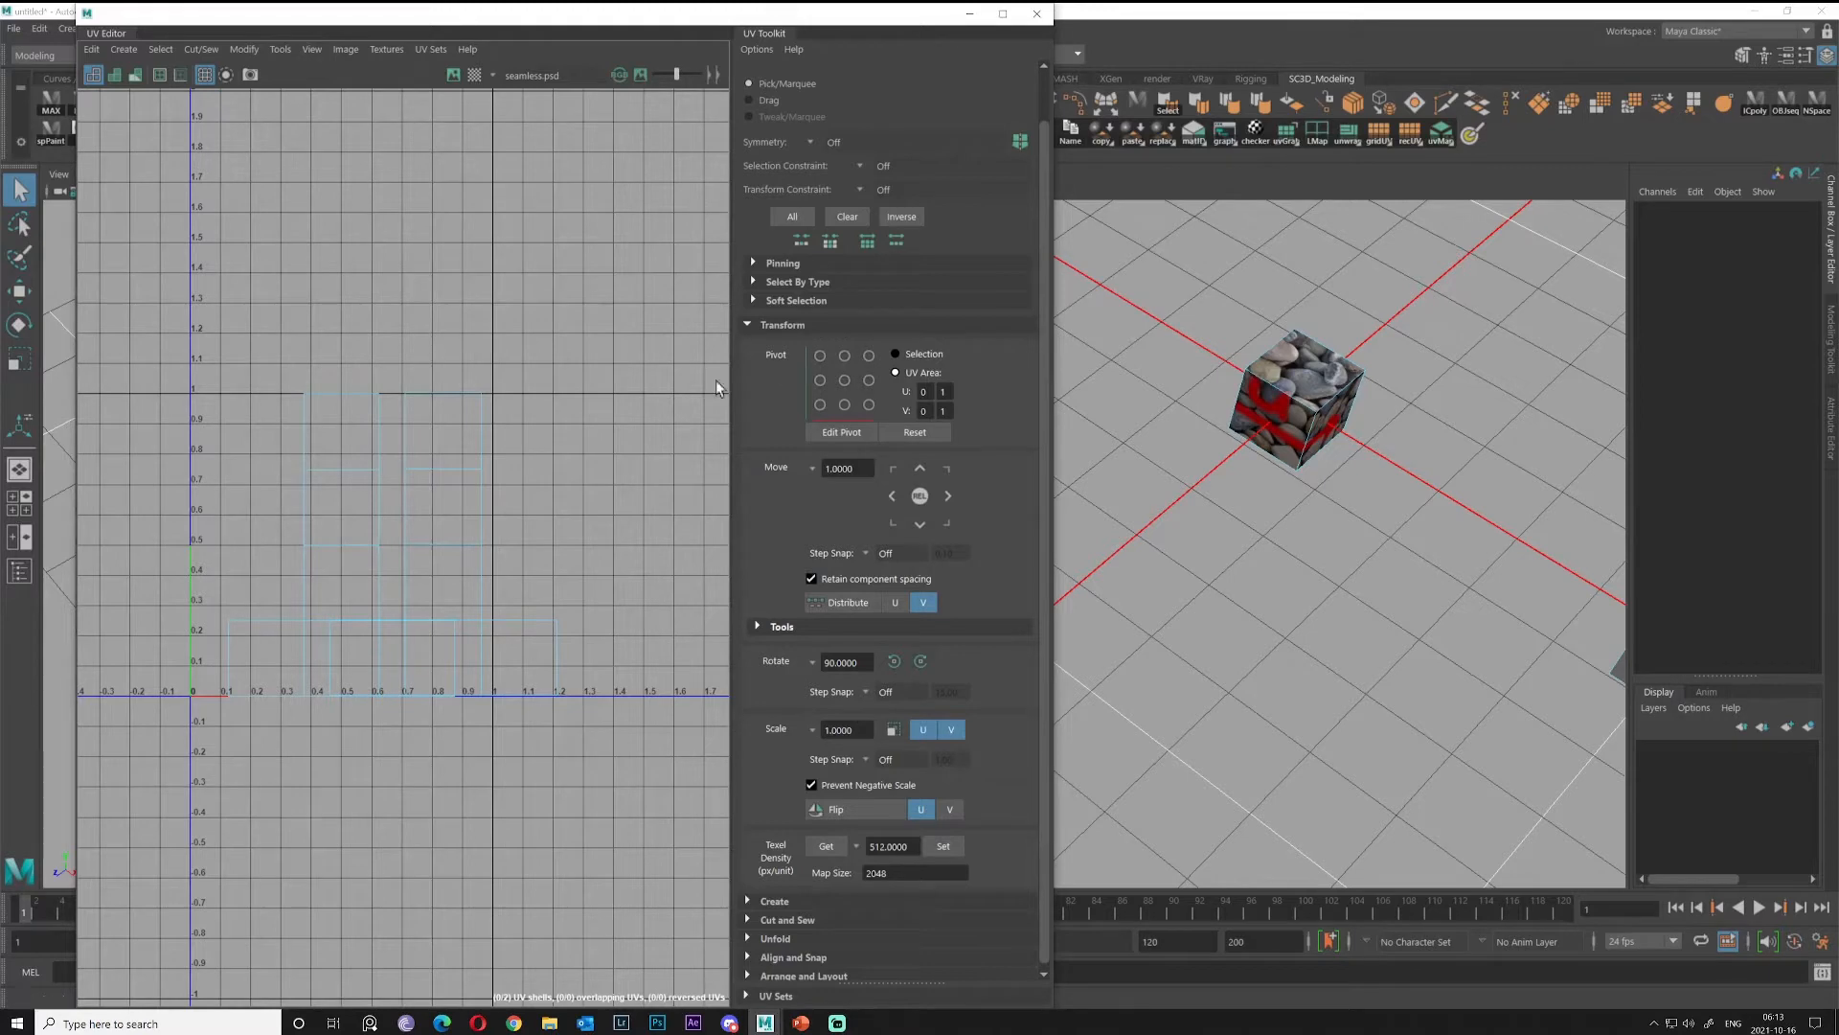
scroll(510, 446, up, 2)
alt+middle_drag(509, 446, 577, 377)
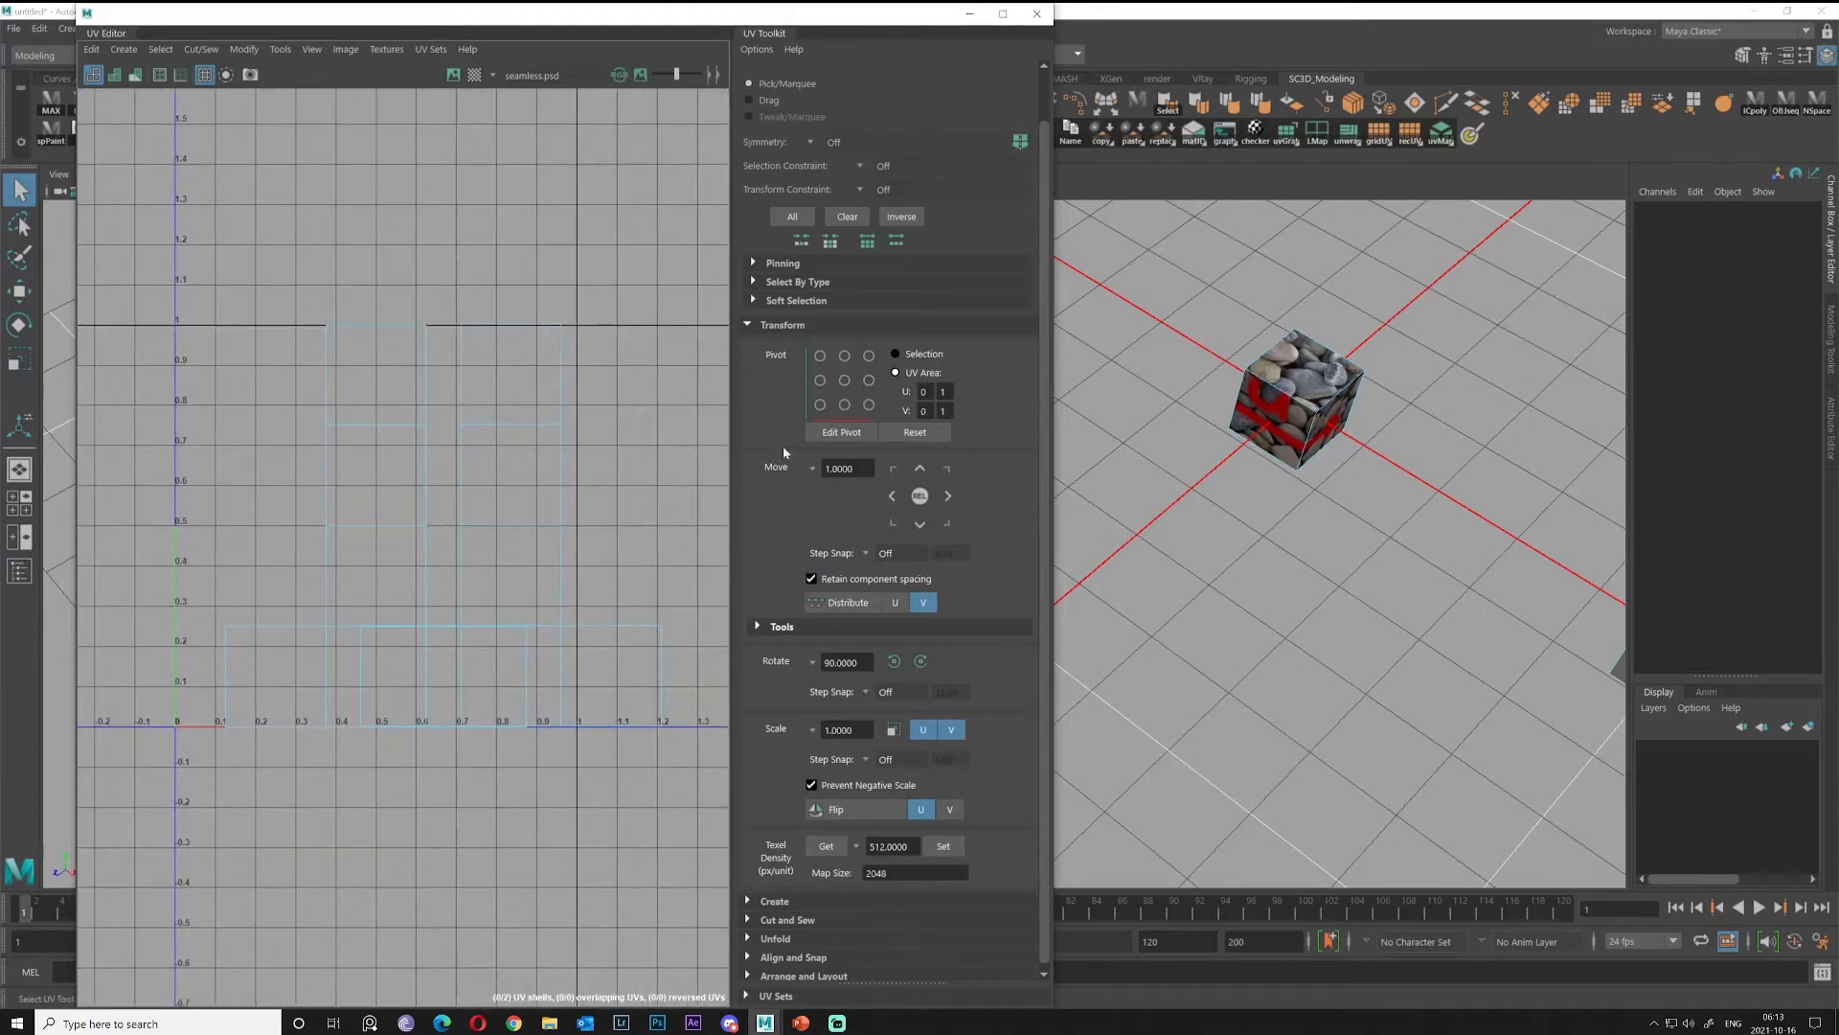
Swap the toolkit's expanded Transform section for the Create section, and tear off the UV commands as a floating list over the viewport.
click(748, 326)
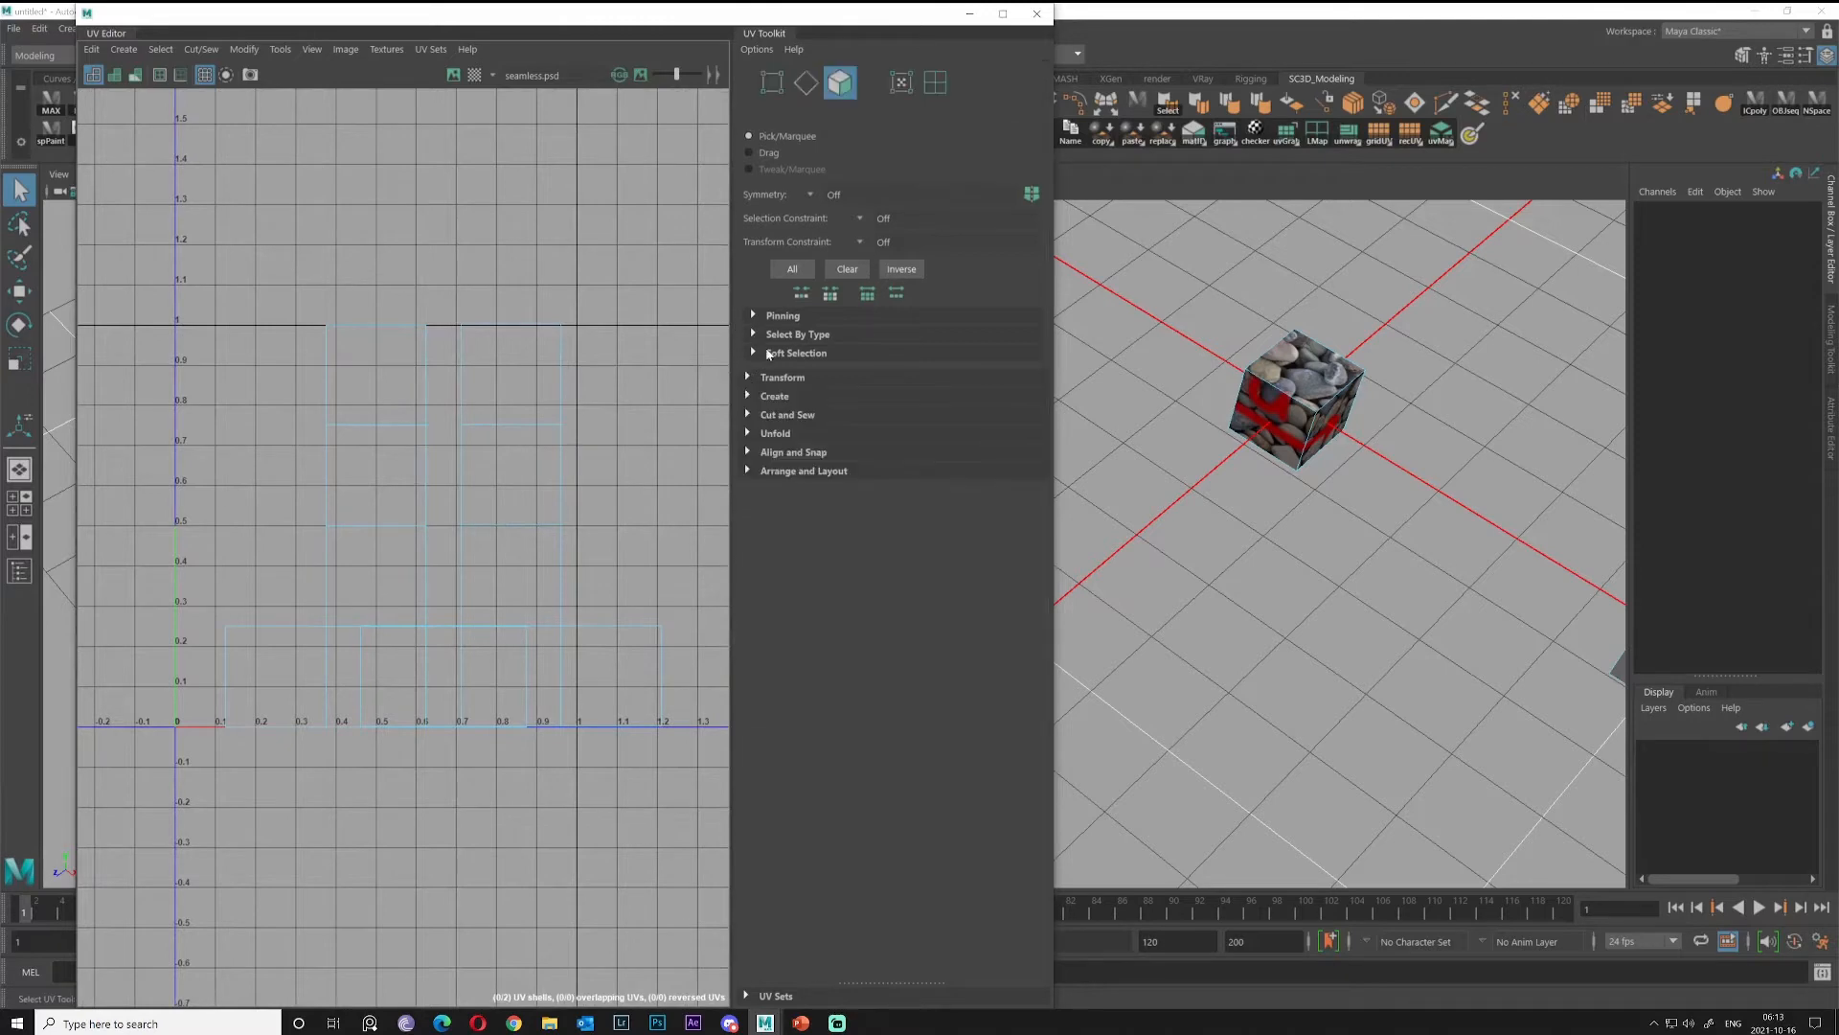
click(748, 401)
drag(831, 16, 727, 130)
click(604, 28)
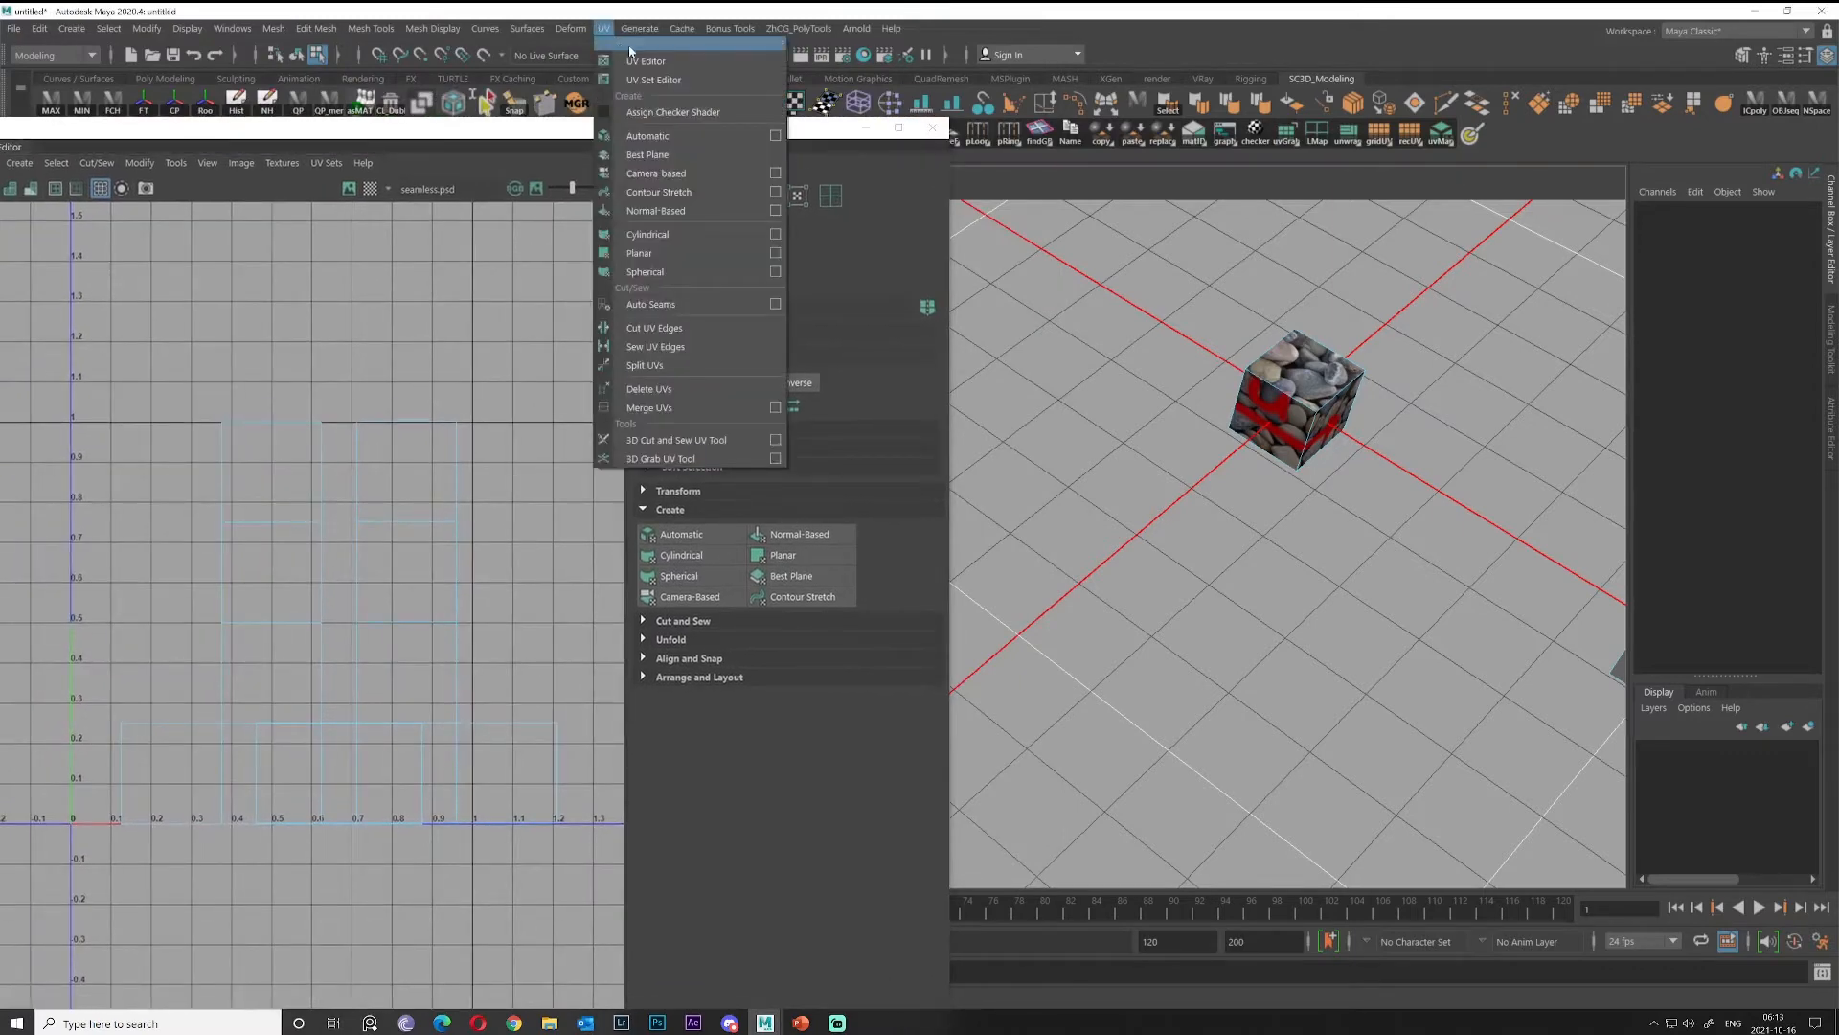
click(720, 43)
drag(1224, 139, 1503, 177)
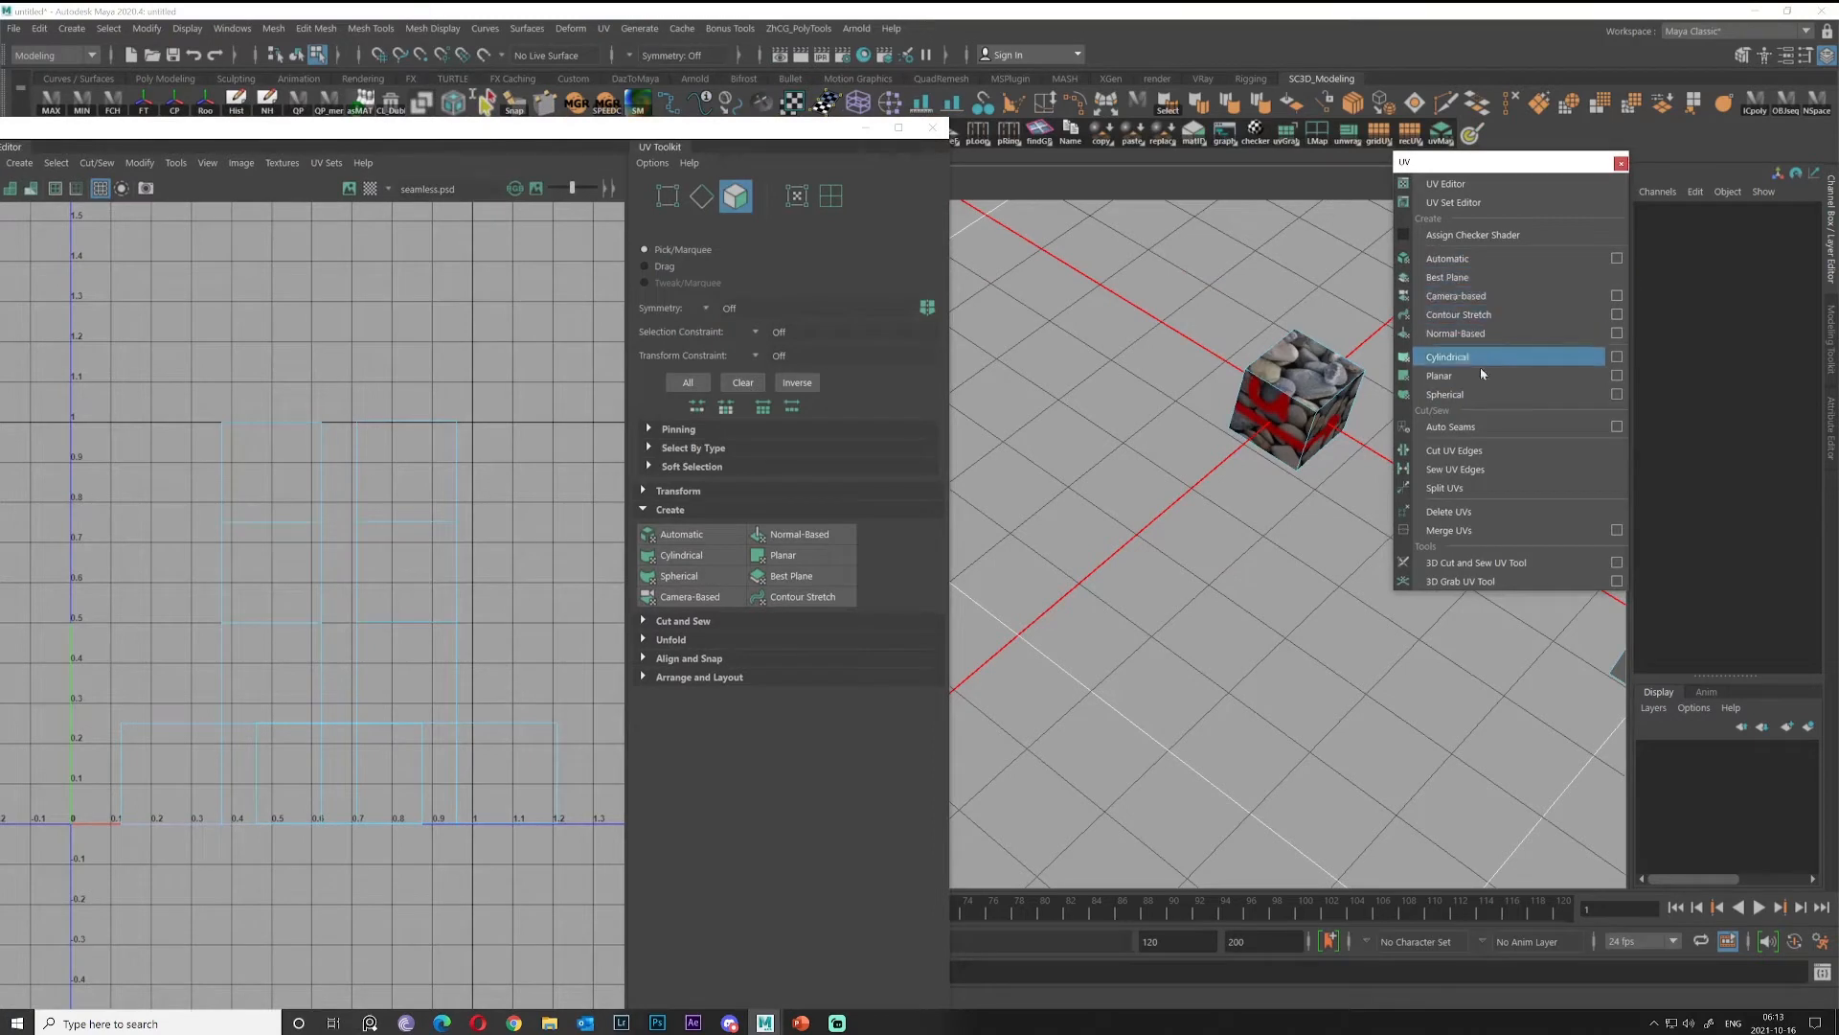
Examine the Automatic mapping options and the available numbers of projection planes, and close the options without projecting.
alt+drag(1182, 440, 1026, 442)
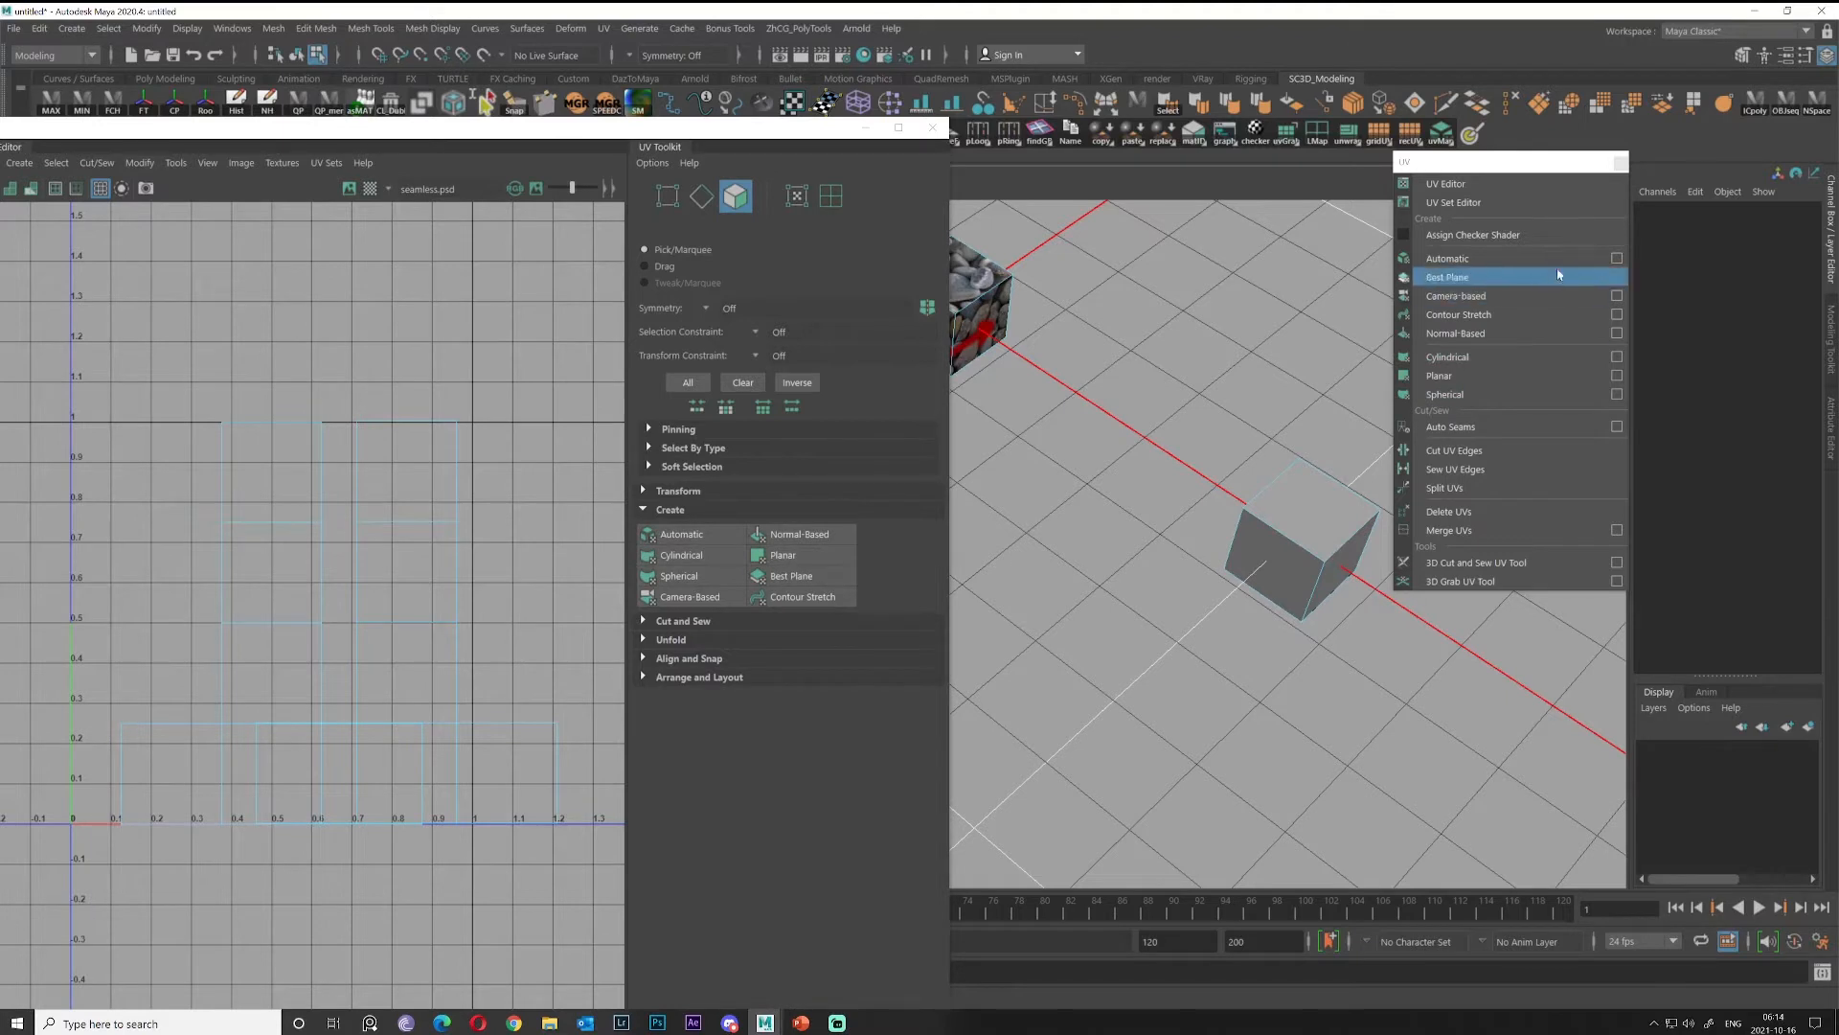
click(1617, 259)
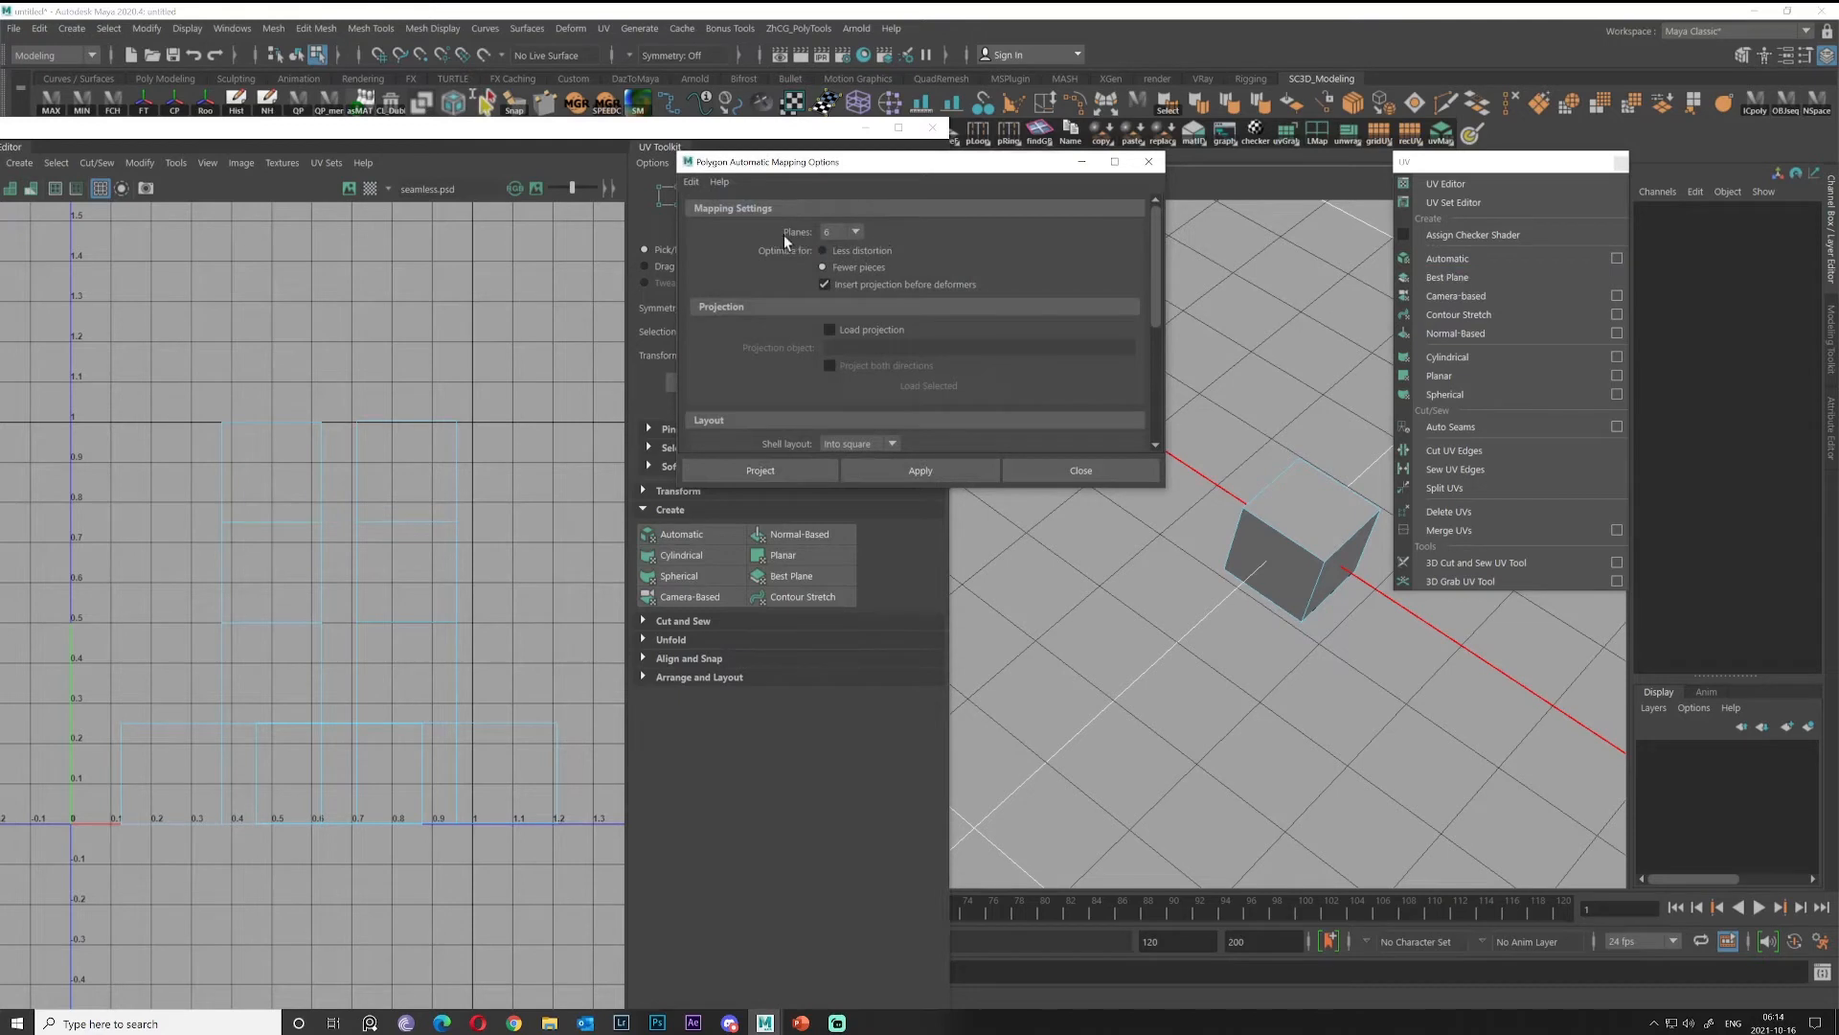
click(848, 230)
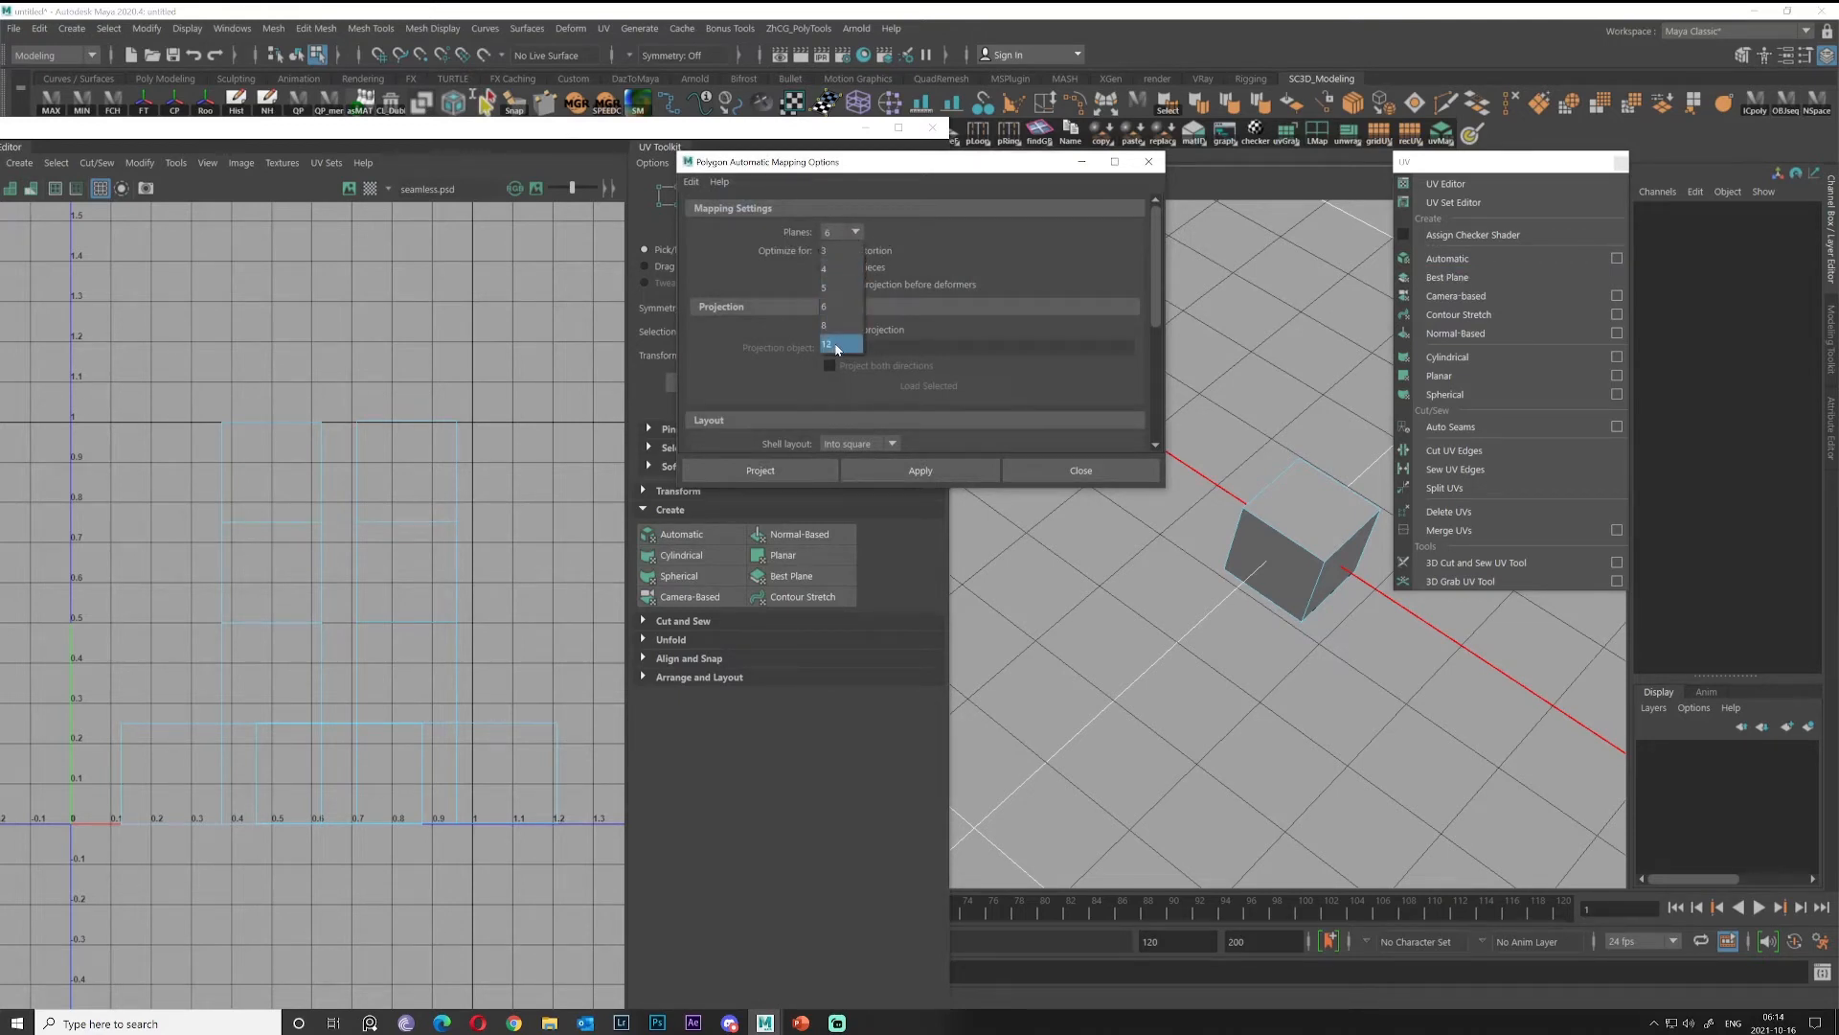
click(1146, 163)
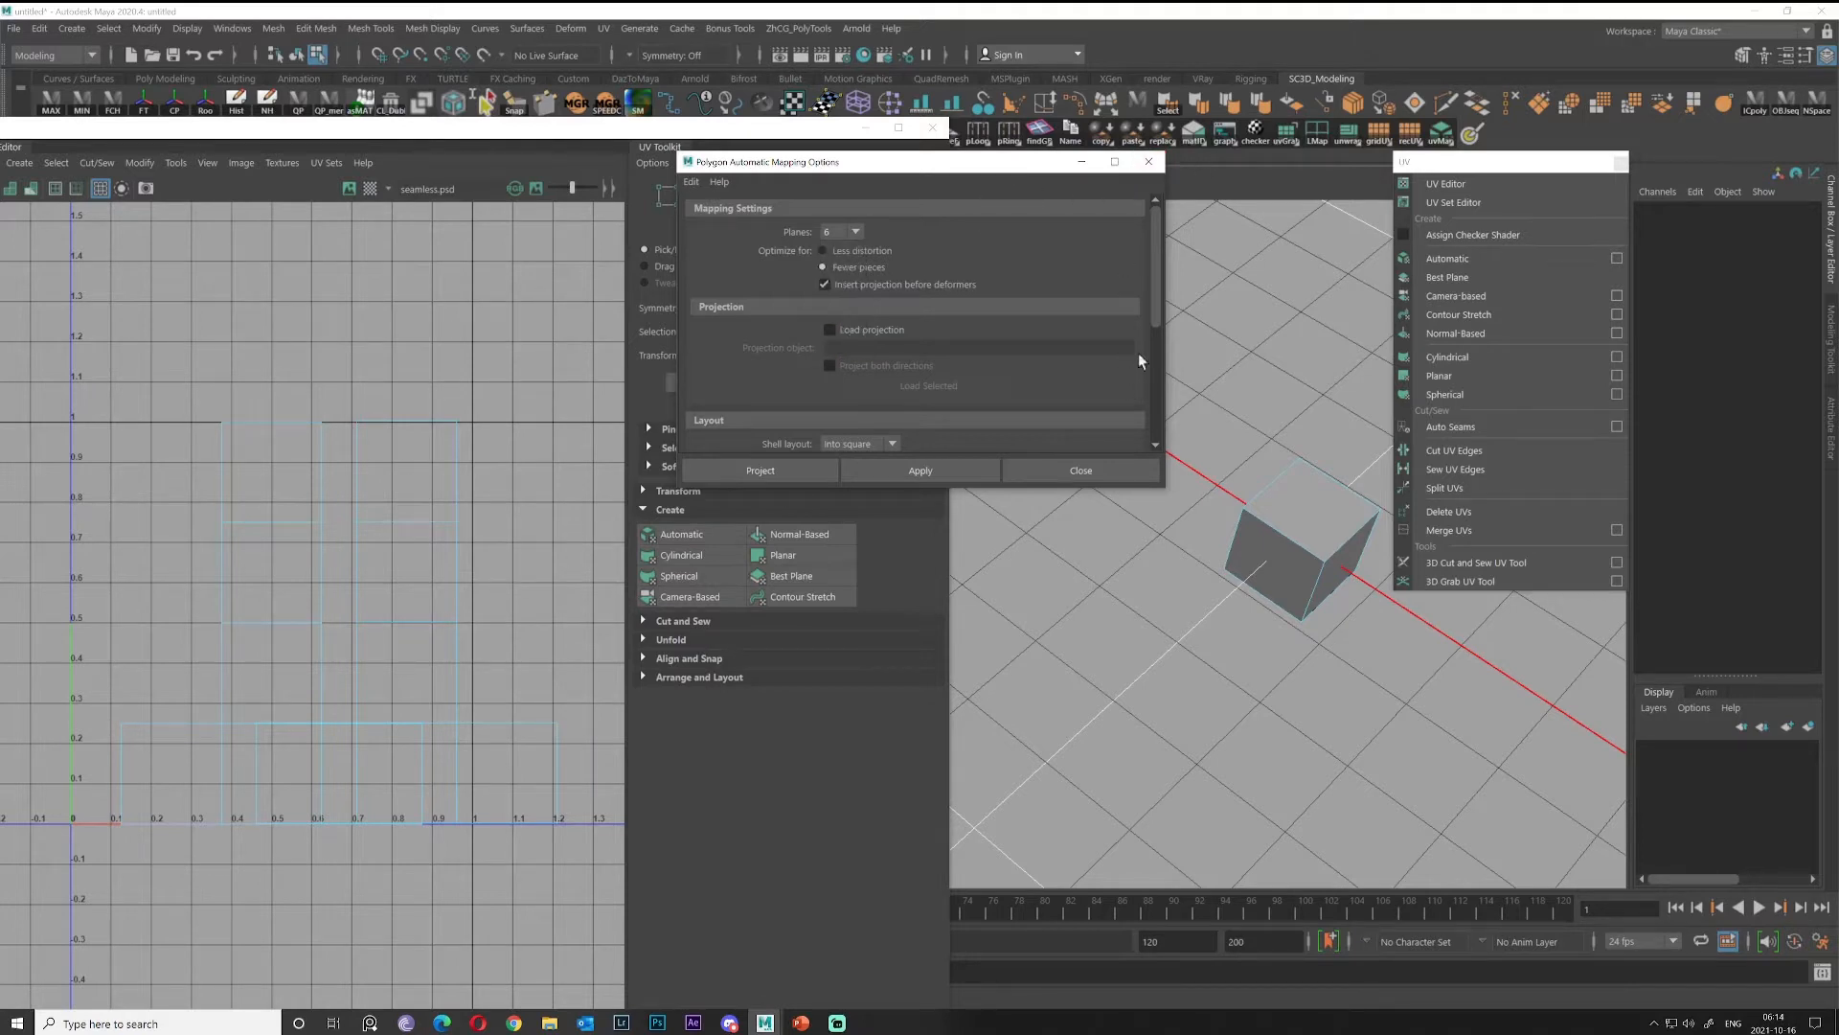
click(1150, 163)
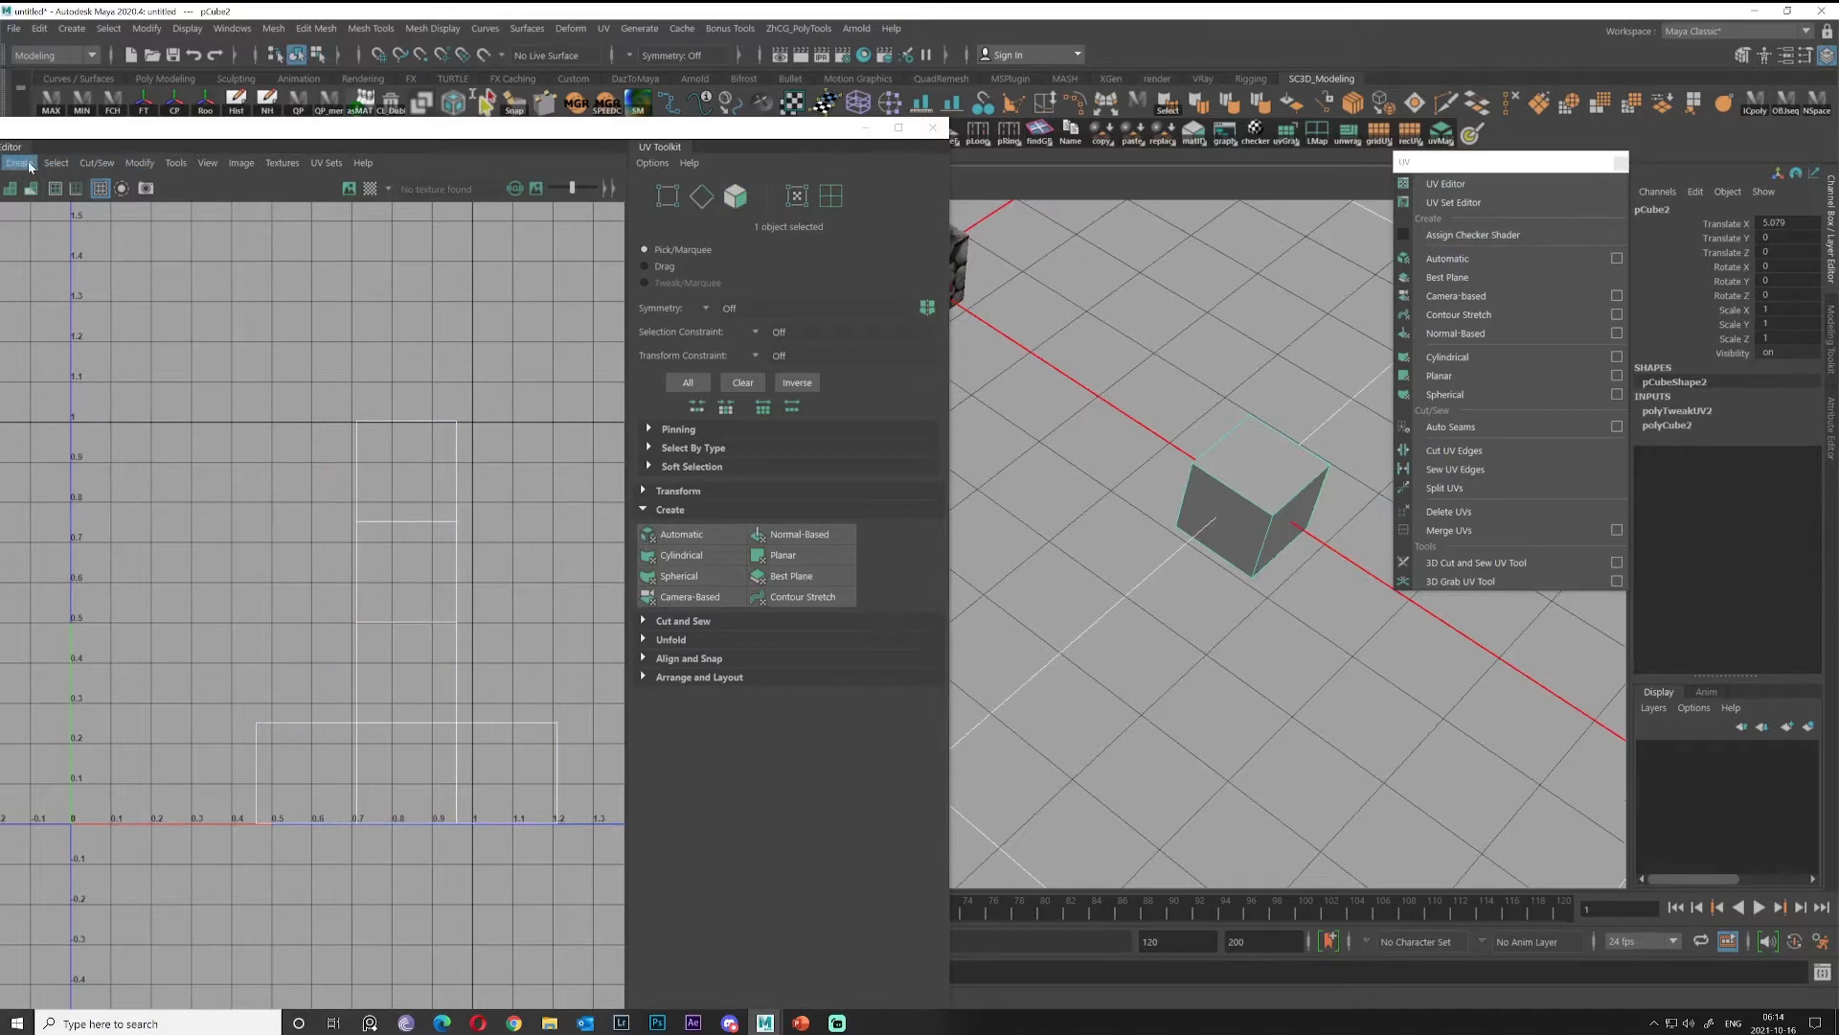
Compare the UV Editor's Cut/Sew and Modify commands with the main UV commands, and open the main Automatic mapping options.
drag(191, 135, 286, 111)
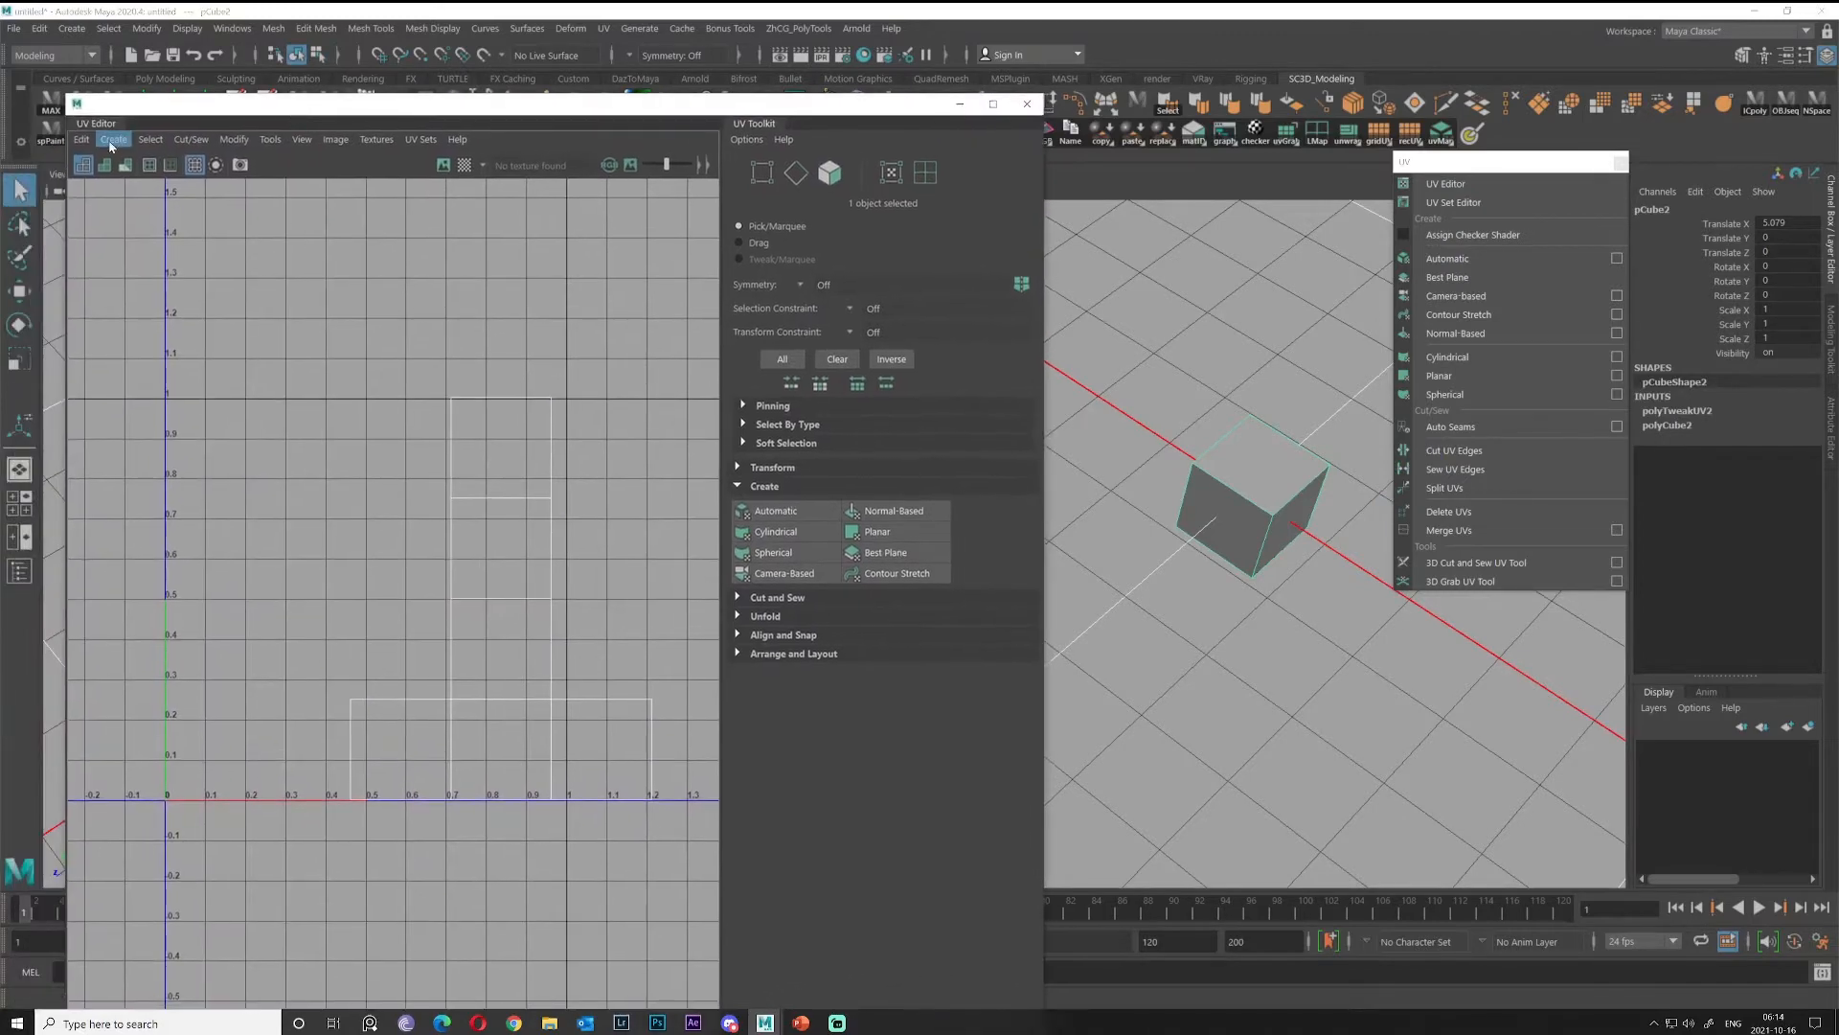
click(268, 142)
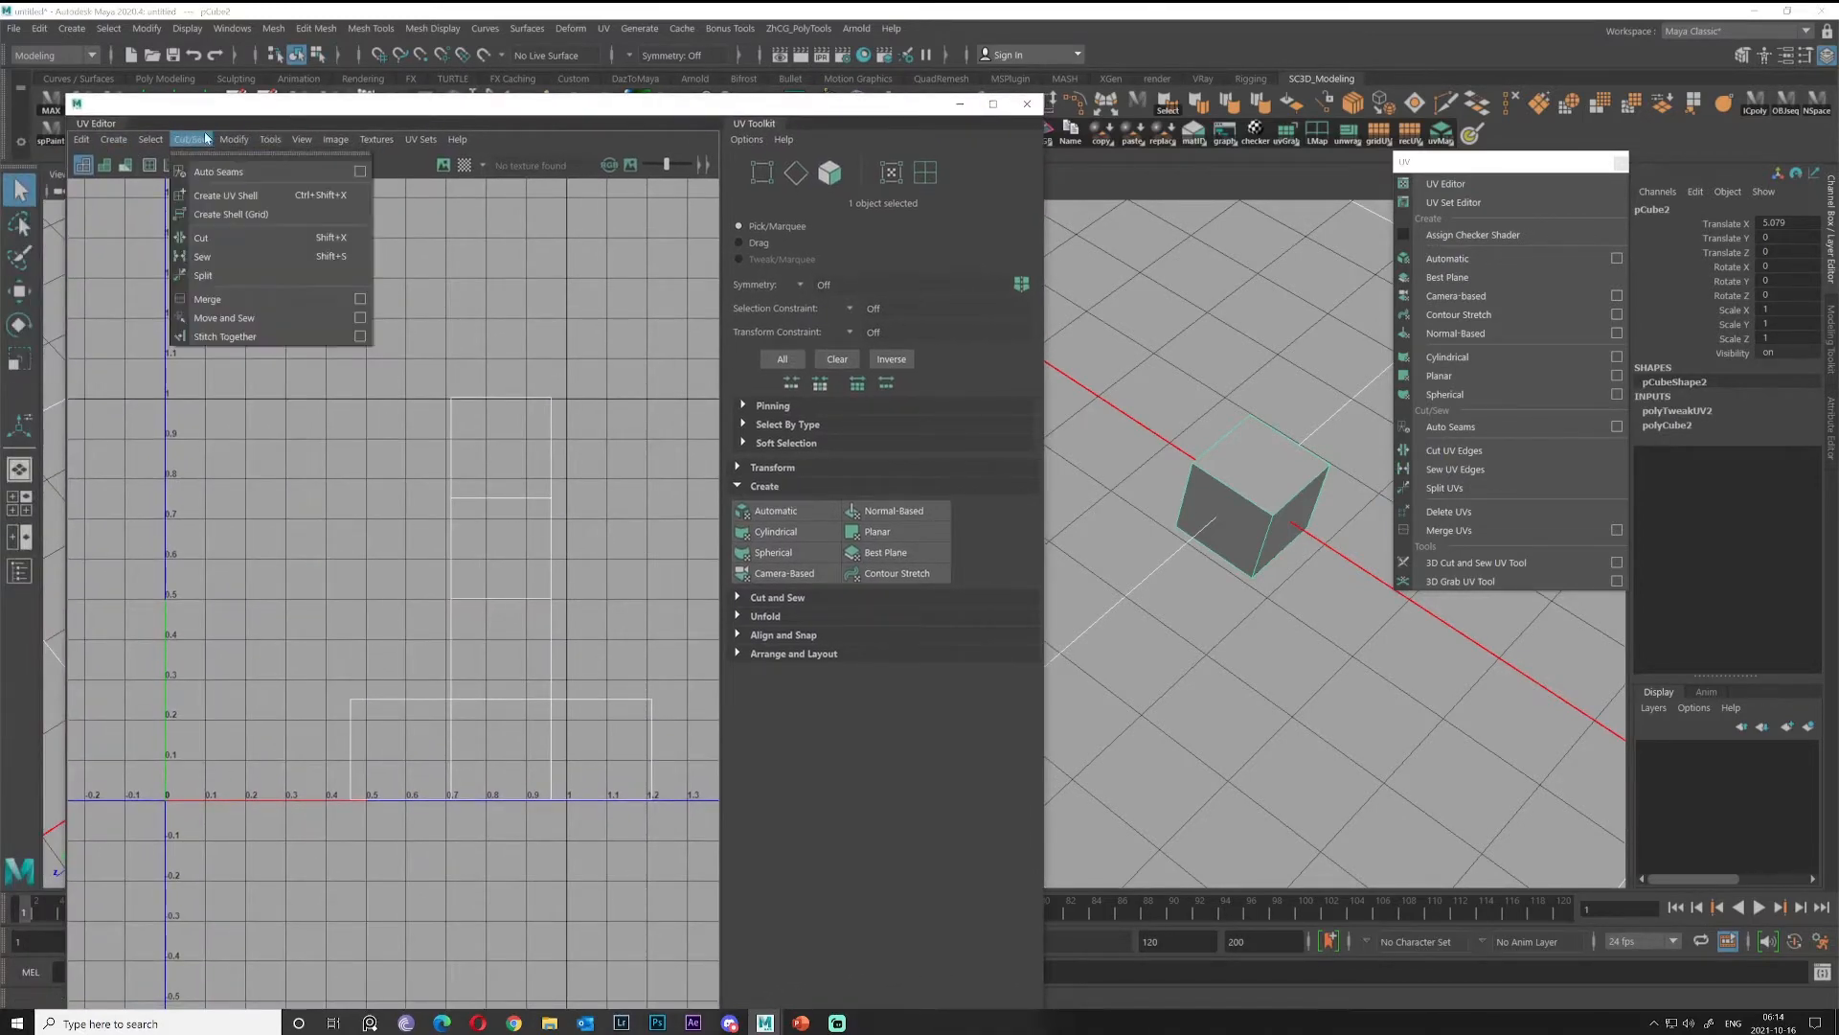
mouse_move(233, 139)
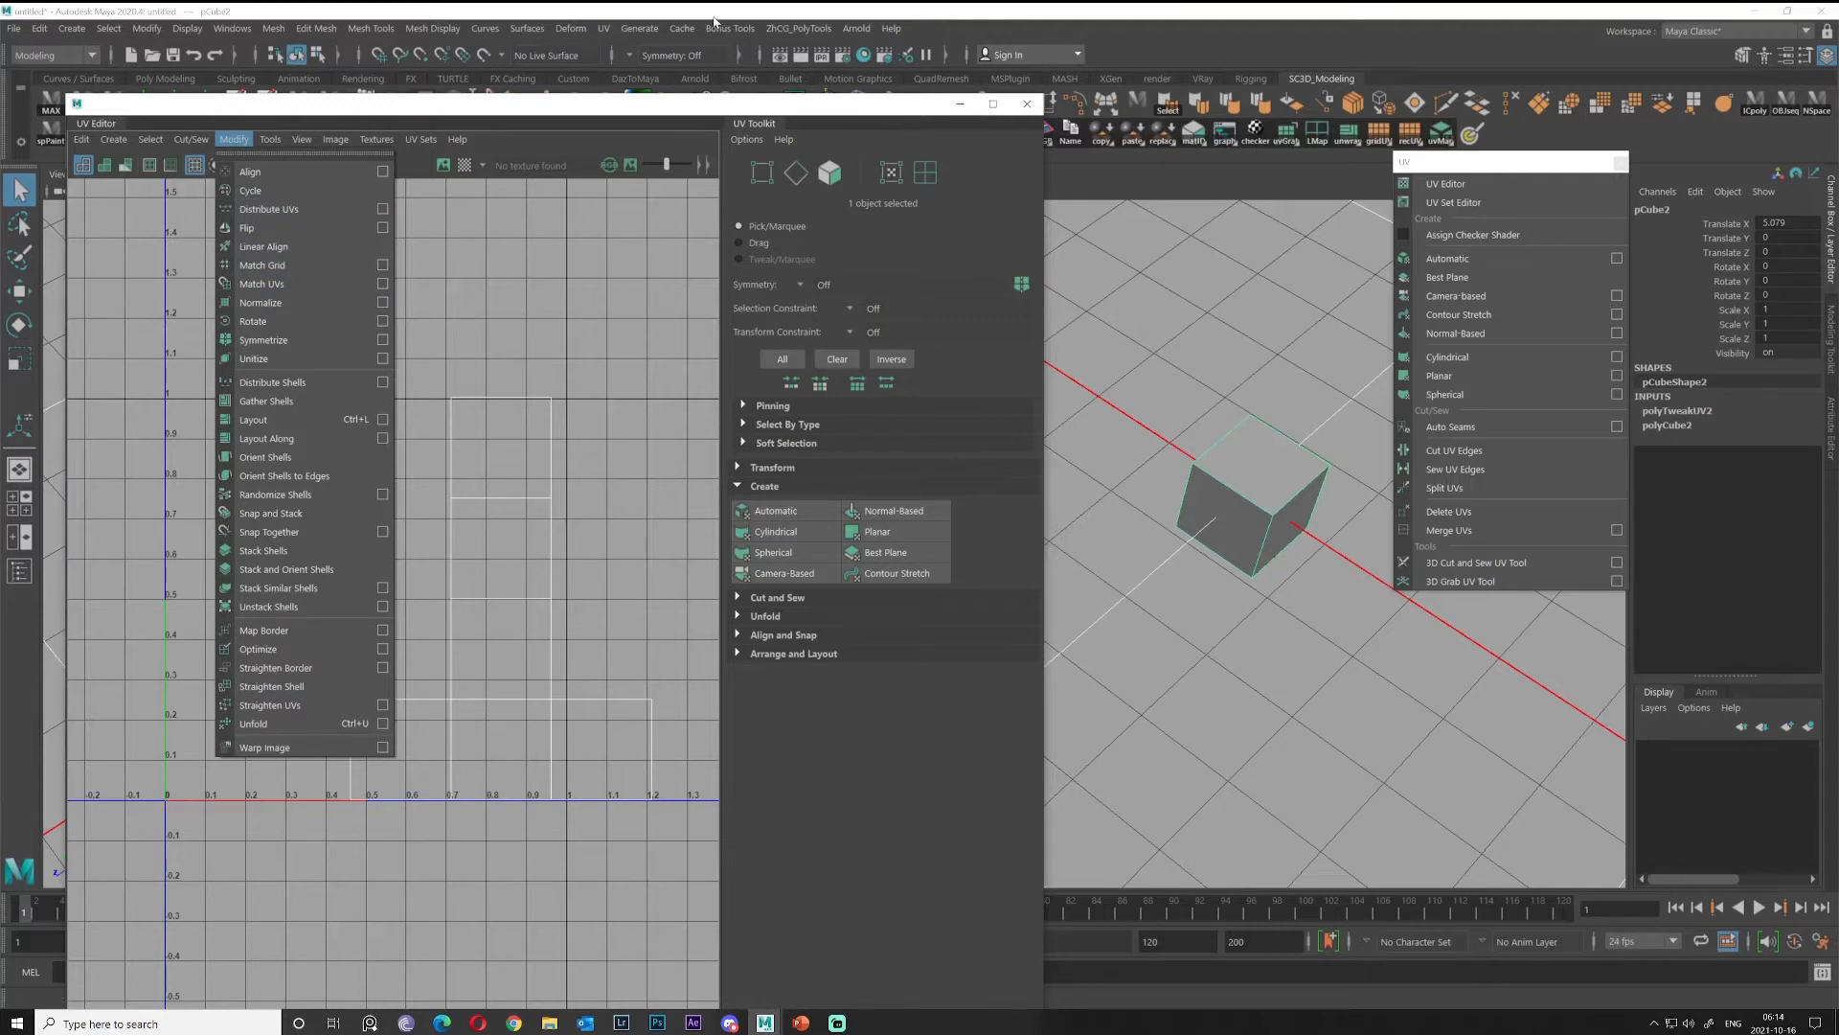
click(603, 29)
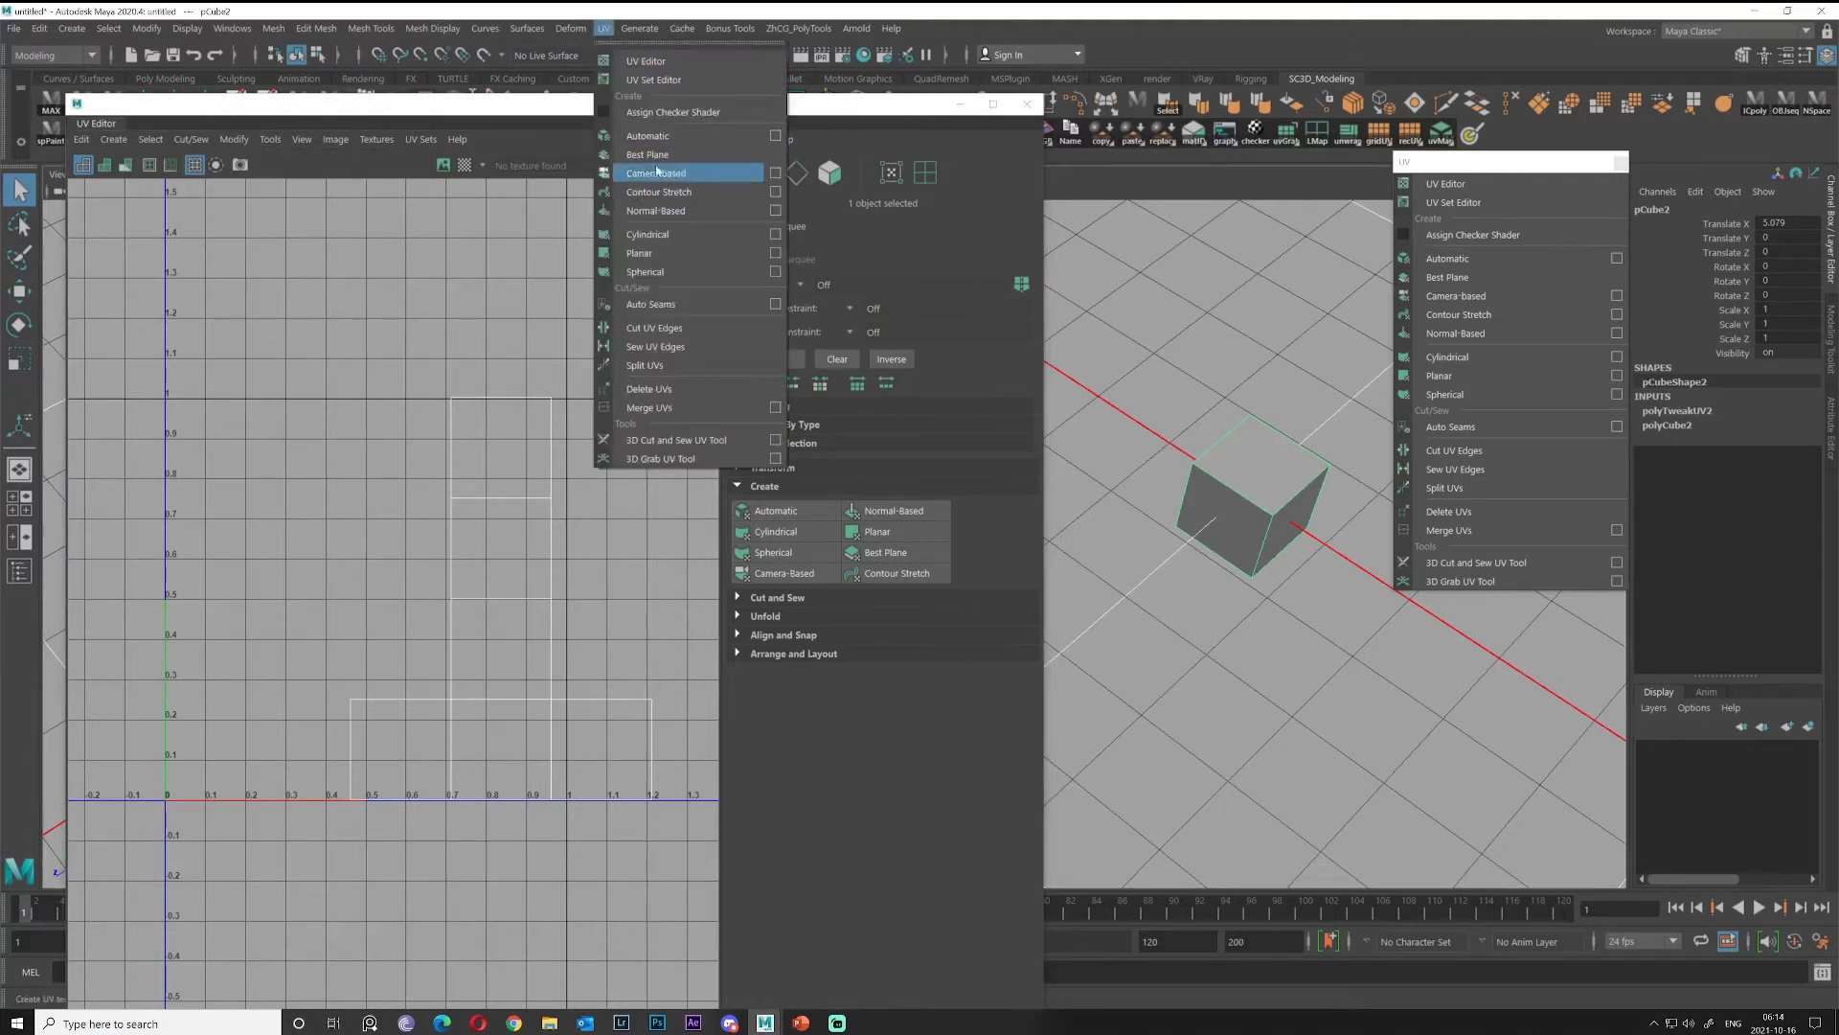
click(776, 137)
drag(996, 167, 1254, 115)
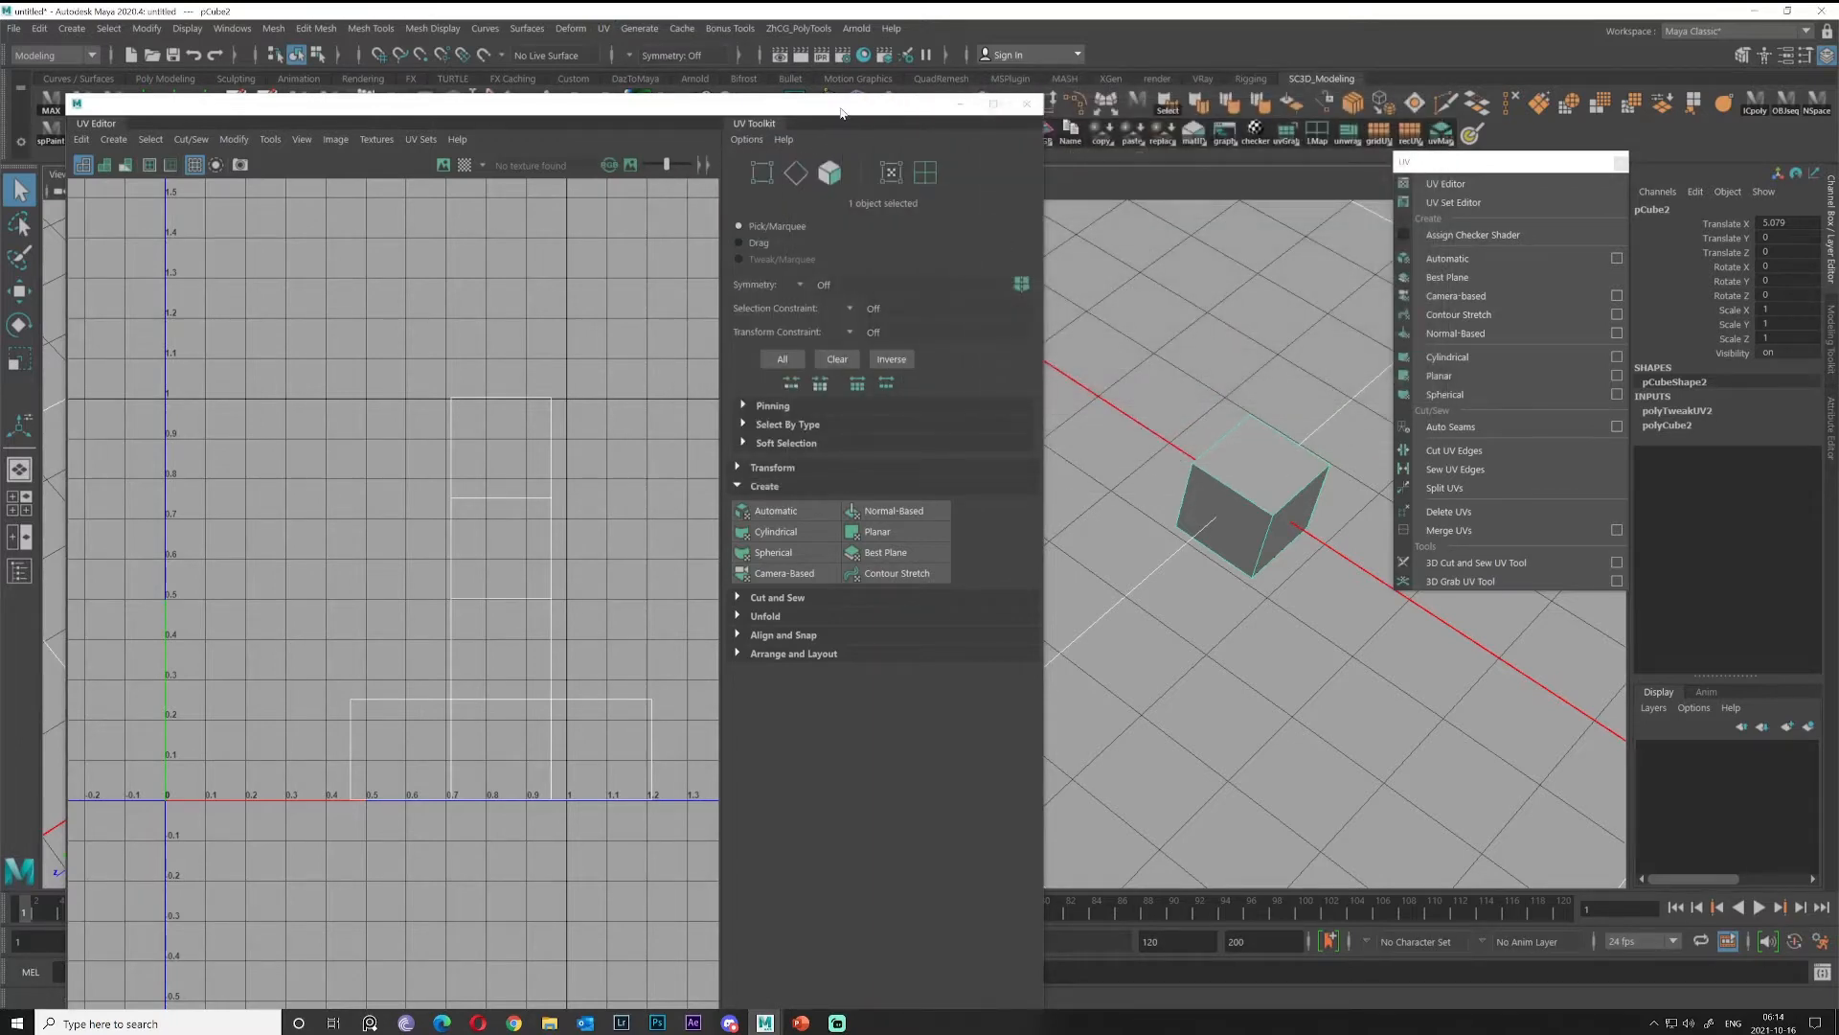
Apply an Automatic UV projection to the second cube with 6 planes, optimized for fewer pieces and laid out into a square.
drag(840, 108, 787, 85)
alt+middle_drag(1109, 492, 1098, 468)
scroll(1148, 489, up, 1)
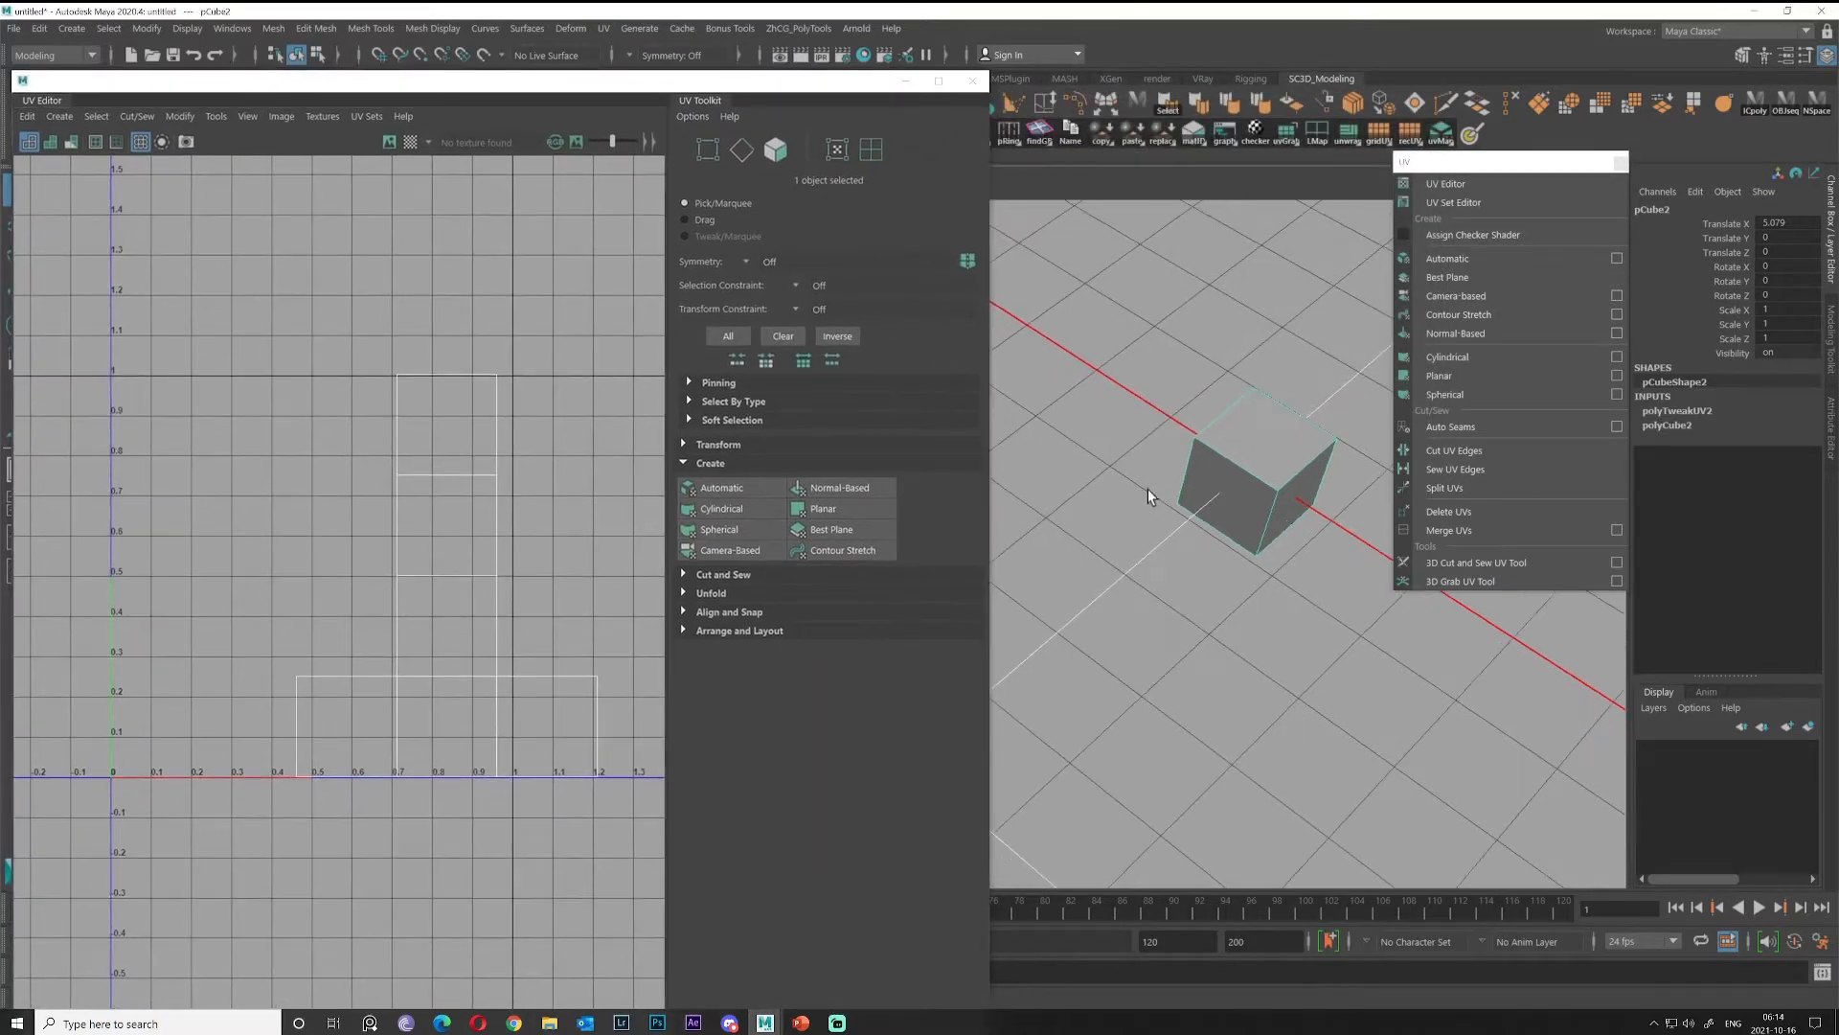
alt+drag(1148, 488, 1216, 470)
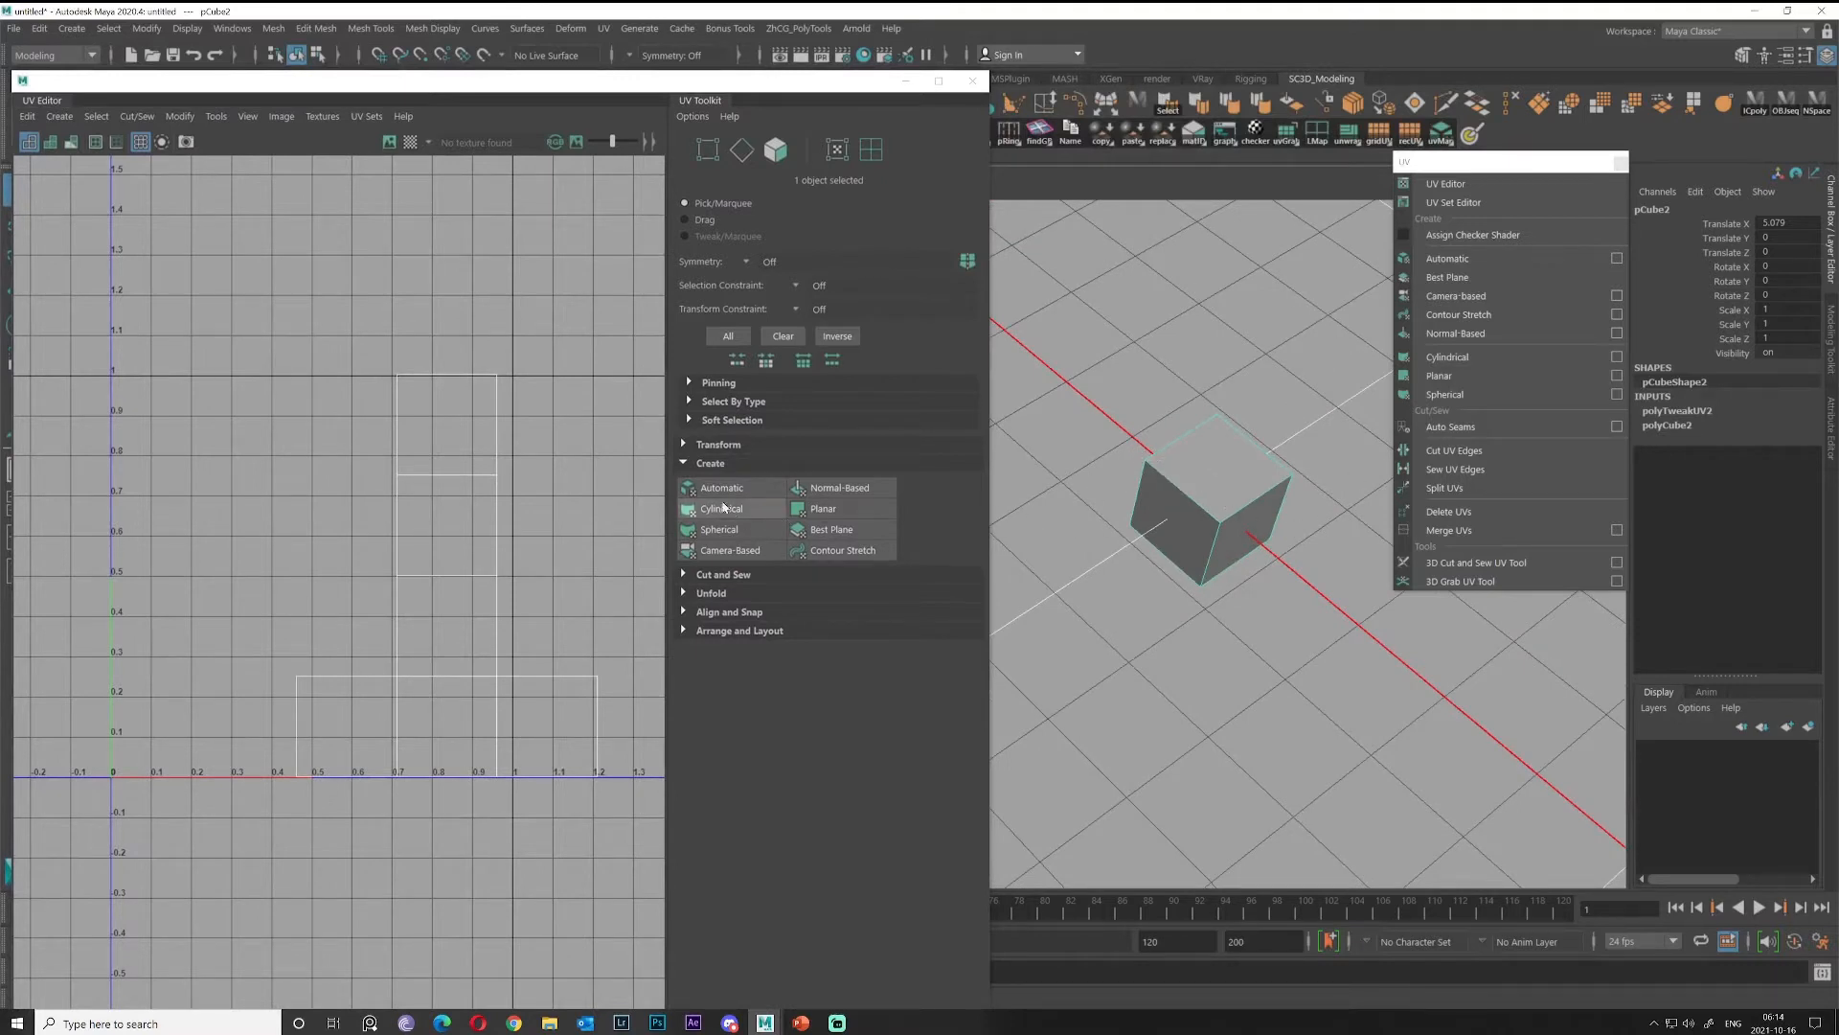
click(1617, 258)
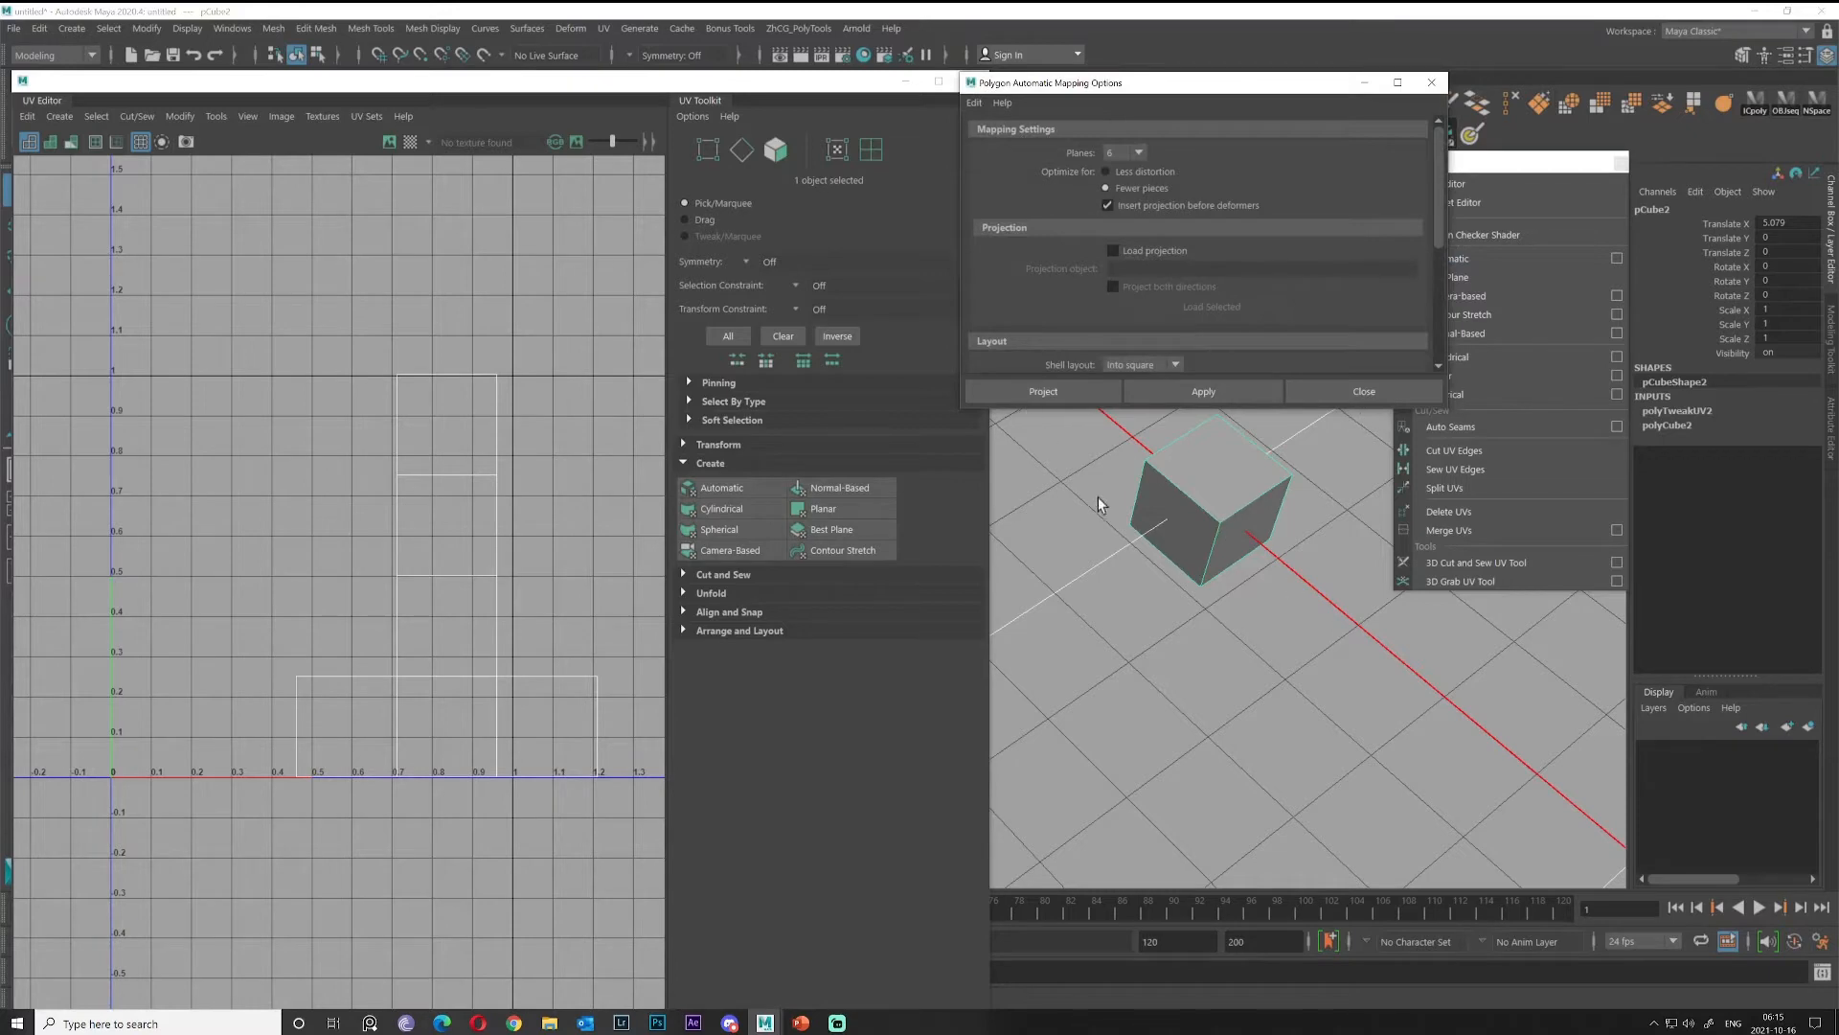
alt+drag(1269, 588, 1208, 565)
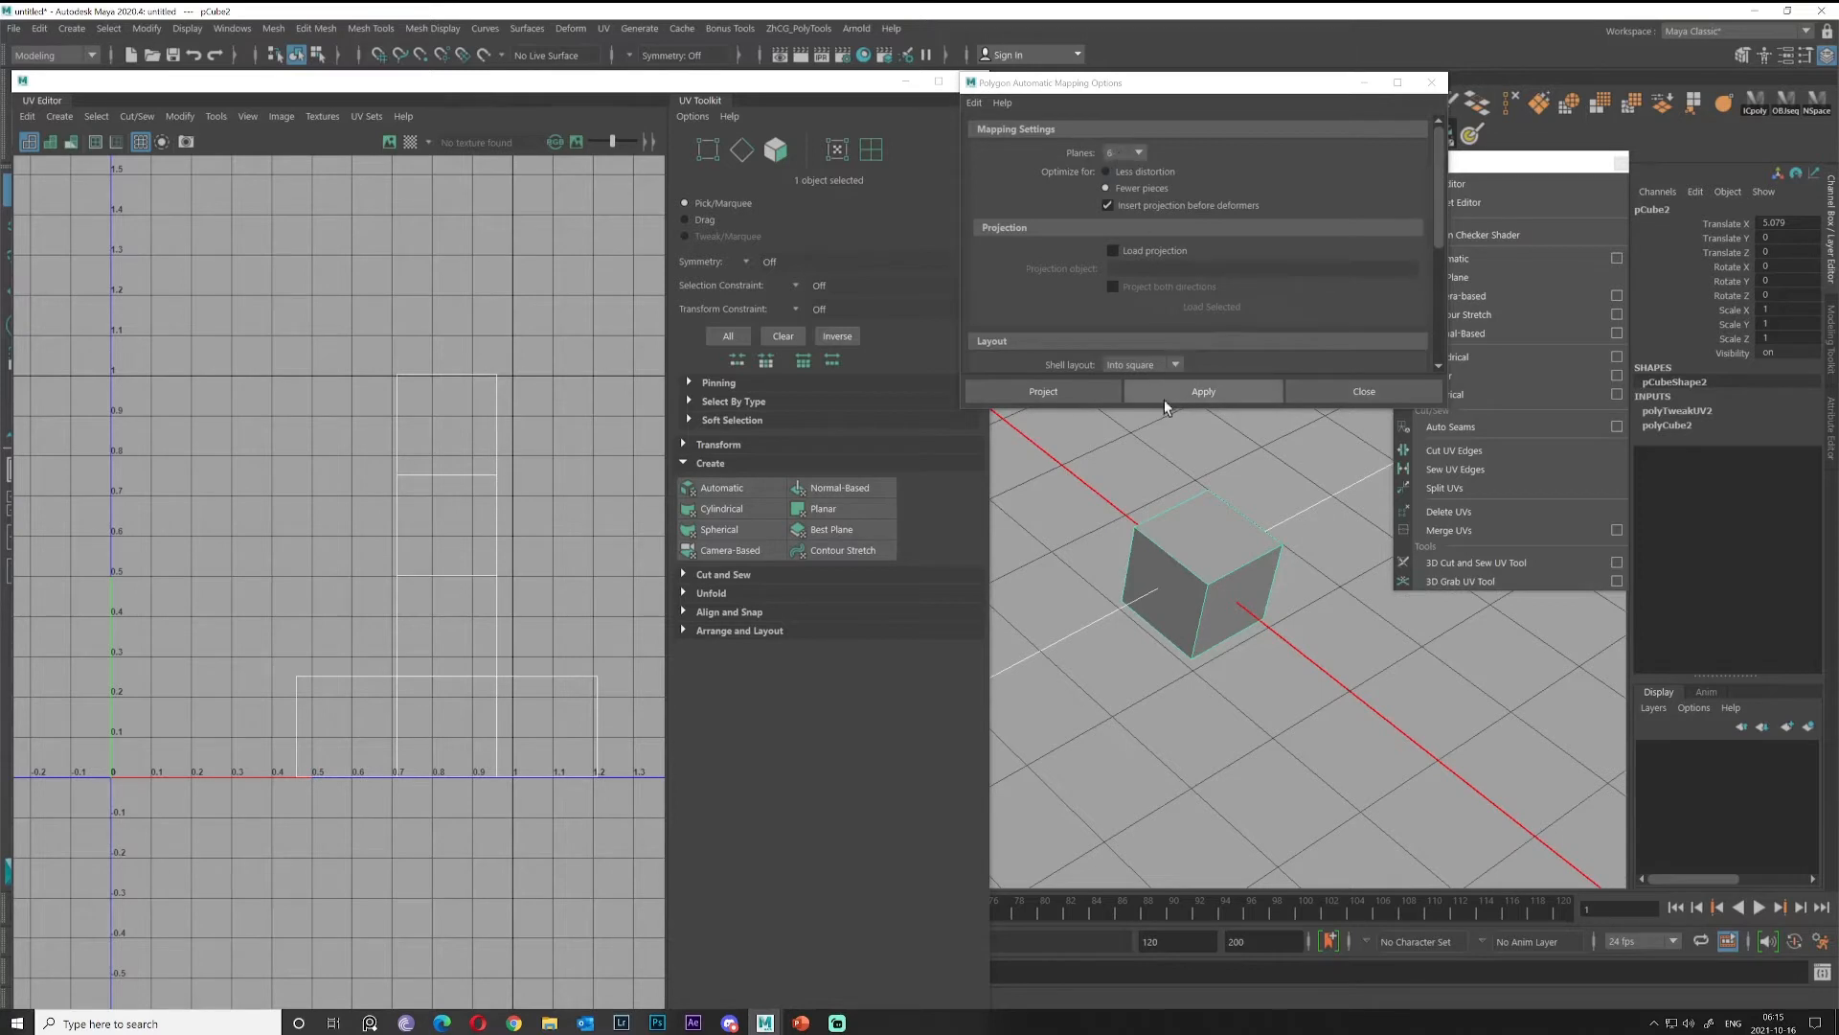
click(1189, 396)
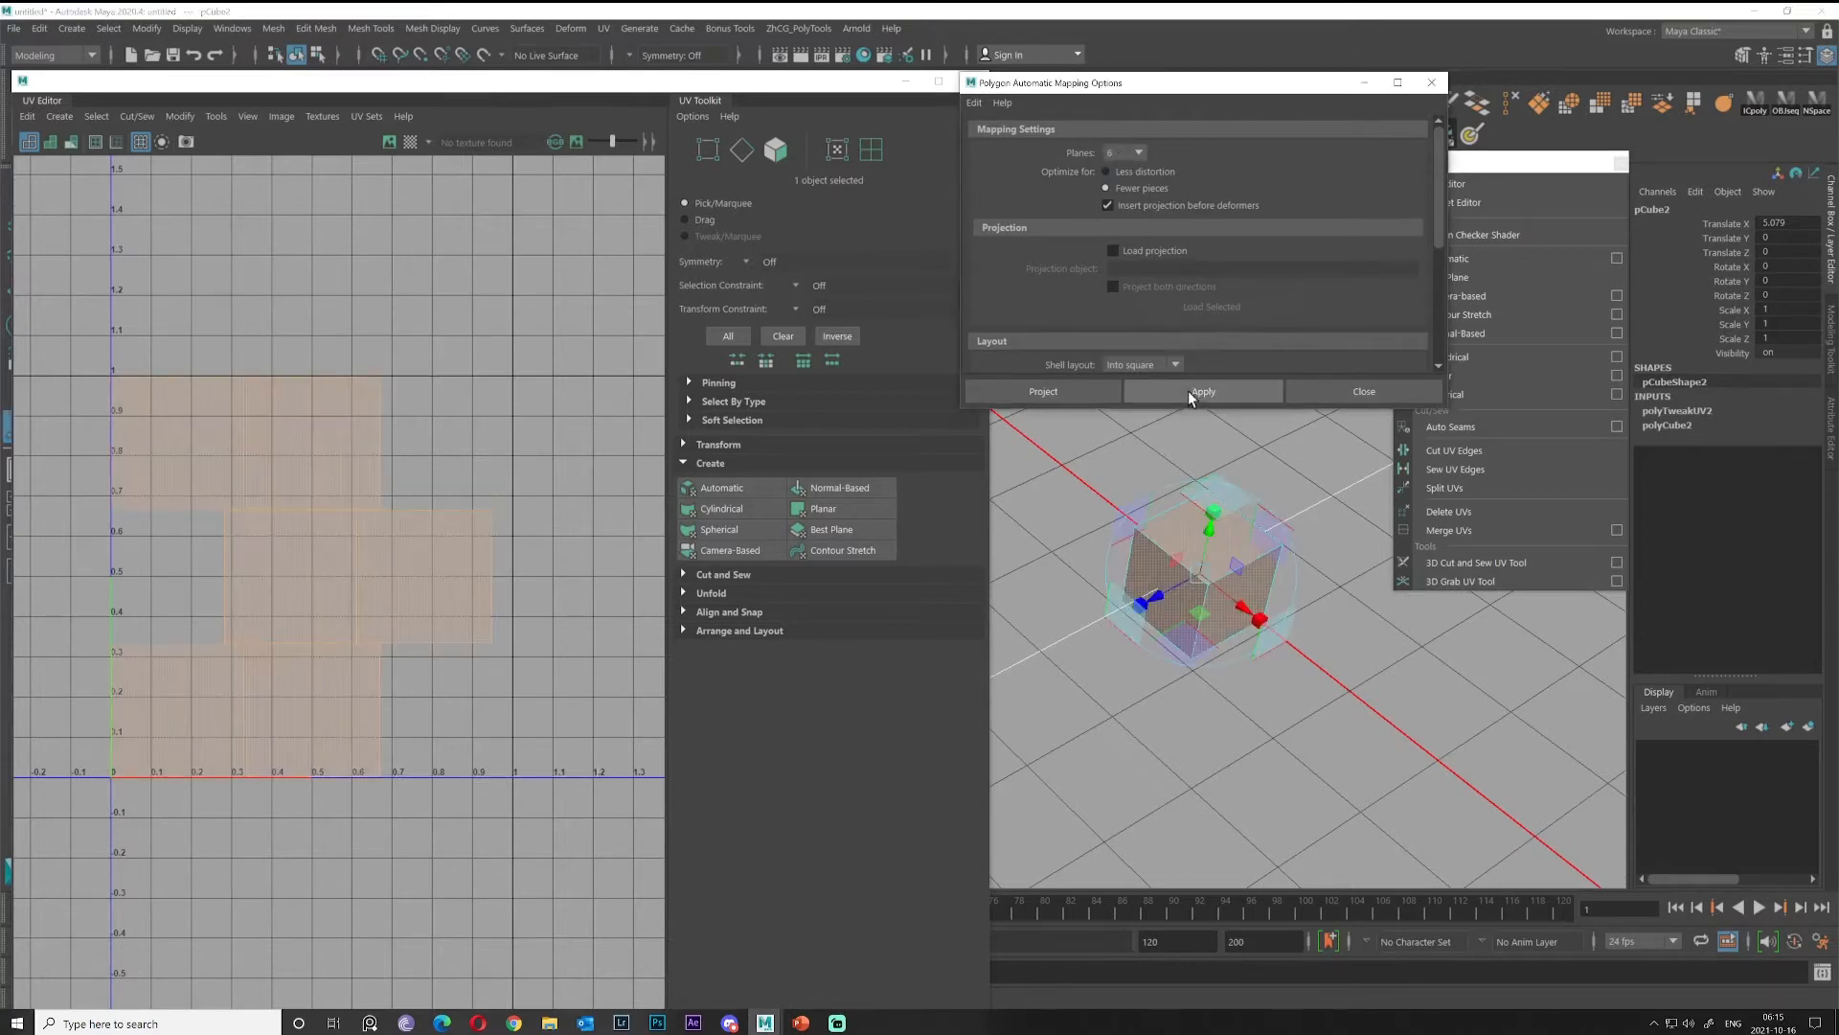
Select individual faces of the second cube to match each one with its shell in the UV Editor.
click(156, 440)
key(ctrl+z)
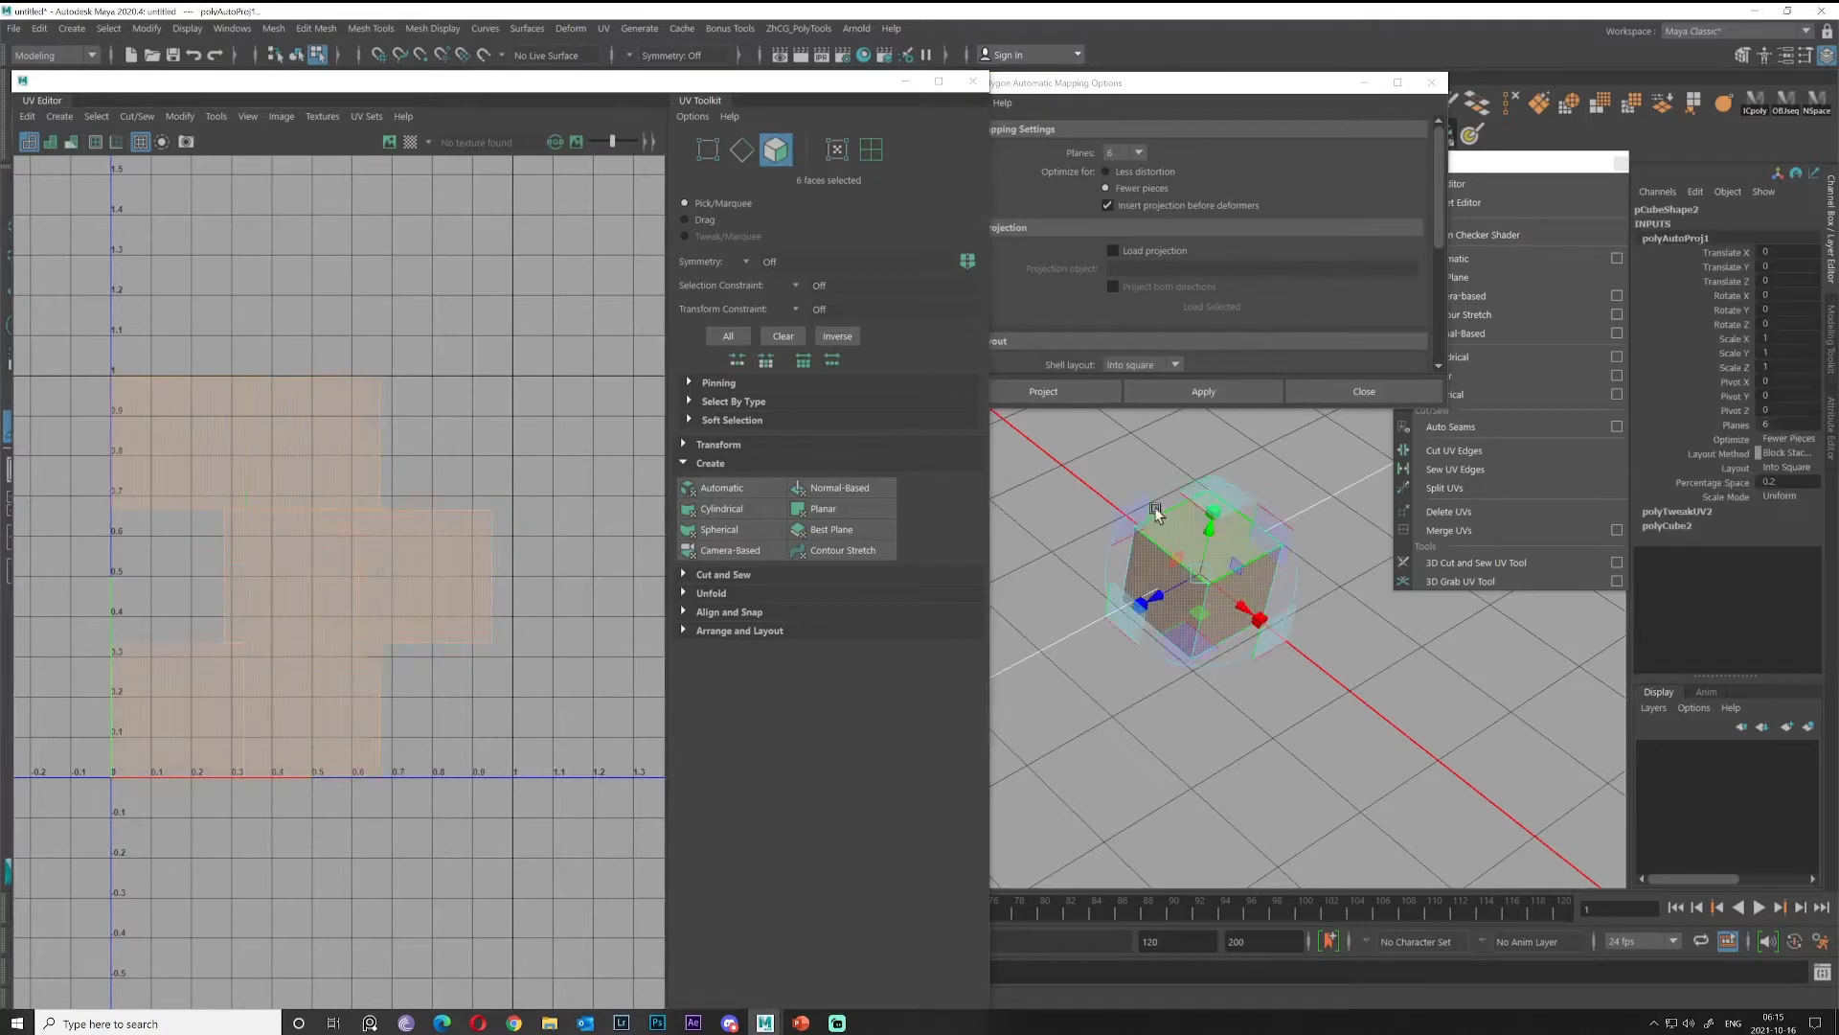
scroll(1130, 624, up, 1)
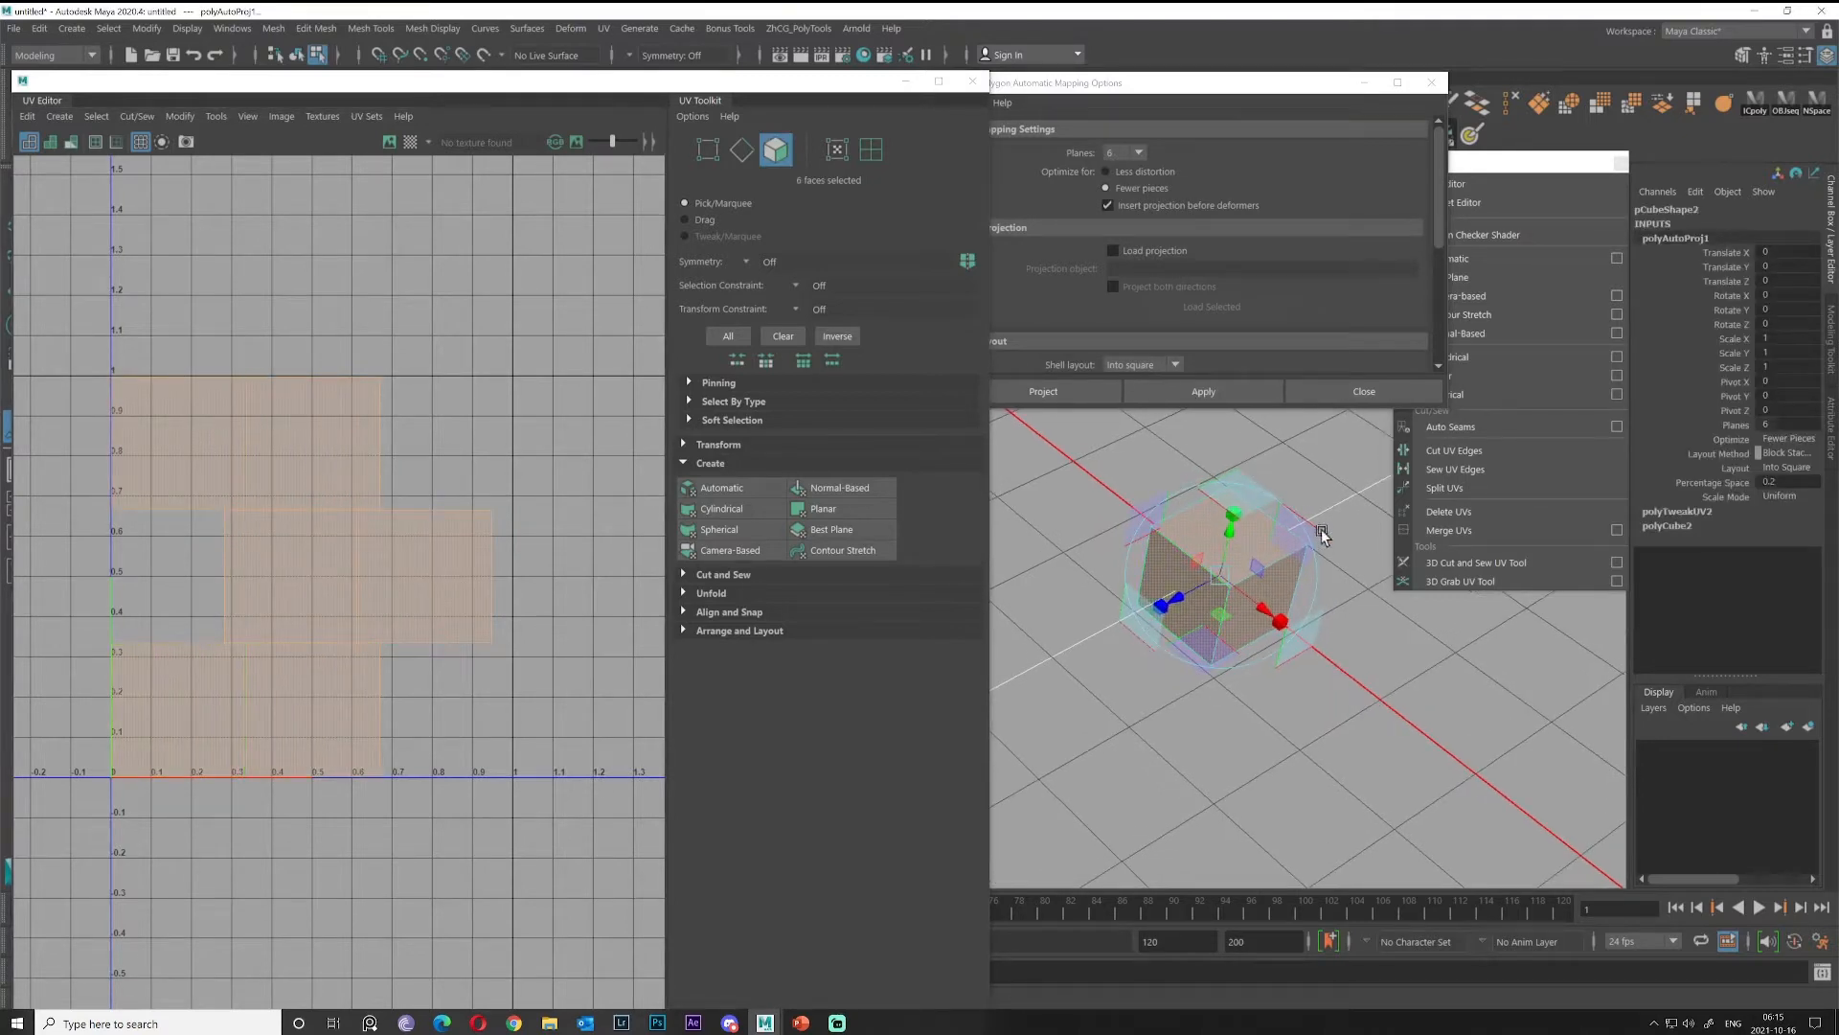
click(1181, 606)
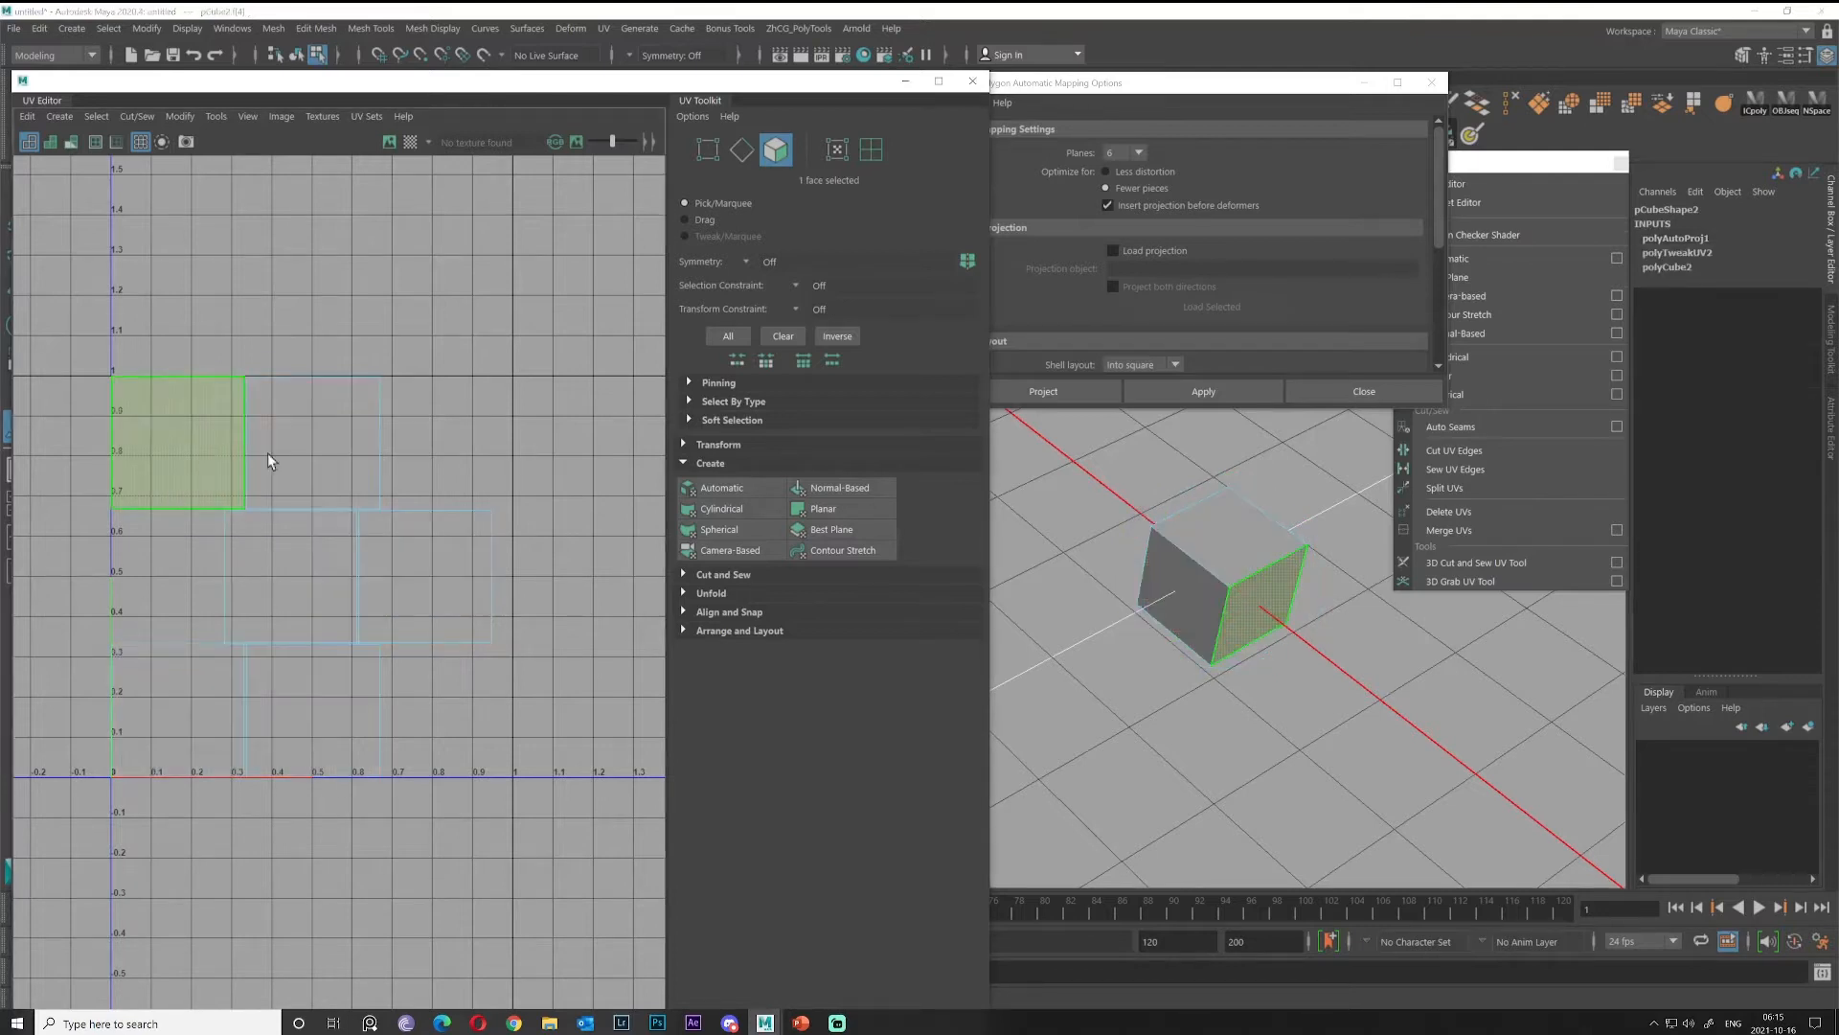
click(328, 405)
drag(327, 405, 217, 716)
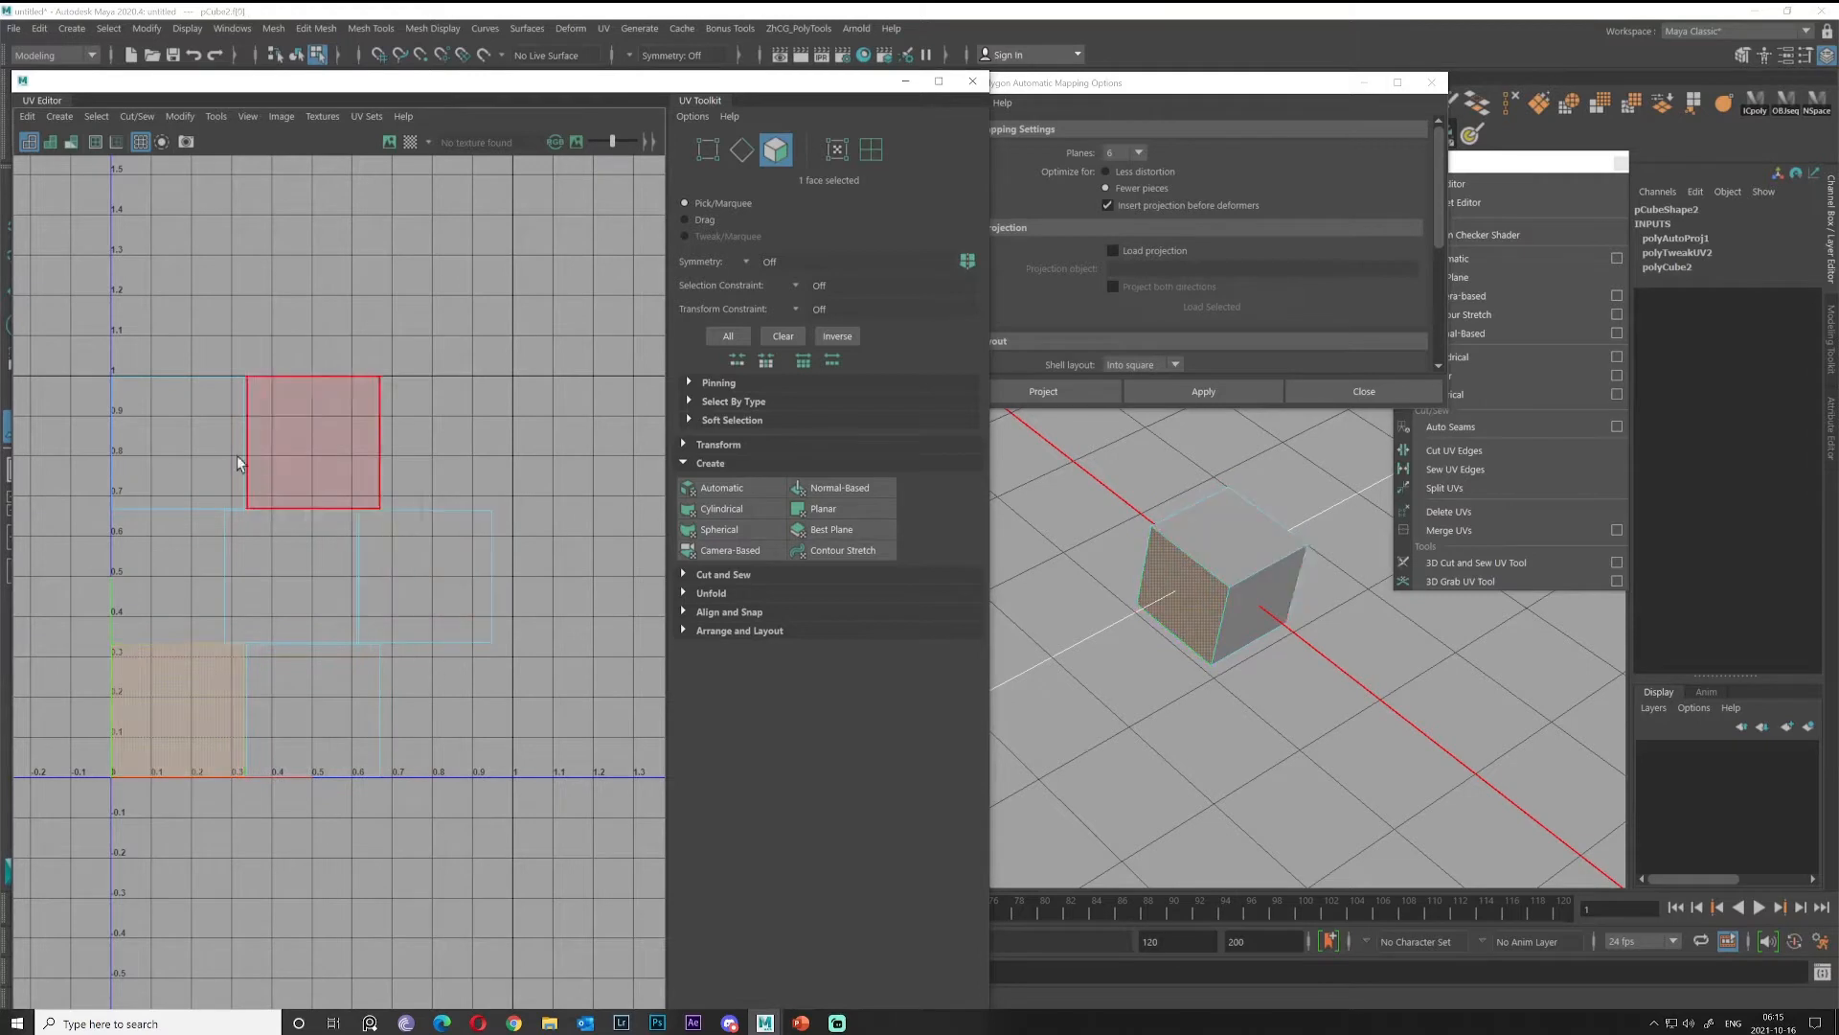
Switch the UV Editor to UV component selection and select all of the second cube's UVs.
right_drag(127, 329, 131, 330)
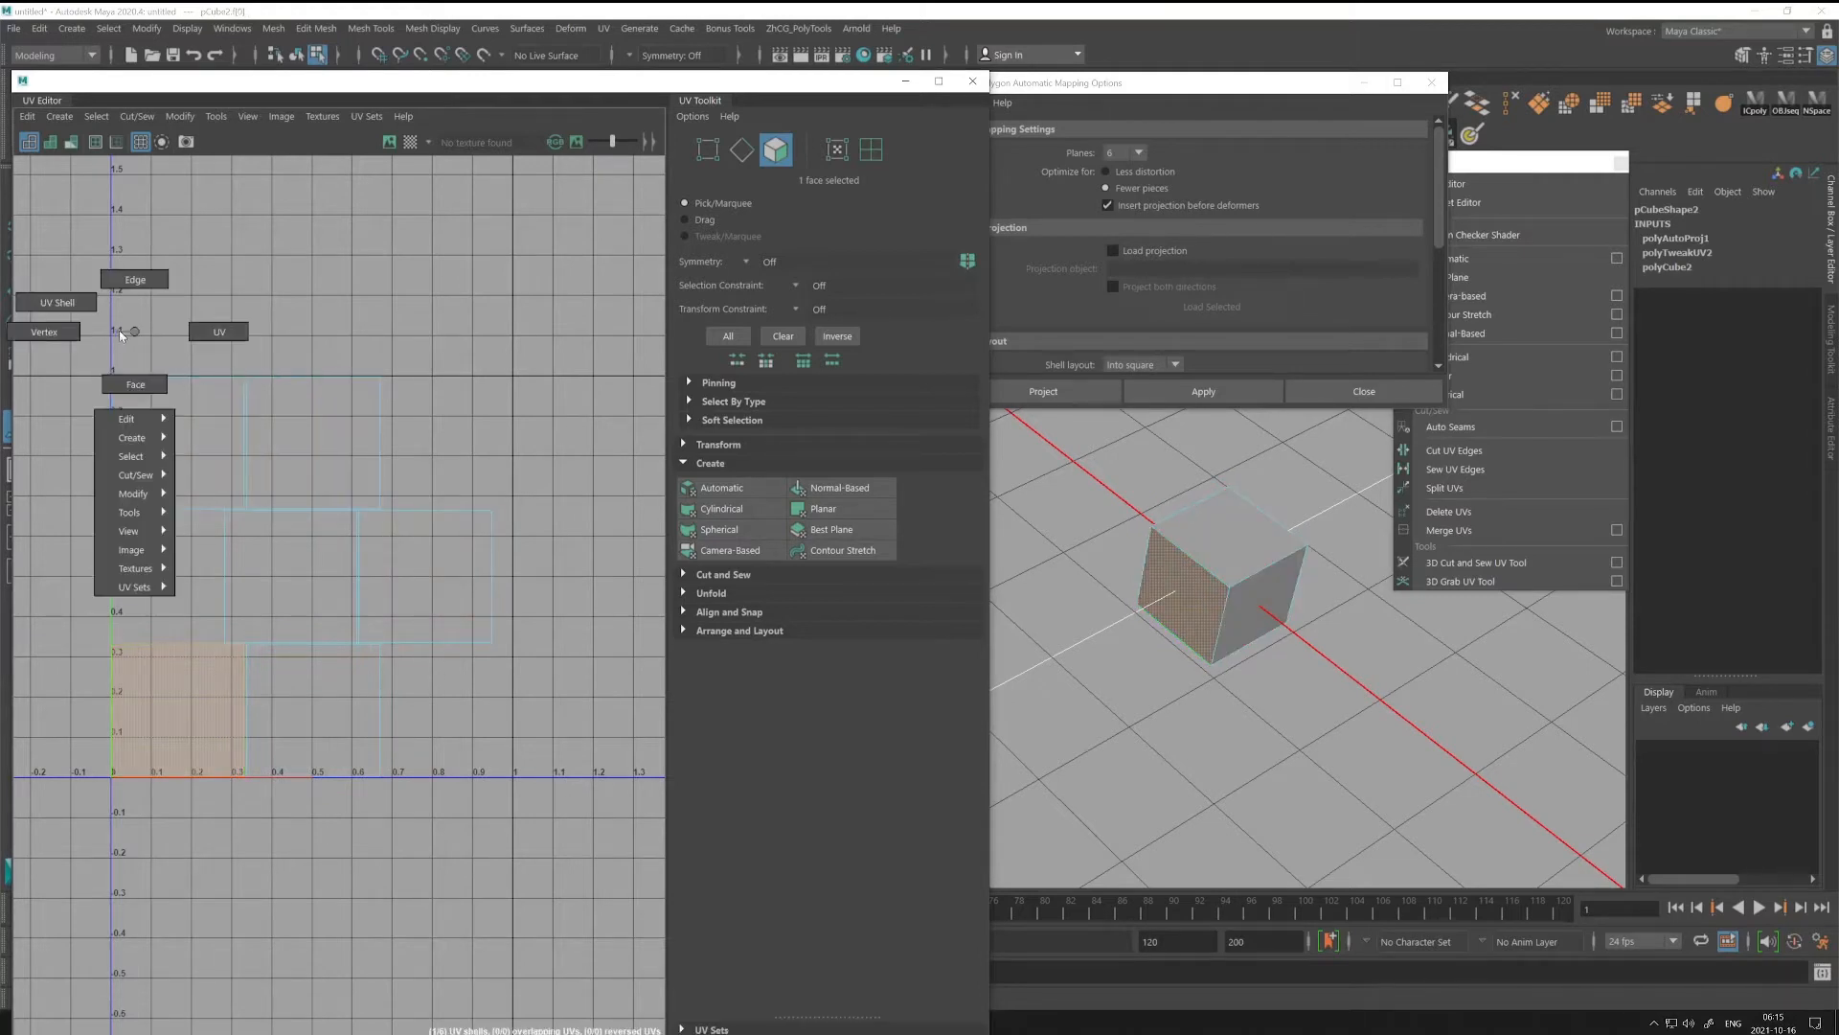
right_drag(131, 329, 216, 330)
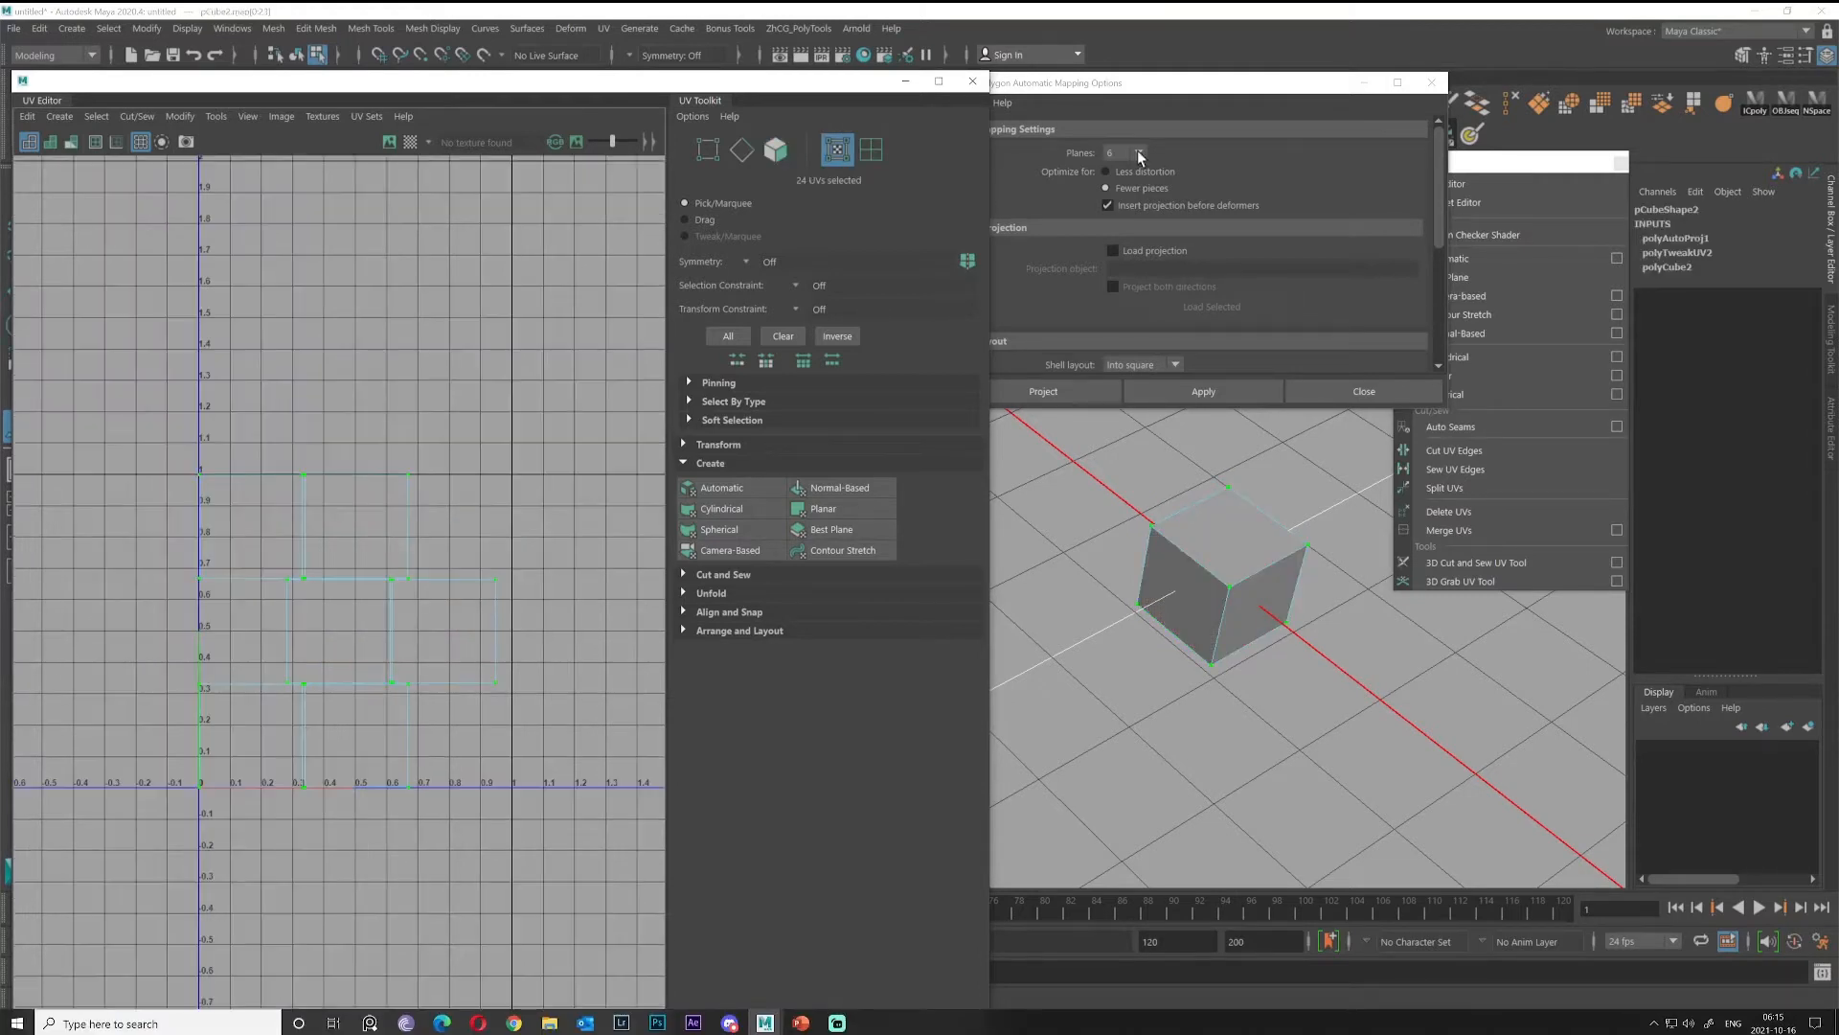
Apply an Automatic UV projection with 12 planes to the second cube, keeping the fewer pieces optimization.
click(1140, 154)
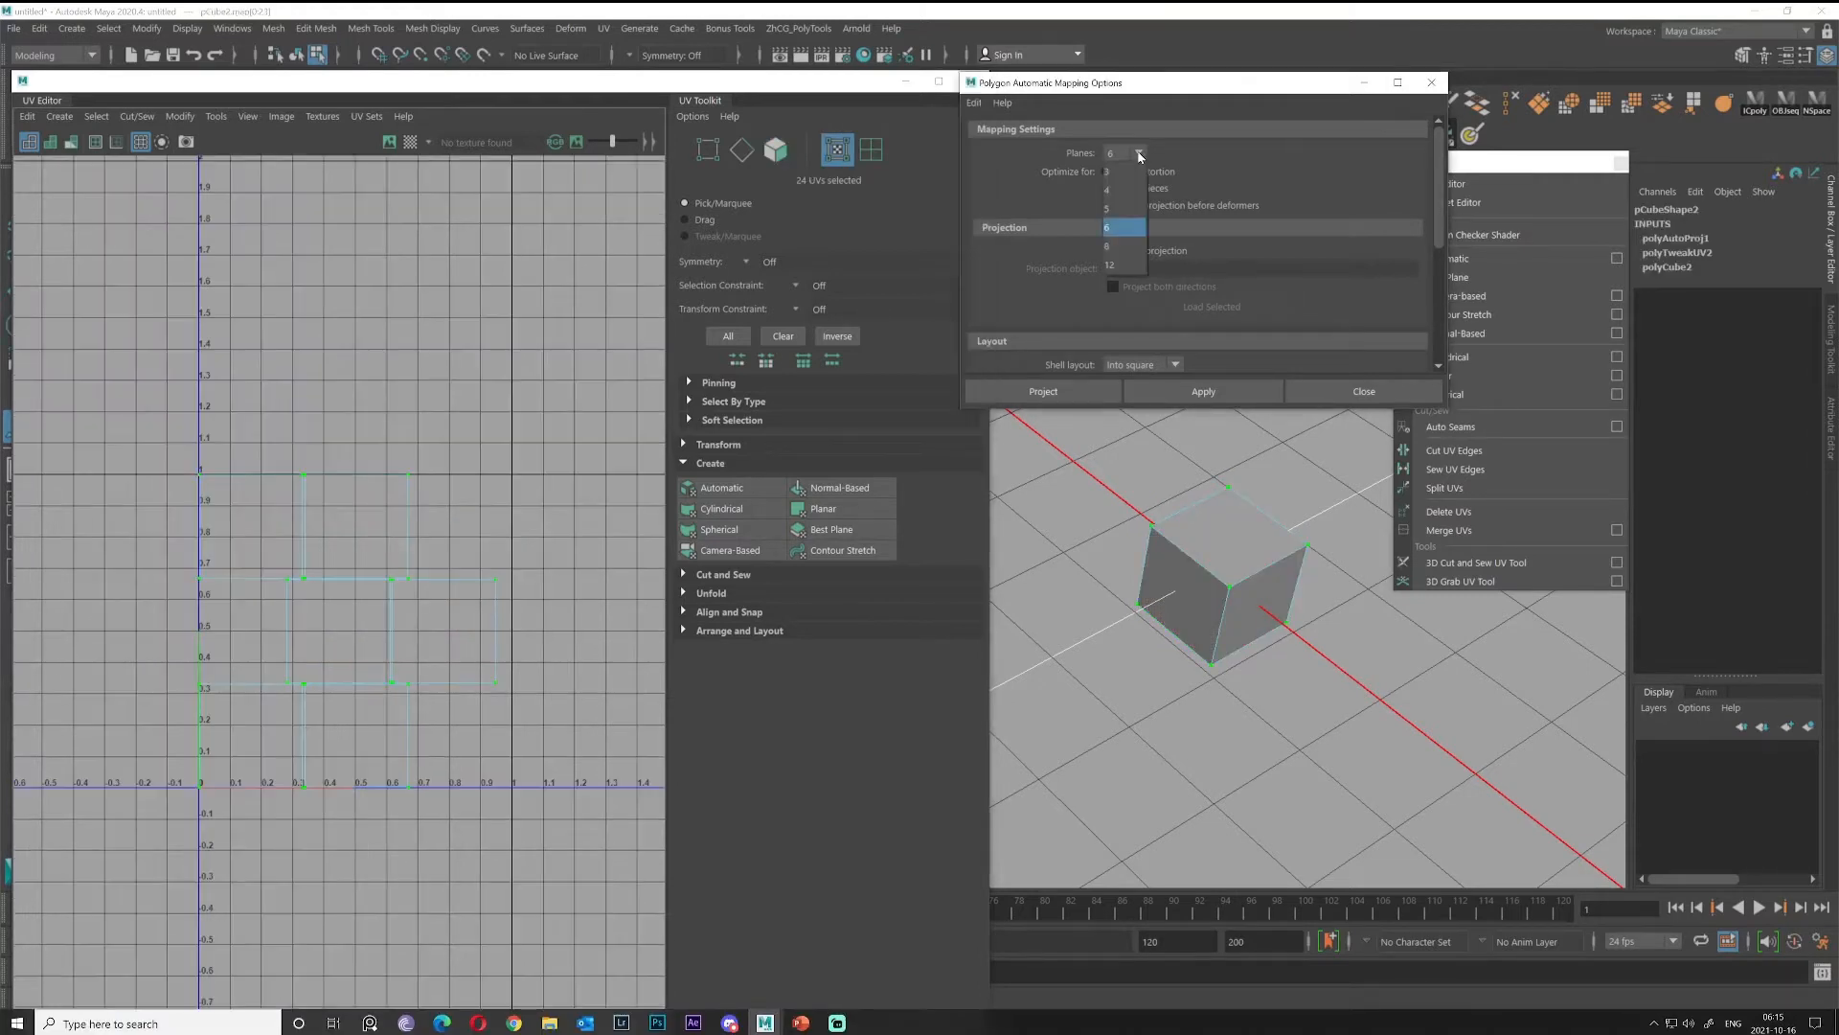
click(1121, 265)
right_drag(1205, 525, 1262, 479)
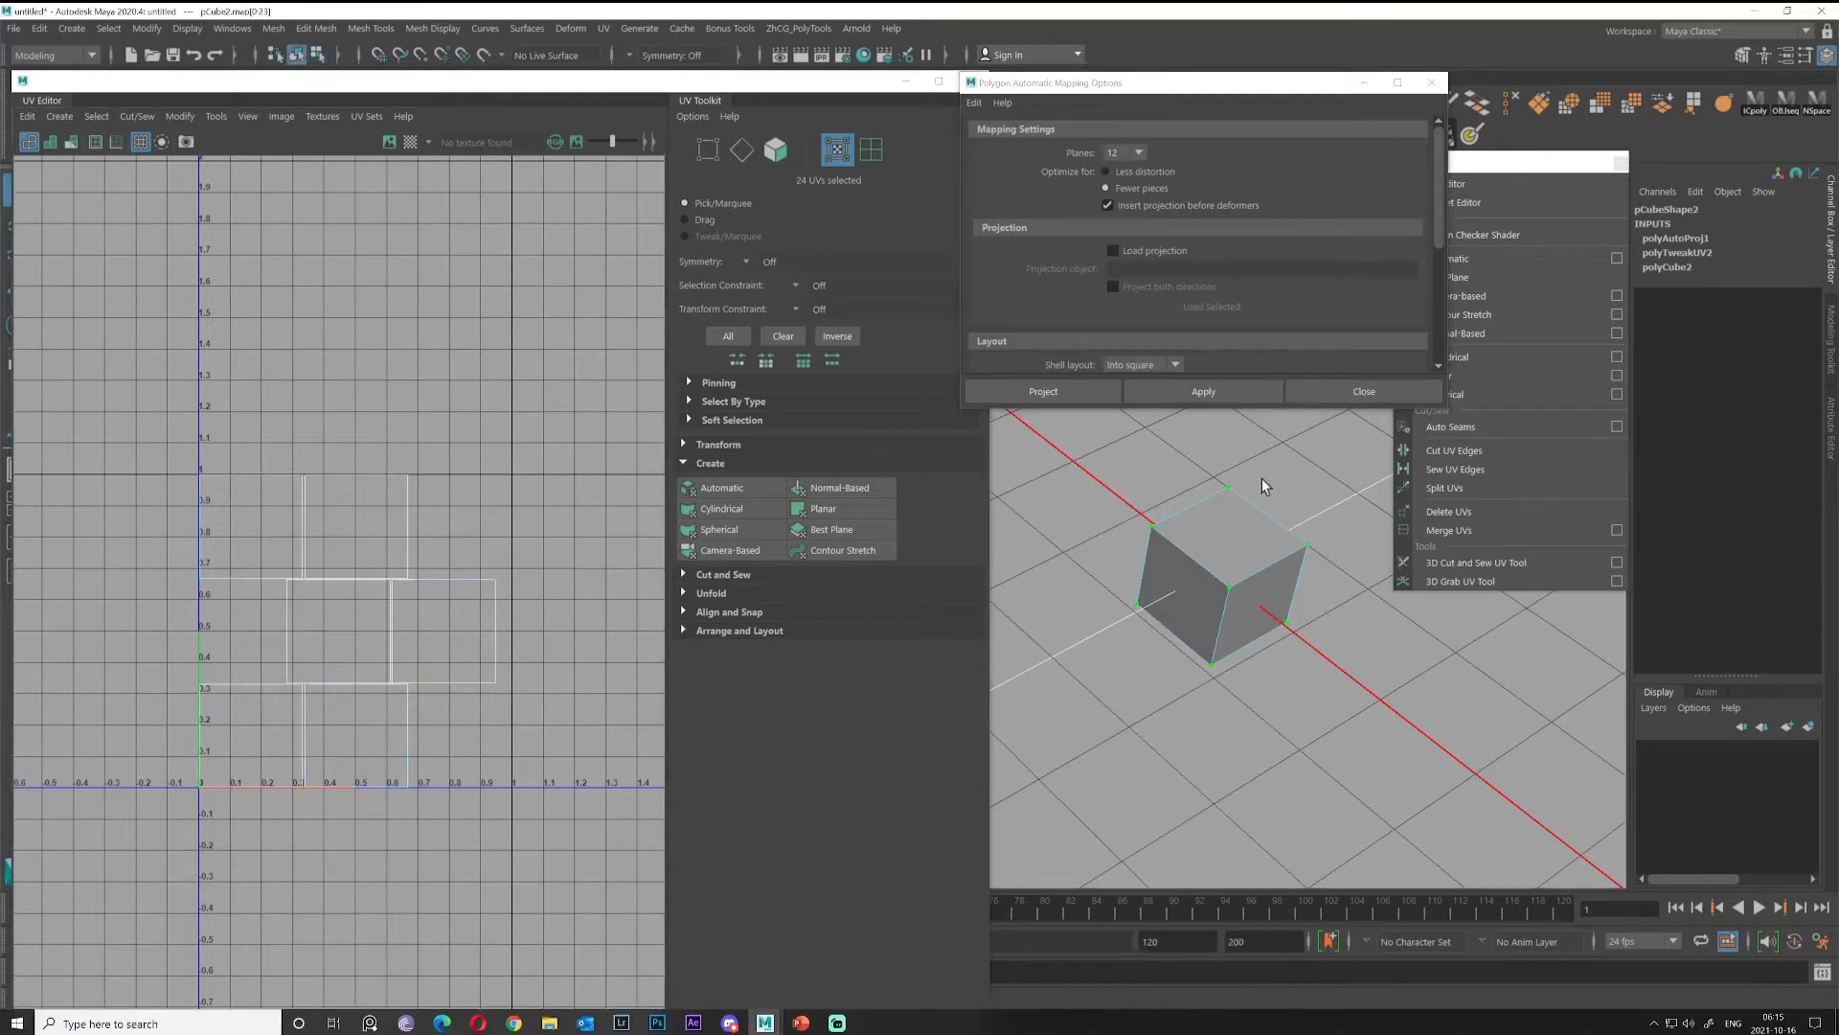
click(1165, 398)
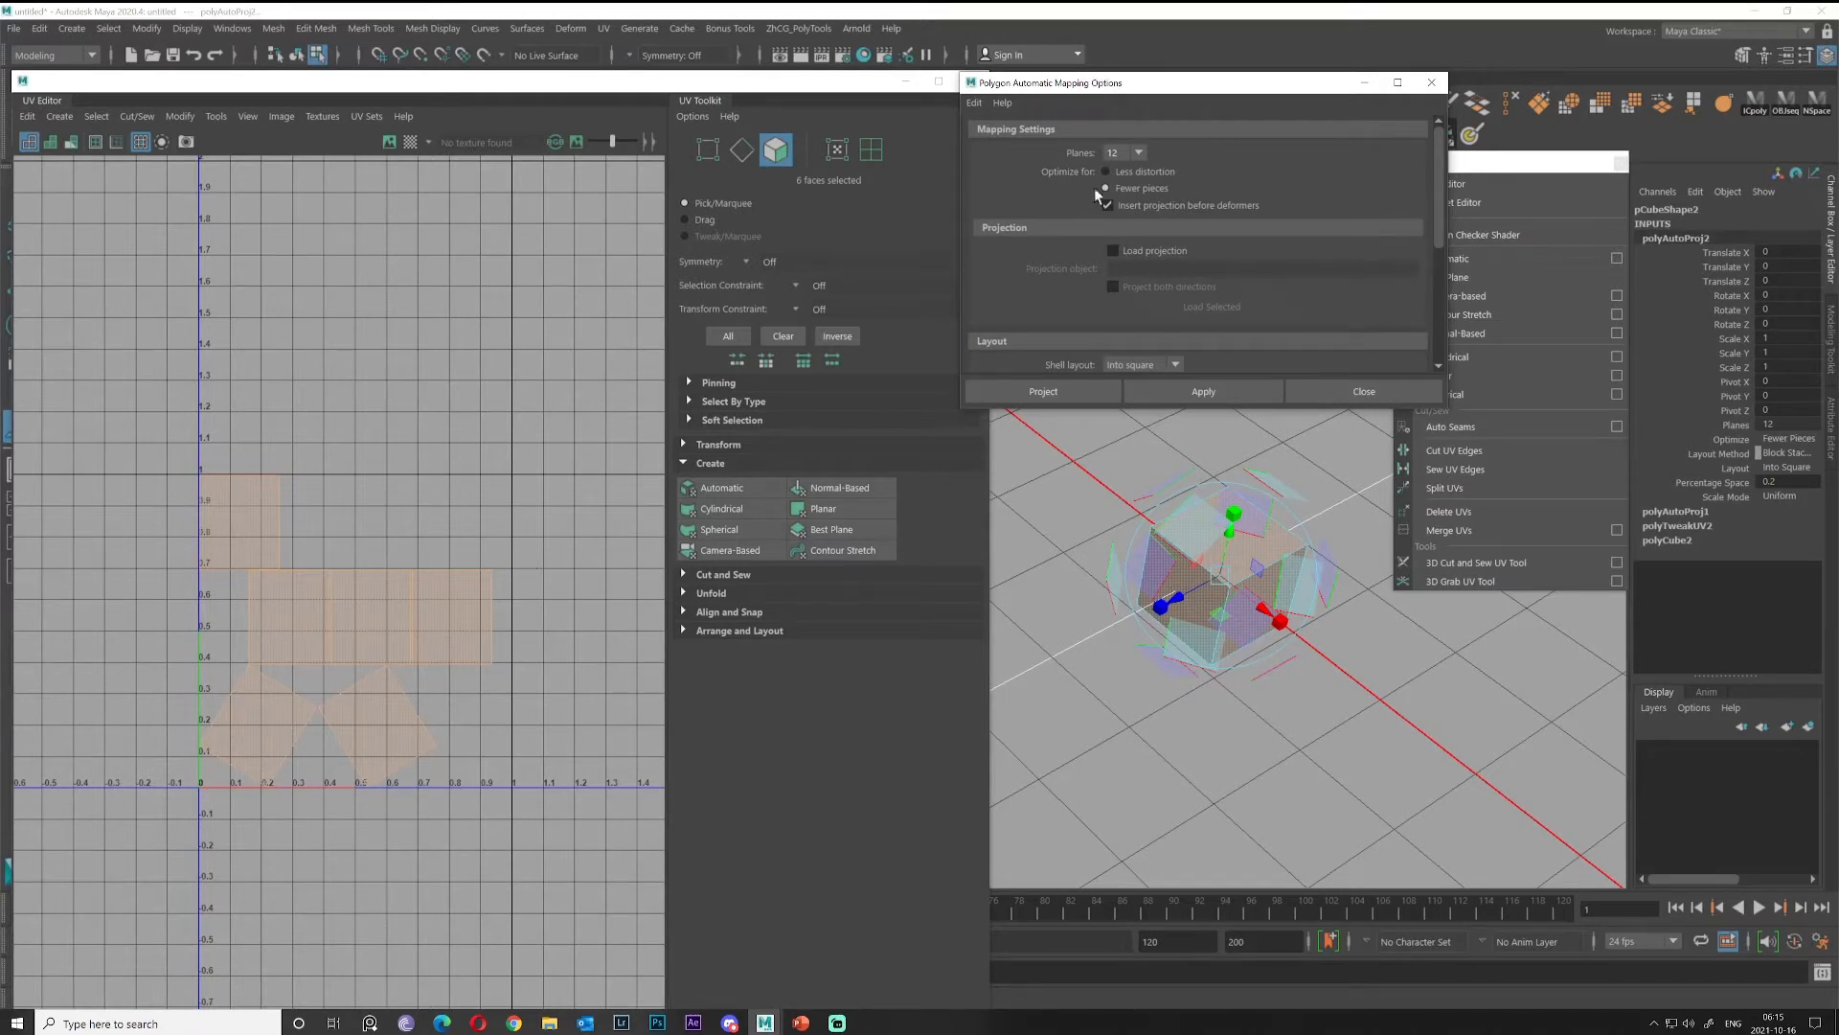
Reapply the Automatic projection to the second cube with 6 planes, close the mapping options and return to object selection.
click(1135, 154)
click(1187, 389)
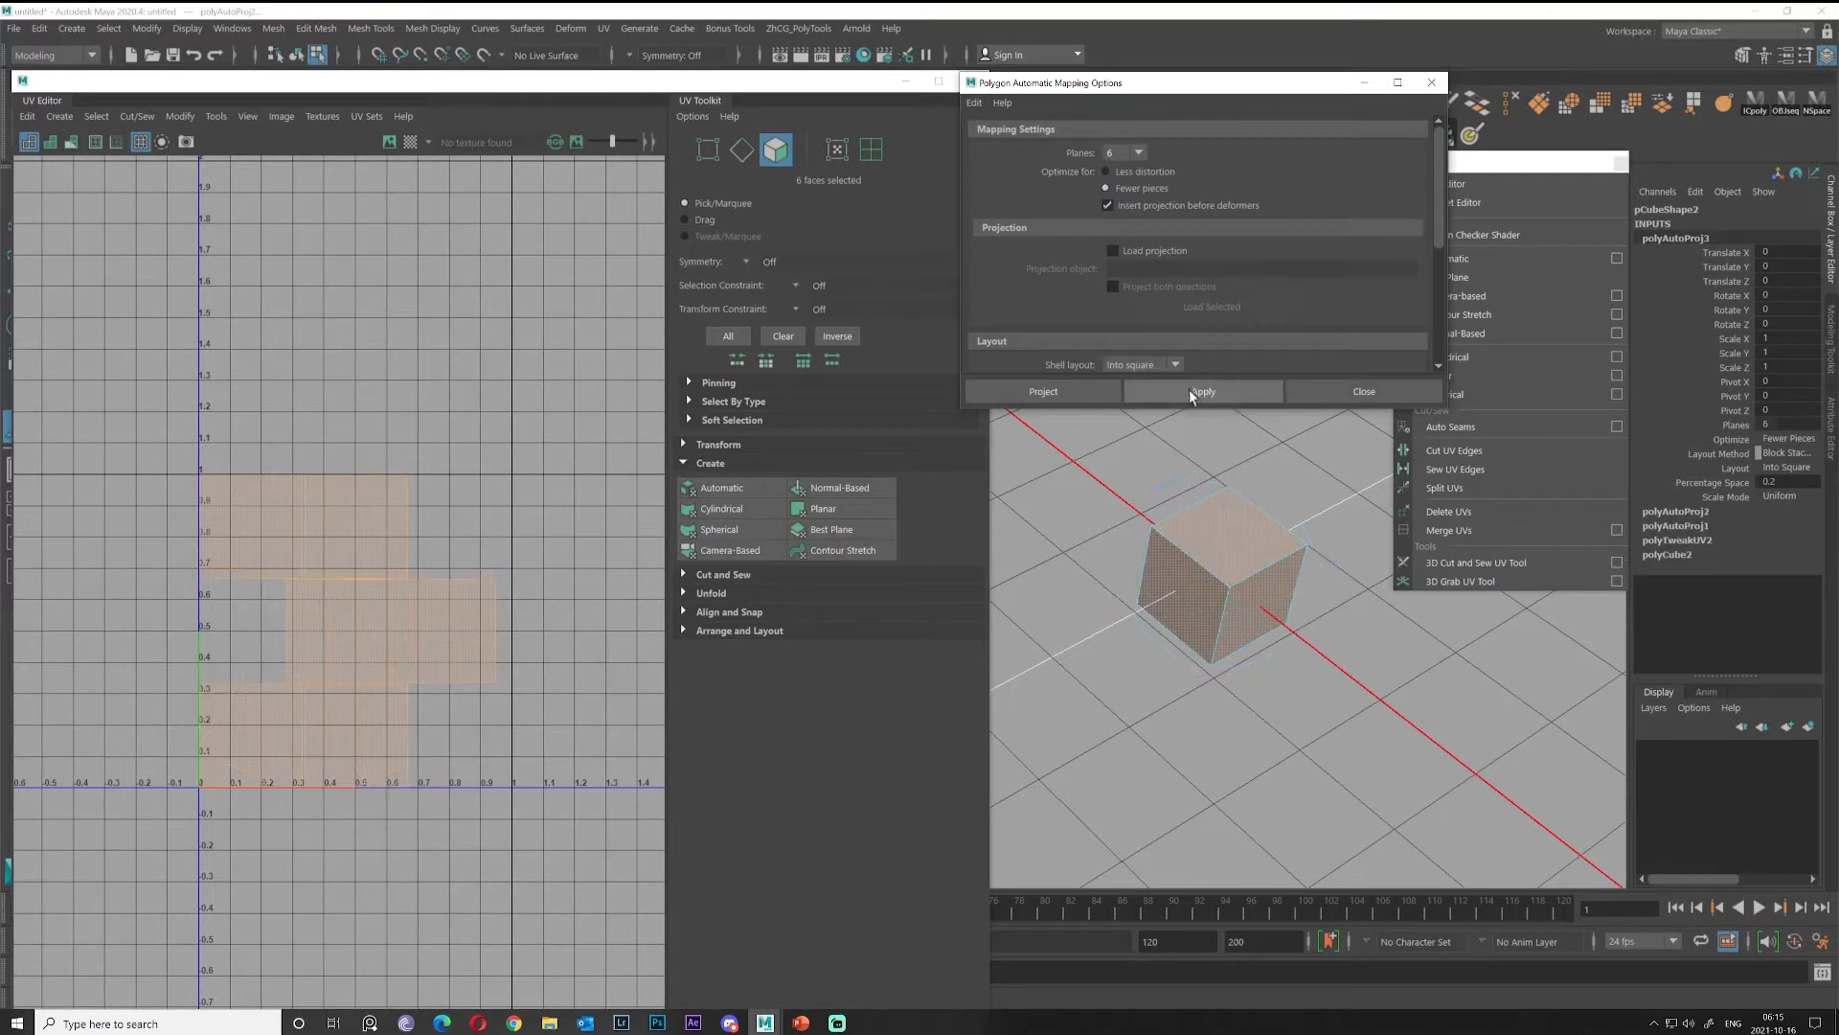
click(433, 522)
click(224, 525)
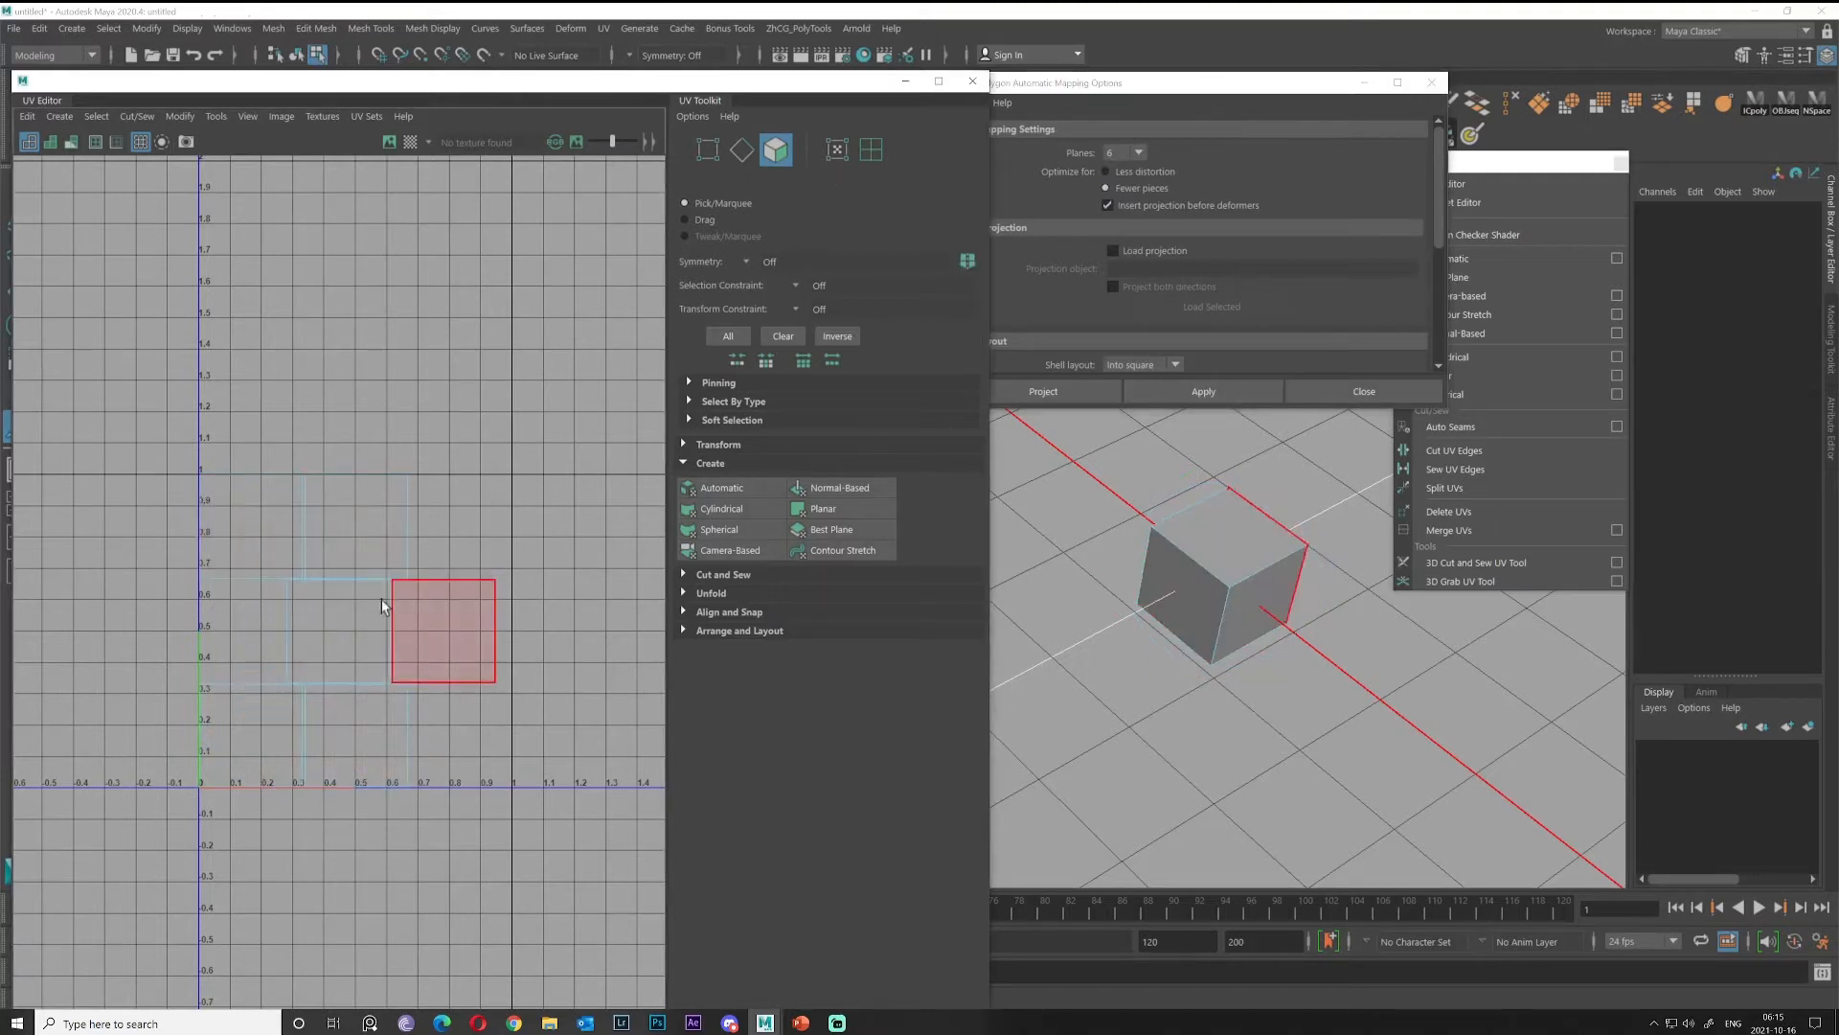
alt+drag(1234, 740, 1262, 707)
right_drag(1255, 585, 1325, 489)
alt+drag(1263, 611, 1312, 539)
click(1361, 392)
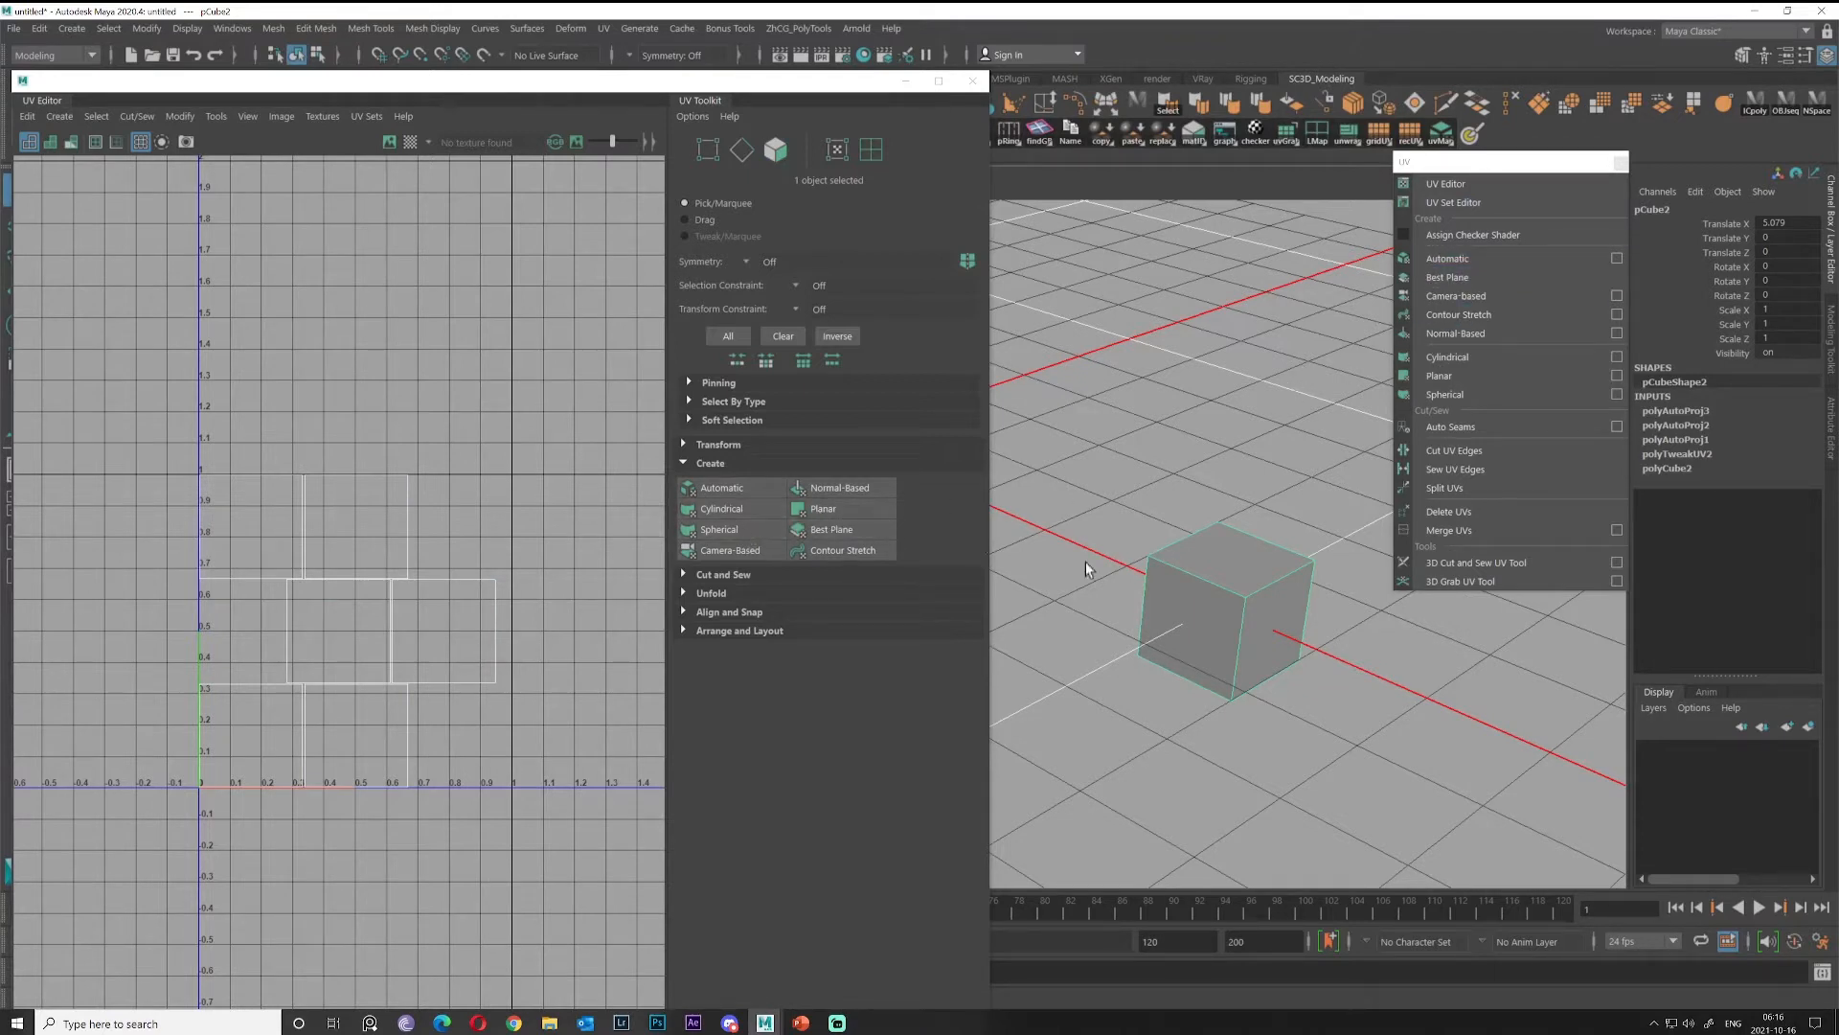
Create a polygon cylinder at the scene origin.
alt+drag(1211, 521, 1221, 570)
click(72, 28)
mouse_move(103, 87)
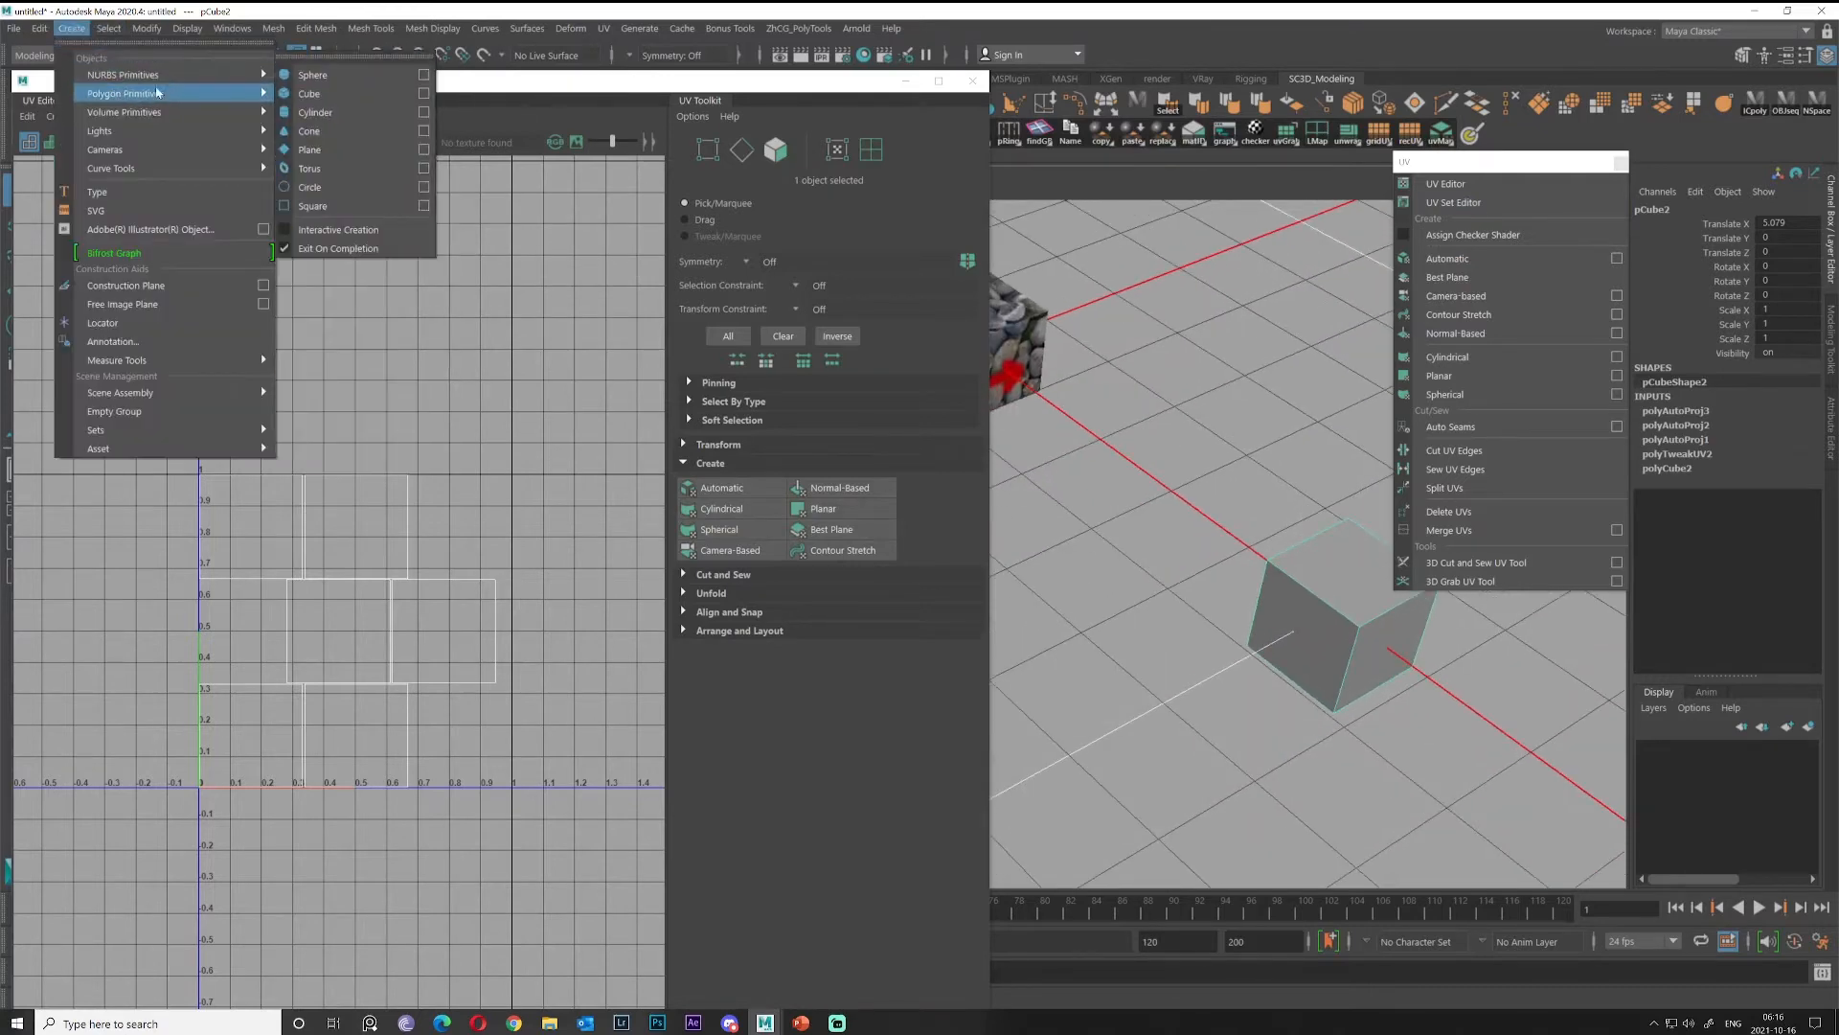
click(316, 112)
alt+middle_drag(1009, 385, 1178, 503)
scroll(1207, 462, up, 2)
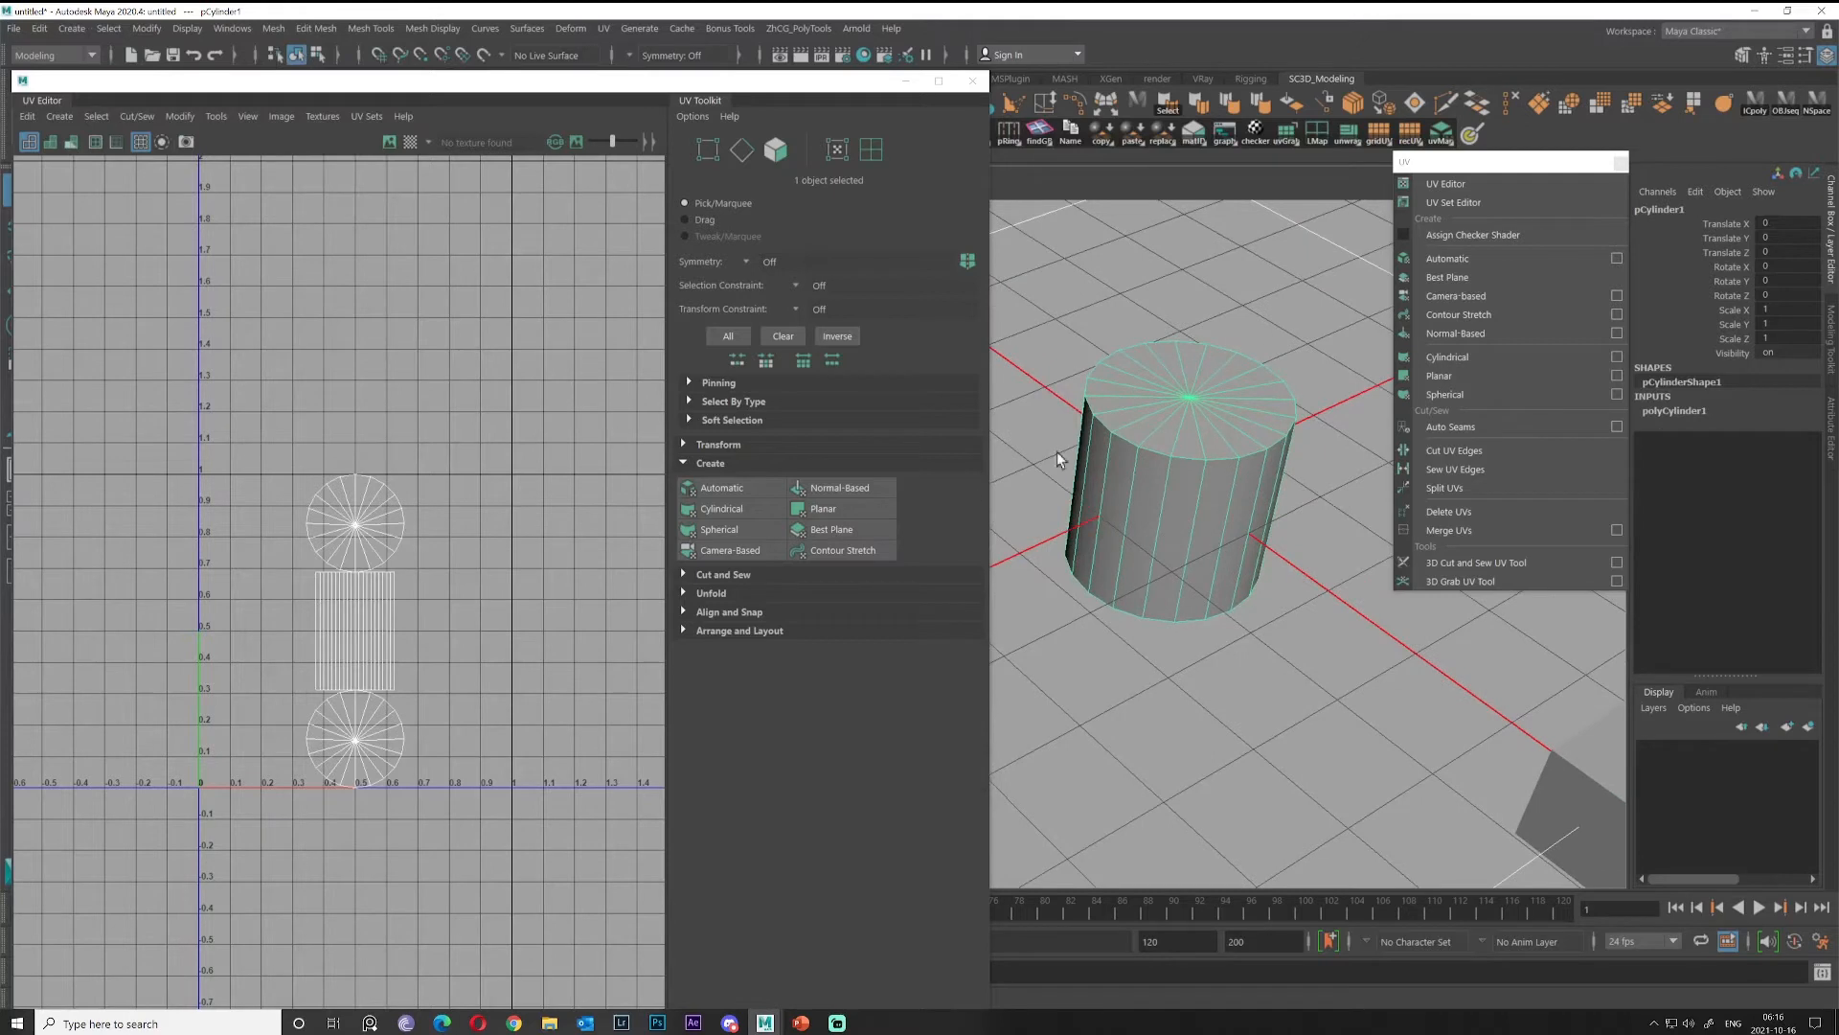
Apply a Cylindrical UV projection to the cylinder with a 360-degree horizontal sweep, and return to object selection.
click(722, 509)
mouse_move(1185, 446)
alt+mouse_down()
mouse_move(1184, 521)
mouse_move(1188, 457)
mouse_move(1161, 427)
mouse_move(1081, 606)
mouse_move(1209, 525)
mouse_move(1202, 435)
mouse_move(1159, 526)
mouse_move(1214, 469)
mouse_move(1144, 541)
mouse_move(1221, 460)
mouse_move(1208, 494)
mouse_move(1209, 425)
alt+mouse_up()
alt+middle_drag(1136, 600, 1125, 670)
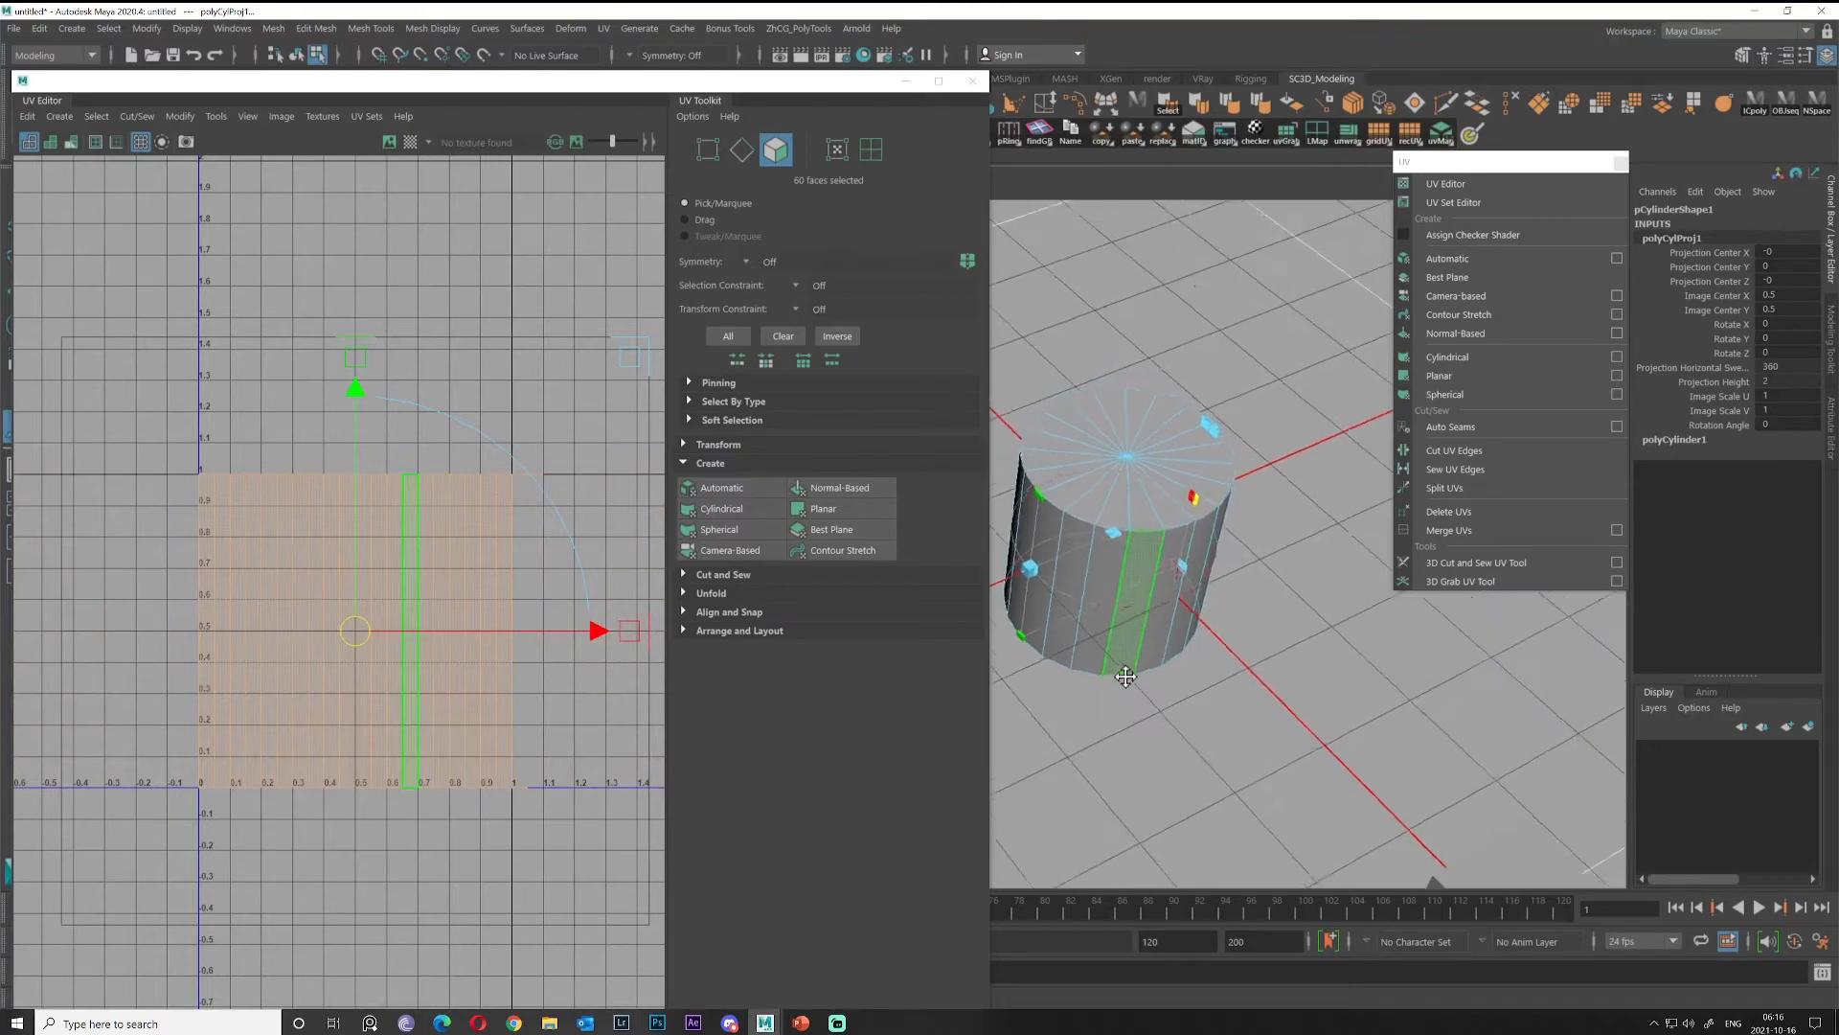
alt+drag(1125, 670, 1166, 595)
alt+middle_drag(1166, 595, 1157, 523)
key(q)
right_drag(1146, 509, 1234, 479)
Select the cylinder's side faces and invert the selection to get all of its top and bottom cap faces.
scroll(1214, 508, down, 3)
alt+drag(1193, 608, 1146, 555)
alt+middle_drag(1145, 554, 1272, 529)
right_drag(1098, 552, 1099, 588)
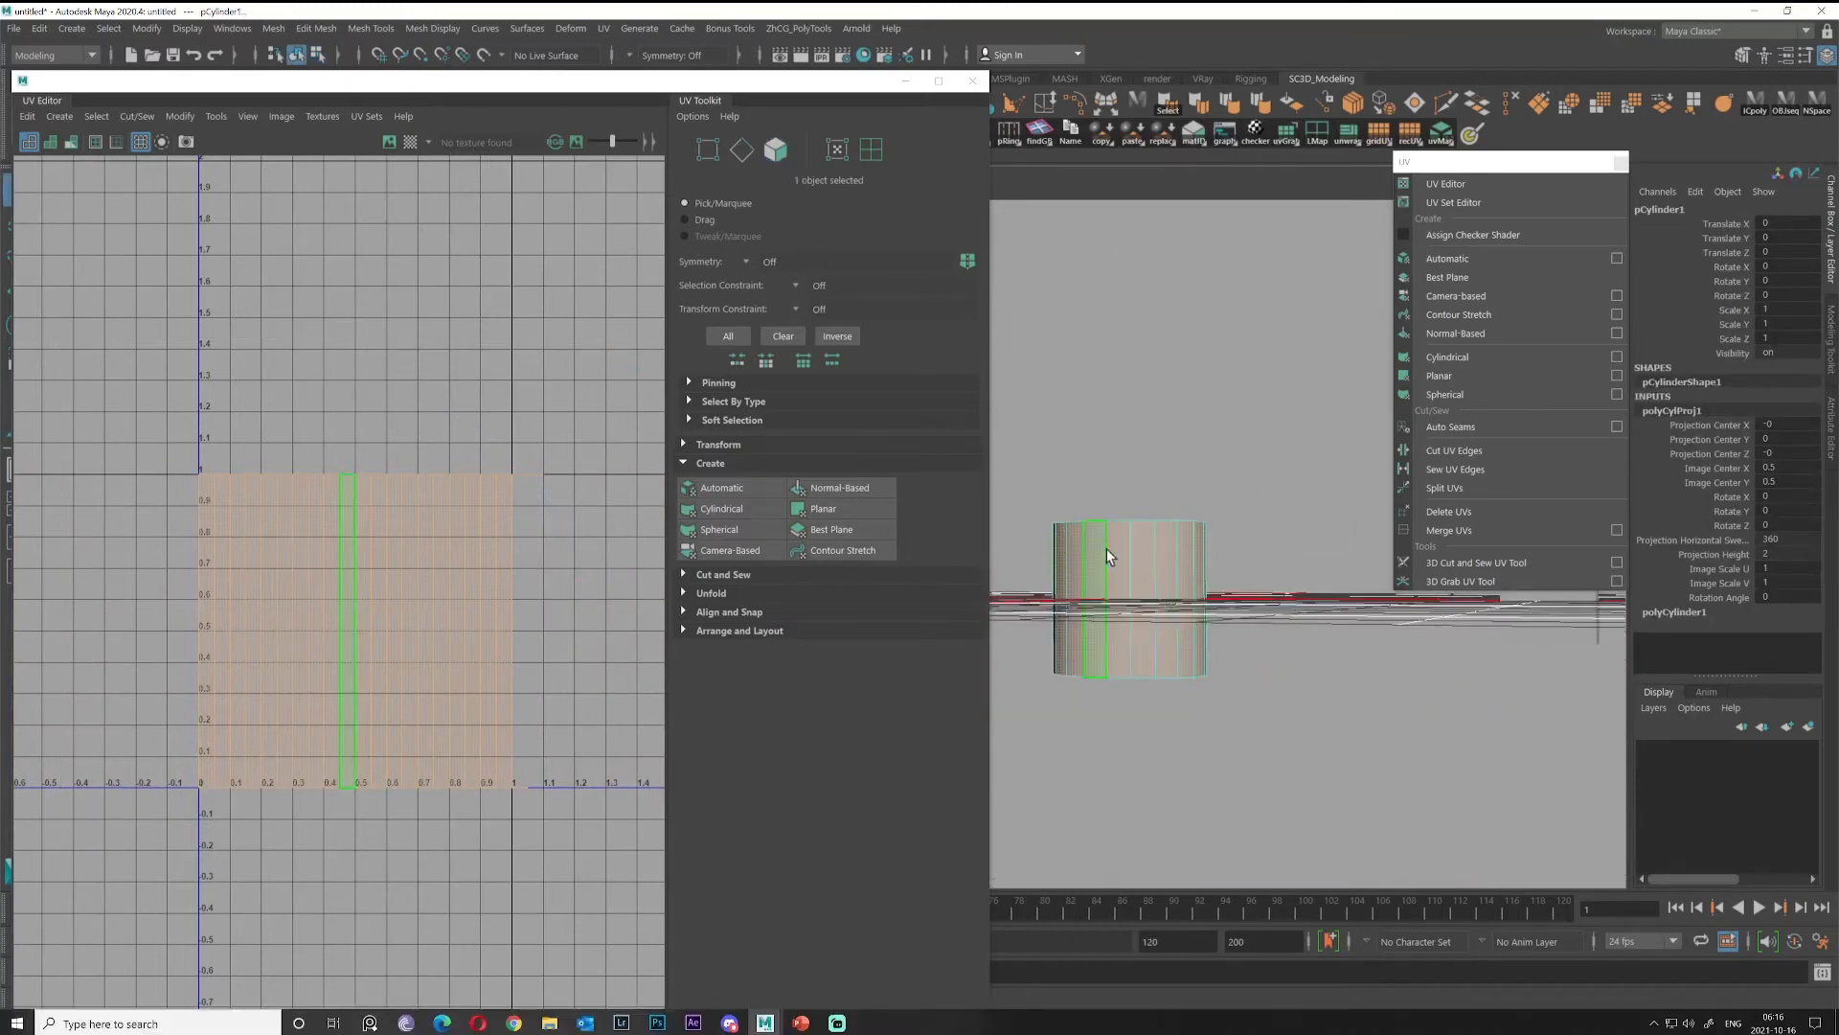
alt+drag(1106, 550, 958, 581)
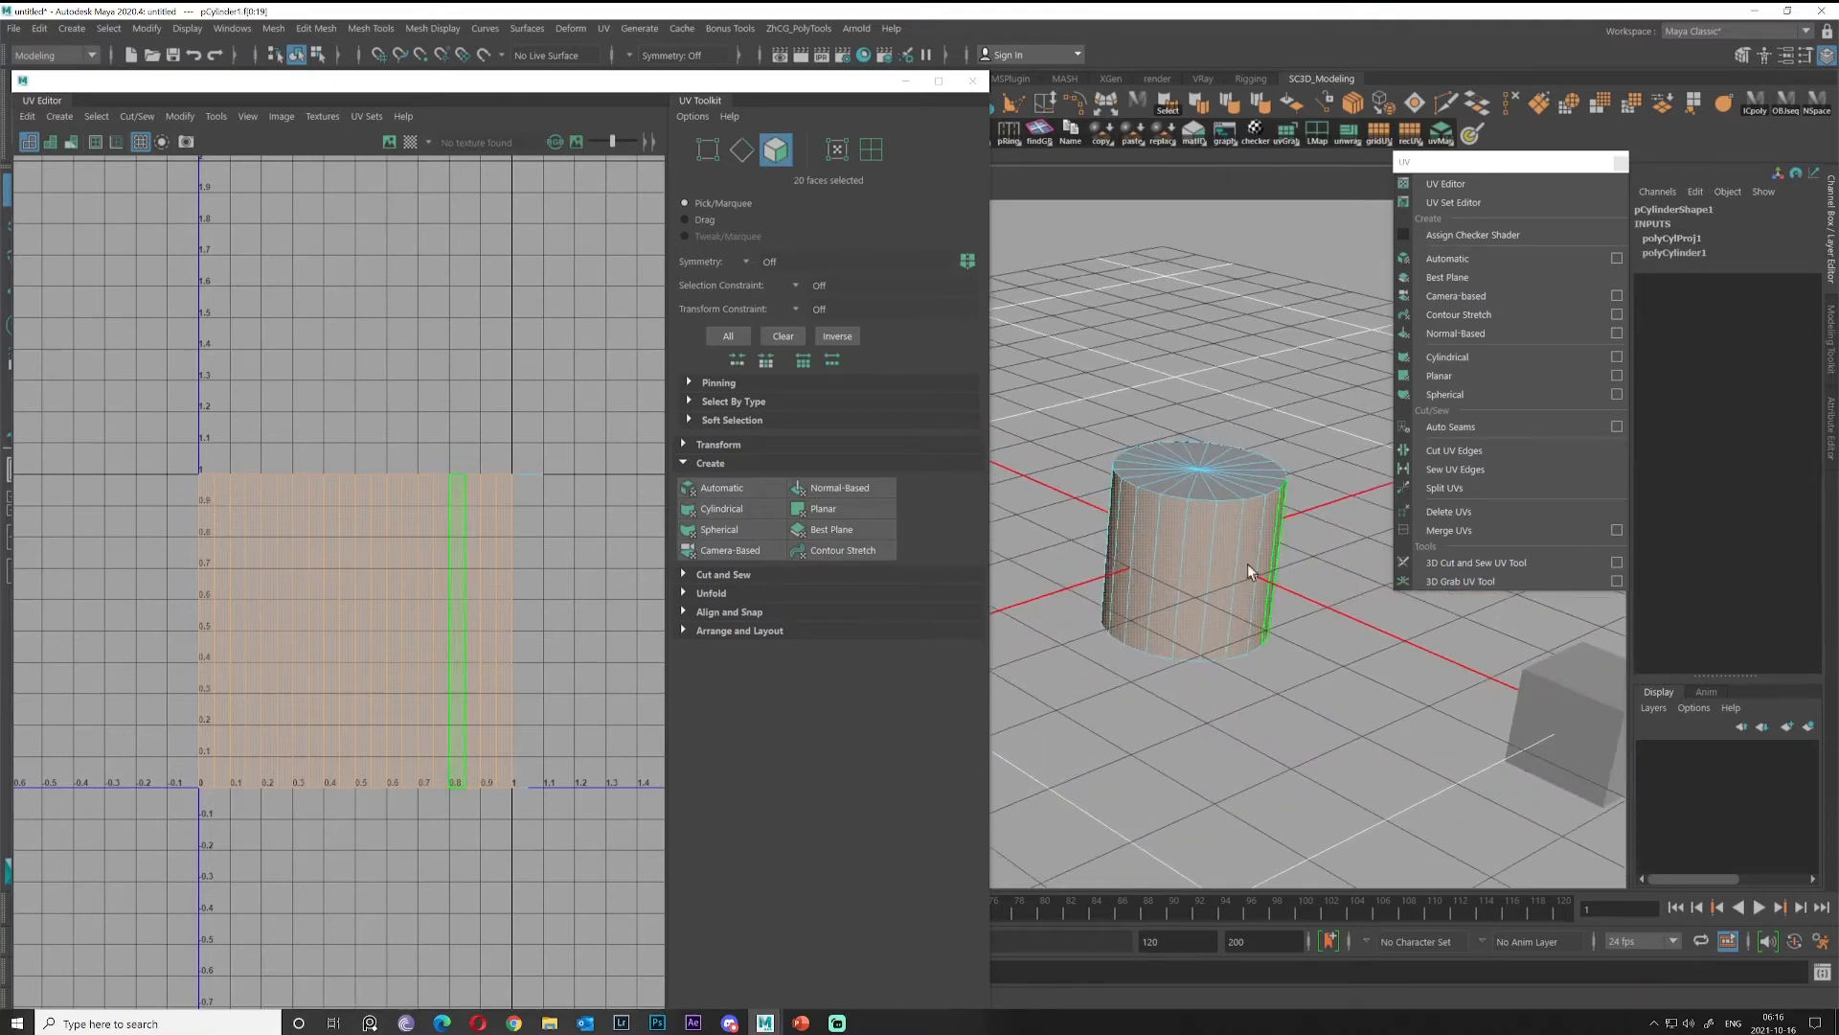
alt+drag(1247, 563, 1066, 457)
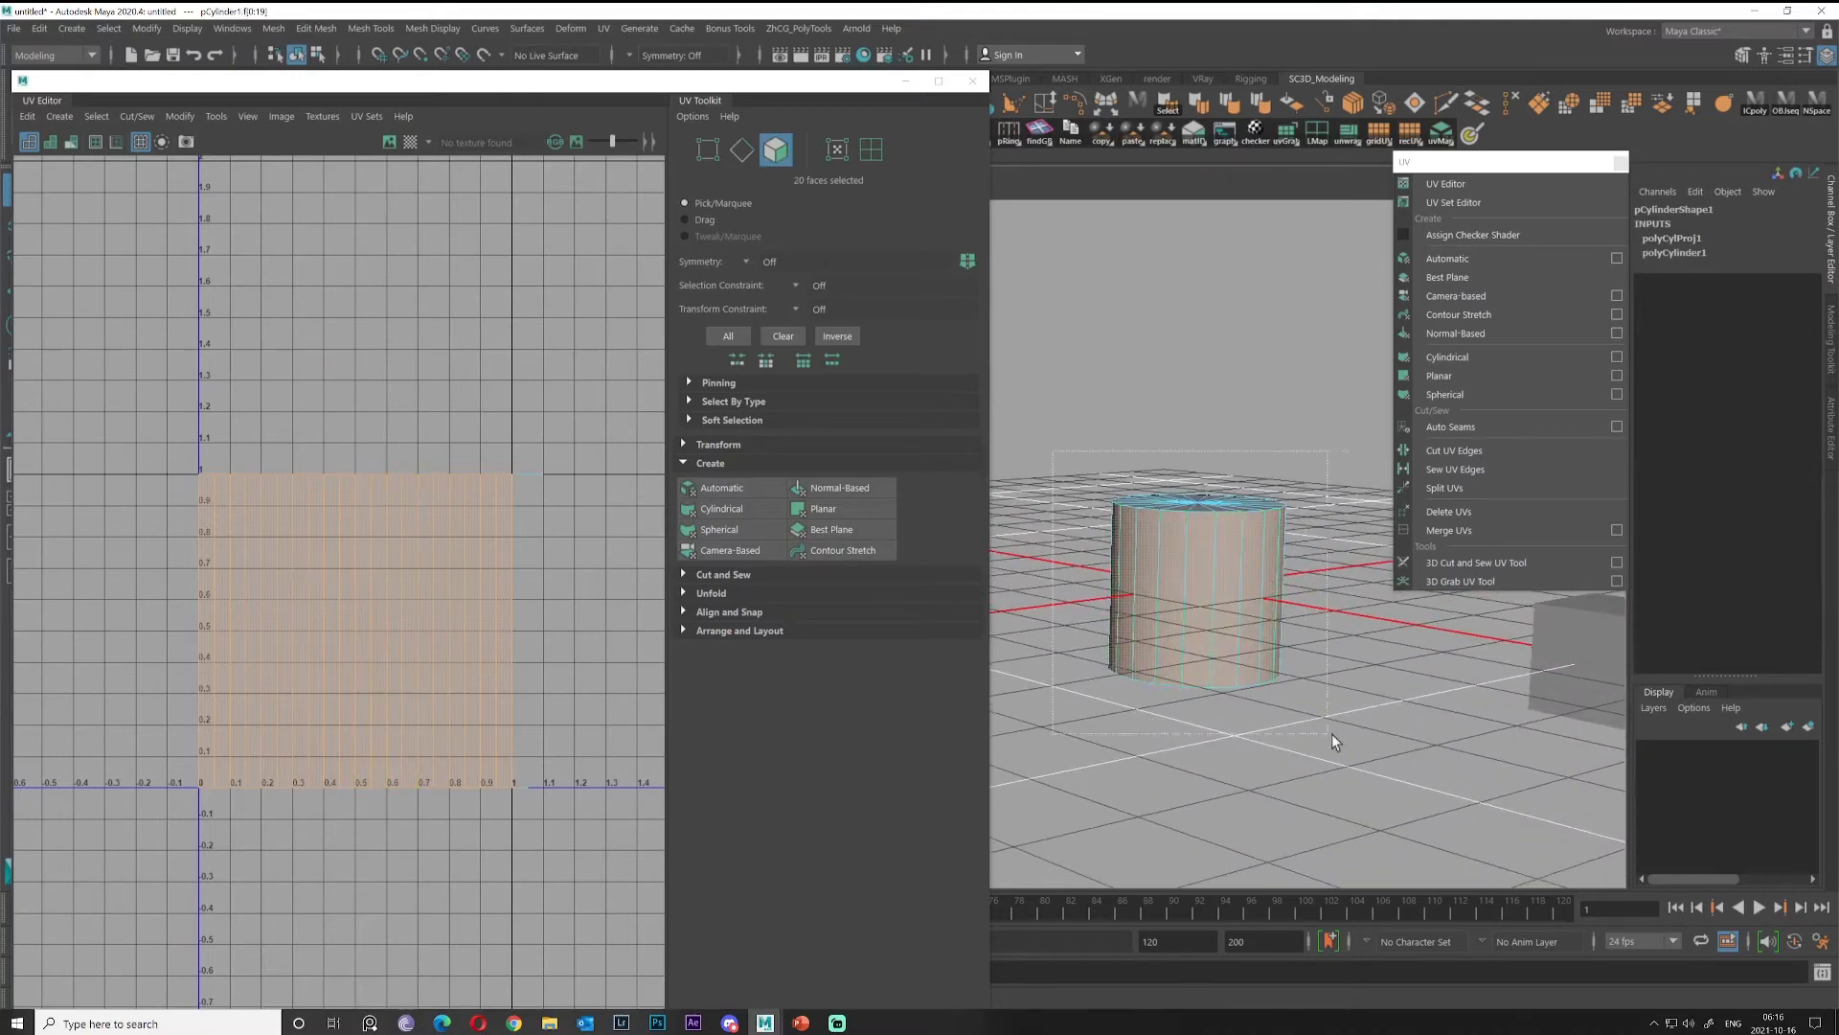
shift+drag(1331, 734, 1353, 747)
alt+drag(1236, 534, 1209, 618)
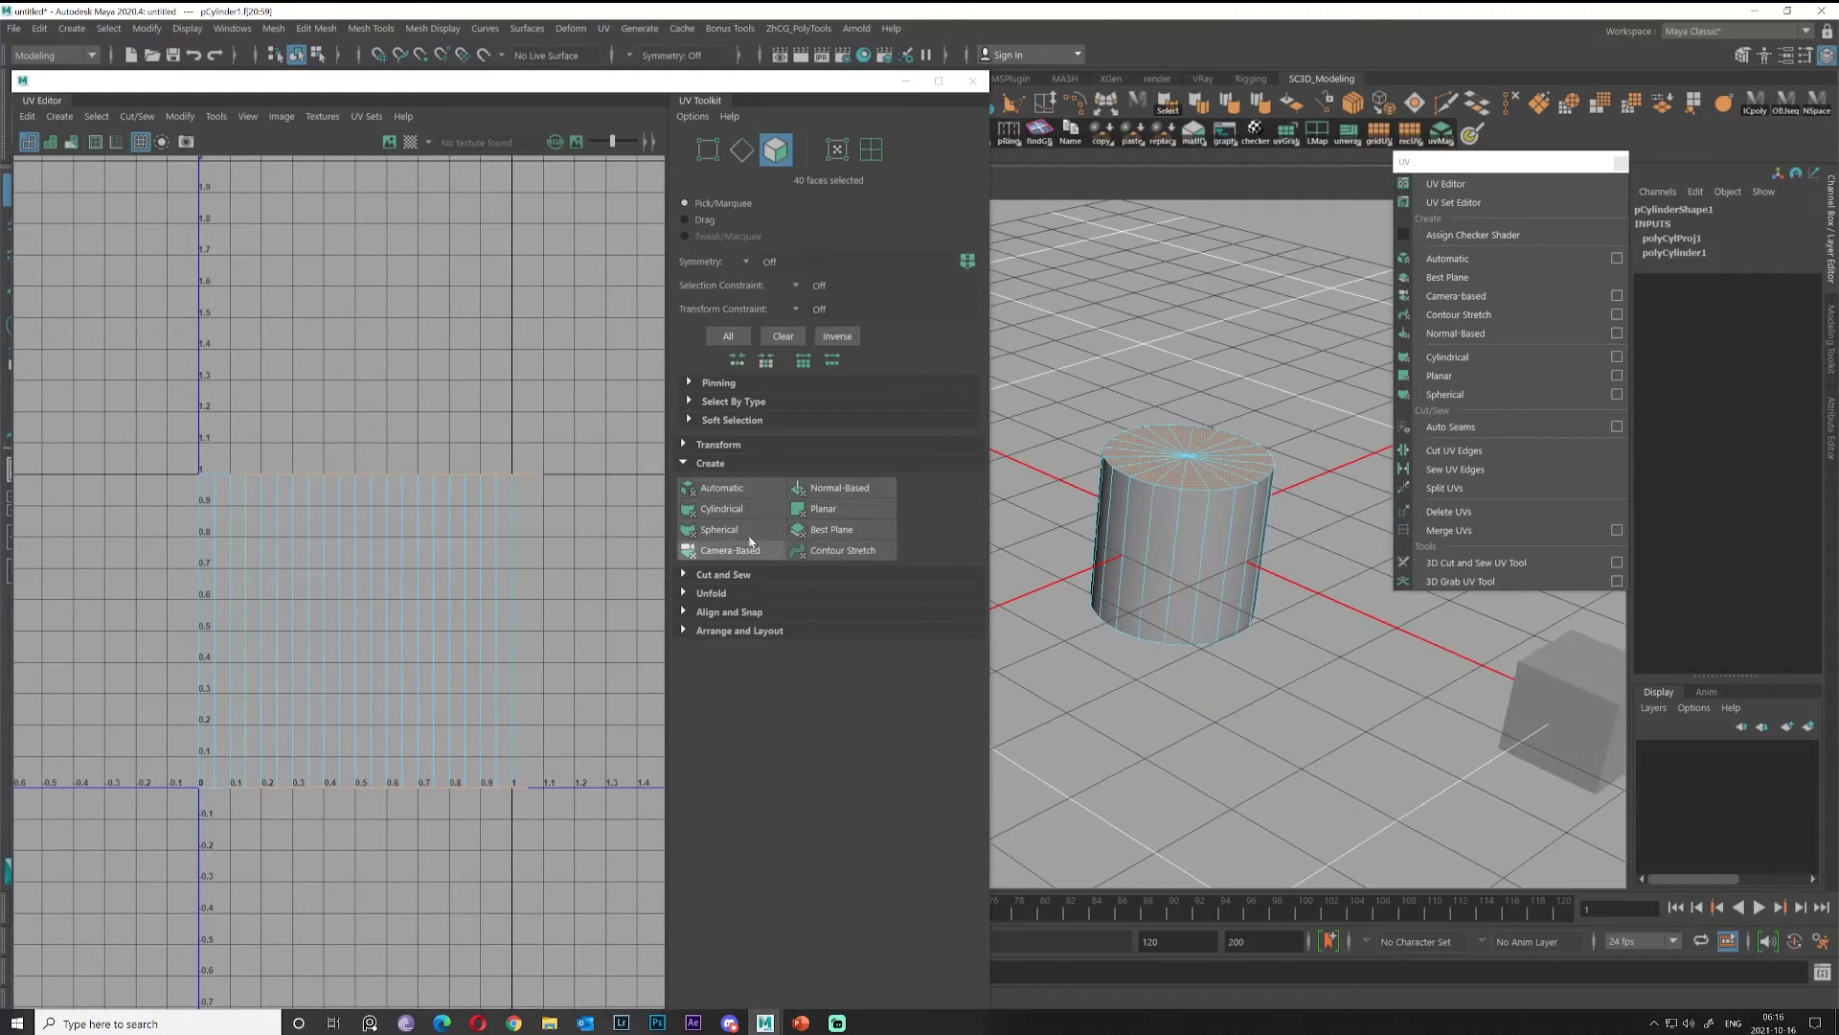
Apply a Planar UV projection along the Y axis to the cap faces and move their shell beside the side shell, into the neighbouring UV tile.
click(820, 510)
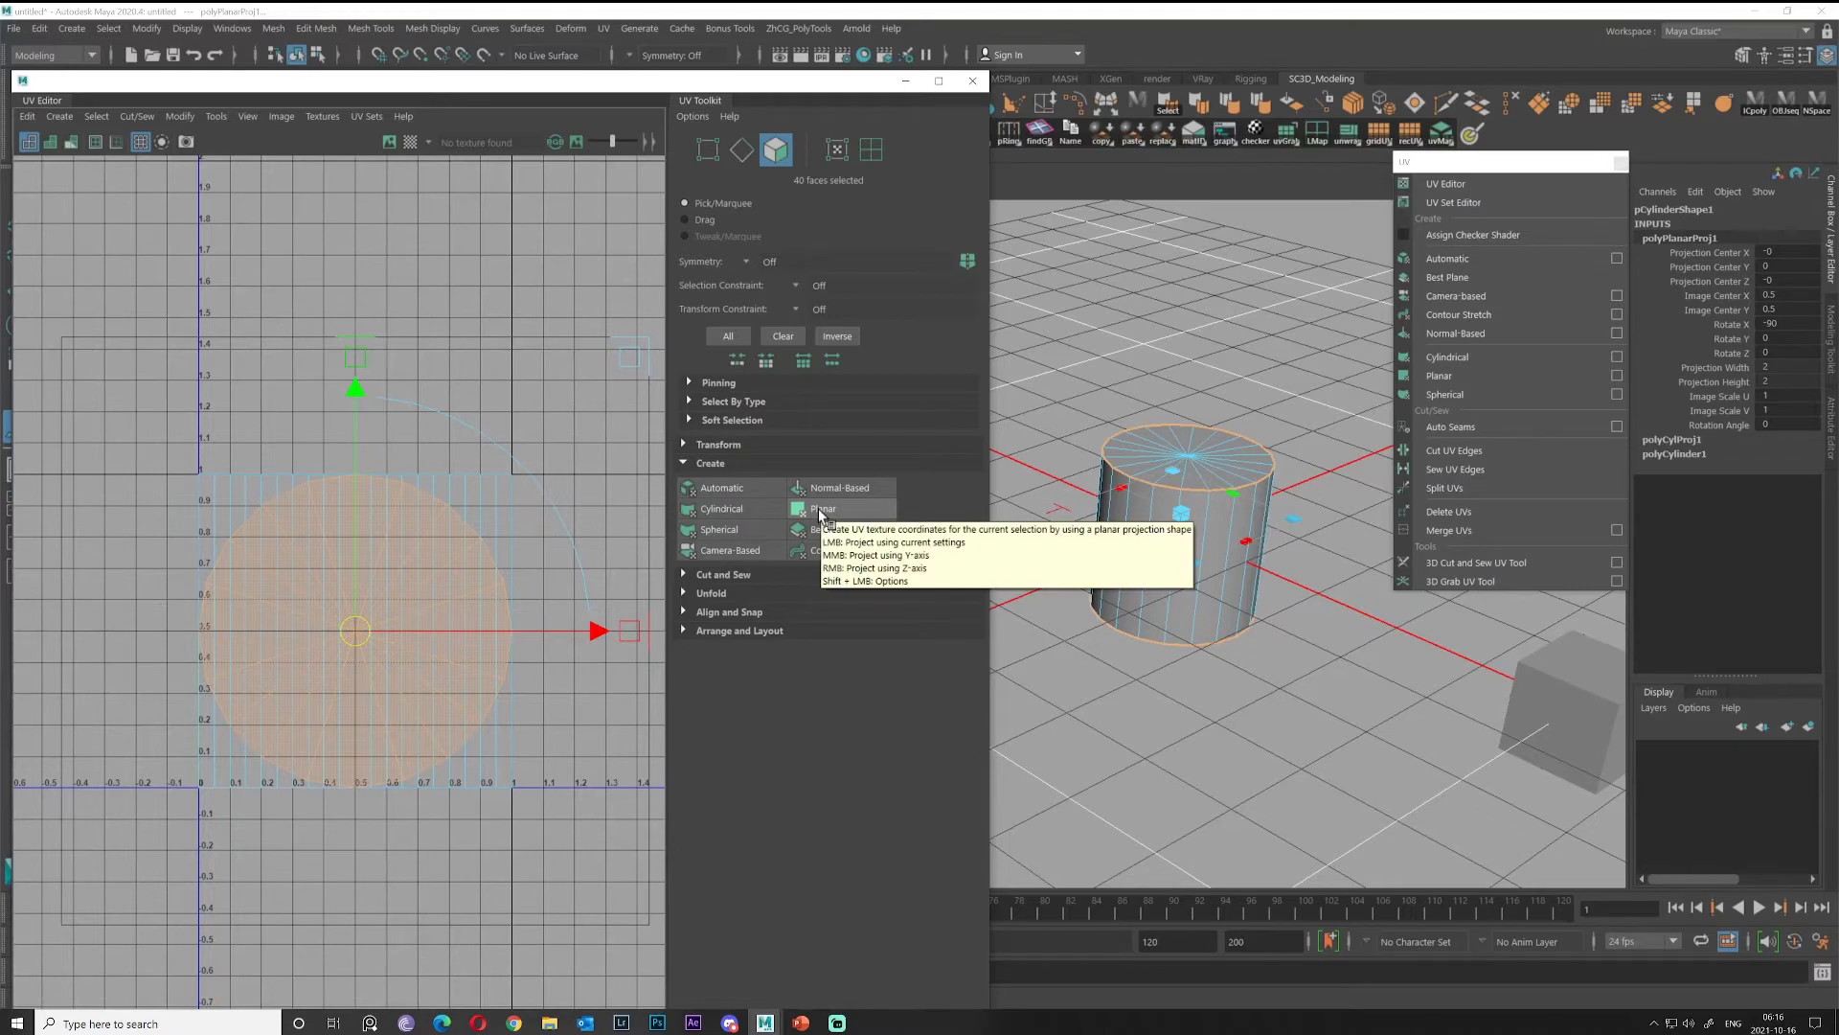
alt+drag(1177, 440, 1235, 342)
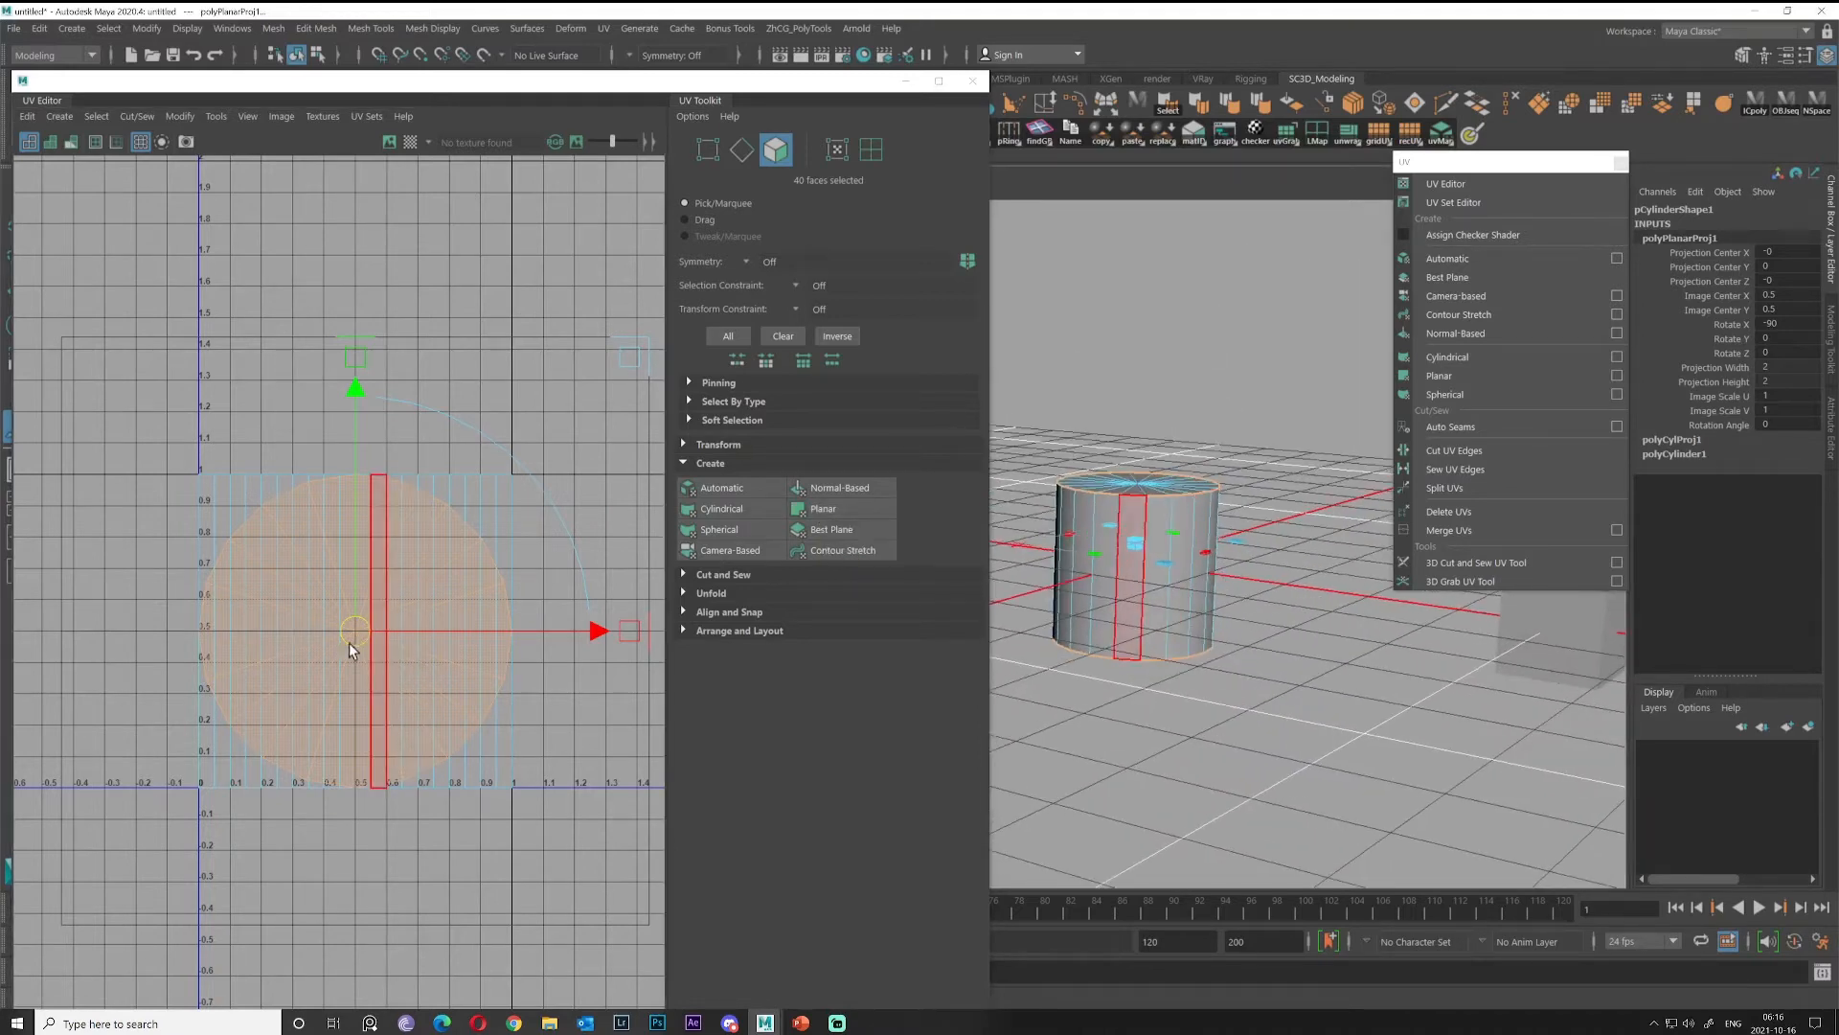
drag(355, 630, 664, 625)
key(ctrl+z)
alt+middle_drag(478, 620, 173, 569)
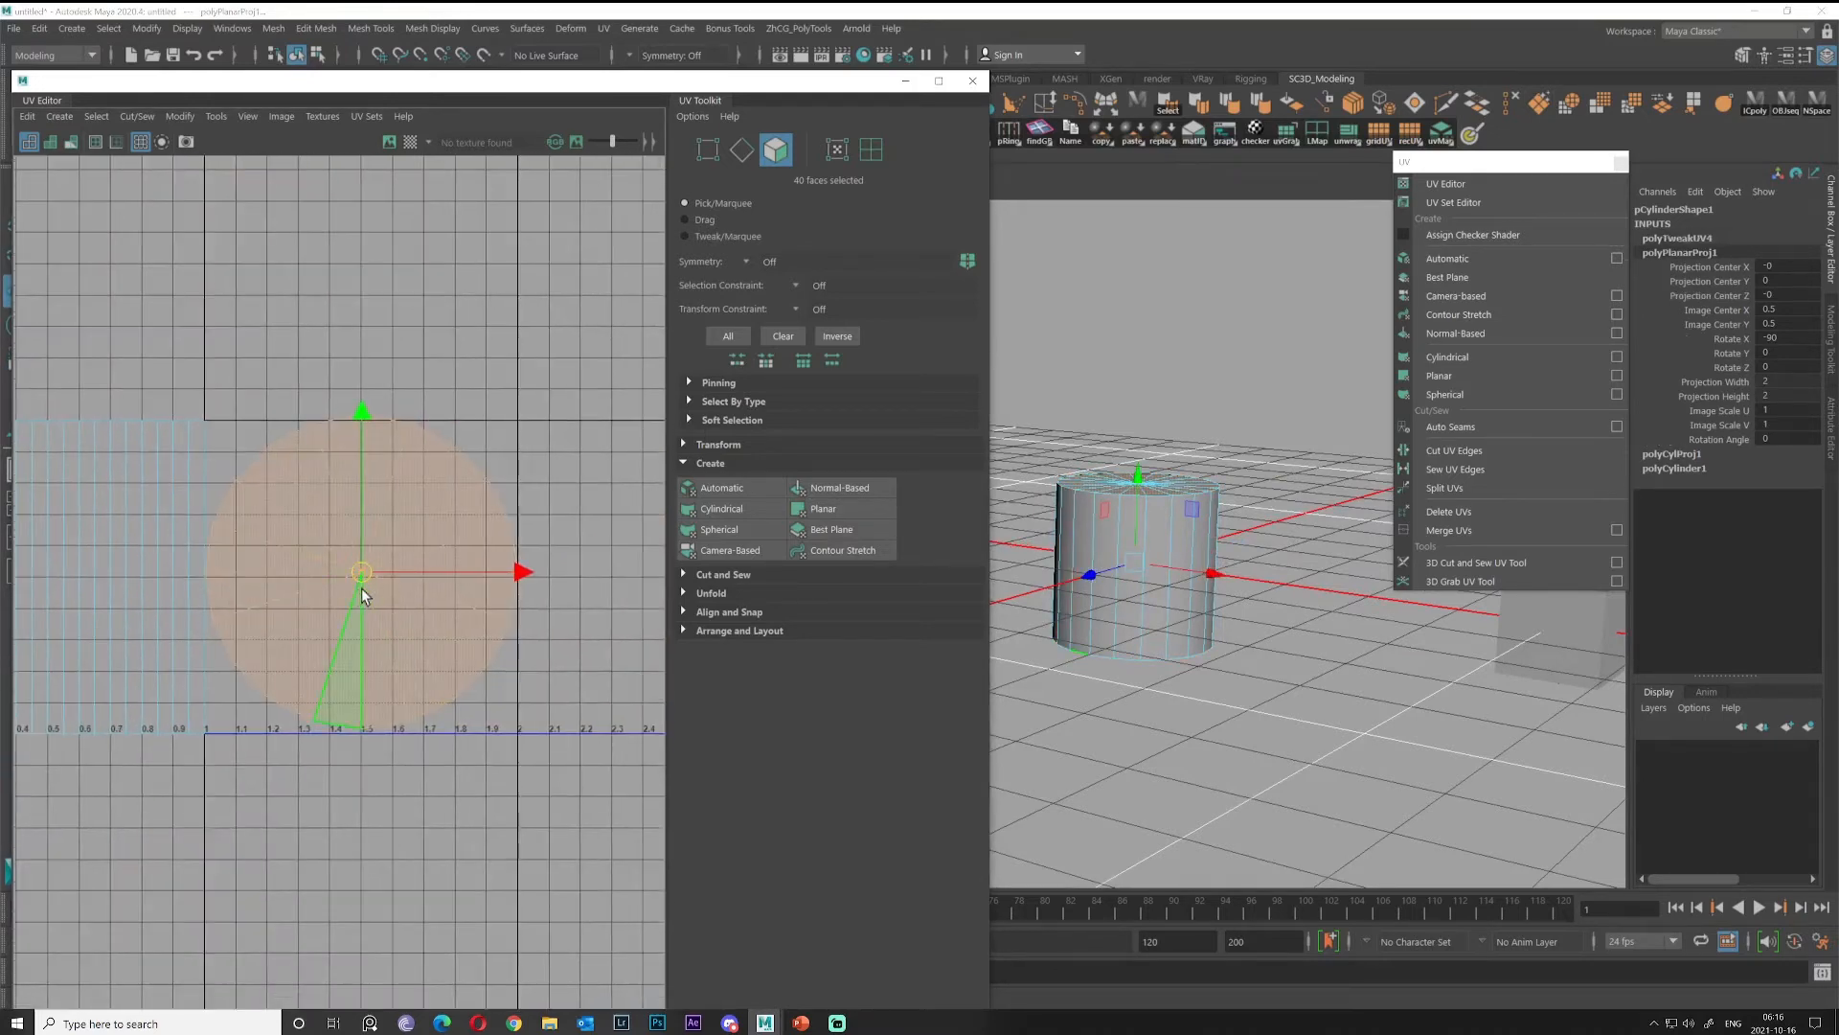
alt+middle_drag(316, 444, 476, 513)
Select a single cap face in the UV Editor, and review the Planar mapping options for projection axis and fit.
click(444, 508)
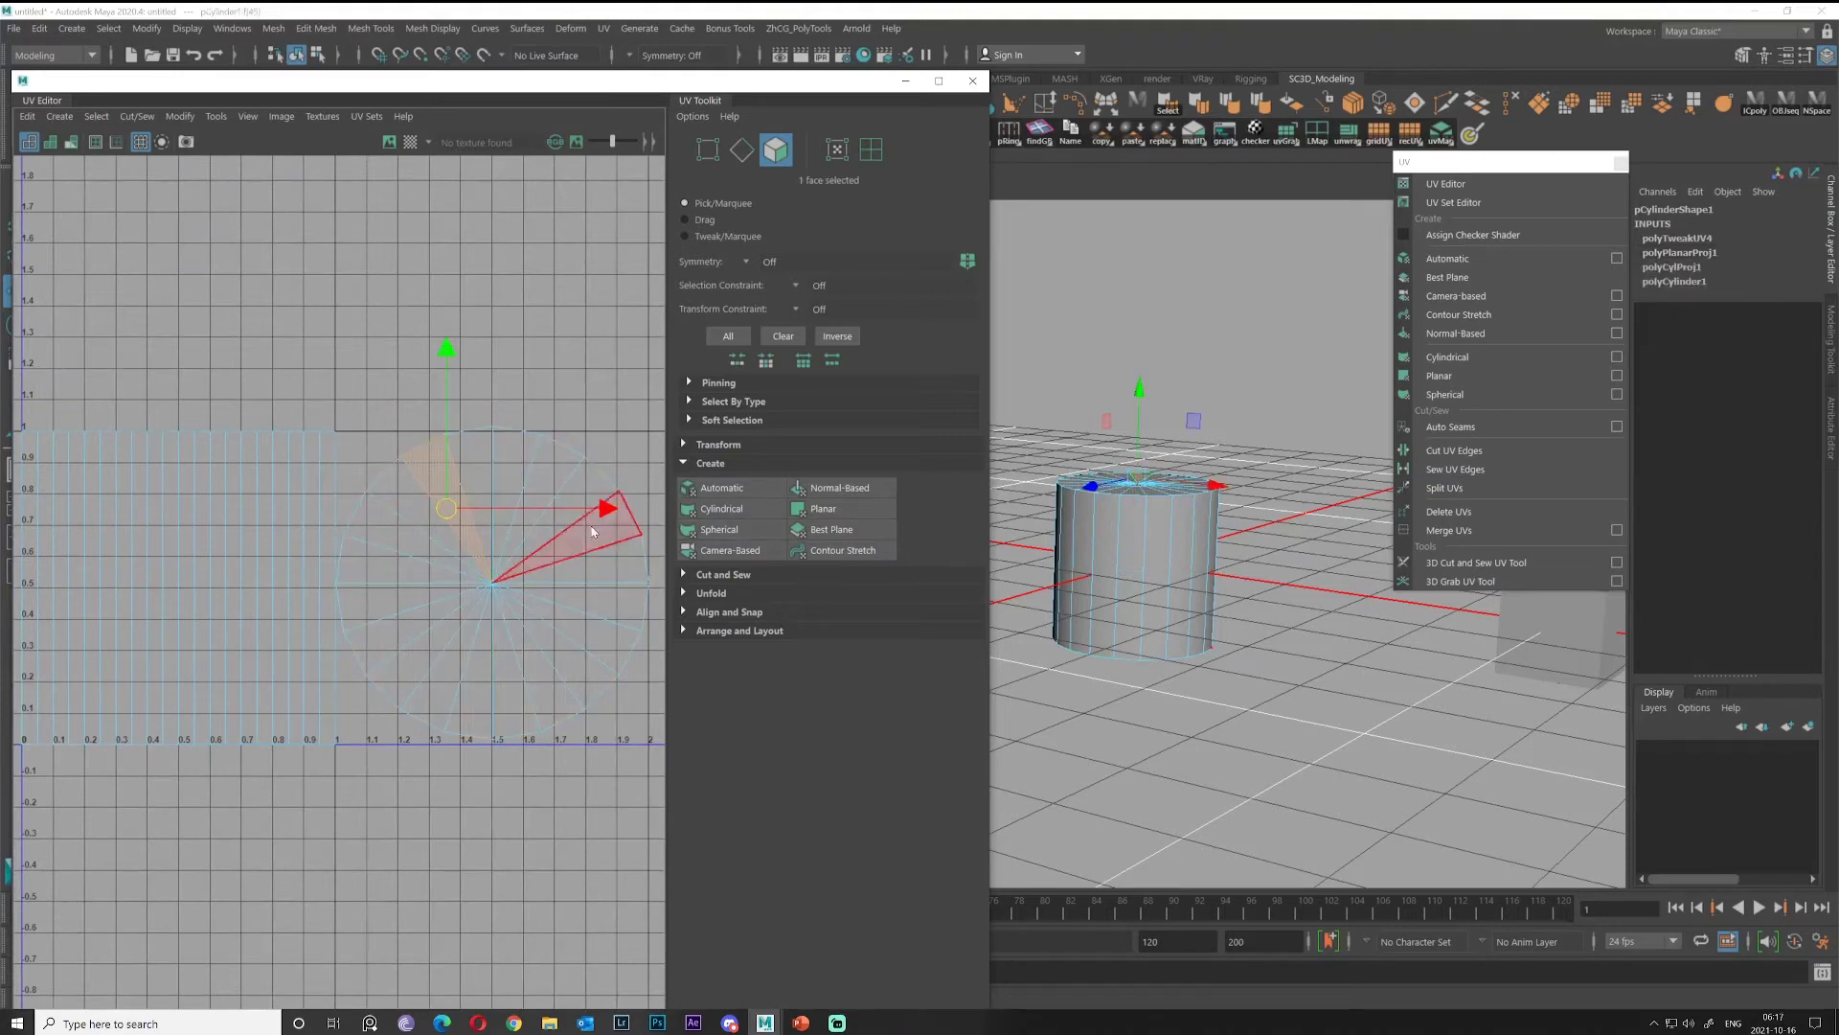
click(847, 507)
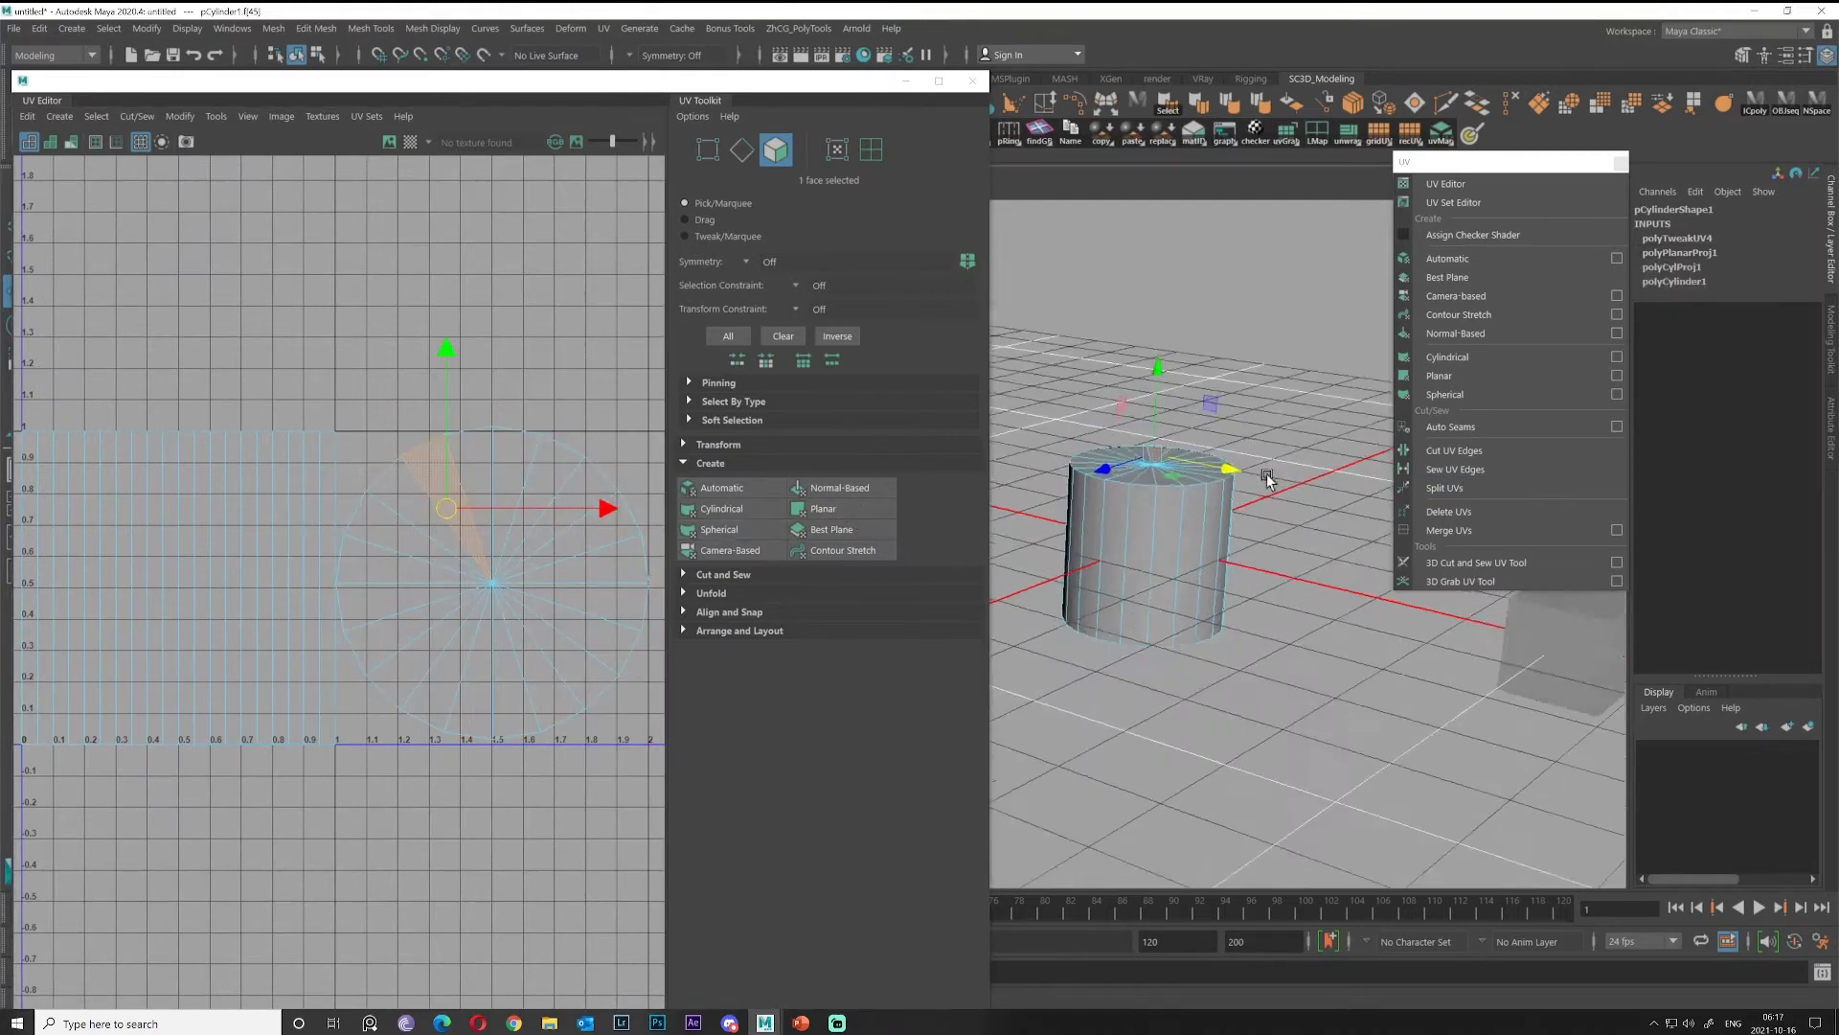
alt+drag(1266, 473, 1263, 479)
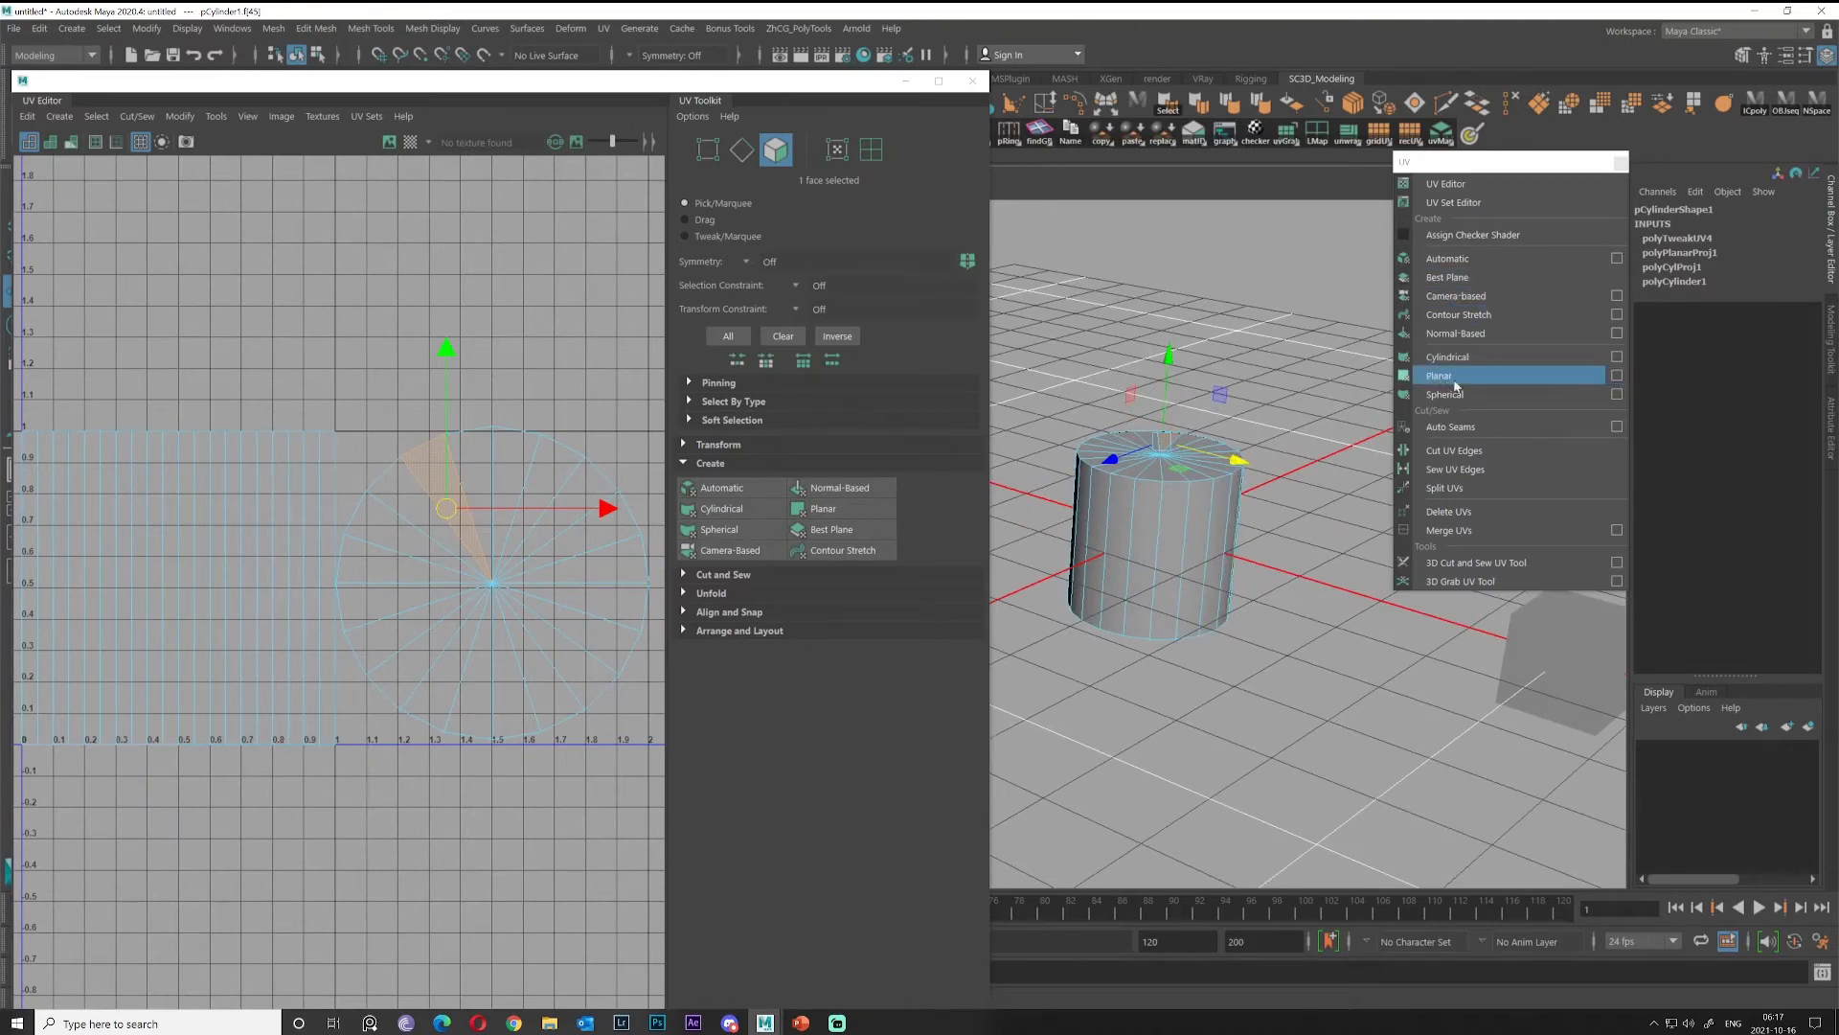
click(1617, 378)
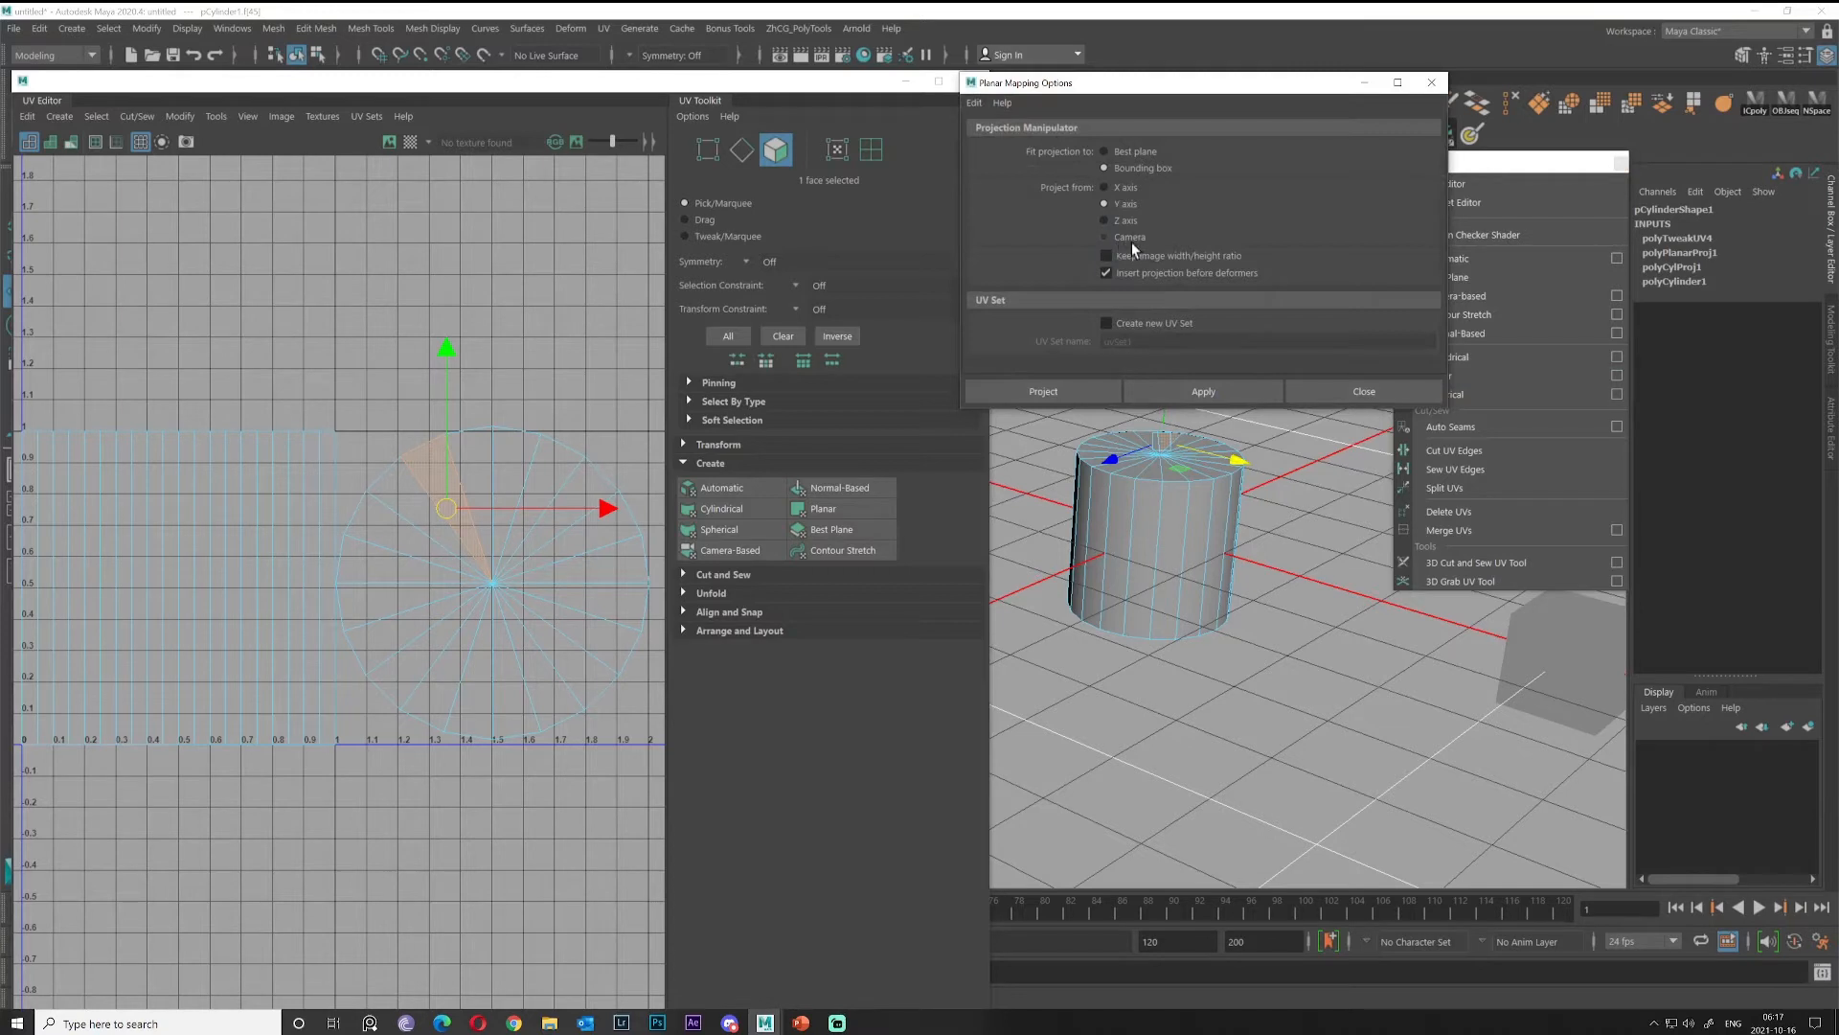
click(1375, 387)
alt+drag(1236, 432, 1199, 496)
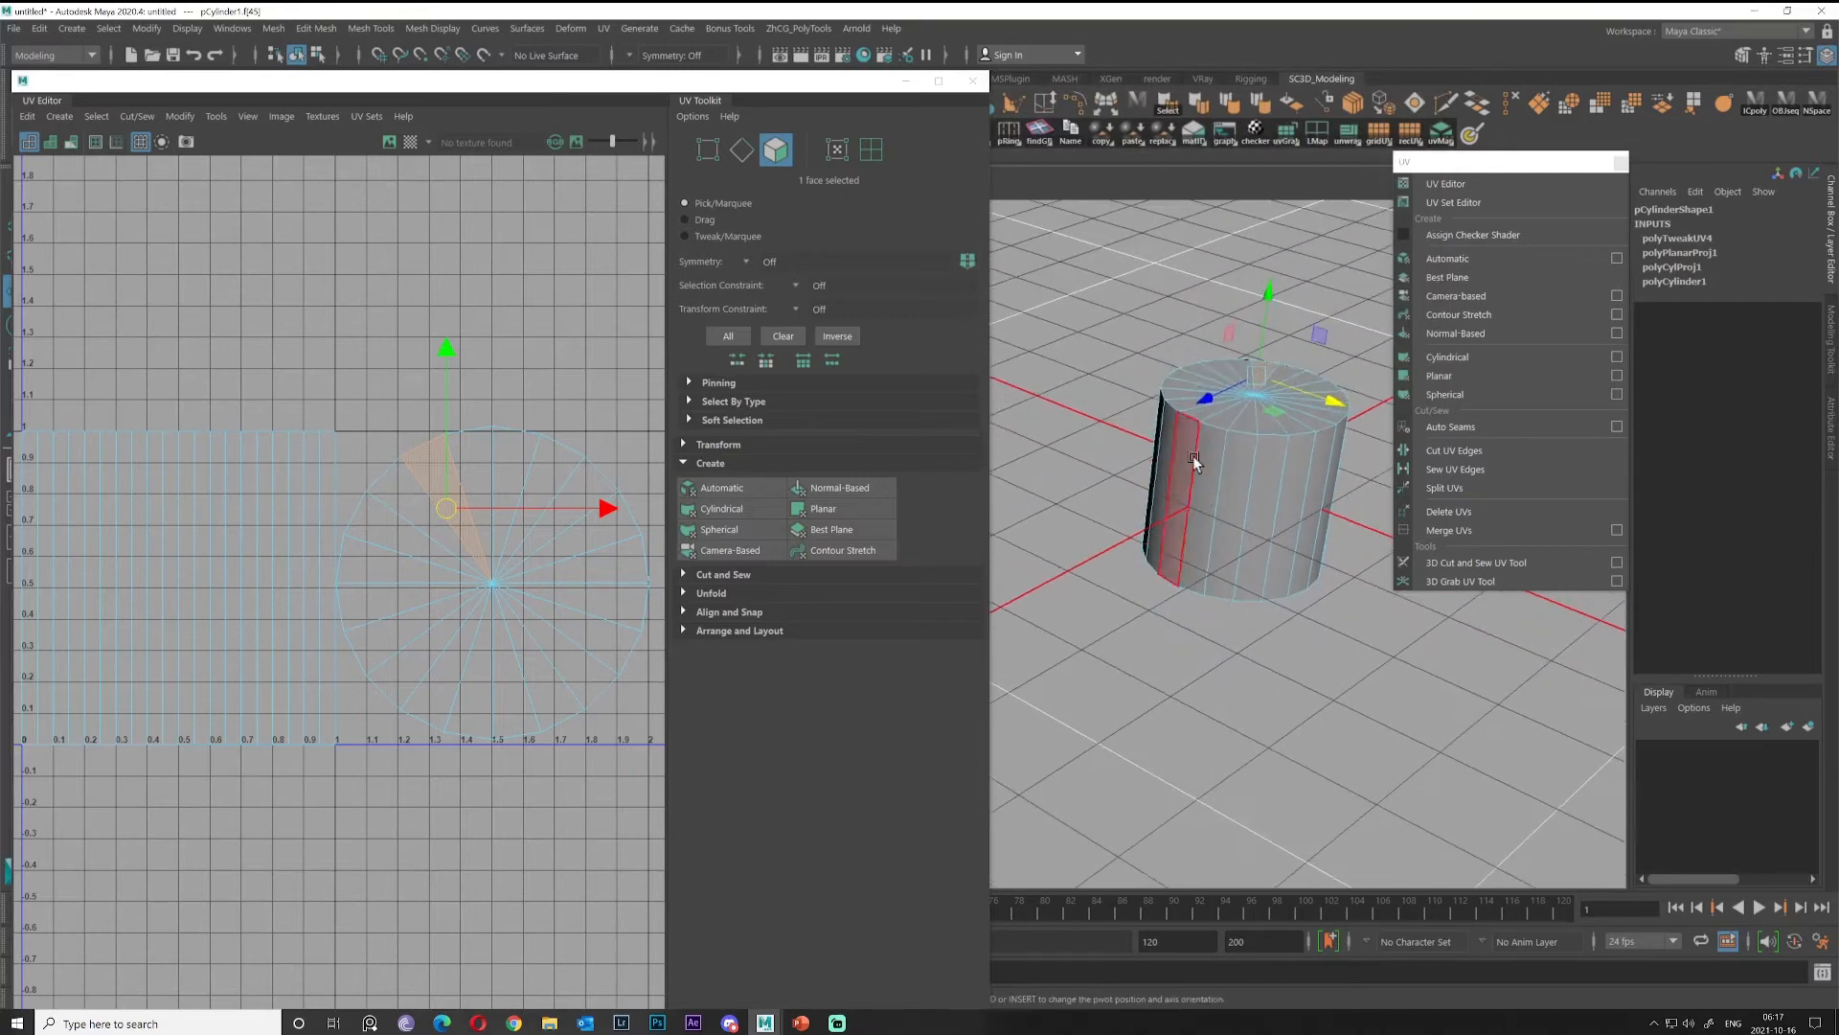
Select the second cube as an object, apply a Camera-Based UV projection to it, and clear the face selection.
right_drag(1235, 398, 1313, 370)
scroll(1235, 433, down, 2)
alt+middle_drag(1267, 449, 1186, 362)
alt+drag(1188, 361, 1119, 433)
alt+middle_drag(1245, 536, 997, 368)
click(1157, 444)
alt+drag(1157, 444, 1136, 406)
scroll(1159, 473, up, 2)
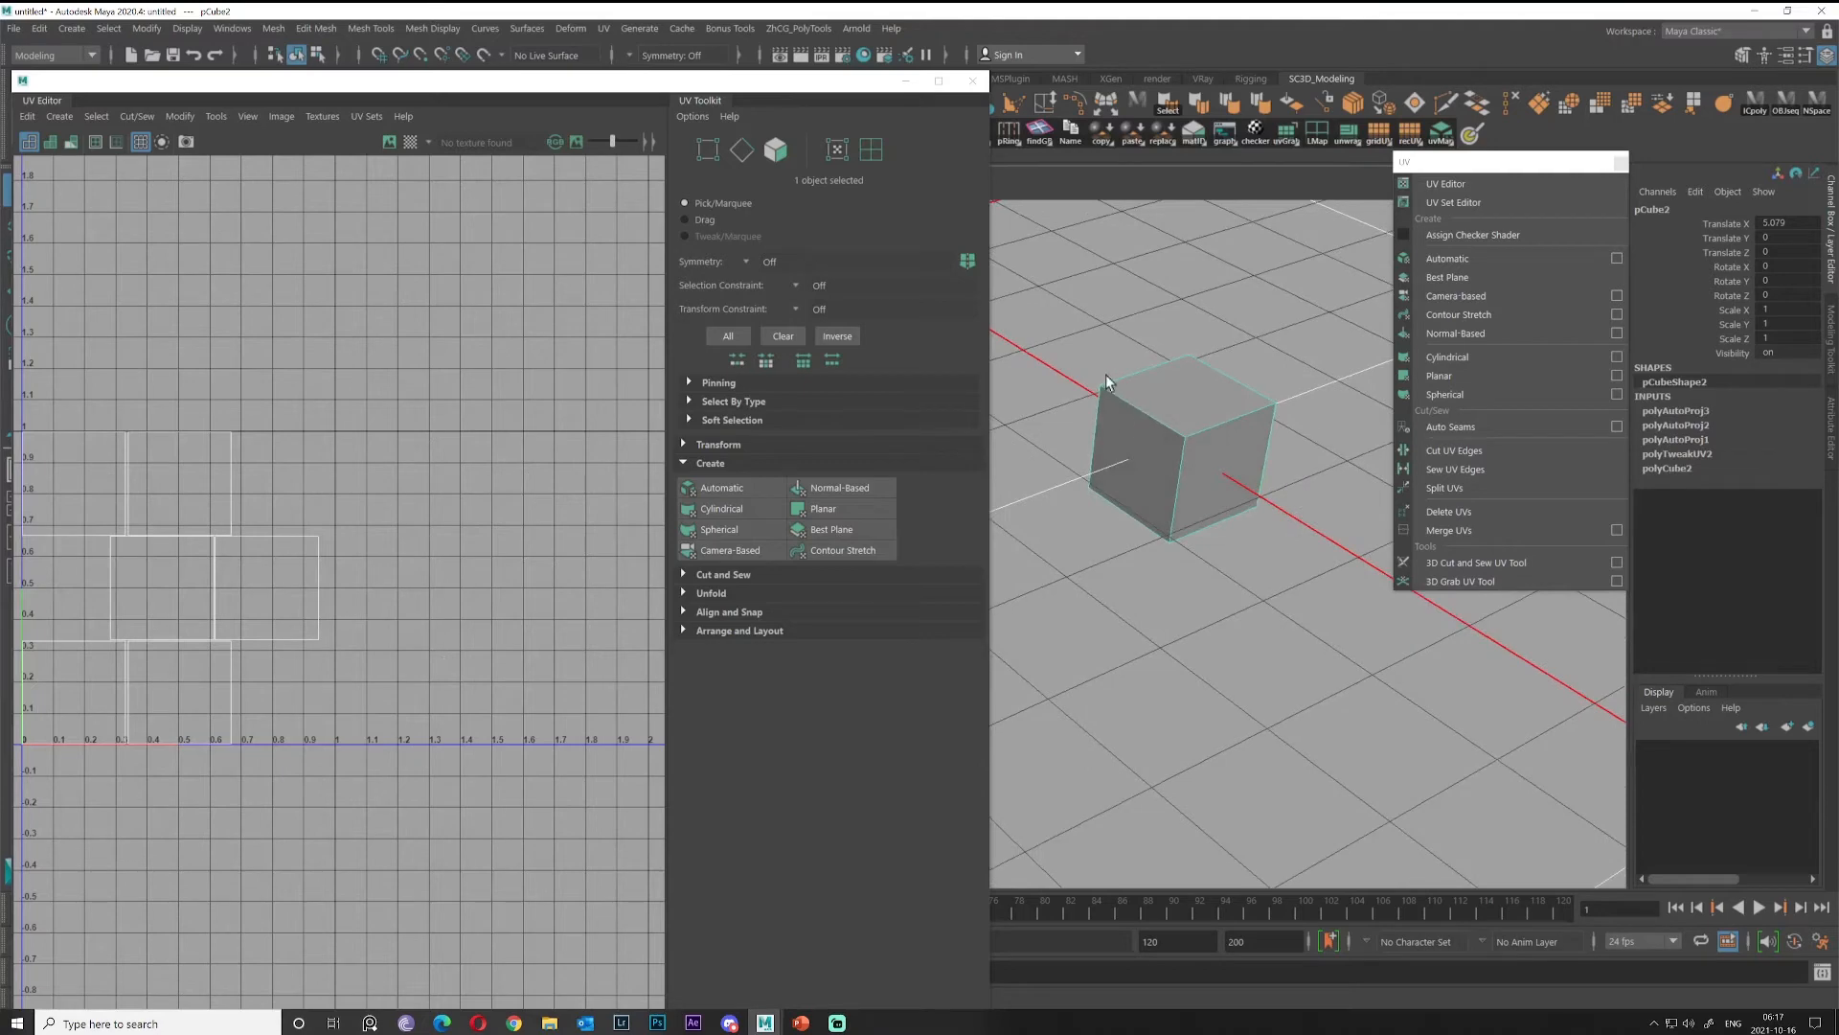
alt+middle_drag(247, 541, 383, 410)
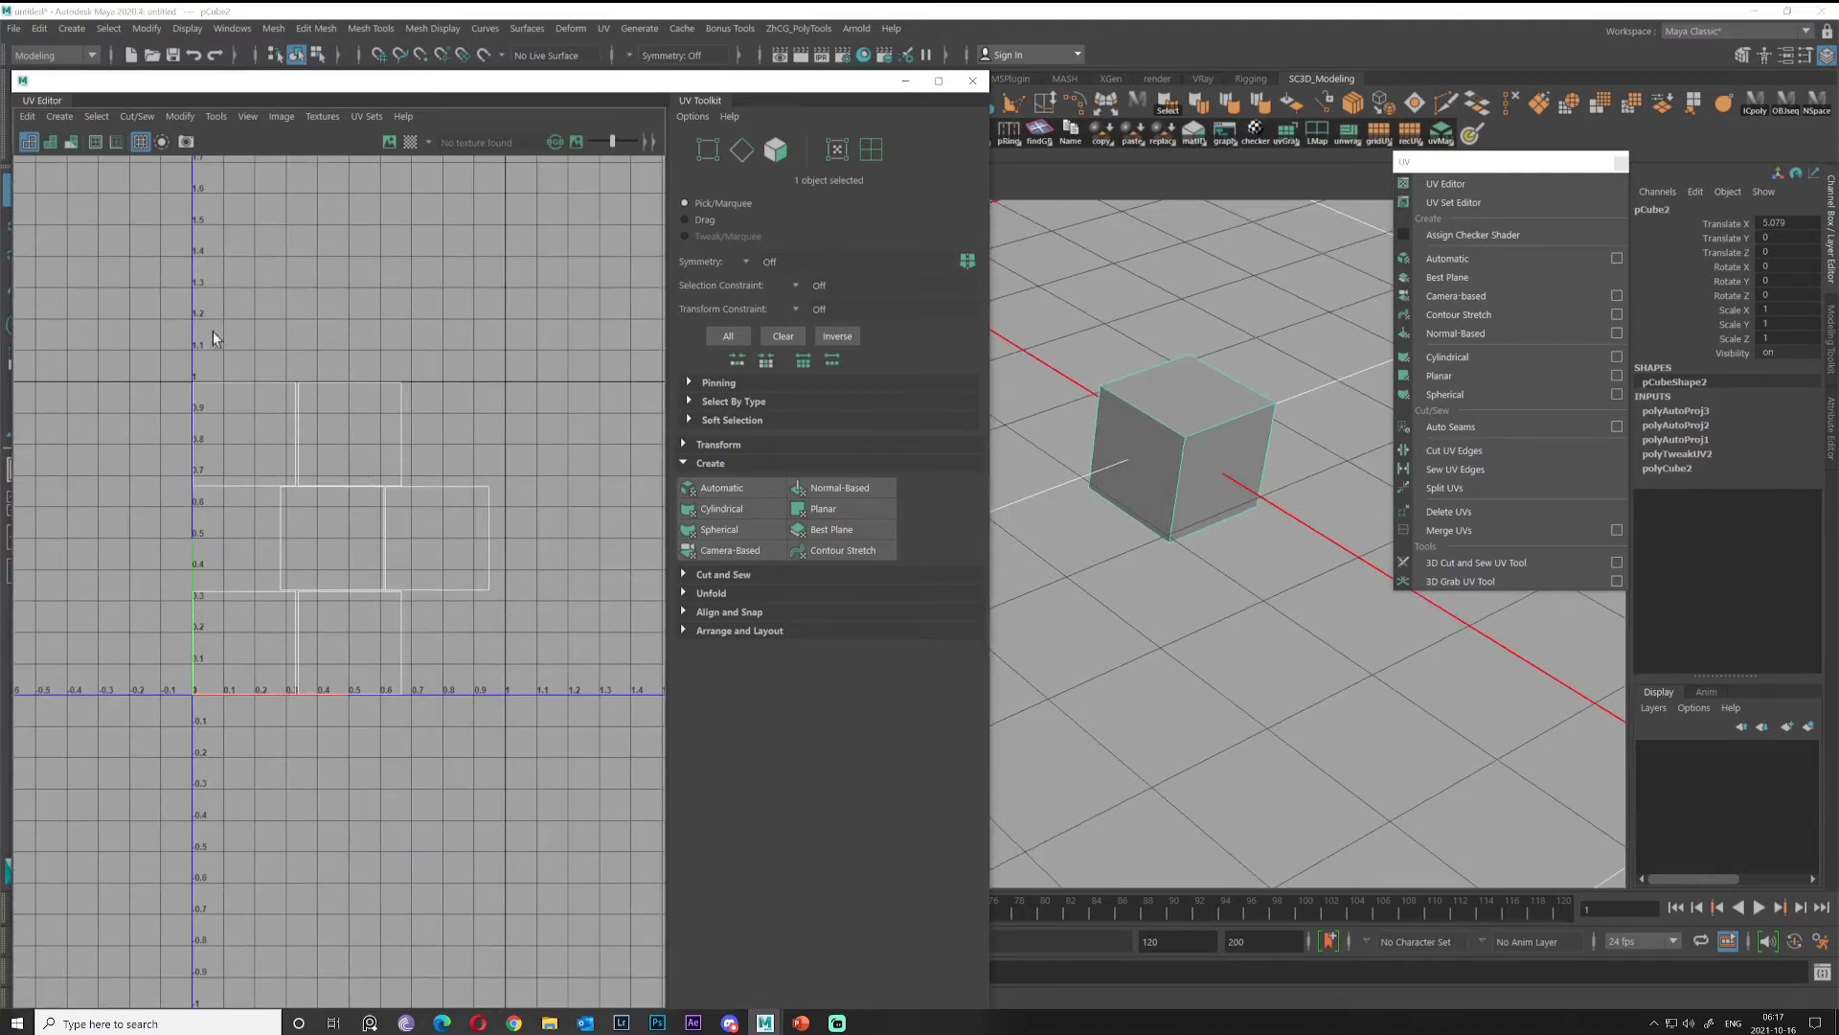
click(1477, 298)
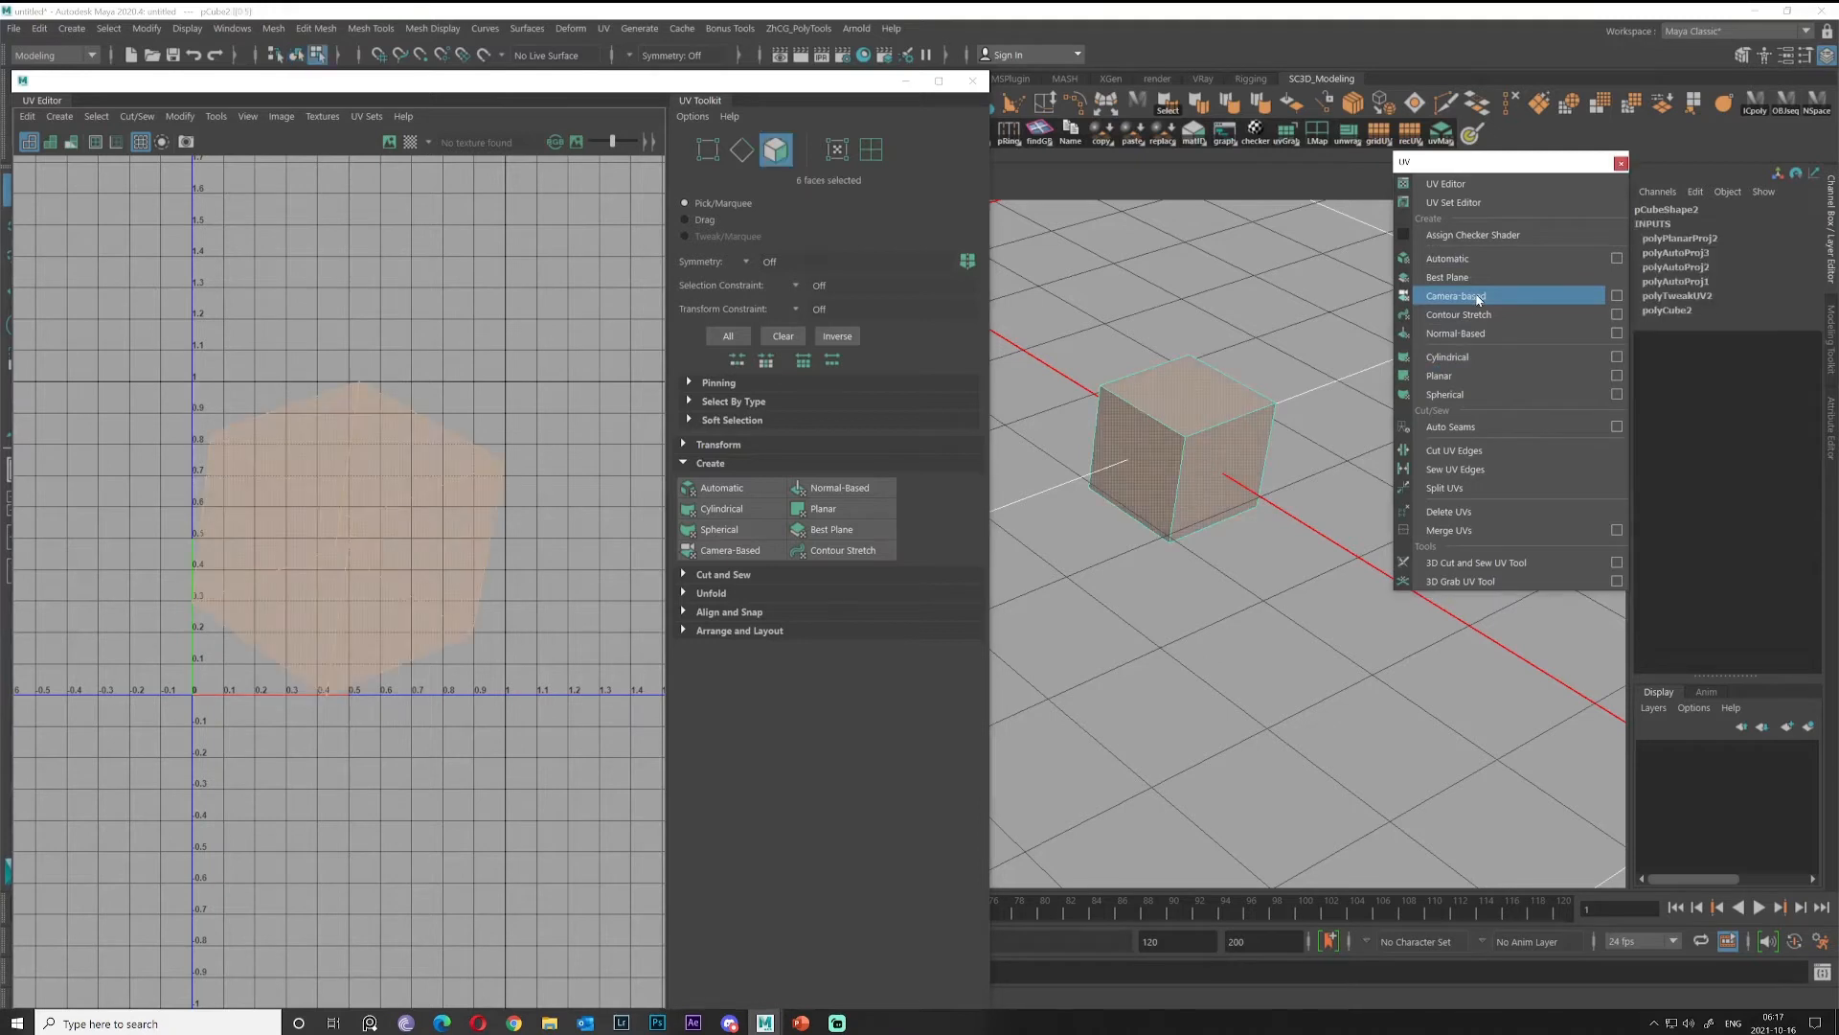
click(565, 550)
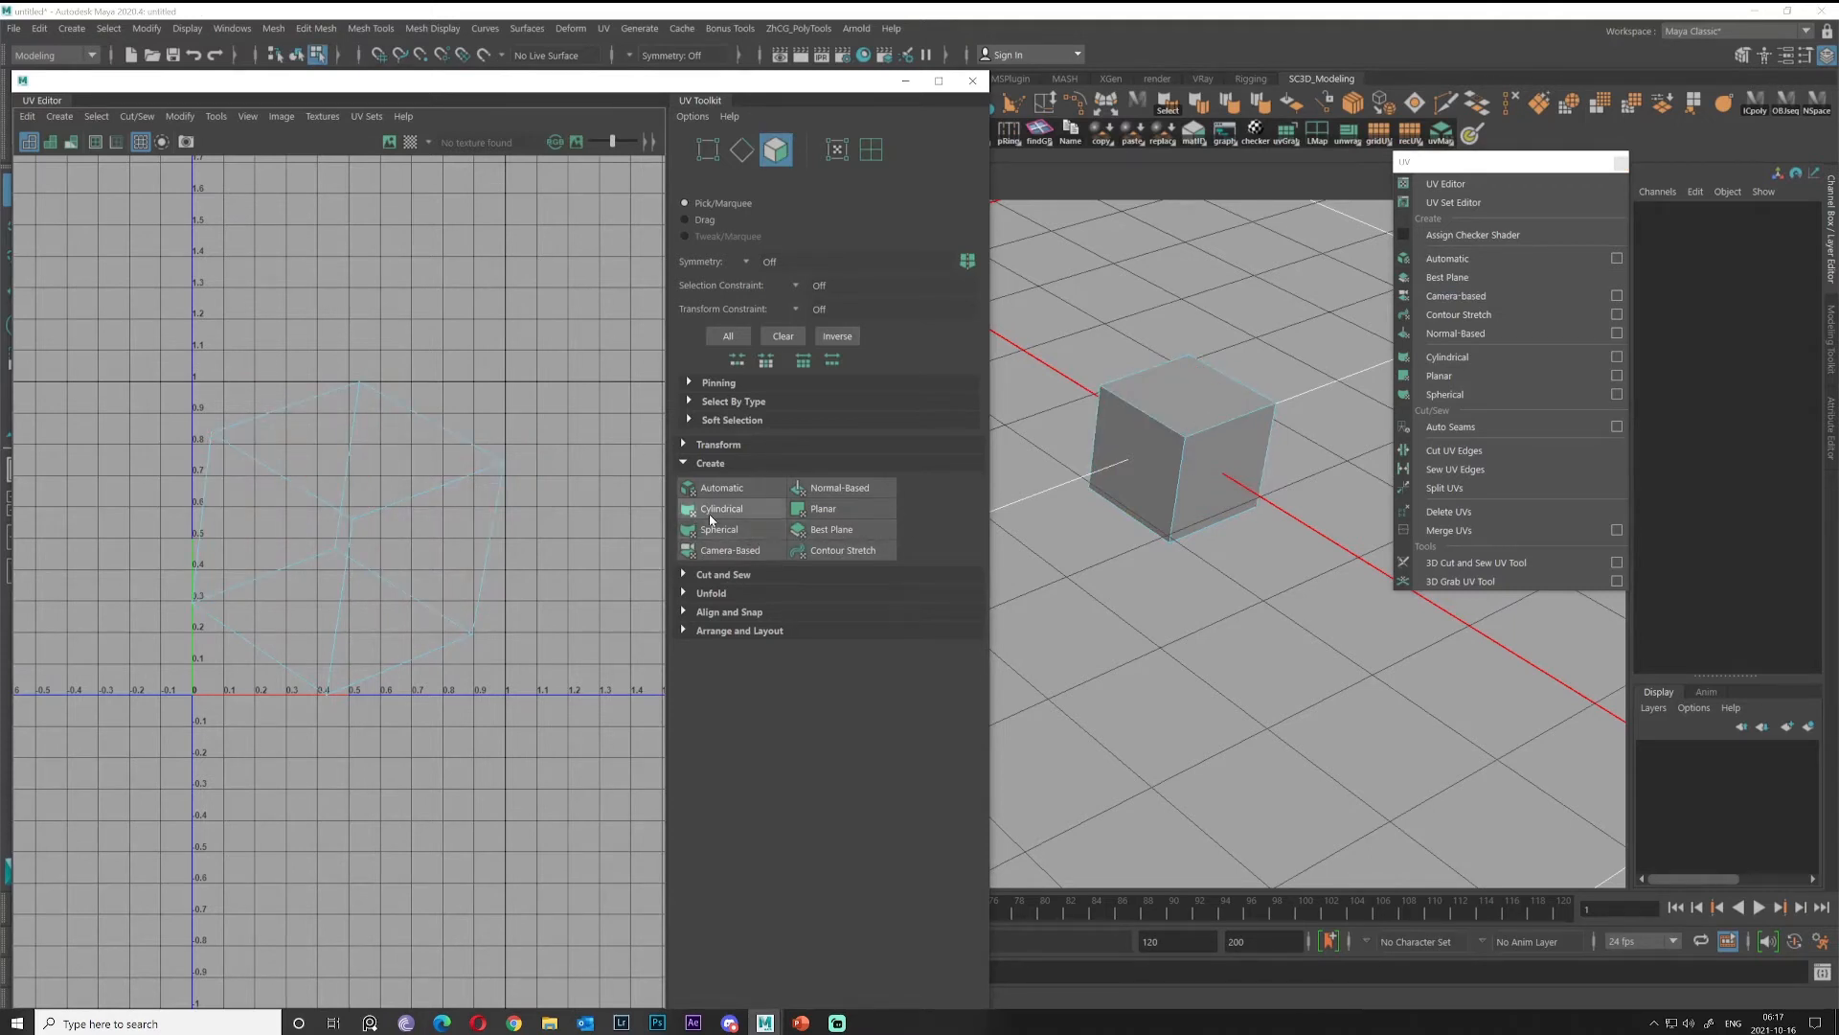
Create a polygon sphere and move it clear of the cylinder to about X 2.667, Z 2.751.
alt+drag(1056, 429, 1293, 508)
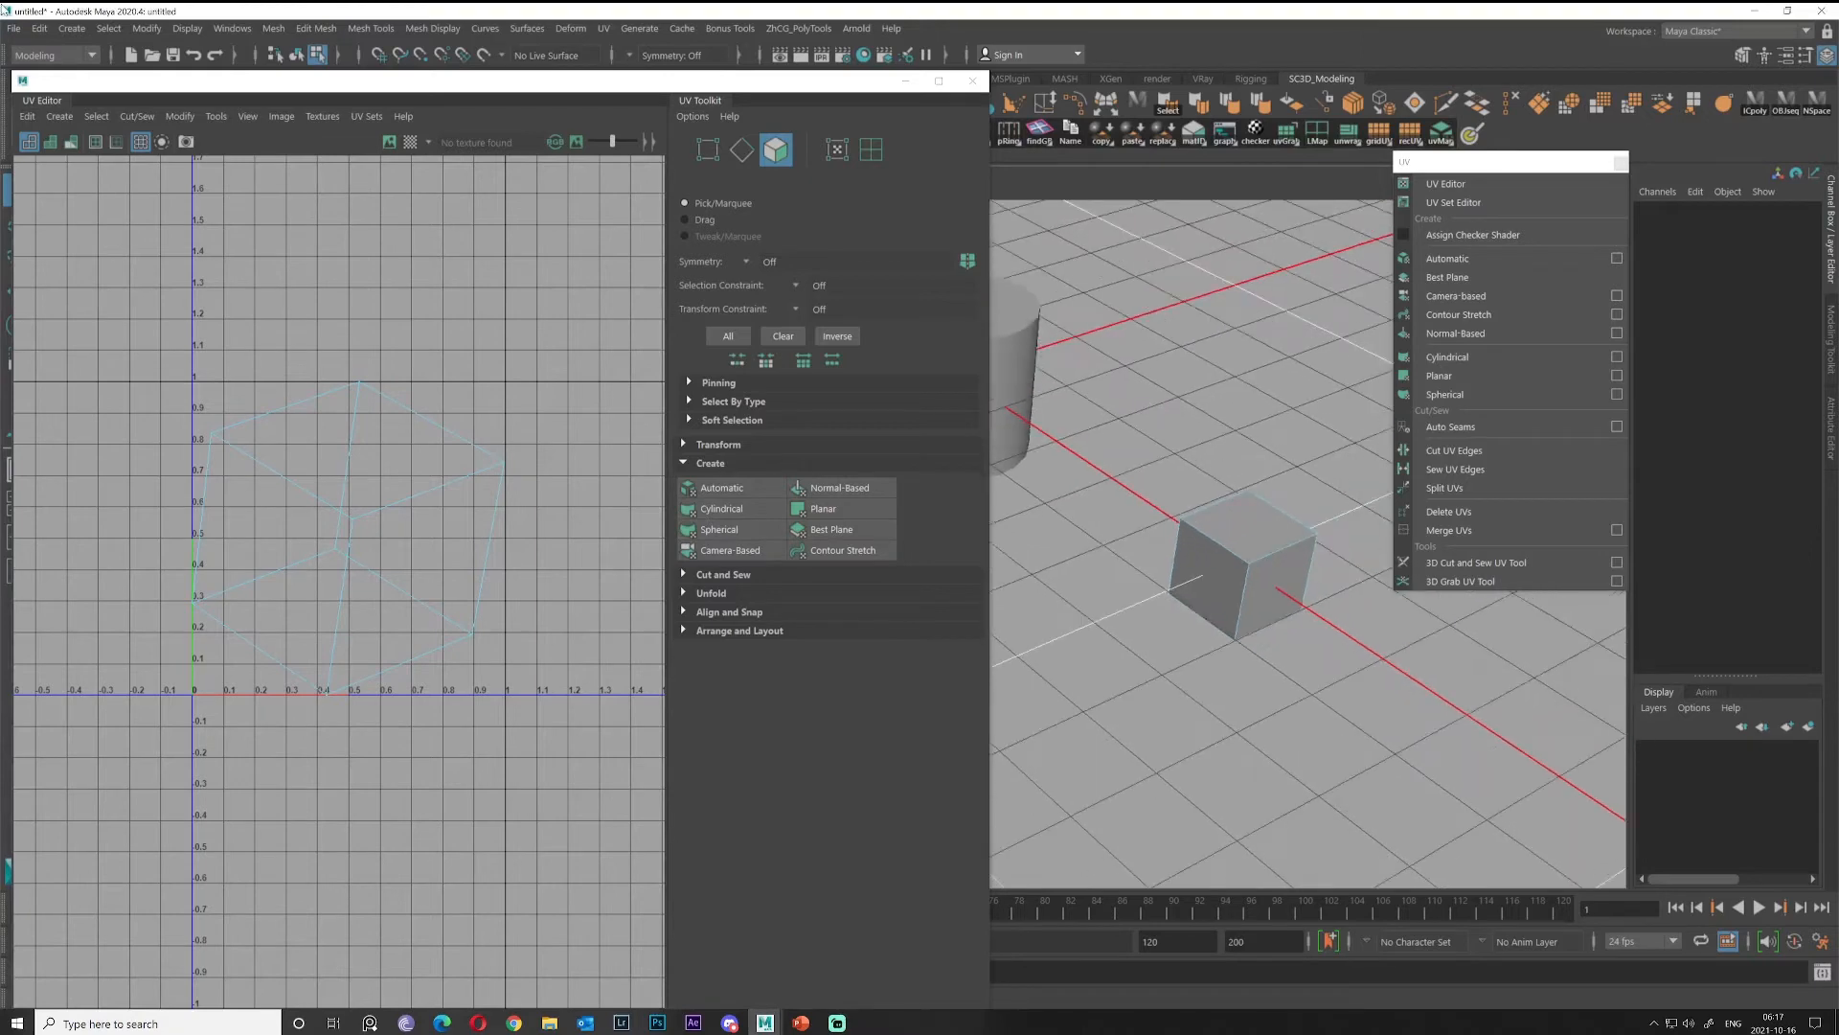
click(72, 28)
mouse_move(191, 93)
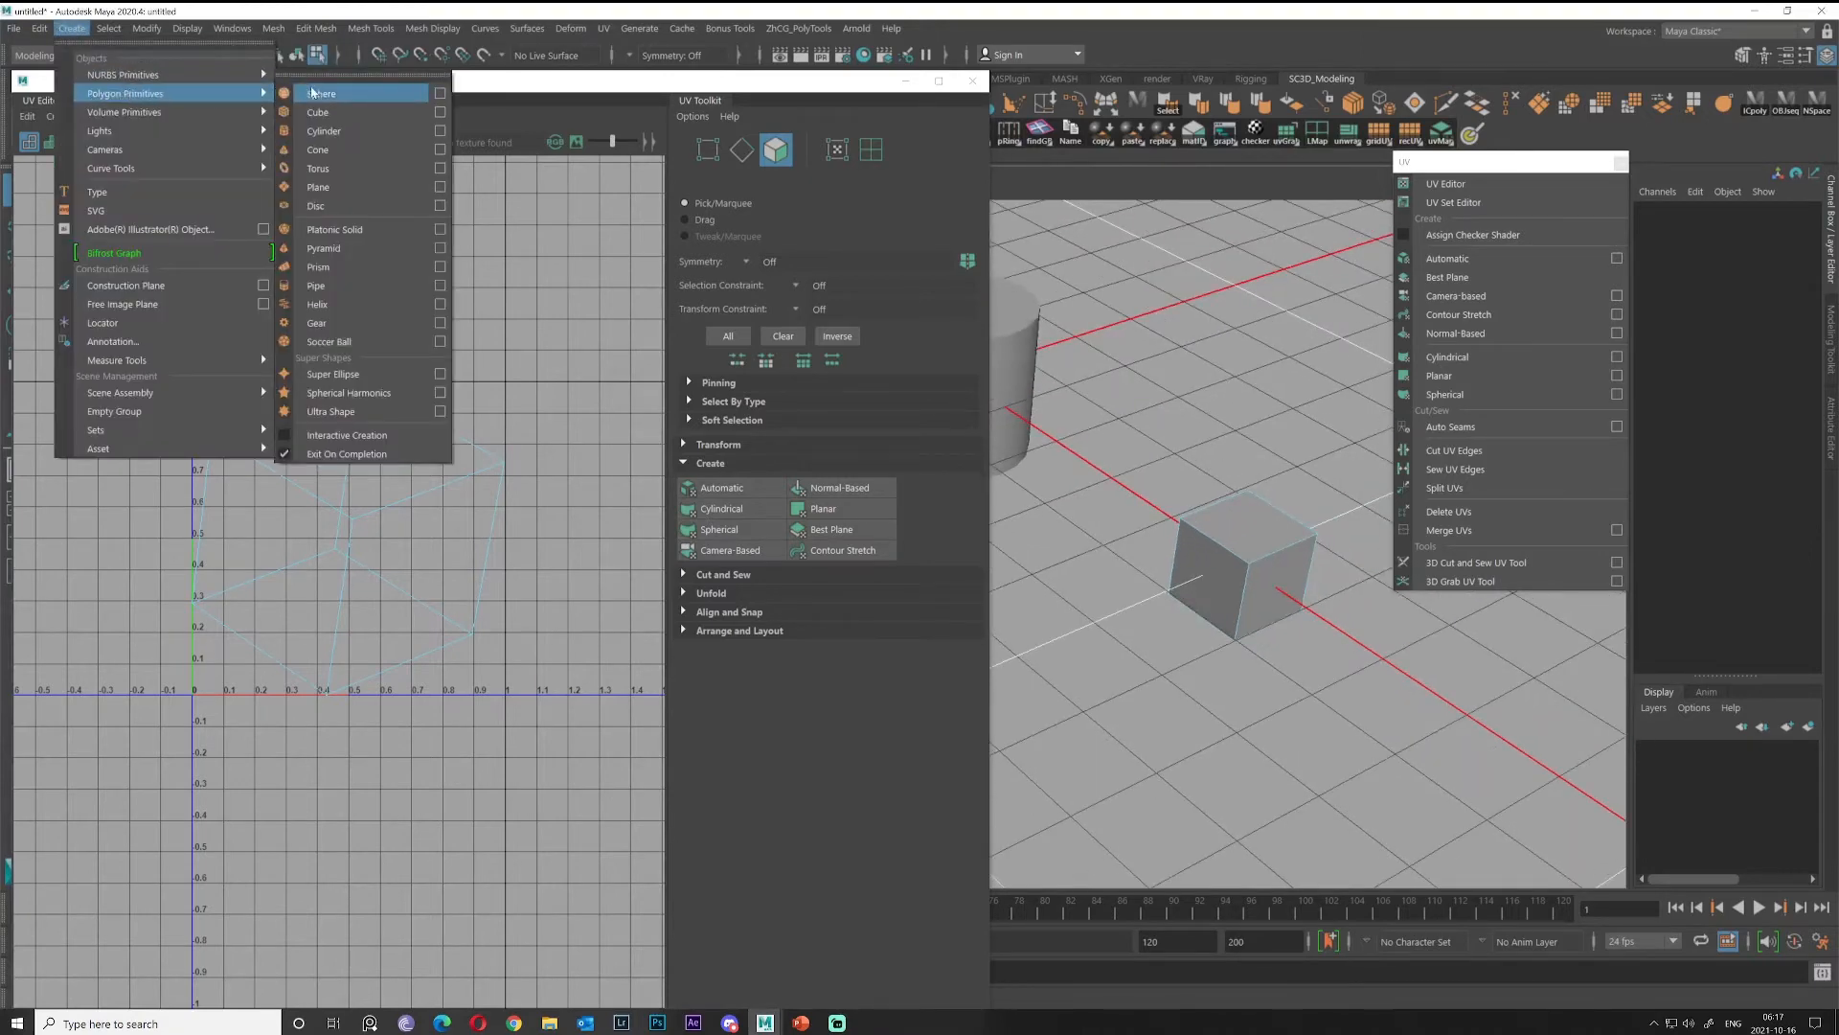
click(298, 93)
mouse_move(1292, 451)
alt+mouse_down()
mouse_move(1203, 419)
mouse_move(1280, 433)
alt+mouse_up()
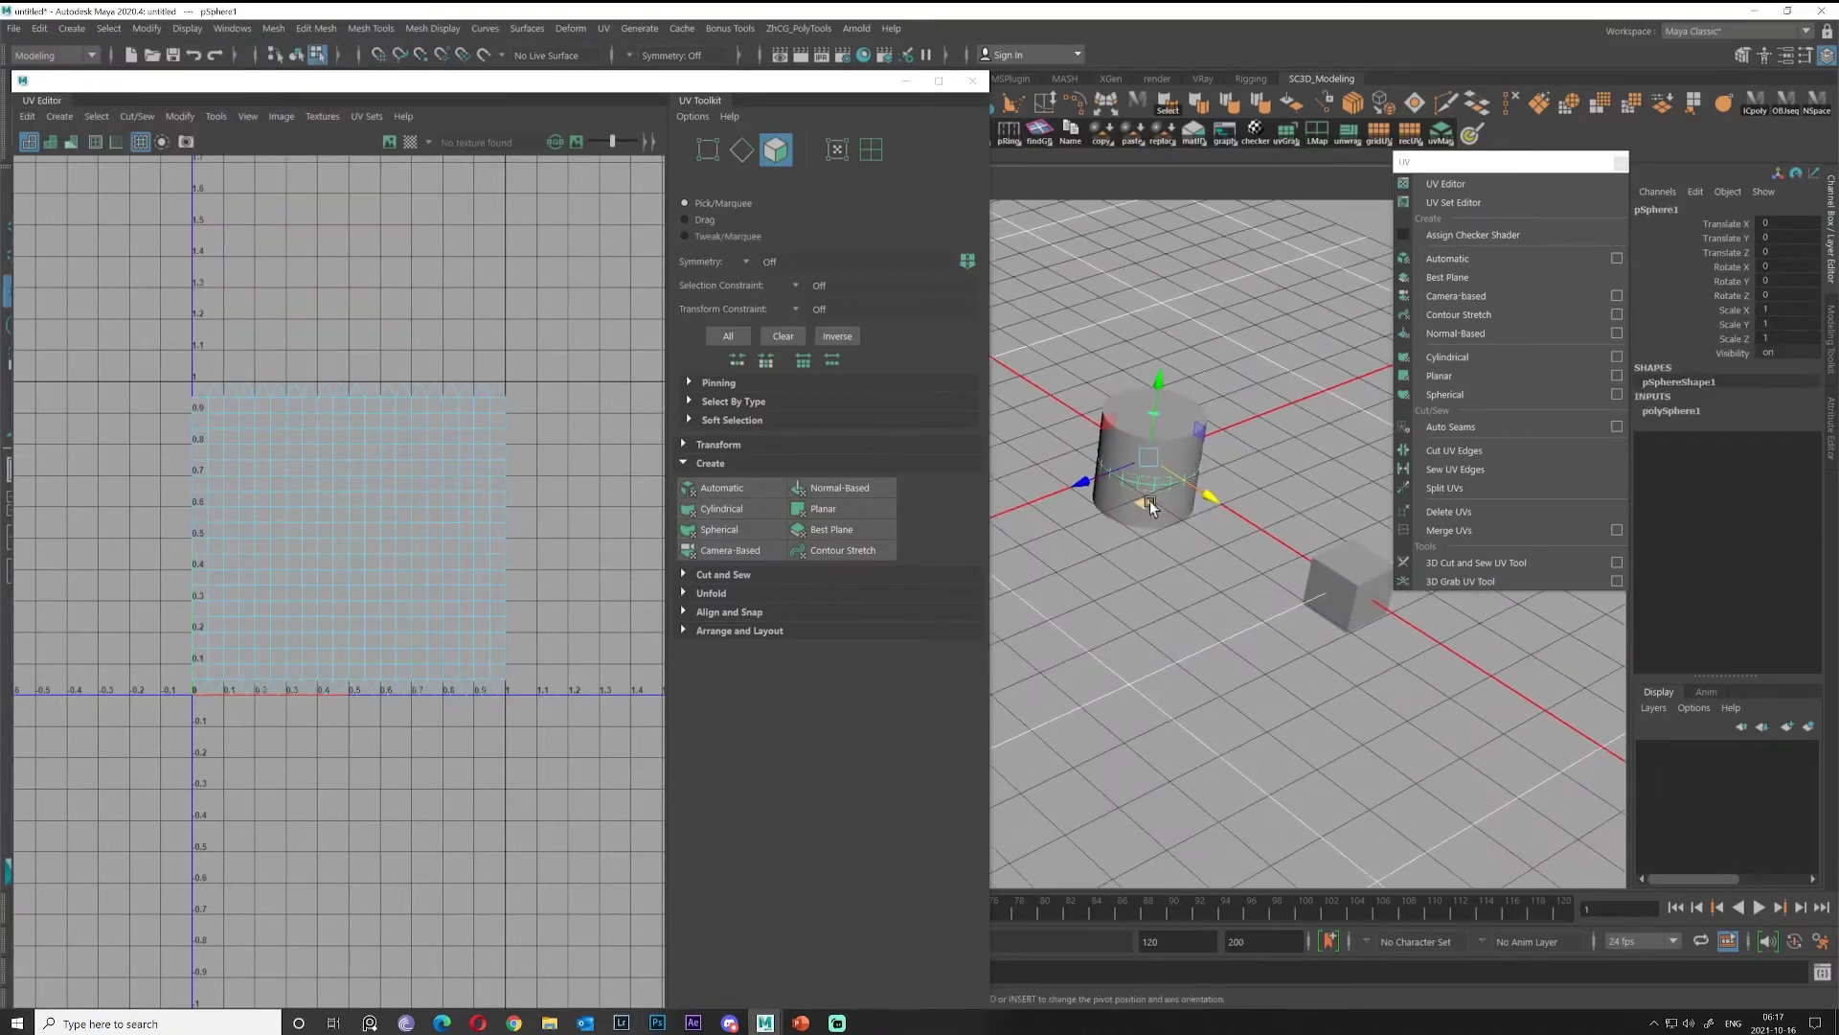
drag(1150, 500, 1132, 619)
Apply a Spherical UV projection to the sphere and widen it to a 360-degree horizontal and 180-degree vertical sweep.
click(718, 530)
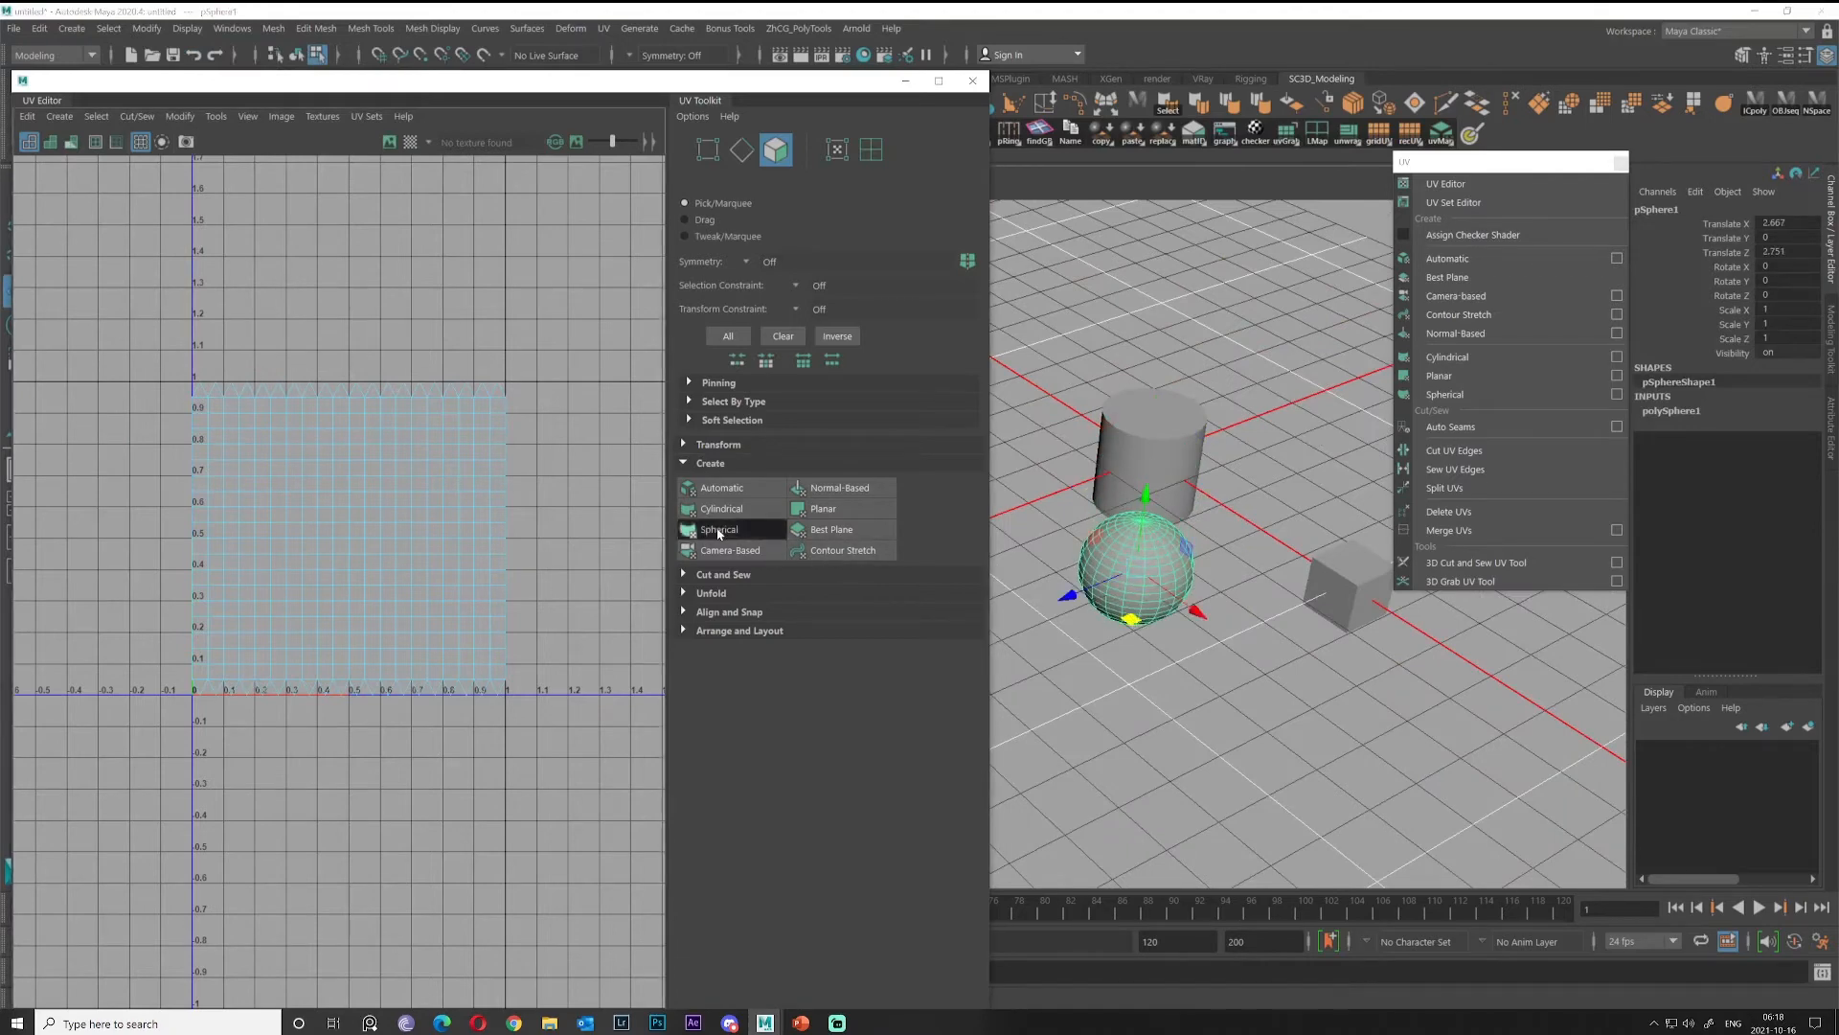
alt+drag(1263, 538, 1224, 555)
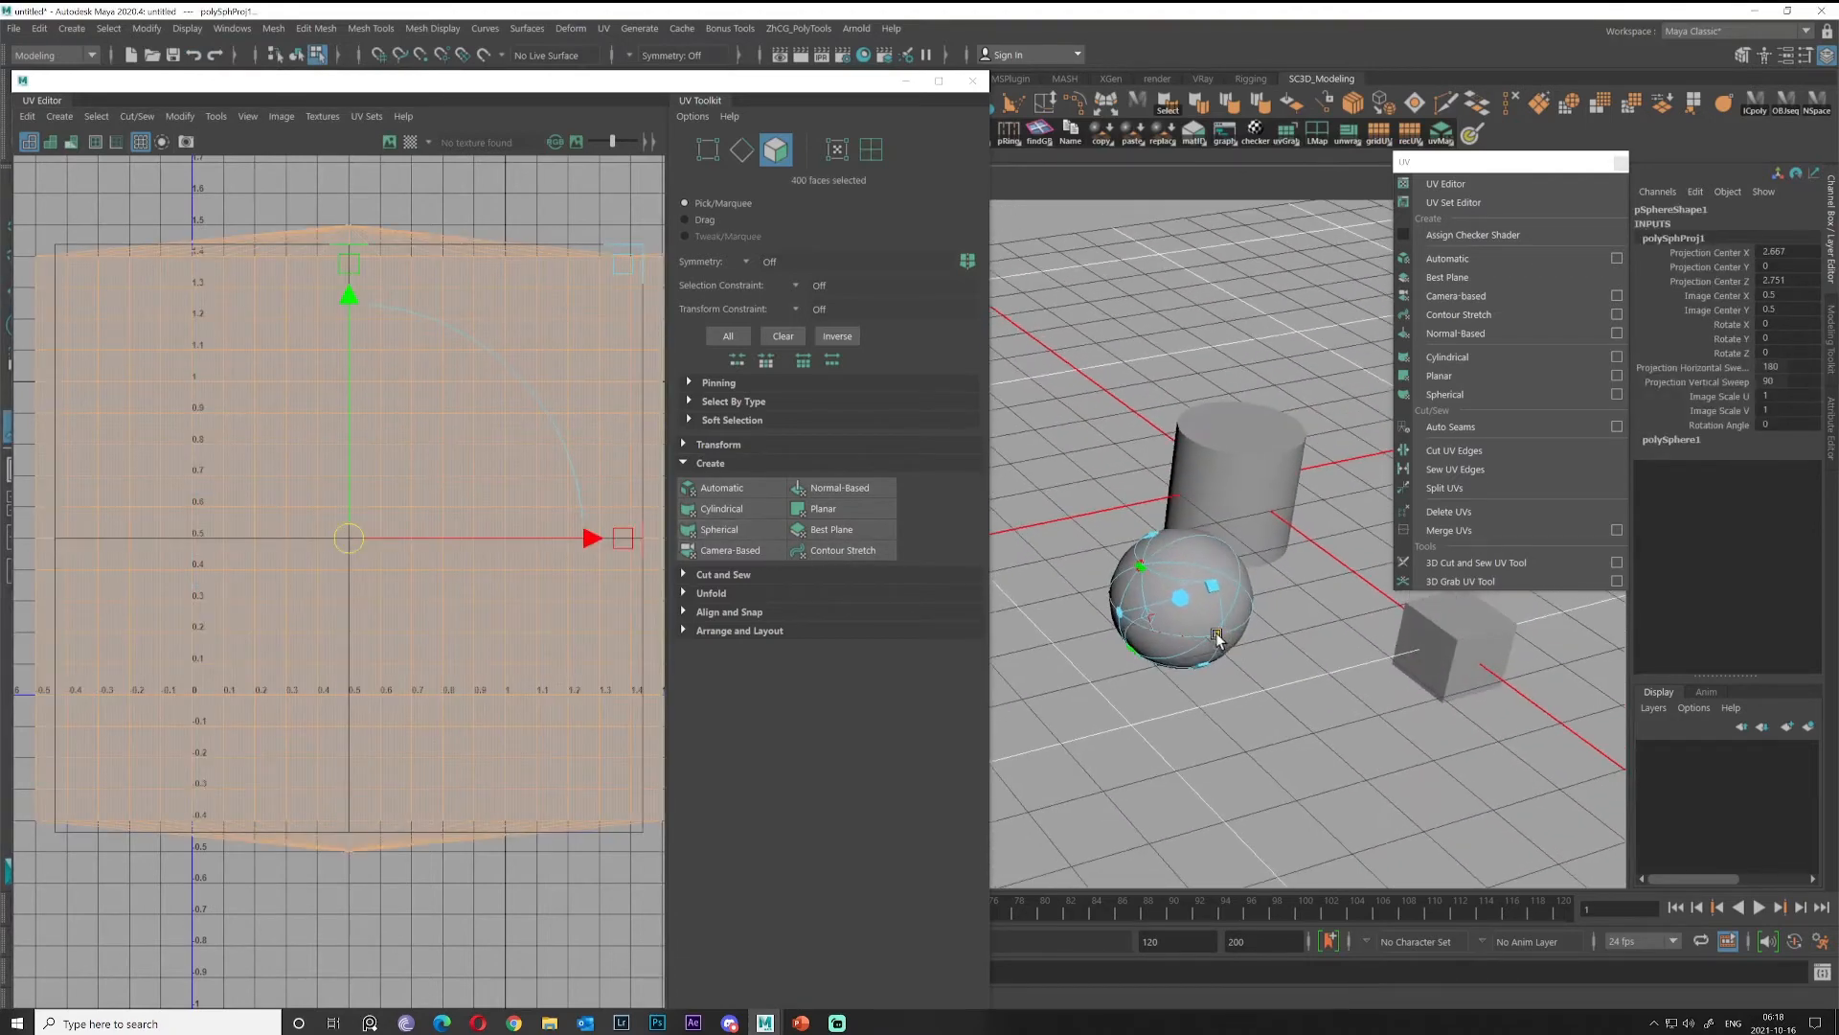
drag(1217, 638, 1190, 521)
alt+middle_drag(1191, 521, 1167, 561)
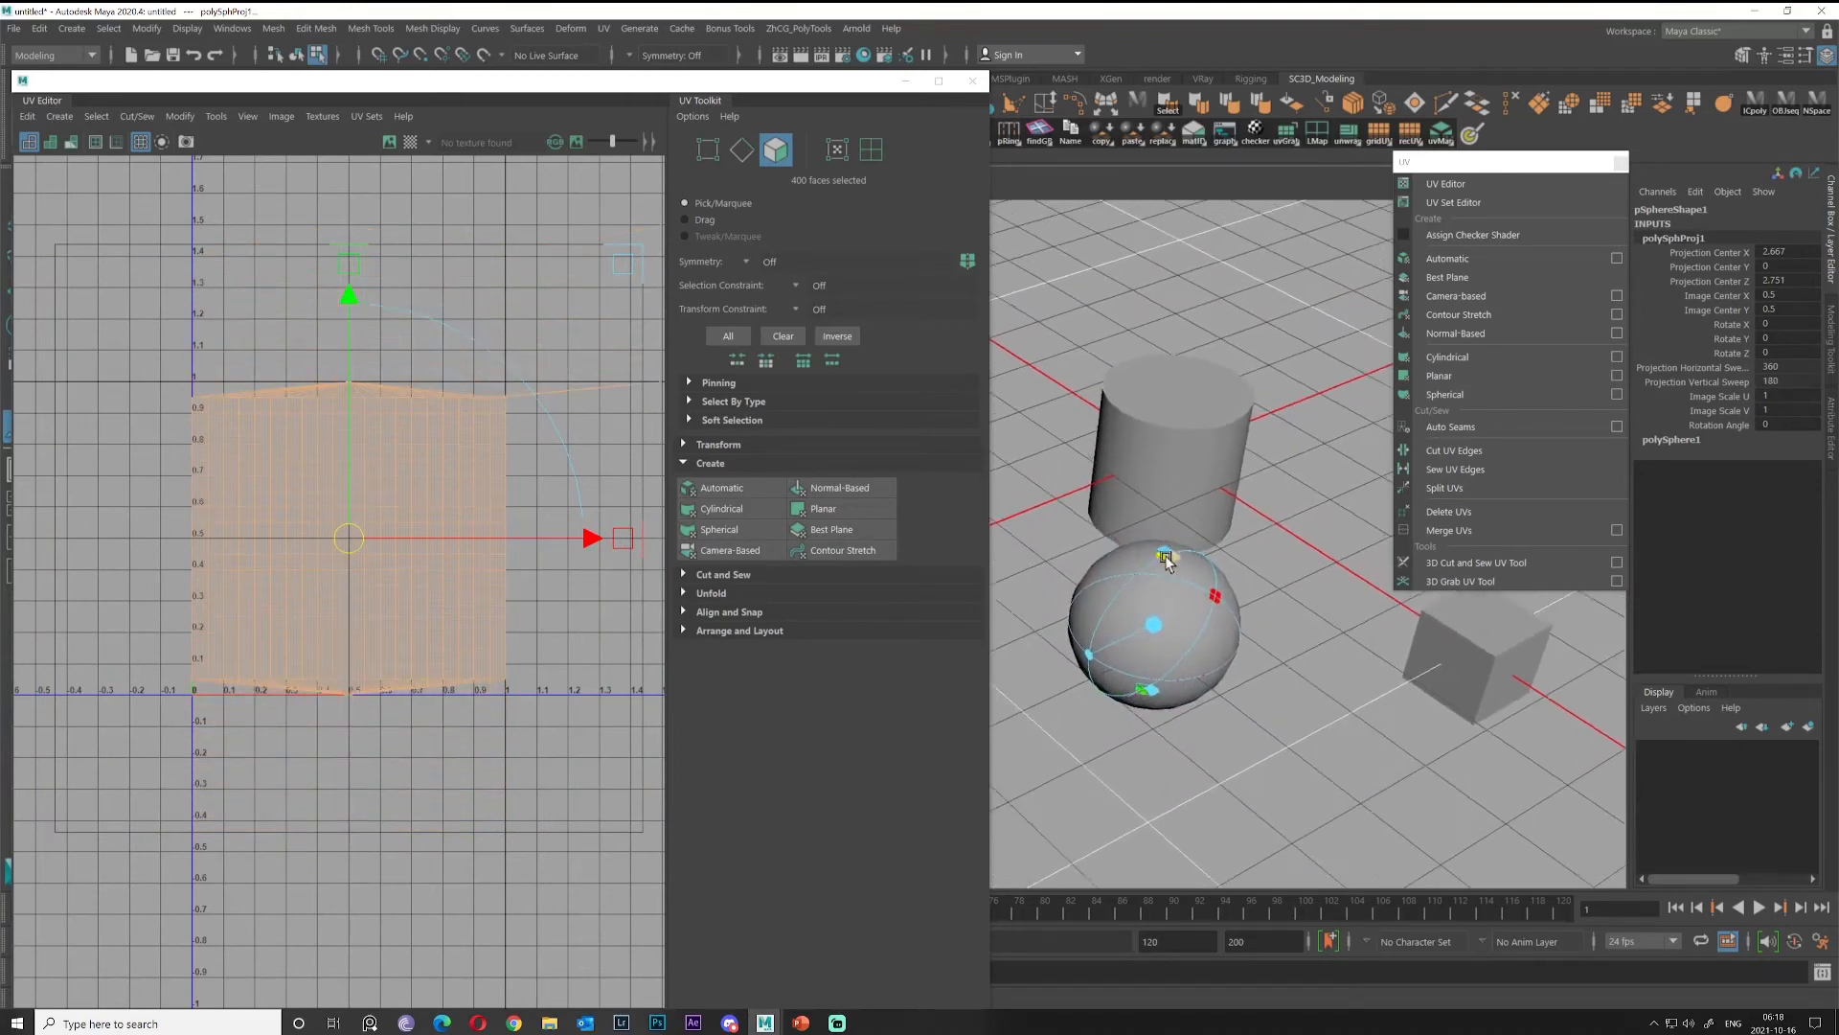
mouse_move(1167, 560)
alt+mouse_down()
mouse_move(1167, 479)
mouse_move(1152, 570)
alt+mouse_up()
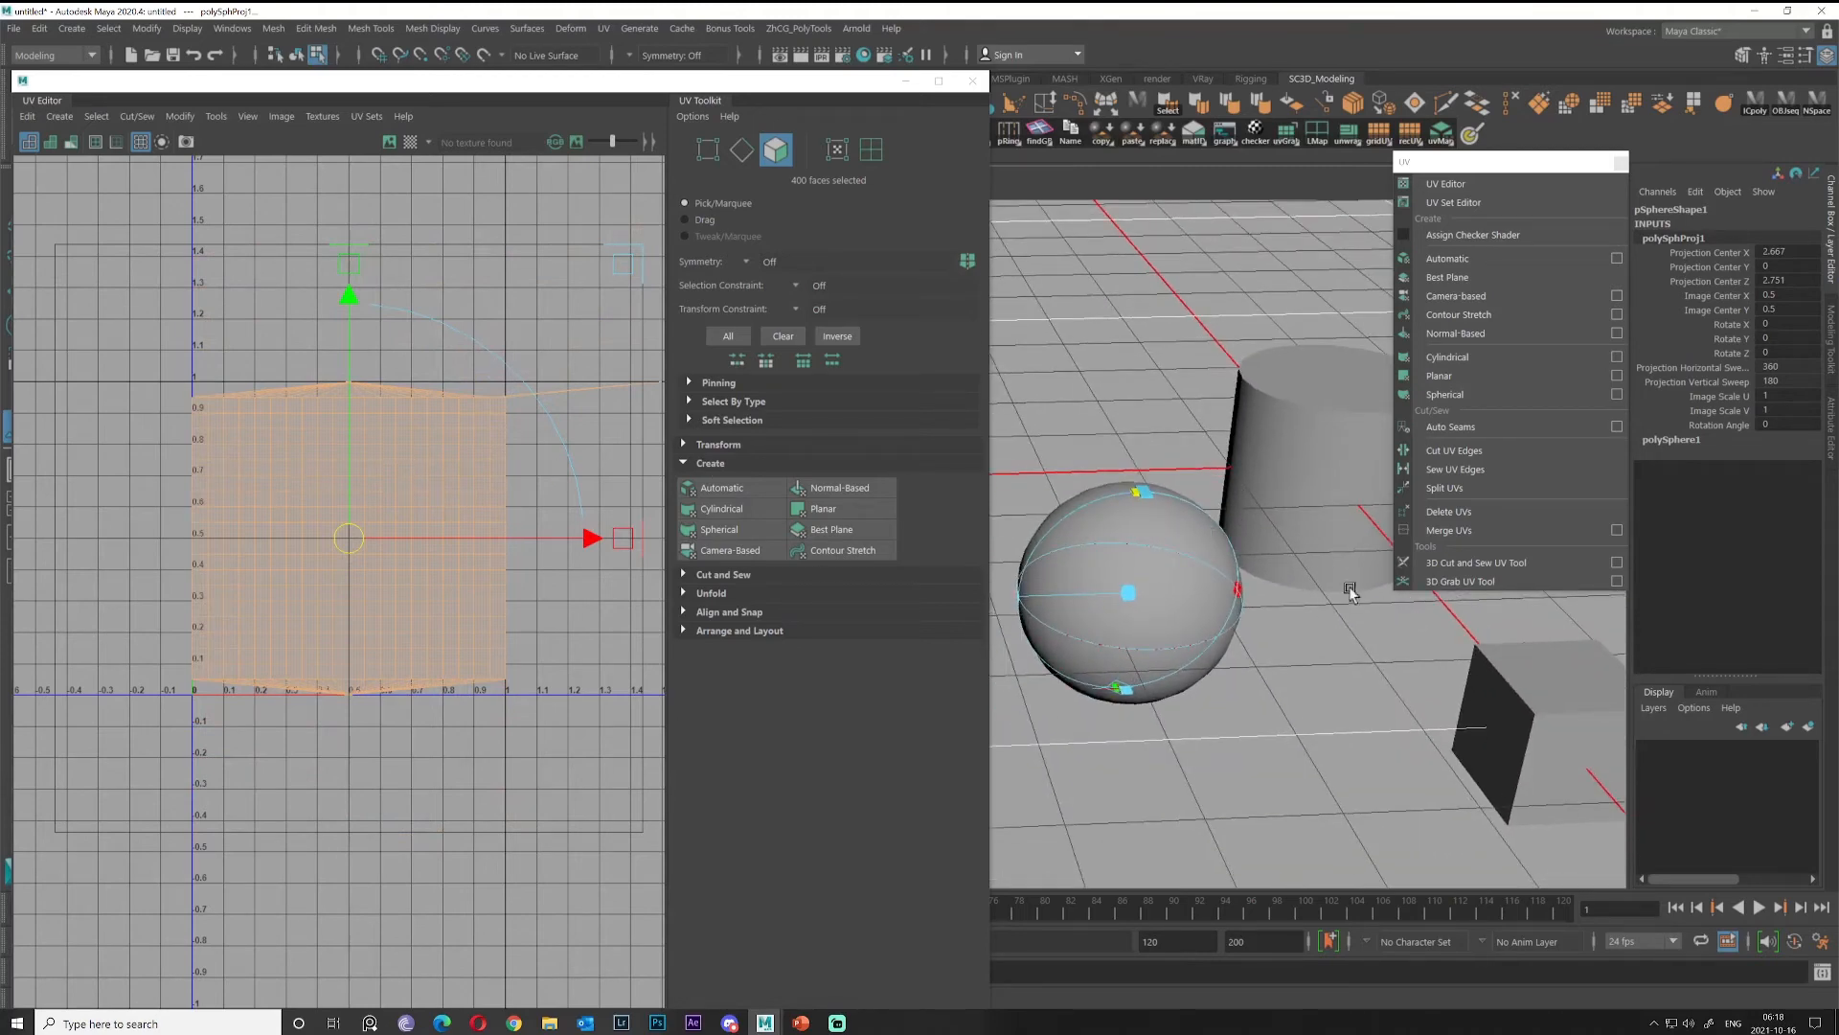
alt+drag(1173, 574, 1226, 571)
alt+right_drag(1226, 571, 1294, 545)
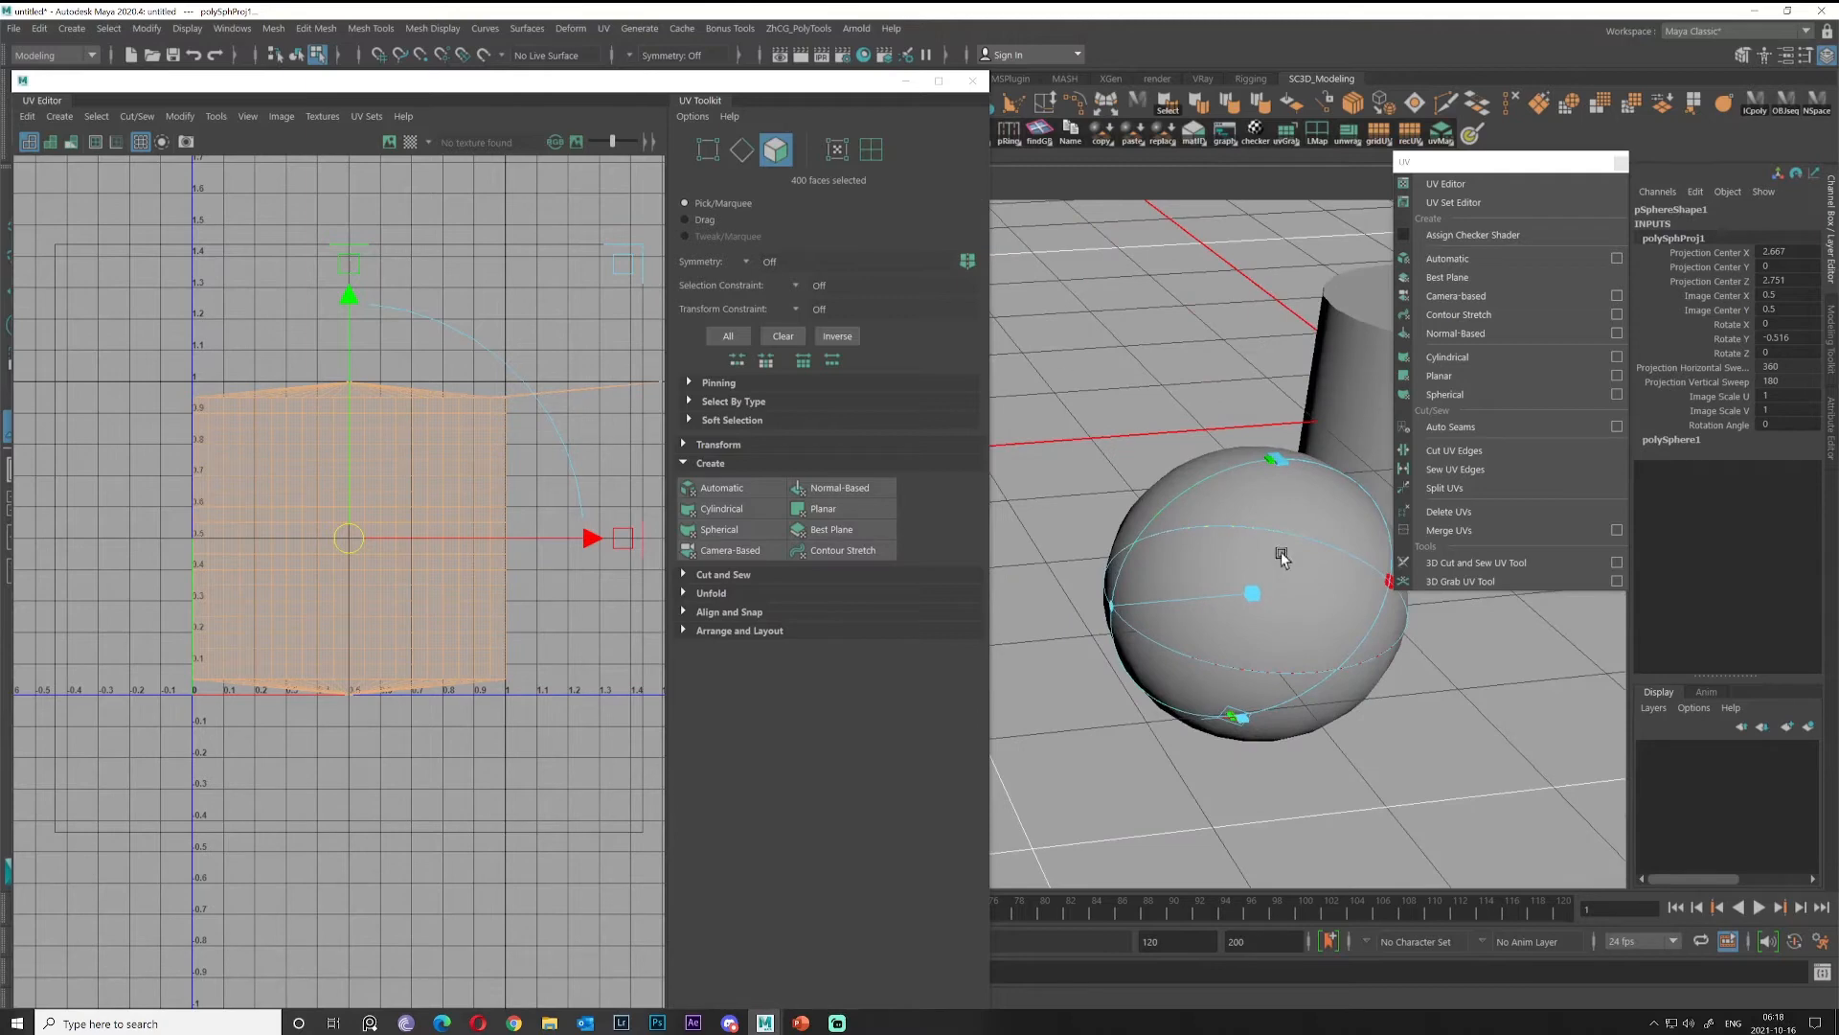
Switch the sphere to face selection and select a triangular face at its top pole to match it with its UVs.
right_drag(1288, 506, 1355, 456)
key(q)
scroll(1297, 510, up, 3)
alt+middle_drag(1297, 510, 1113, 516)
scroll(1113, 508, up, 2)
right_drag(1268, 512, 1270, 573)
alt+middle_drag(1295, 492, 1236, 515)
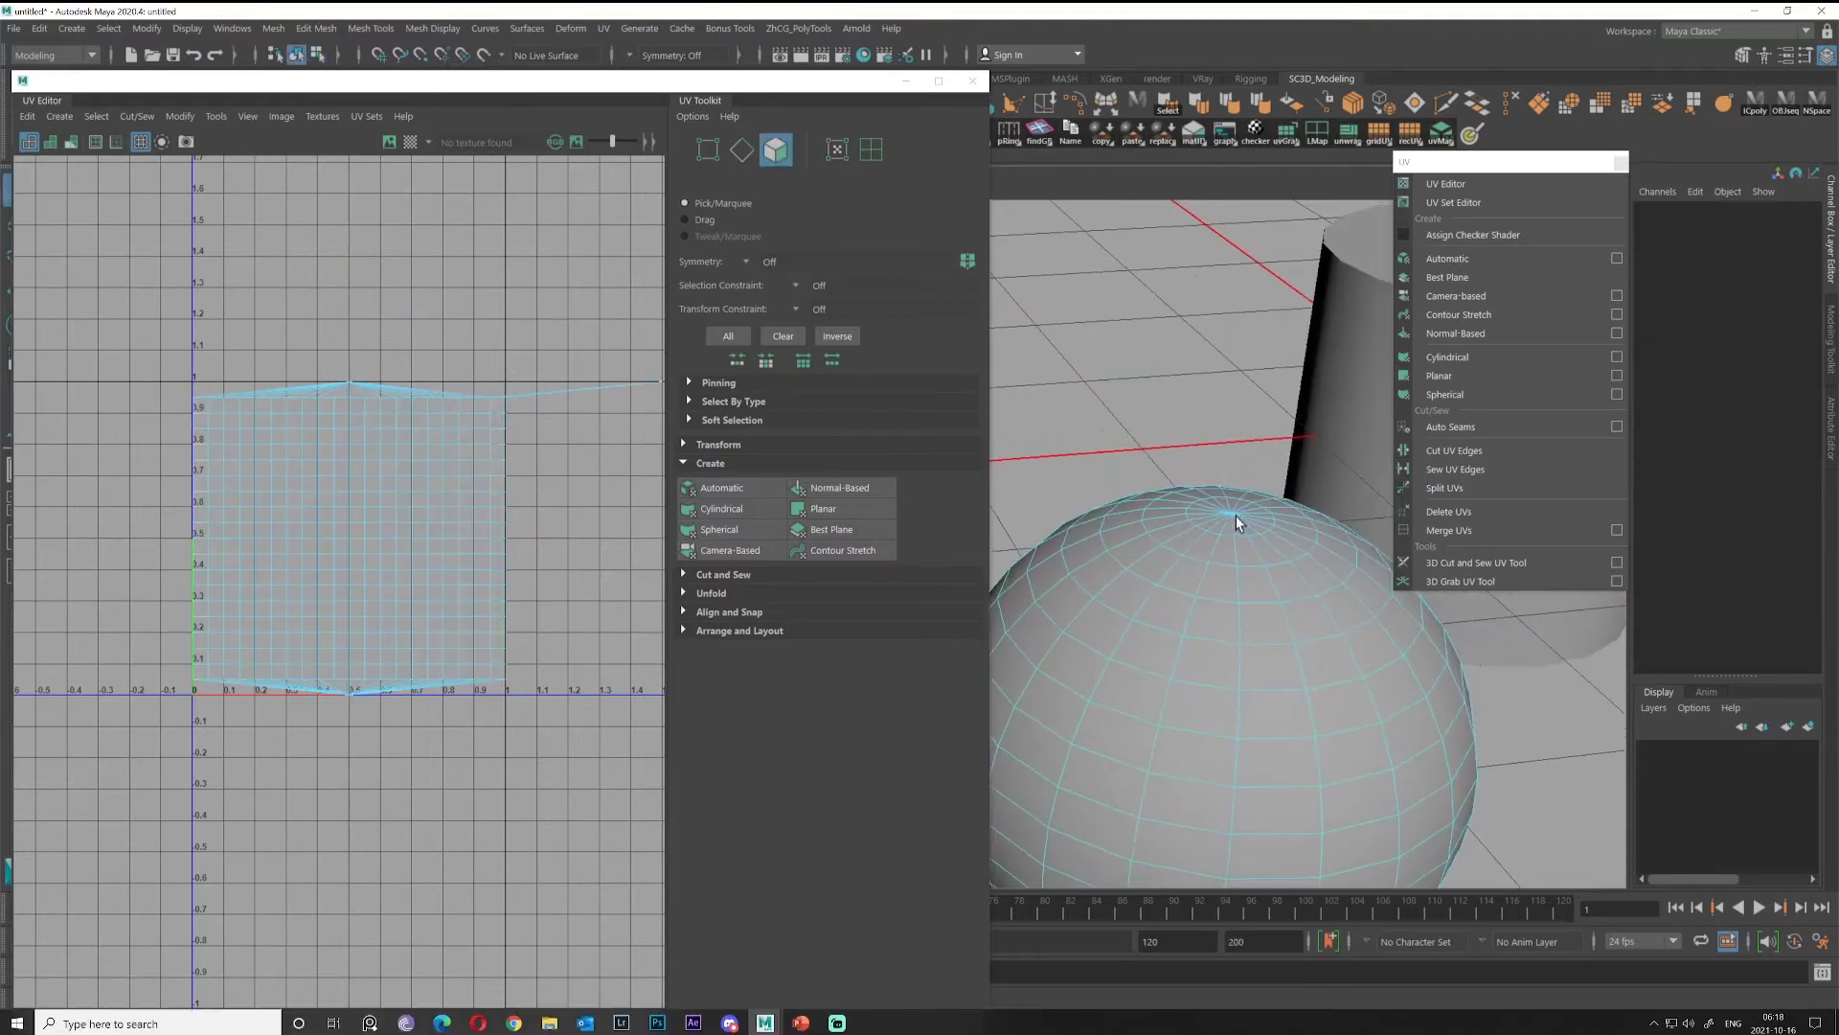
click(1239, 521)
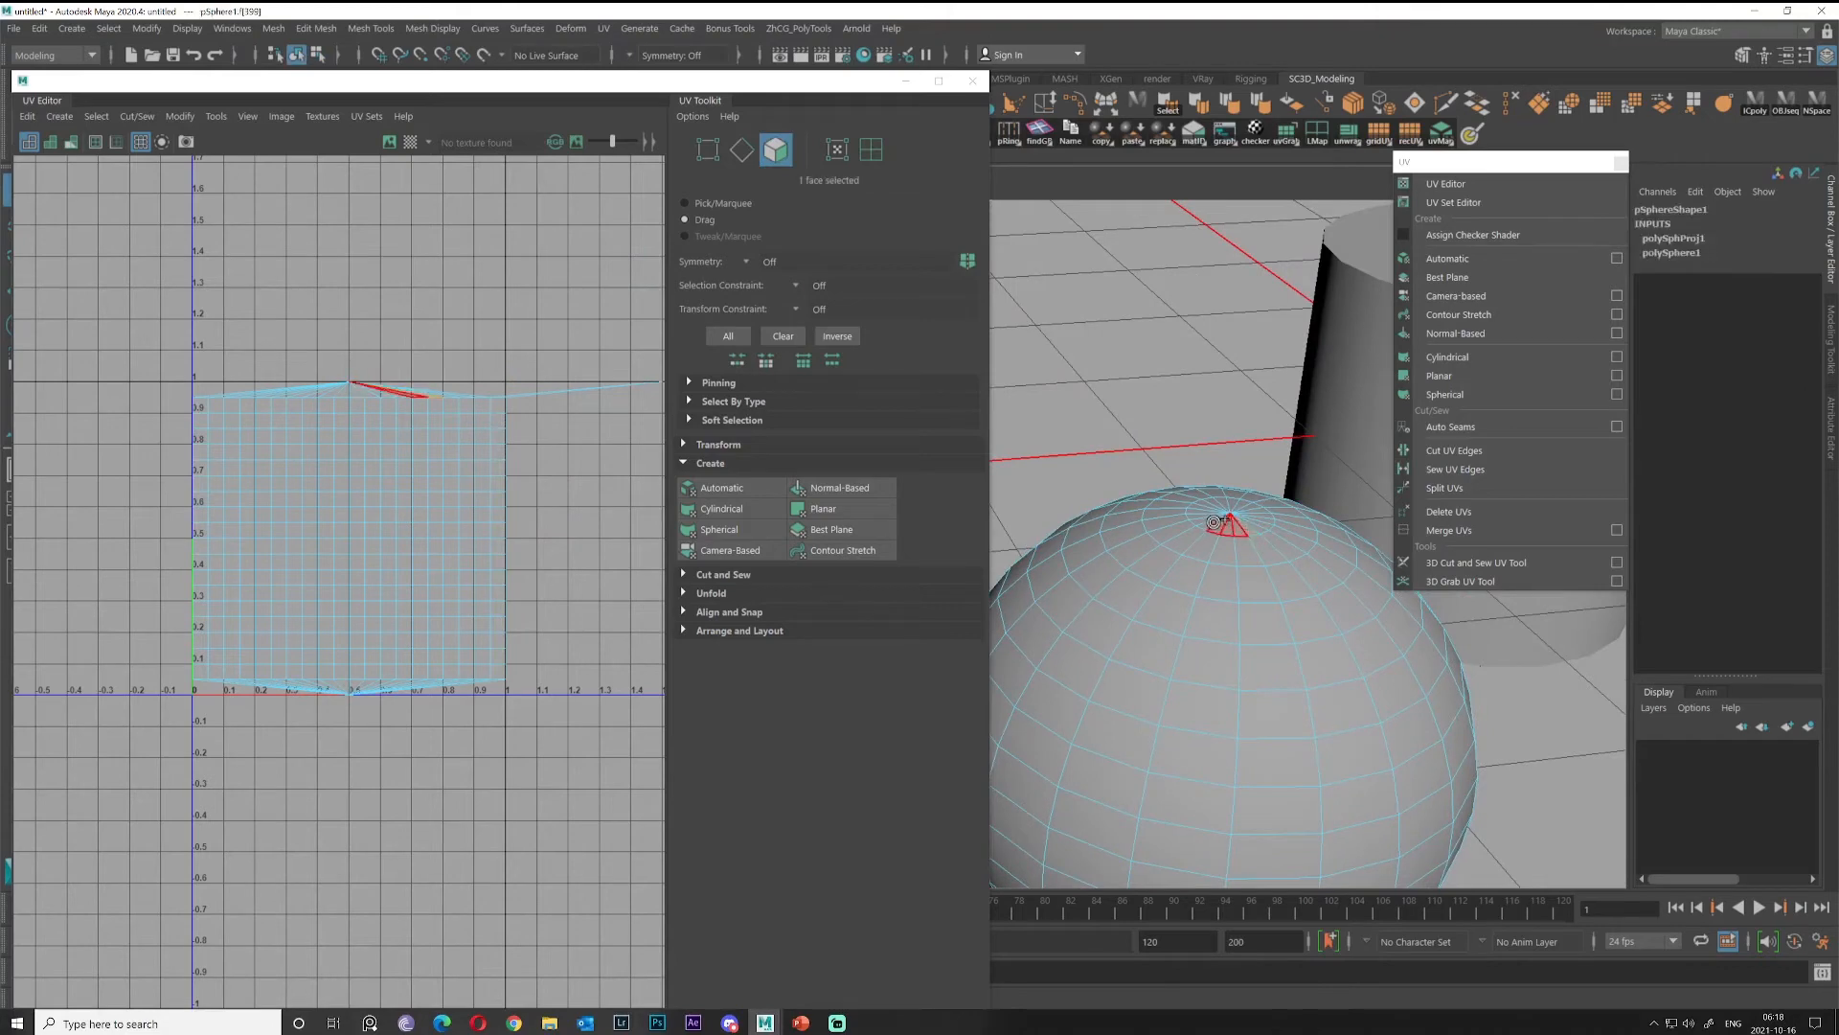
Select the triangular faces around both poles of the sphere and apply a Planar UV projection to them.
drag(1224, 502, 1250, 527)
alt+drag(1250, 527, 1215, 464)
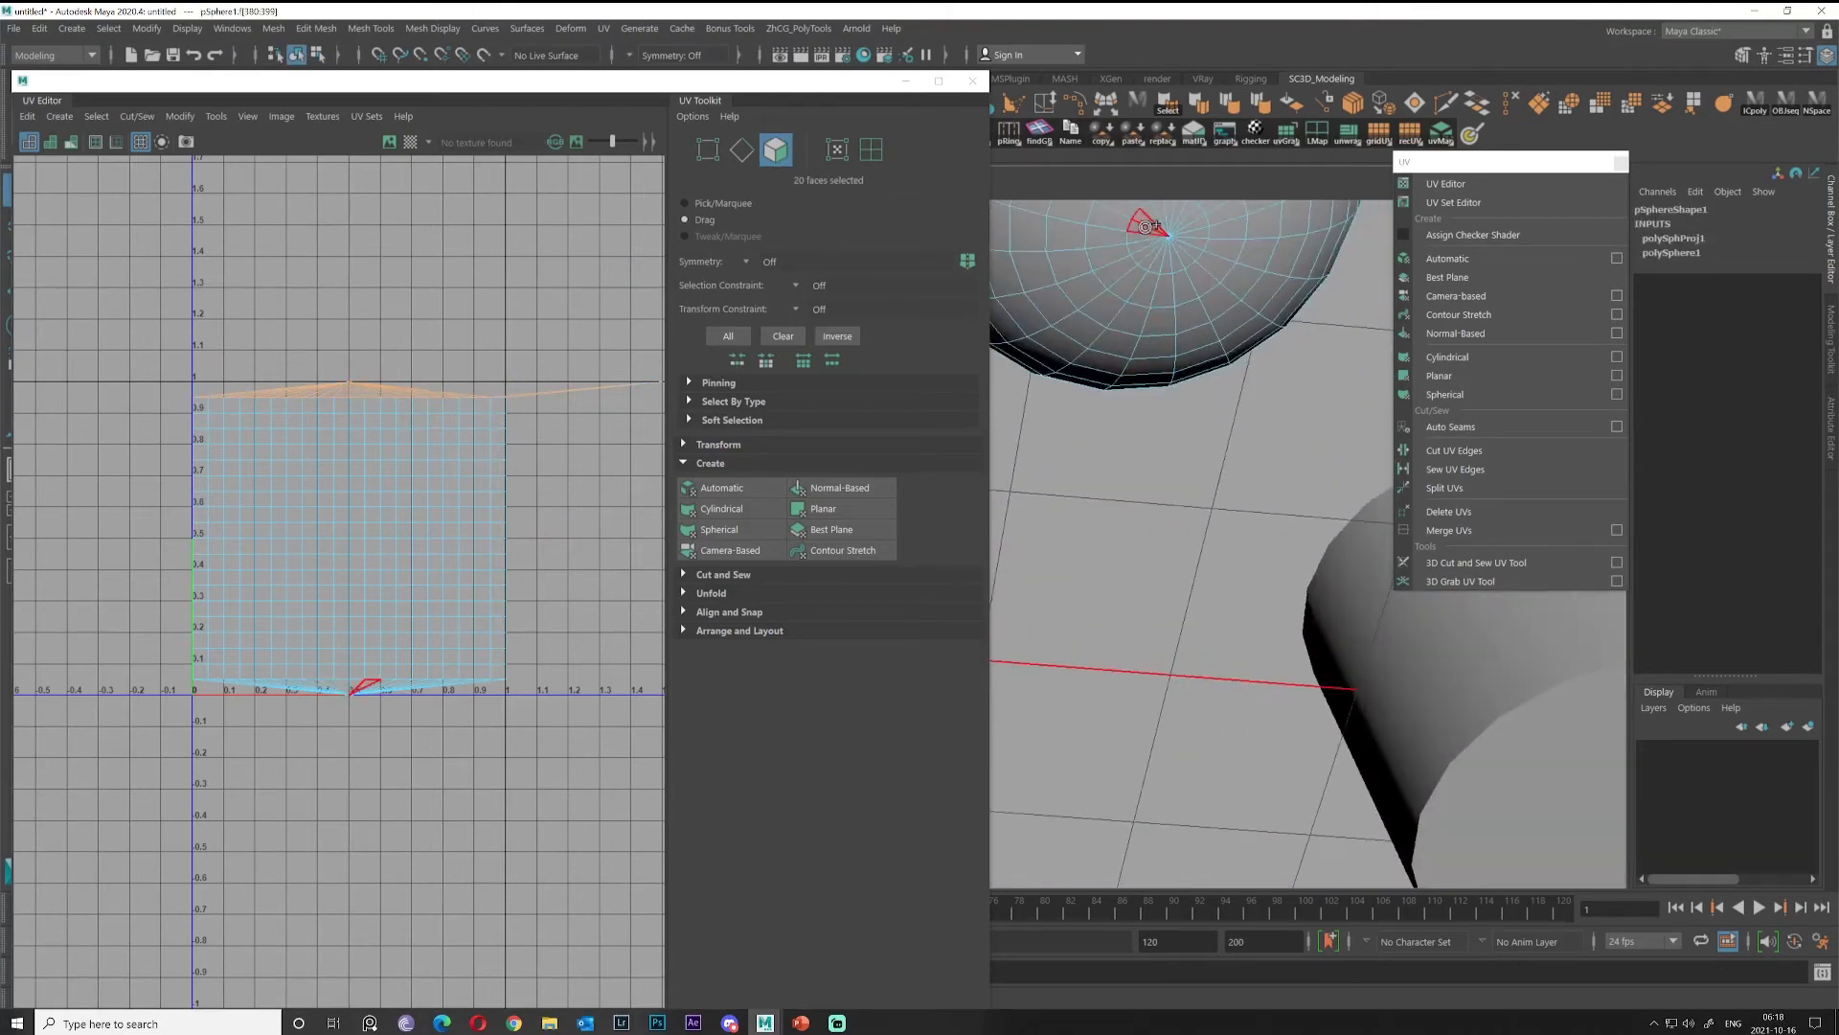
alt+drag(1146, 227, 1132, 621)
click(828, 508)
alt+drag(1039, 471, 1094, 506)
alt+middle_drag(1094, 505, 1165, 644)
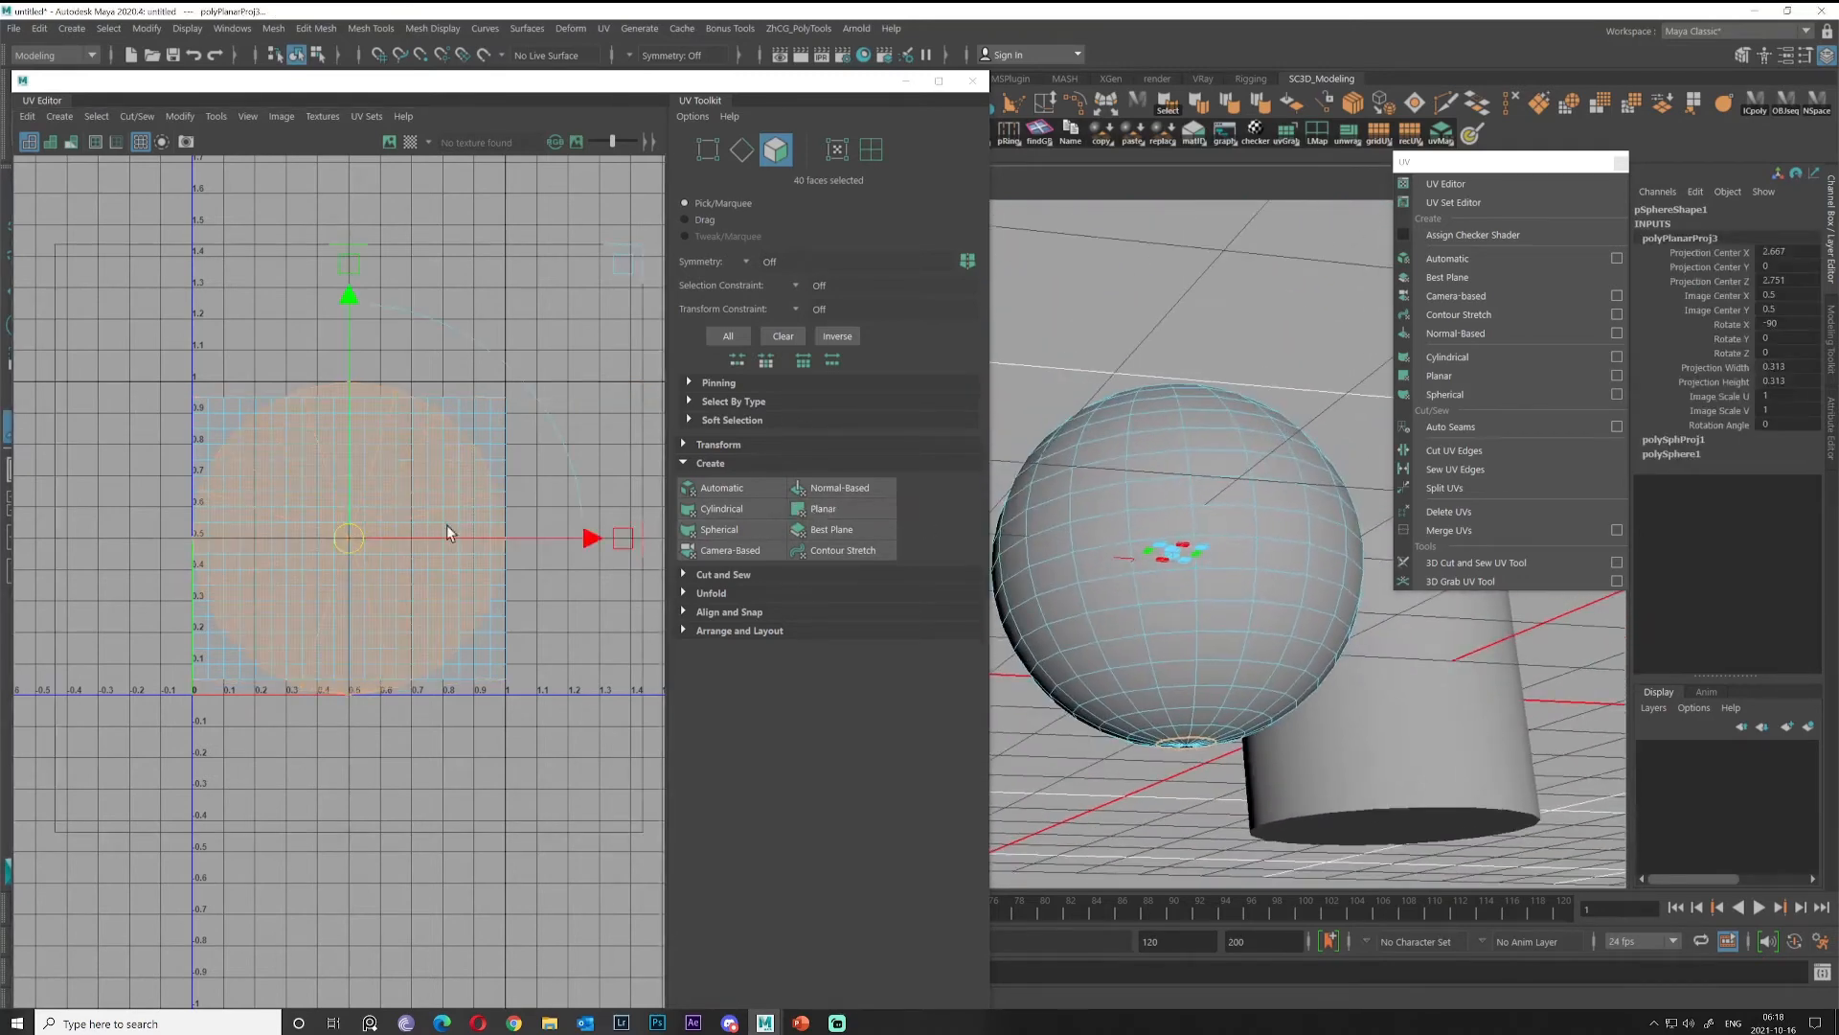
Move the pole caps' UV shell beside the sphere's body shell to image center about 1.573, 0.514, and select its central UV.
drag(342, 537, 674, 534)
alt+middle_drag(490, 544, 423, 544)
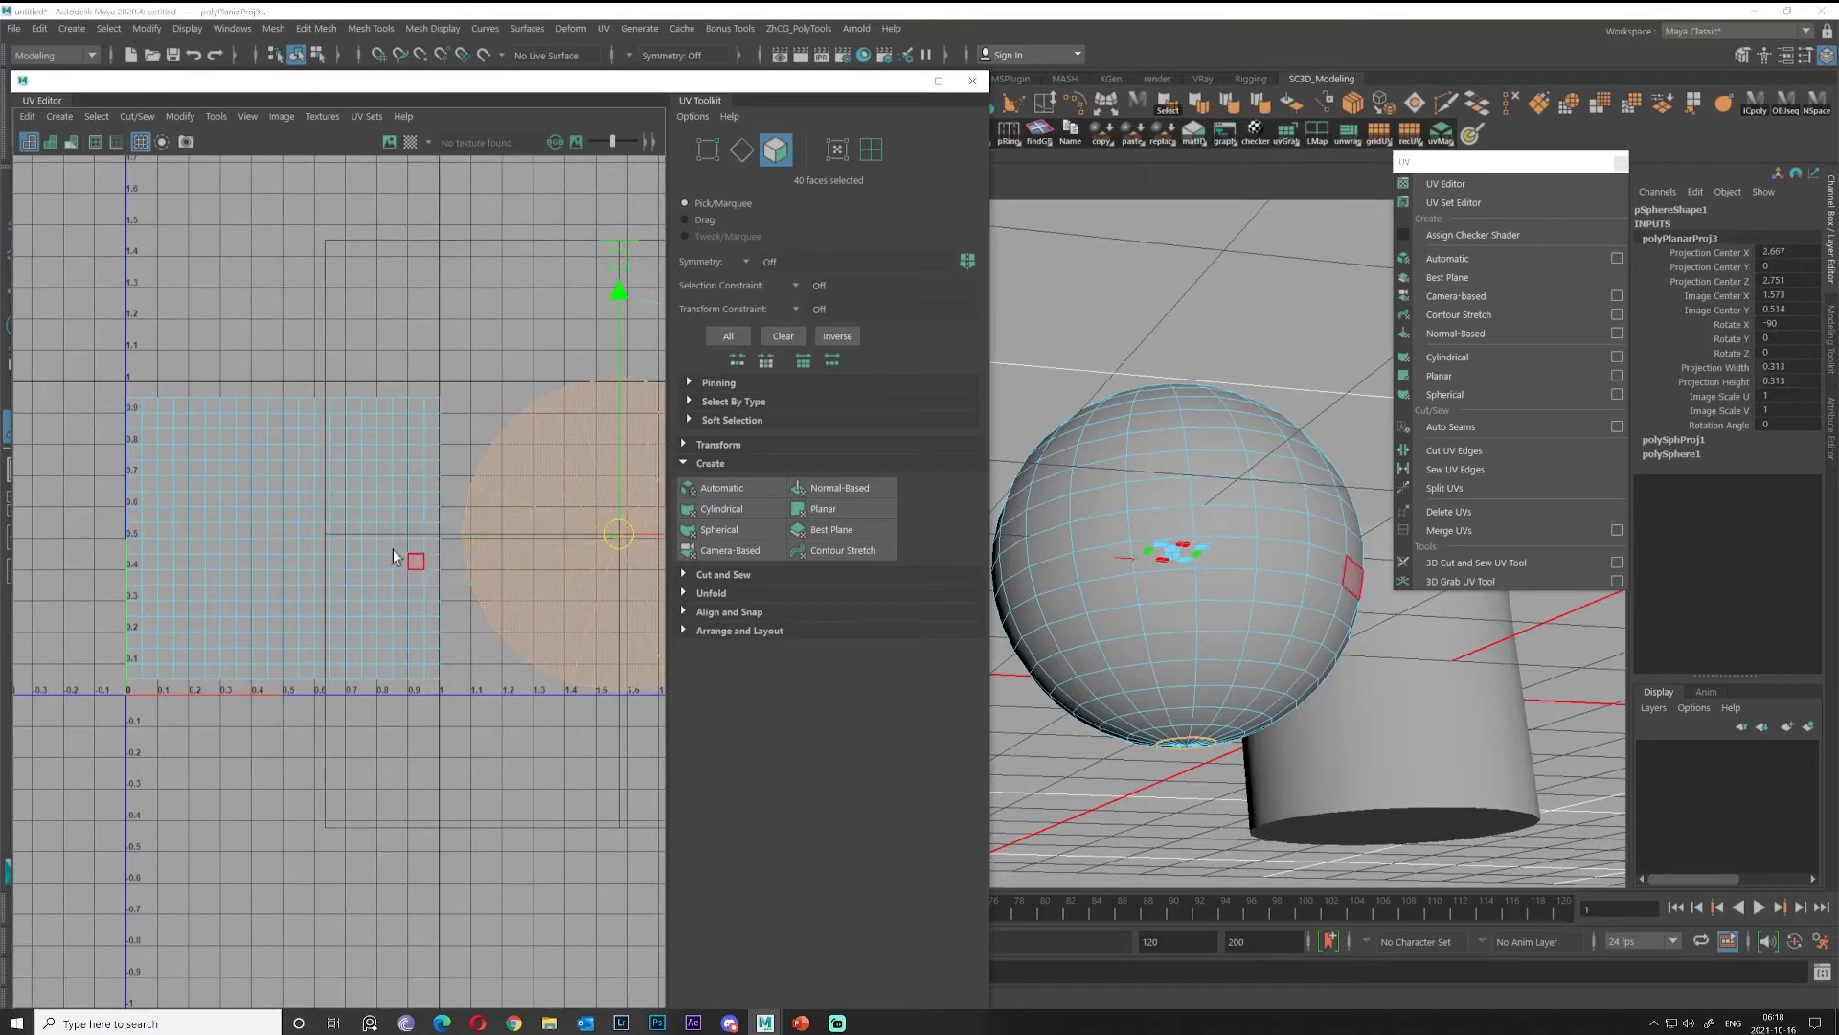
scroll(374, 532, down, 2)
key(q)
right_drag(303, 515, 353, 502)
click(308, 503)
alt+middle_drag(575, 488, 497, 572)
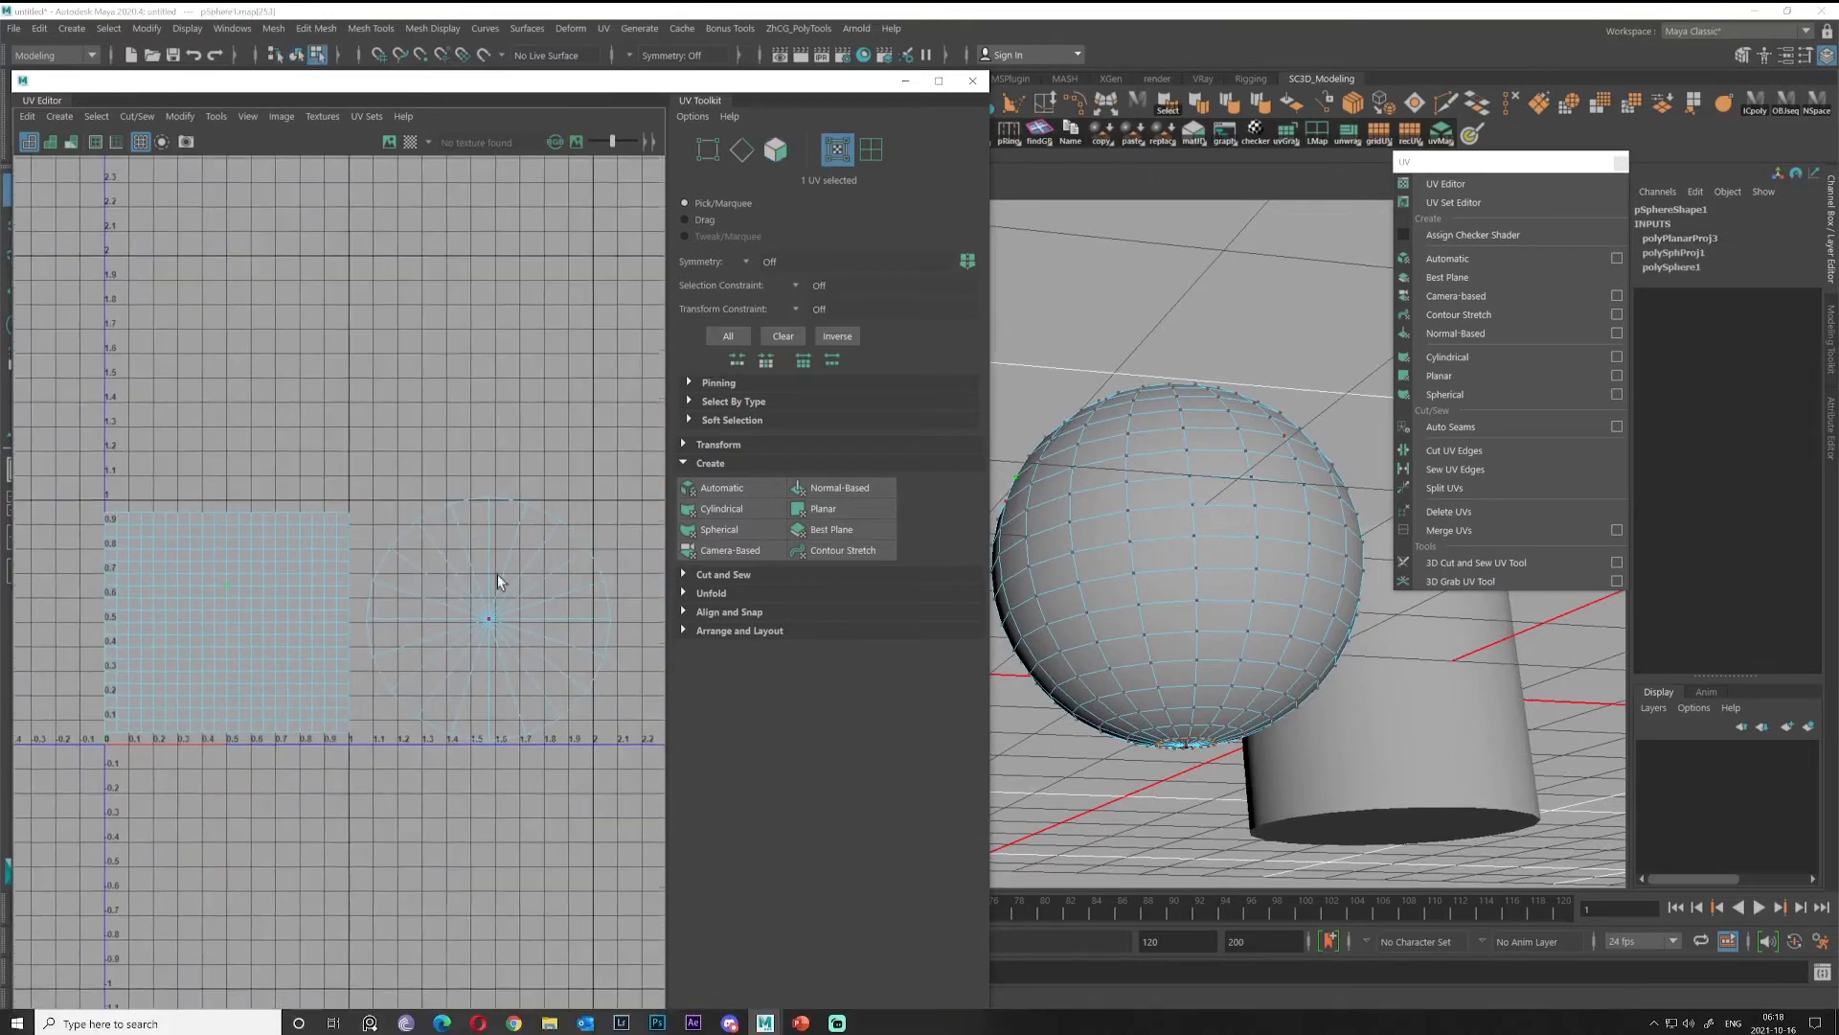
Return the sphere to object selection and examine its rectangular body shell and circular pole-cap shell.
alt+drag(1320, 527, 1183, 661)
right_drag(1175, 485, 1236, 453)
scroll(1236, 451, down, 2)
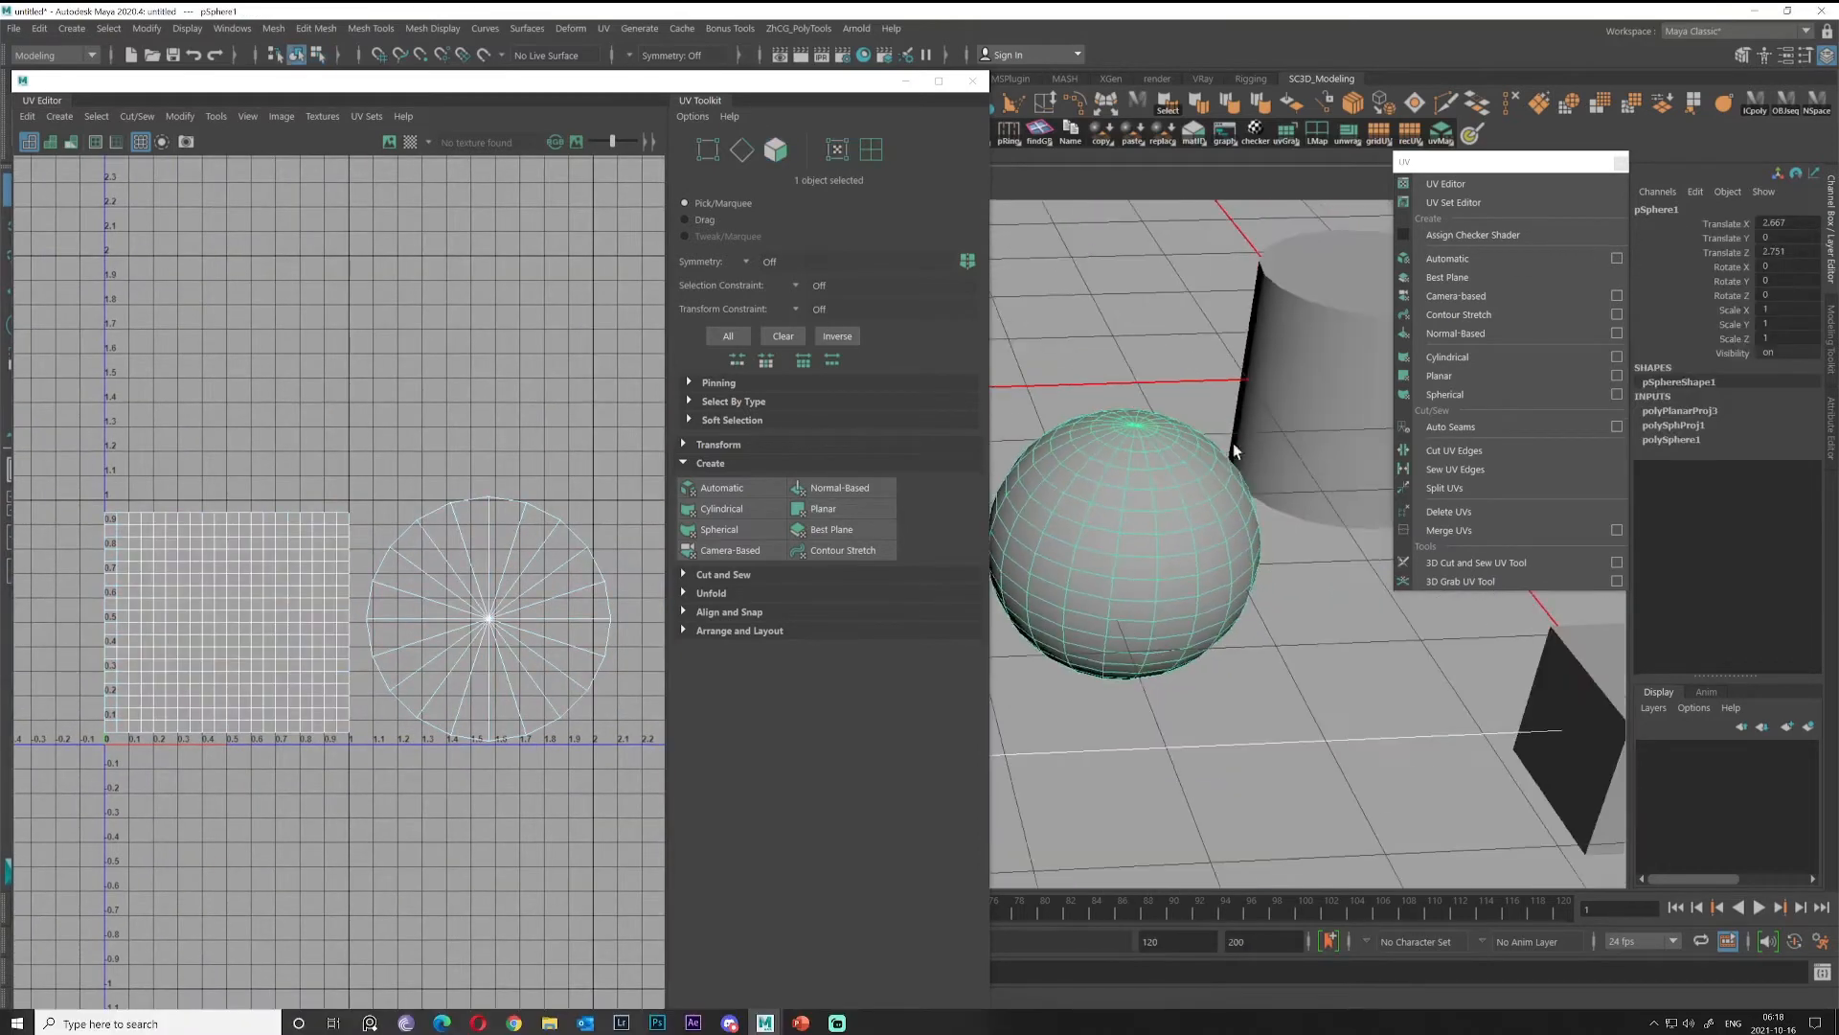
alt+middle_drag(1061, 504, 1145, 491)
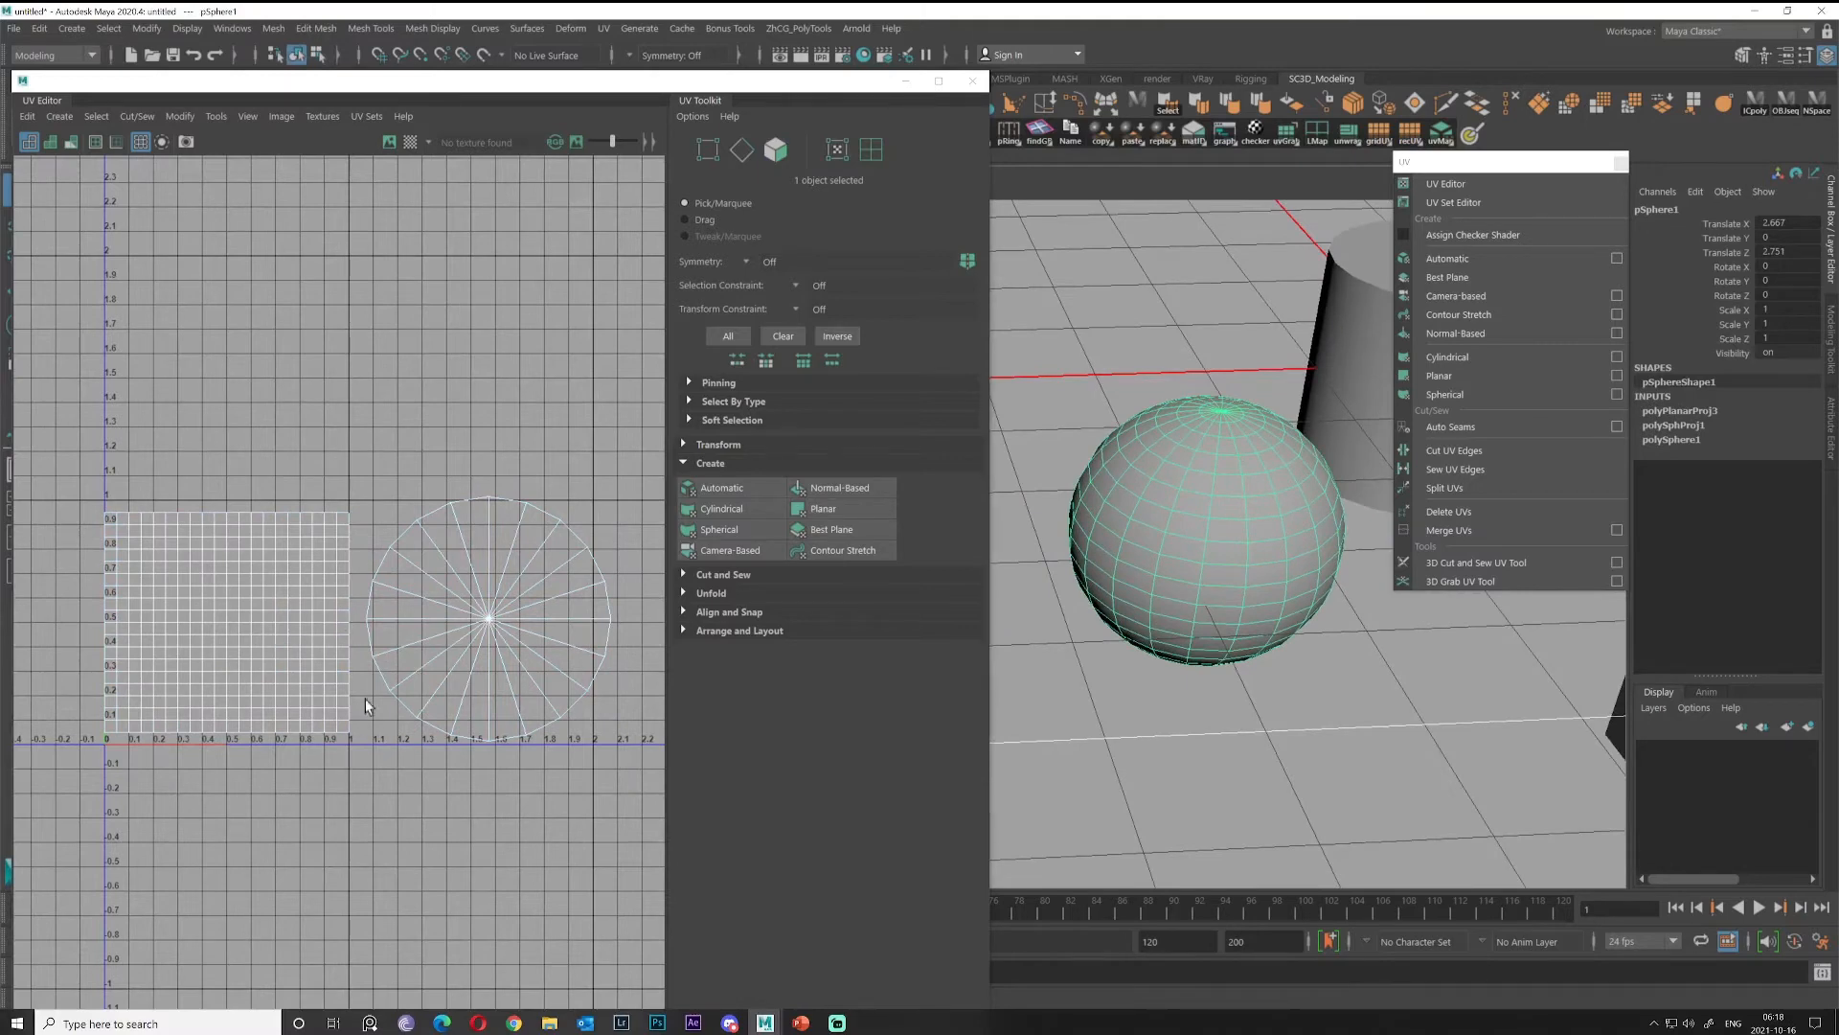
alt+middle_drag(365, 698, 437, 603)
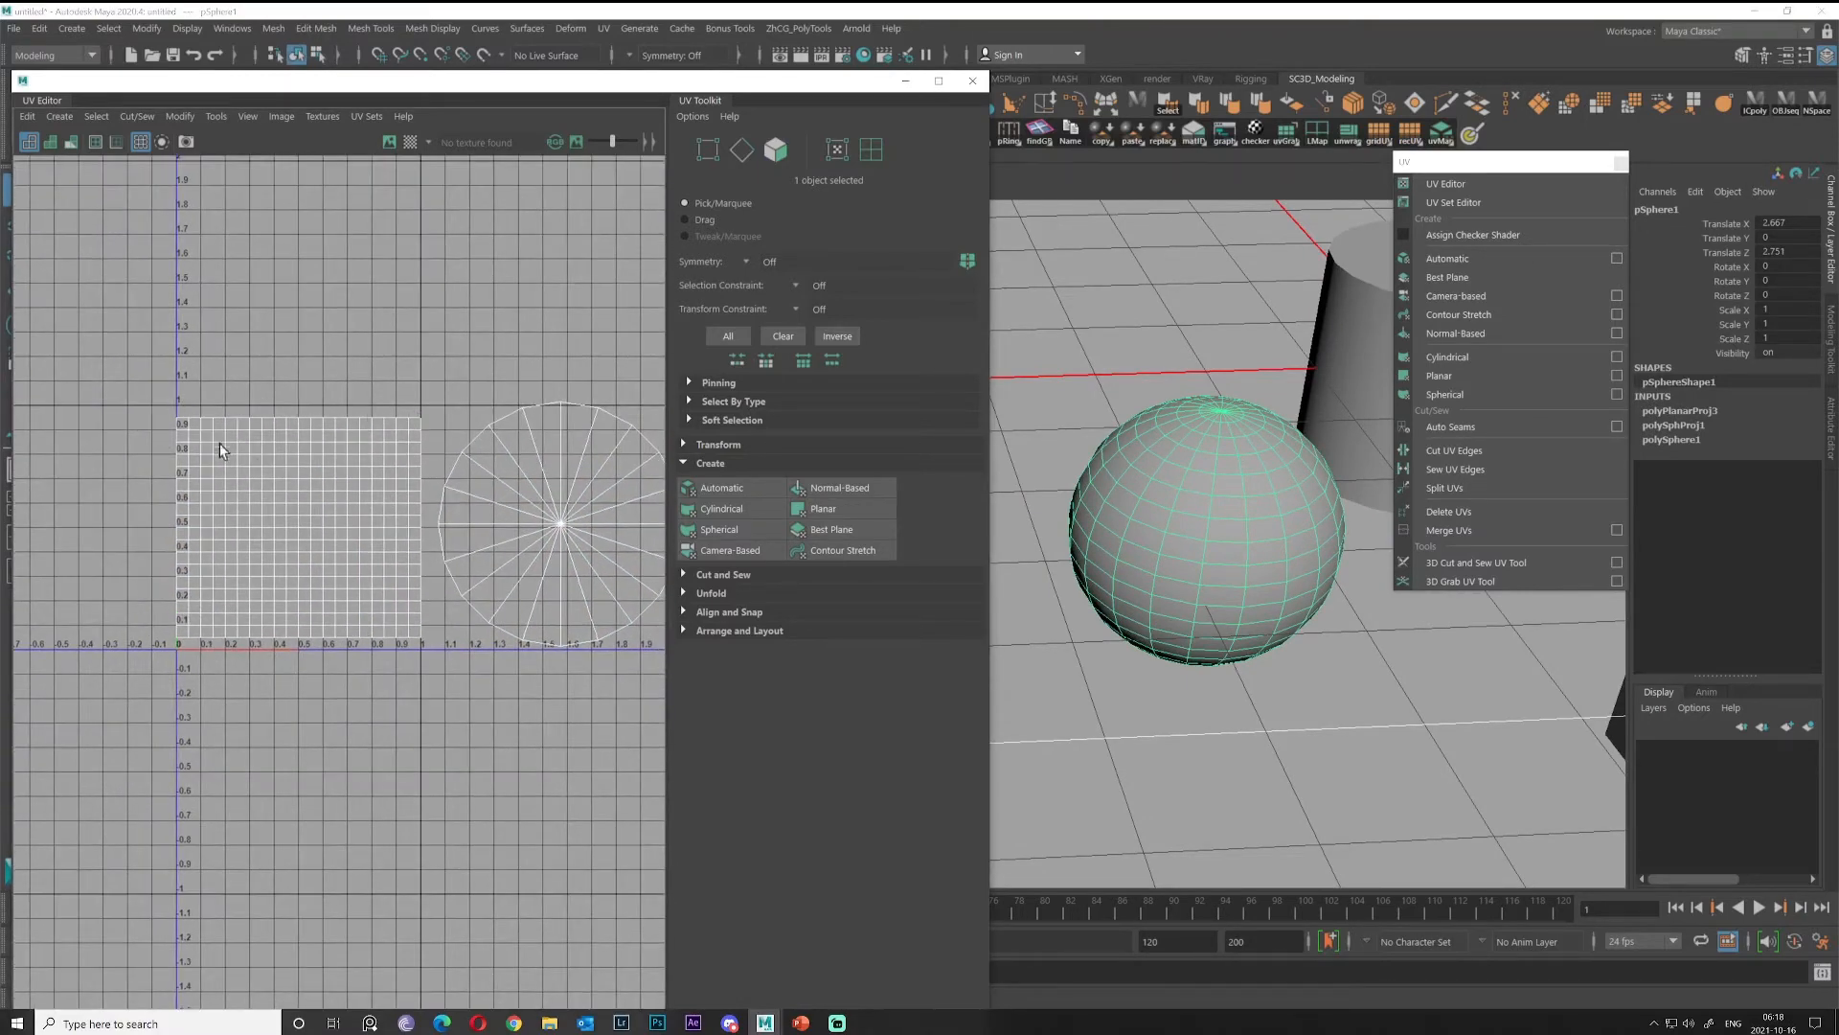
alt+middle_drag(341, 655, 334, 675)
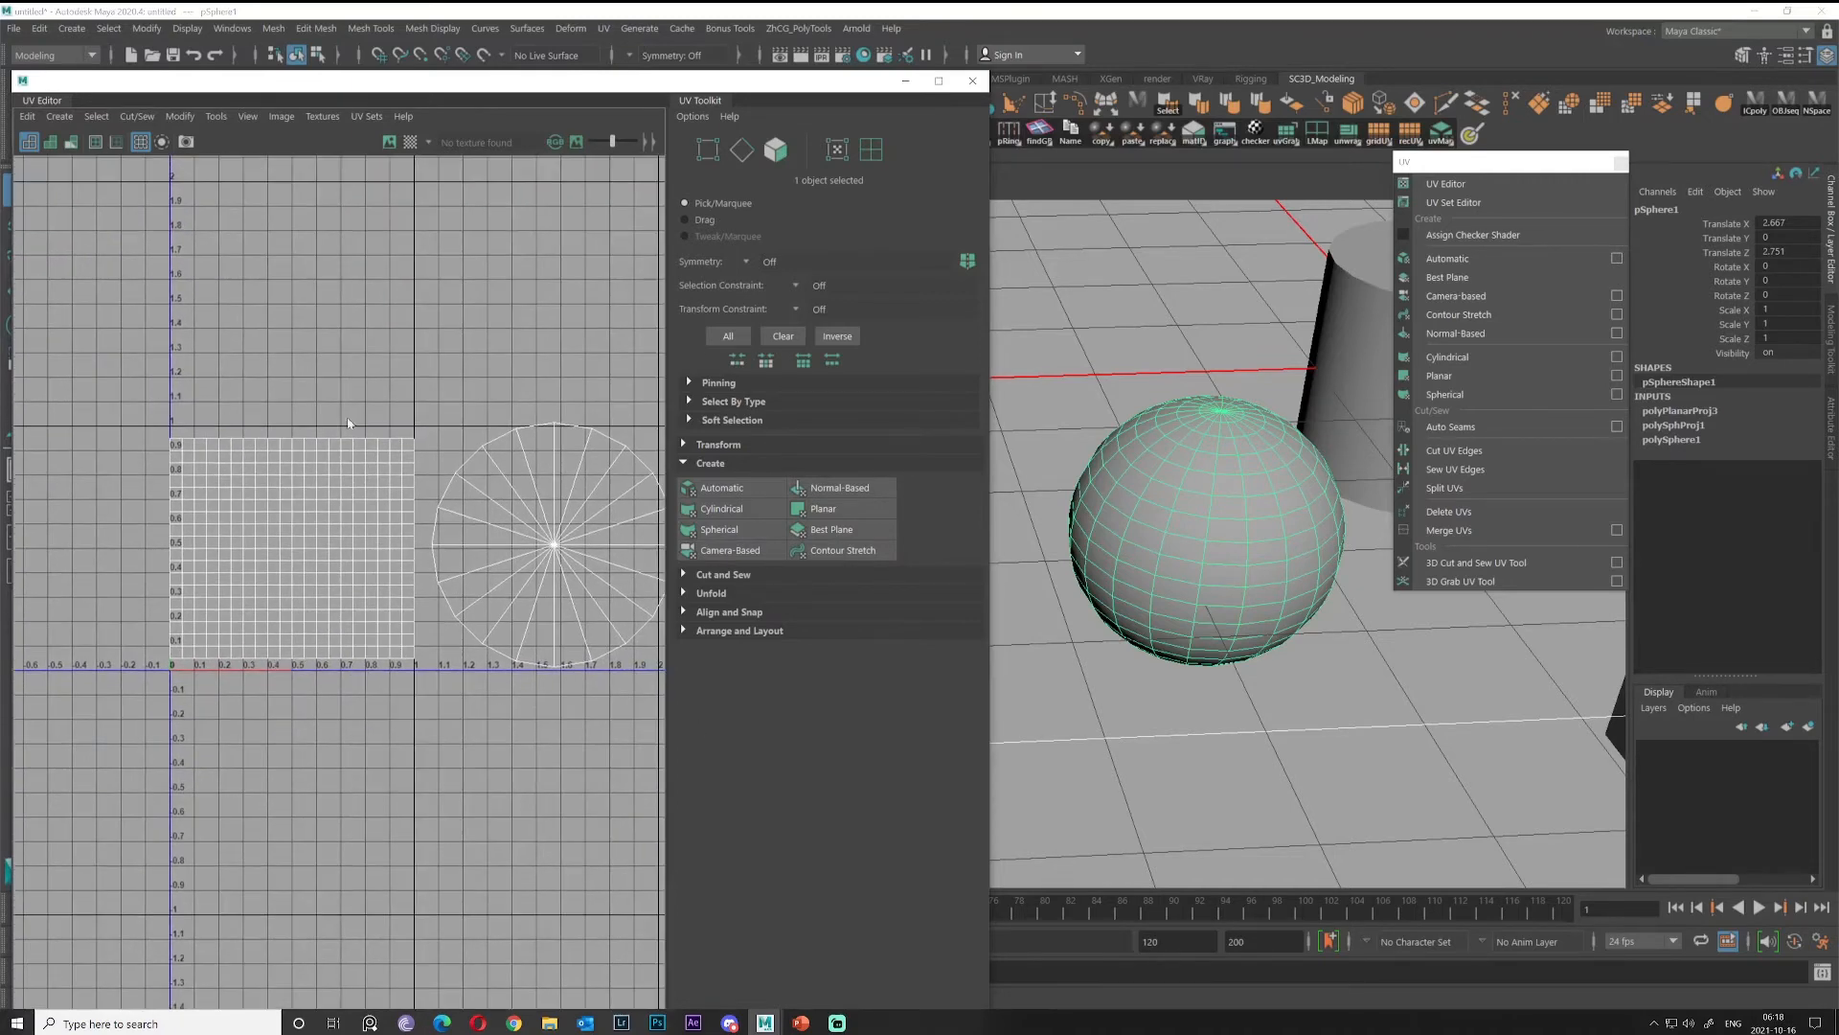
alt+drag(1199, 629, 1406, 433)
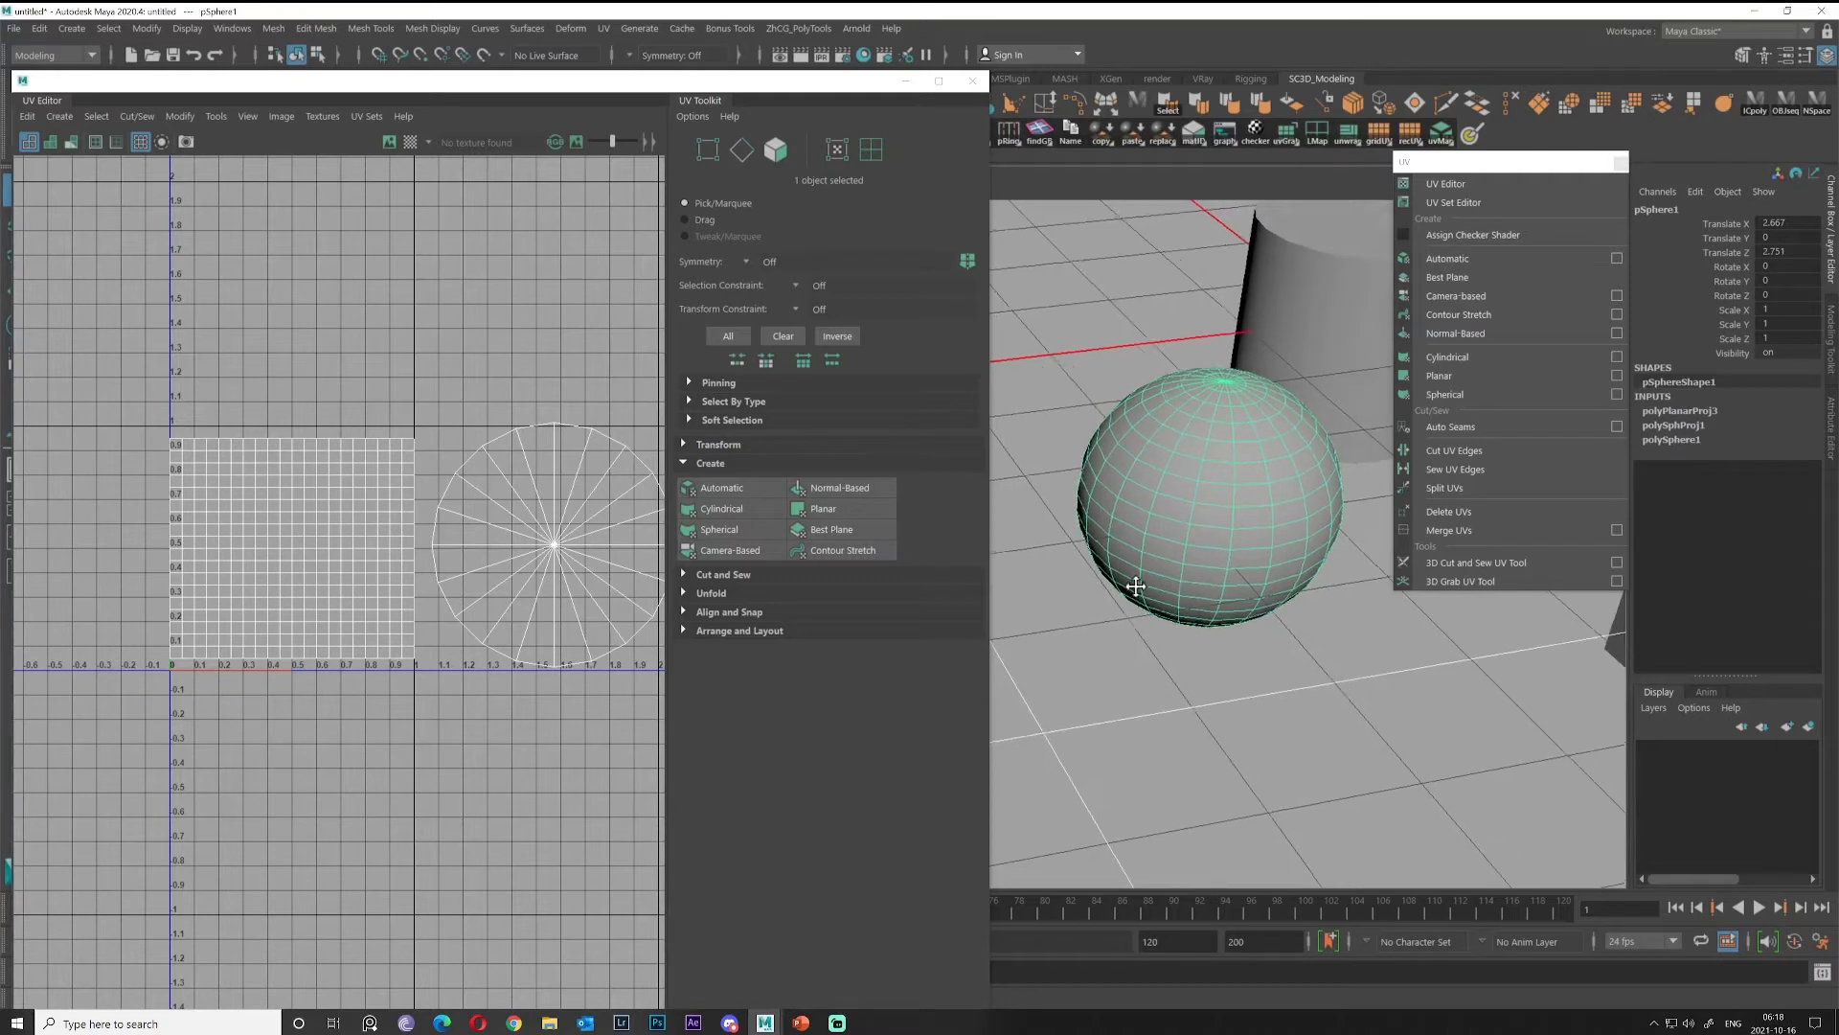
alt+middle_drag(1137, 583, 1137, 604)
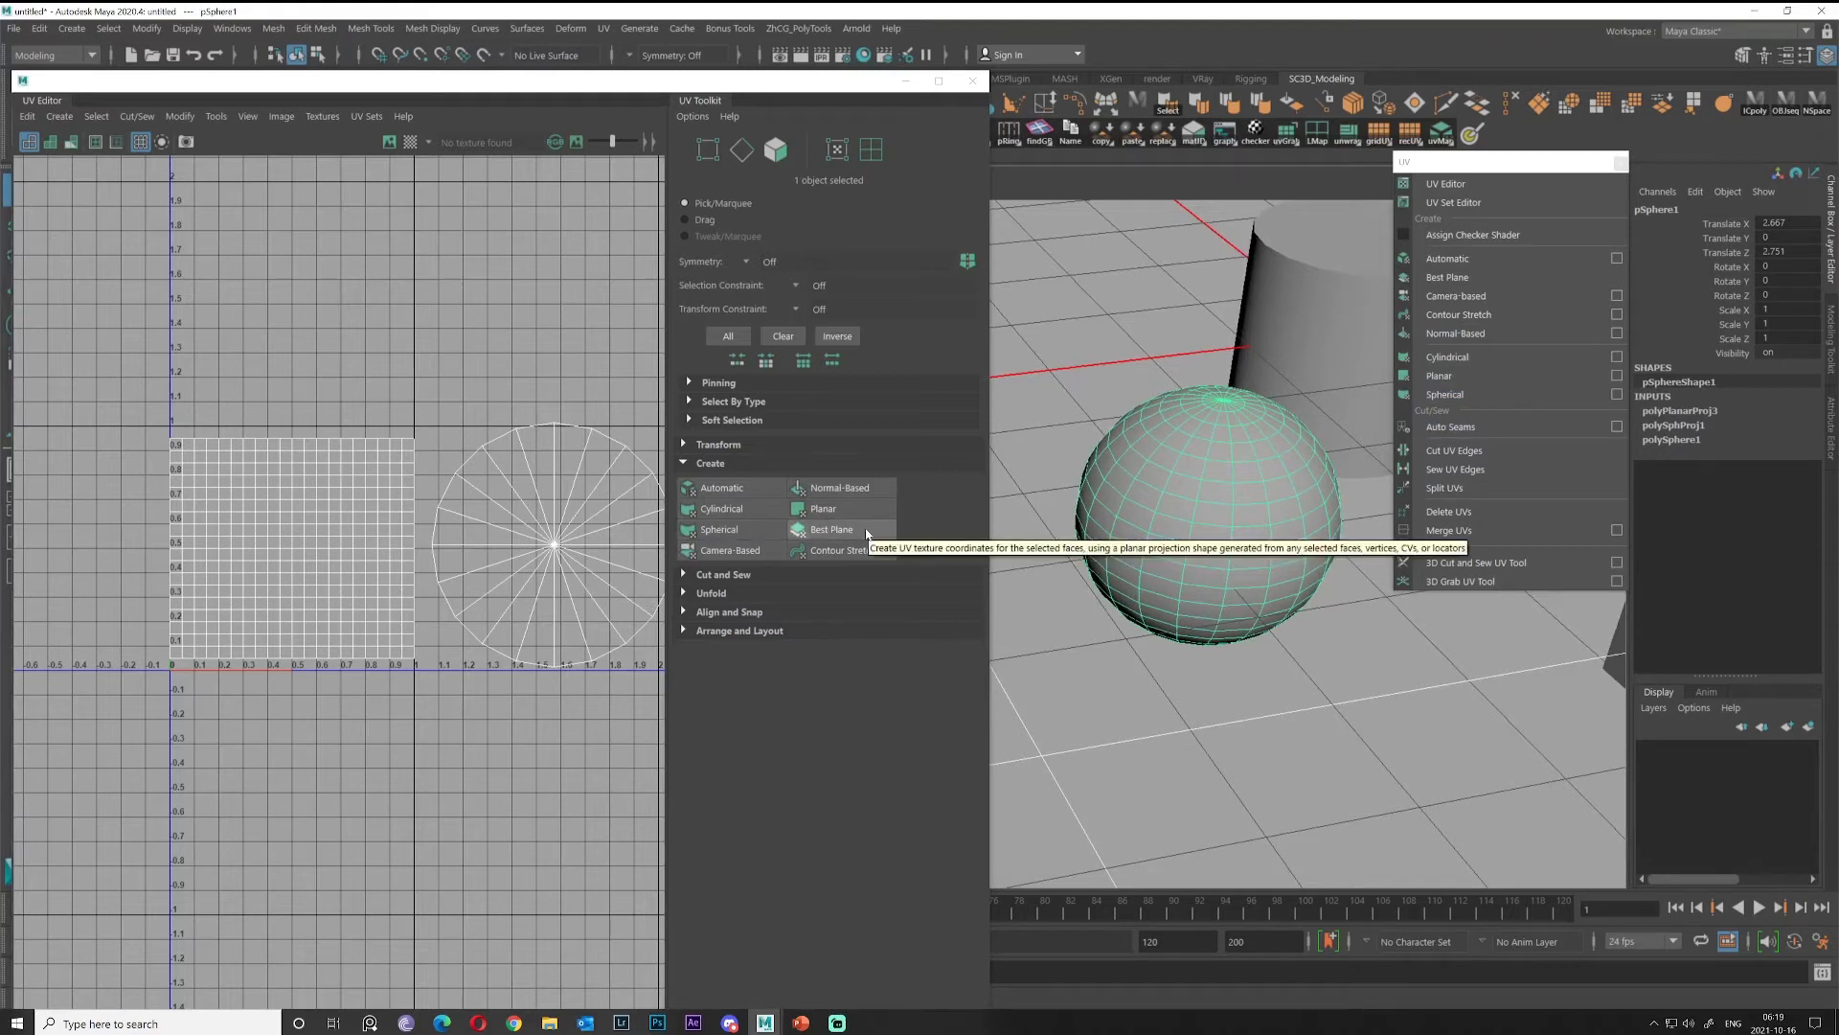
Switch the sphere to face selection, select faces on its side, and try a Best Plane projection.
right_drag(1250, 494, 1285, 527)
click(1279, 536)
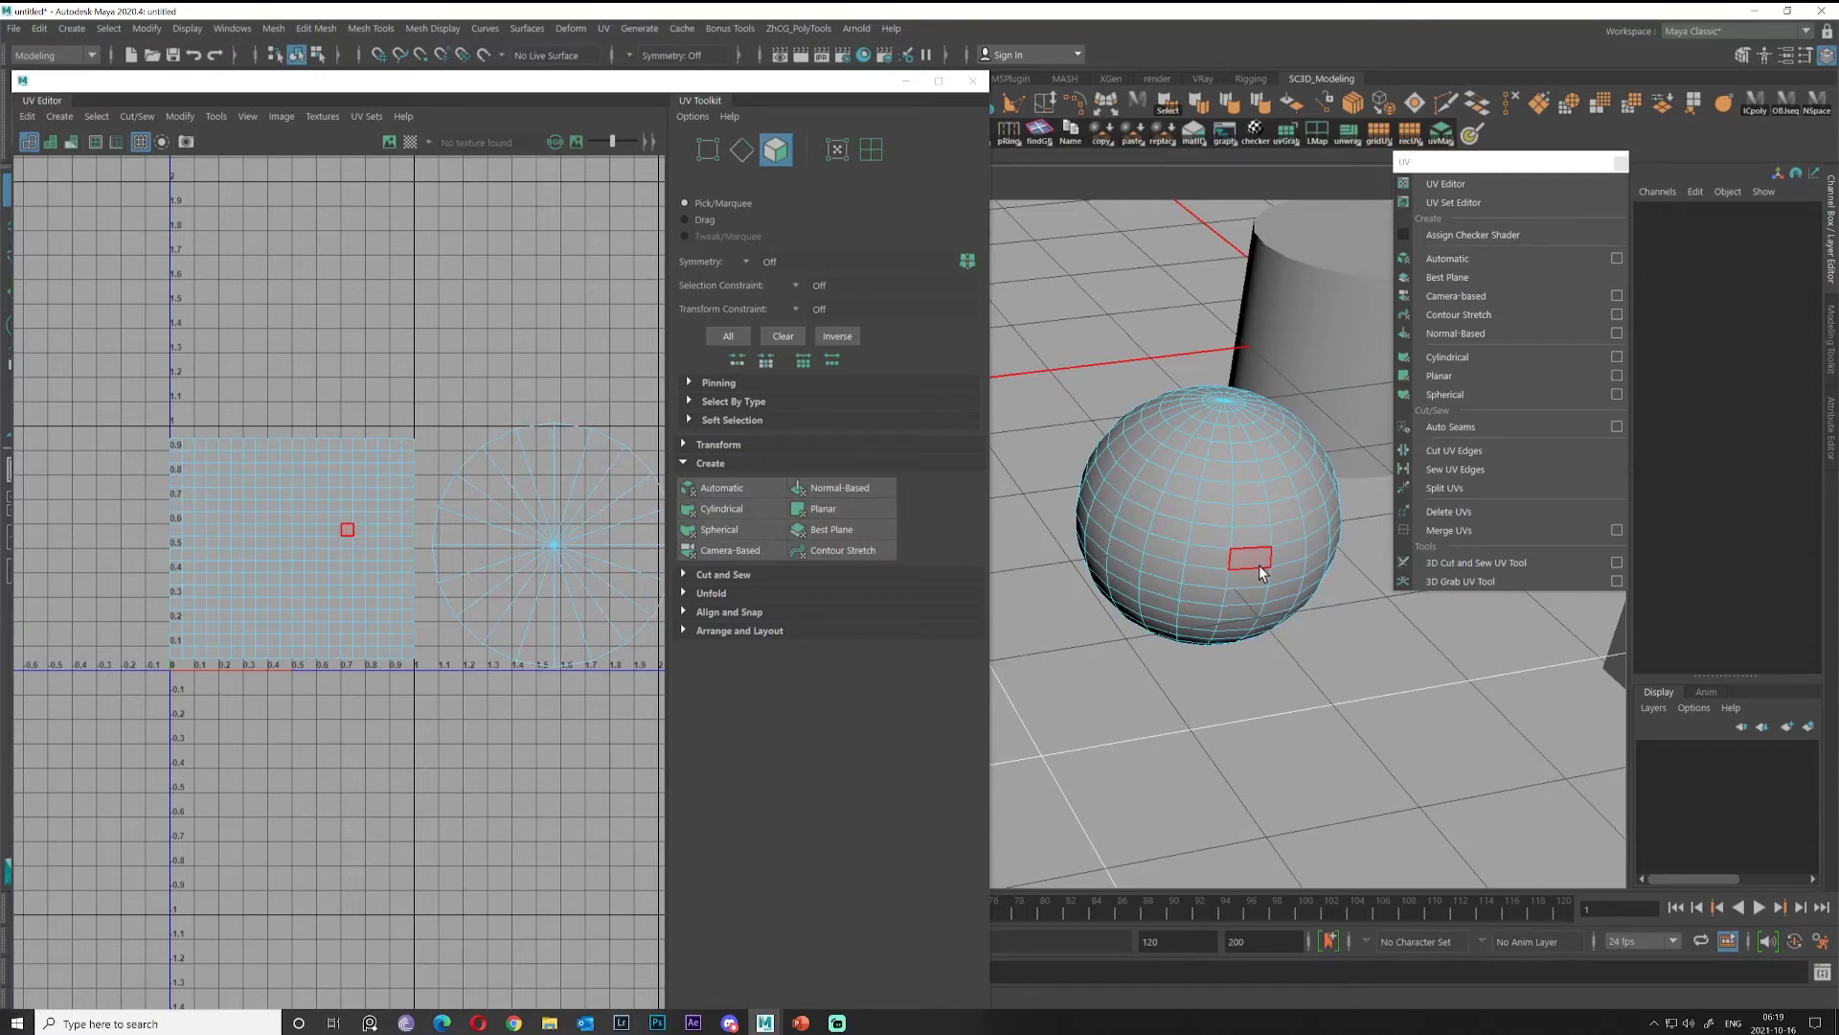
drag(1210, 513, 1288, 542)
click(882, 539)
alt+drag(1149, 522, 1115, 521)
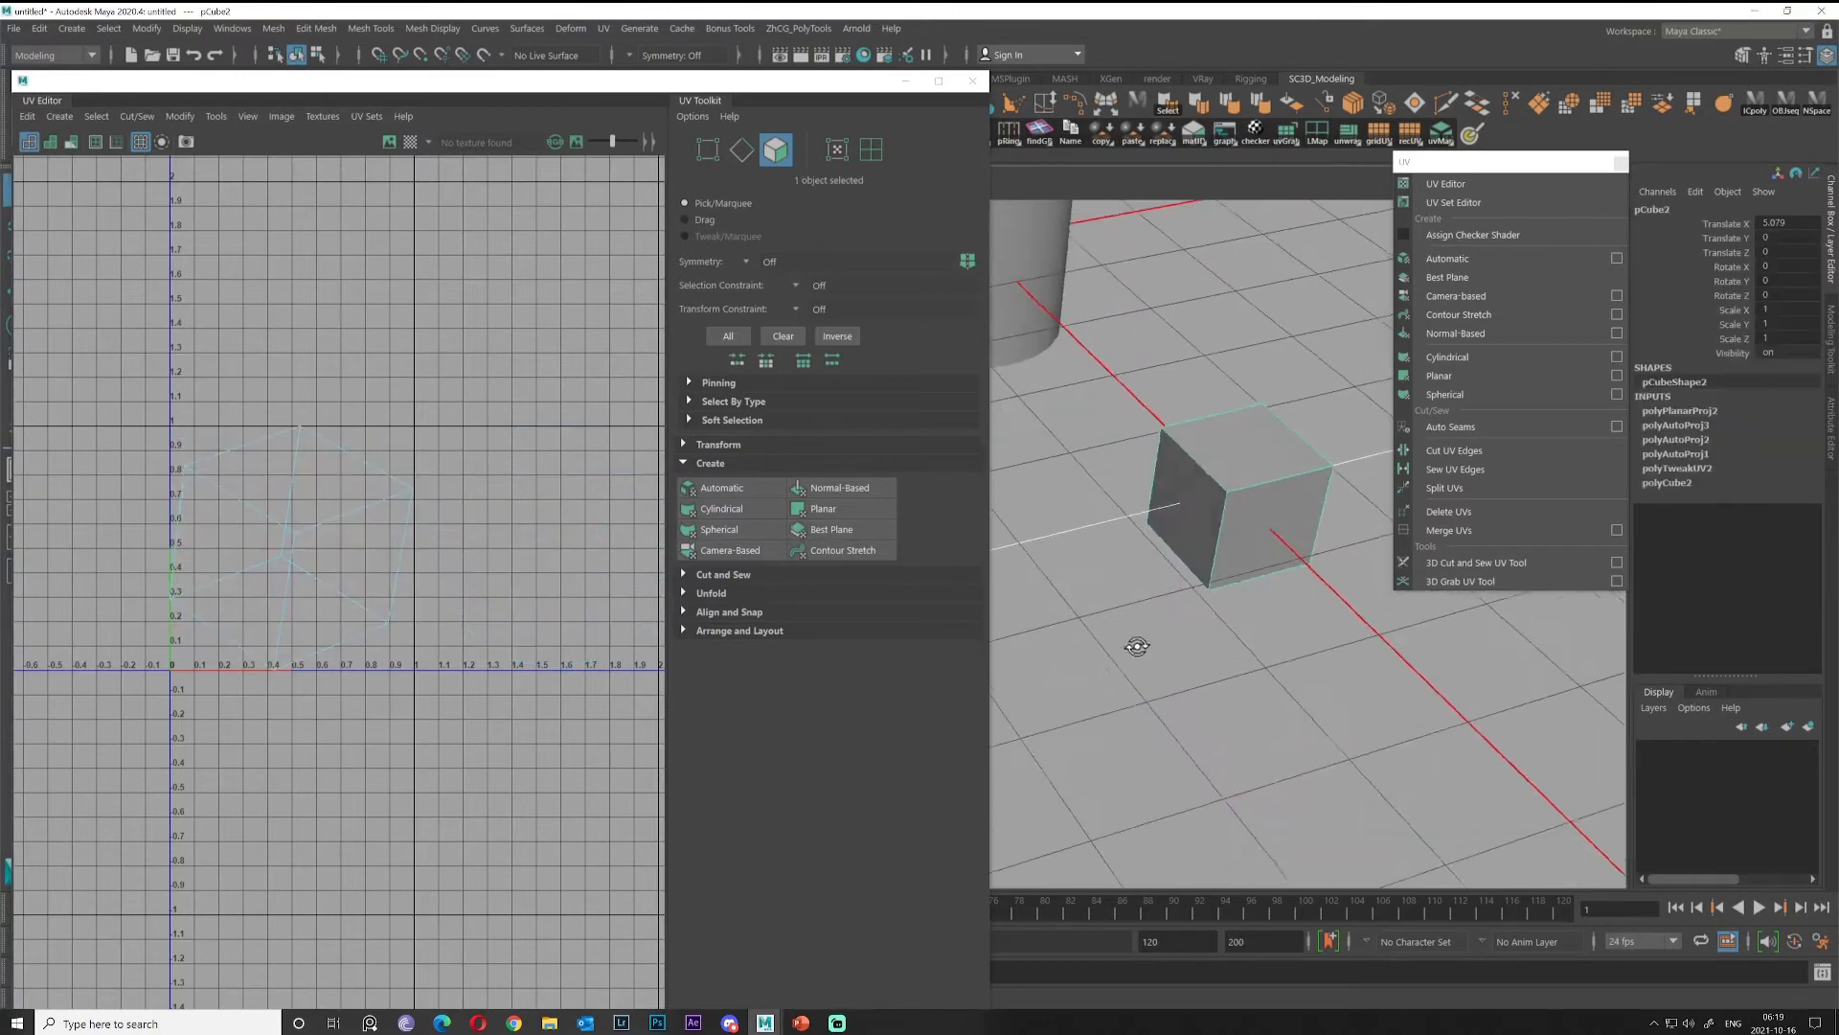
Try a Best Plane projection on a side face of the second cube, and return the cube to object selection.
alt+drag(1137, 646, 1135, 648)
alt+middle_drag(1221, 614, 1221, 657)
alt+drag(1160, 661, 1145, 565)
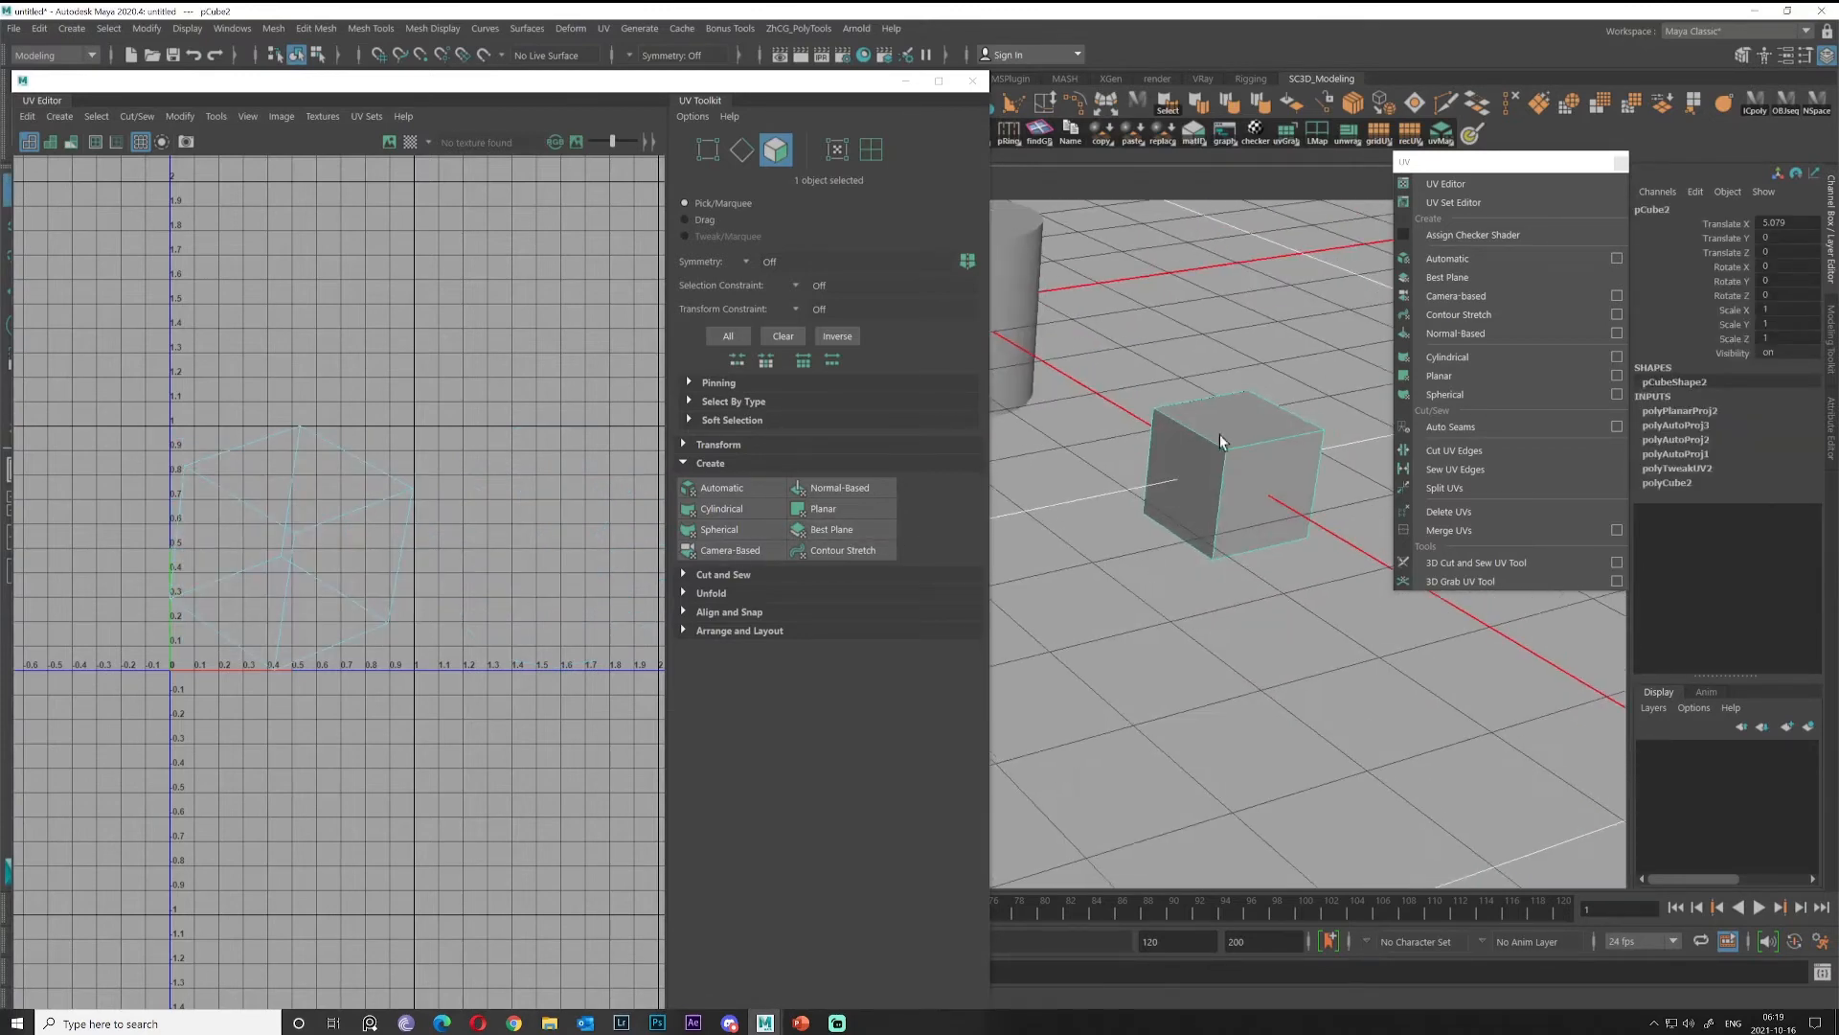
right_drag(1221, 433, 1221, 475)
click(1447, 278)
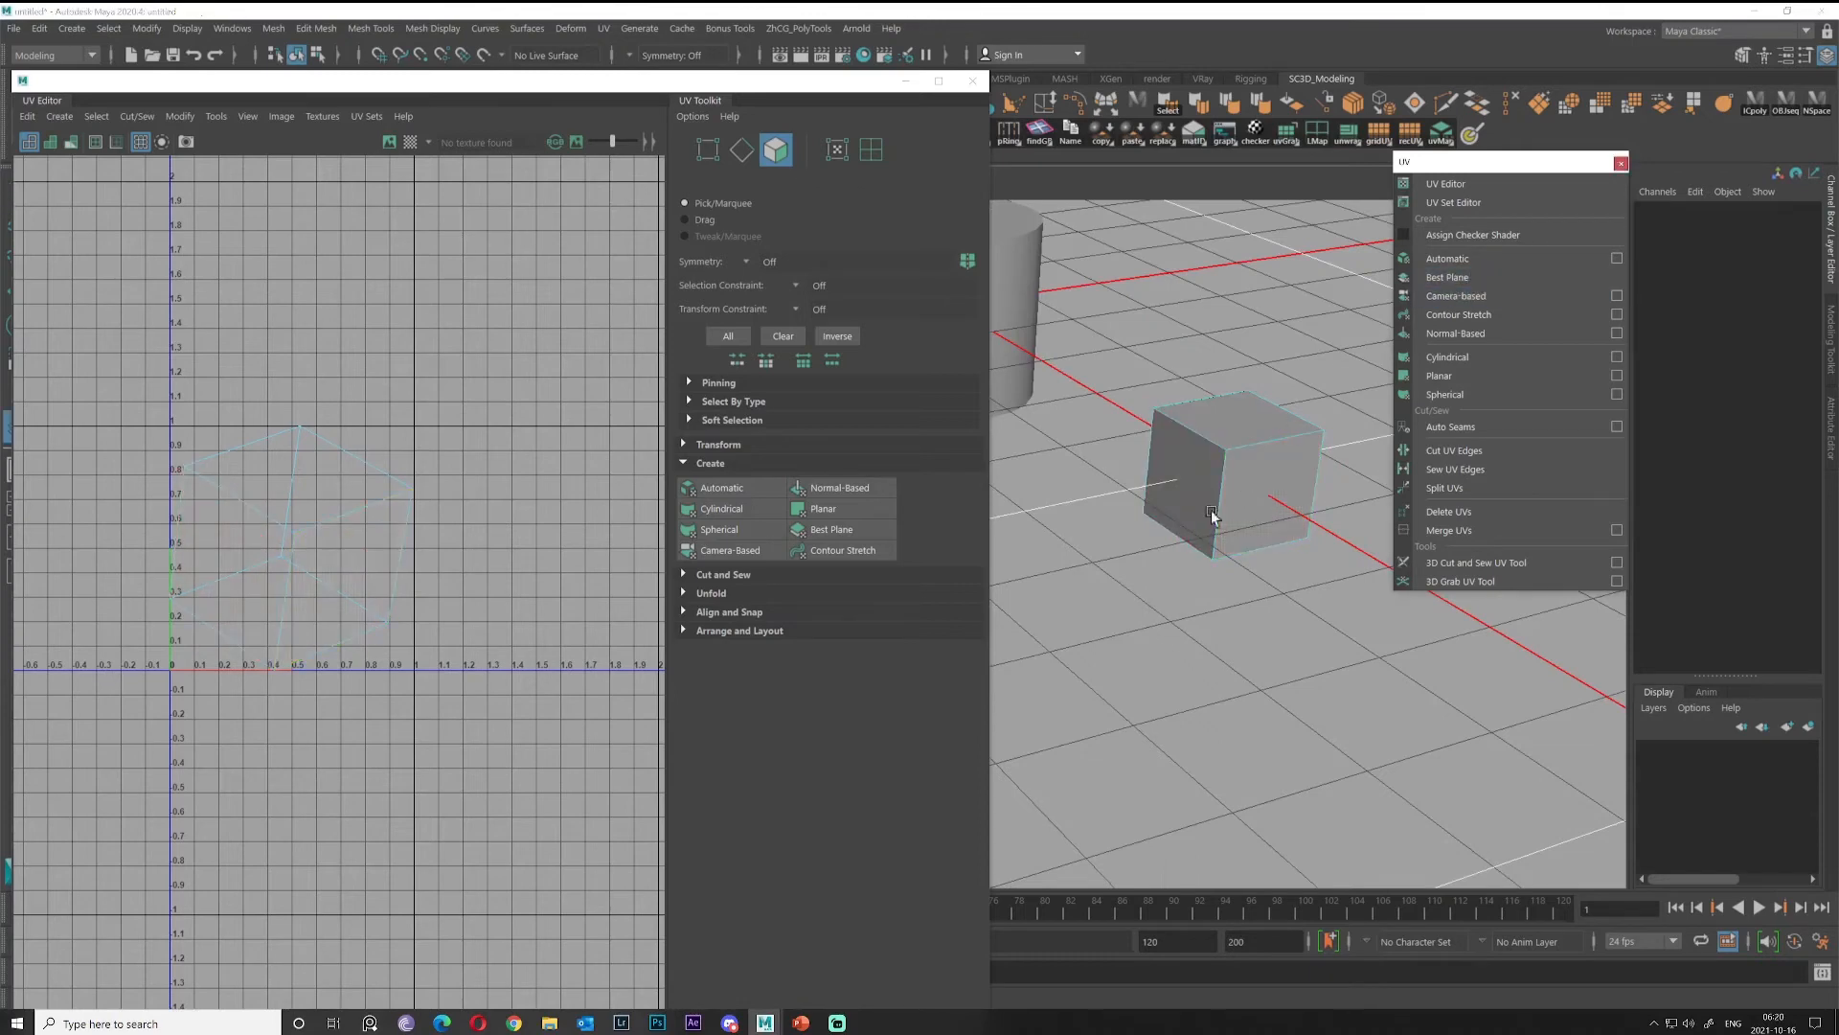
alt+middle_drag(1167, 539, 1111, 582)
alt+drag(1111, 582, 1186, 594)
click(1186, 594)
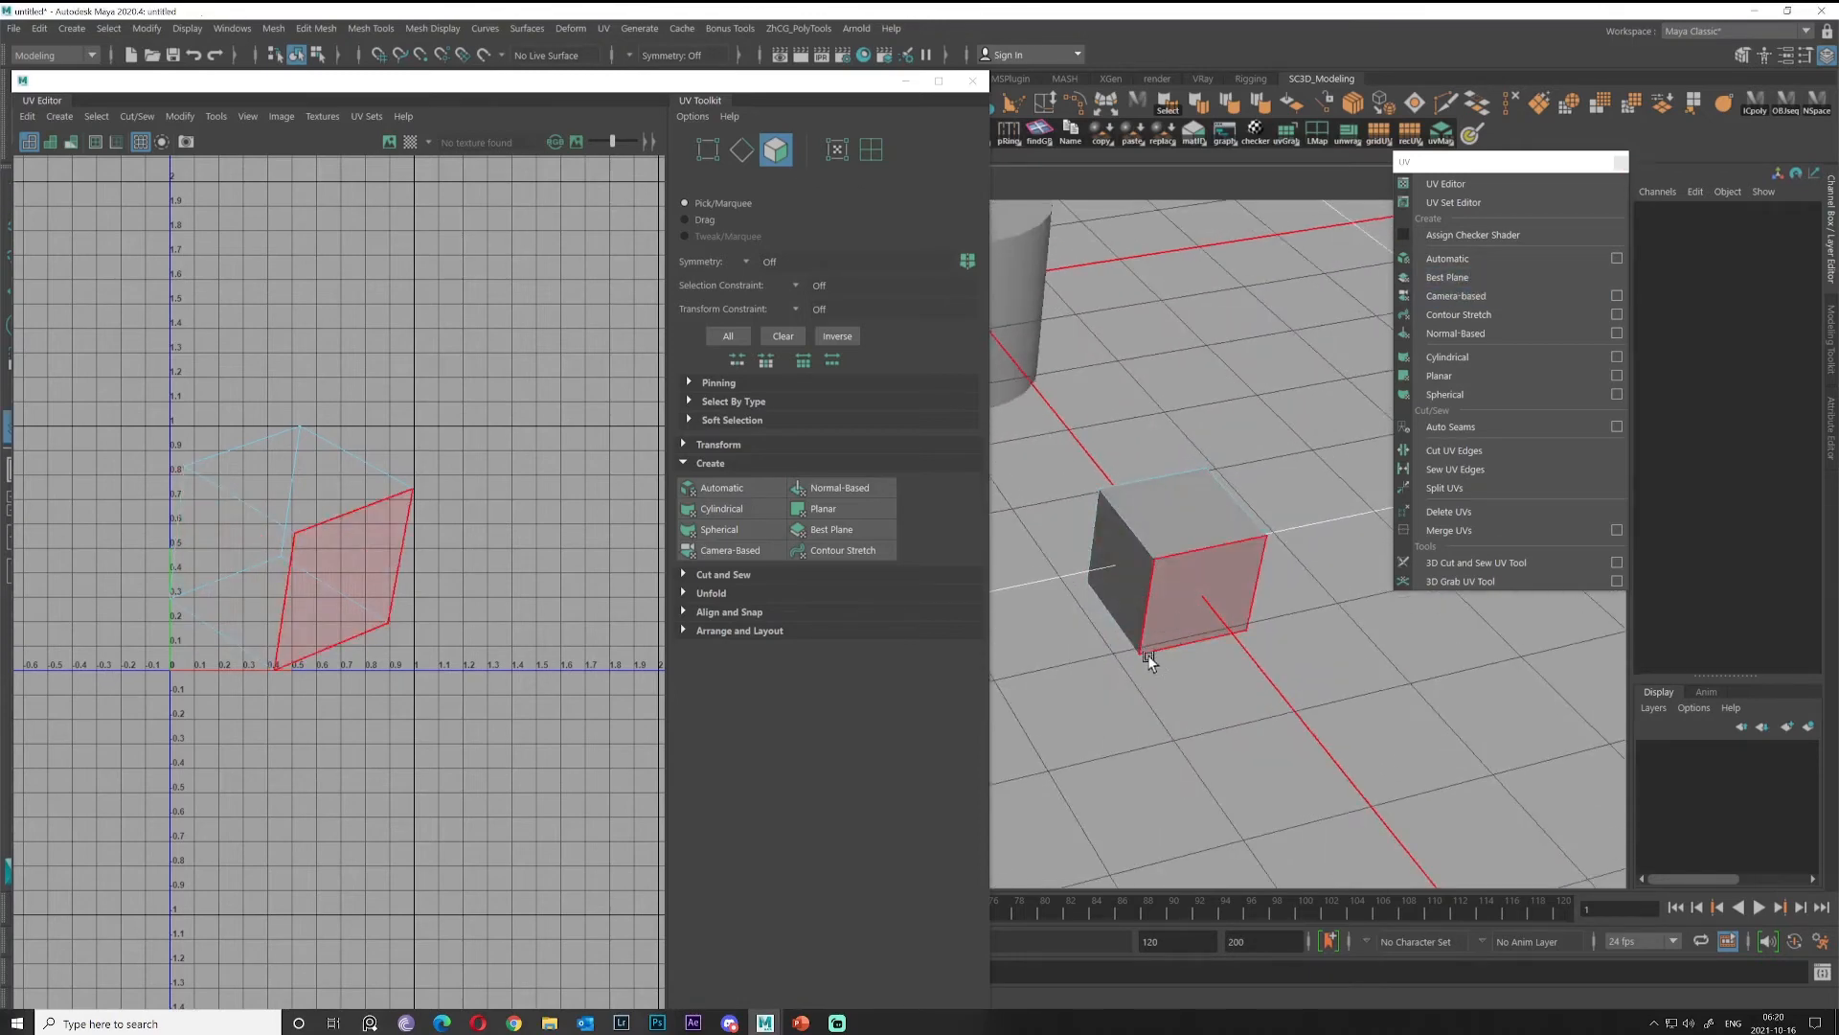
alt+drag(1147, 654, 1222, 537)
click(1213, 540)
right_drag(1213, 540, 1251, 498)
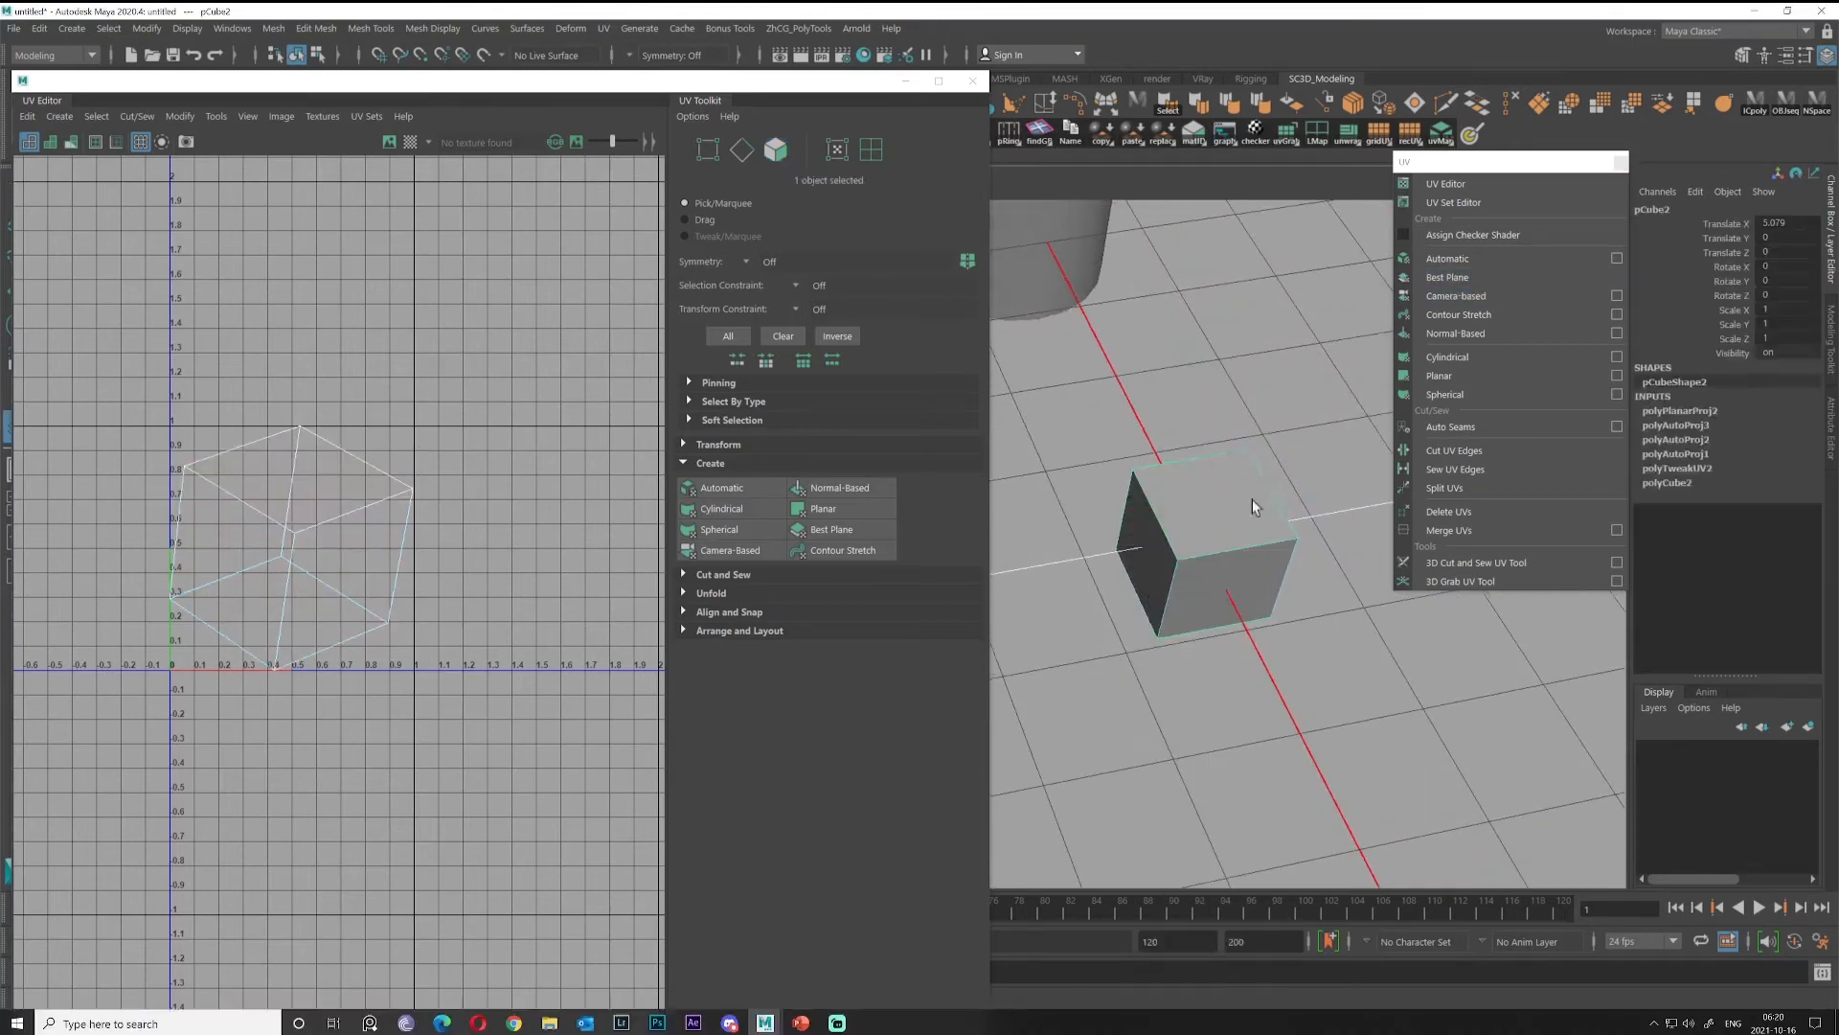
Create a polygon plane at the origin and scale it uniformly to about 20.391.
alt+drag(1187, 616, 1155, 605)
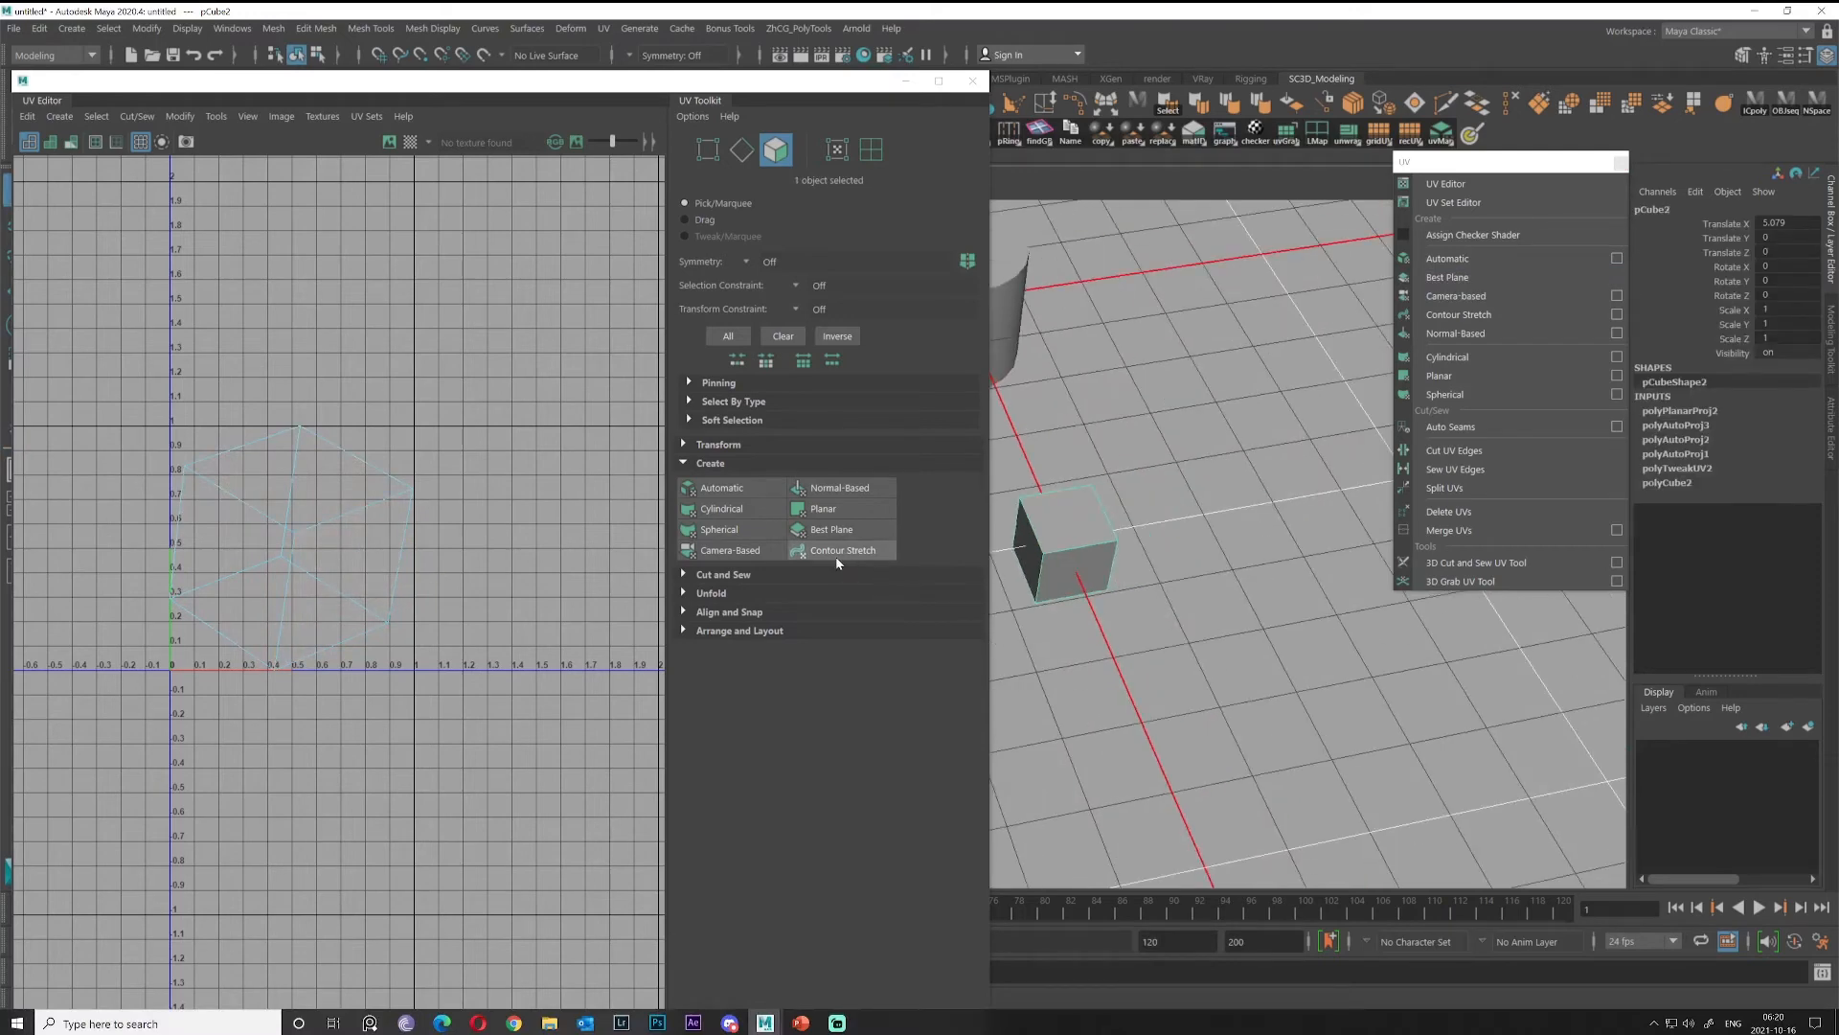
alt+drag(1073, 559, 1232, 561)
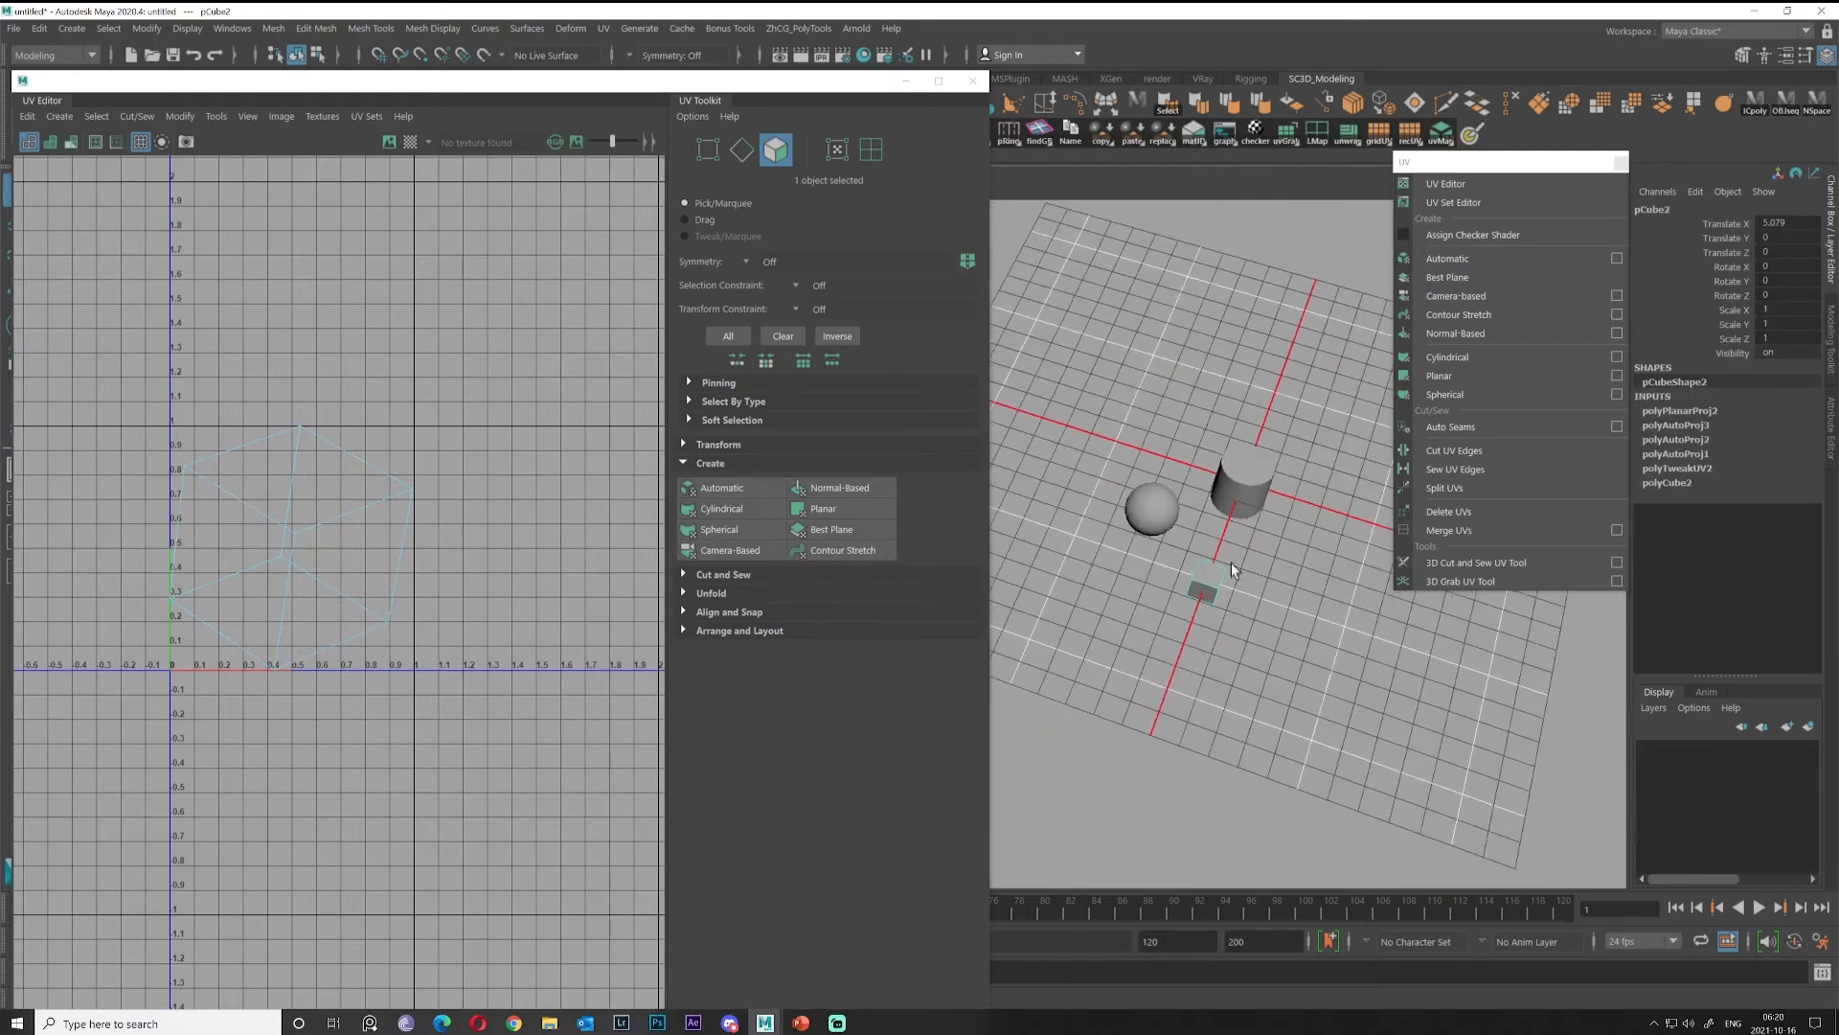
click(69, 28)
mouse_move(143, 92)
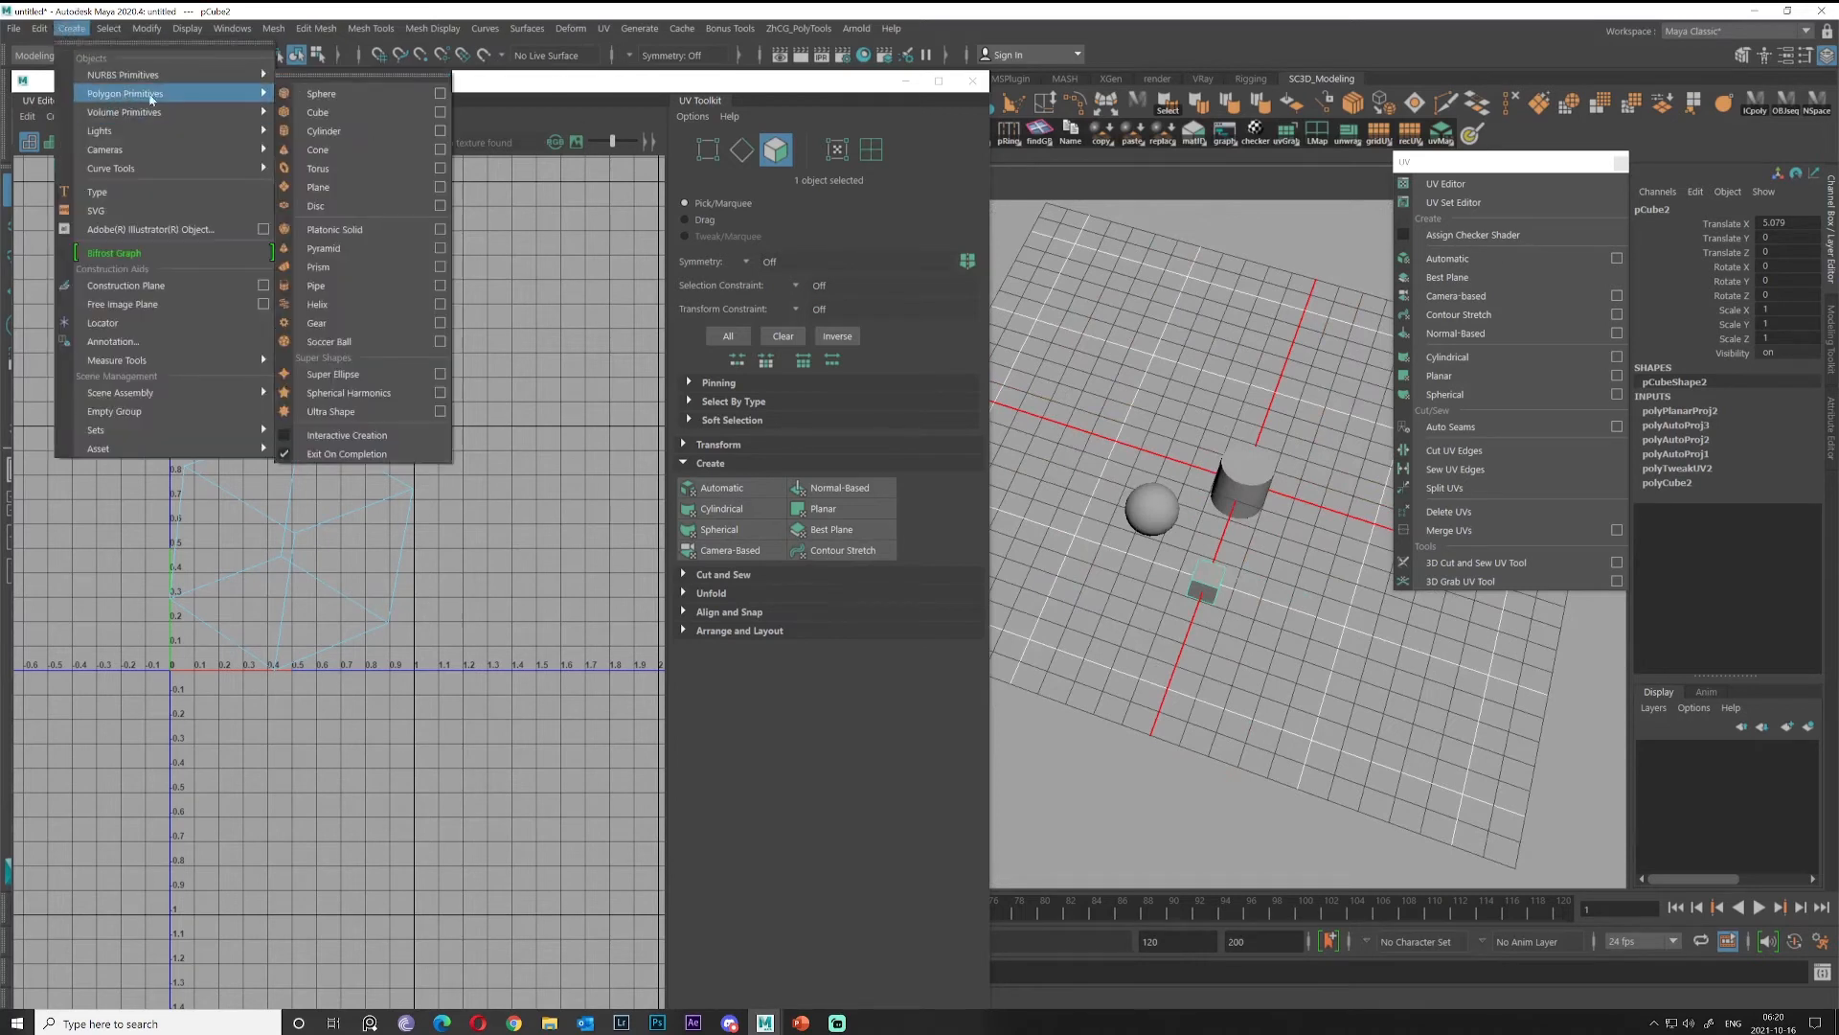
click(336, 188)
scroll(1228, 589, down, 3)
key(r)
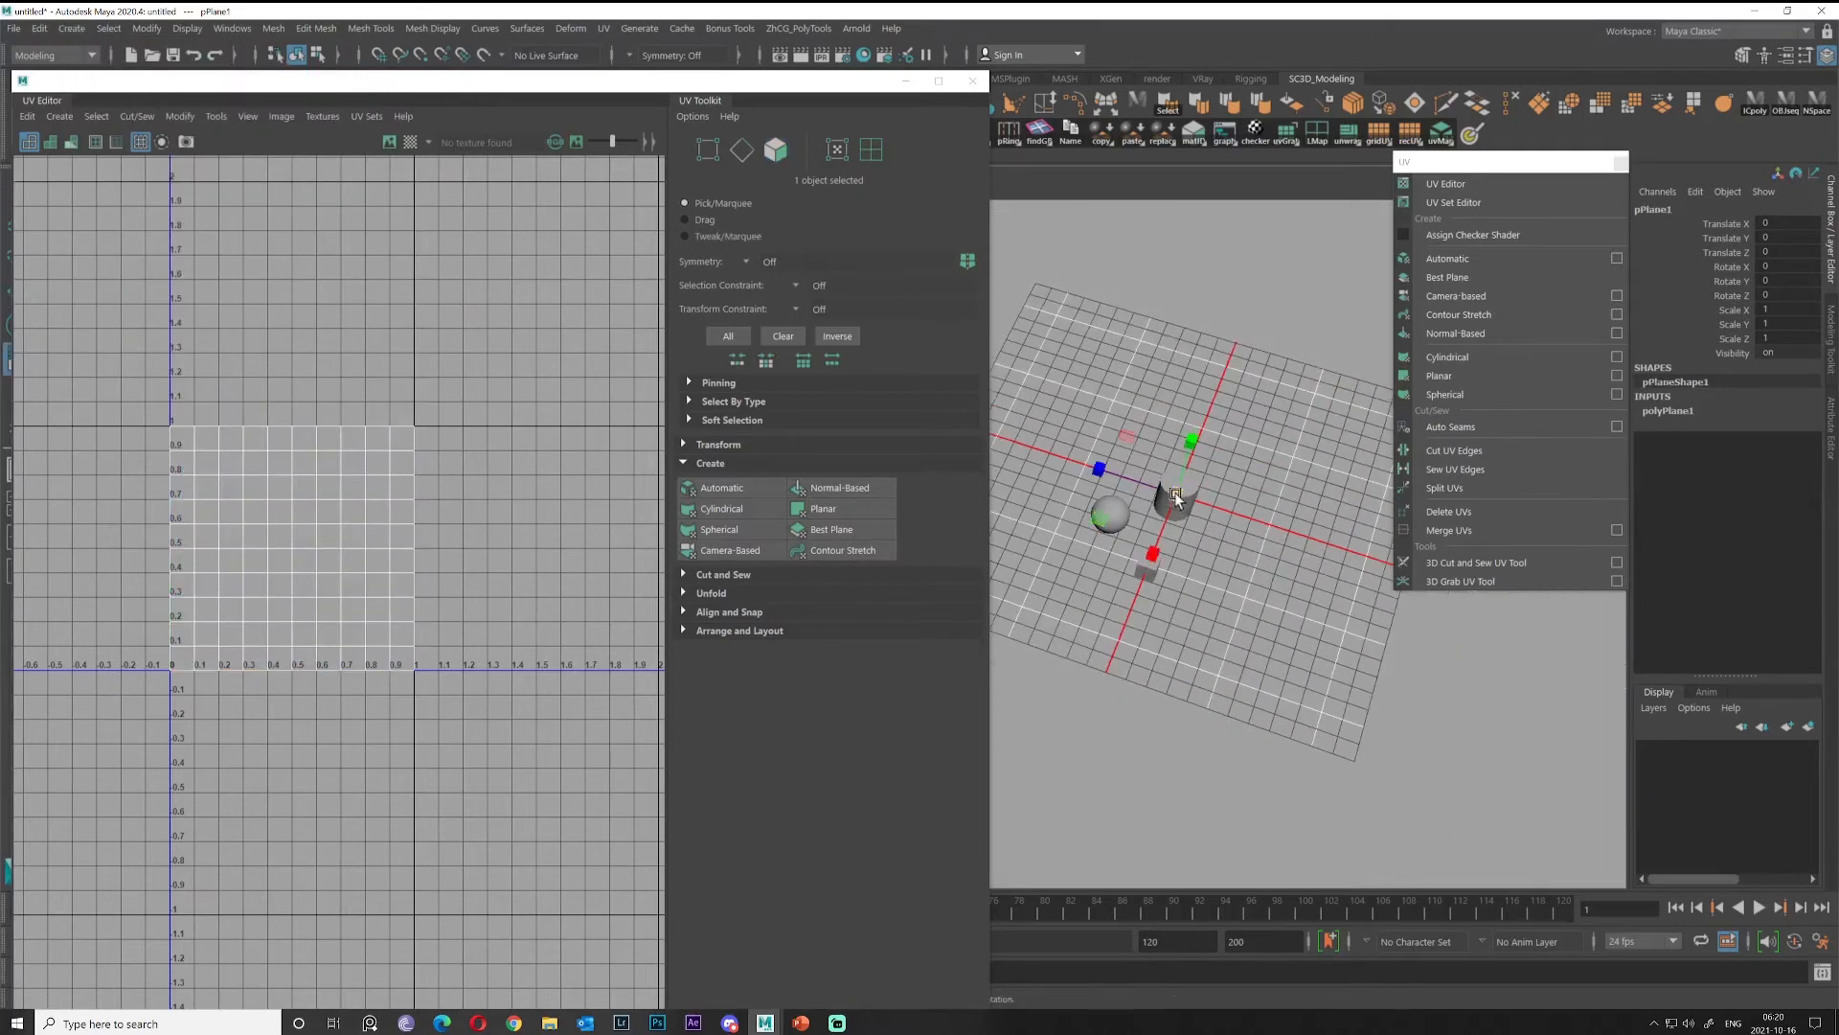
drag(1175, 496, 1330, 503)
alt+drag(1322, 537, 1219, 564)
alt+middle_drag(1216, 571, 1179, 484)
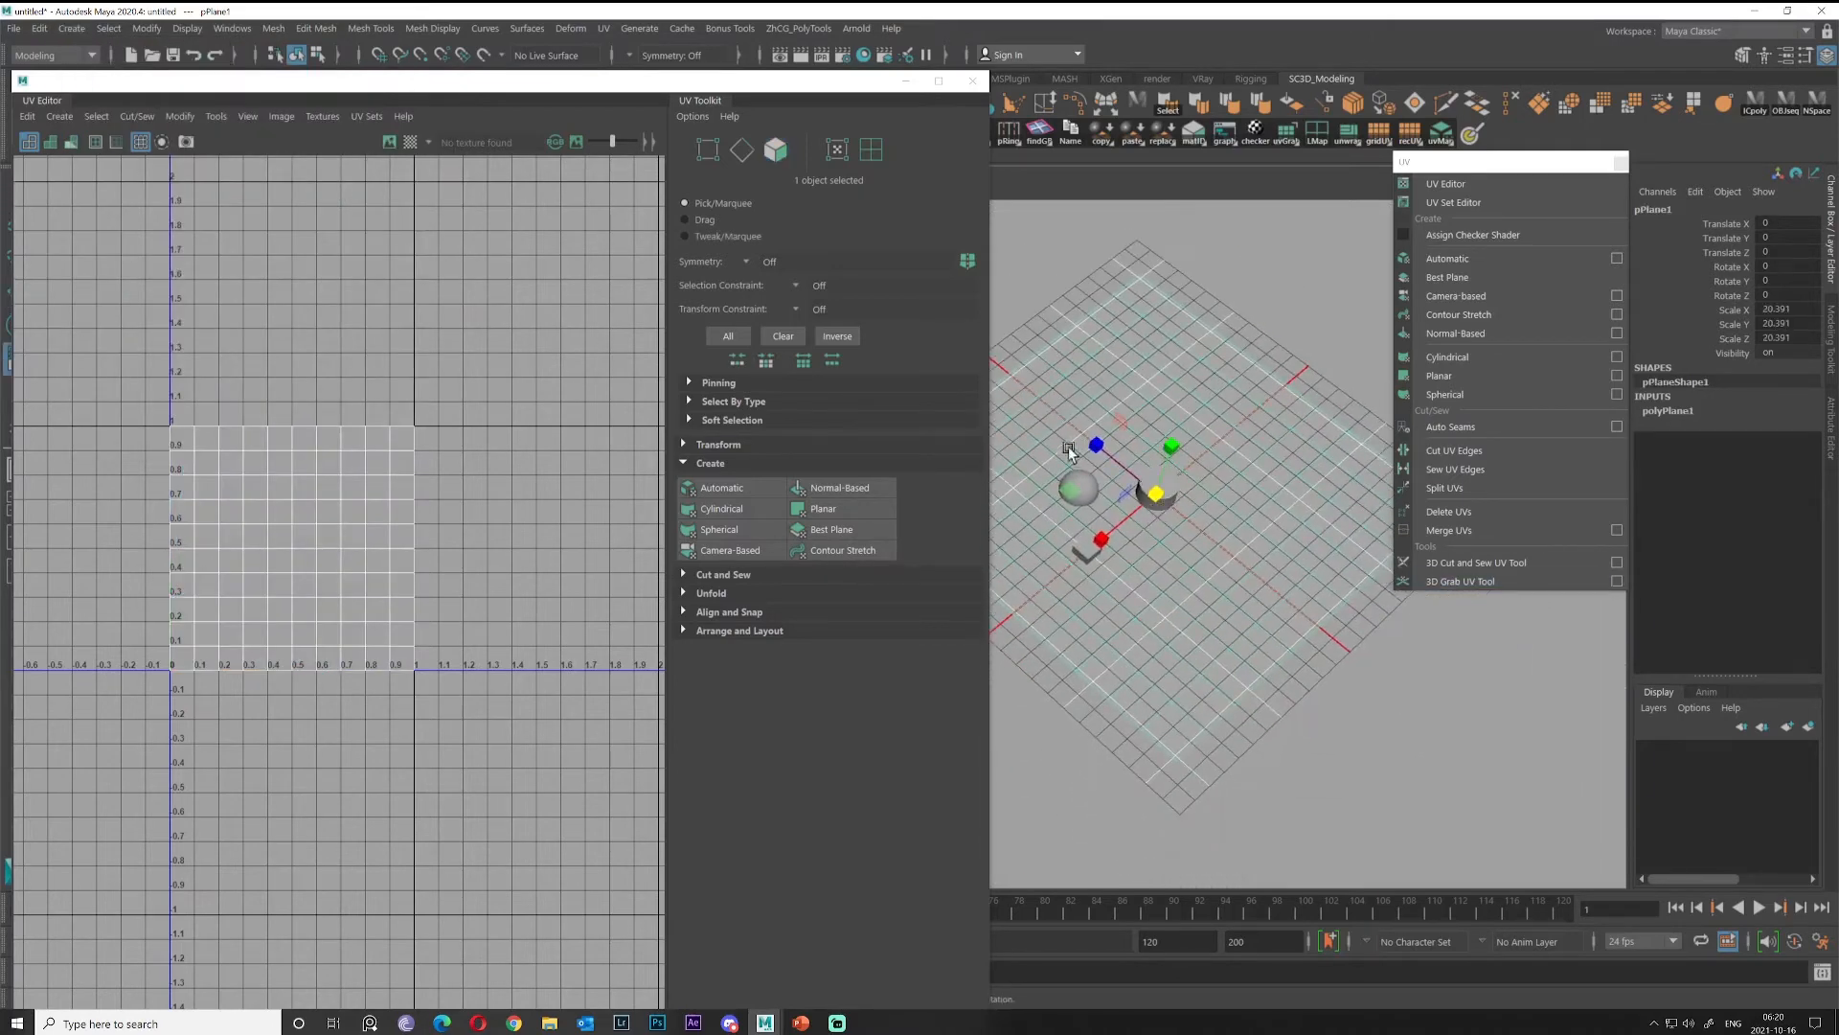
Select the sphere, cylinder and cube together and delete them, keeping only the plane.
drag(1067, 446, 1298, 638)
key(Delete)
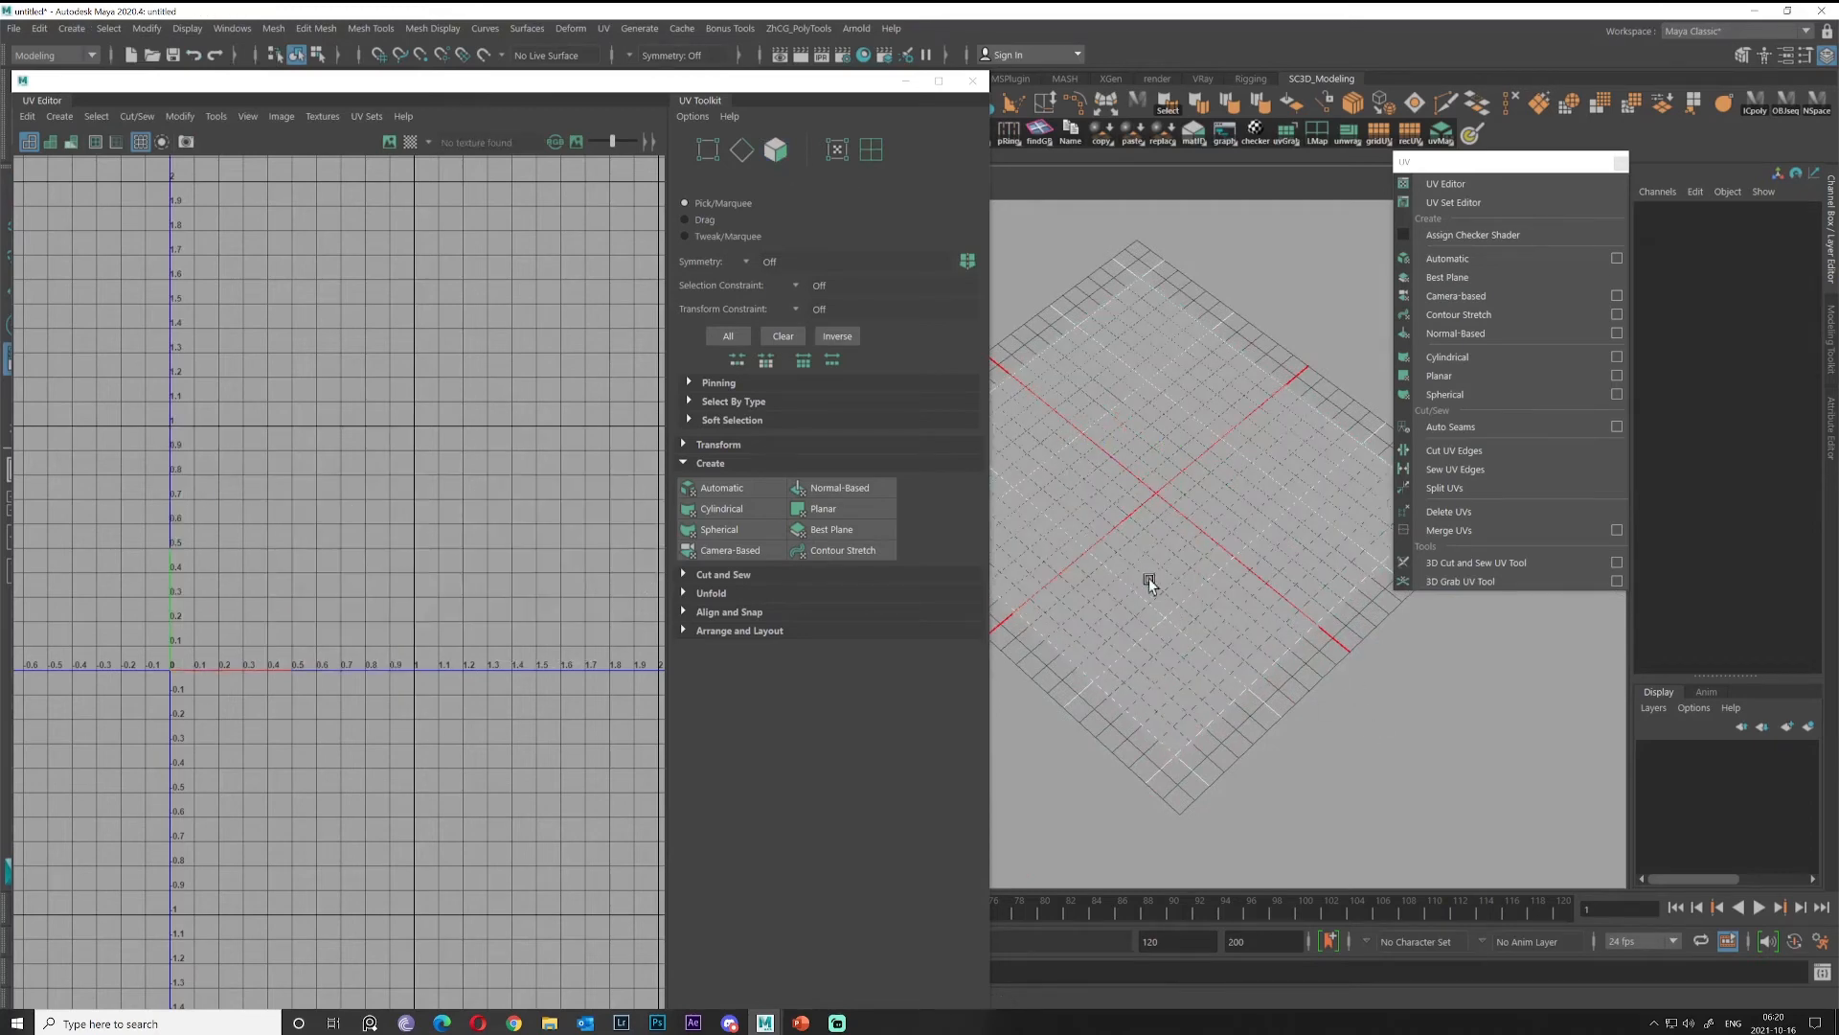
scroll(1164, 492, up, 4)
Delete the middle band of faces from the plane, along with the separate block of faces on its positive X side.
right_drag(1244, 462, 1242, 514)
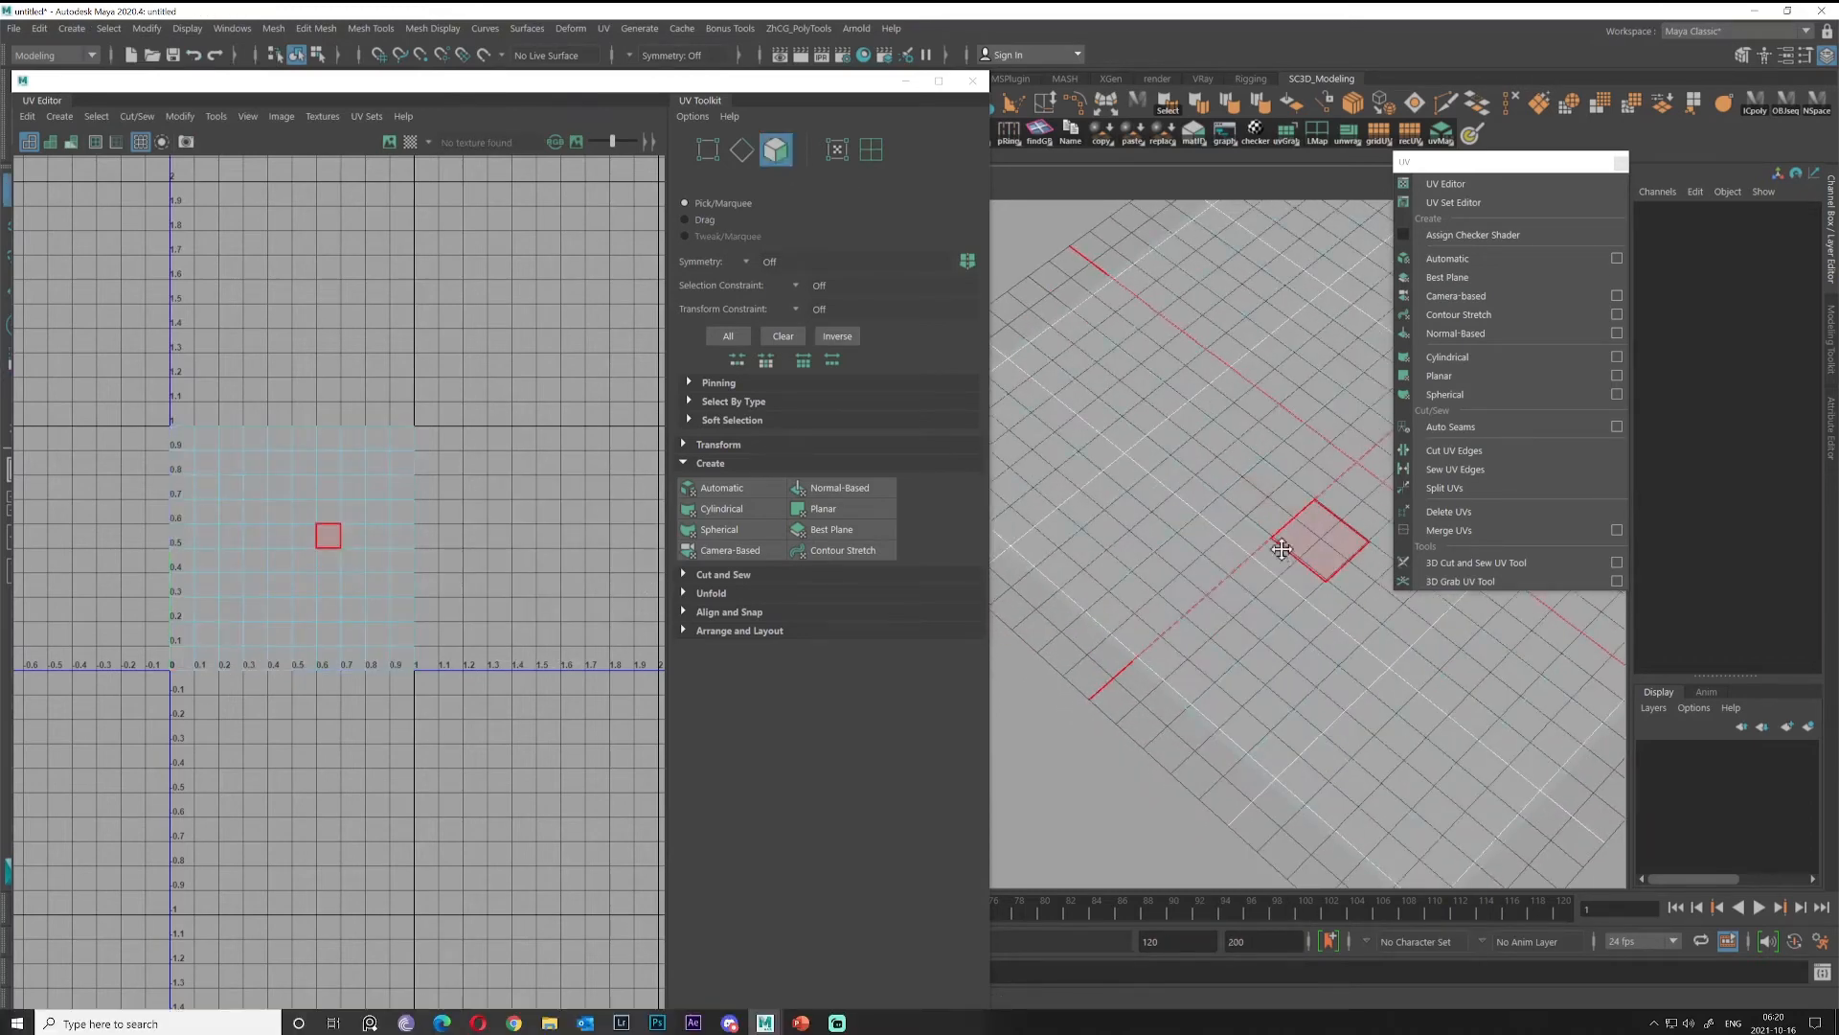
scroll(1301, 548, down, 4)
alt+middle_drag(1343, 537, 1239, 544)
alt+drag(1239, 544, 1276, 477)
right_drag(1103, 531, 1217, 490)
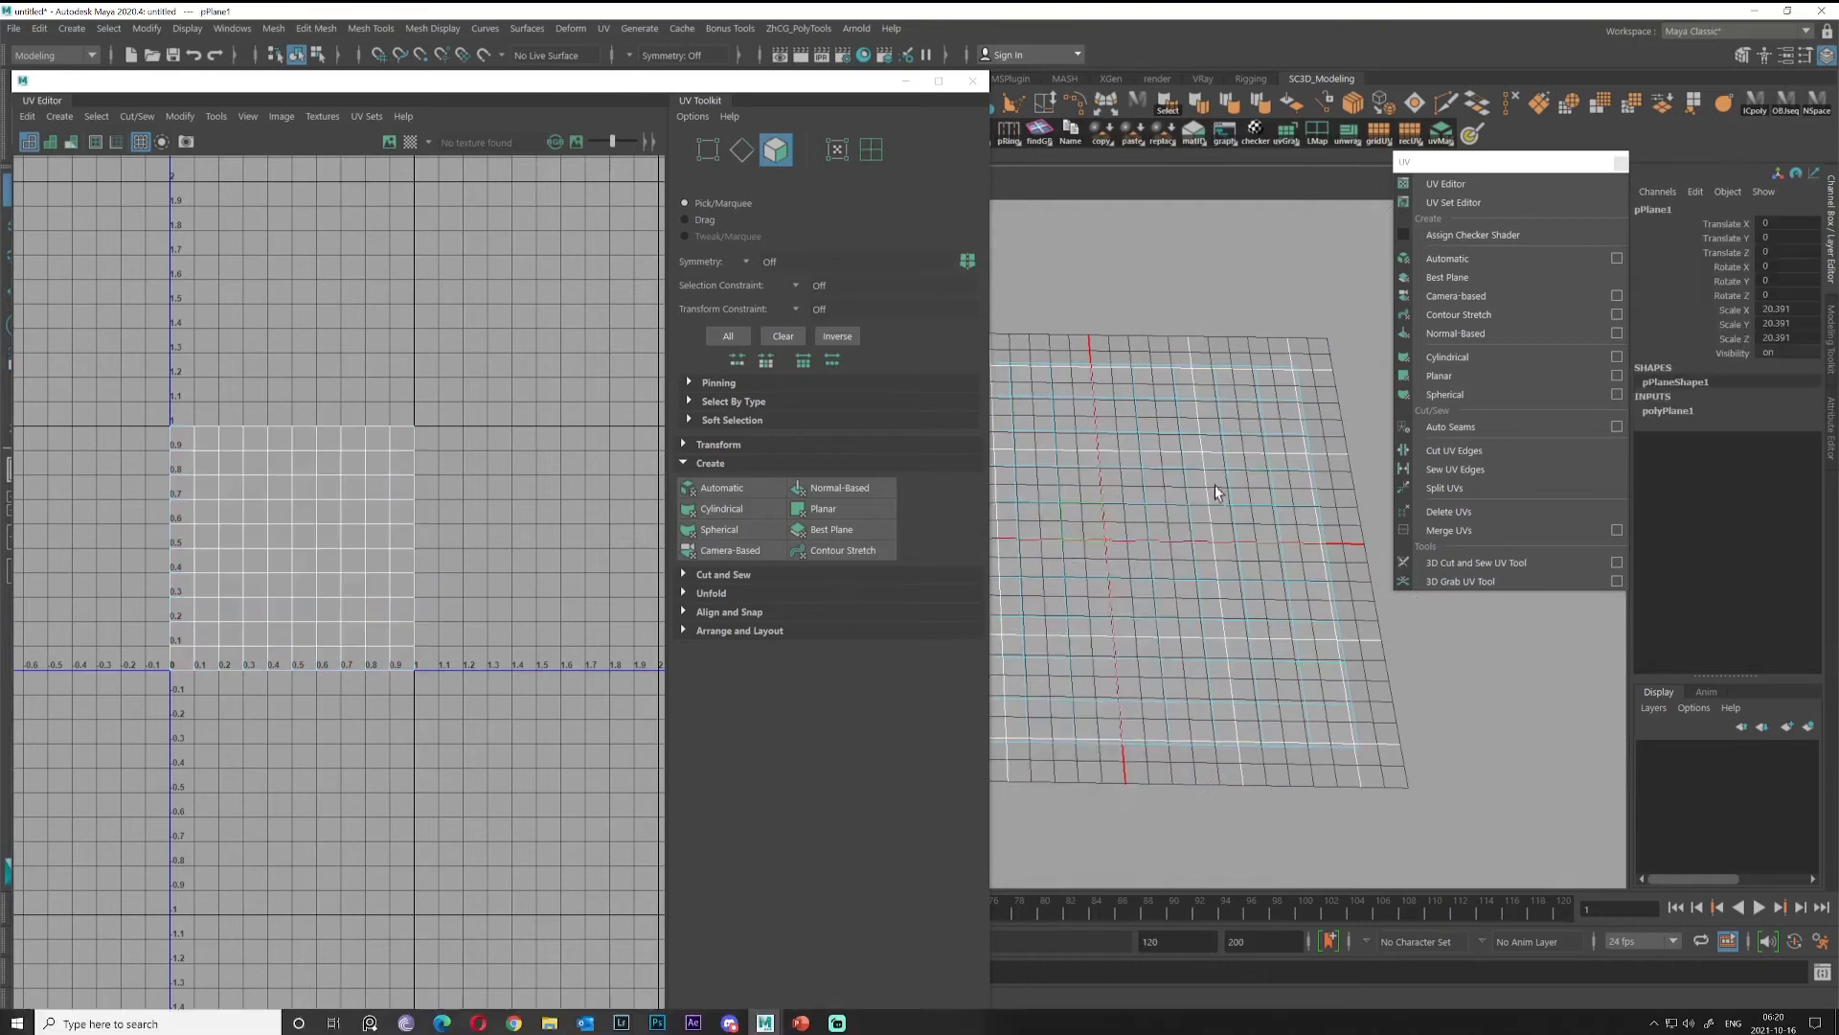
alt+middle_drag(1123, 592, 1205, 497)
right_drag(1222, 521, 1220, 553)
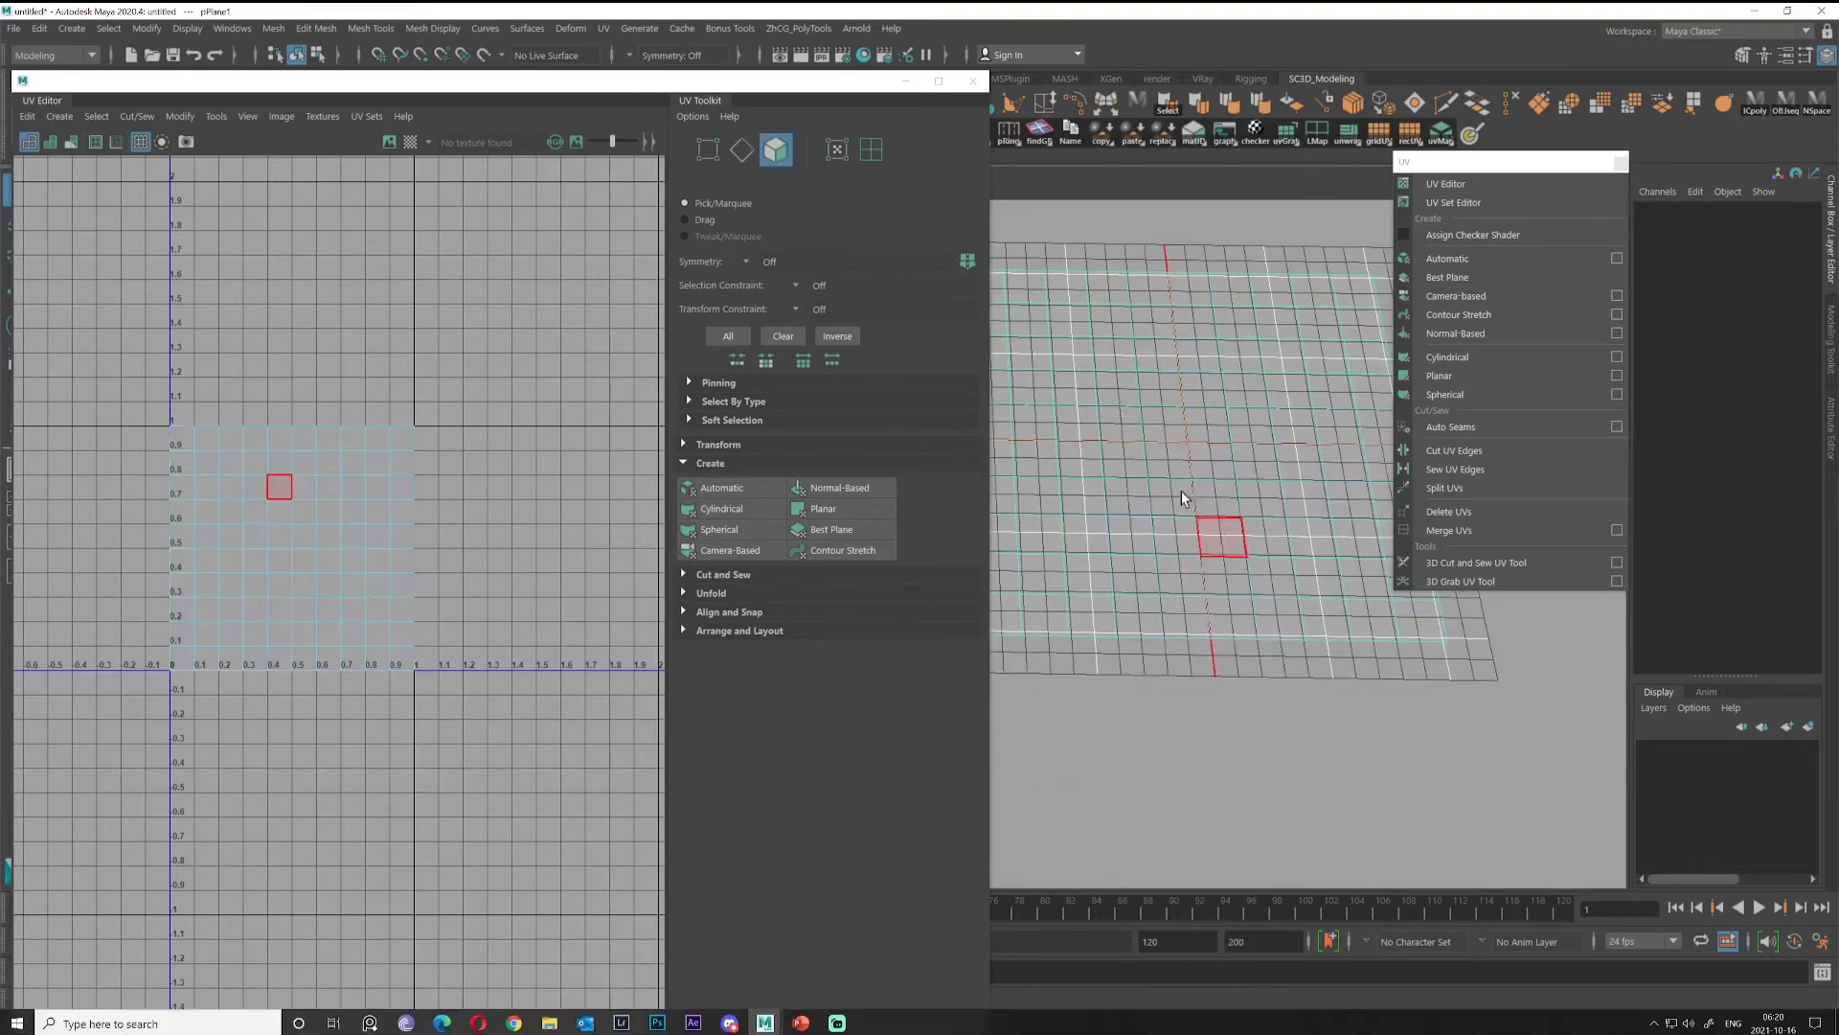
drag(1197, 696, 1194, 699)
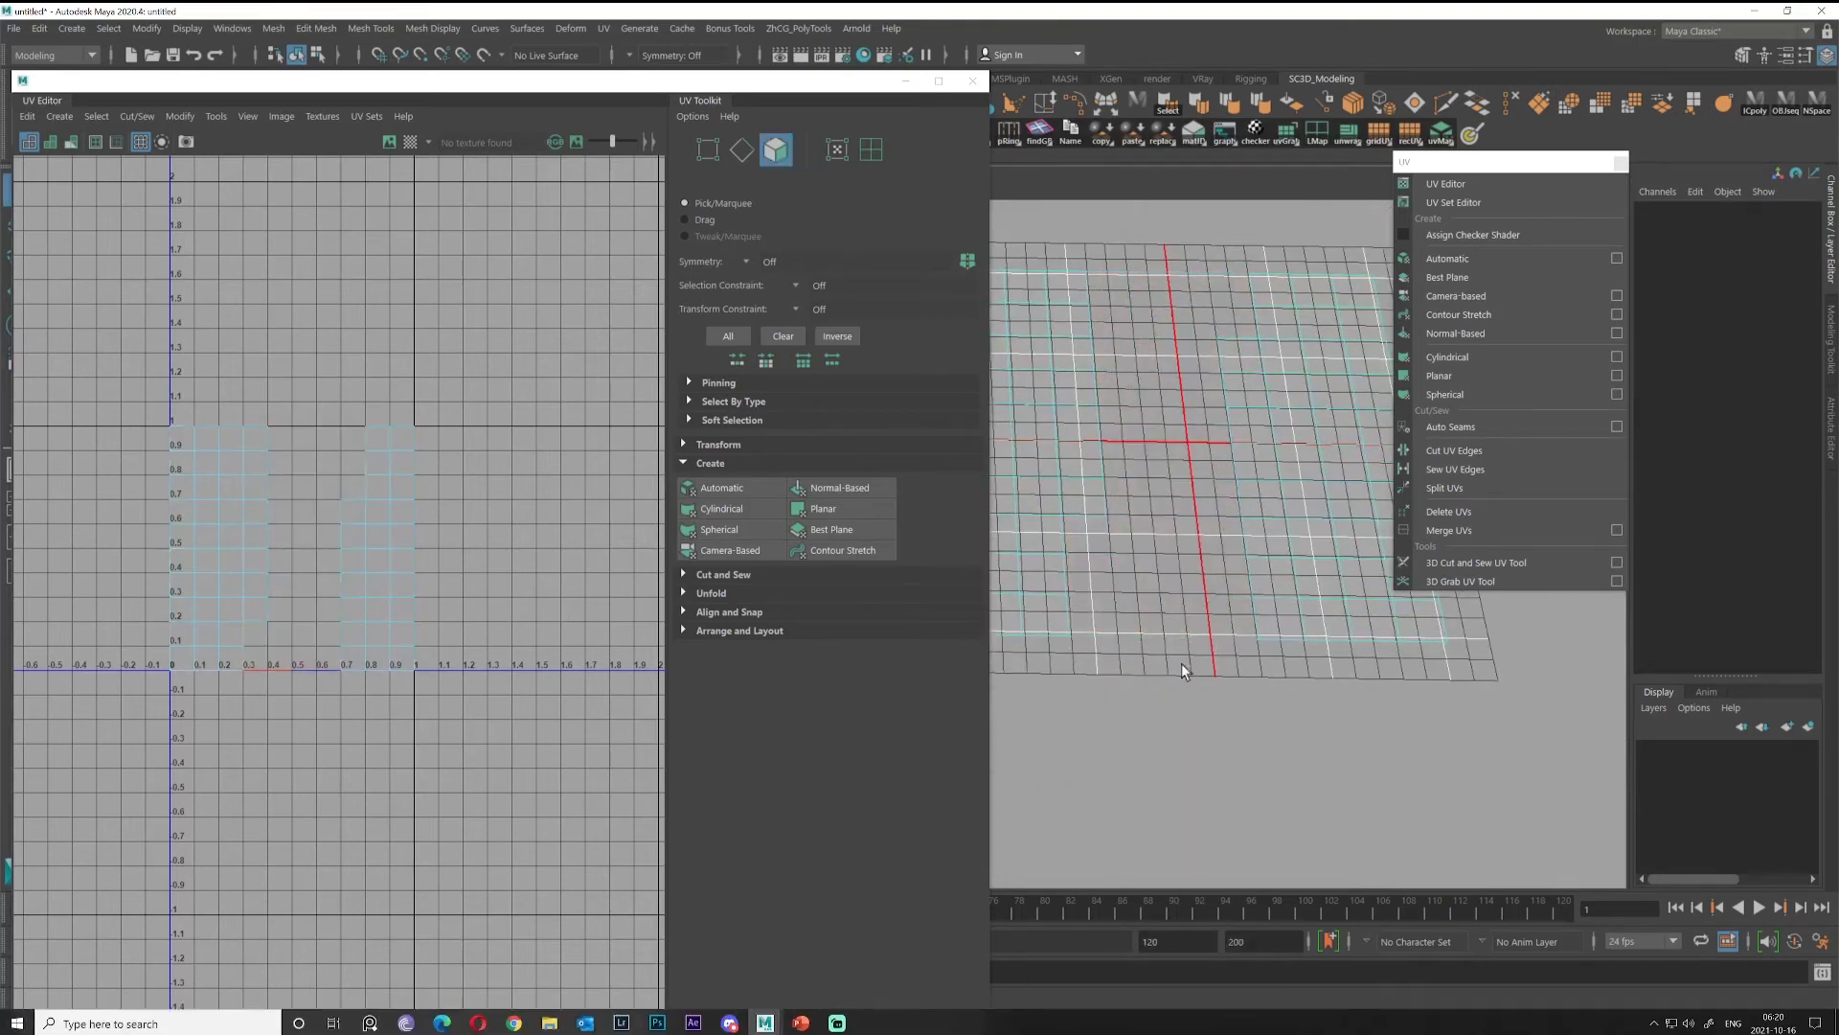
double_click(1262, 463)
key(Delete)
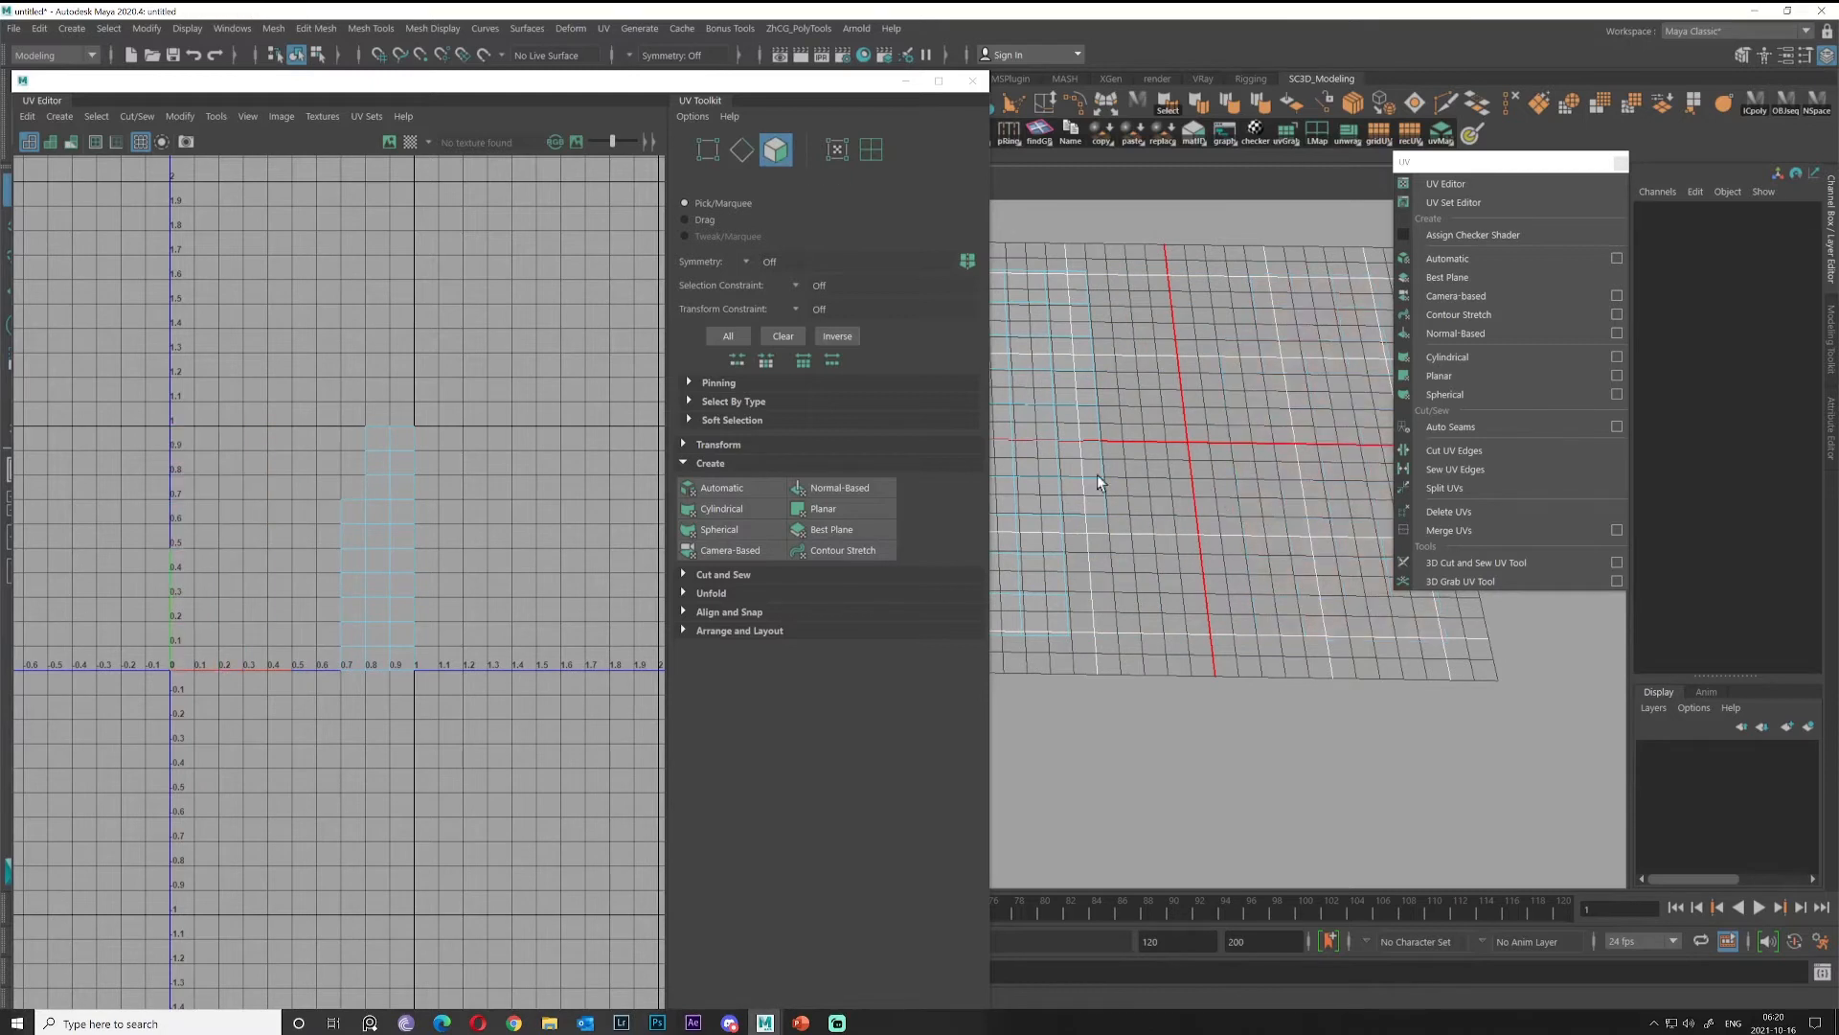
Delete the uneven inner column of faces to leave a strip two faces wide, and return to object selection.
click(1078, 494)
key(ctrl+z)
click(1088, 496)
shift+double_click(1075, 457)
key(Delete)
right_drag(1034, 473, 1041, 469)
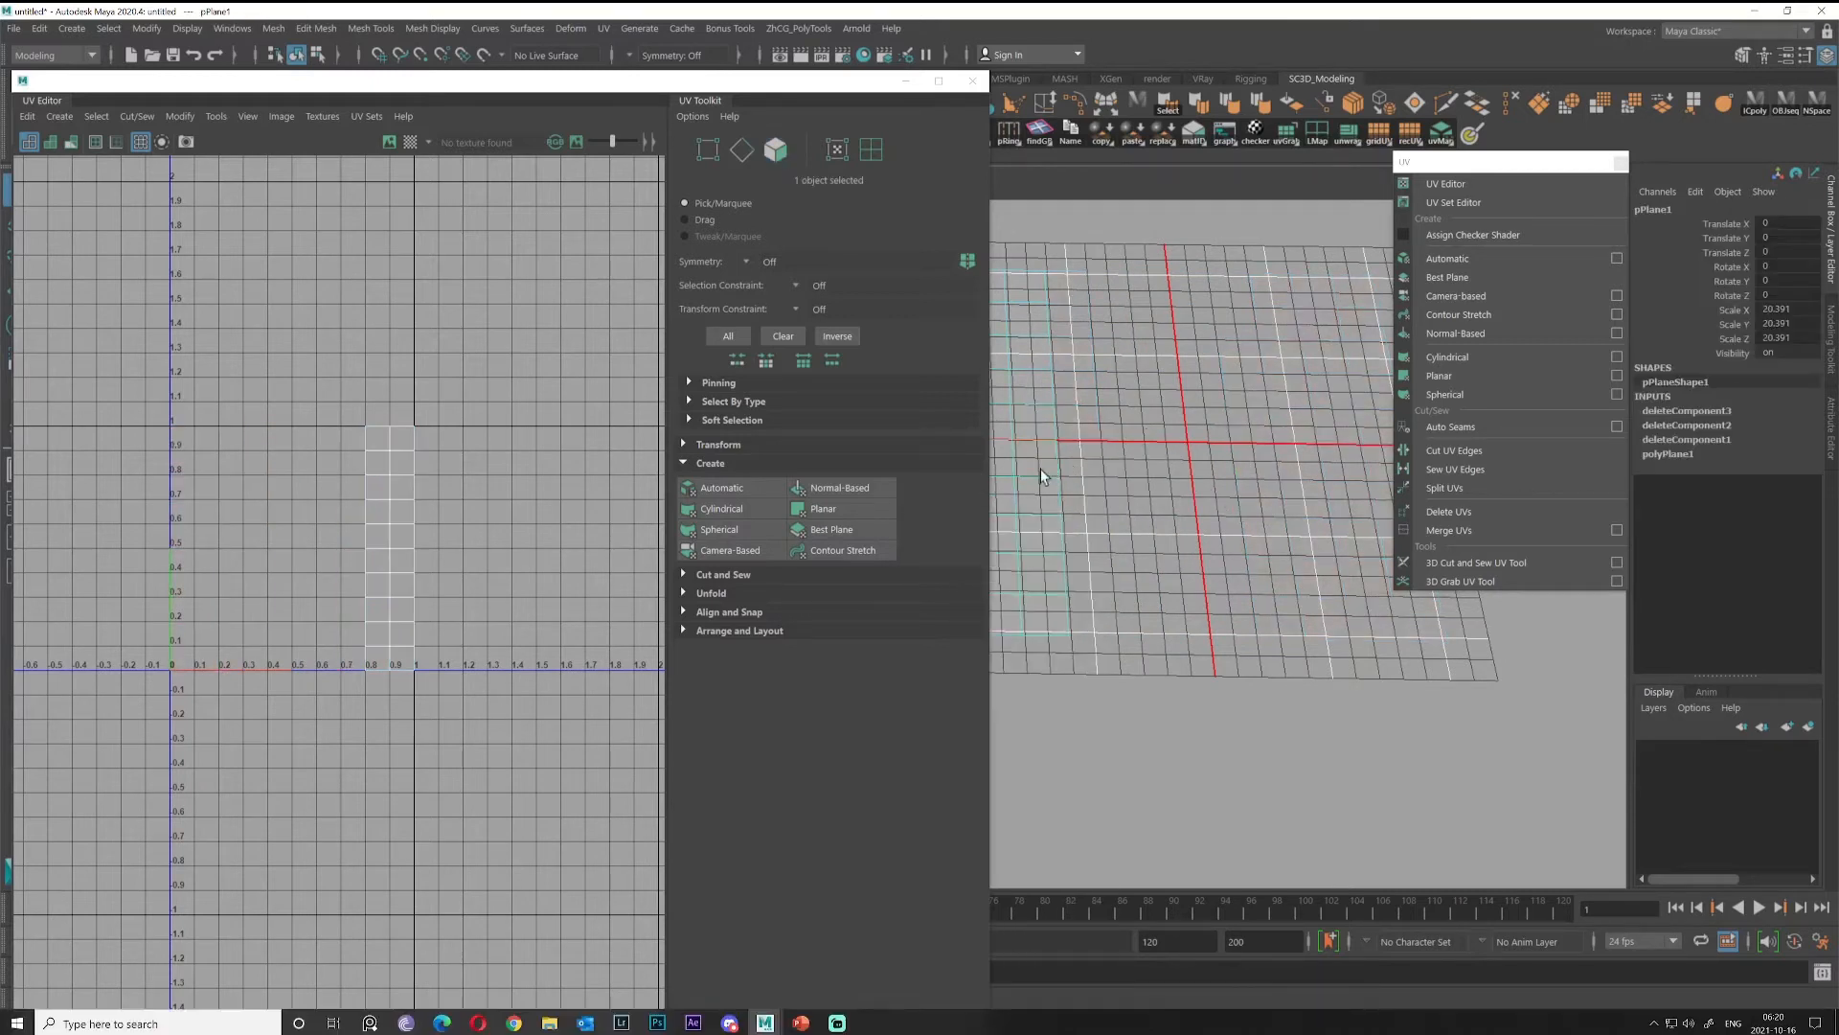
Move the strip along X toward the grid's center, to about -9.042 on the opposite side of its starting position.
key(w)
drag(1129, 439, 1322, 431)
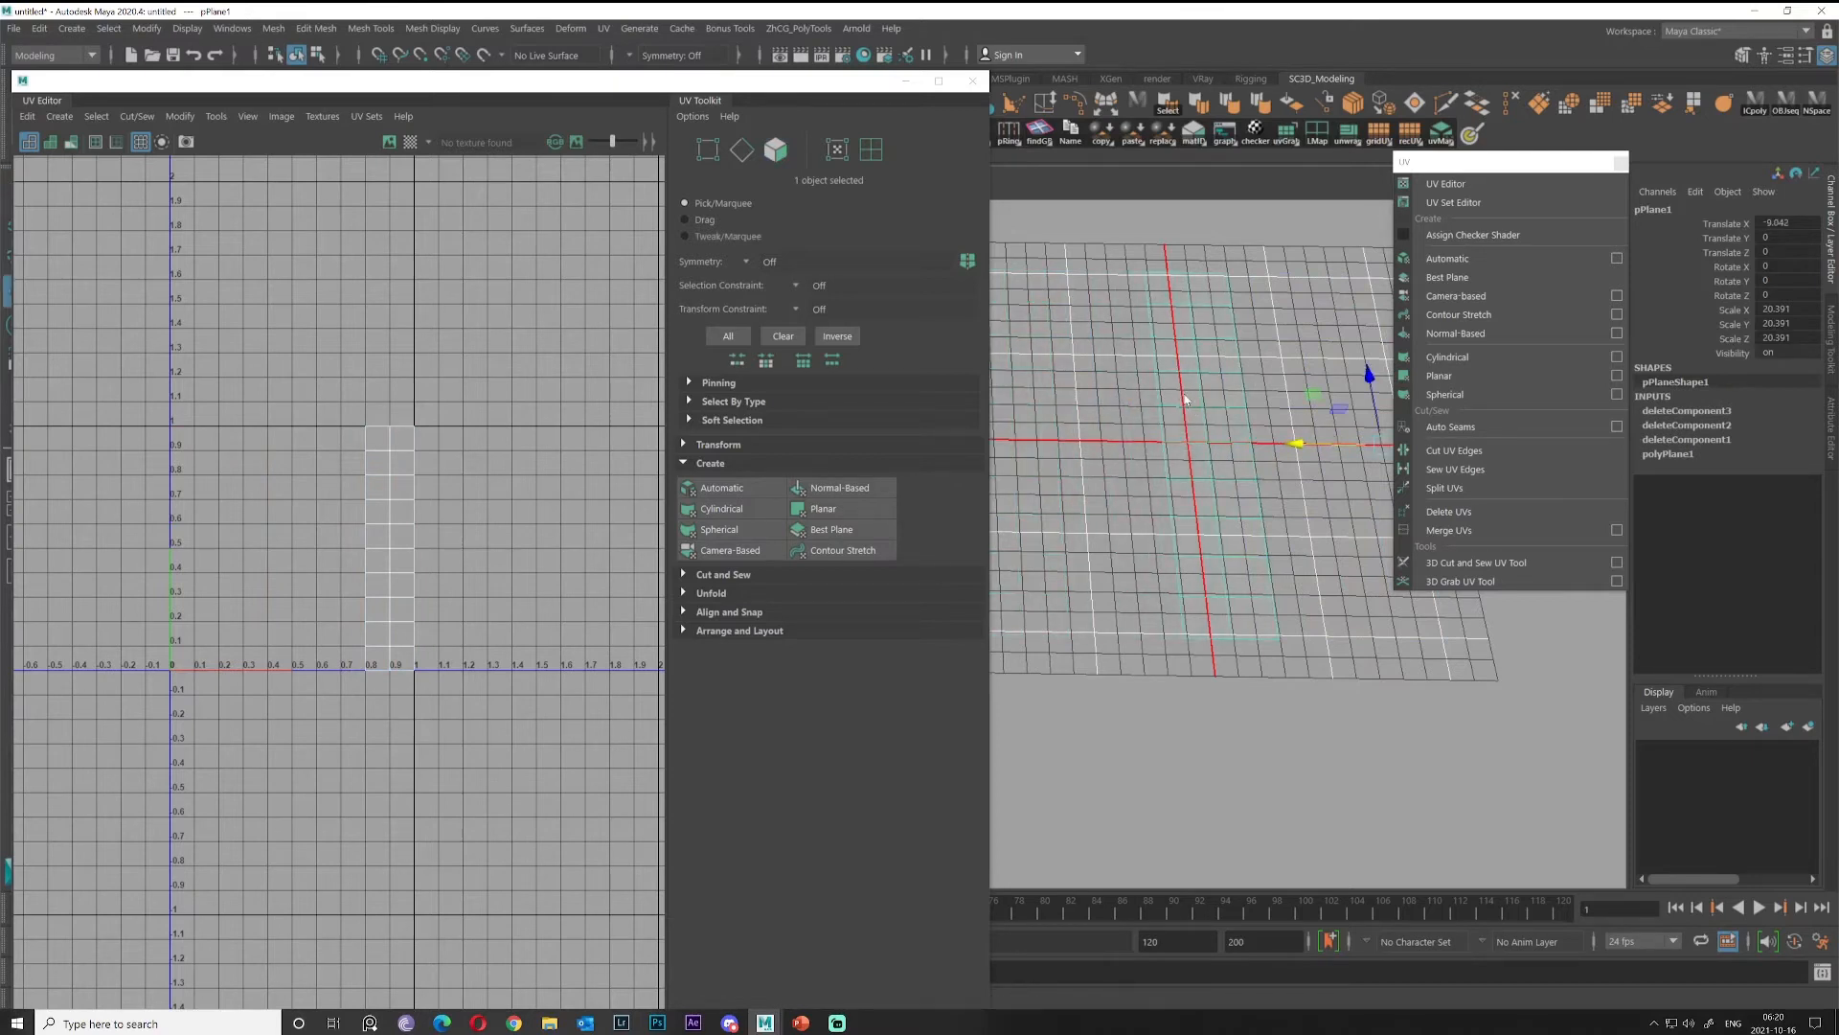
key(q)
alt+middle_drag(1209, 427, 1151, 458)
With soft selection on, shift edge pairs near the strip's two ends in opposite X directions to form an S-curve, and return to object selection.
right_drag(1151, 462, 1154, 399)
double_click(1153, 401)
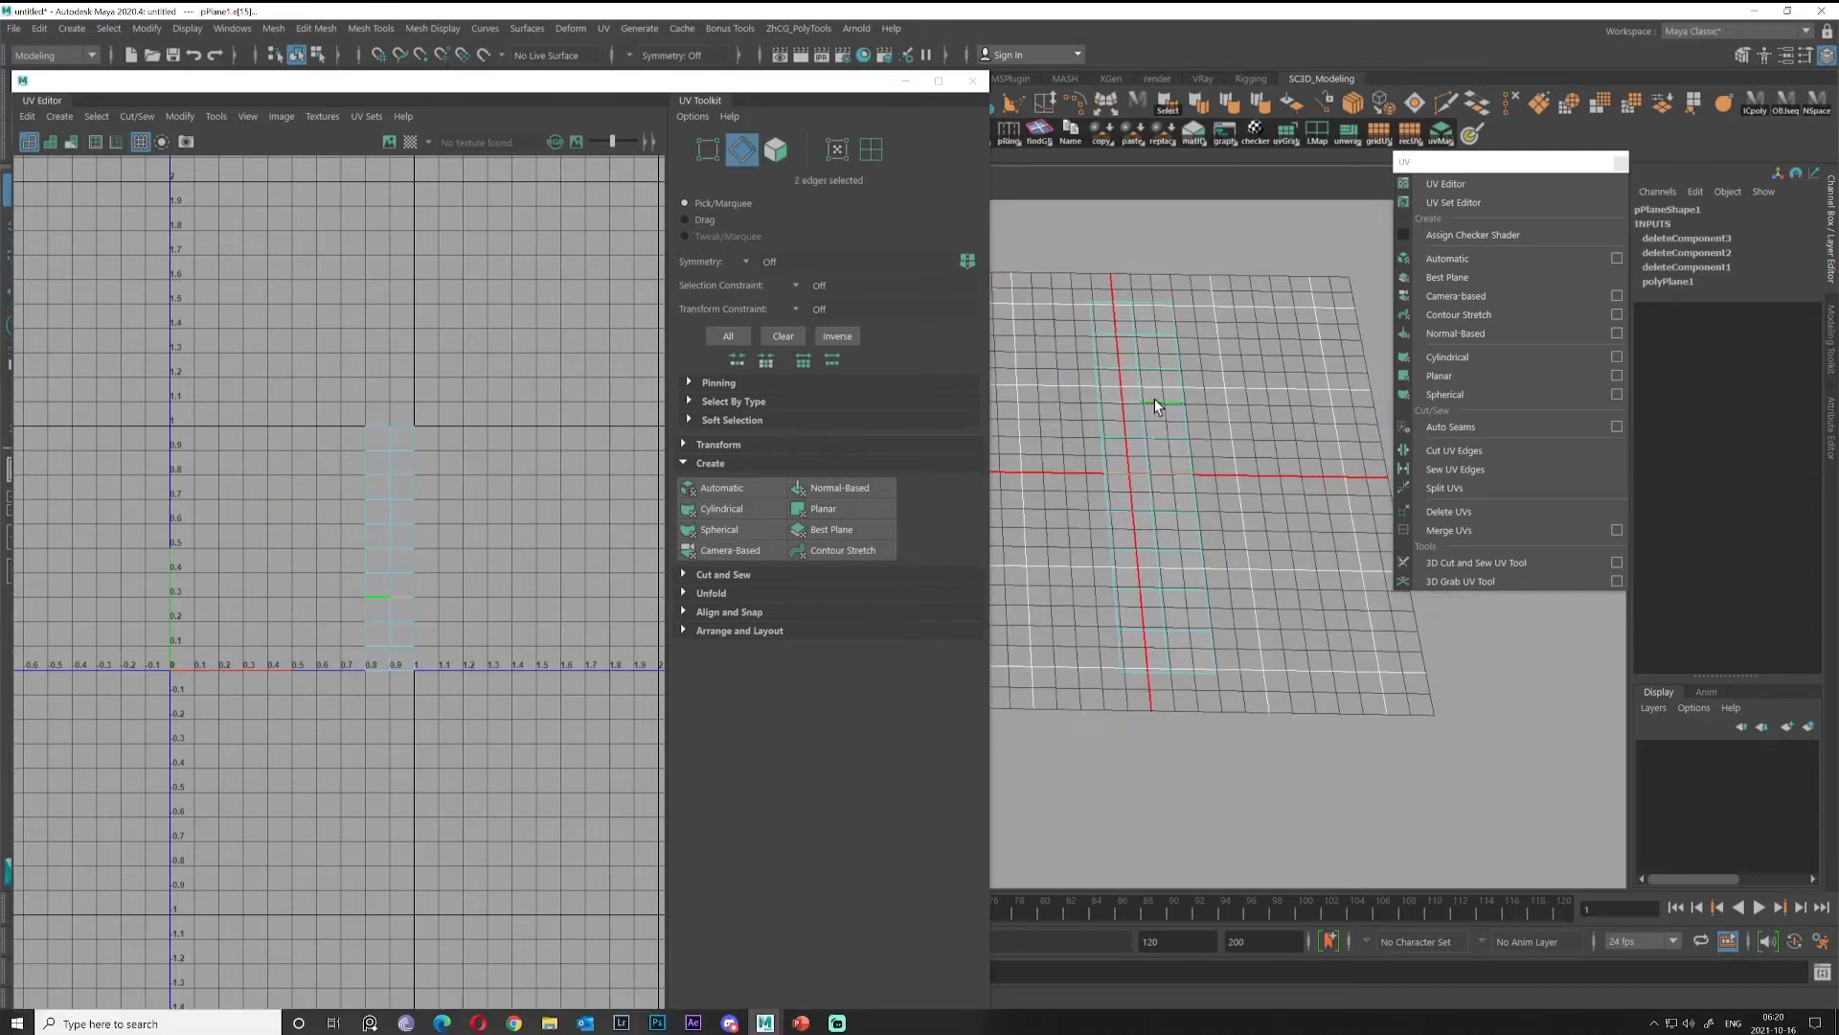
key(b)
key(w)
drag(1066, 399, 1025, 398)
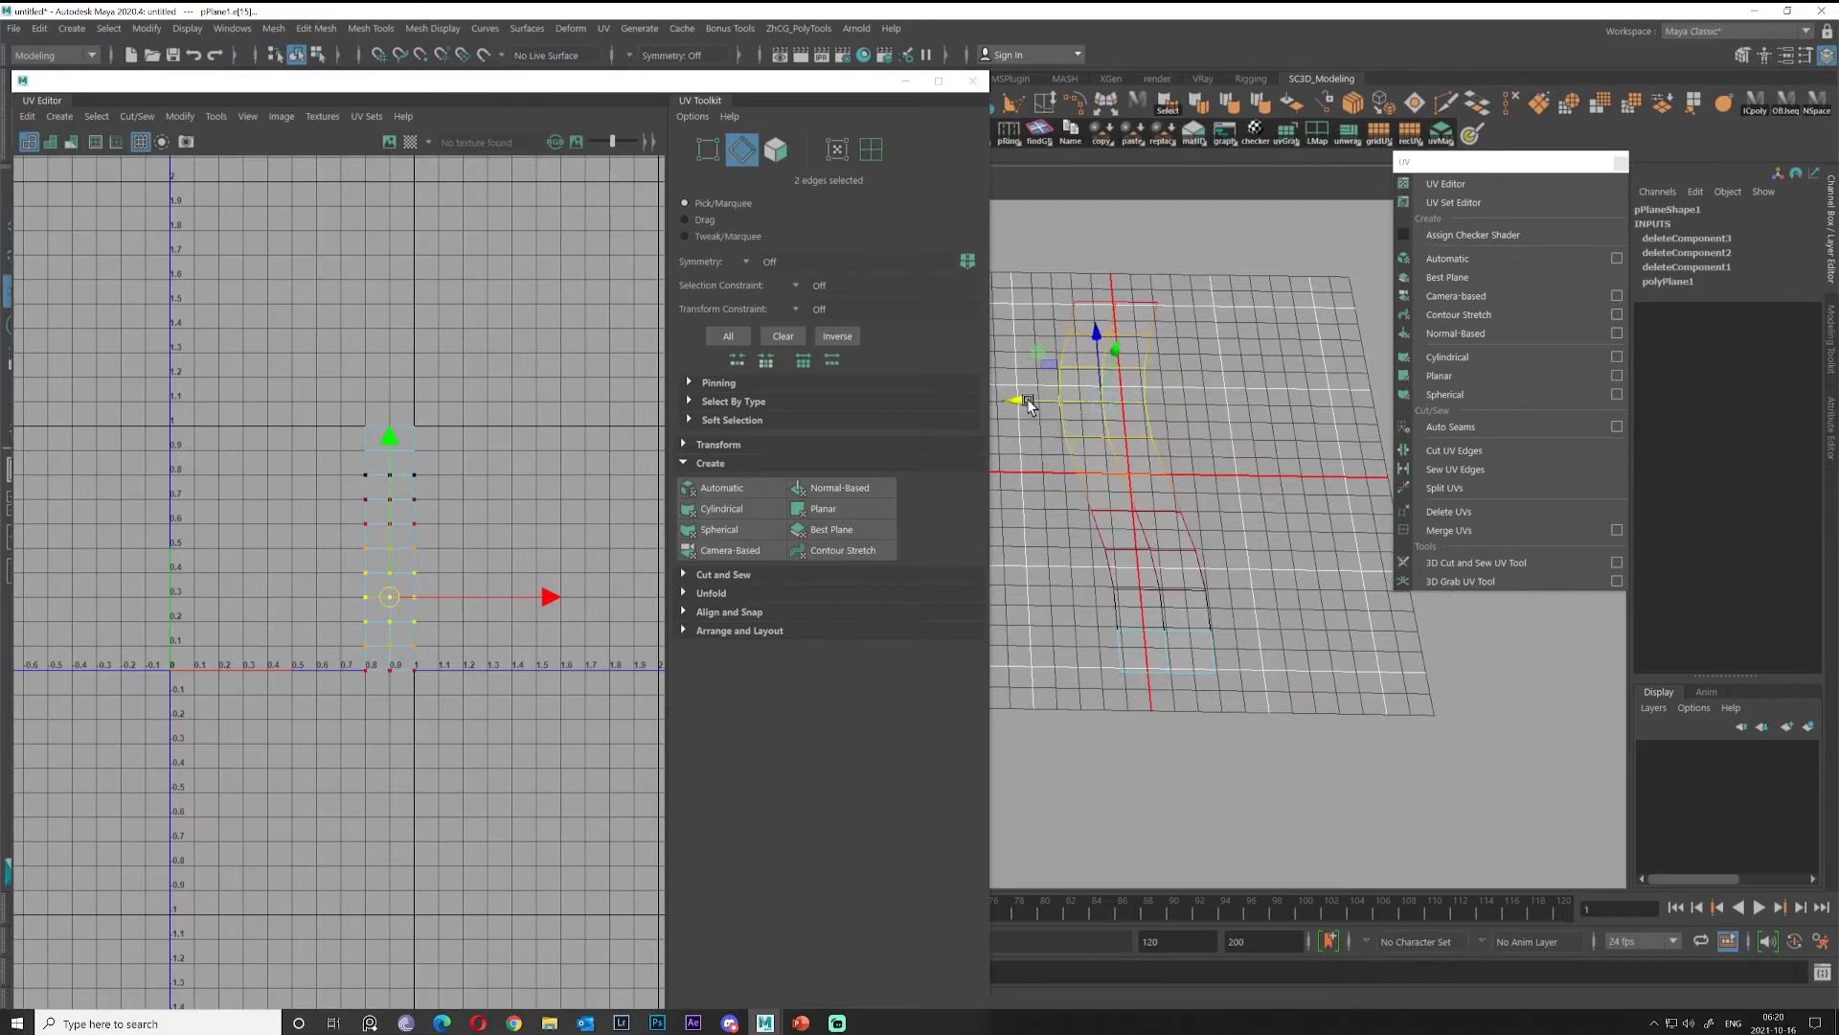
click(1178, 591)
double_click(1177, 590)
drag(1077, 585, 1132, 584)
key(q)
alt+middle_drag(1126, 489, 1206, 525)
right_drag(1205, 523, 1296, 487)
alt+drag(1296, 487, 1230, 493)
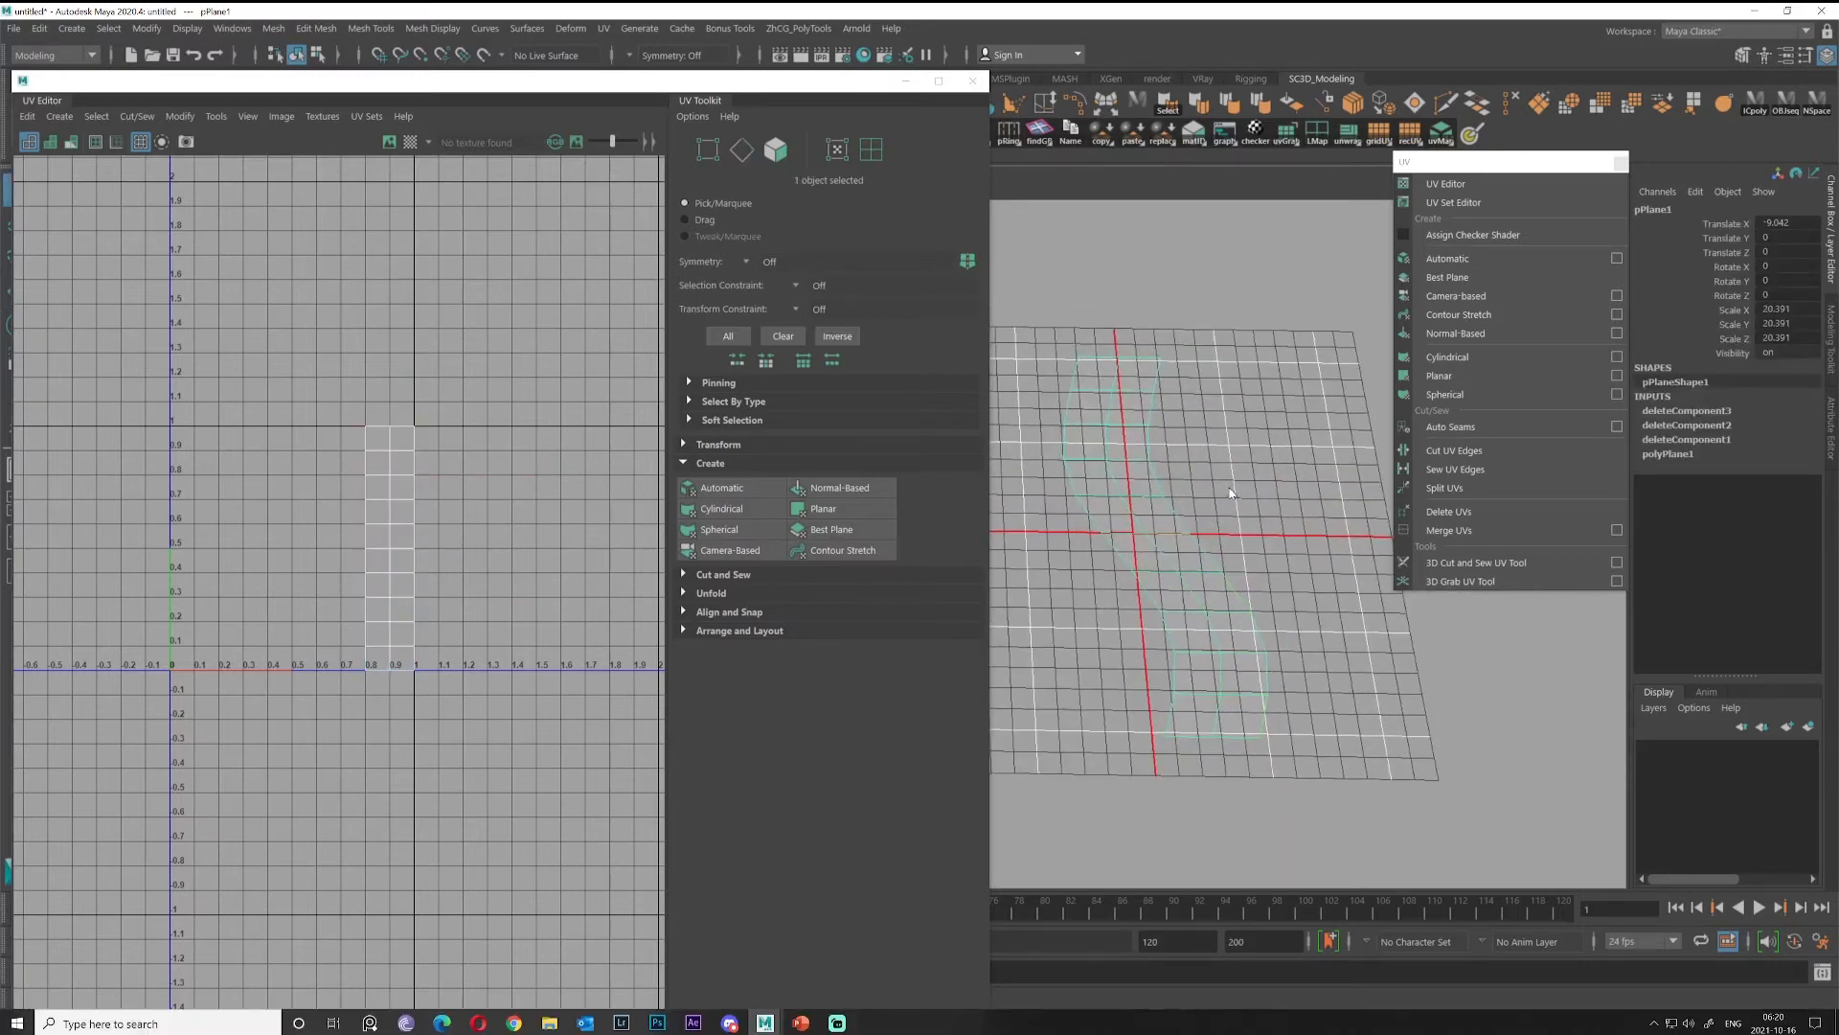
alt+drag(1082, 567, 1146, 566)
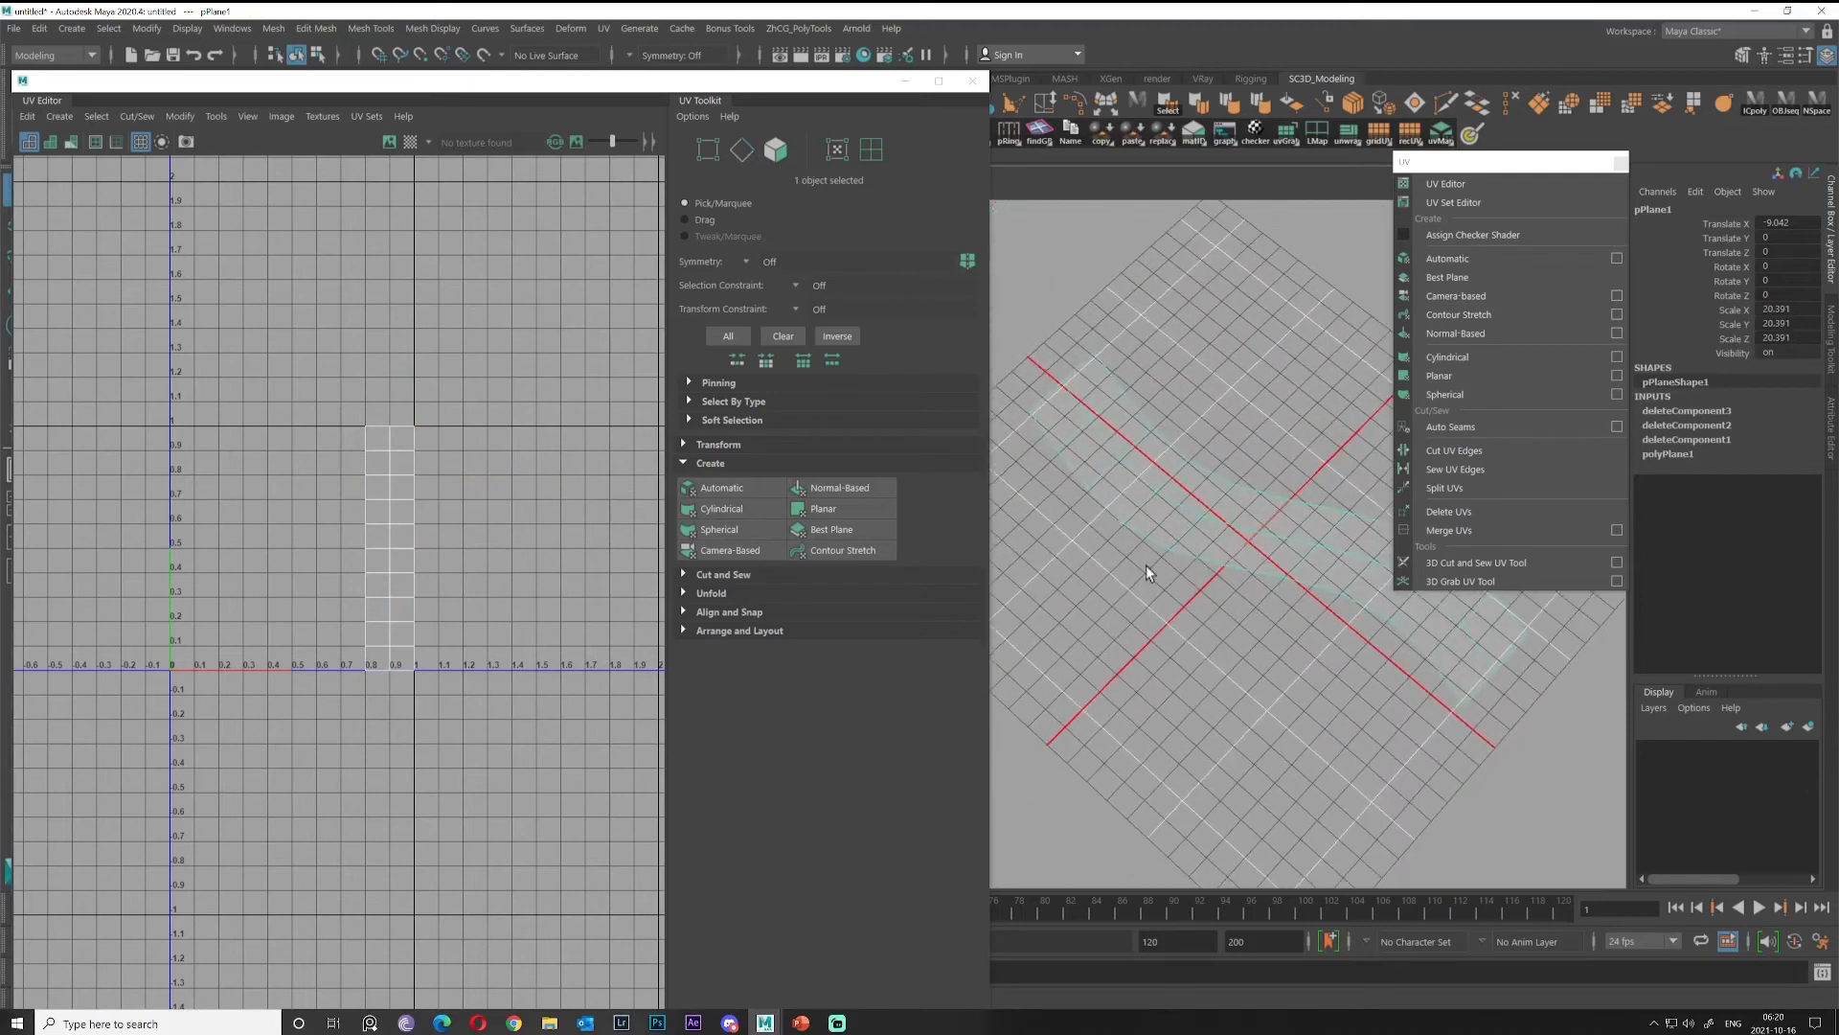
alt+drag(1078, 635, 1166, 523)
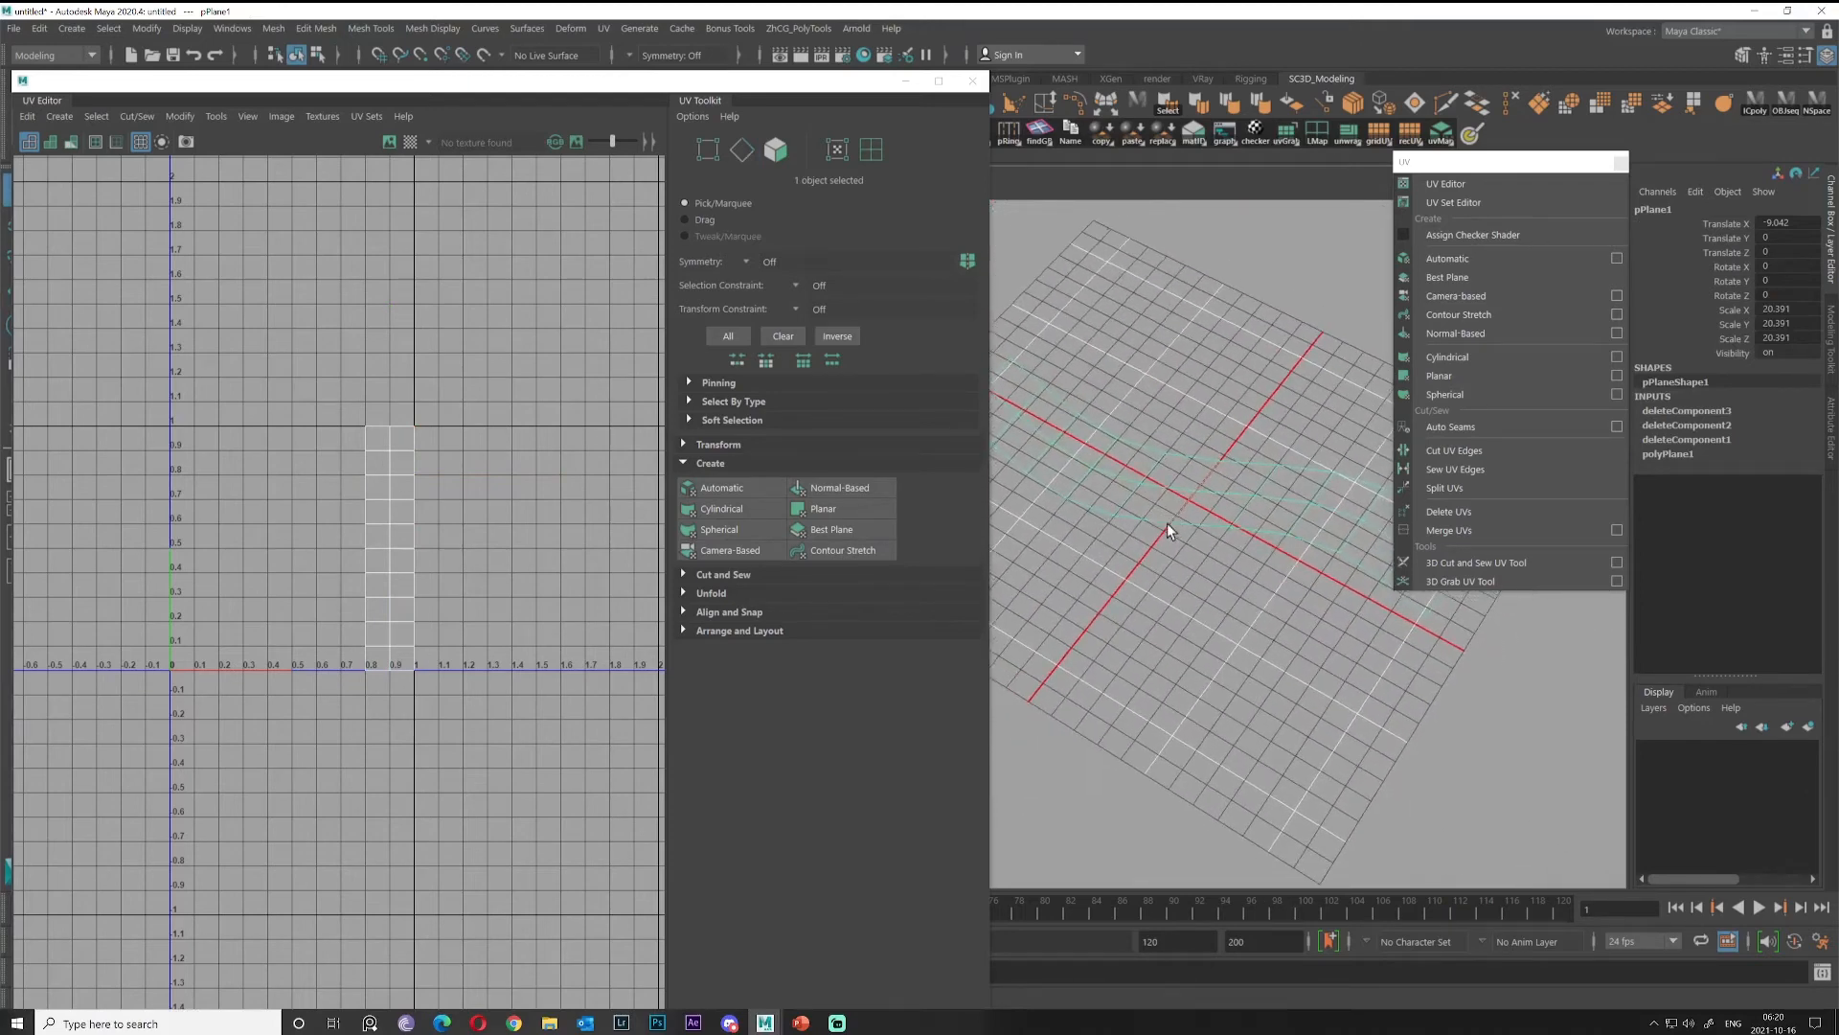
right_drag(1156, 479, 1226, 453)
alt+drag(1291, 488, 1088, 443)
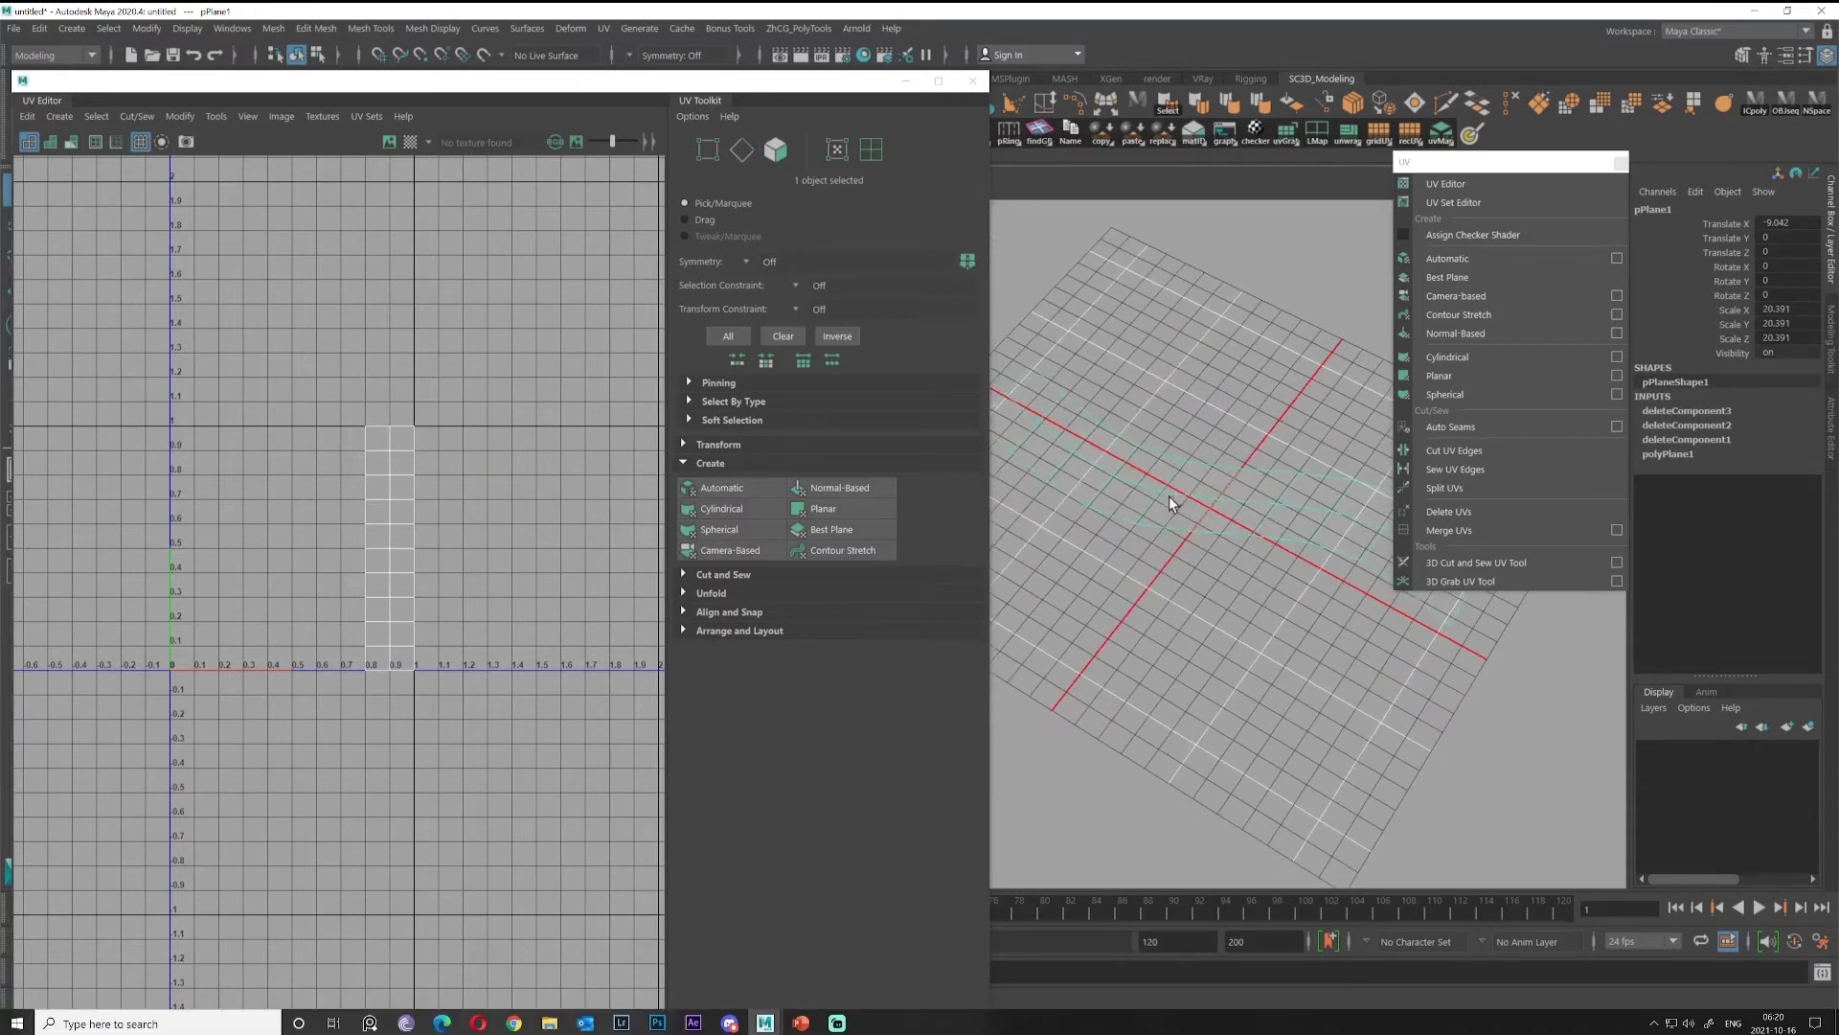
Apply a planar projection to the S-curved strip, and re-project all of its faces with Contour Stretch.
alt+drag(1169, 497, 1184, 496)
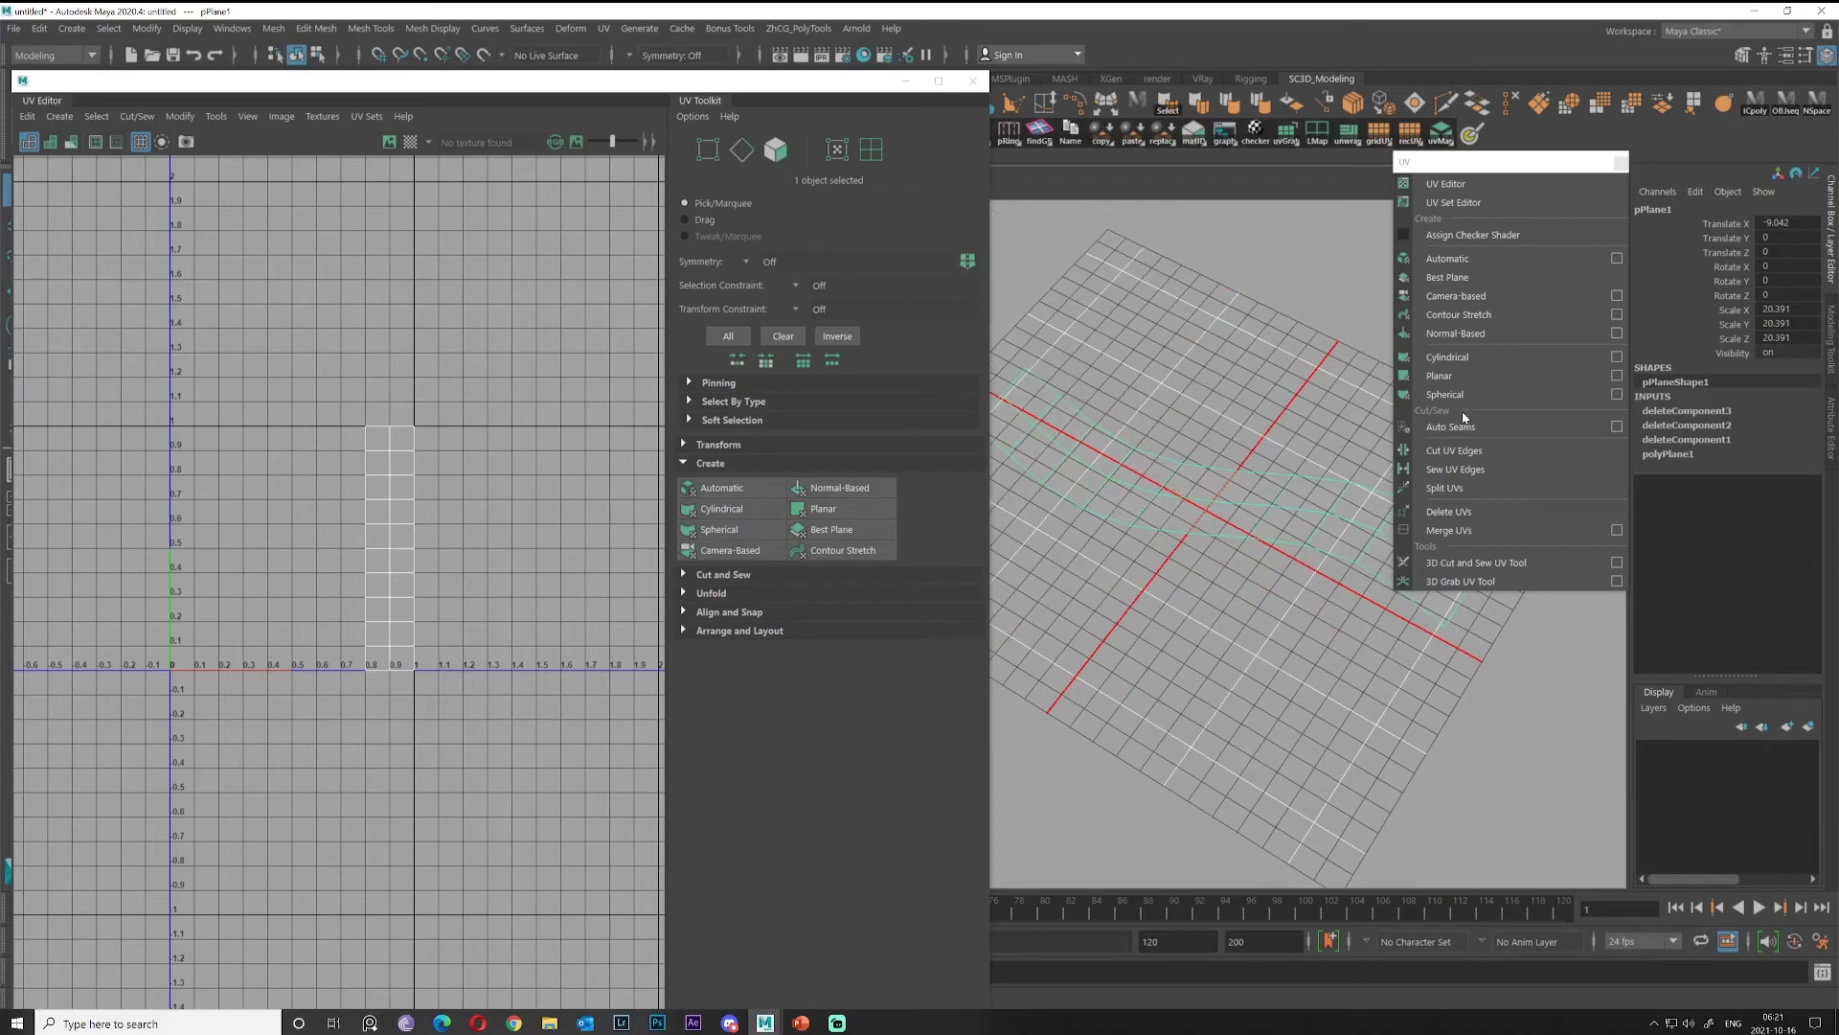
click(1439, 376)
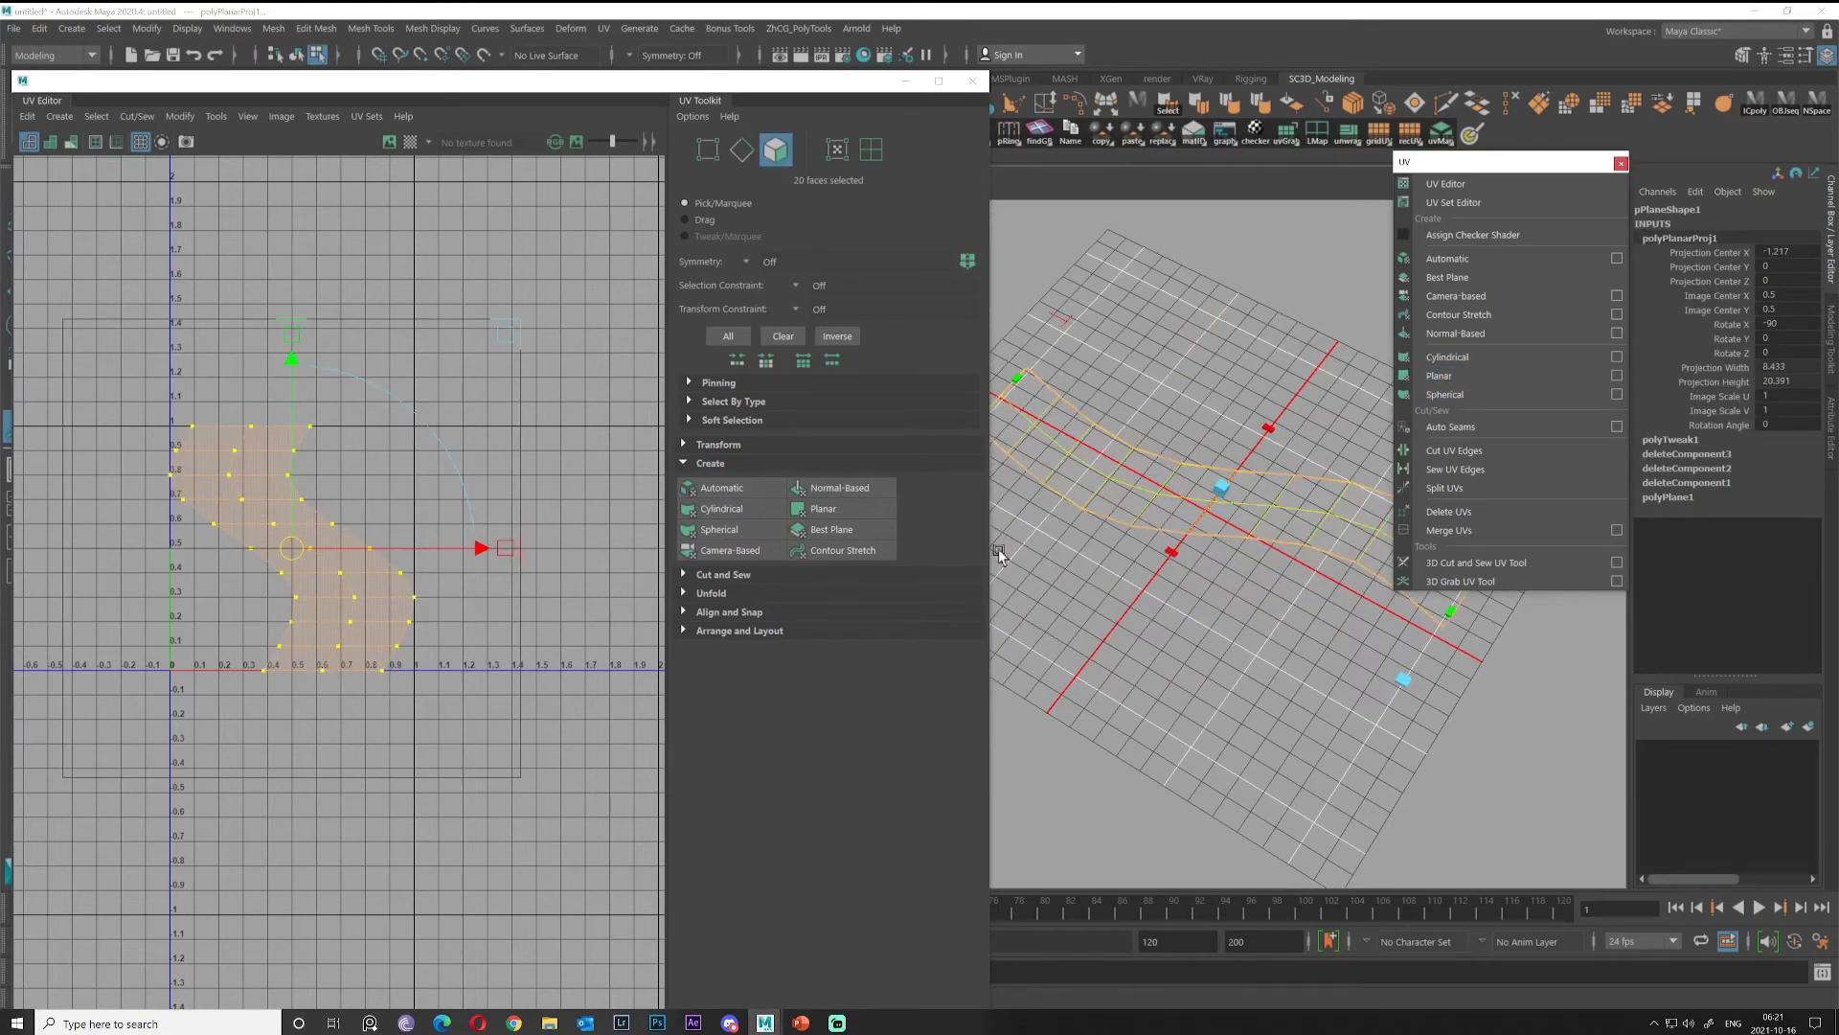
mouse_move(1108, 463)
right_down()
mouse_move(1140, 442)
mouse_move(1123, 463)
right_up()
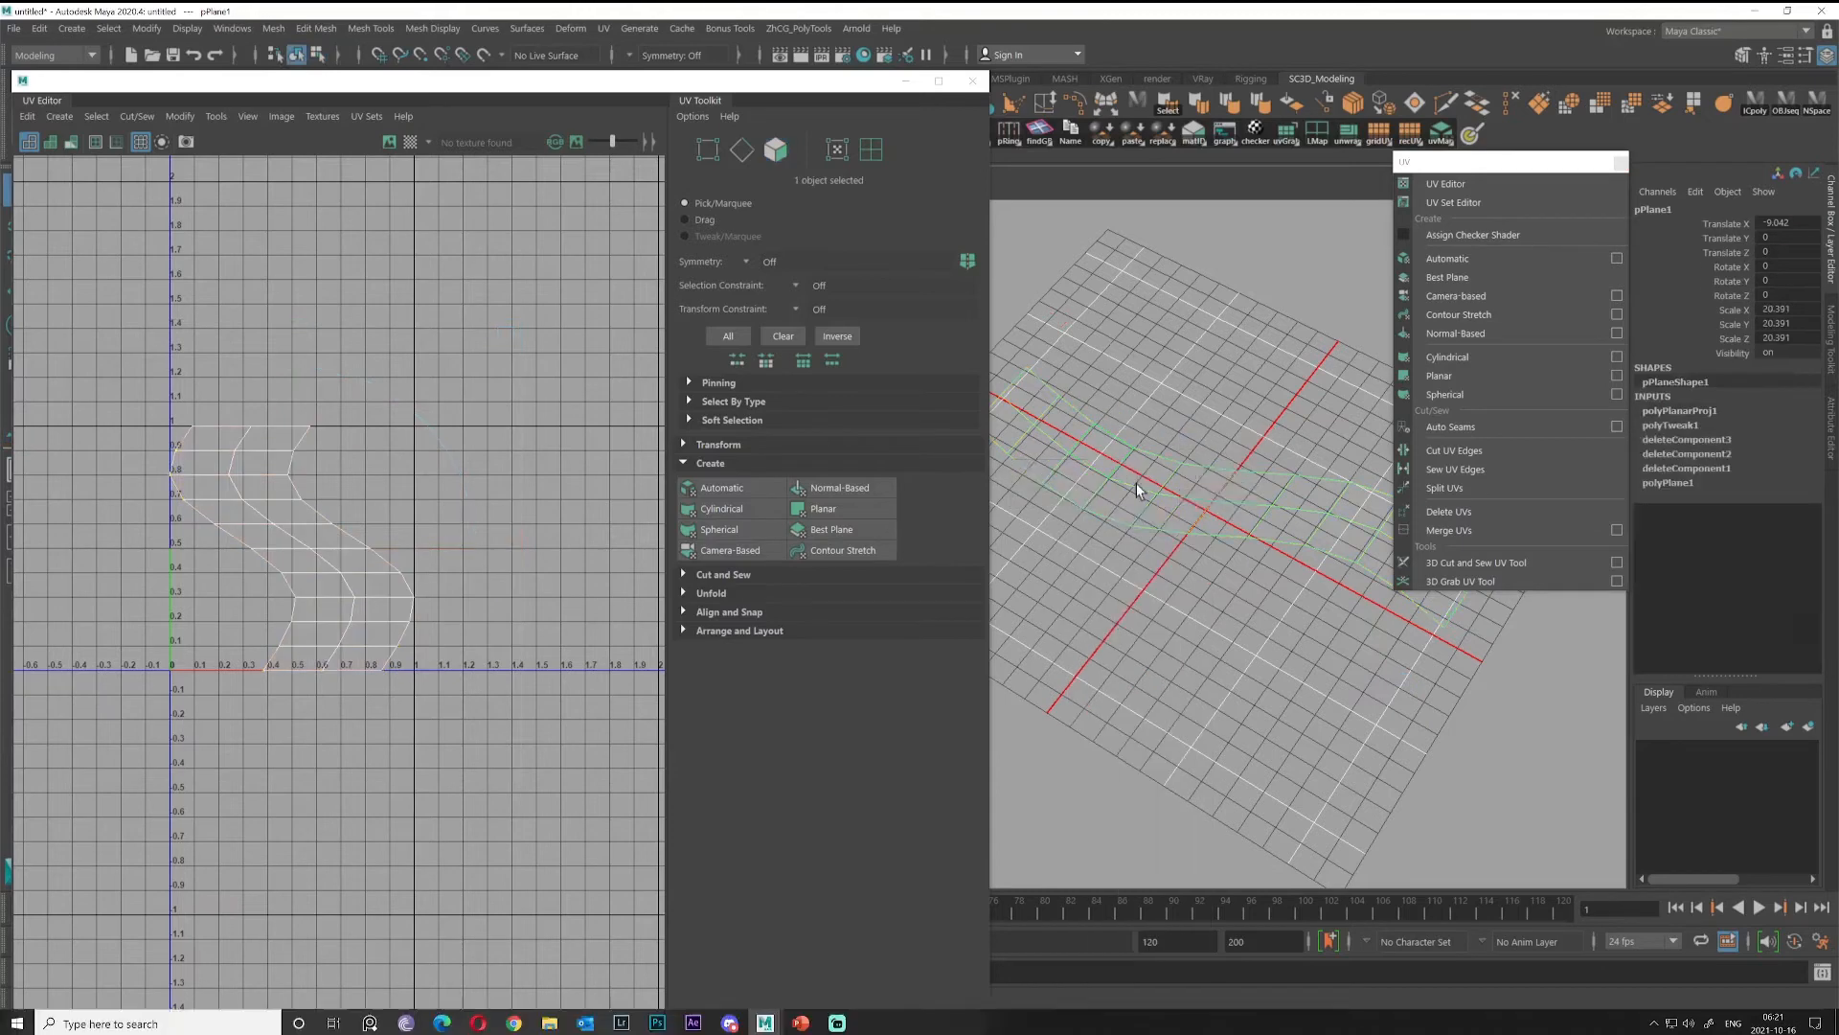
key(F11)
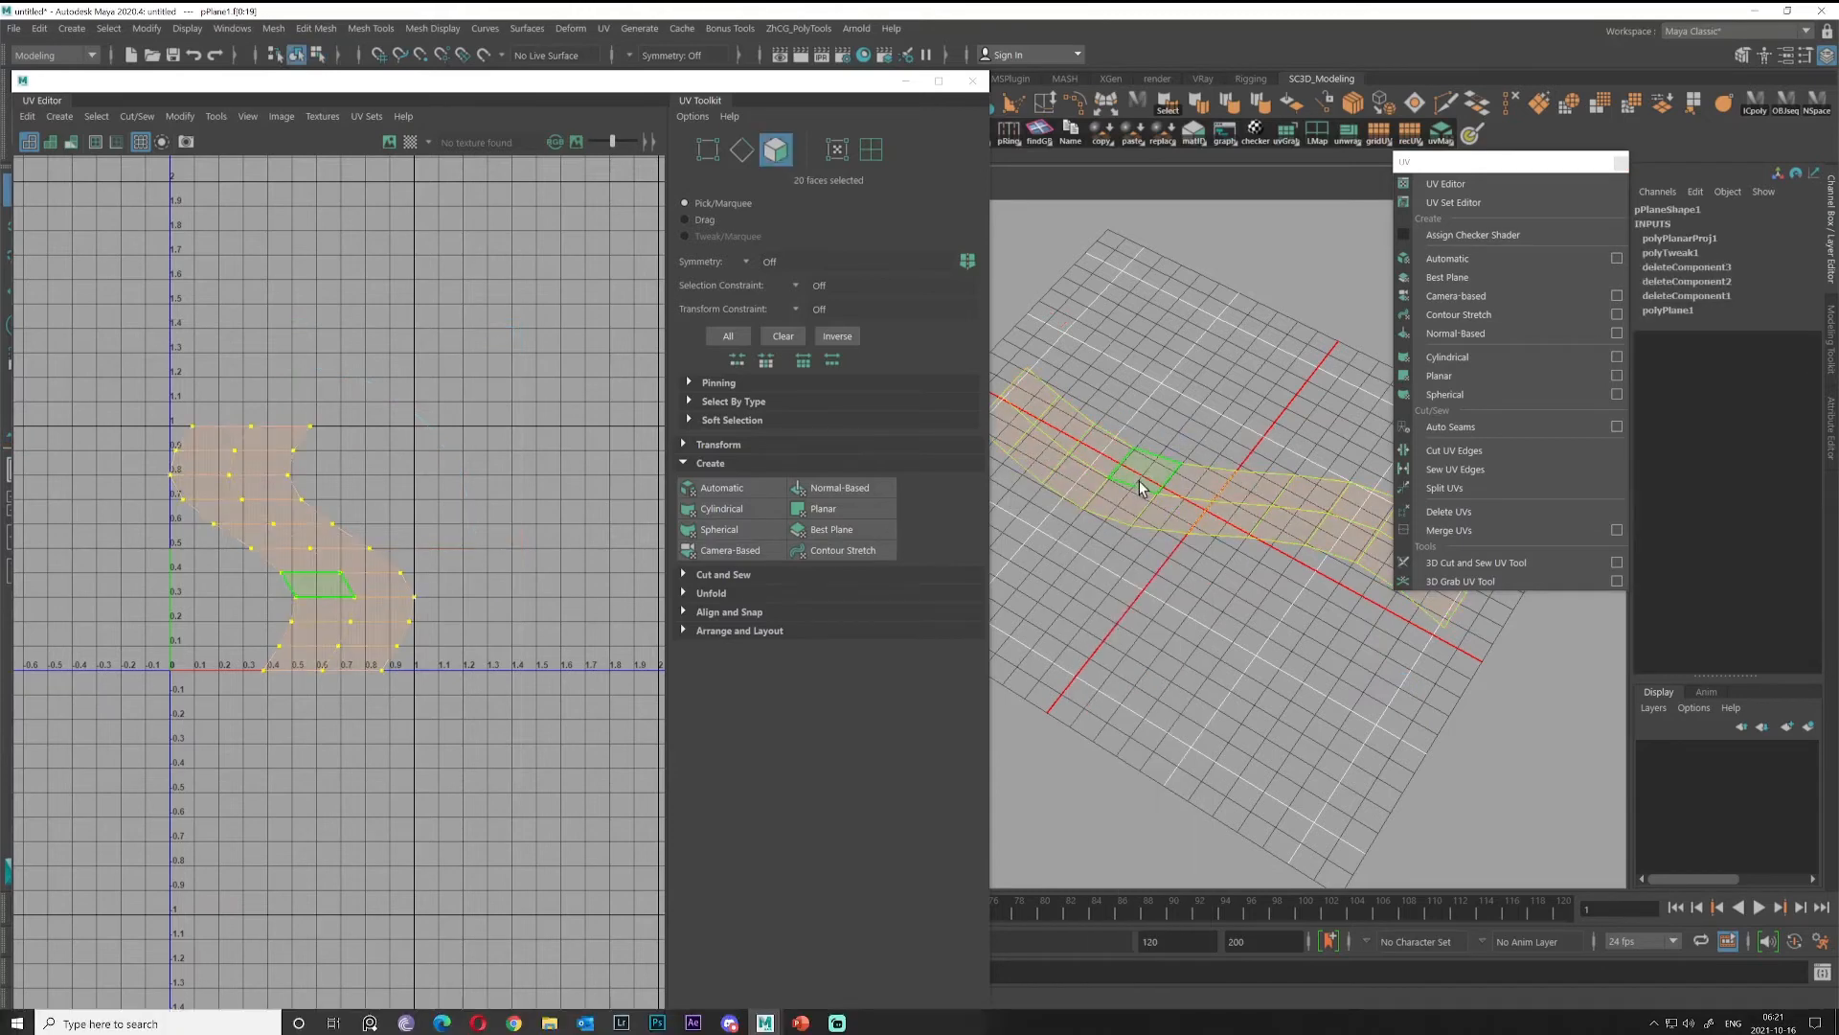
click(837, 551)
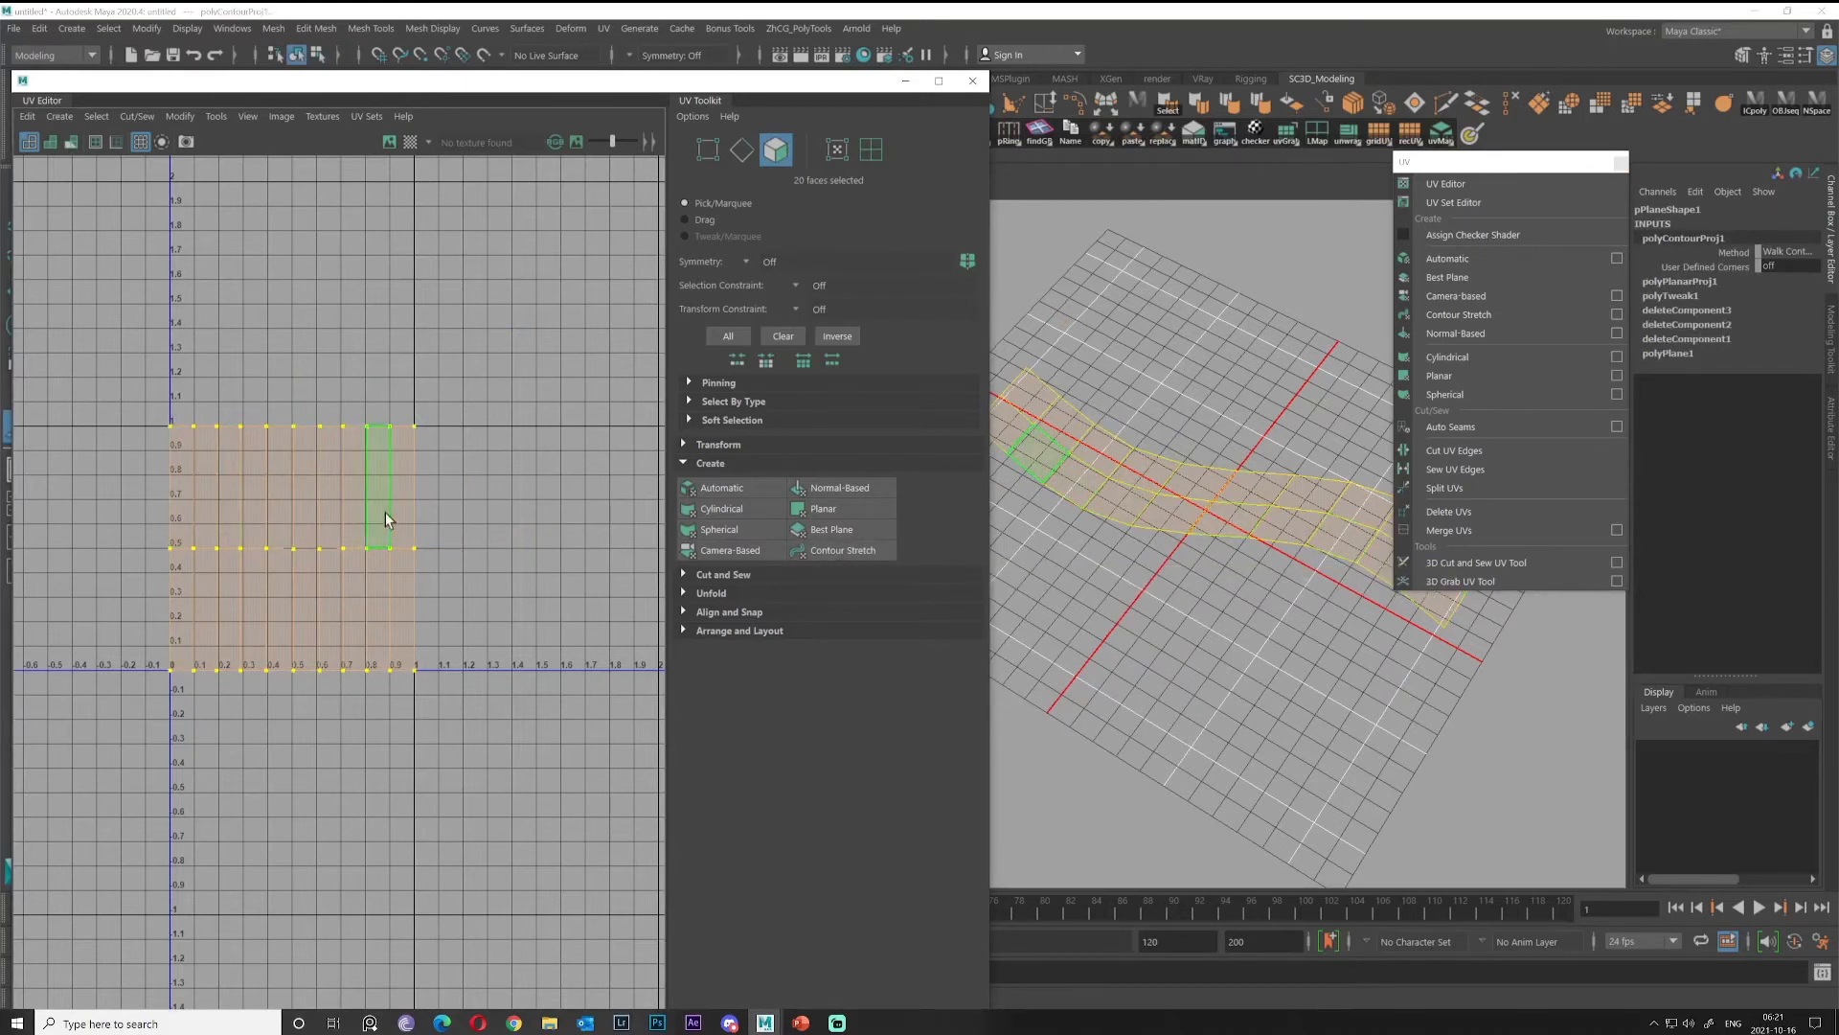
Try unfolding all of the strip's contour-stretched UVs, and undo the unfold.
ctrl+right_drag(352, 508, 450, 423)
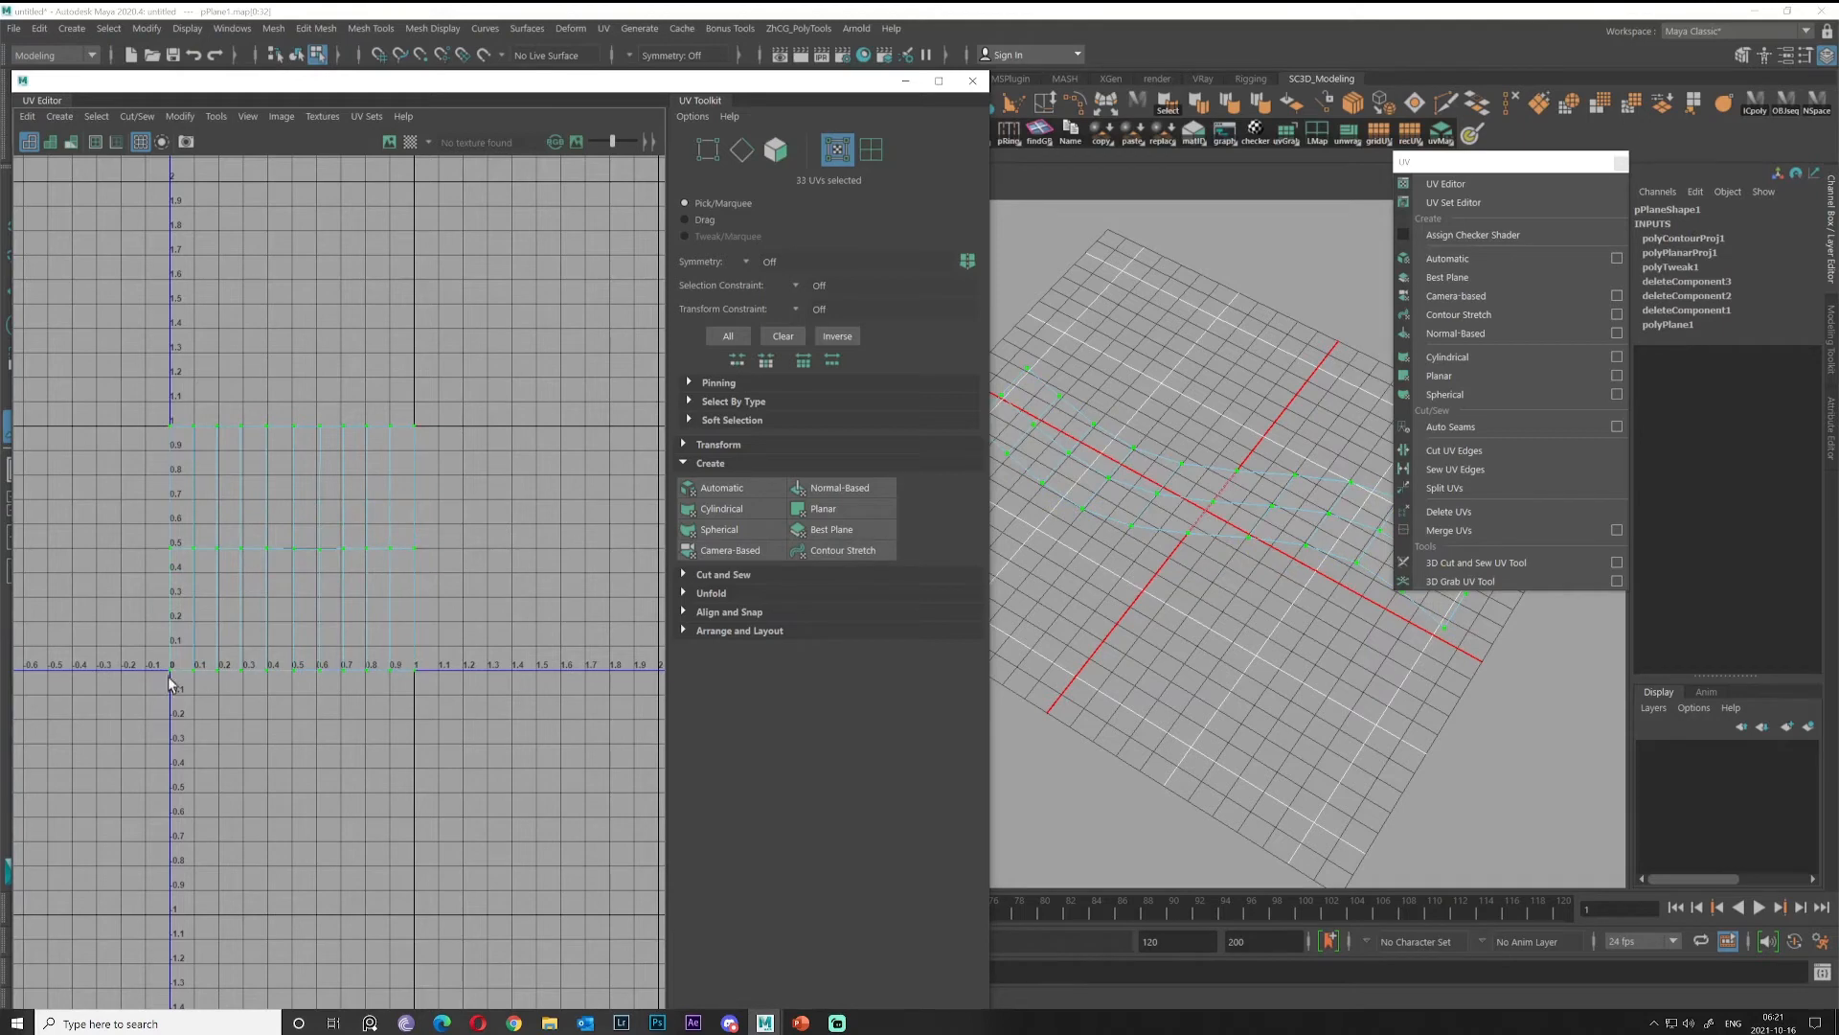
alt+drag(1231, 546, 1181, 543)
shift+right_drag(274, 523, 44, 456)
scroll(278, 472, down, 3)
scroll(288, 469, down, 2)
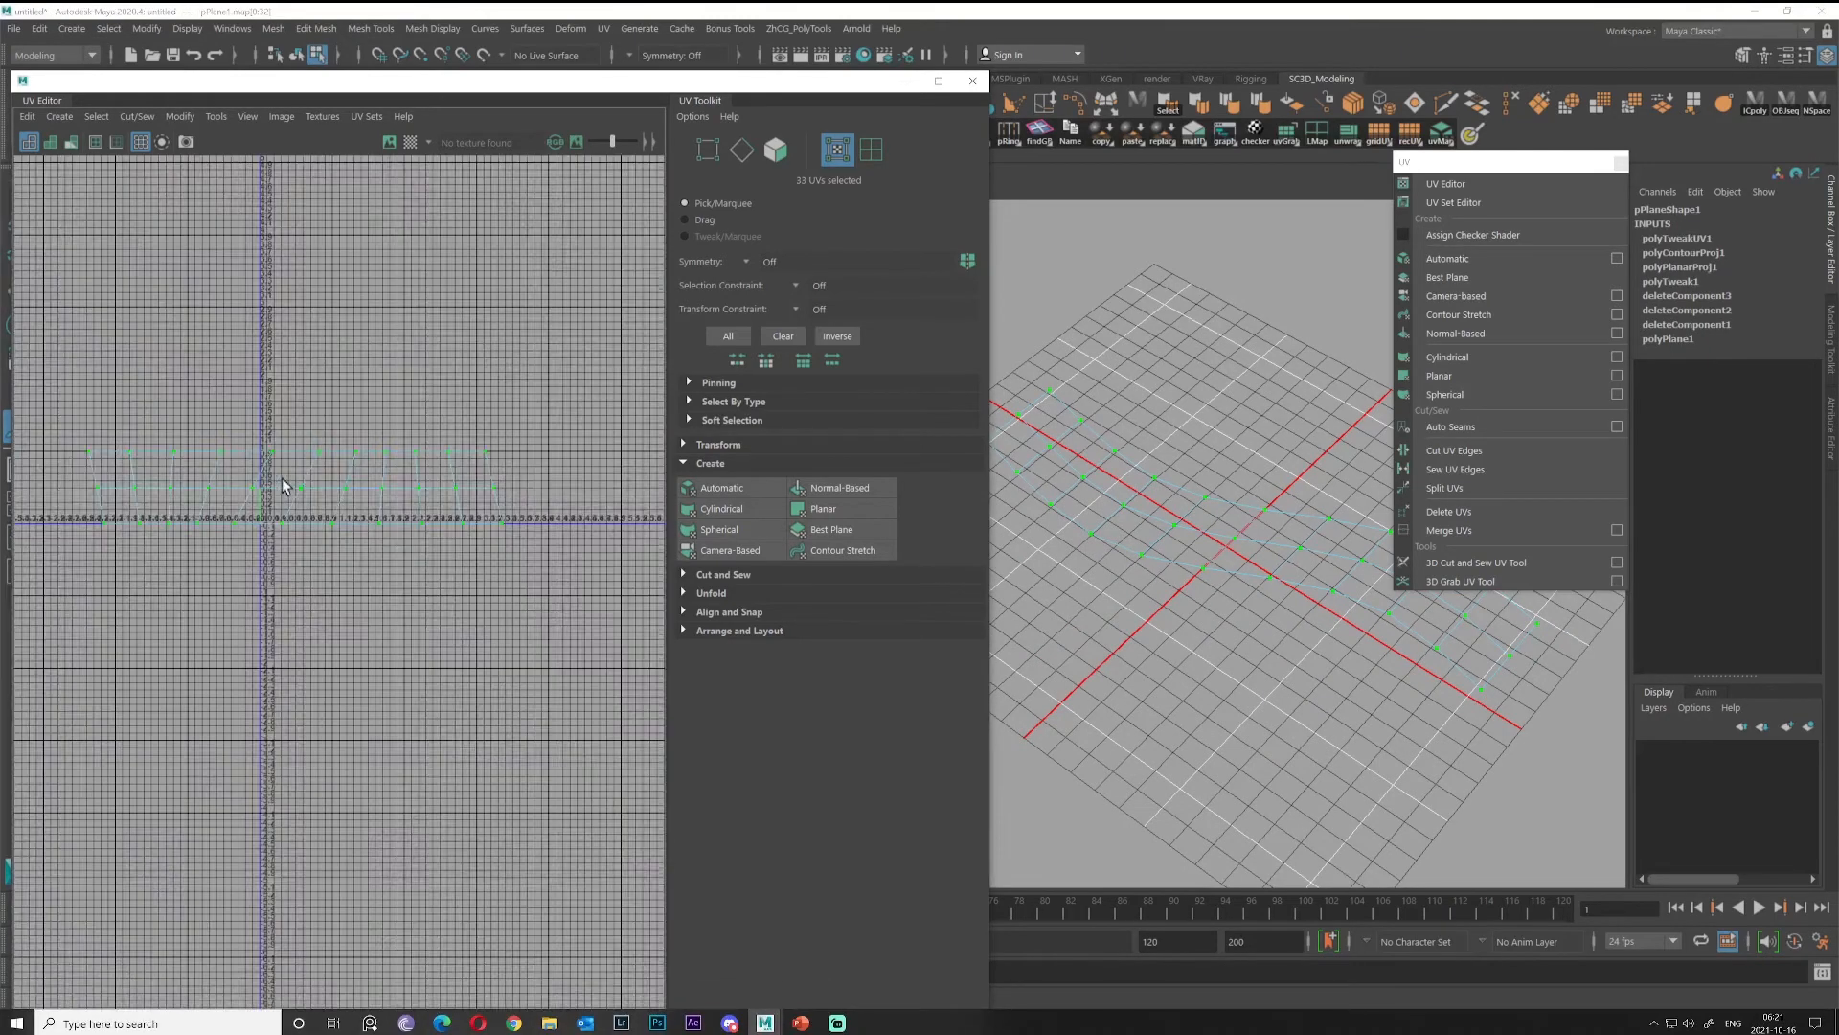
key(ctrl+z)
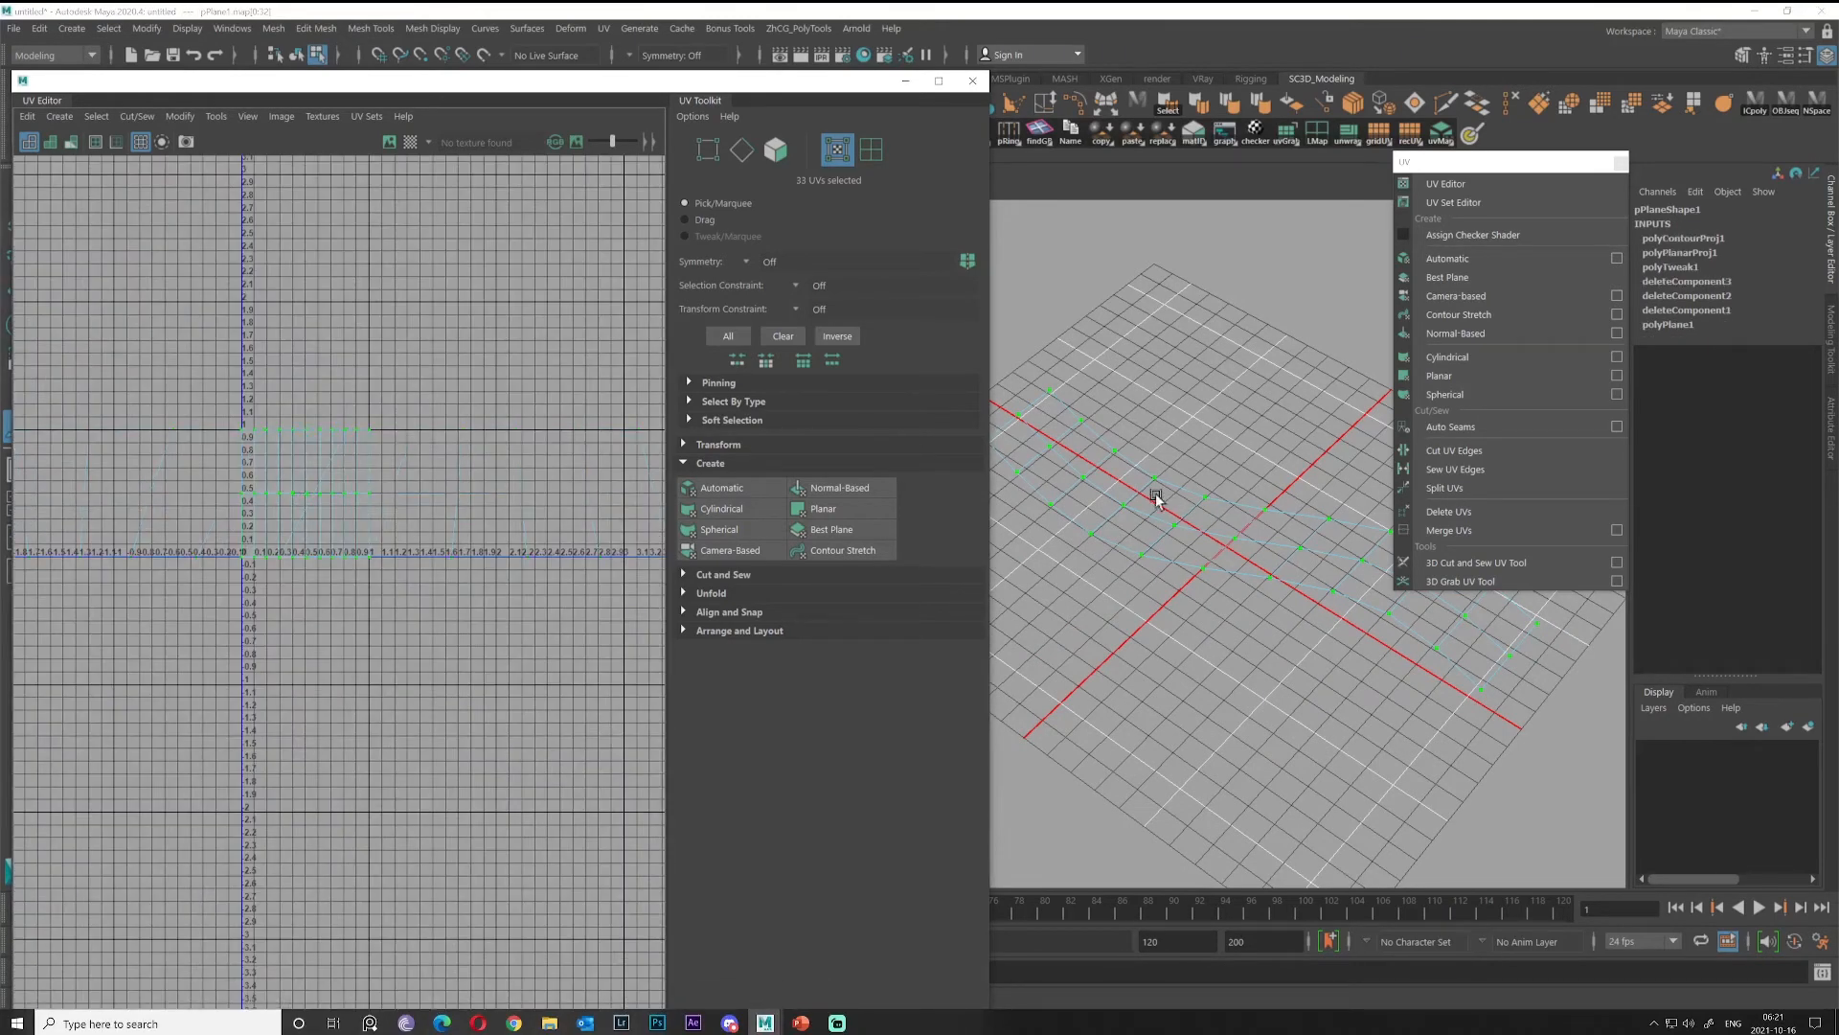
Return to object selection and examine how the strip's curved shape relates to its rectangular UV layout.
right_drag(1156, 498, 1157, 445)
scroll(1200, 548, up, 3)
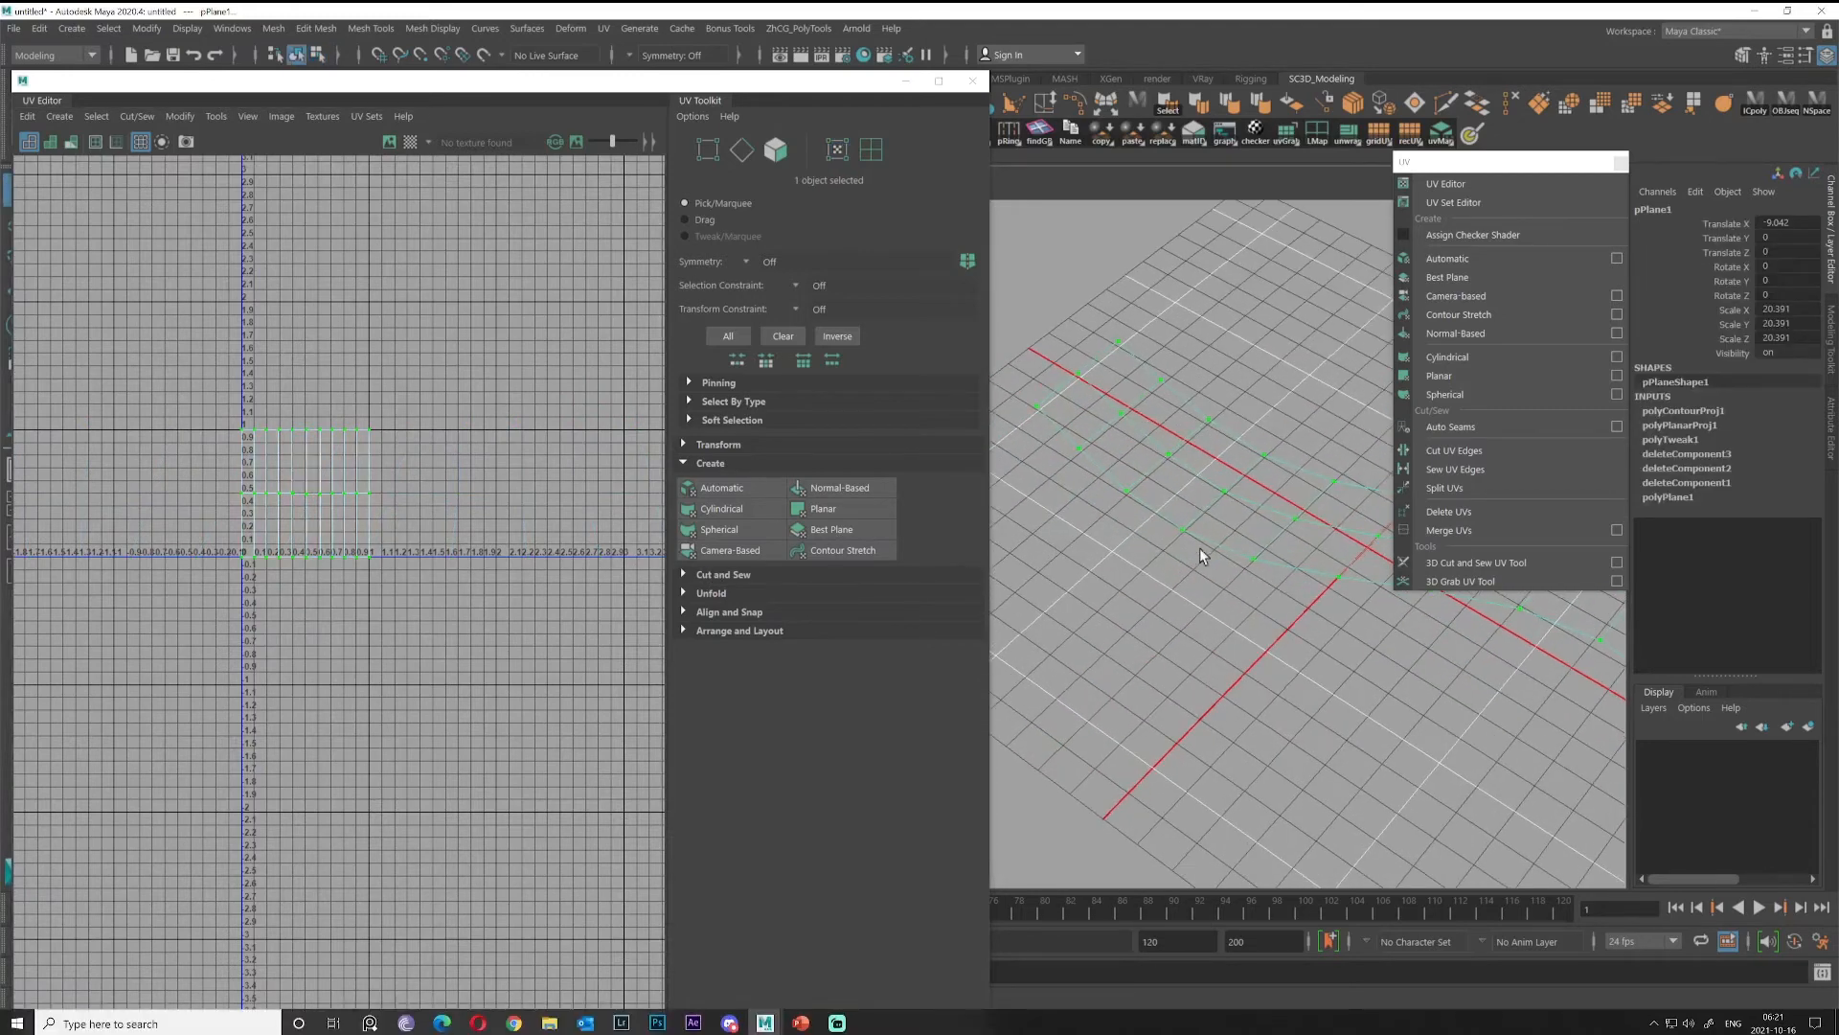
alt+middle_drag(1157, 475, 1158, 520)
click(686, 574)
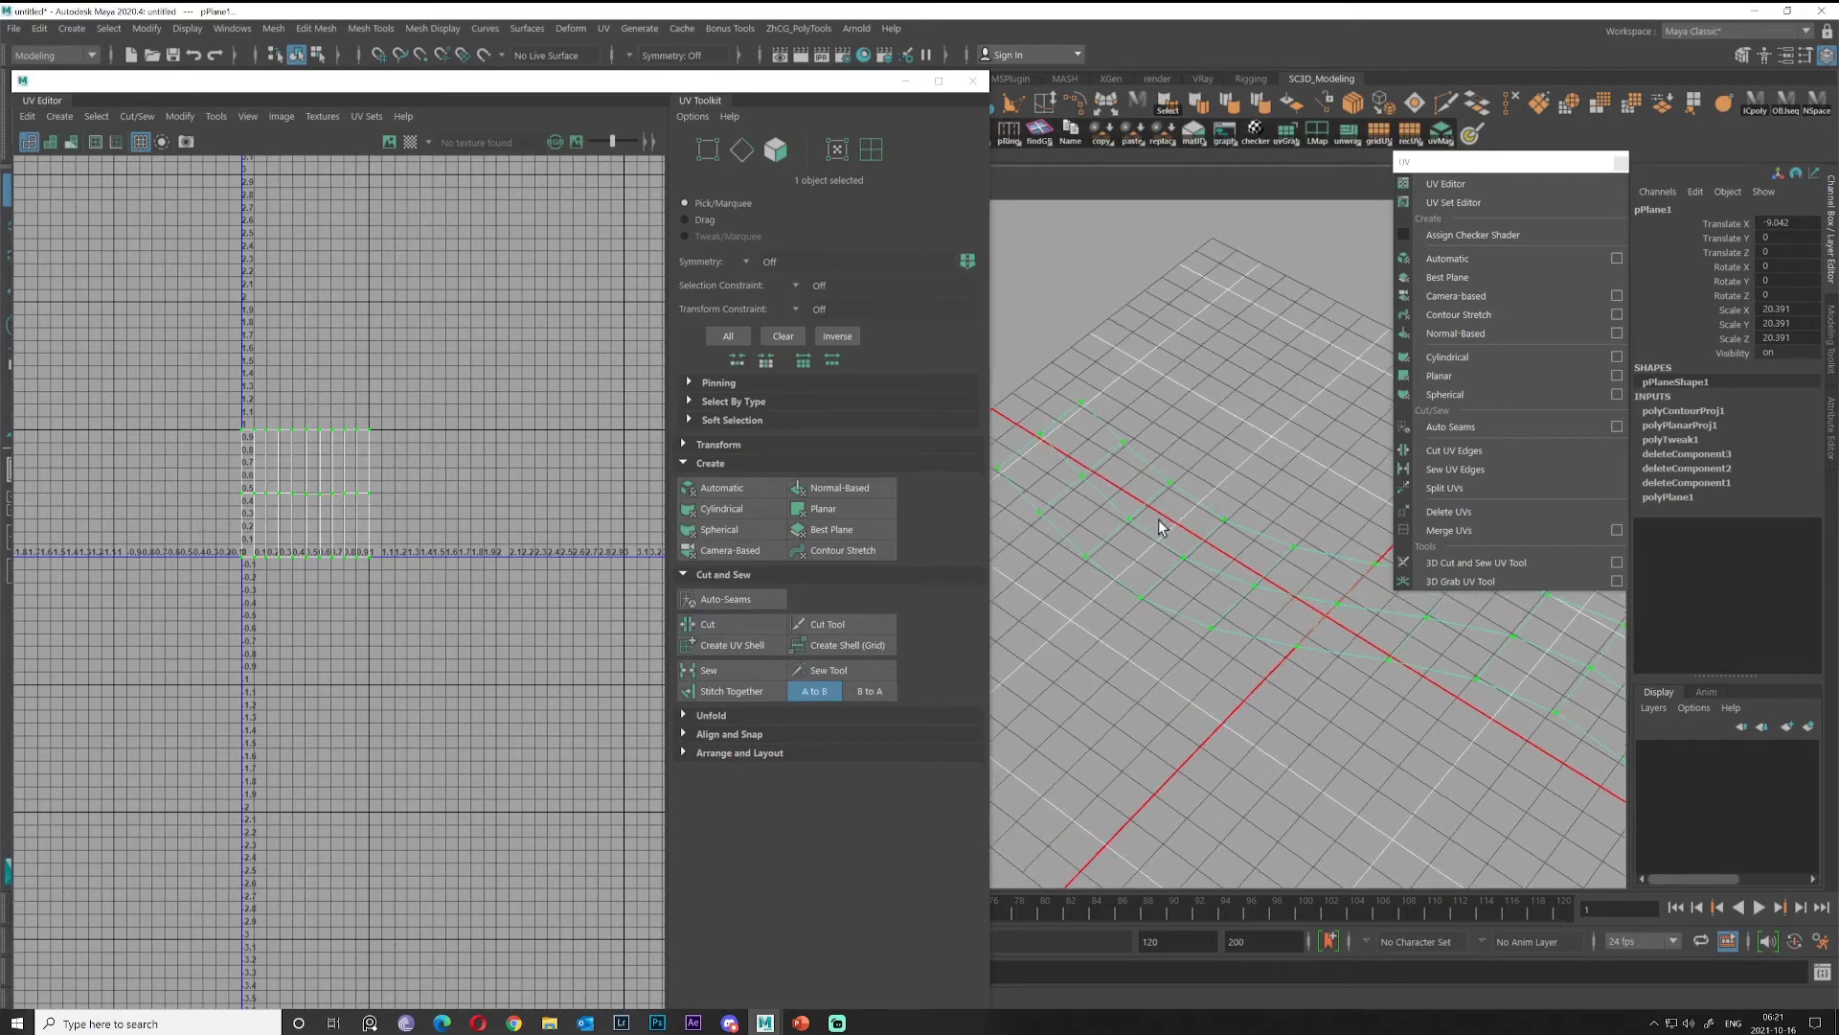
scroll(1158, 519, up, 2)
scroll(1161, 517, down, 1)
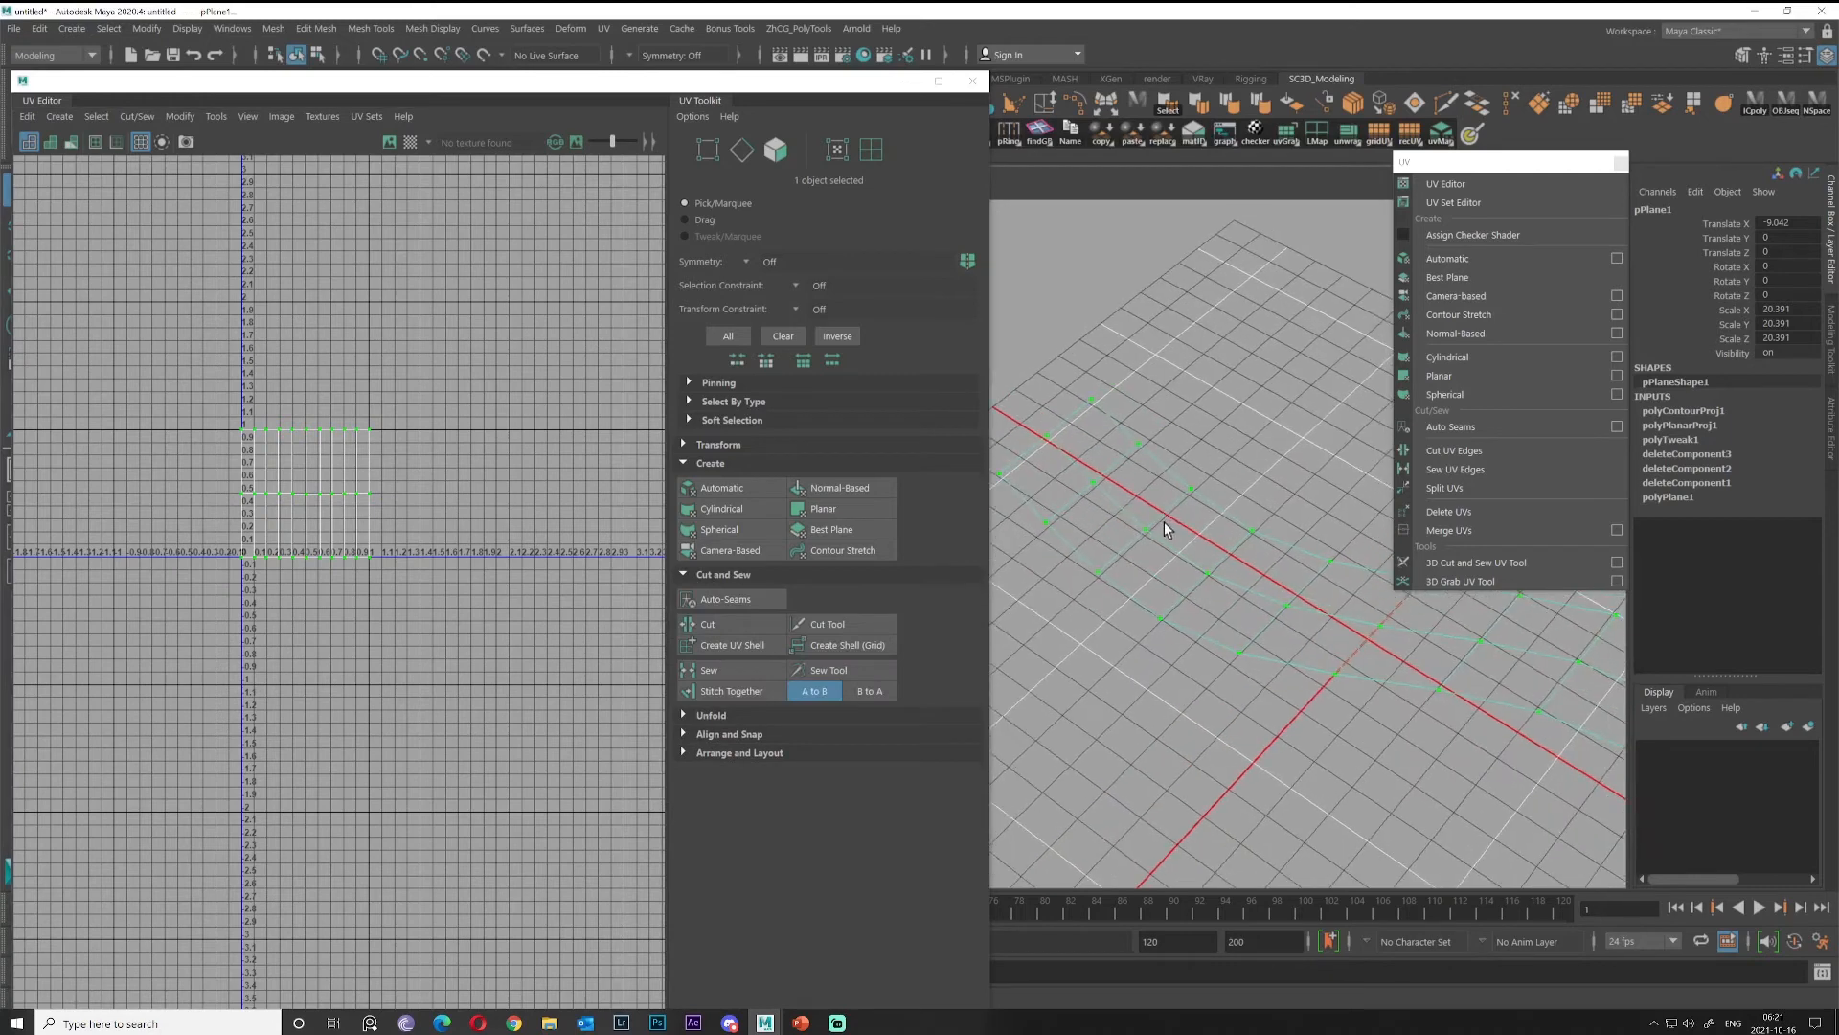
alt+drag(1210, 550, 1140, 527)
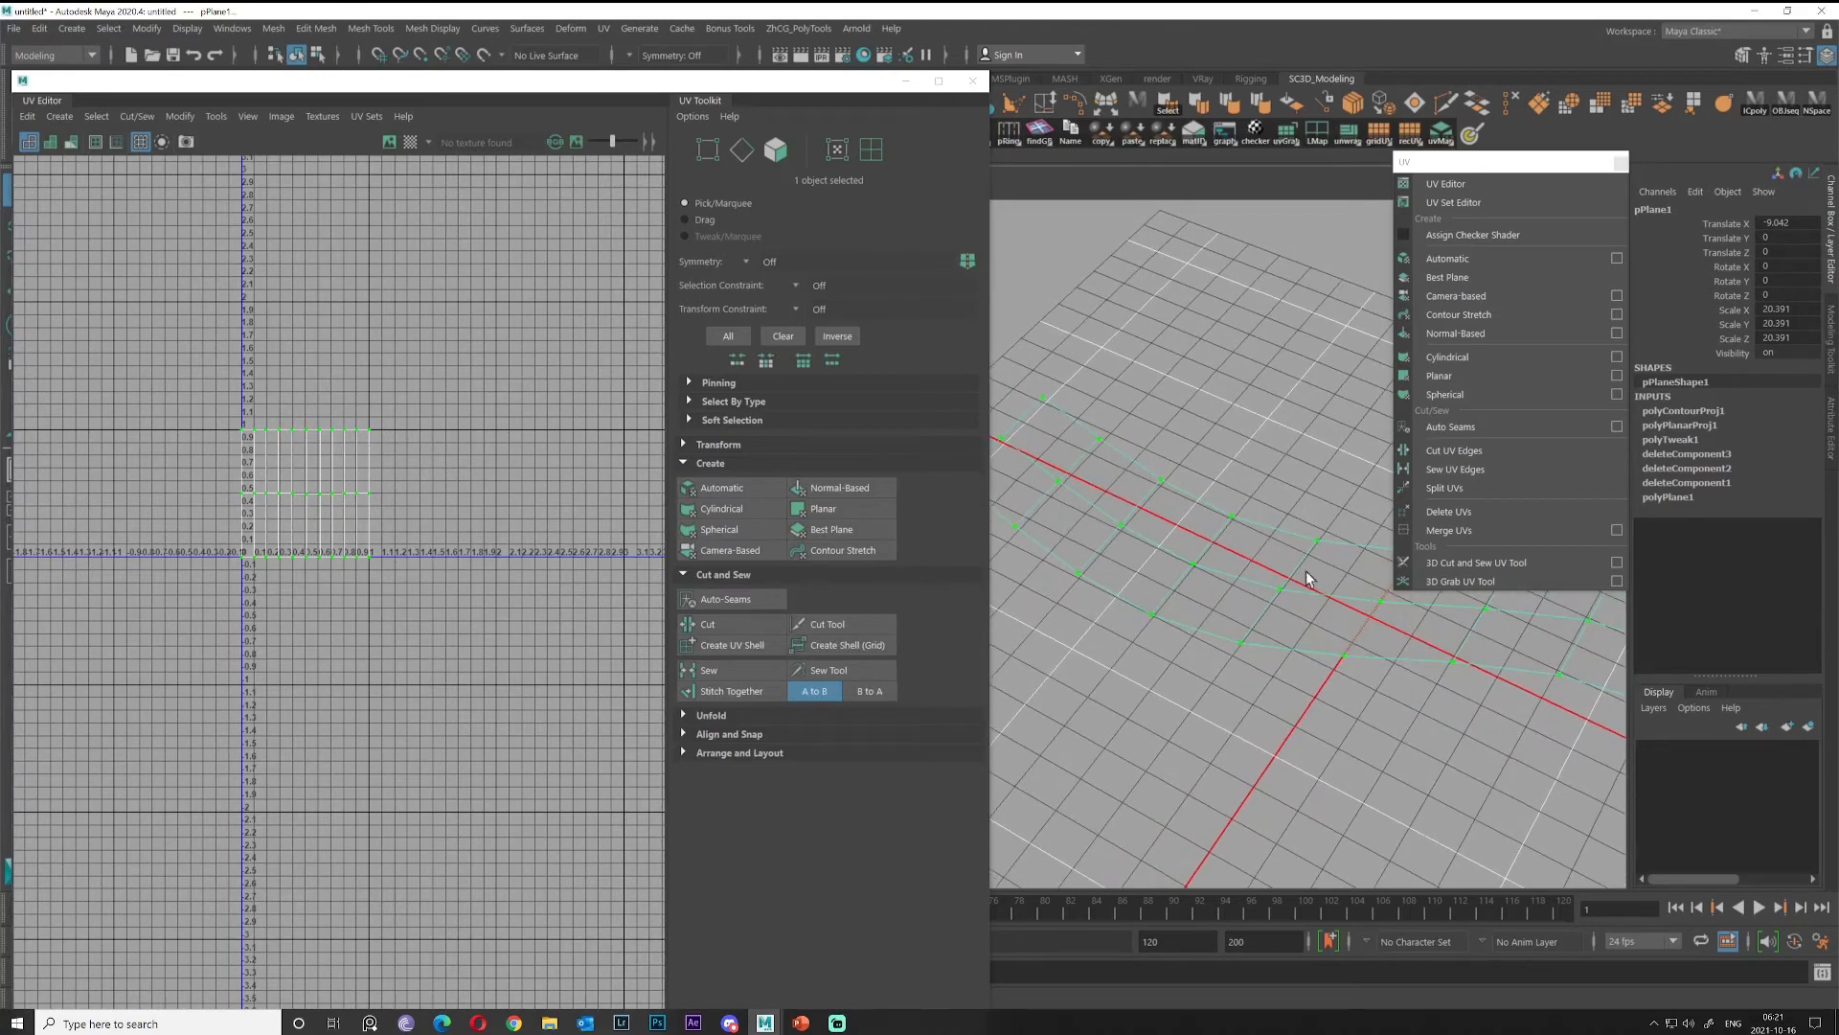
alt+middle_drag(1197, 556, 1222, 581)
alt+middle_drag(1117, 533, 1129, 553)
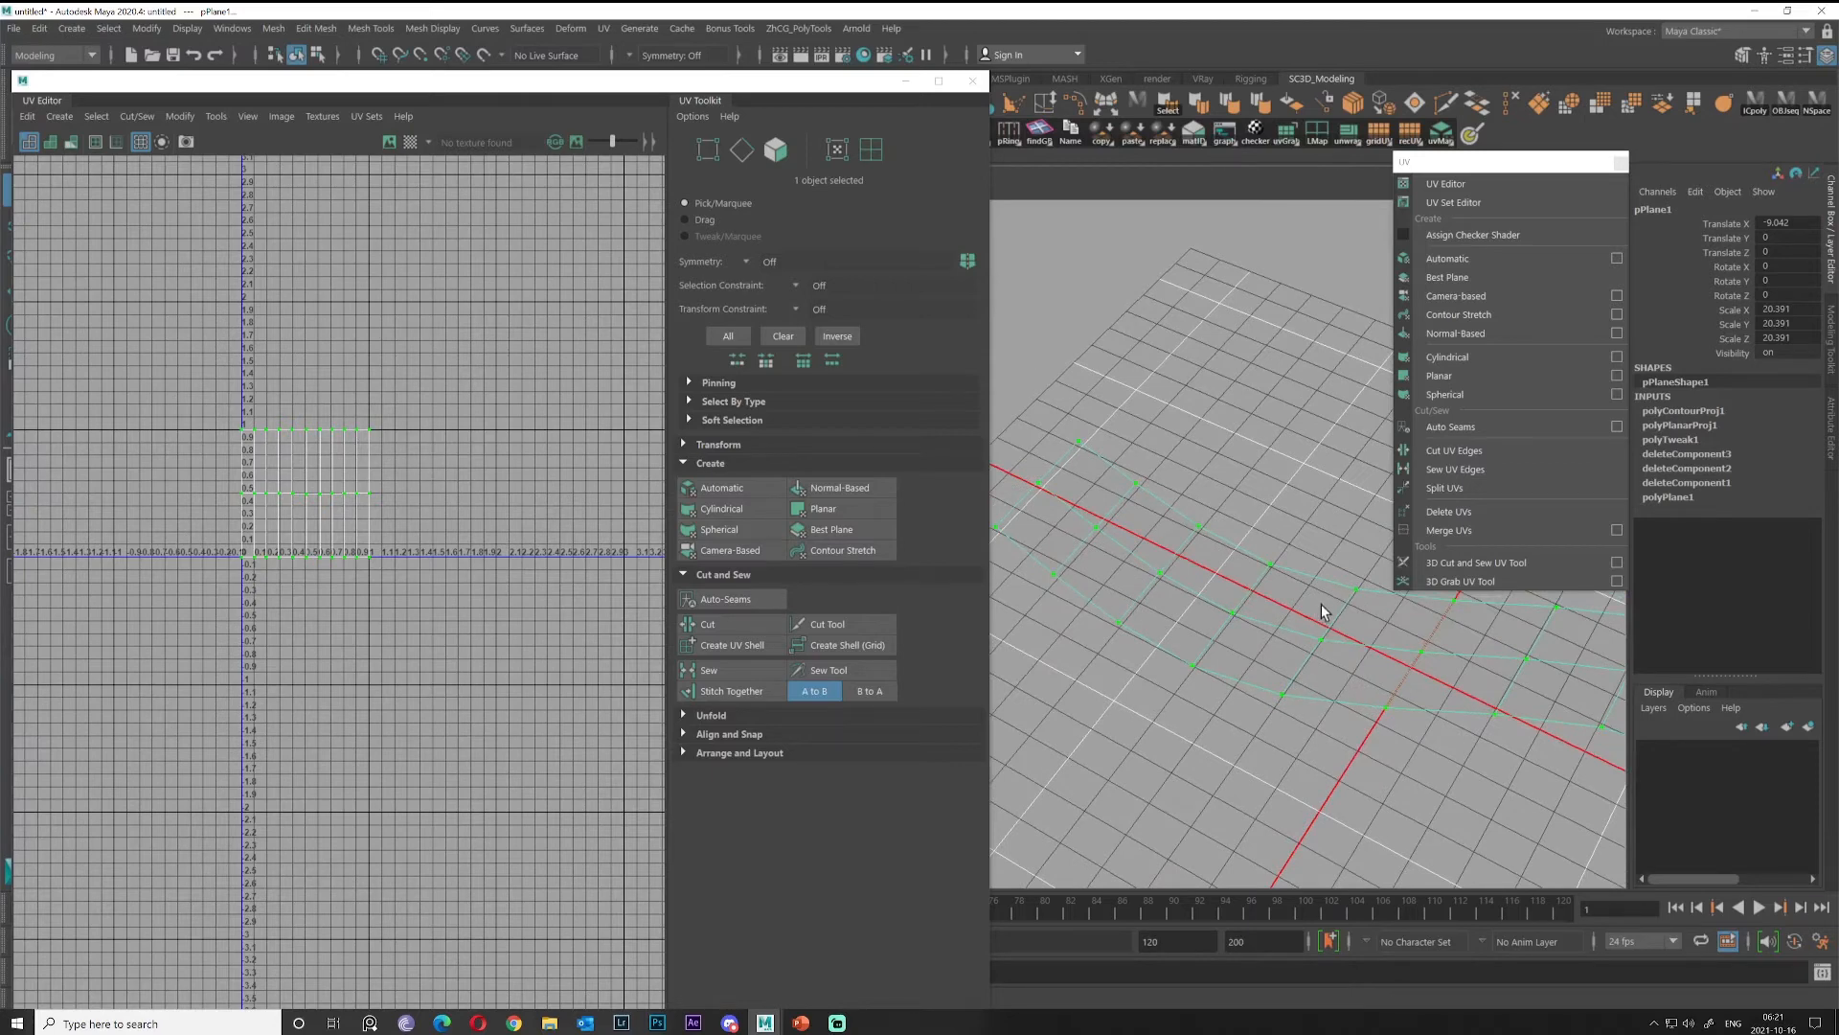
mouse_move(1320, 603)
alt+mouse_down()
mouse_move(1359, 617)
mouse_move(1290, 603)
alt+mouse_up()
Delete the curved strip from the scene.
right_drag(1197, 579, 1193, 627)
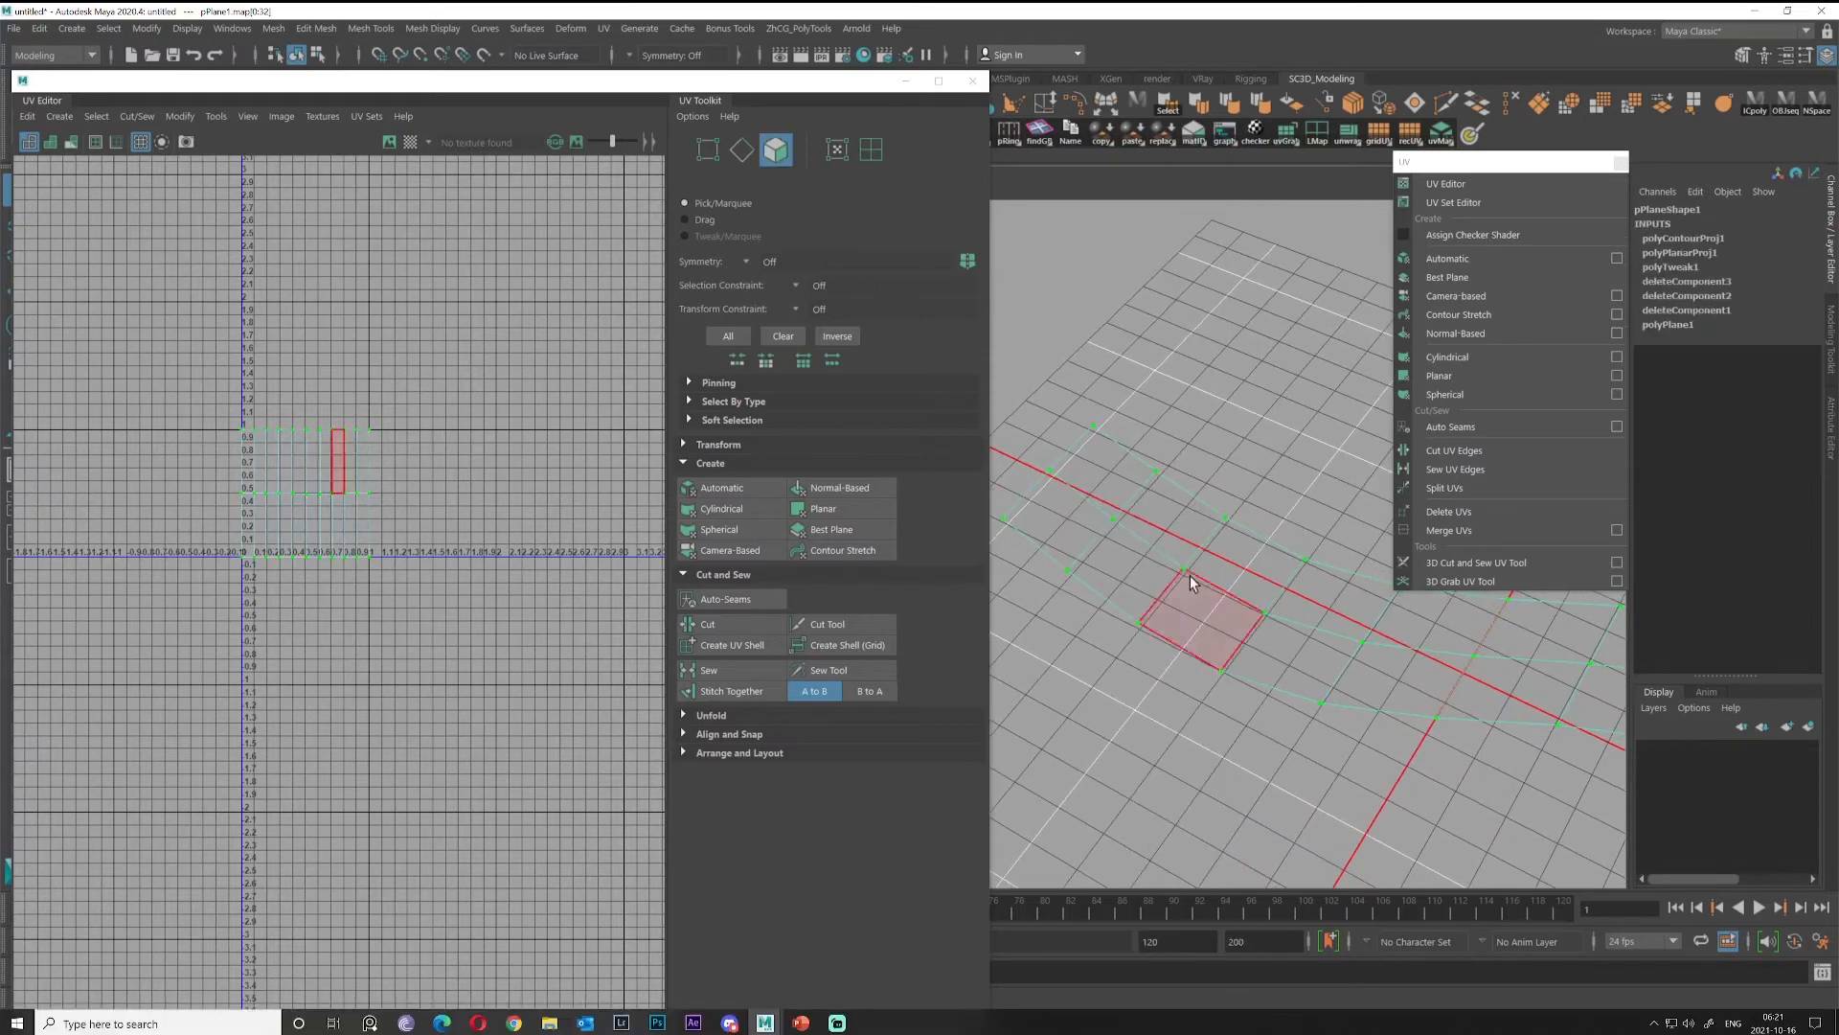
right_drag(1066, 424, 1069, 481)
key(Delete)
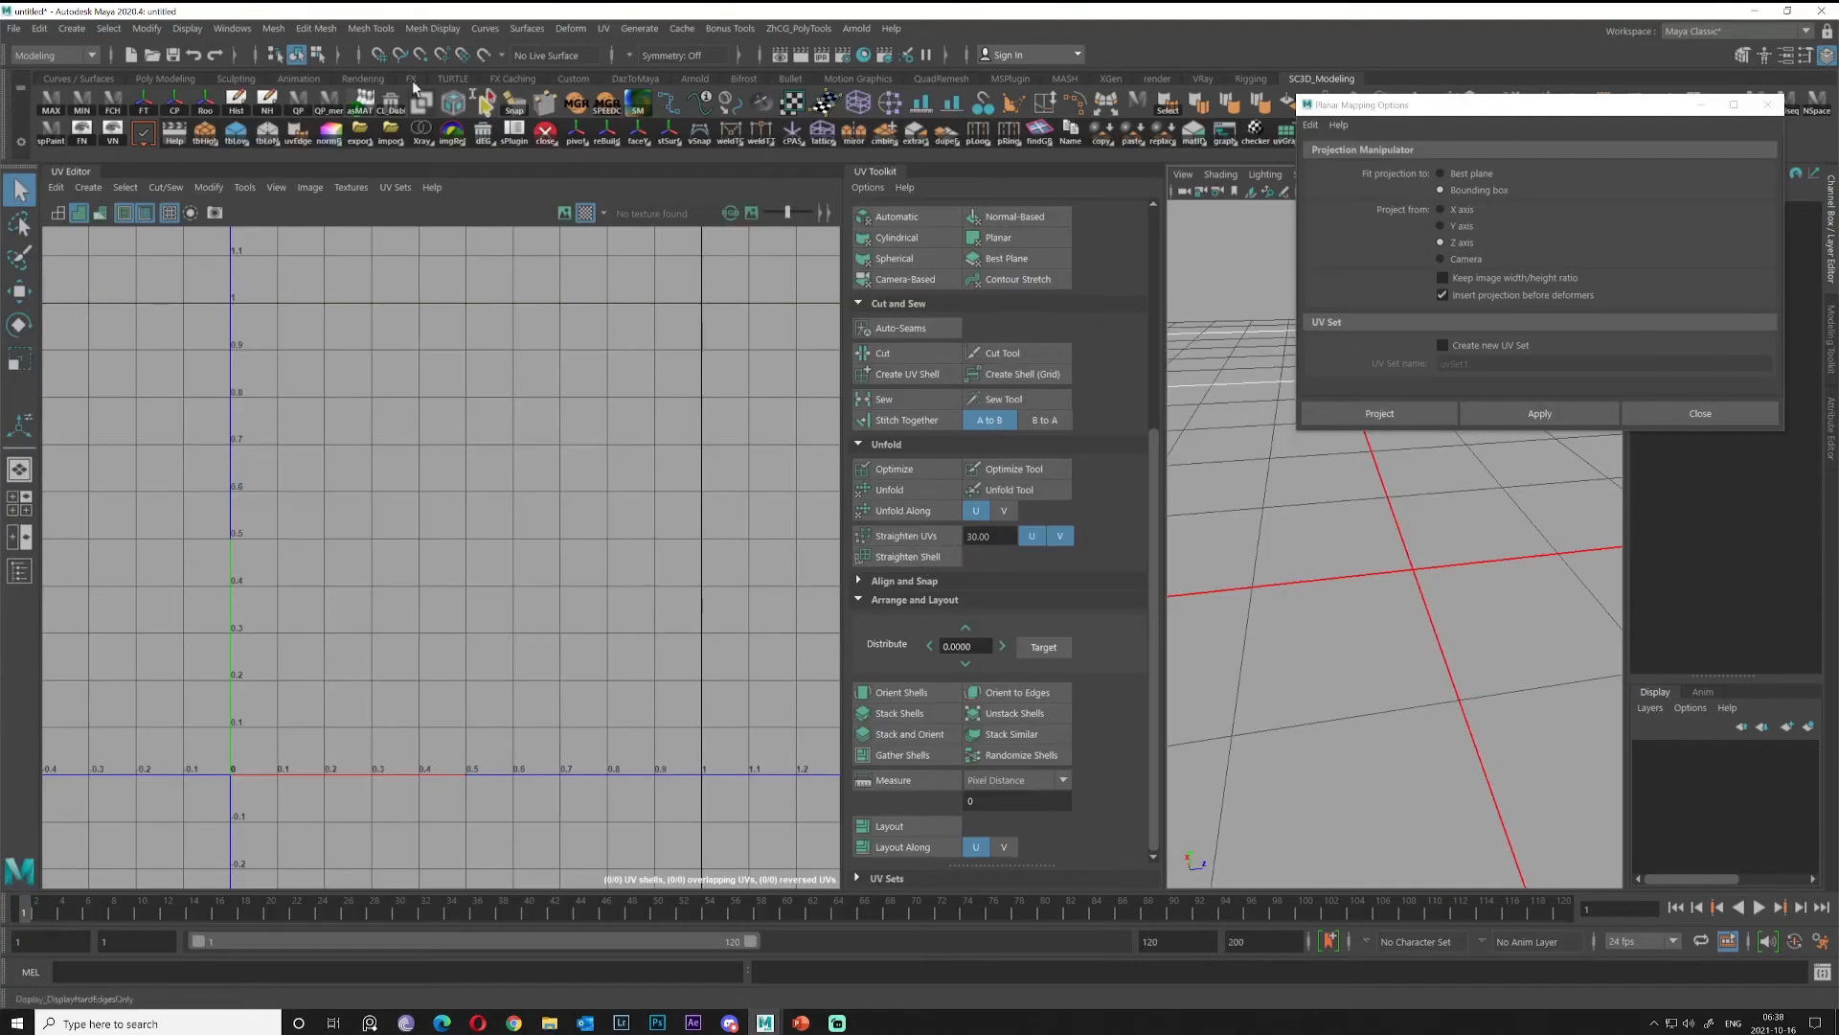
Create a polygon helix at the grid's center and close the Planar Mapping Options.
click(72, 28)
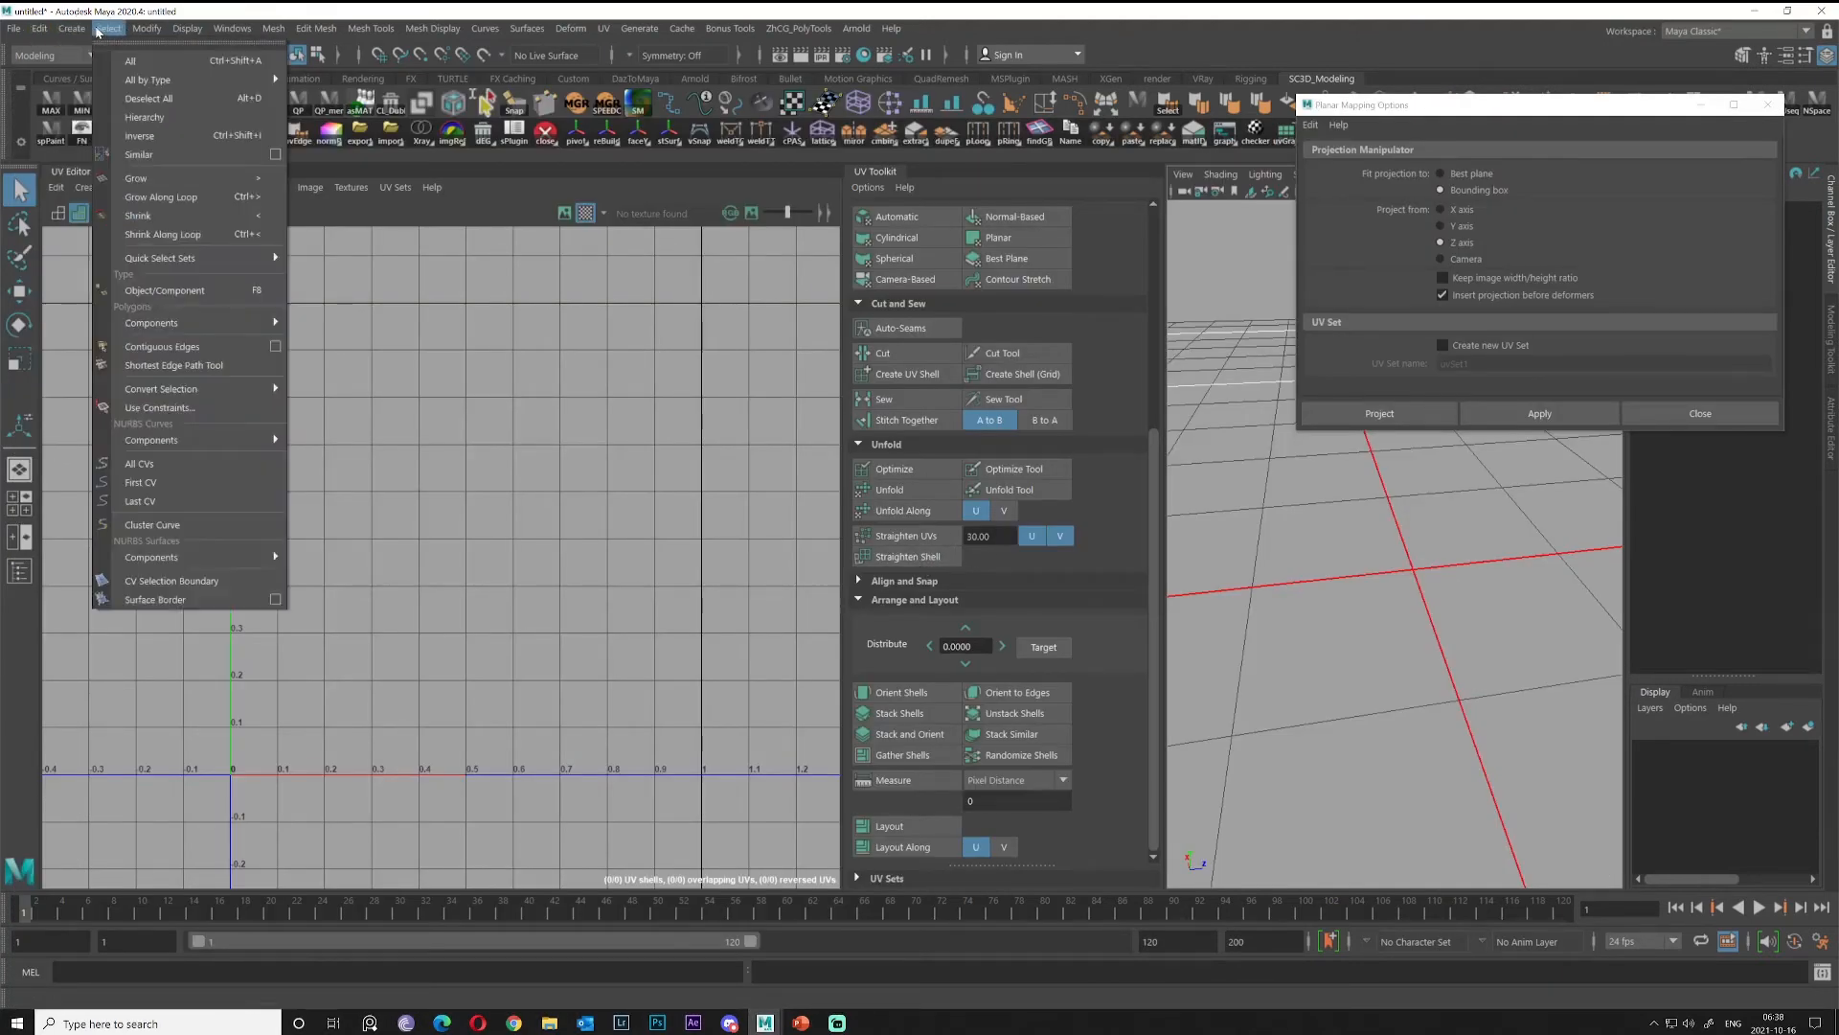
mouse_move(125, 93)
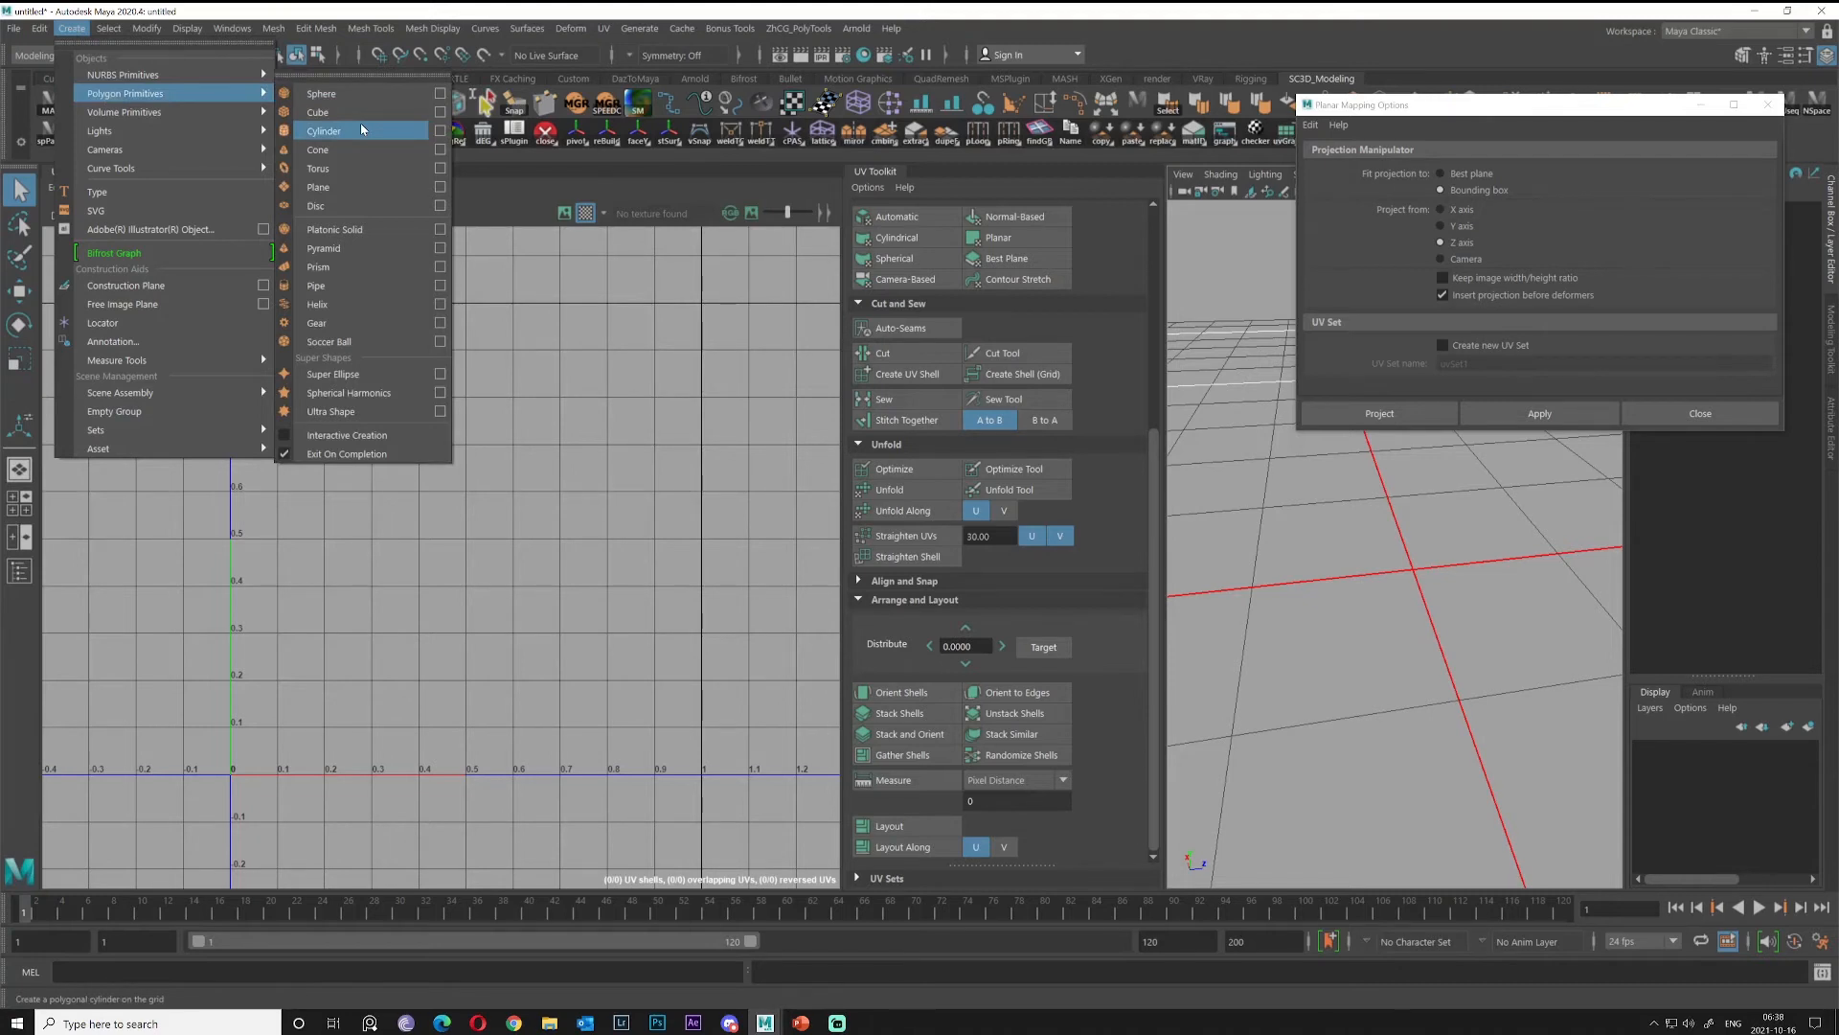
click(345, 308)
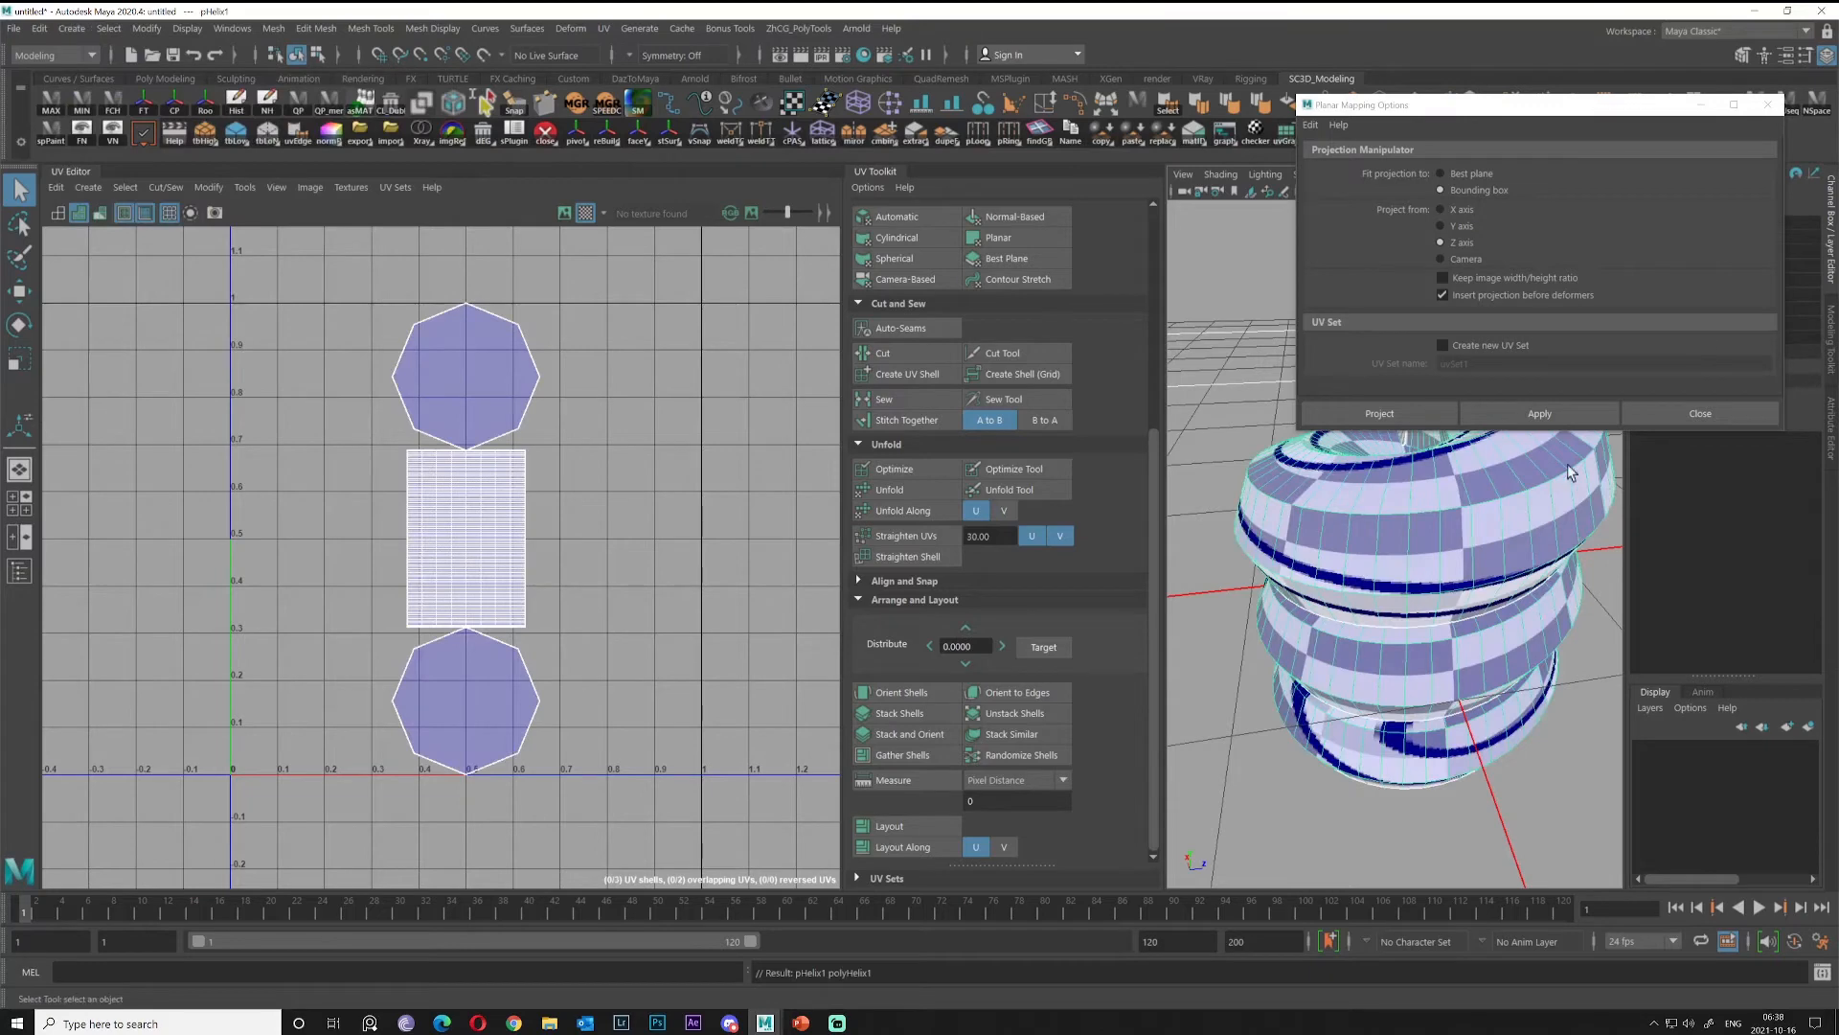
click(1700, 413)
alt+drag(1431, 468, 1513, 431)
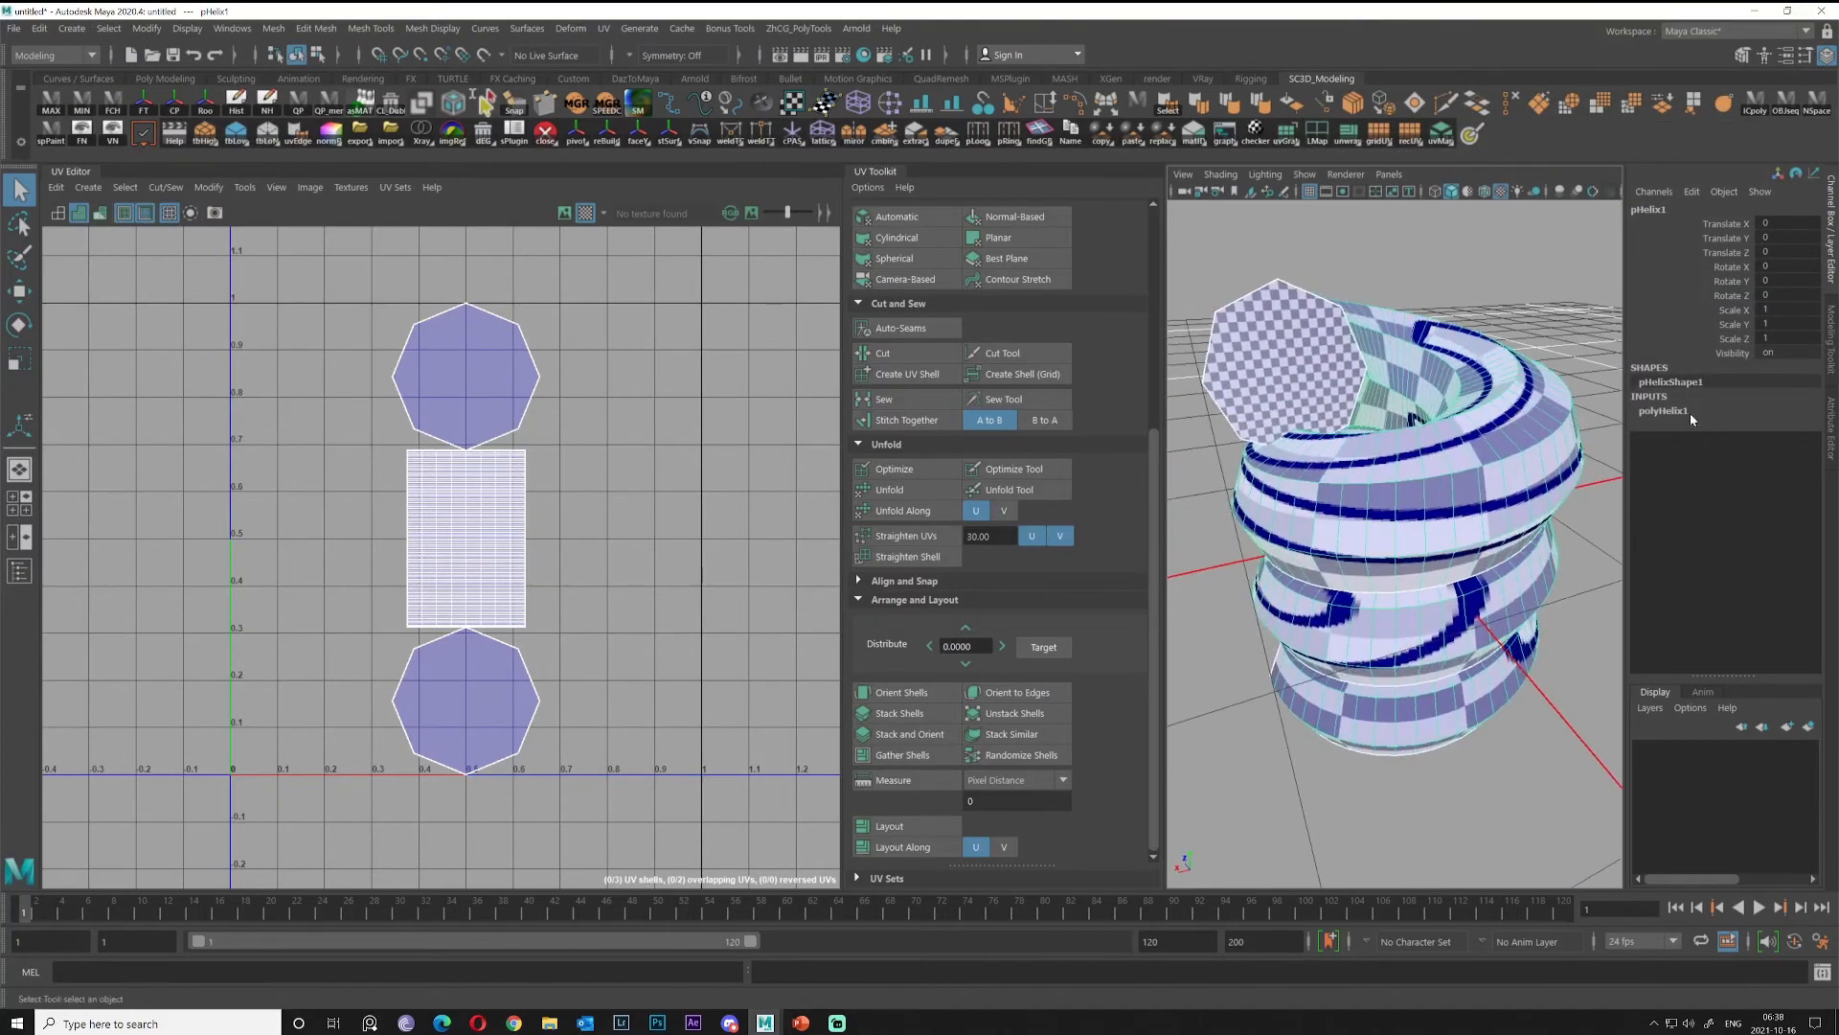
Set the helix's Height to 3.5 to spread its coils apart.
click(1678, 413)
click(1735, 440)
middle_drag(1389, 458, 1400, 451)
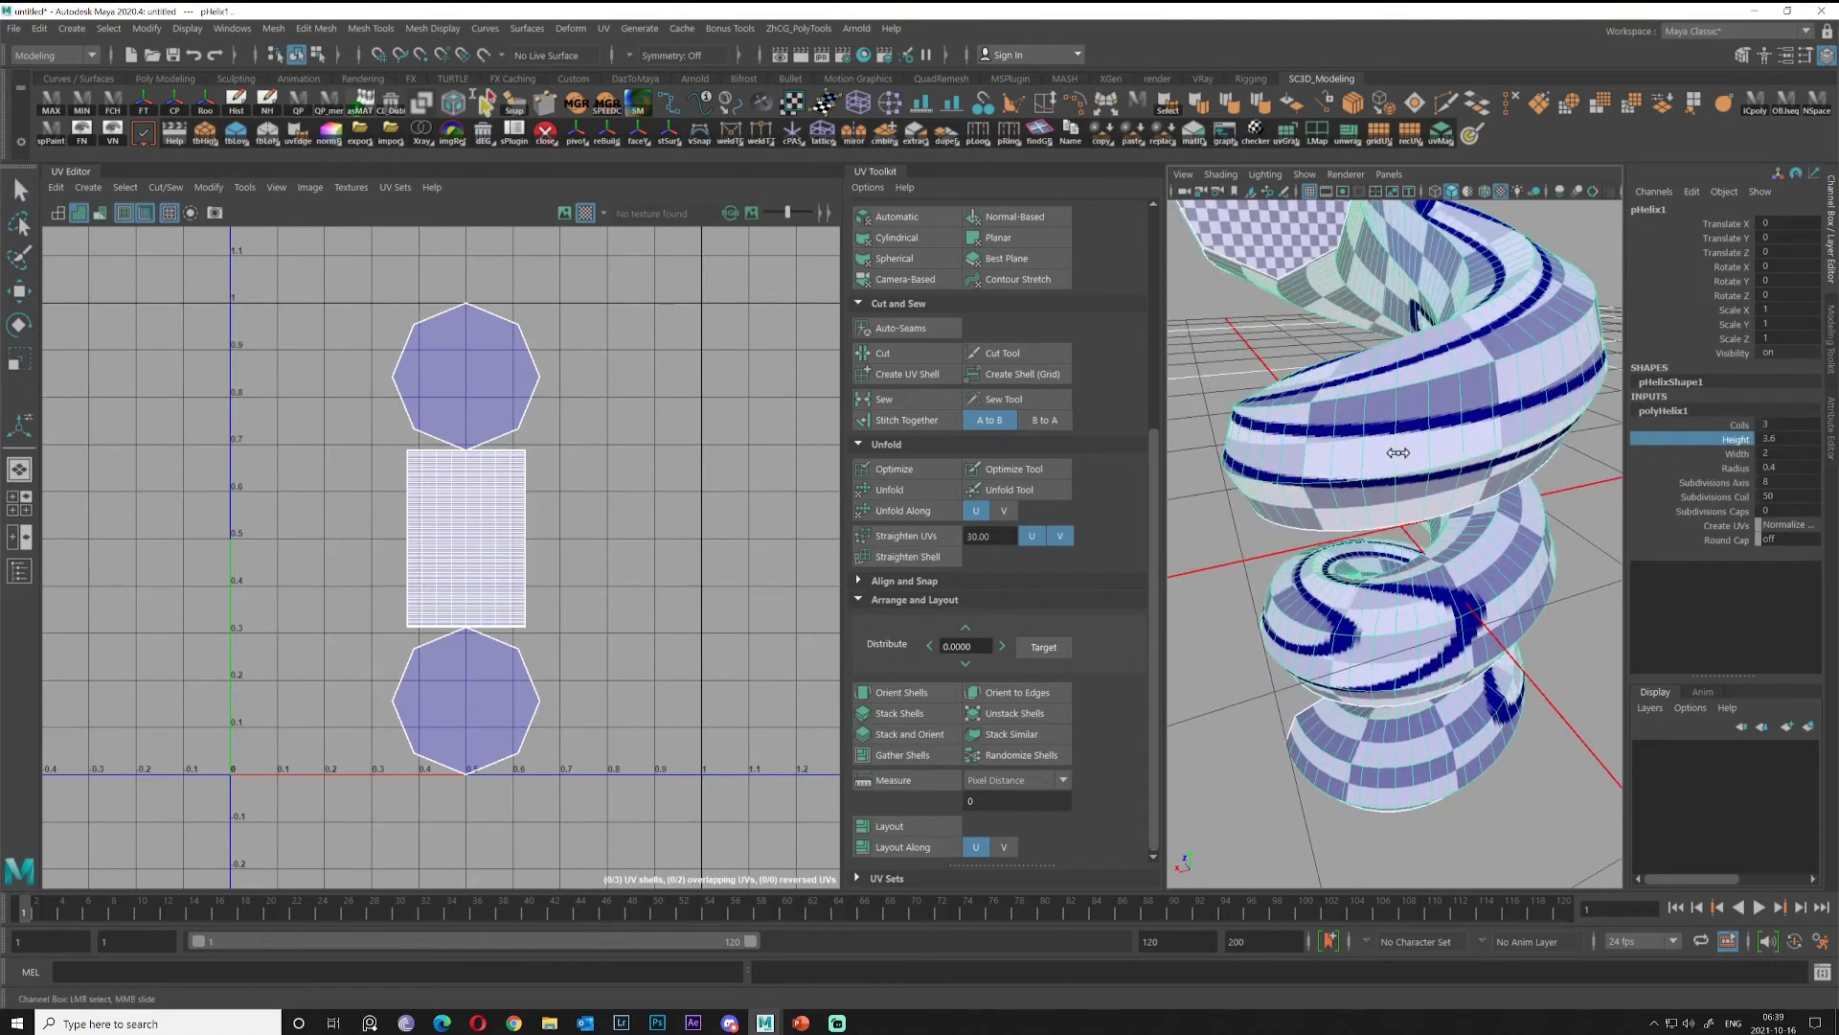
alt+right_drag(1400, 452, 1361, 469)
alt+drag(1413, 469, 1370, 479)
alt+right_drag(1370, 479, 1437, 493)
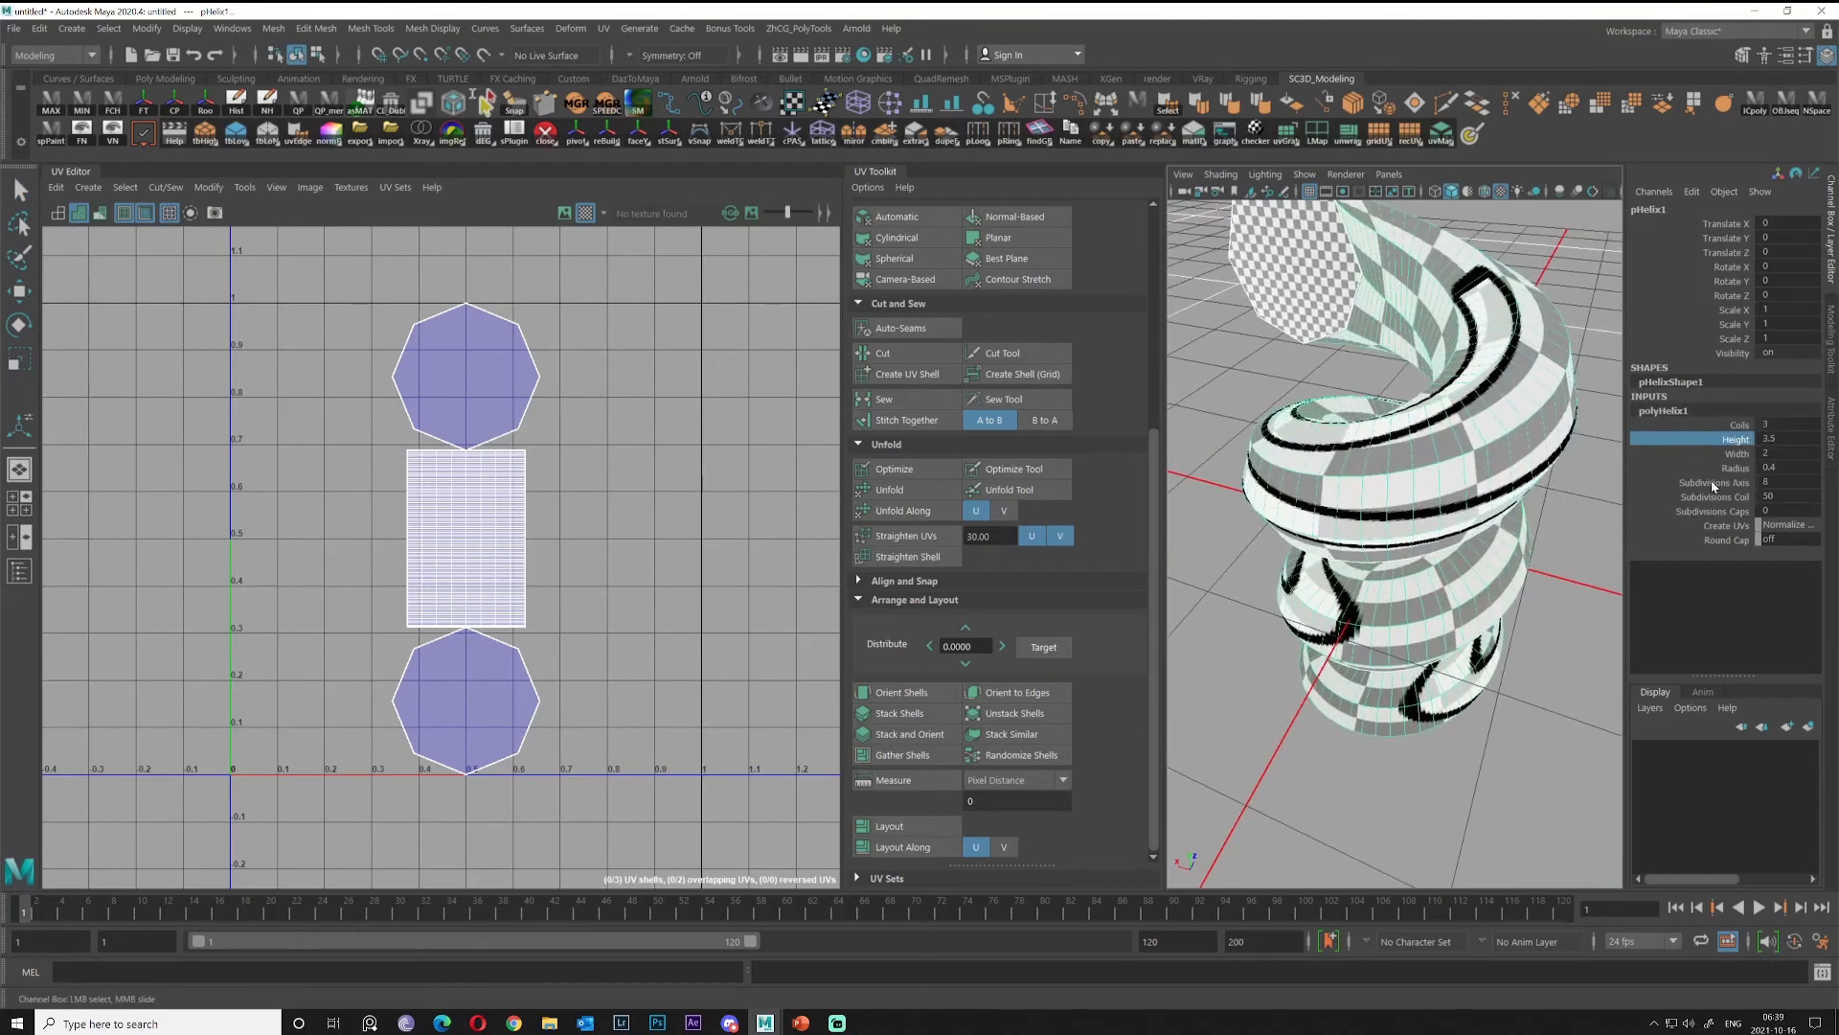
alt+drag(1501, 492, 1426, 509)
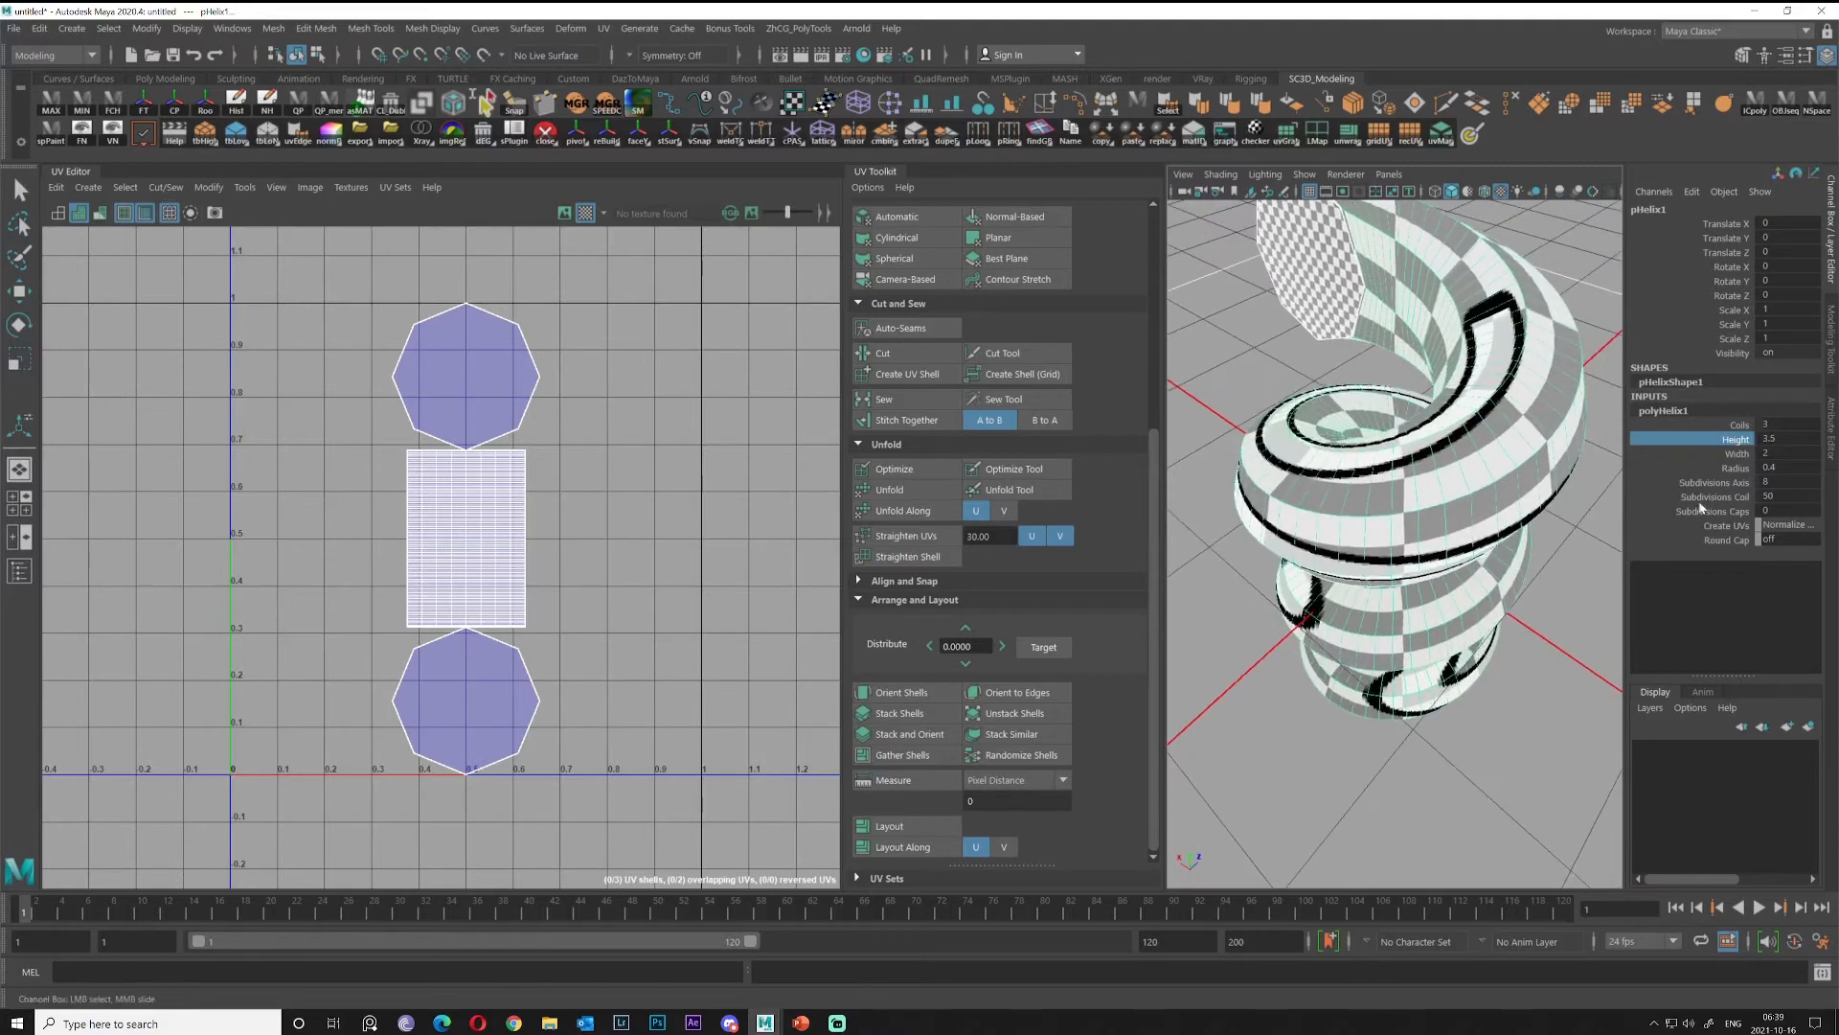
Set the helix's Subdivisions Coil to 14.
click(1715, 497)
middle_drag(1460, 486, 1195, 487)
alt+drag(1402, 505, 1389, 518)
alt+drag(1395, 526, 1482, 436)
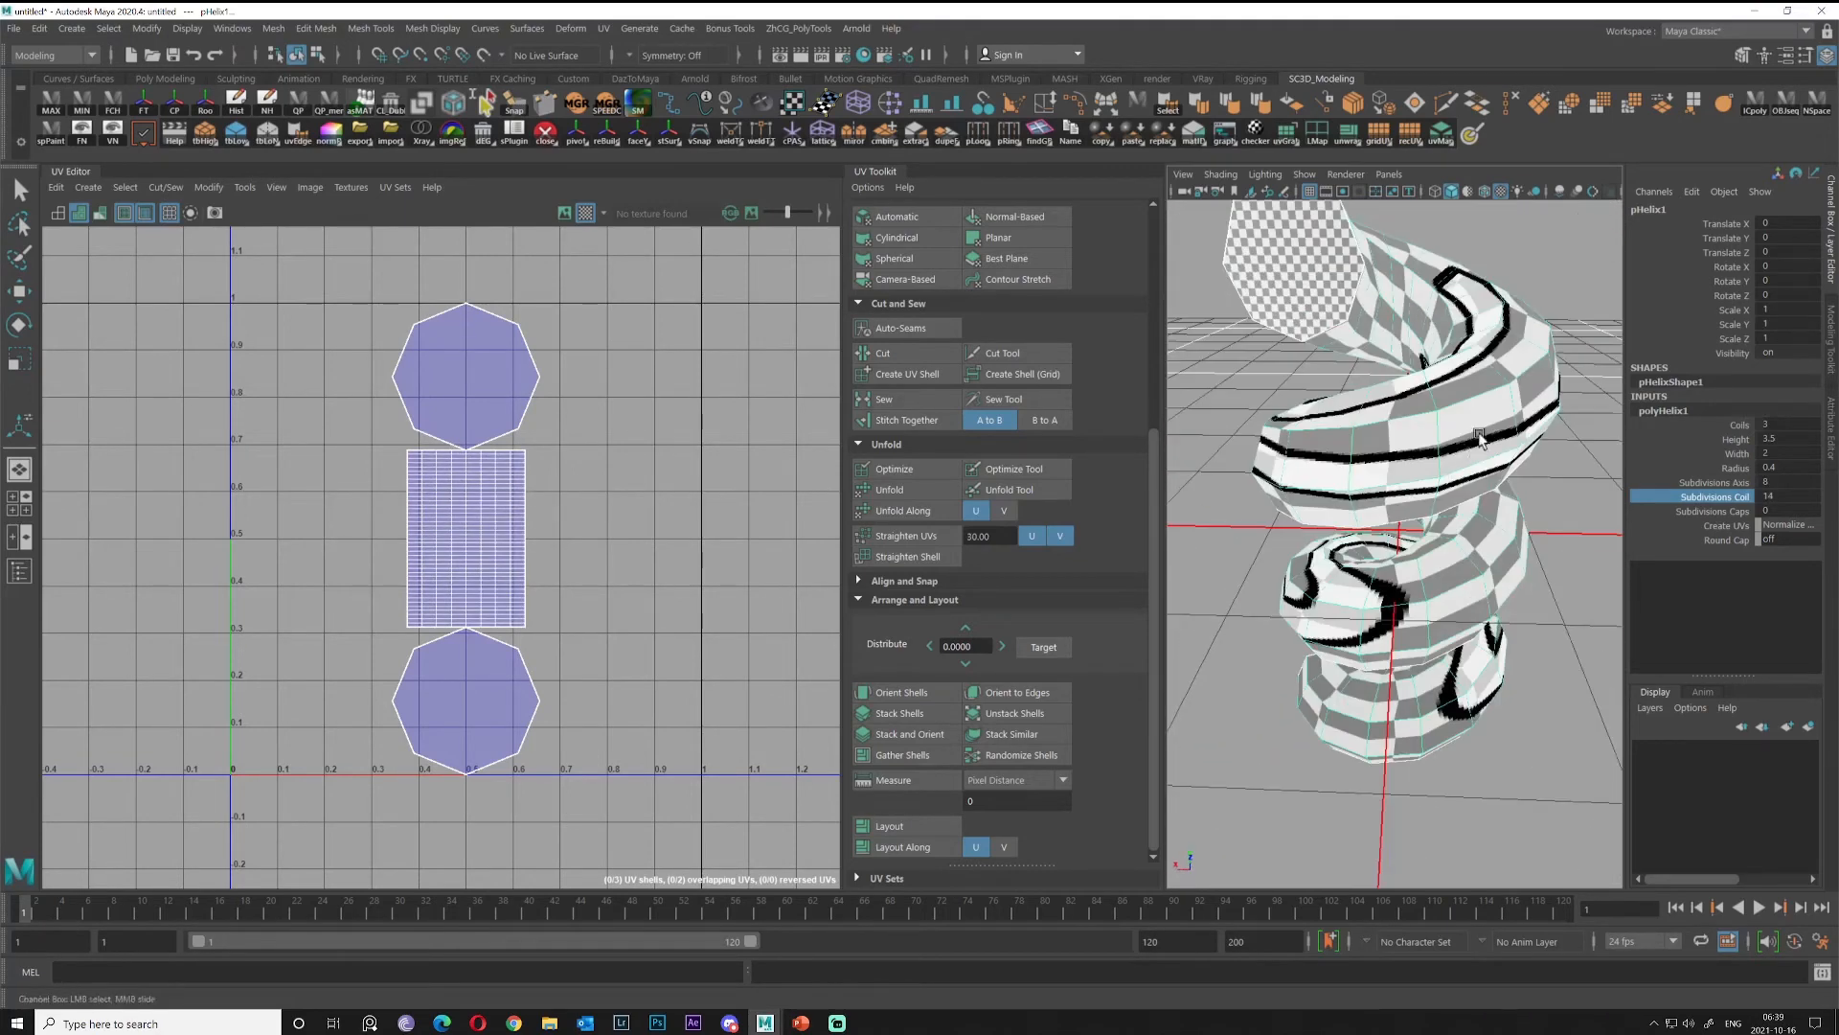
right_drag(1480, 460, 1480, 494)
alt+drag(1480, 492, 1510, 470)
alt+drag(1412, 587, 1327, 503)
alt+middle_drag(1294, 507, 1370, 535)
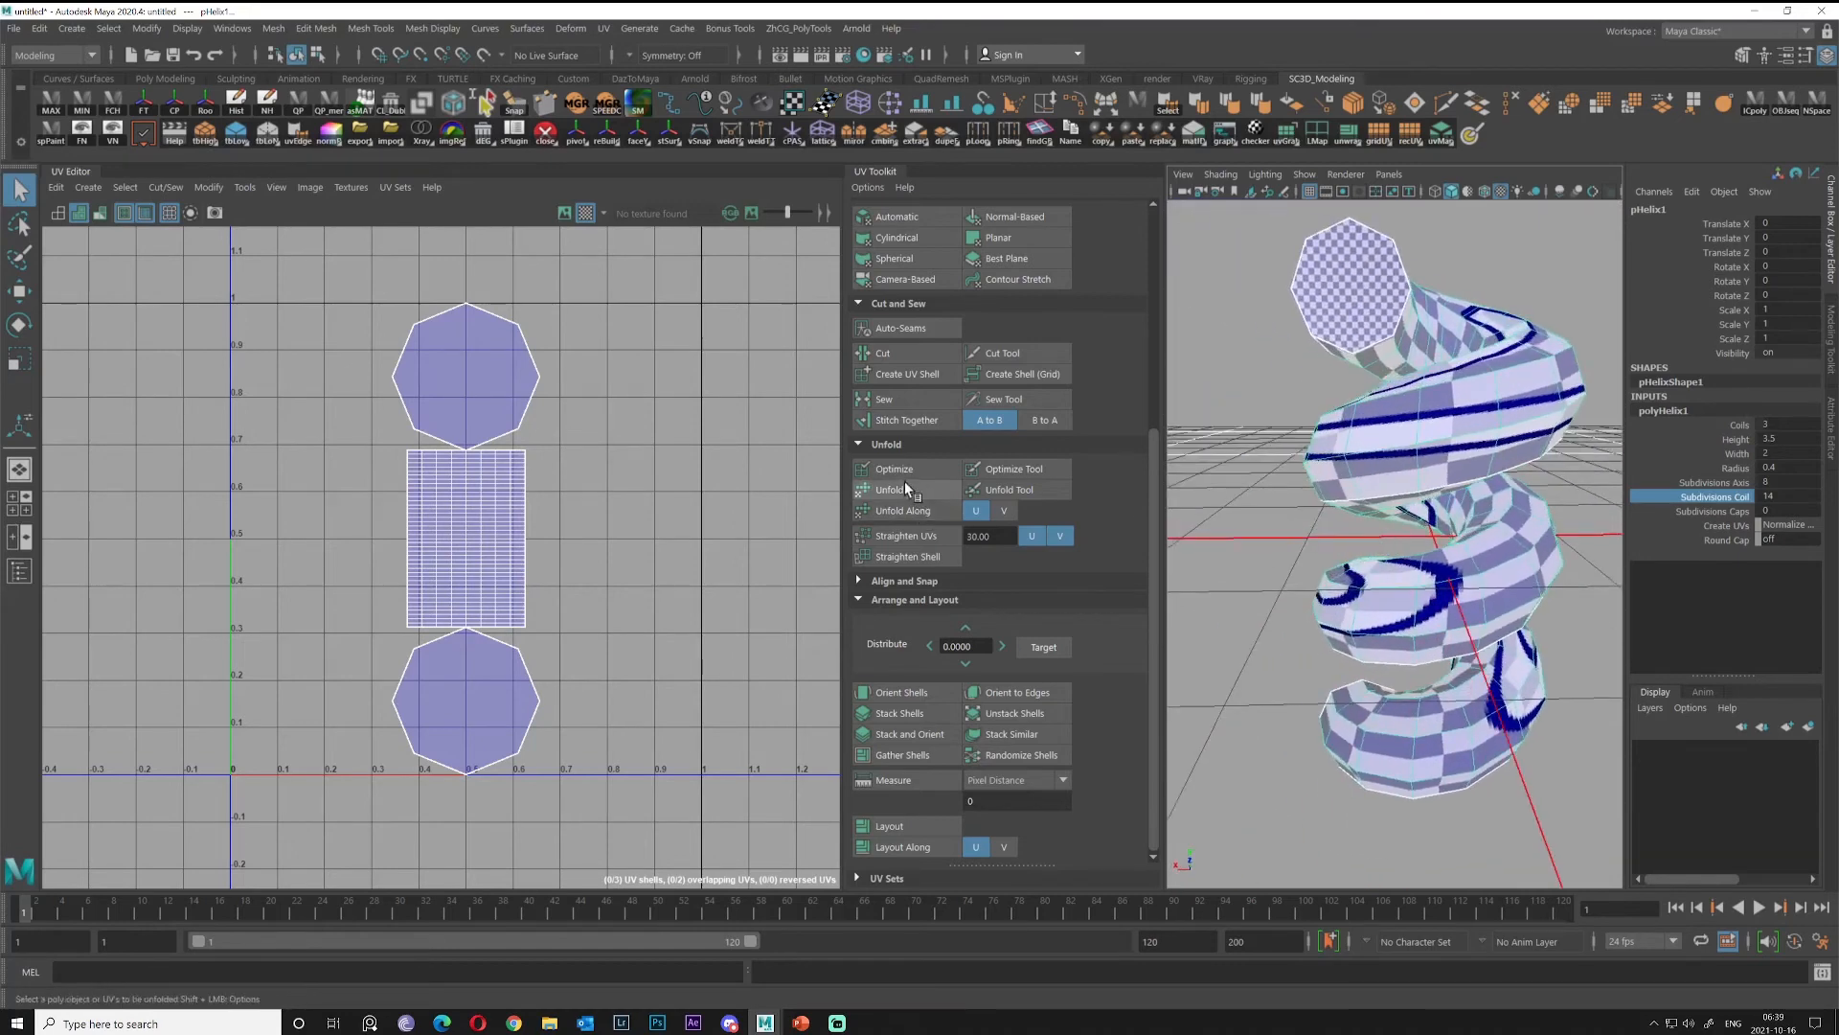
Move the helix's two octagonal cap shells along negative U, clear of the rectangular body shell.
click(450, 400)
shift+click(479, 686)
key(w)
drag(602, 534, 460, 533)
Scale the helix's rectangular body shell up along V, past the 0–1 tile, to even out its checker squares.
click(485, 472)
alt+drag(1350, 522, 1422, 393)
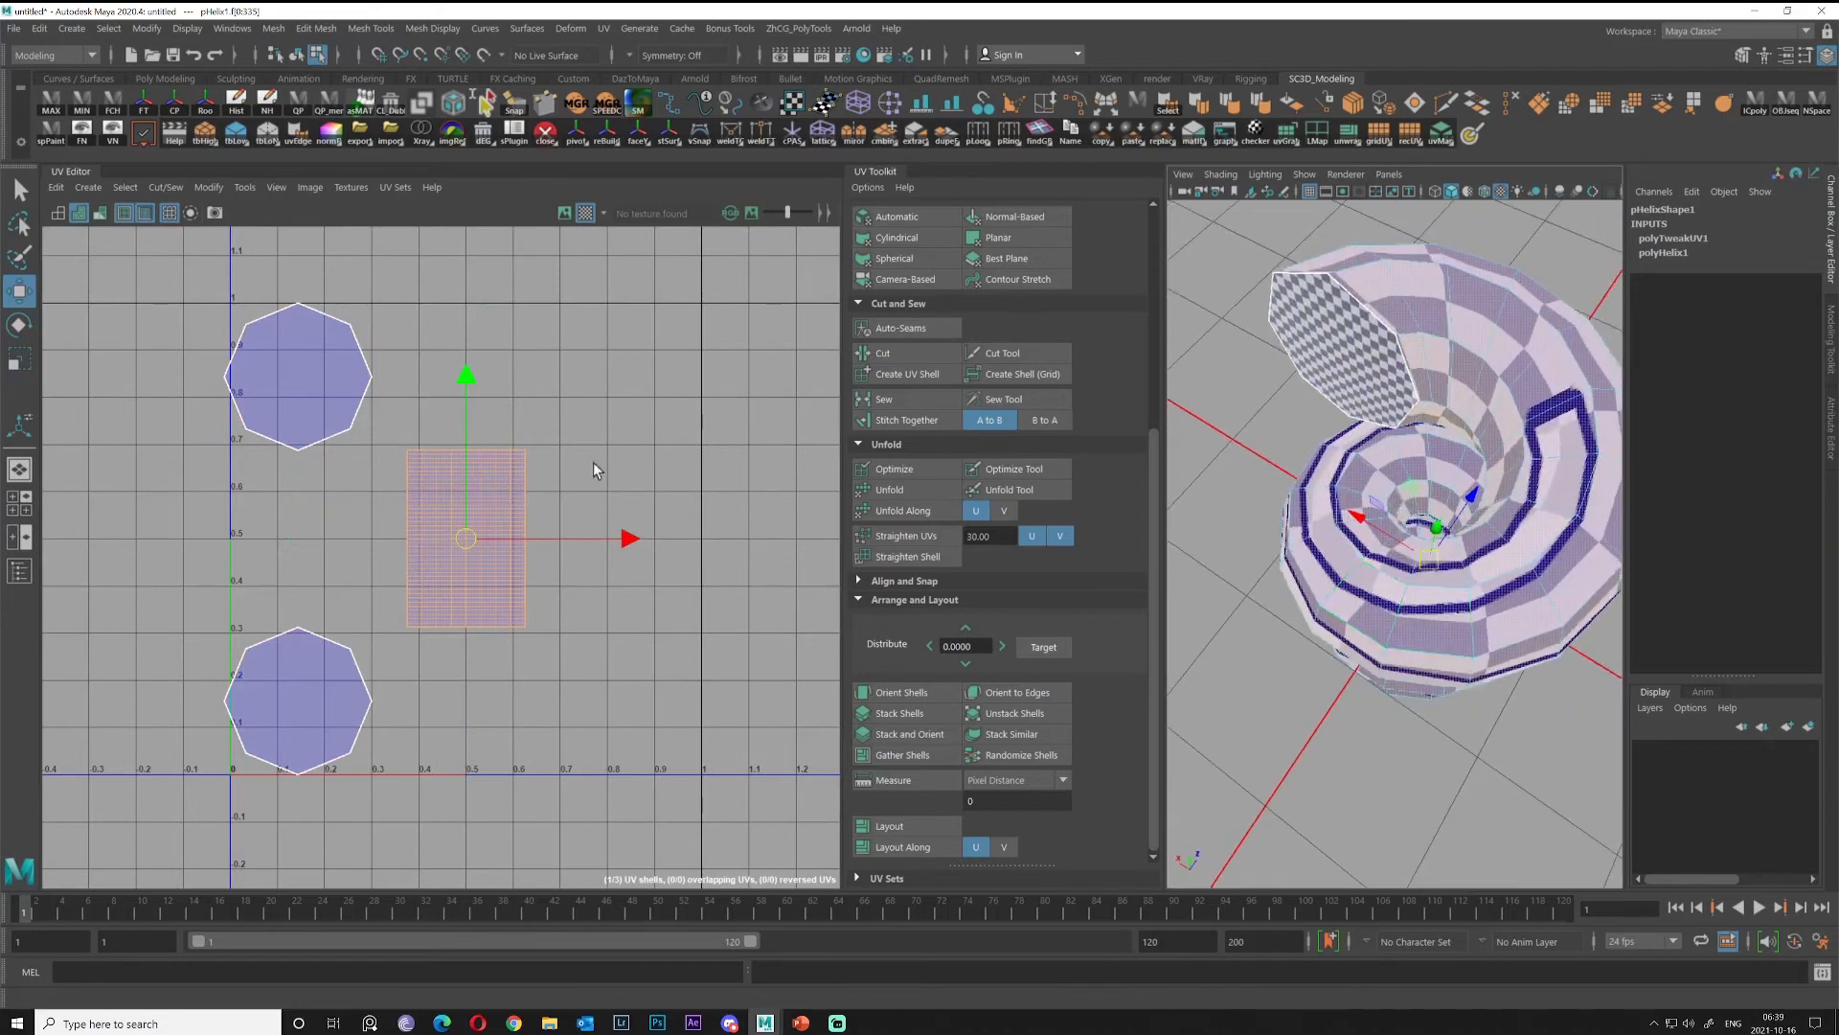
key(r)
drag(463, 378, 431, 178)
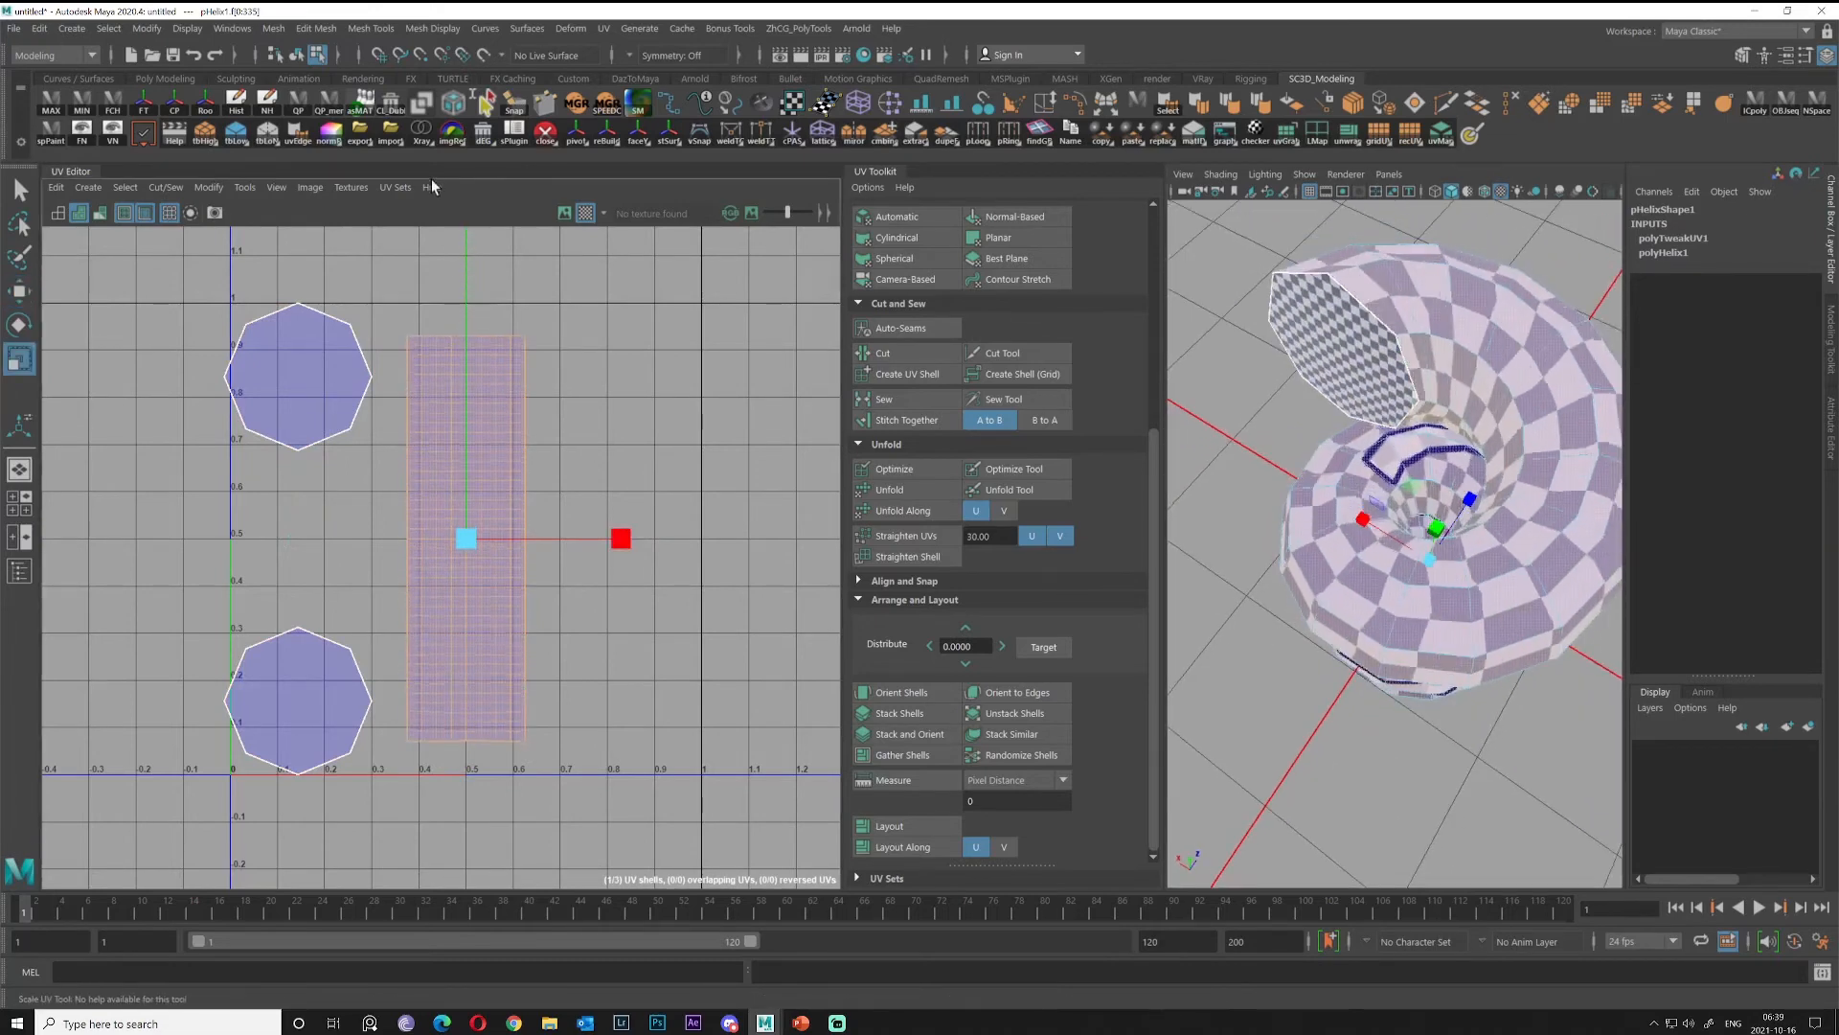
middle_drag(709, 660, 709, 479)
alt+drag(1445, 702, 1354, 402)
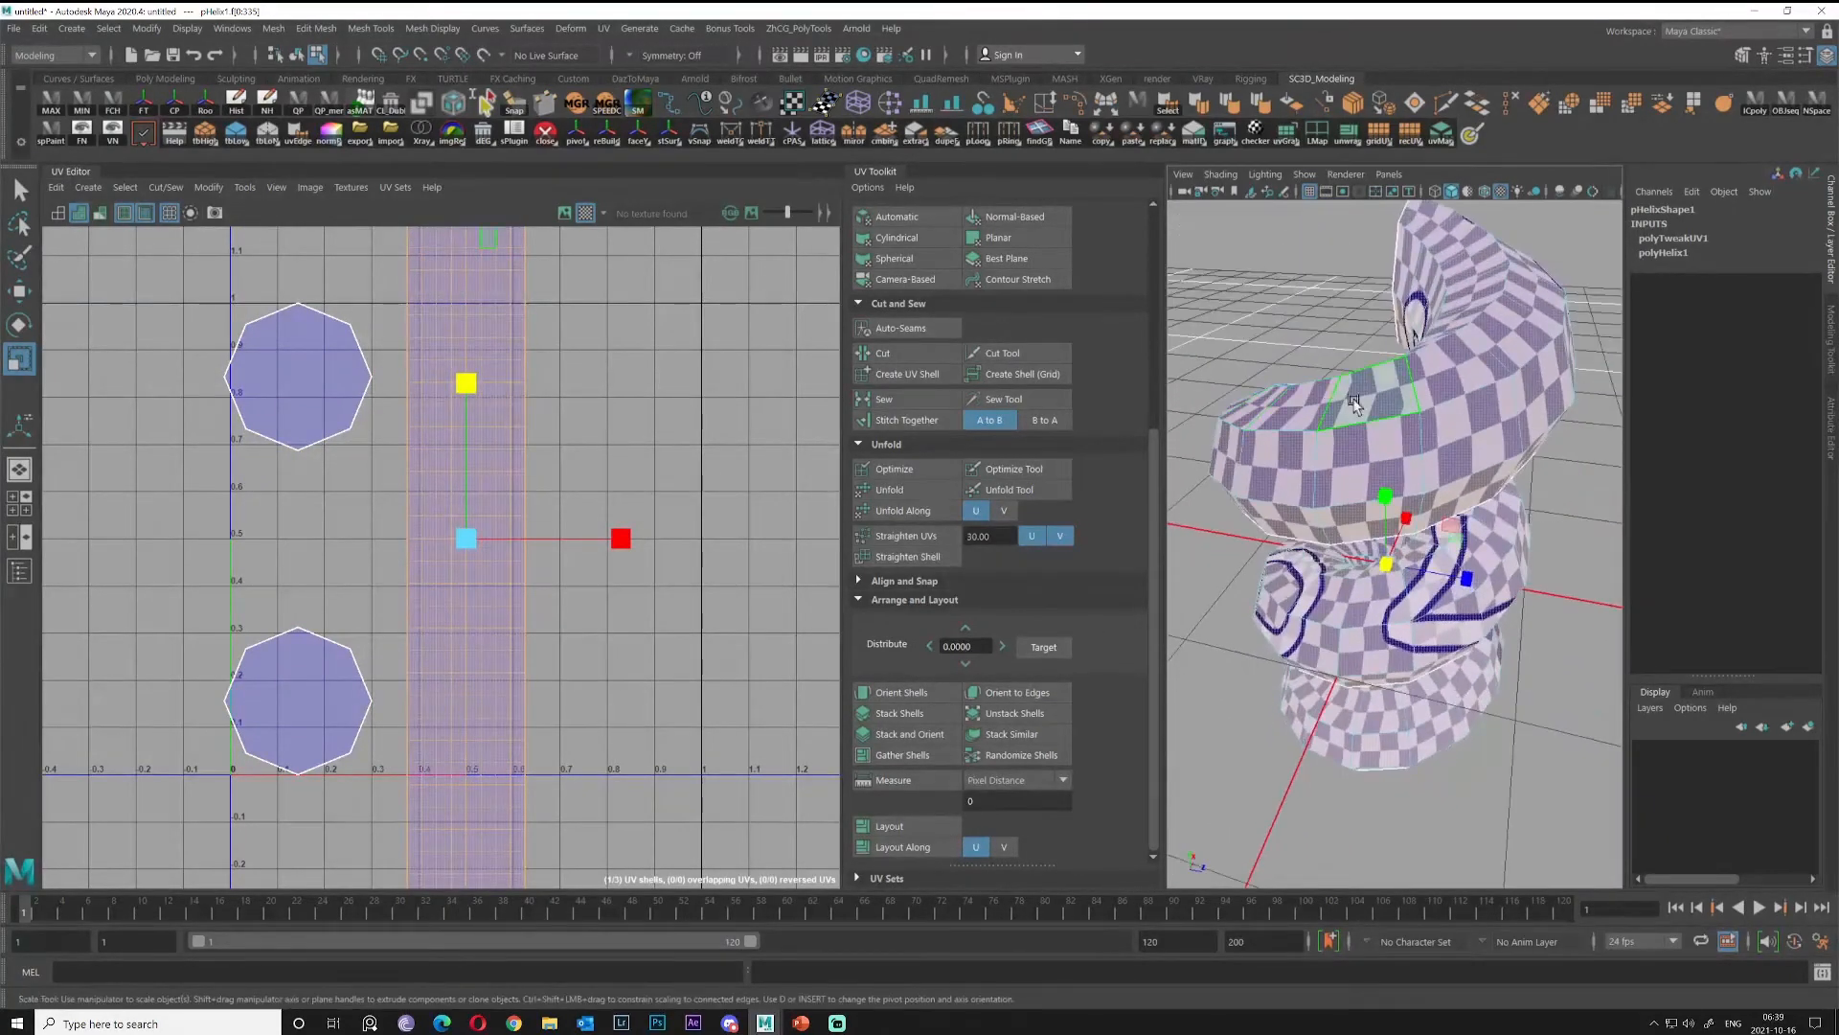
Compare the checker density on the helix's body and its end cap, and return to object selection.
alt+drag(1365, 672, 1537, 682)
alt+middle_drag(1378, 393, 1387, 581)
scroll(1345, 573, up, 3)
alt+middle_drag(1309, 469, 1373, 488)
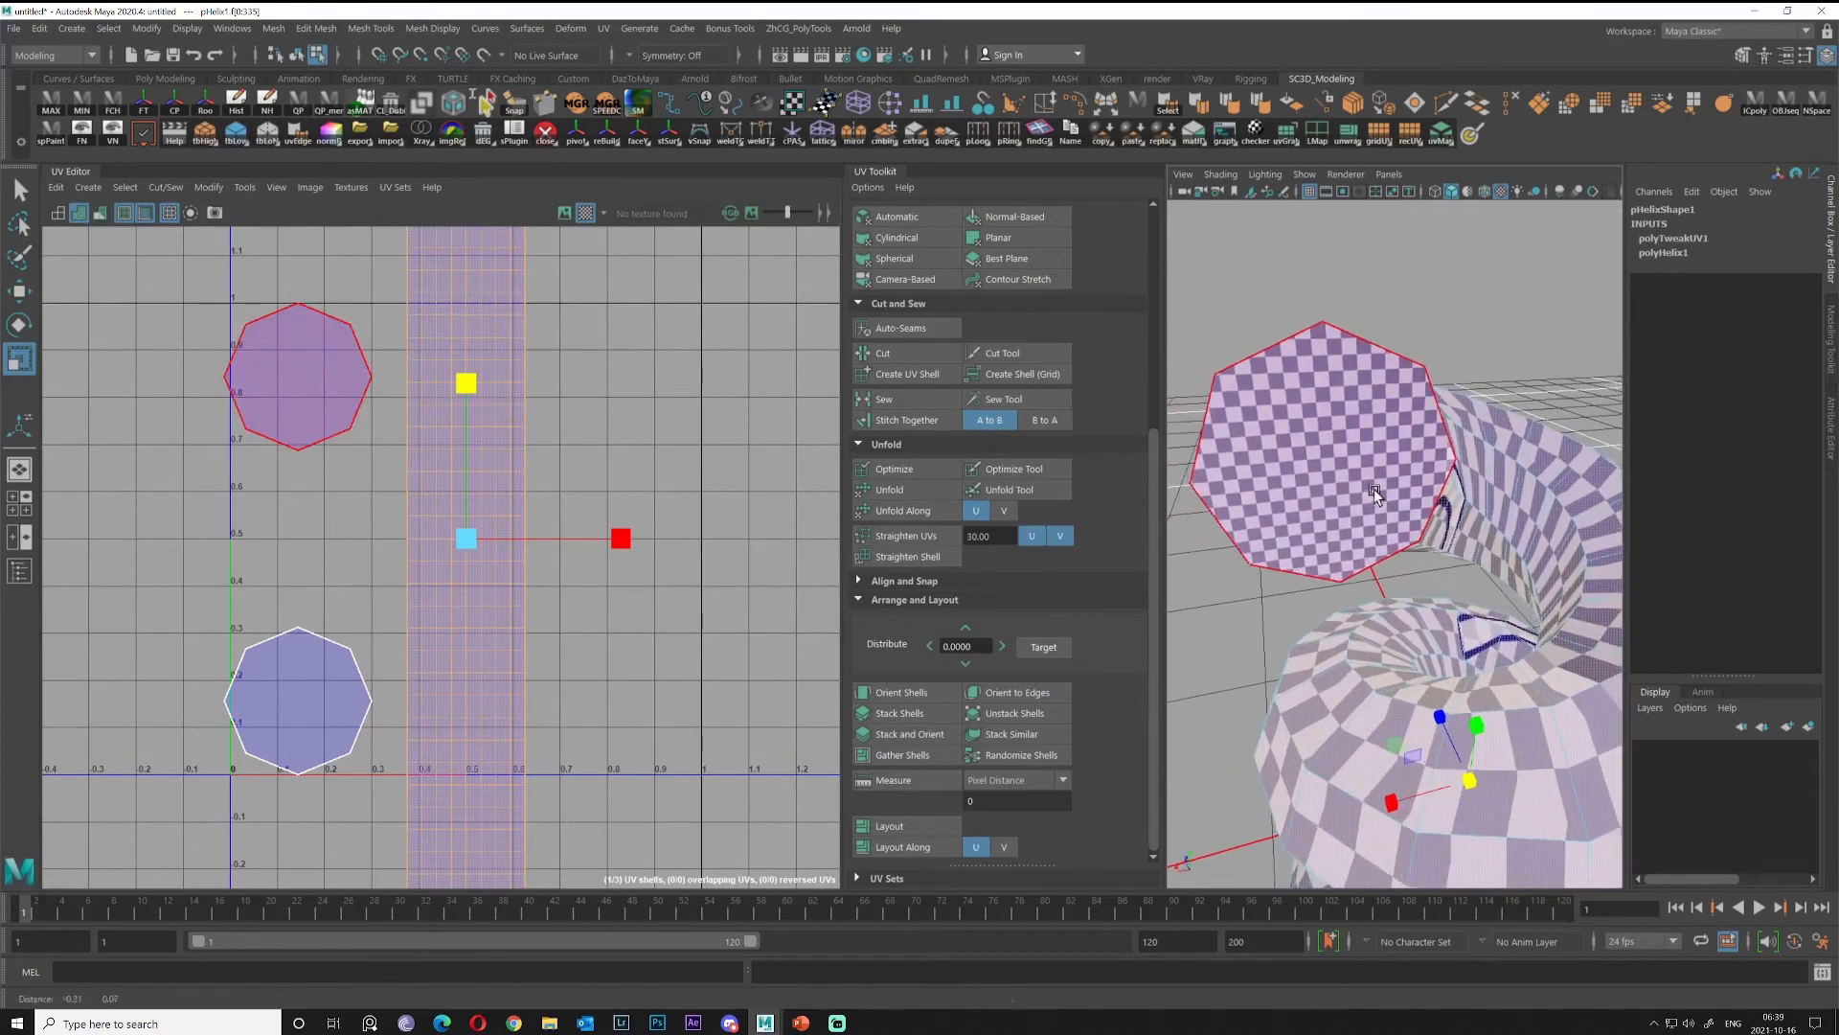
scroll(1360, 484, down, 3)
alt+drag(1360, 479, 1523, 575)
click(1335, 456)
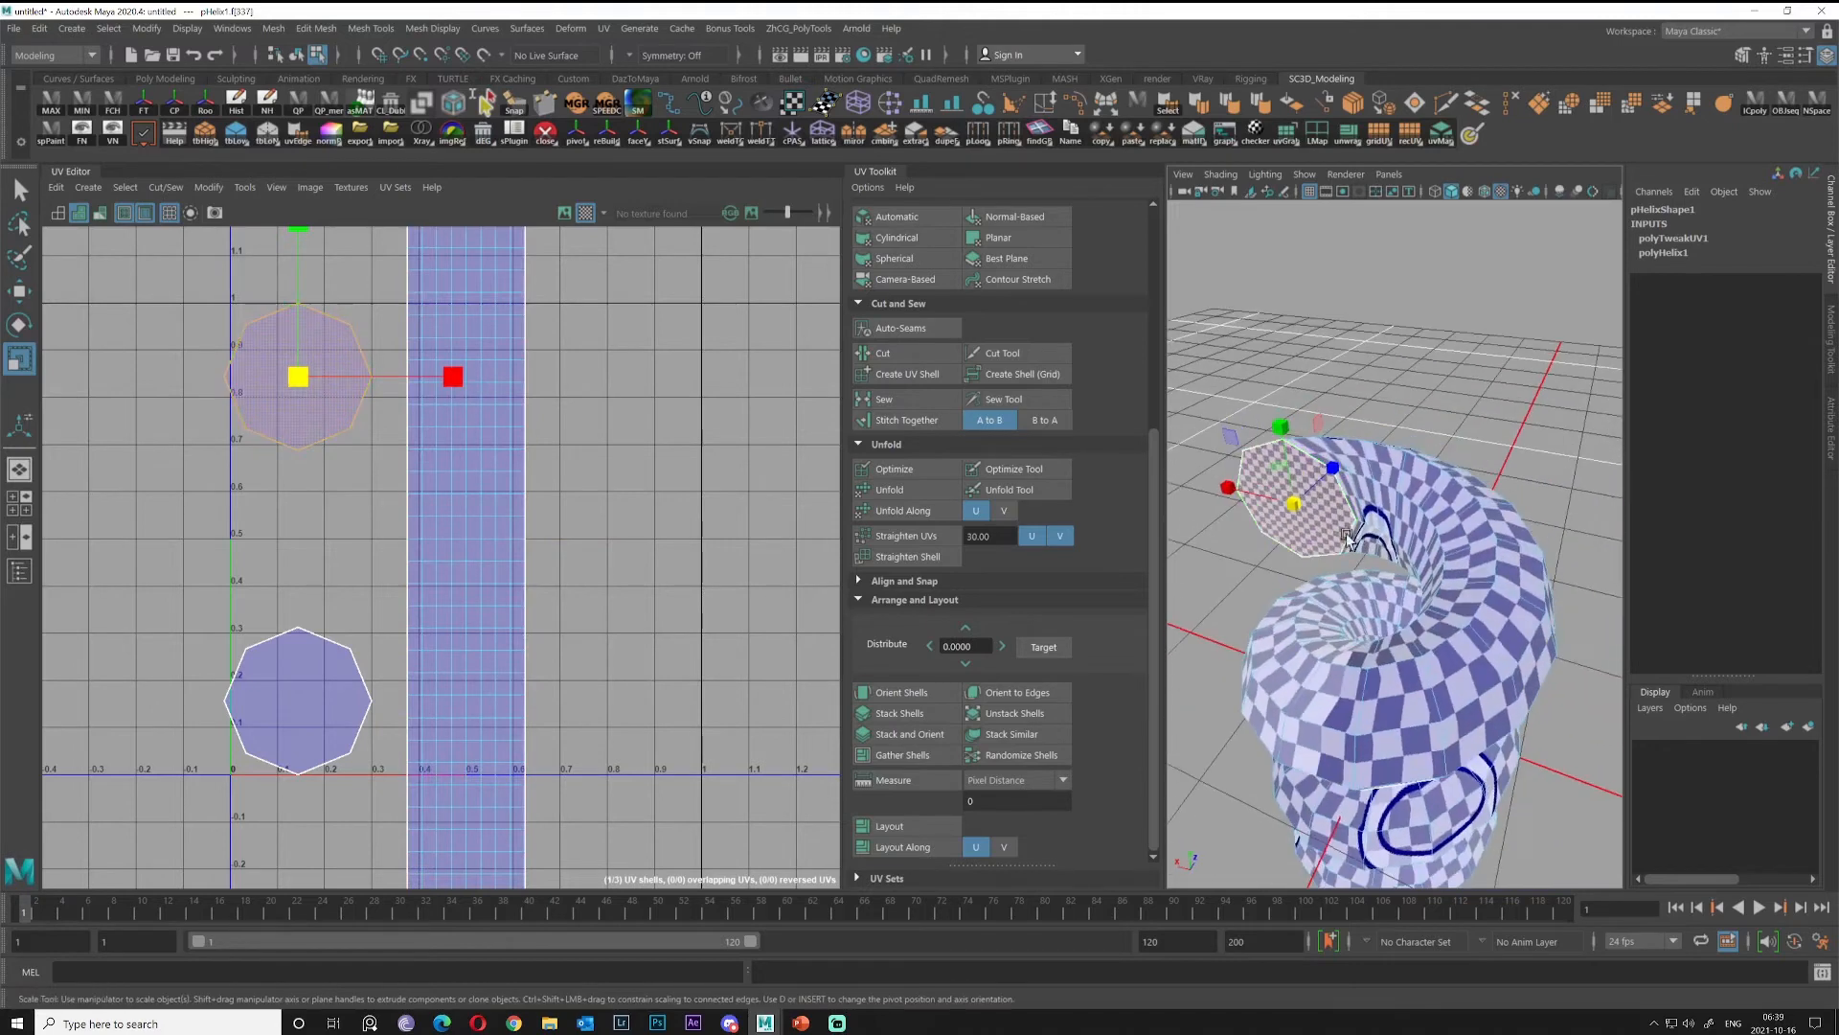
alt+middle_drag(1404, 676, 1457, 583)
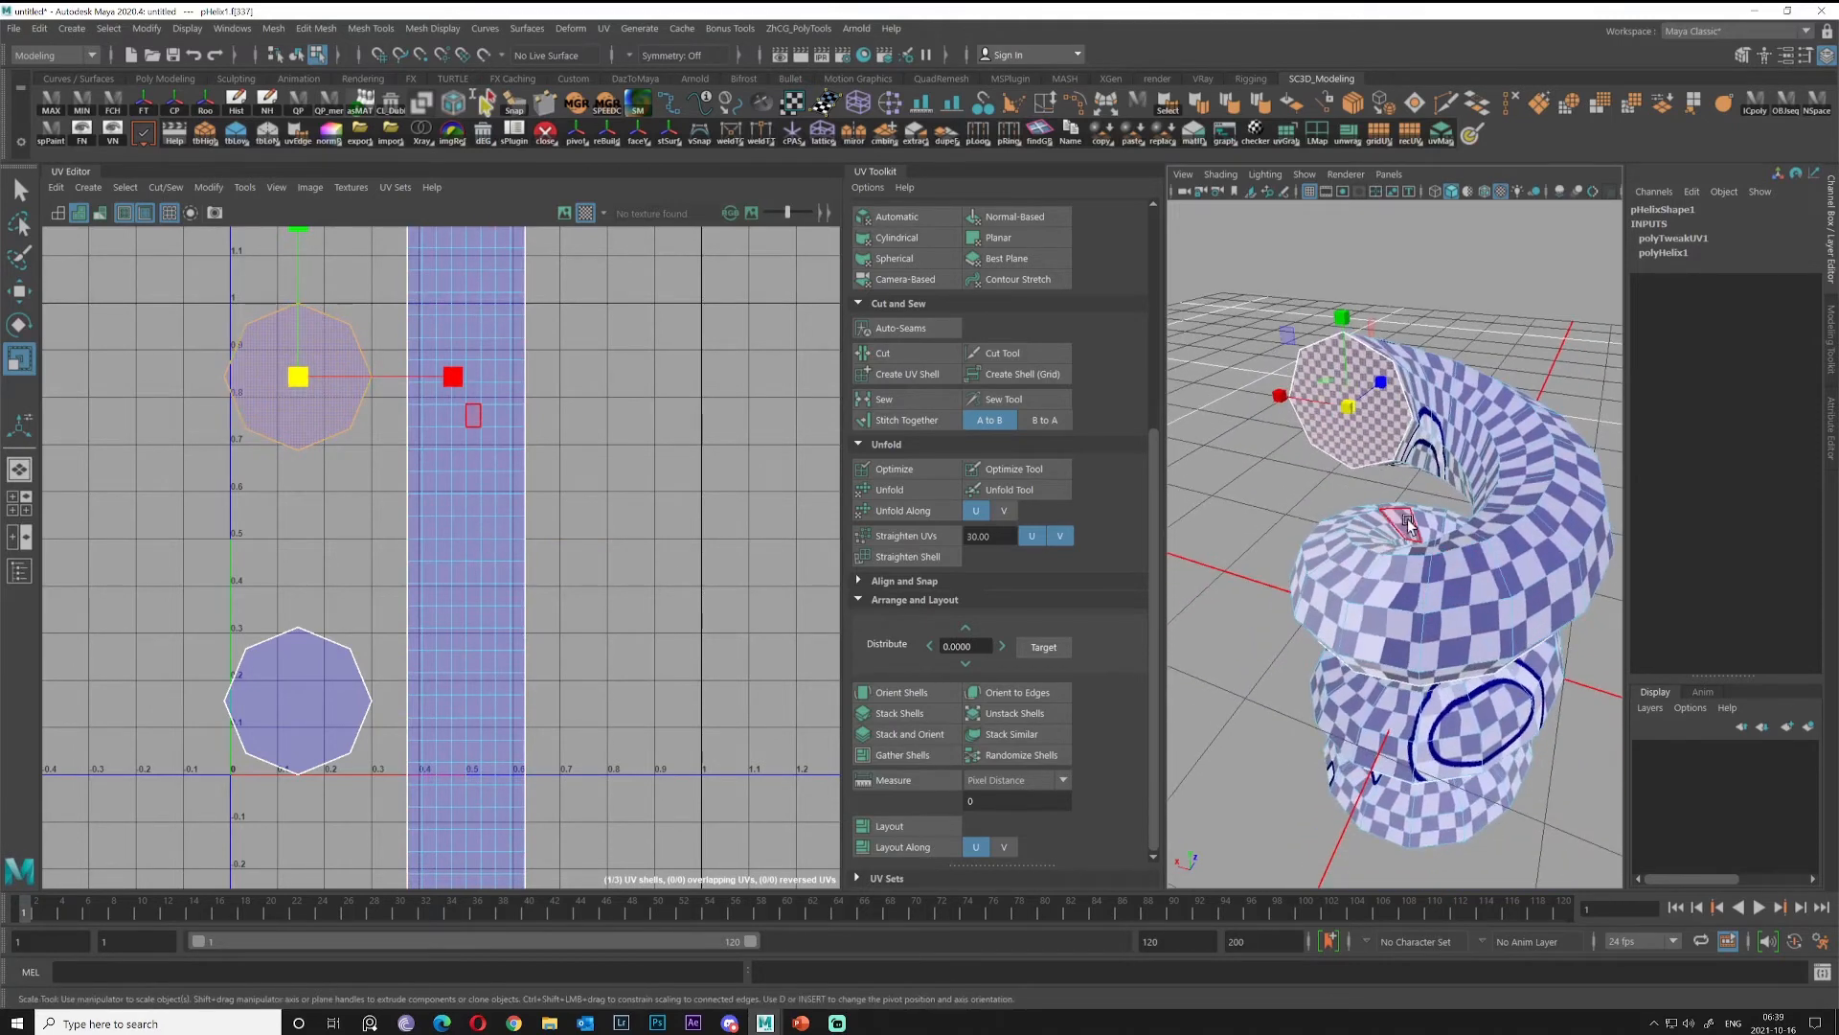
right_drag(1480, 467, 1483, 412)
key(q)
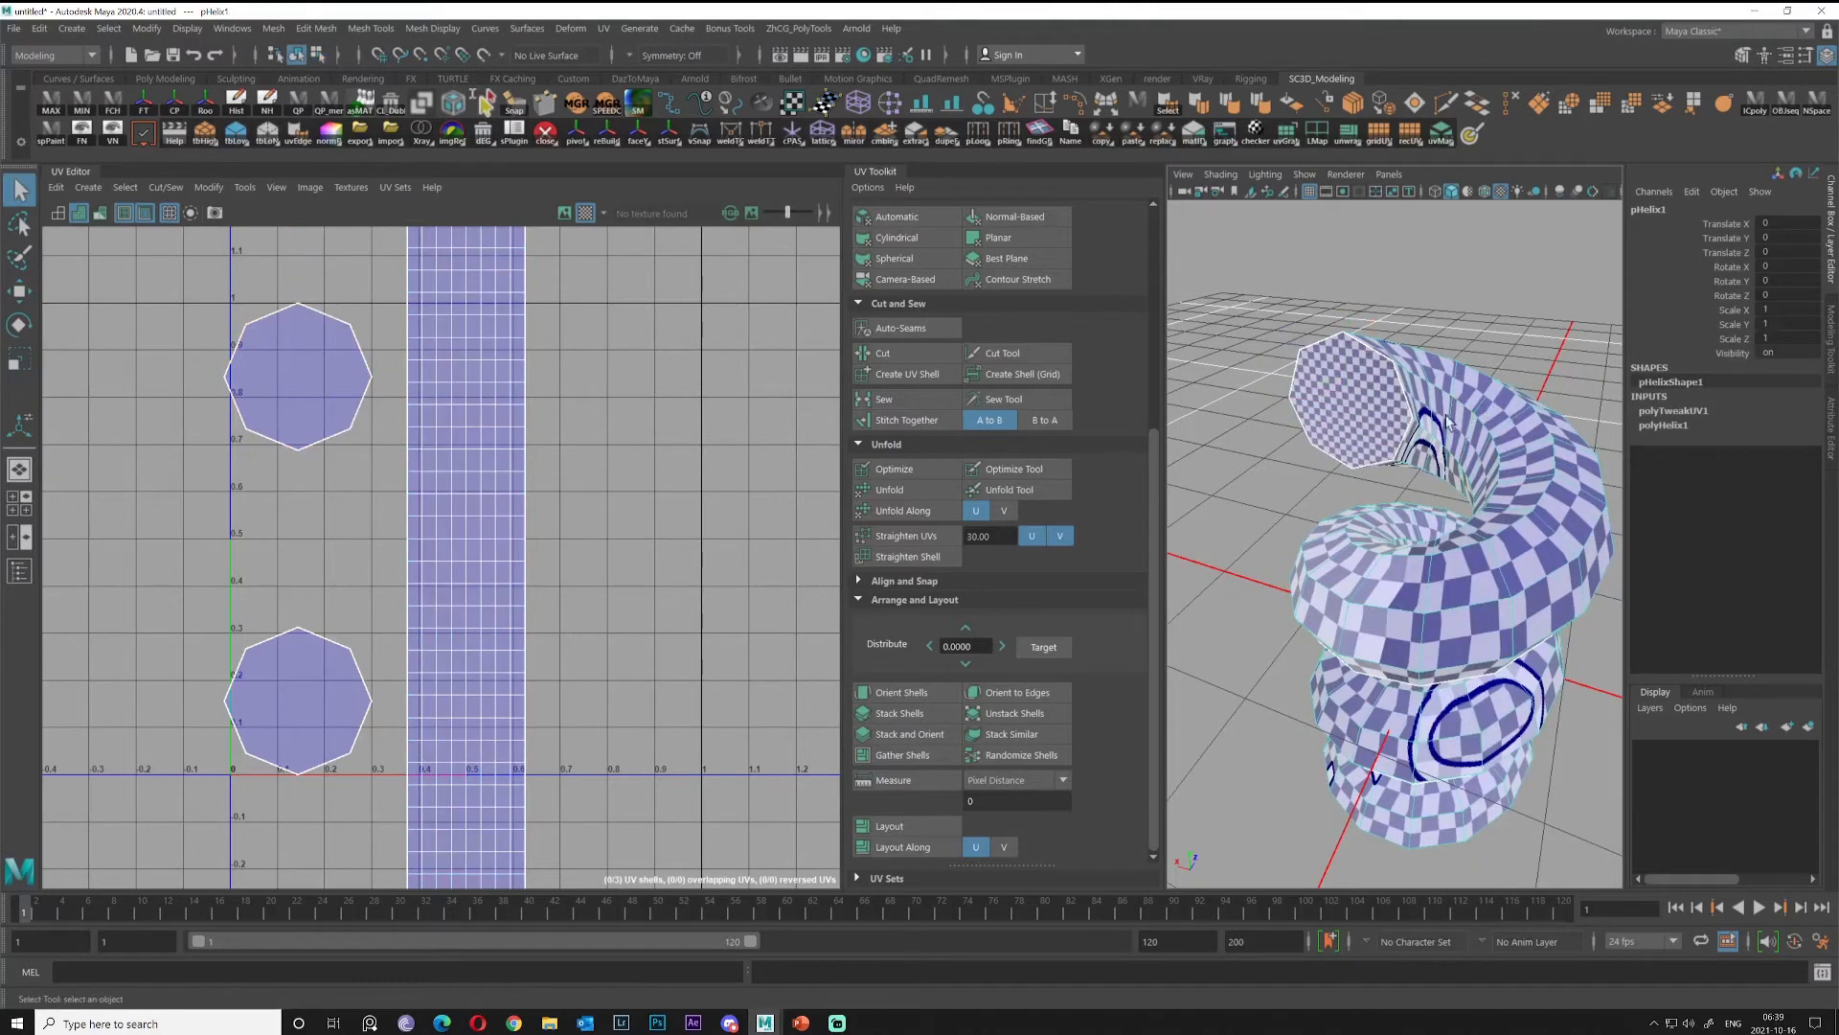
alt+drag(1448, 421, 1437, 395)
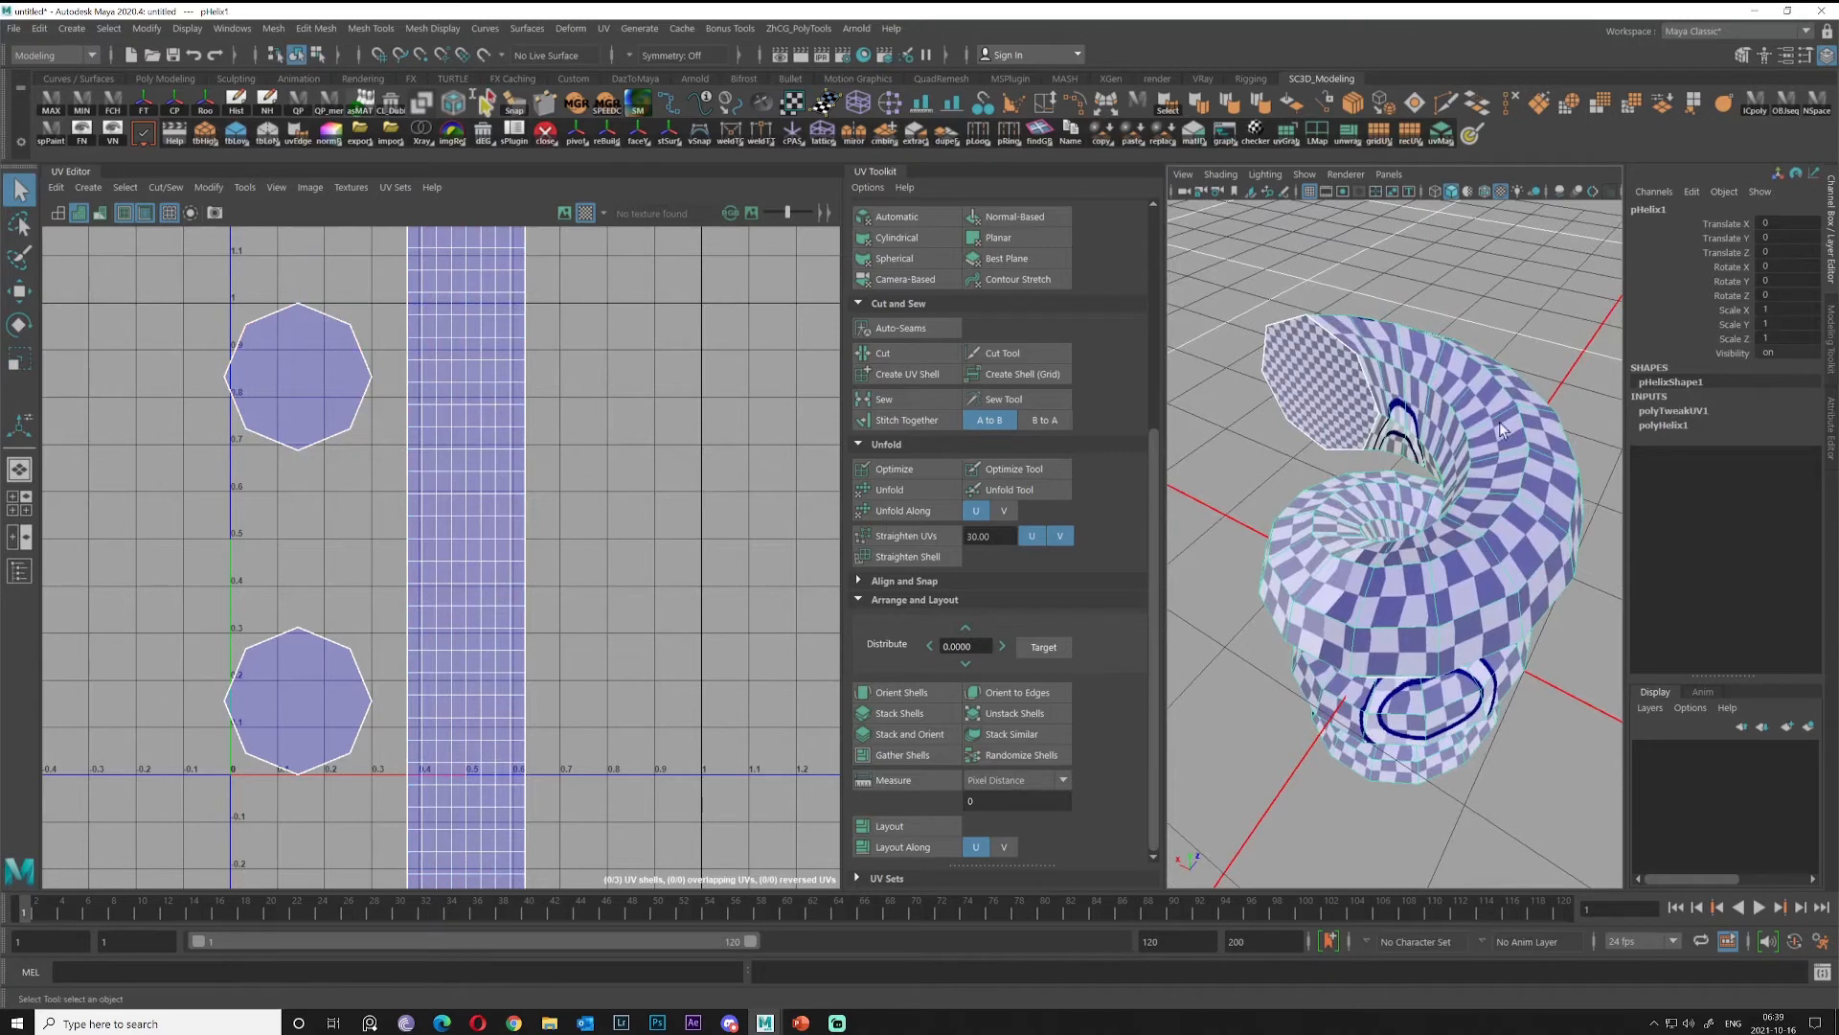
Delete all UVs from the helix.
click(604, 30)
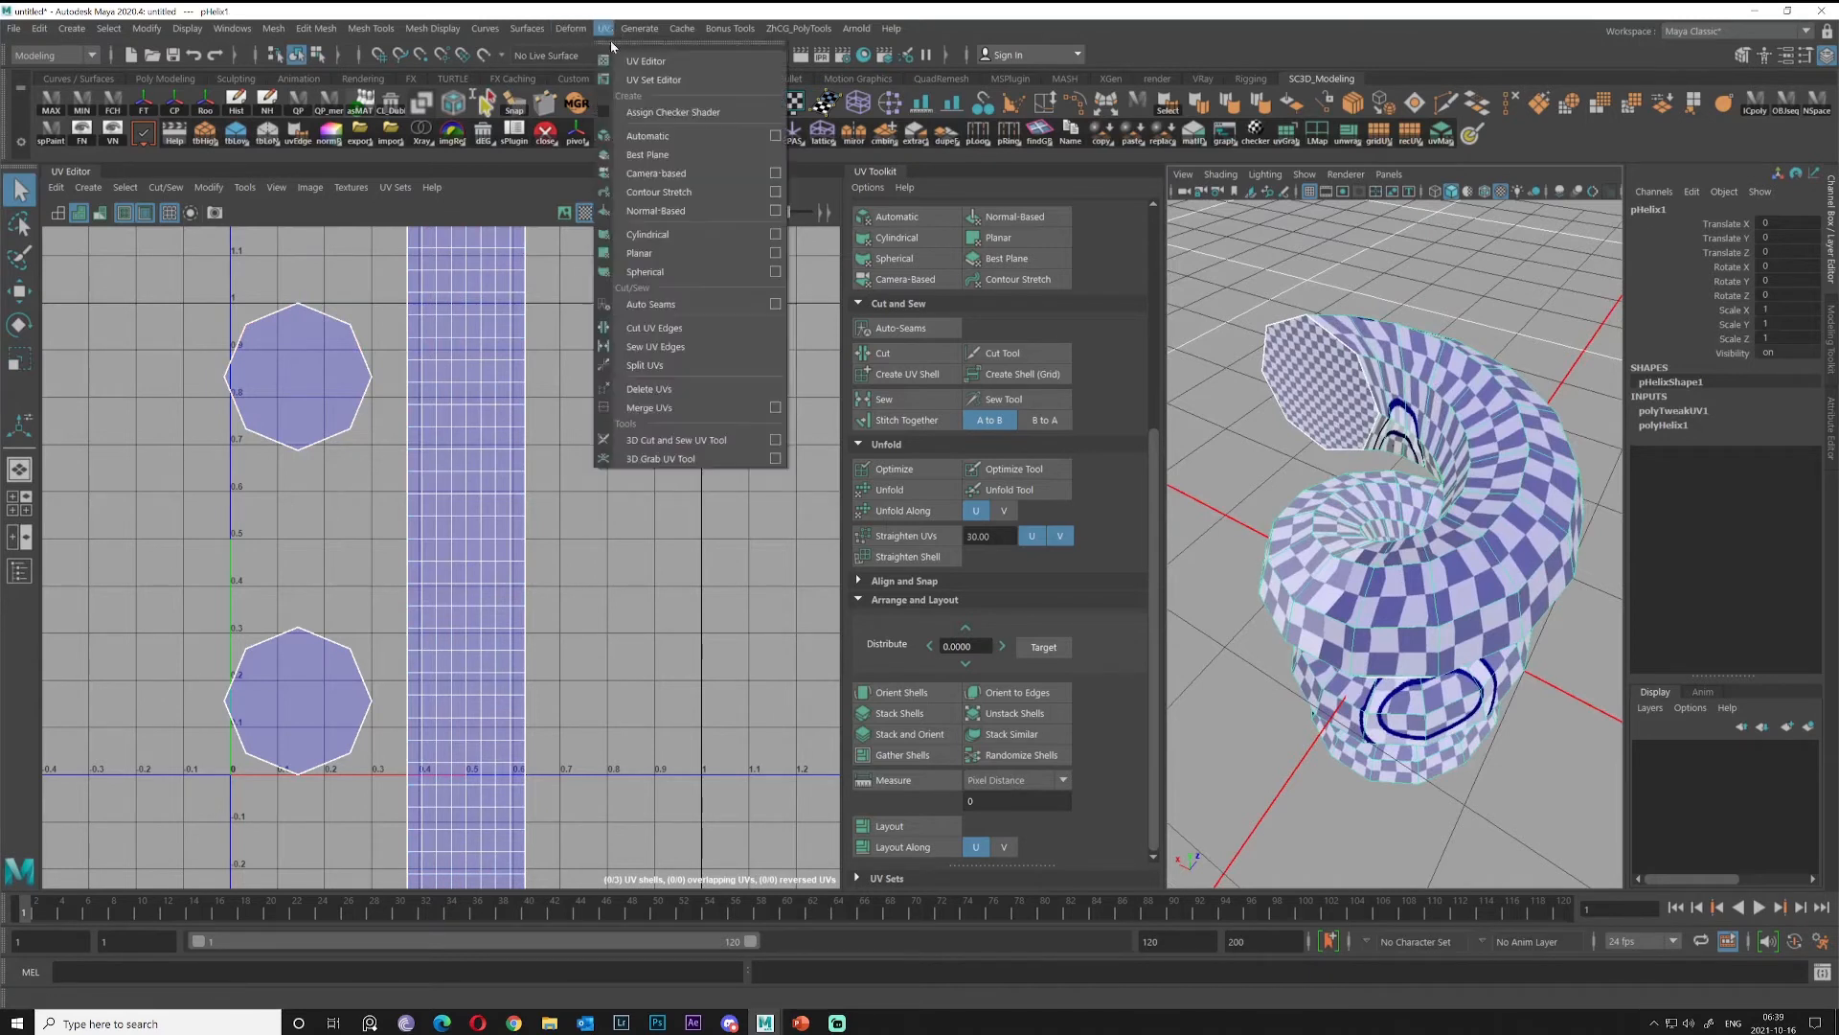
click(682, 389)
mouse_move(1417, 402)
alt+mouse_down()
mouse_move(1349, 321)
mouse_move(1413, 369)
alt+mouse_up()
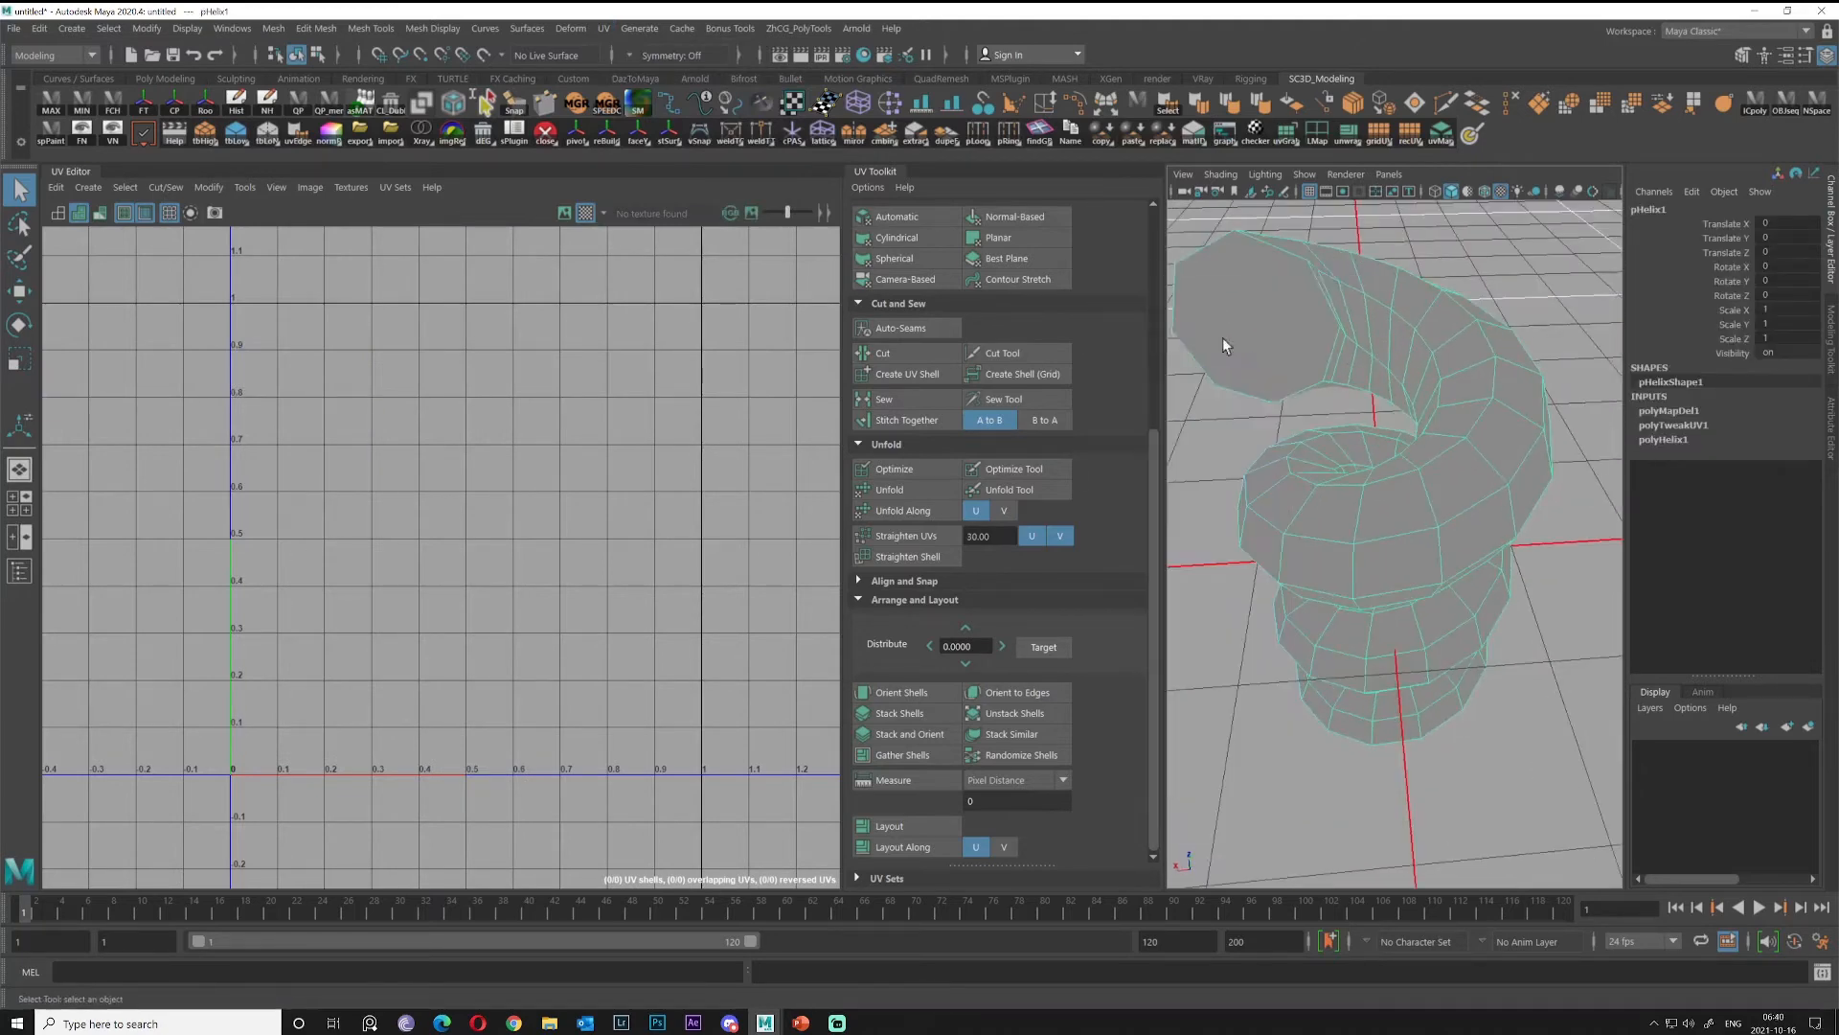
Select the helix's two end cap faces and create UVs for them with a planar projection.
key(F11)
click(1226, 339)
alt+drag(1312, 463, 1383, 477)
shift+click(1475, 621)
alt+drag(1518, 465, 1482, 439)
alt+right_drag(1482, 440, 1405, 471)
click(999, 237)
alt+middle_drag(1395, 388, 1497, 439)
alt+middle_drag(659, 437, 681, 492)
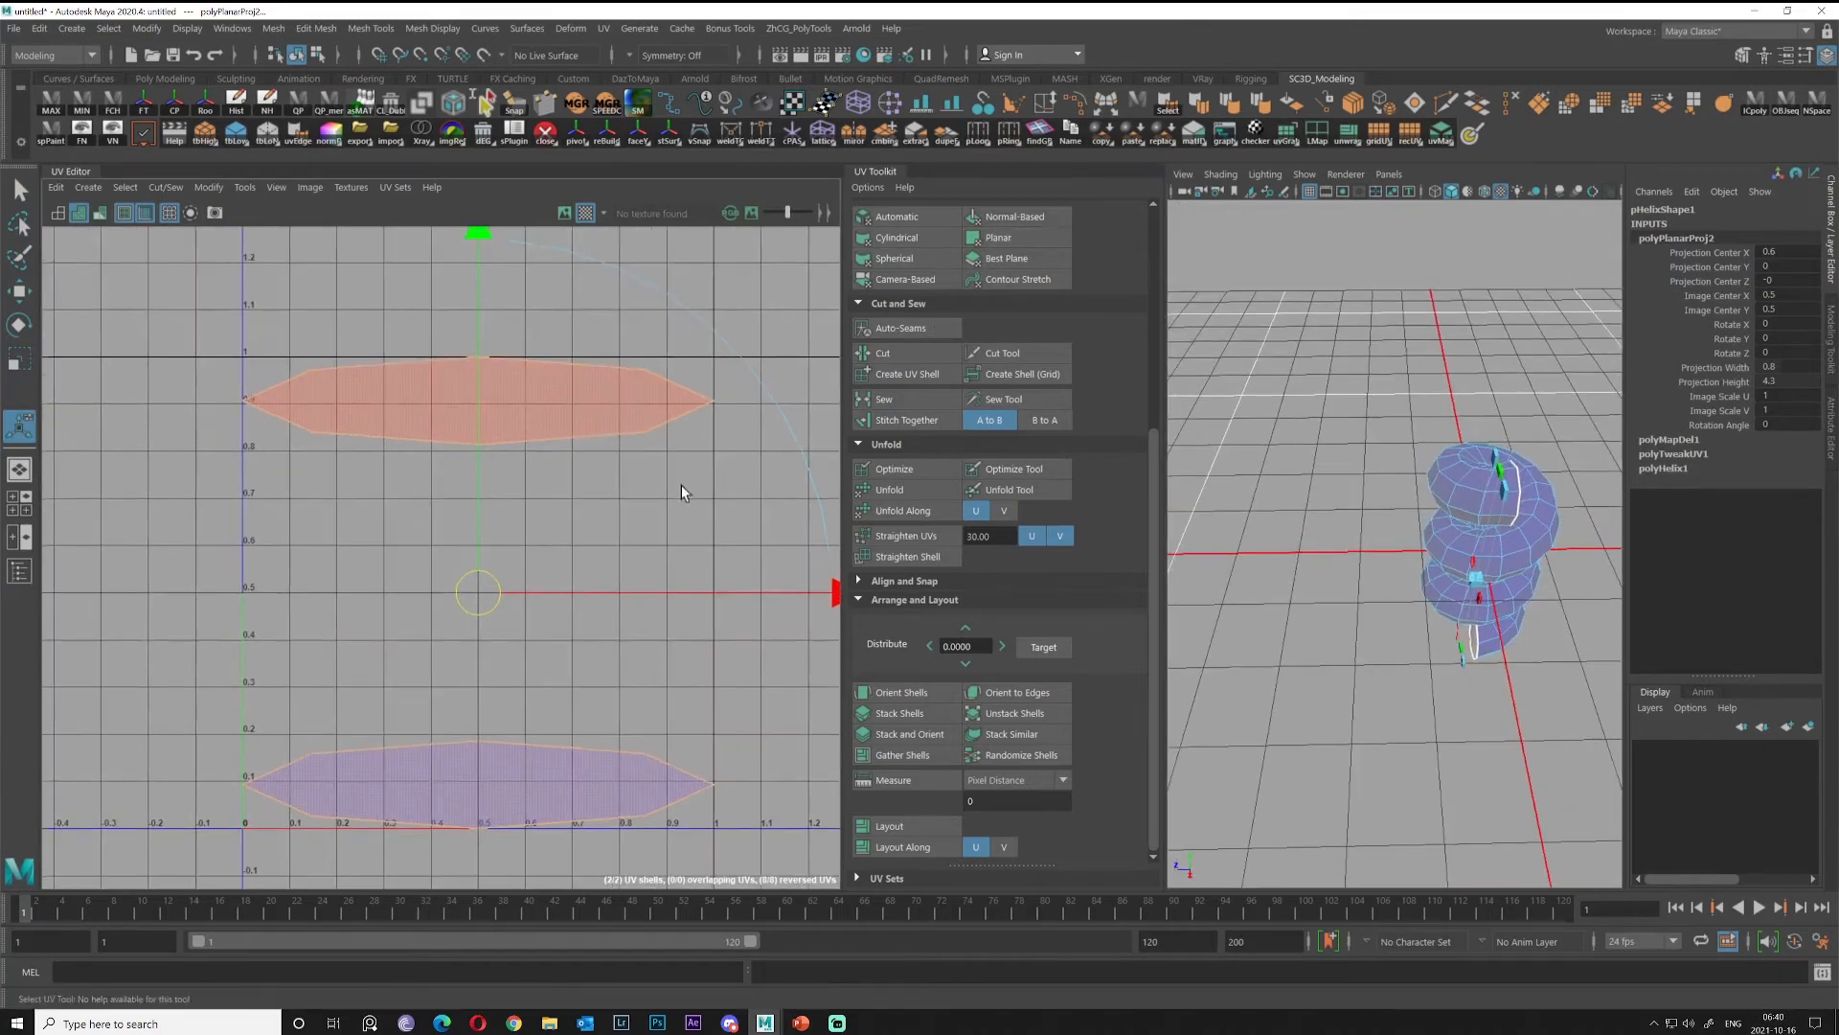
mouse_move(548, 504)
shift+right_down()
mouse_move(459, 518)
mouse_move(533, 509)
shift+right_up()
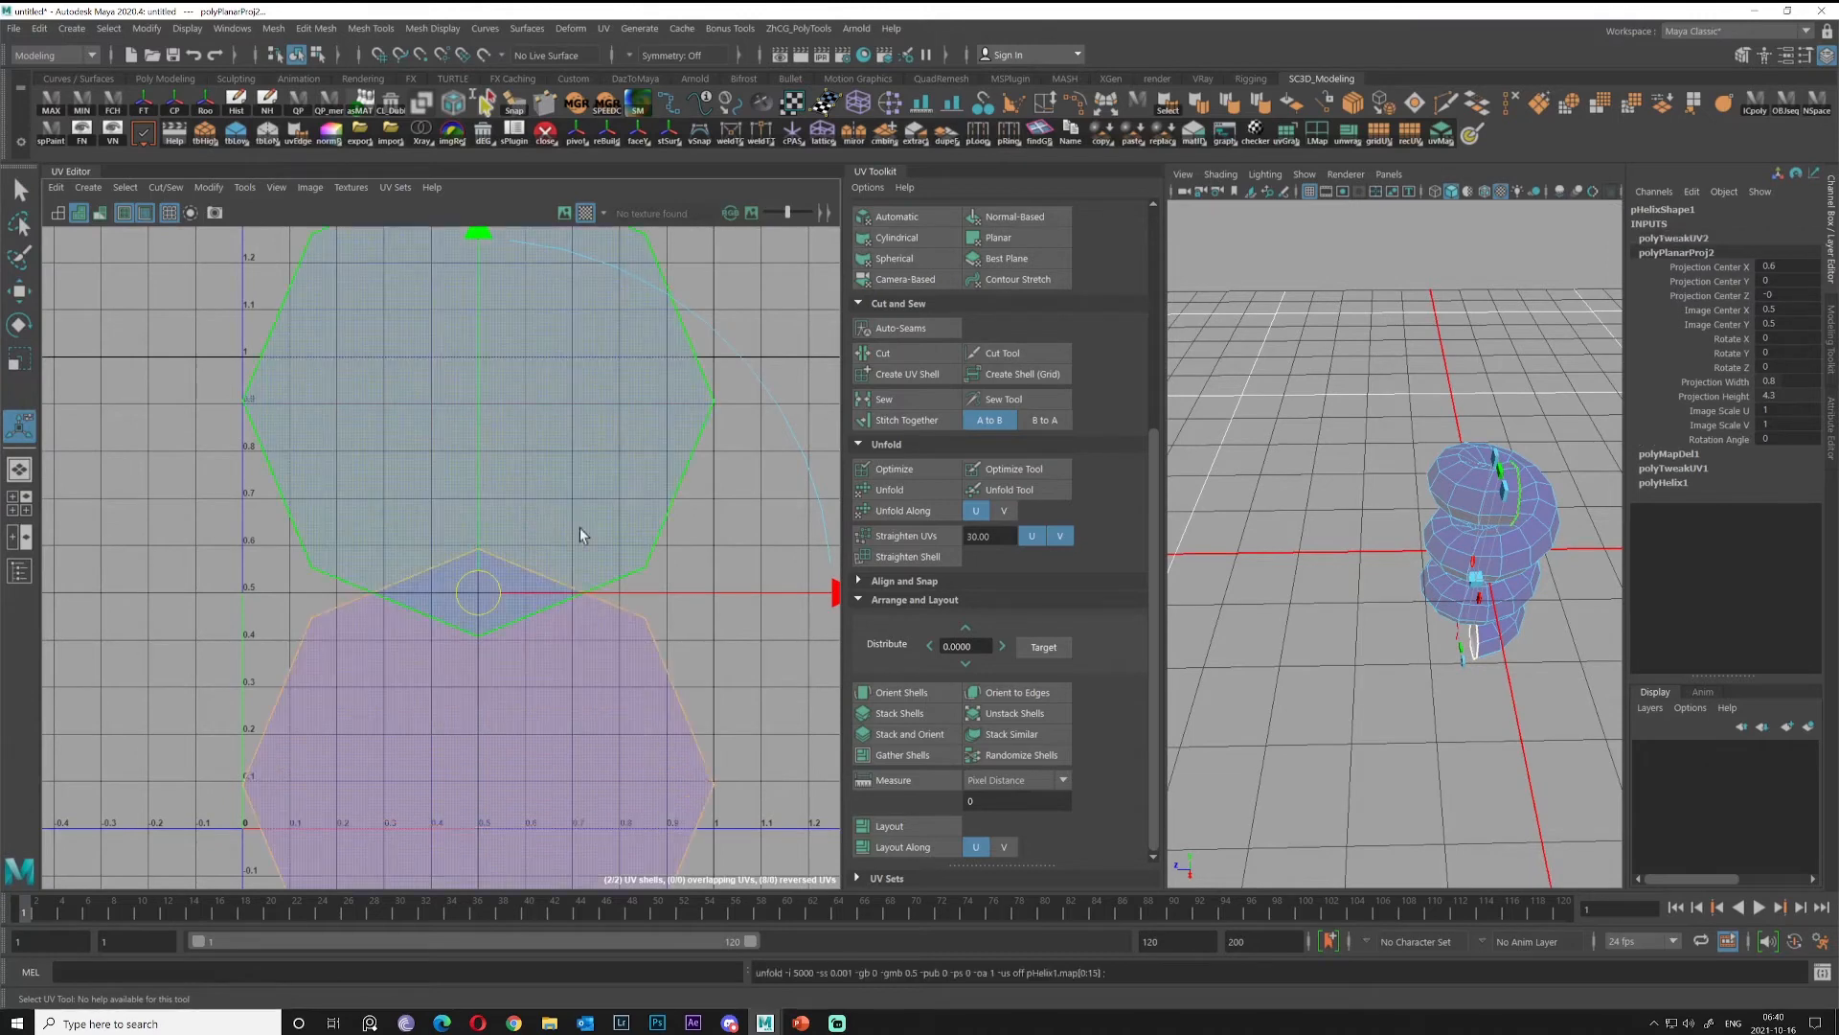
key(ctrl+z)
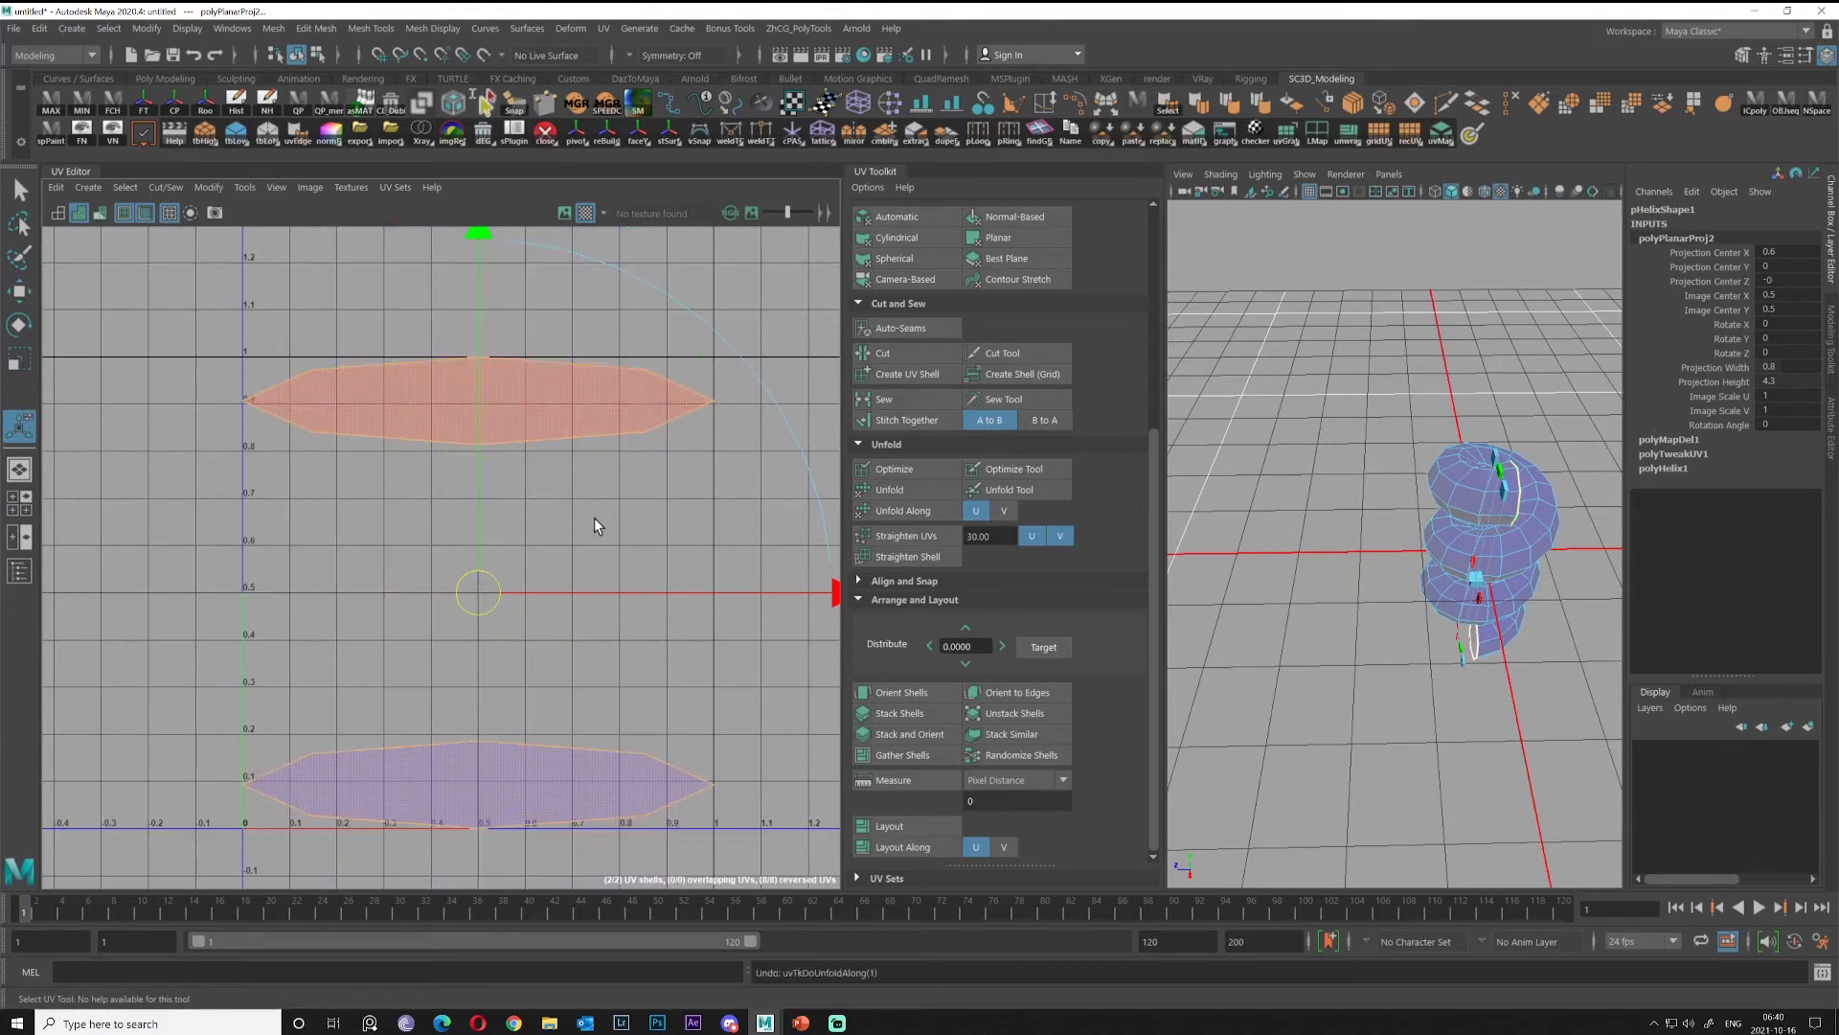
shift+right_drag(579, 515, 628, 544)
Unfold the helix's two end cap shells into regular, undistorted octagons.
scroll(925, 619, up, 5)
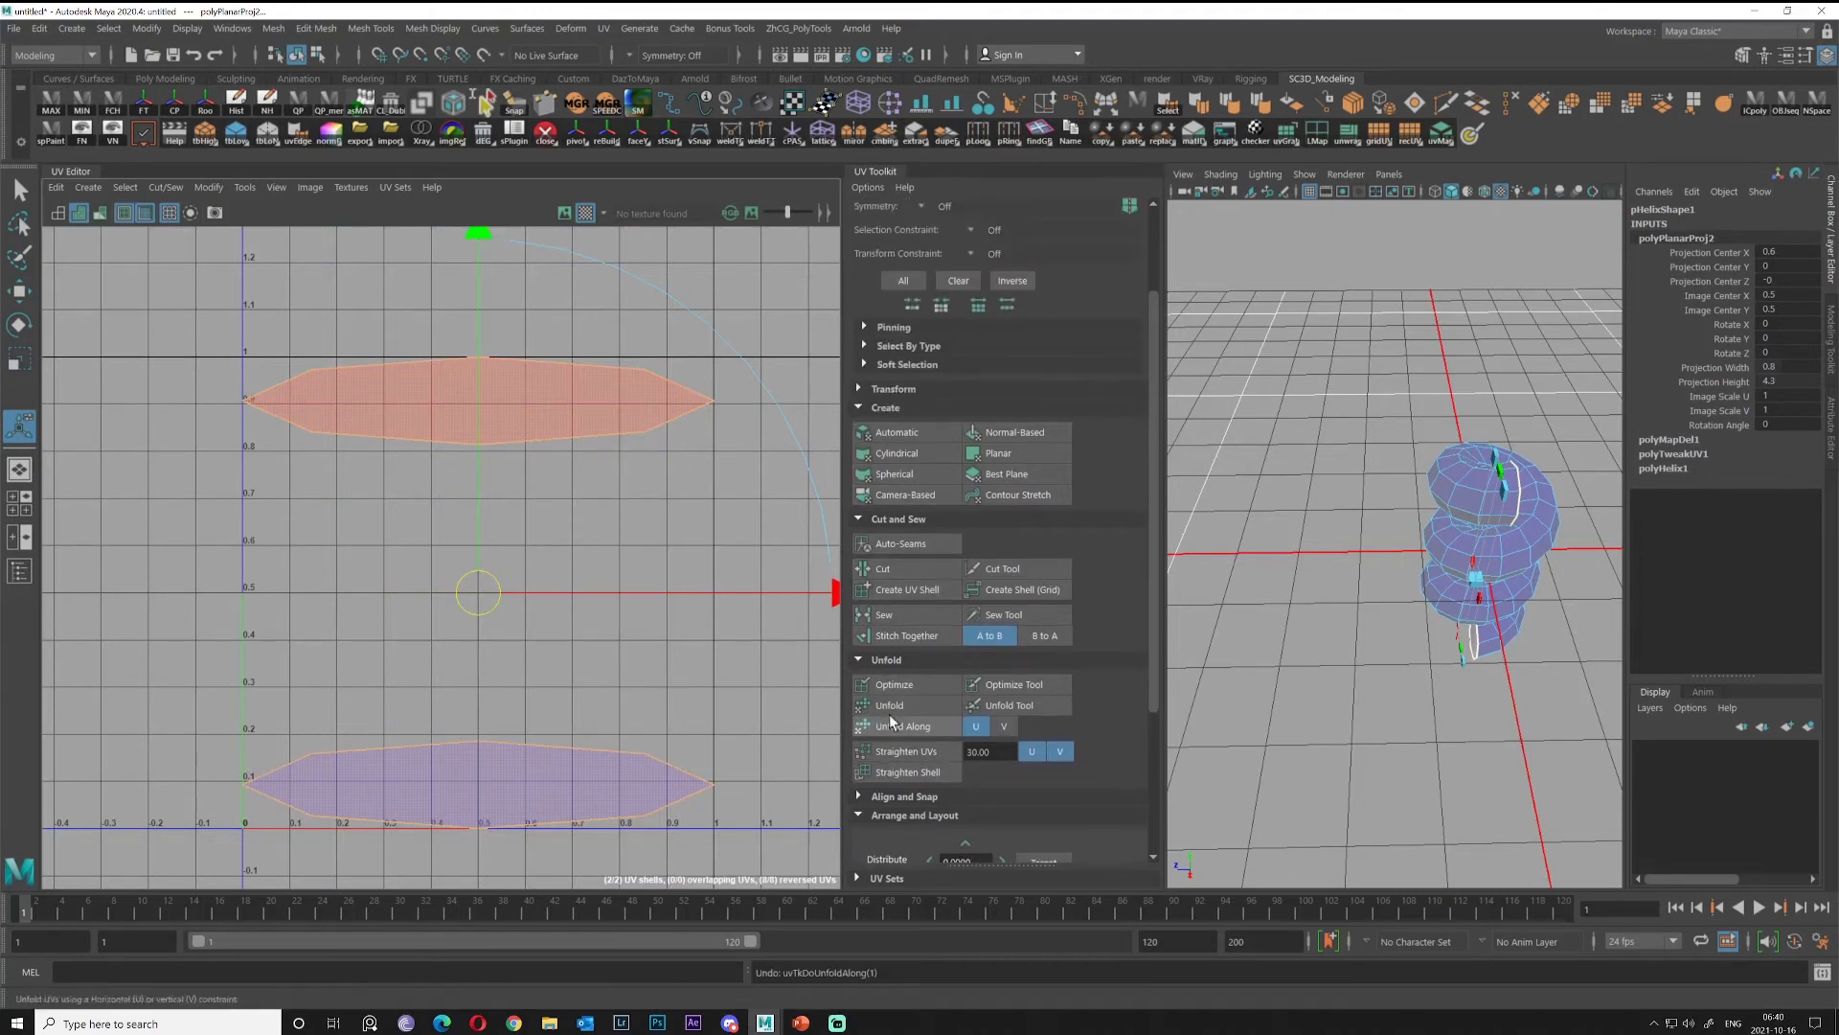
scroll(924, 745, down, 3)
scroll(933, 473, up, 5)
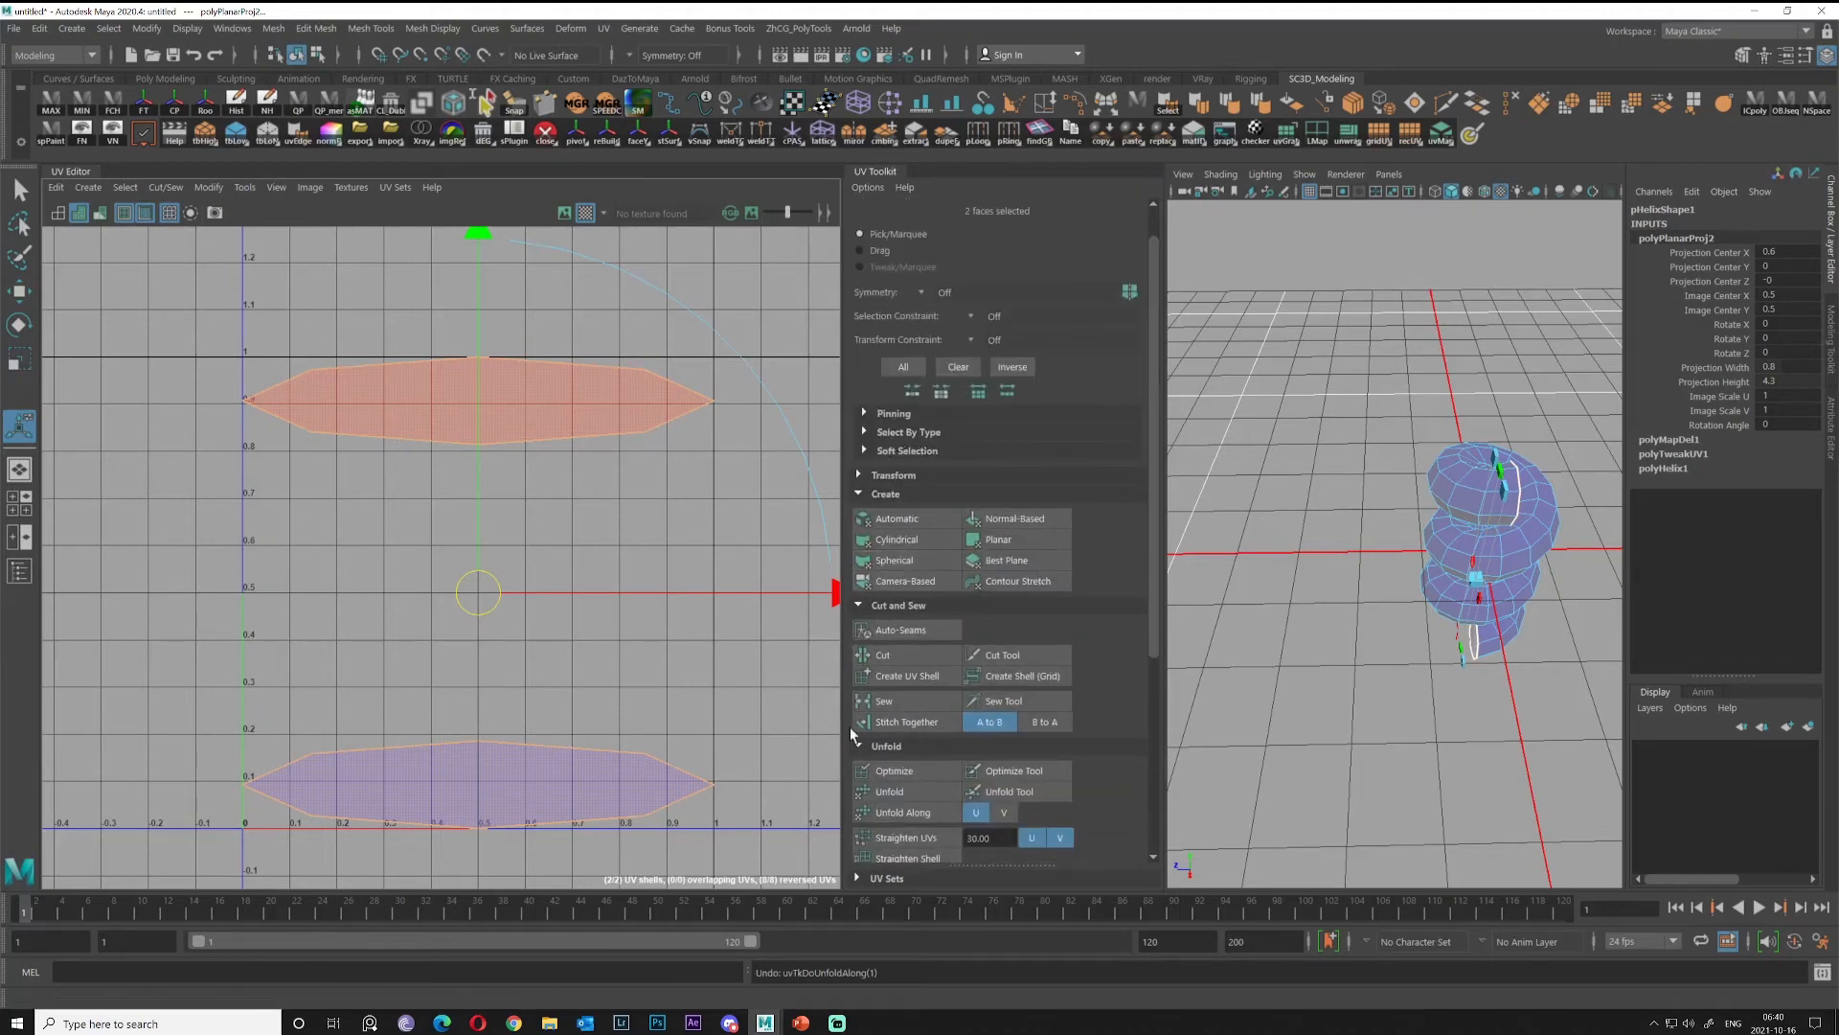
scroll(886, 768, down, 2)
click(883, 704)
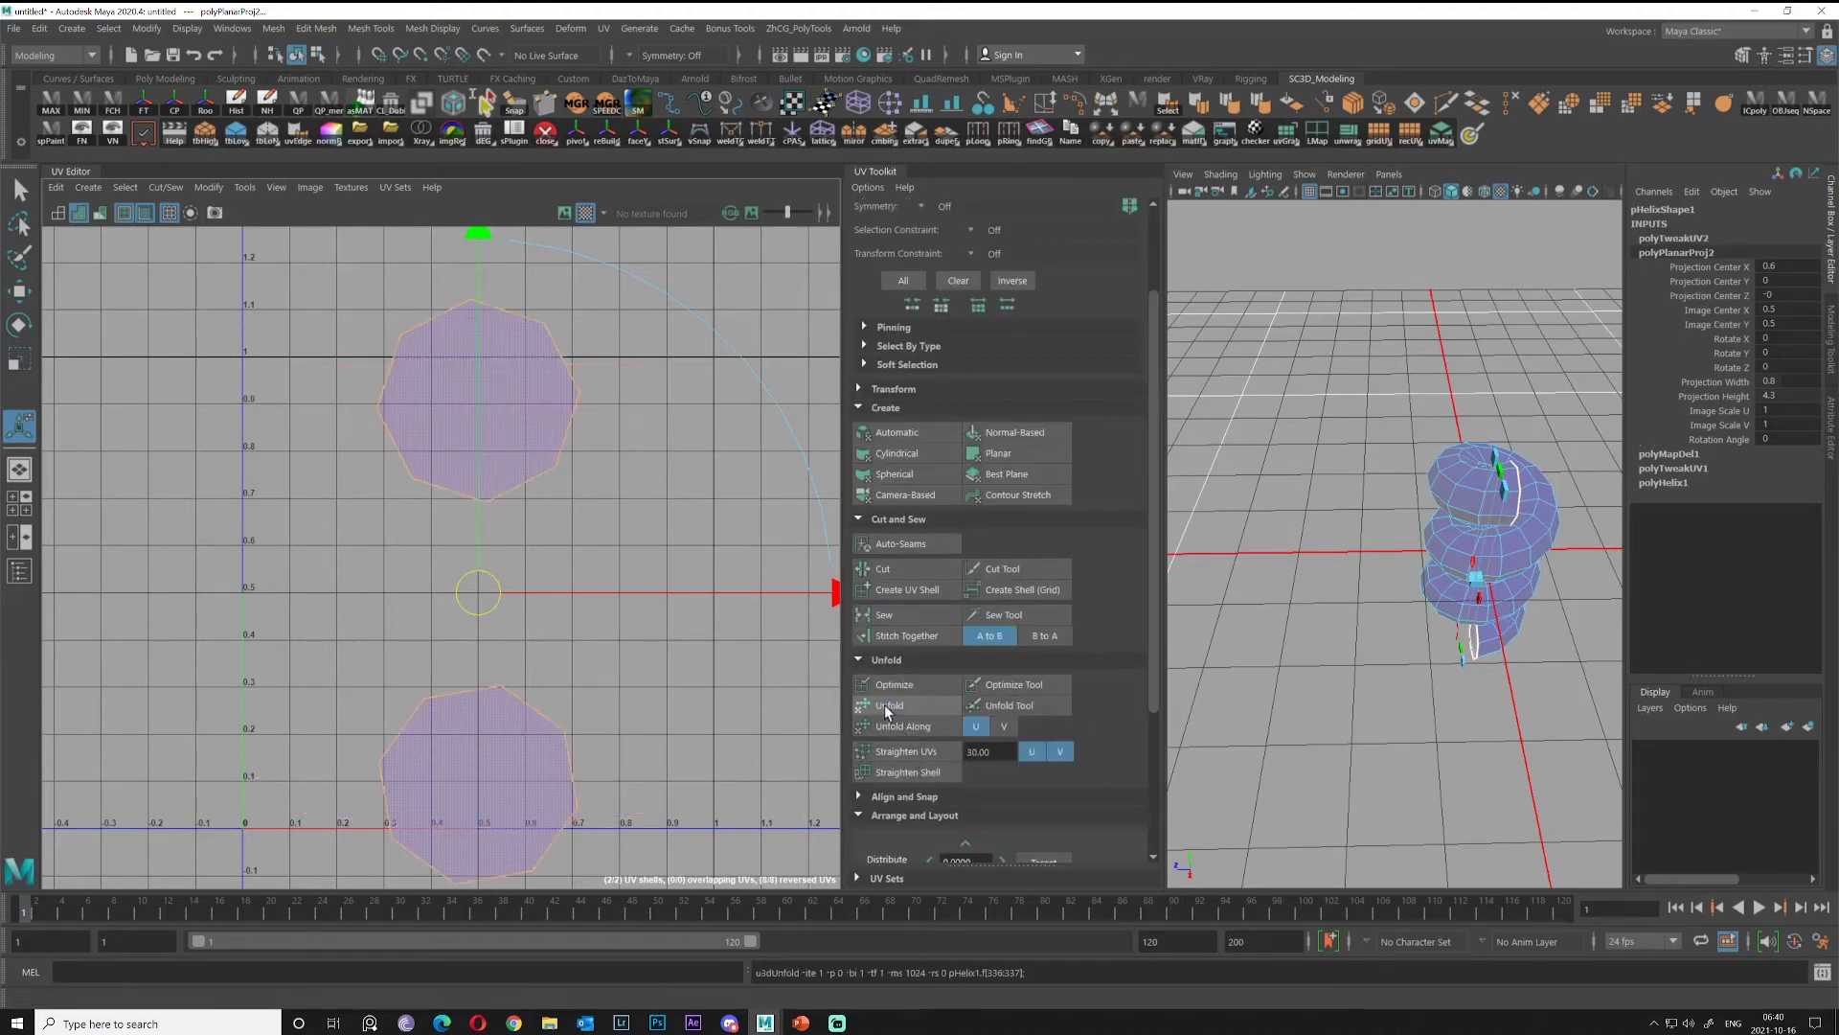
Move both end cap shells out of the 0–1 tile to the negative U side and deselect them.
scroll(441, 579, down, 2)
alt+middle_drag(438, 579, 554, 529)
drag(555, 529, 292, 512)
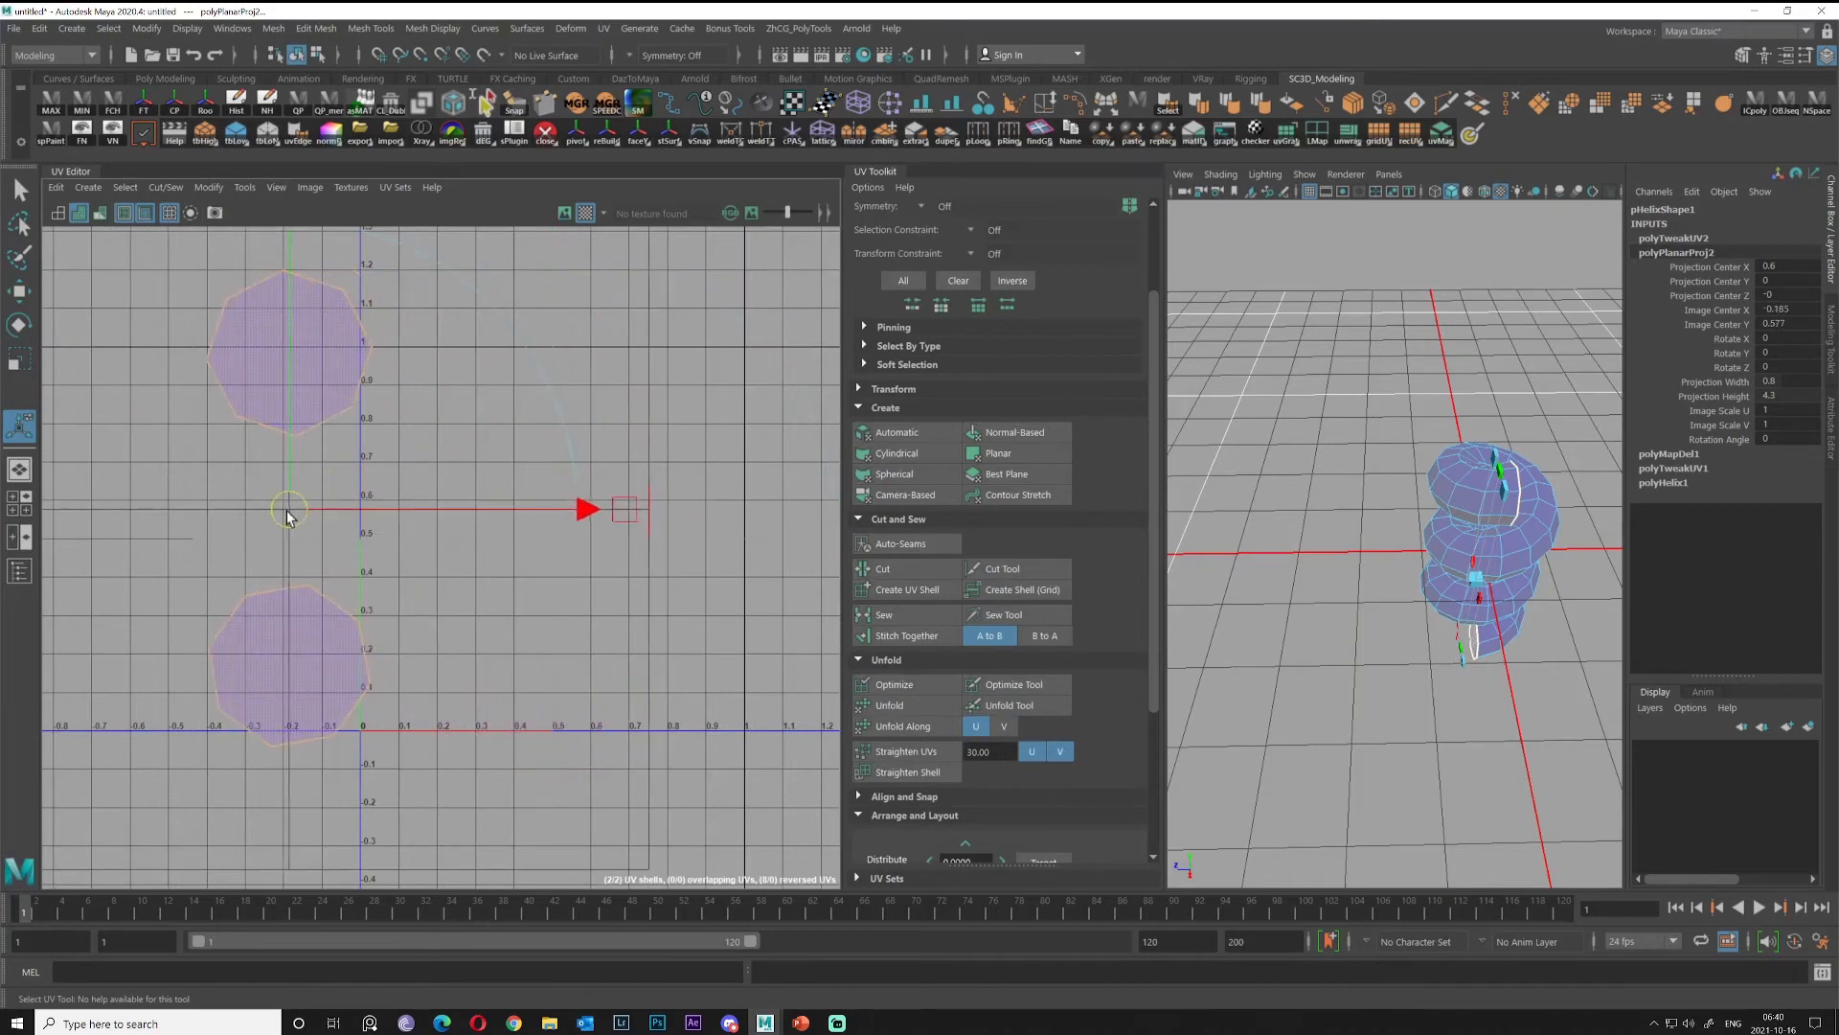
click(571, 428)
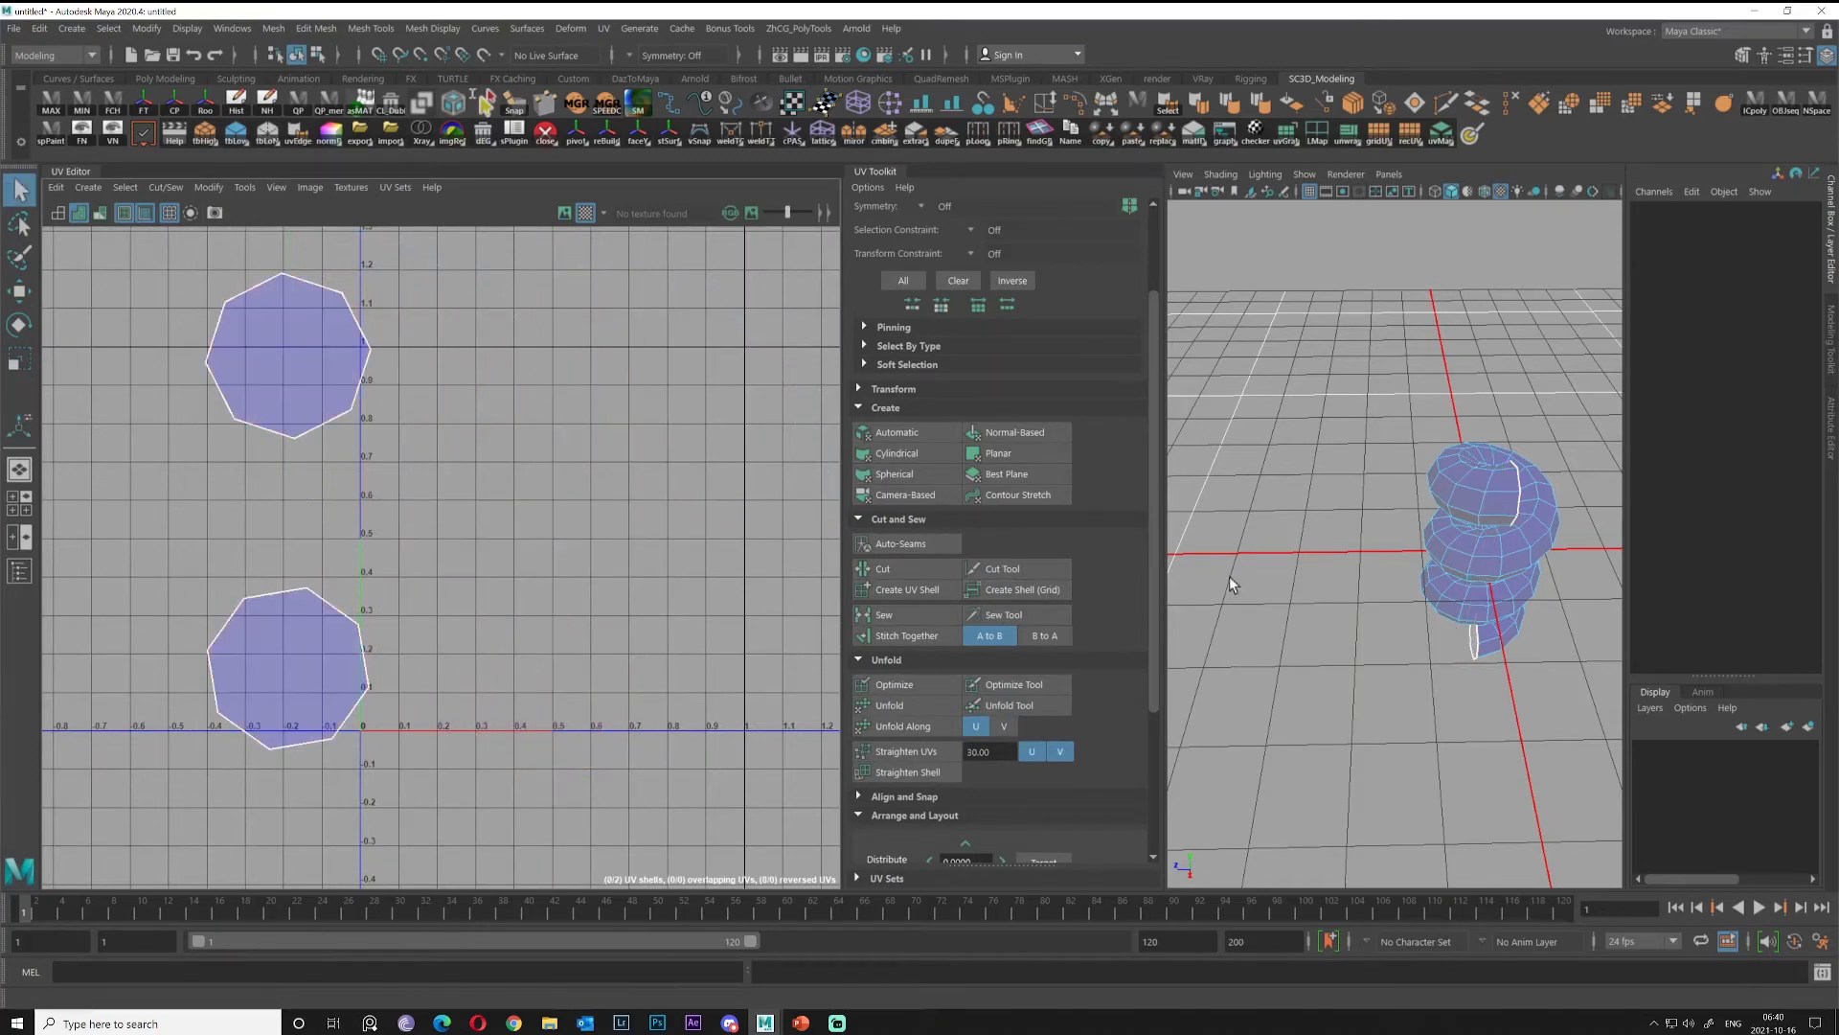
Select all the faces of the helix's body, leaving out the two end caps.
alt+drag(1409, 603, 1306, 511)
scroll(1305, 511, up, 5)
alt+middle_drag(1305, 511, 1480, 538)
alt+drag(1480, 538, 1346, 568)
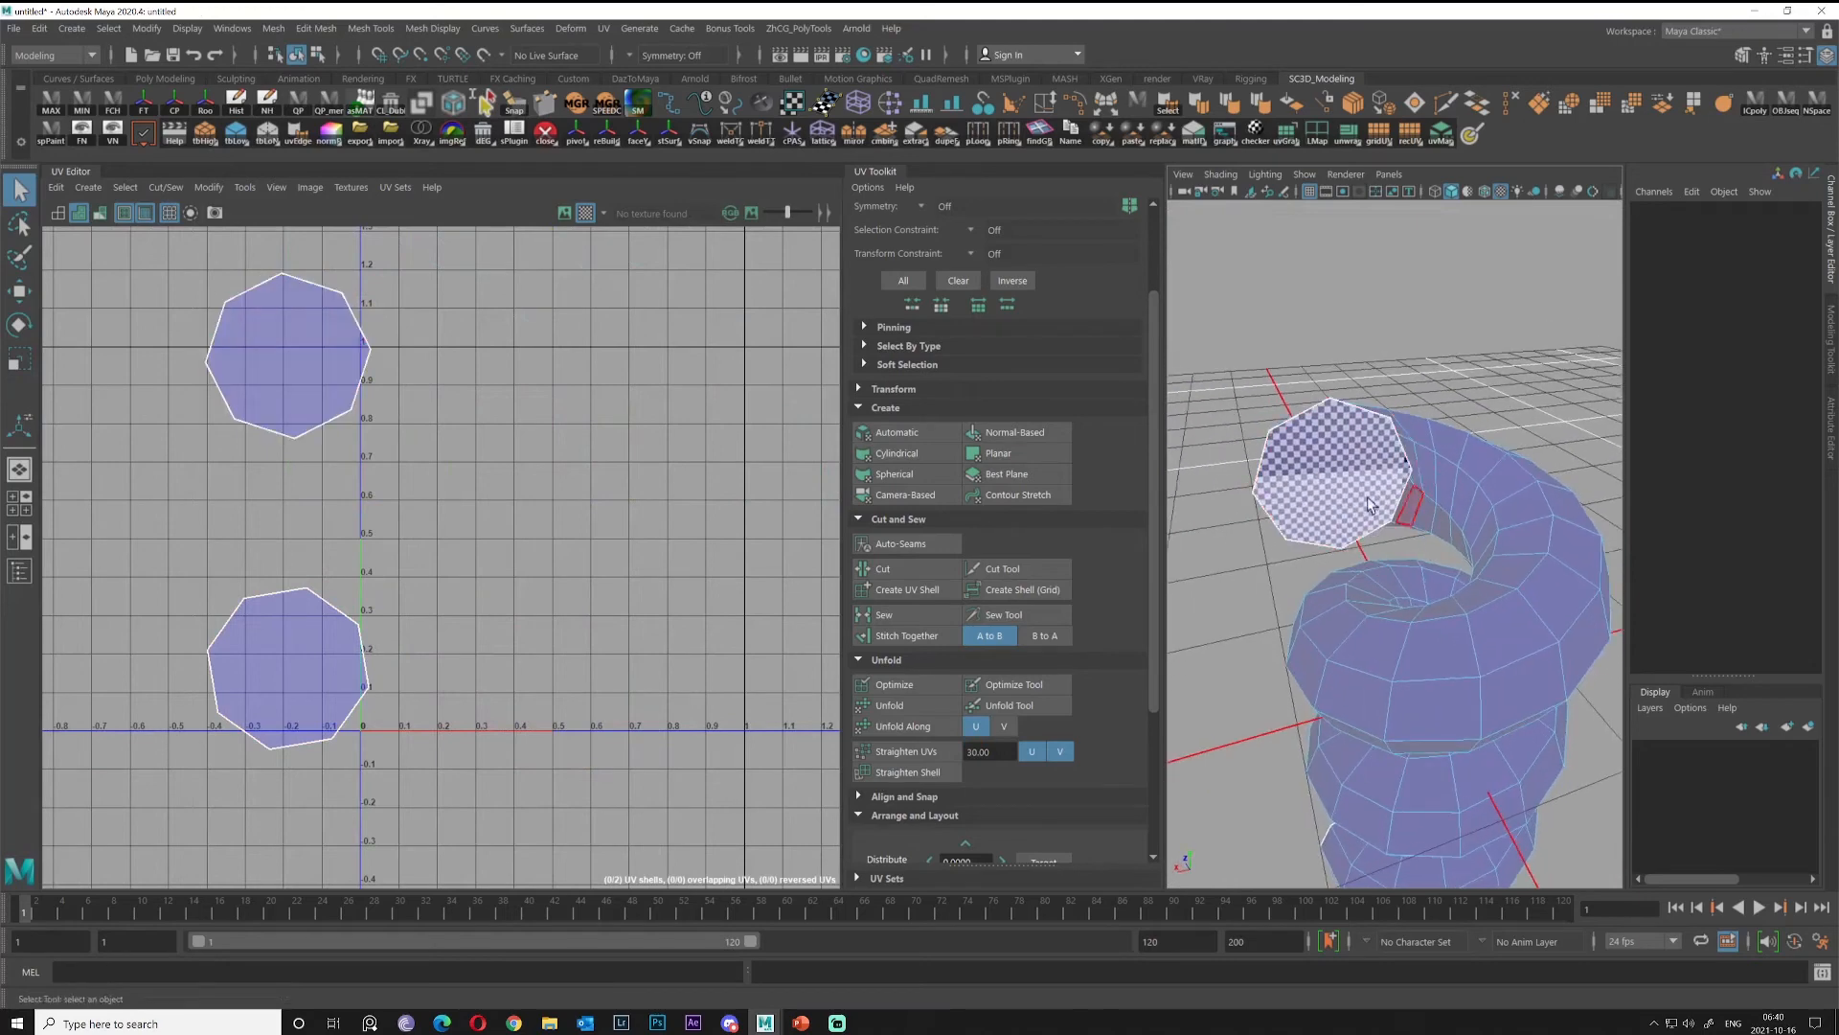
right_drag(1428, 485, 1431, 526)
double_click(1435, 504)
scroll(1427, 507, down, 6)
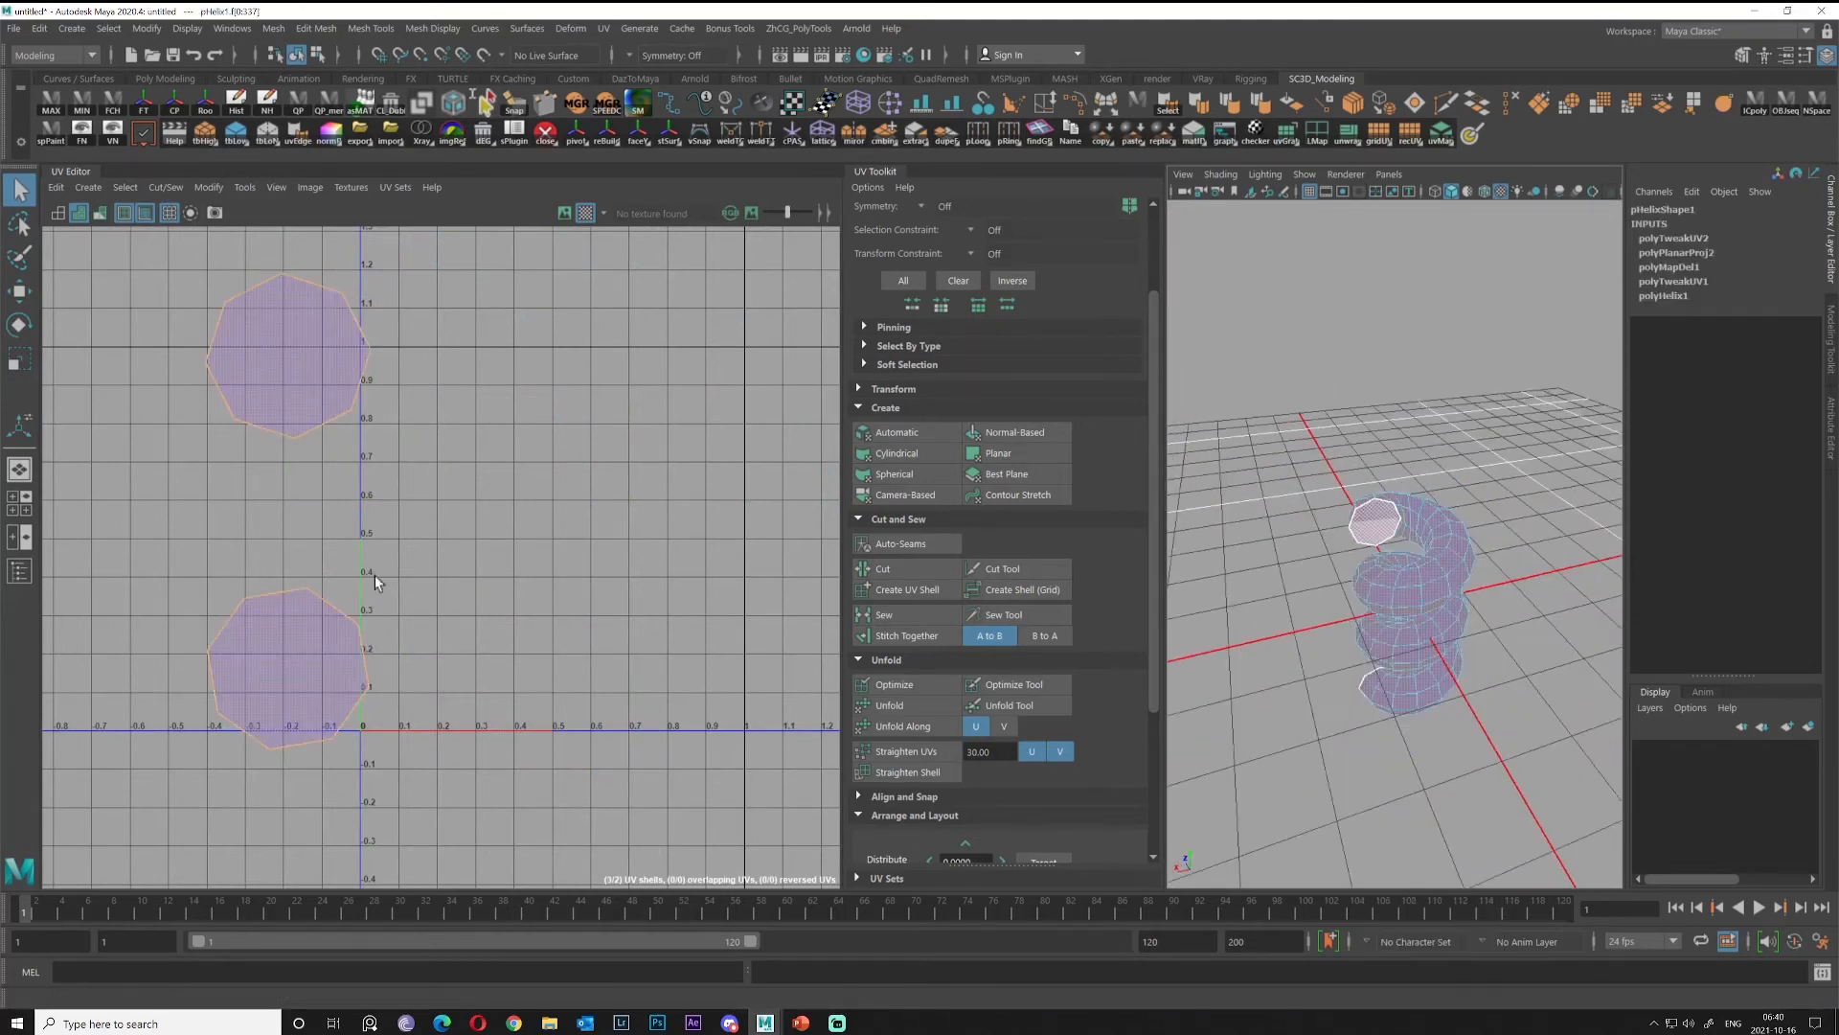
scroll(375, 581, down, 2)
drag(553, 771, 270, 519)
drag(90, 207, 89, 209)
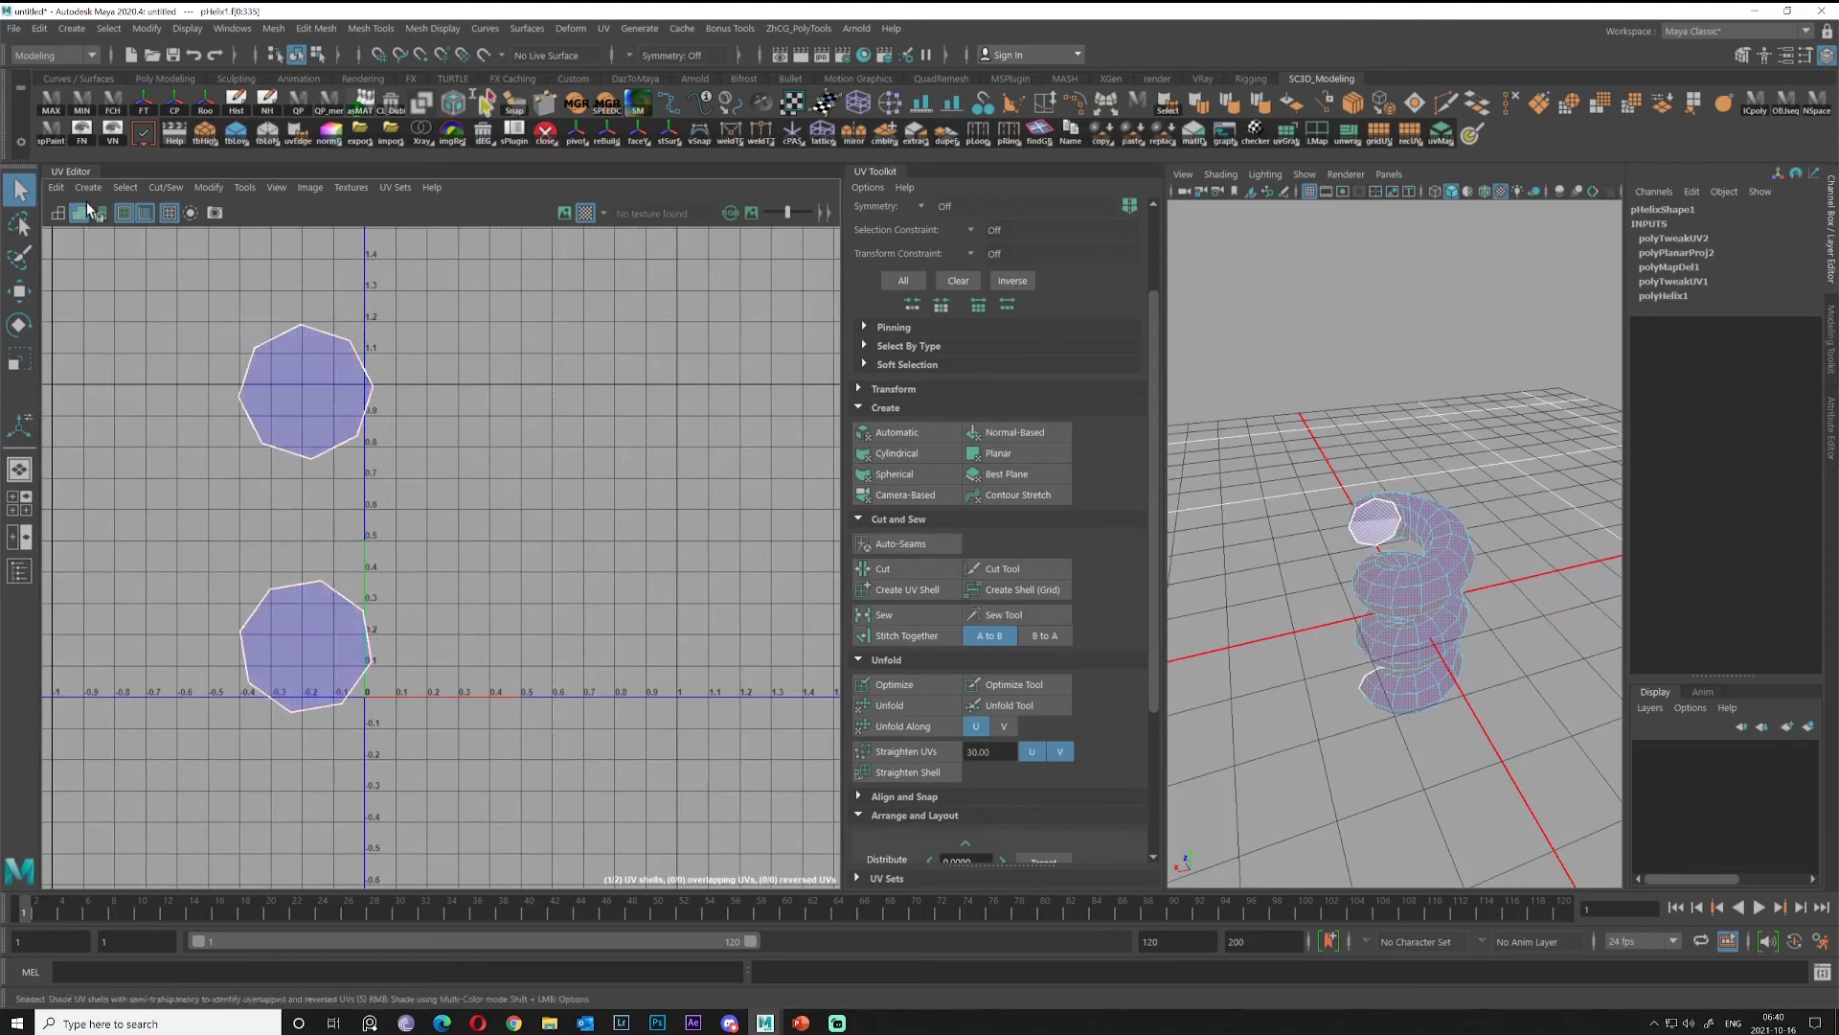
Create UVs for the selected helix body faces with a Contour Stretch projection.
scroll(1502, 596, up, 5)
alt+drag(1502, 596, 1384, 570)
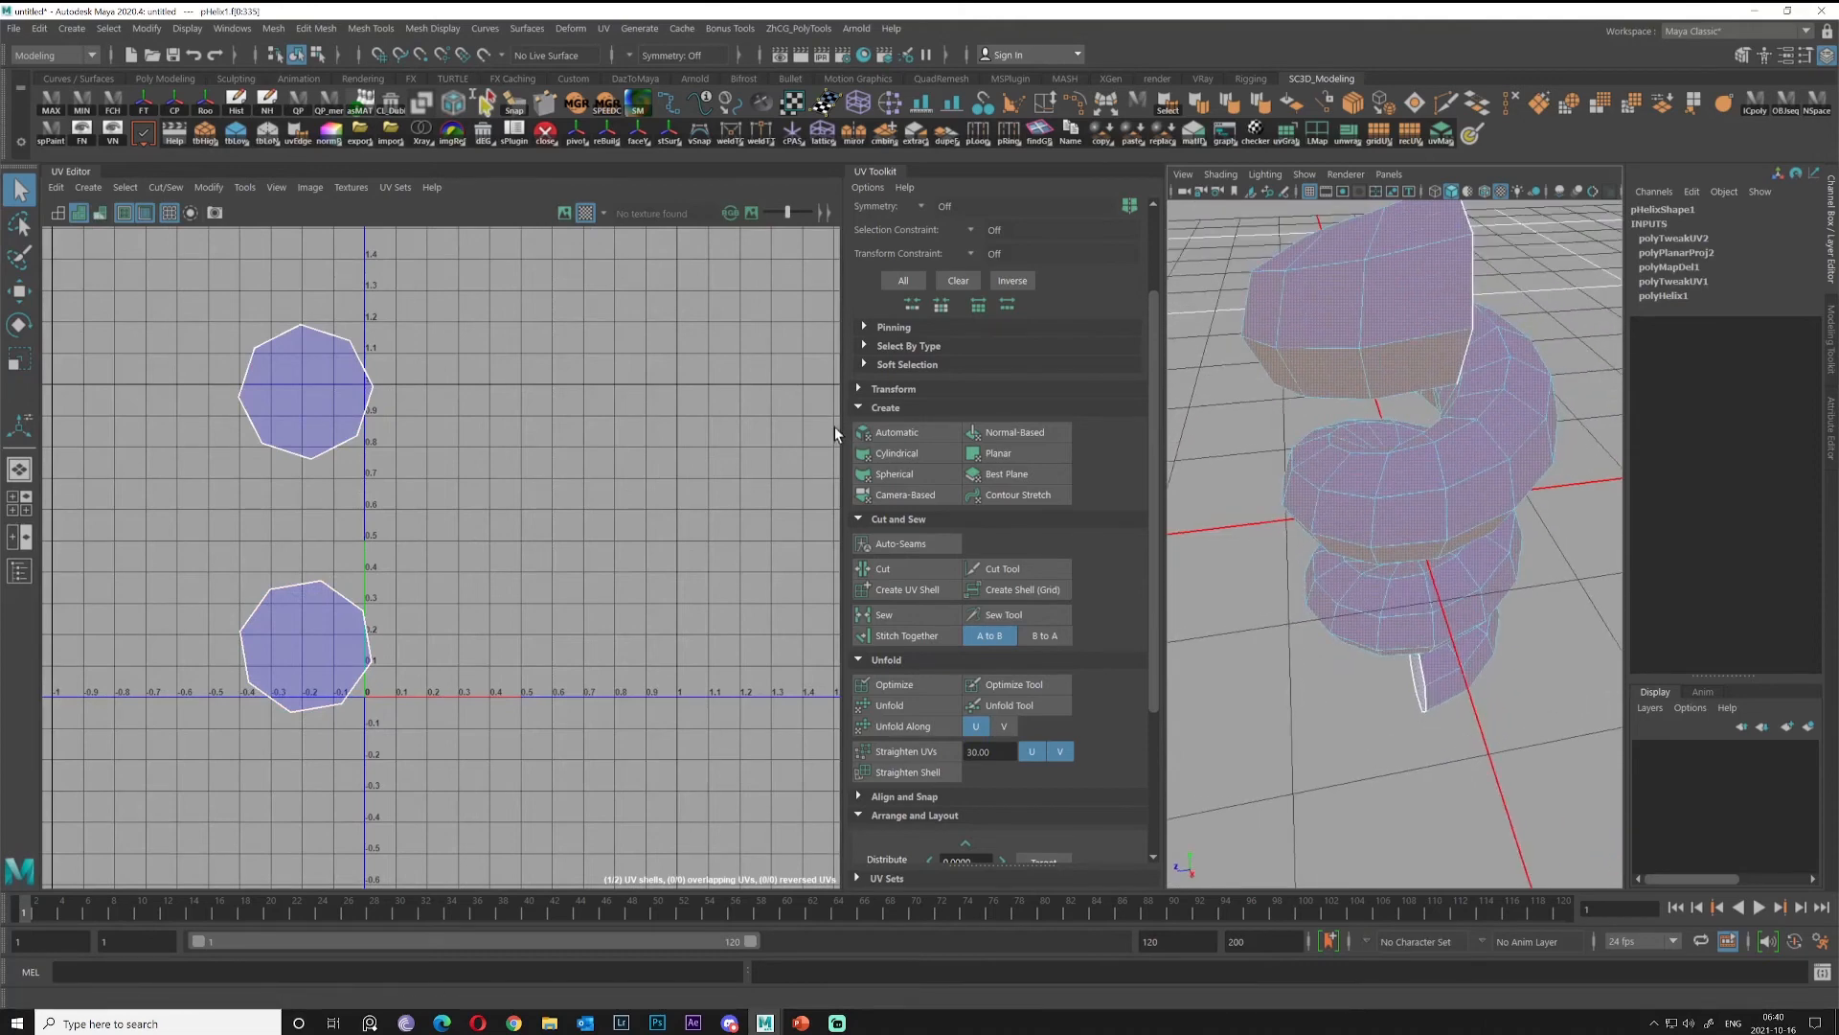
mouse_move(1316, 473)
alt+mouse_down()
mouse_move(1383, 439)
mouse_move(1400, 451)
mouse_move(1331, 462)
alt+mouse_up()
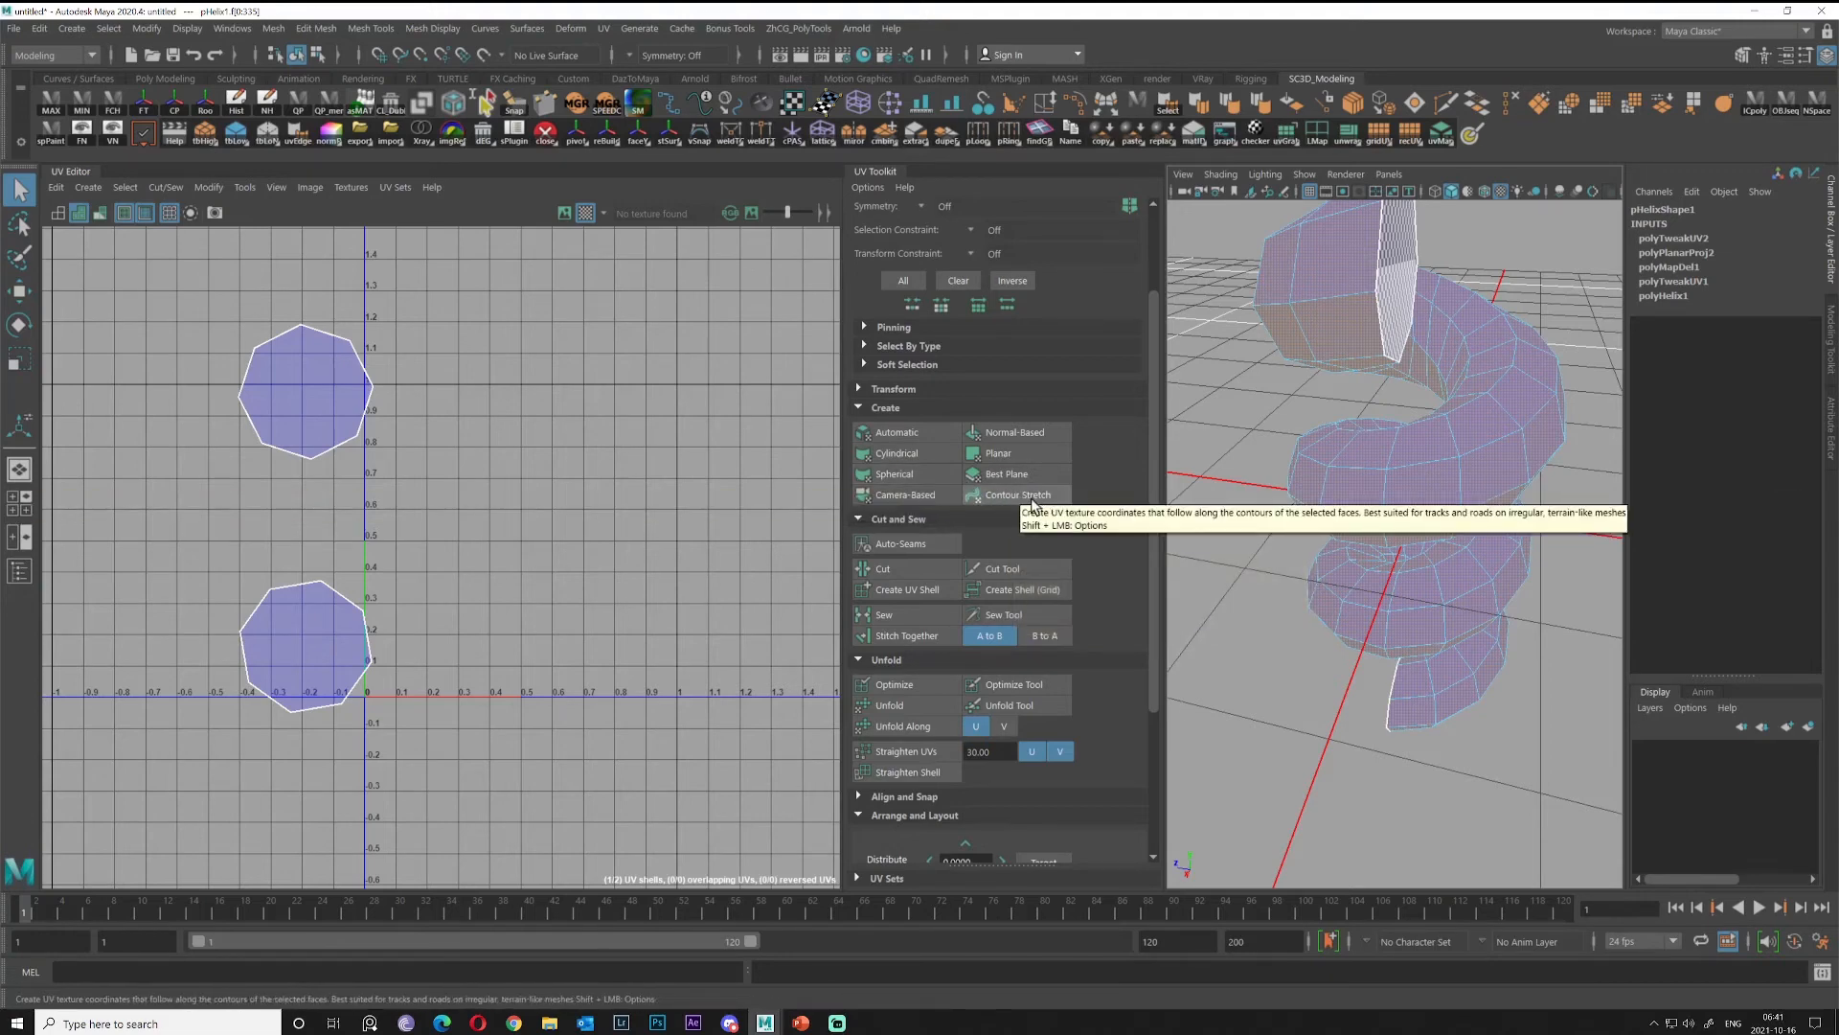
click(1031, 495)
Cut a lengthwise UV seam through the edge loop on the inner side of the helix's coils.
alt+drag(1245, 440, 1311, 434)
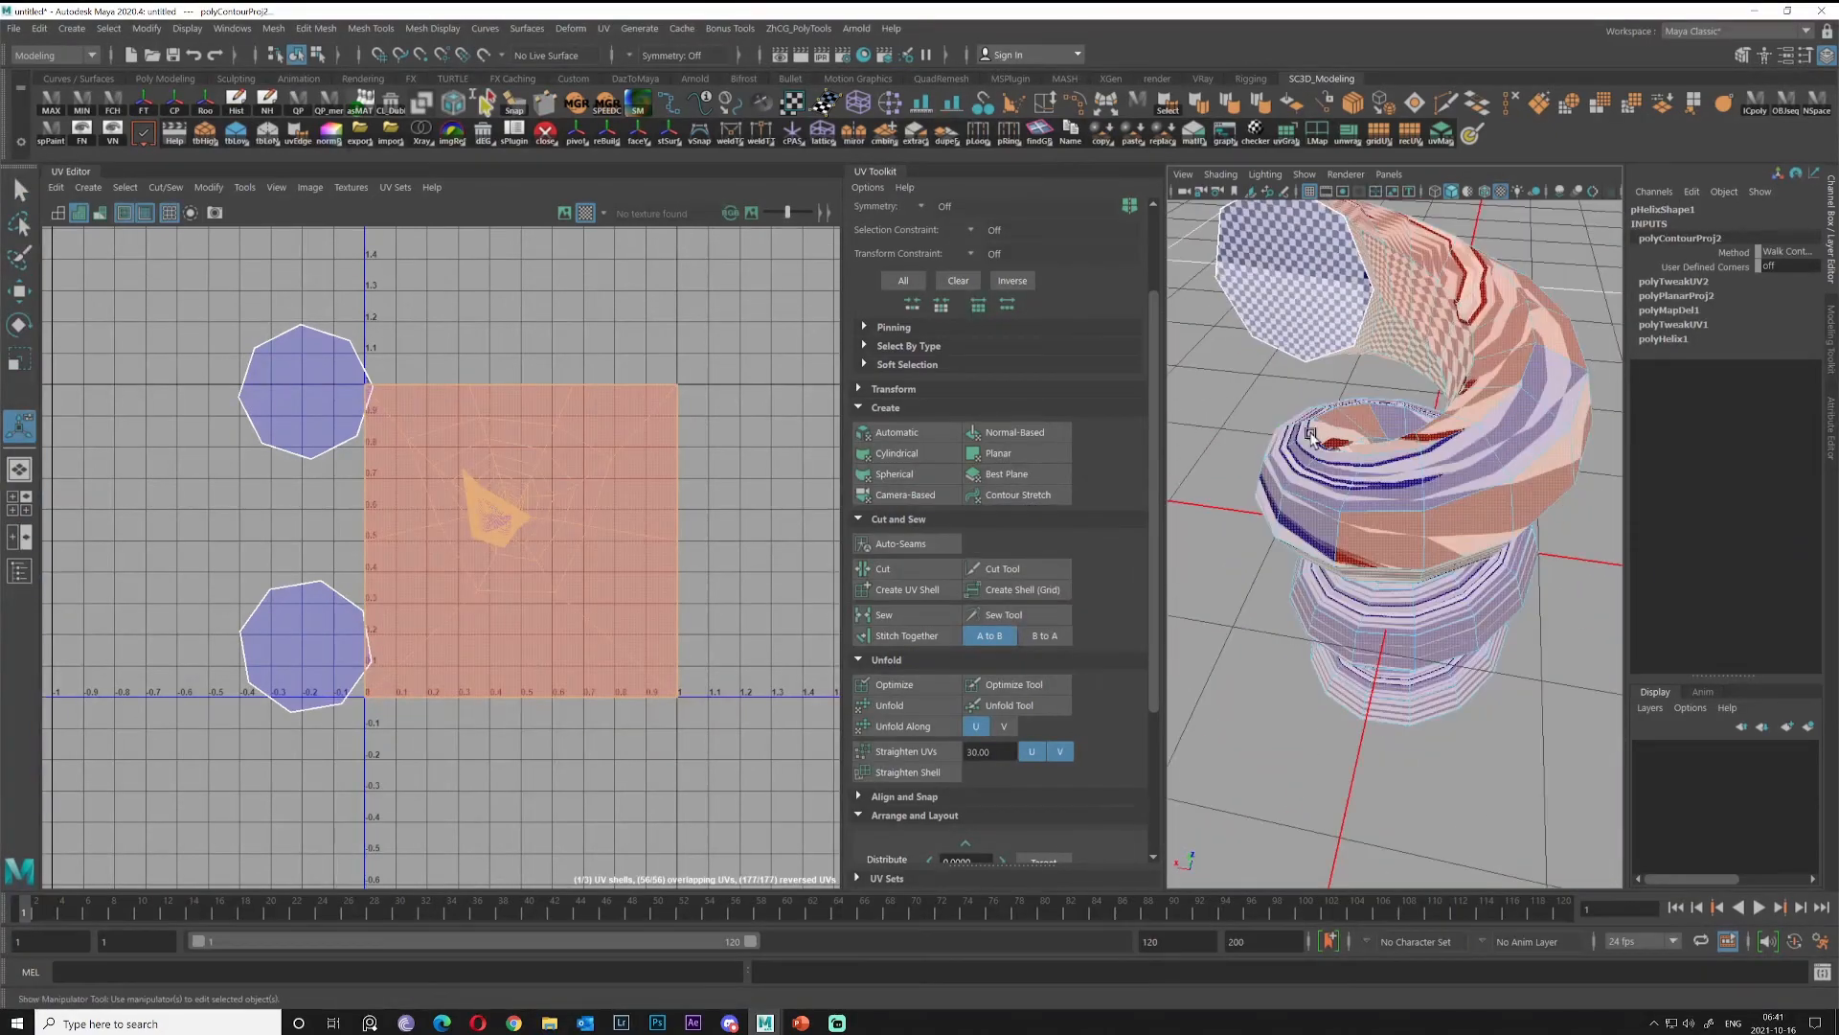
alt+right_drag(1341, 375, 1395, 479)
alt+drag(1394, 479, 1413, 429)
key(q)
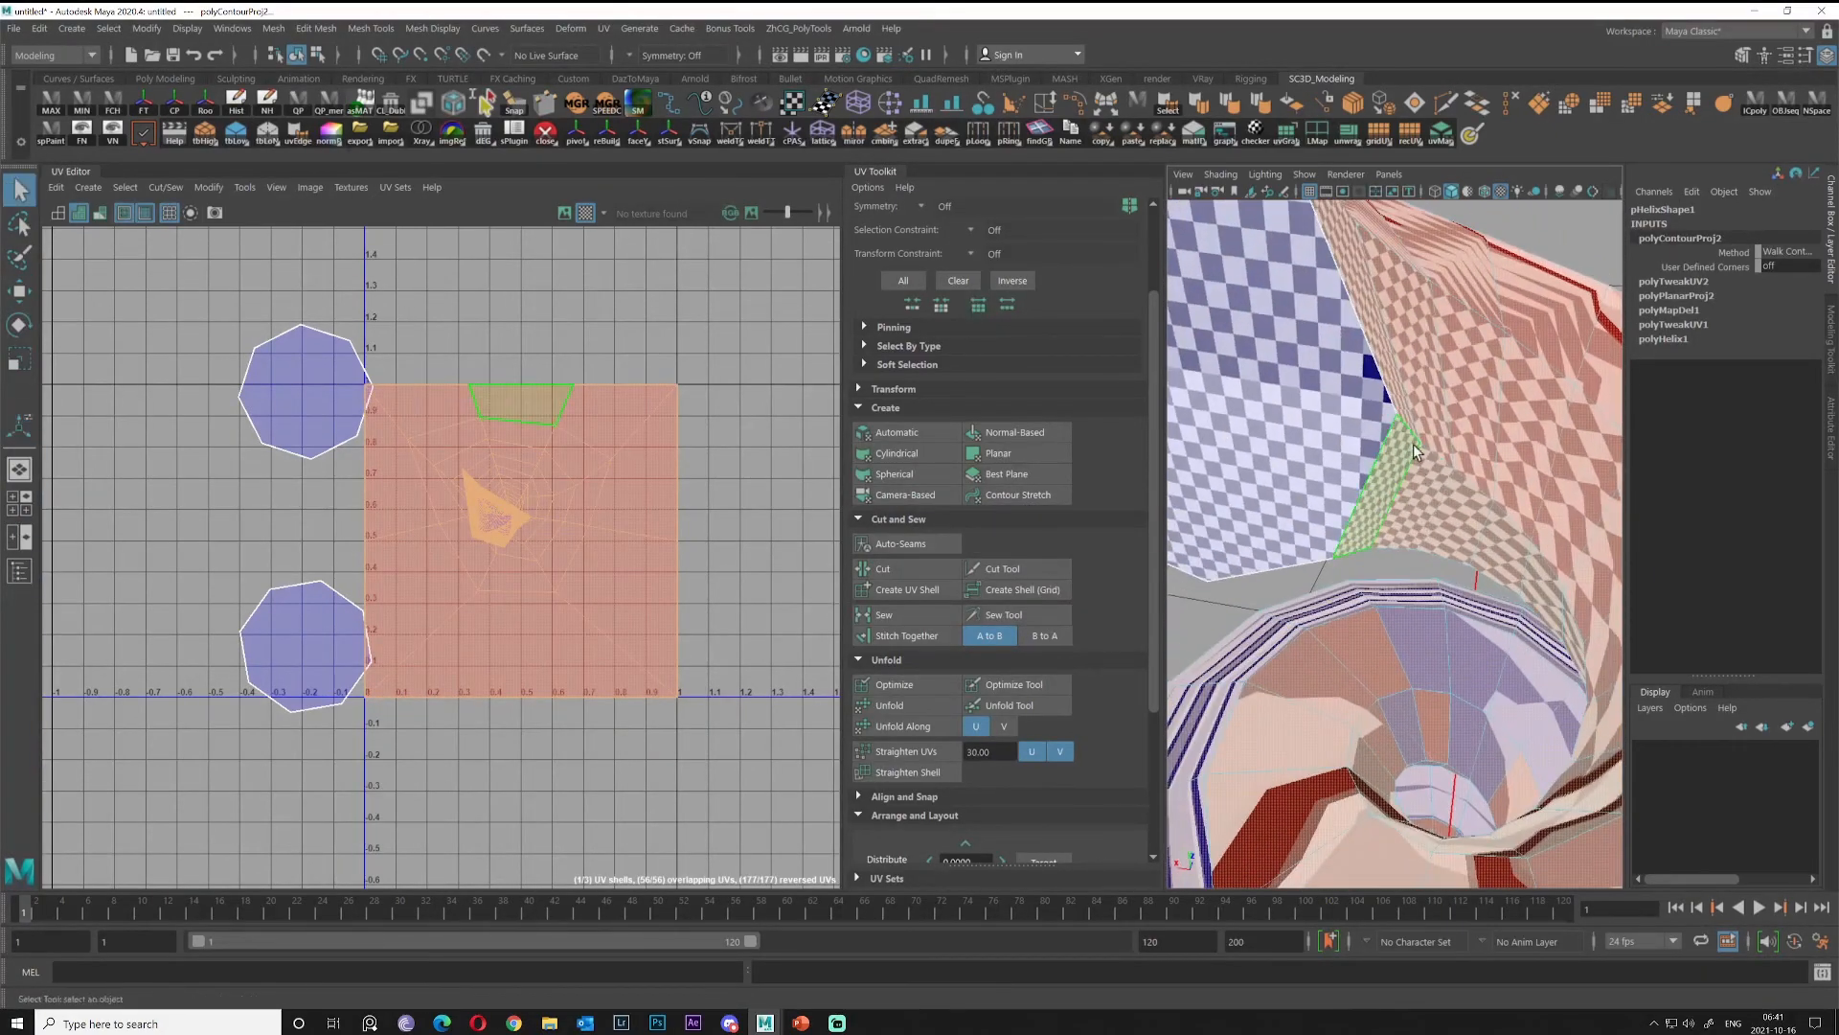
right_drag(1414, 429, 1413, 385)
alt+drag(1414, 384, 1341, 422)
click(1253, 439)
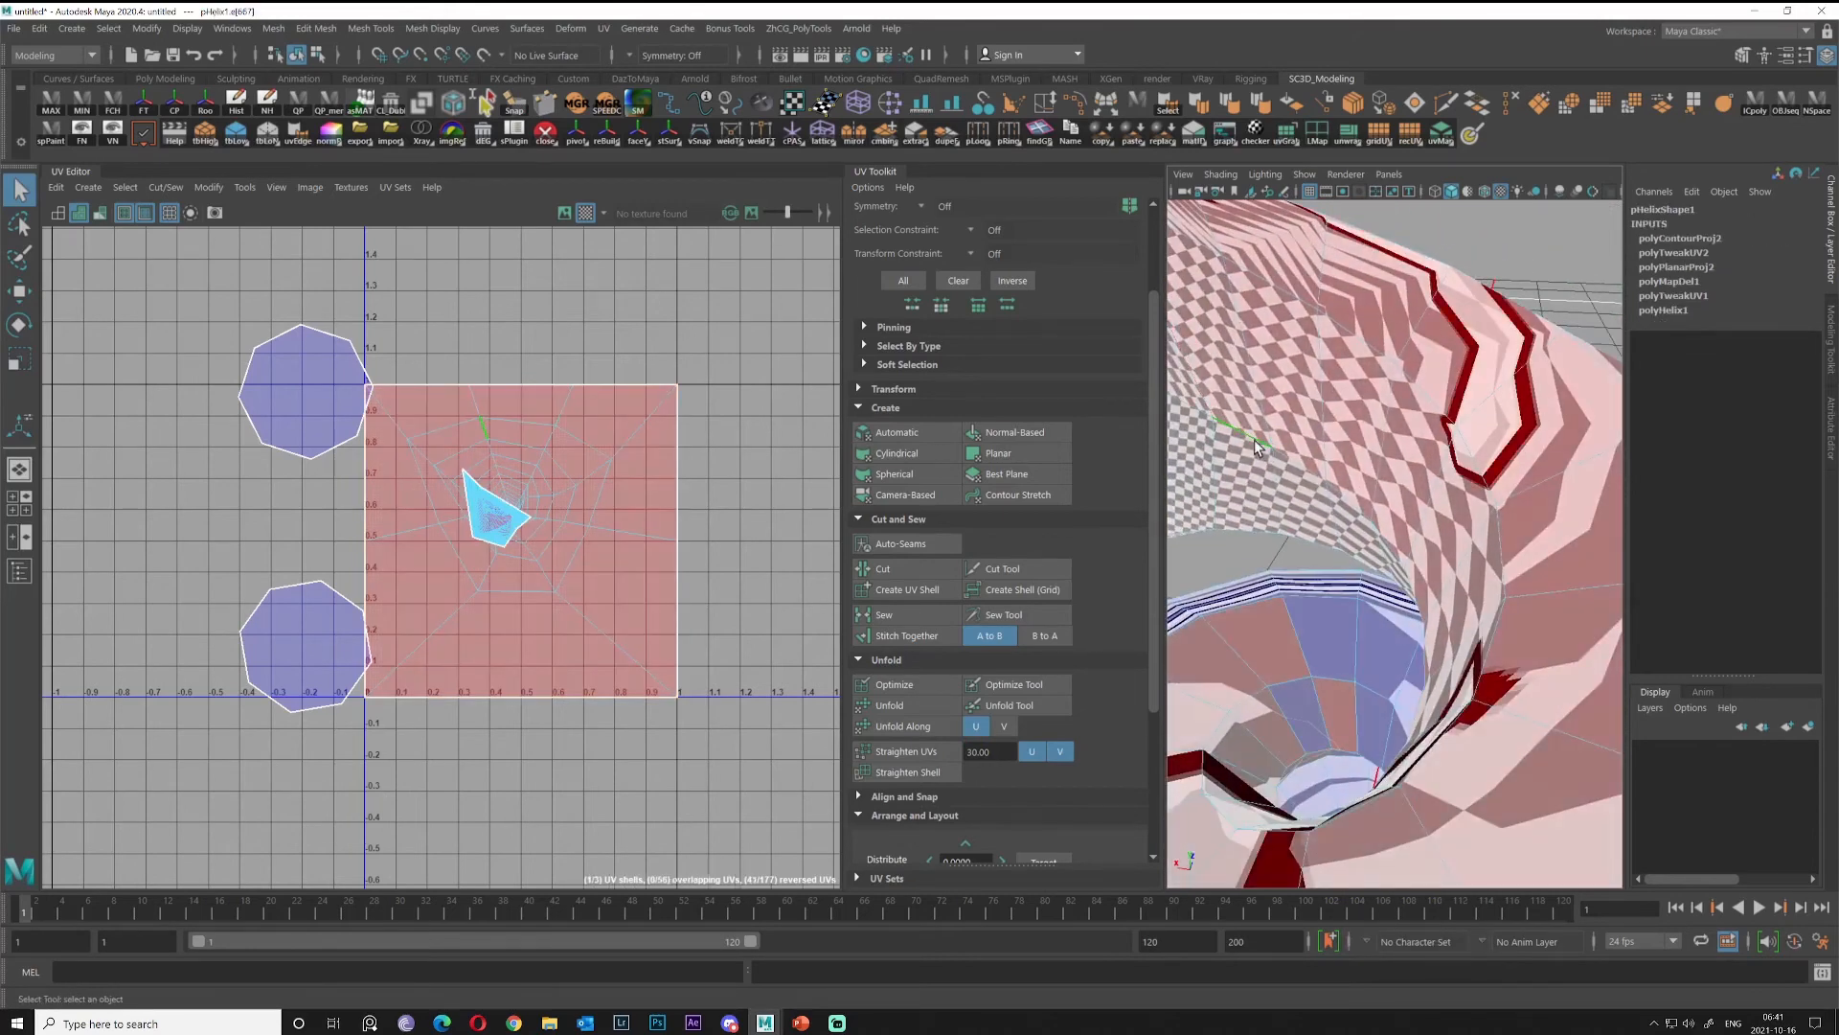
scroll(1253, 440, down, 5)
alt+drag(1301, 484, 1325, 443)
alt+right_drag(1325, 443, 1362, 438)
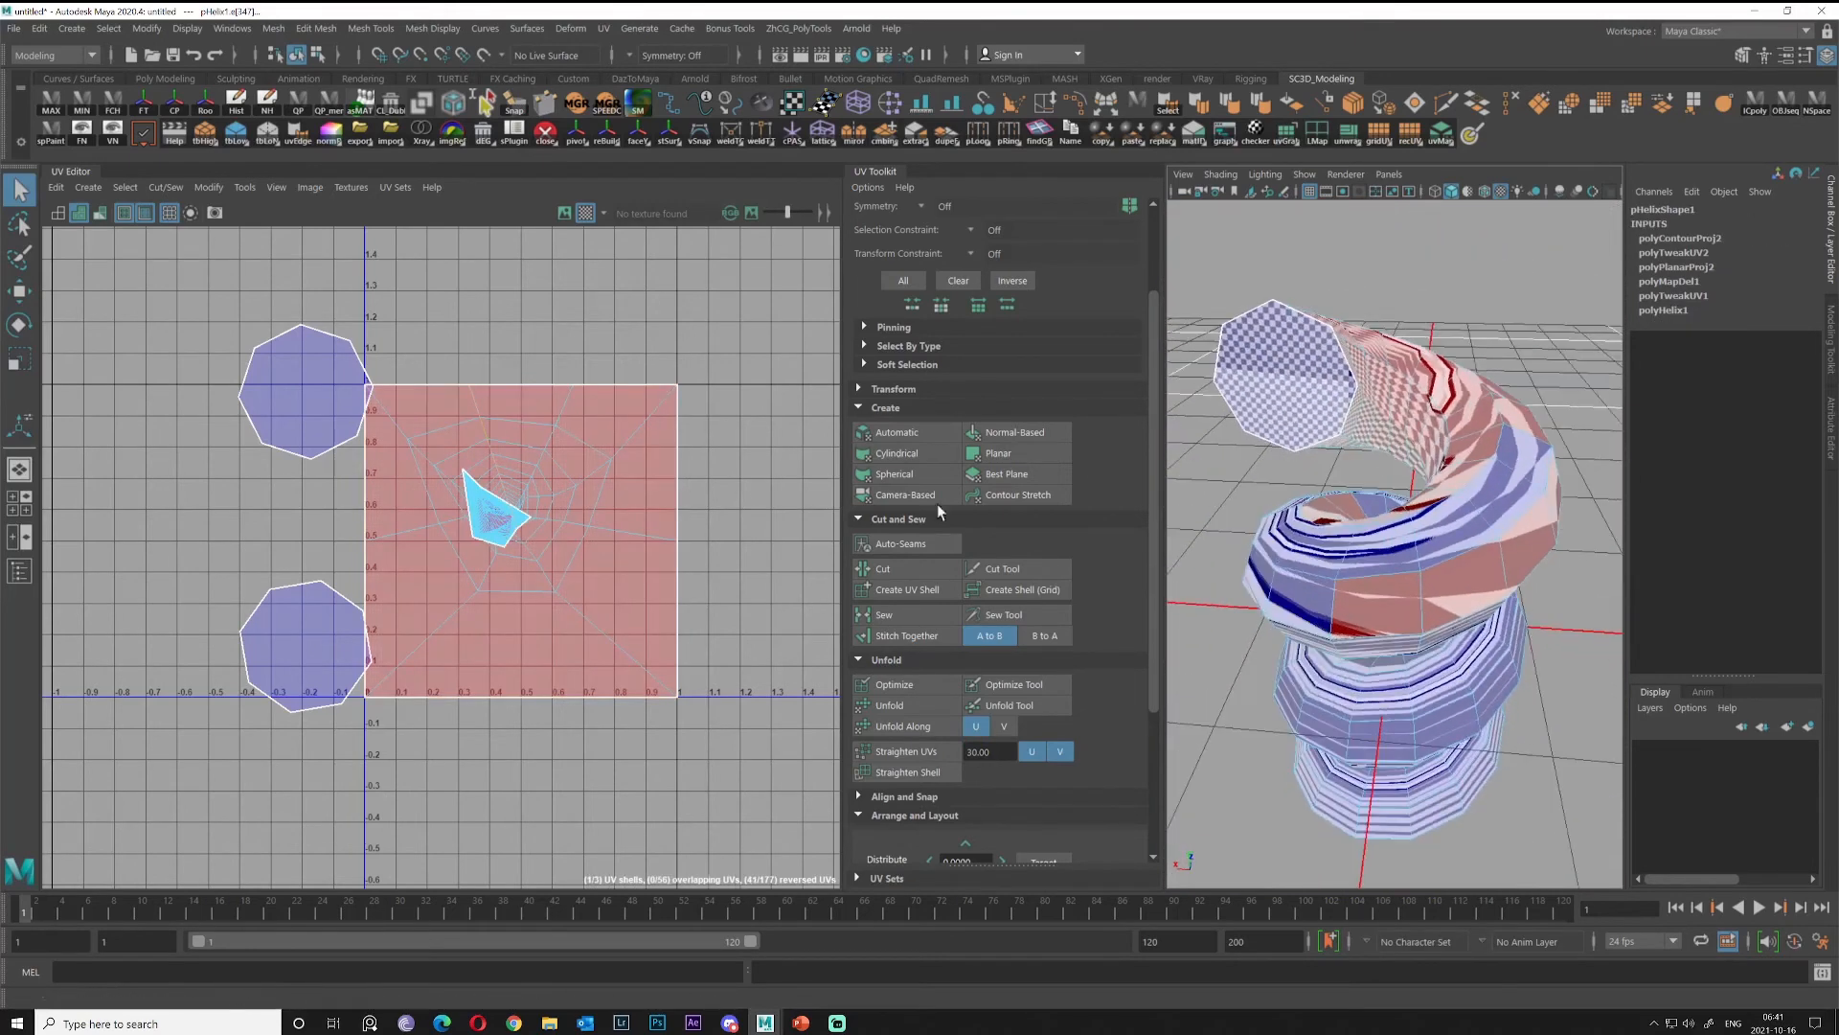
alt+drag(1337, 465, 1367, 477)
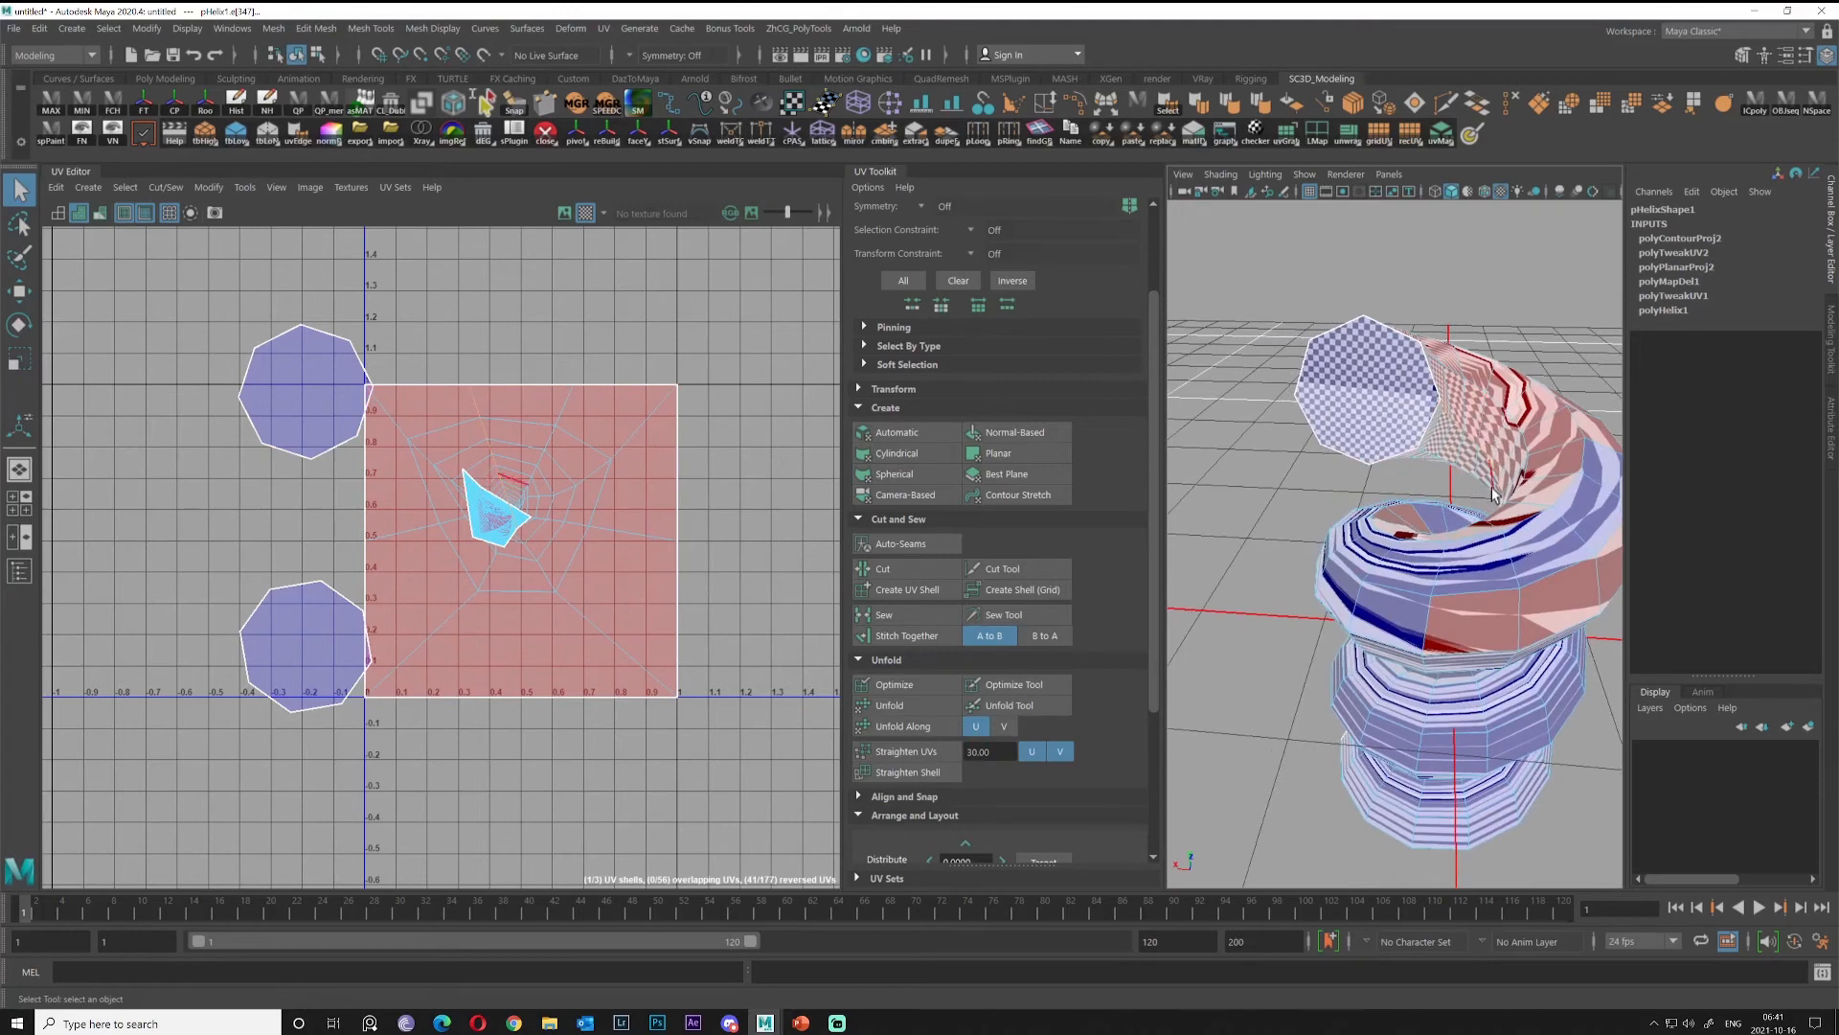
mouse_move(1456, 517)
alt+mouse_down()
mouse_move(1355, 499)
mouse_move(1443, 538)
alt+mouse_up()
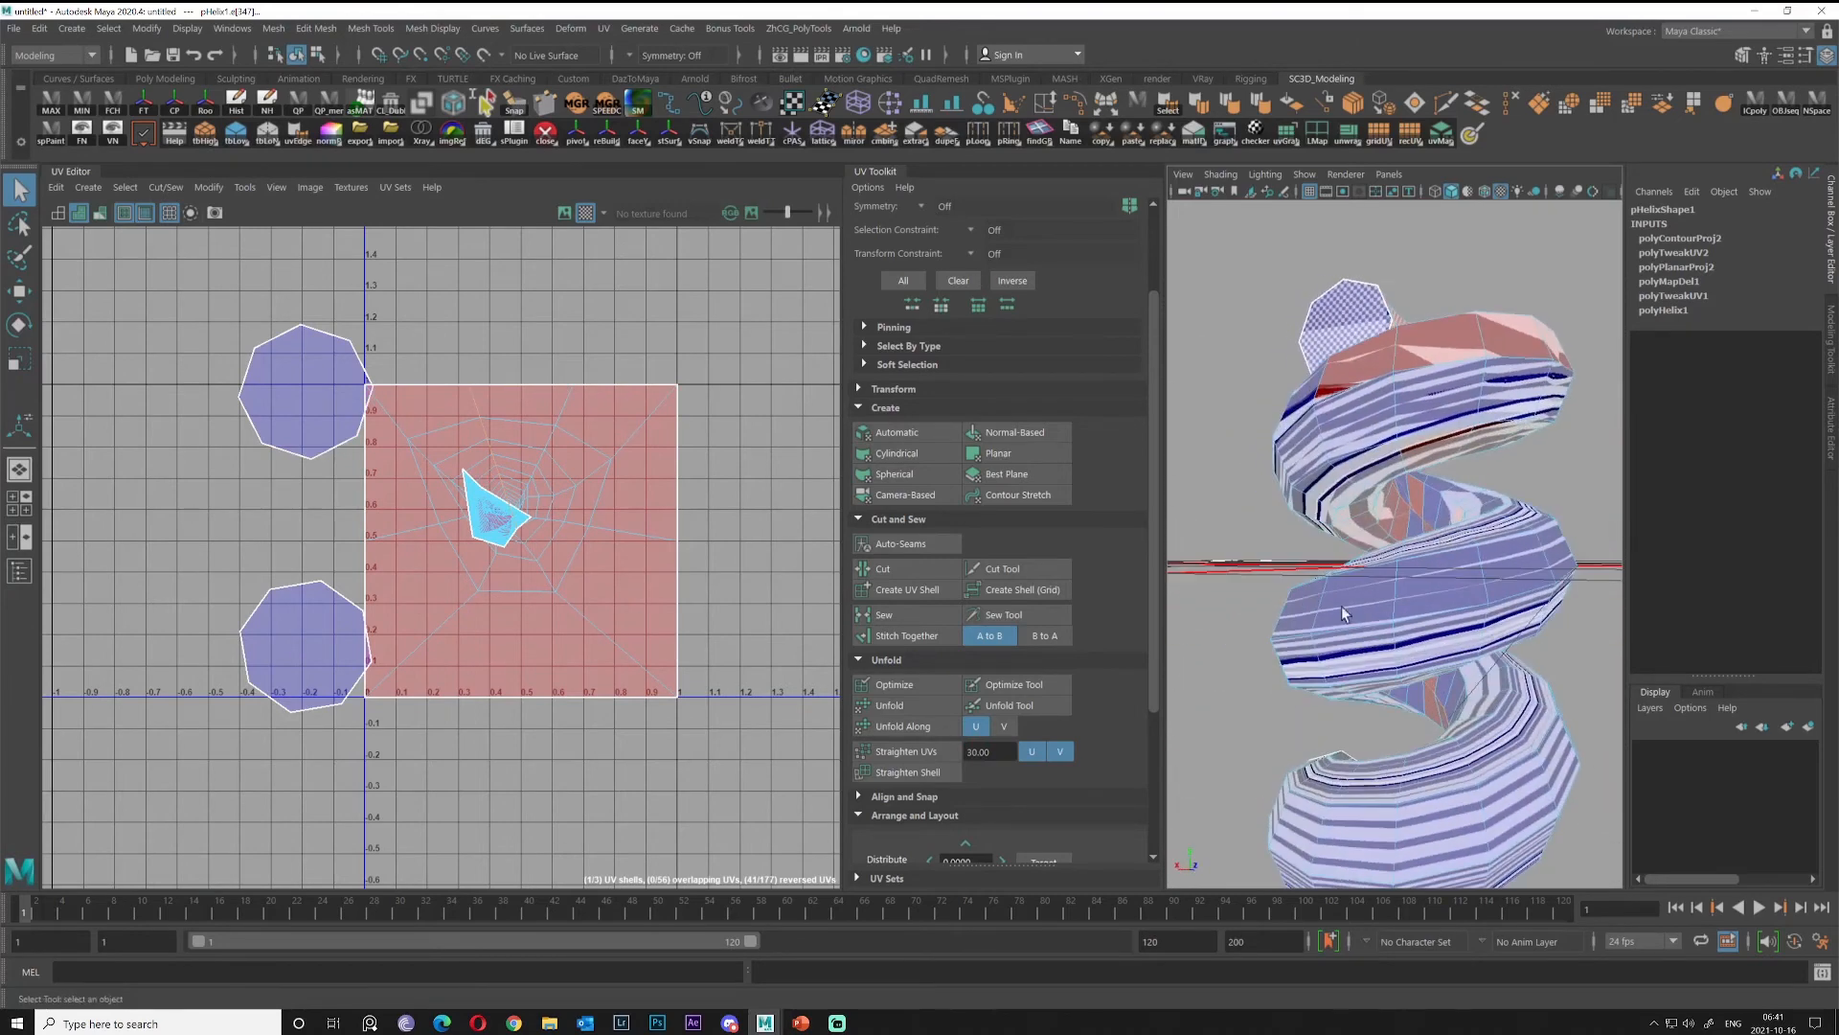
click(896, 571)
Unfold the helix's body shell into a long strip and rotate it to run upright along V.
key(F12)
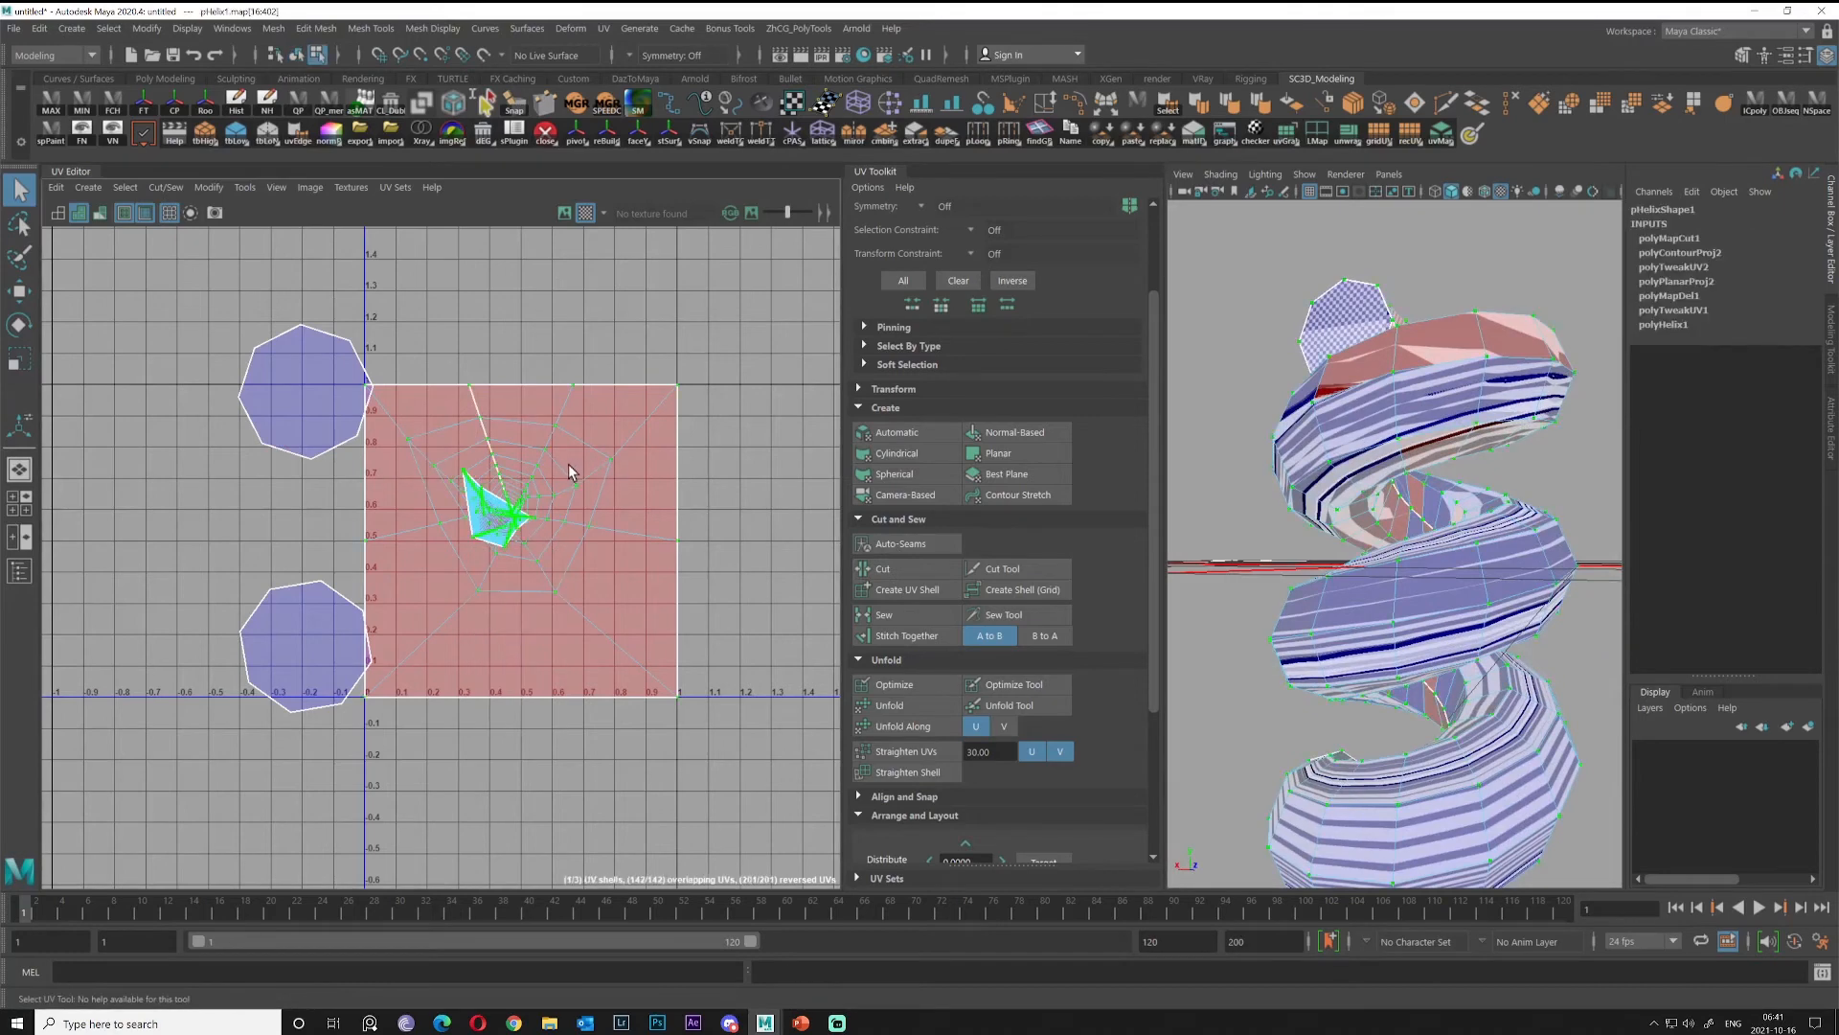
click(890, 706)
key(e)
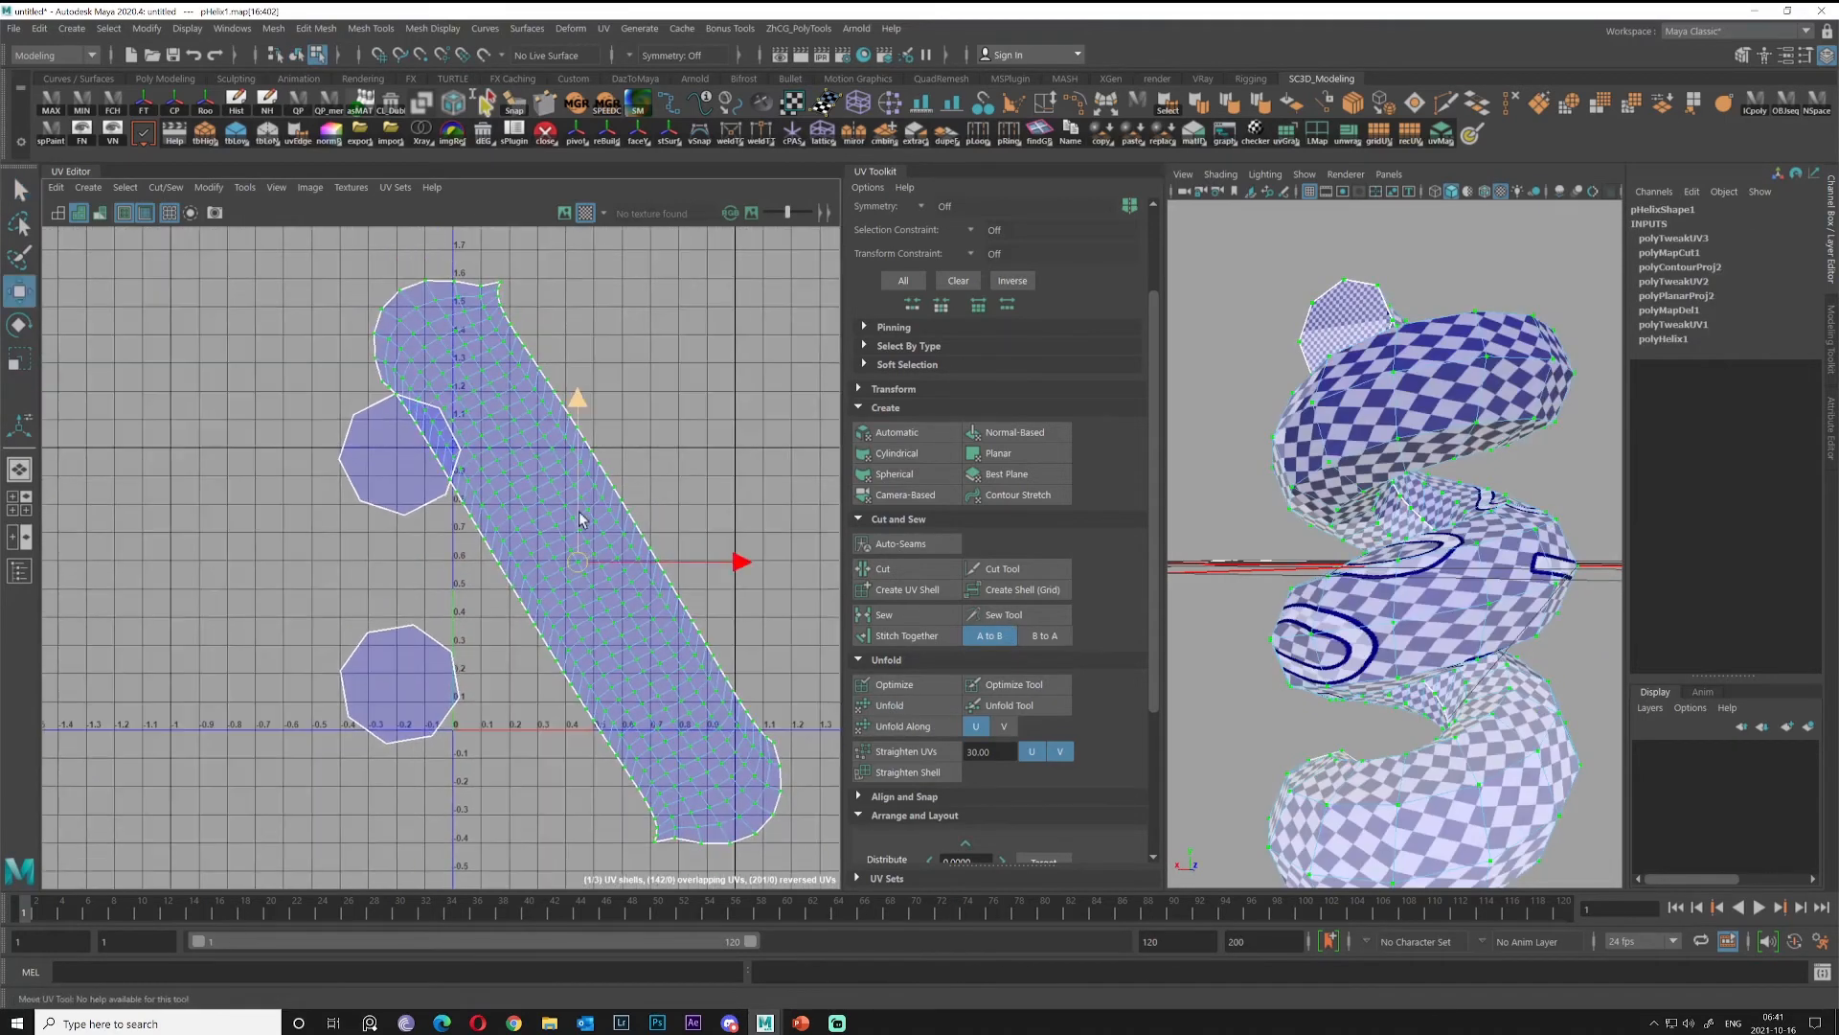
drag(640, 440, 703, 491)
key(q)
alt+middle_drag(597, 532, 607, 440)
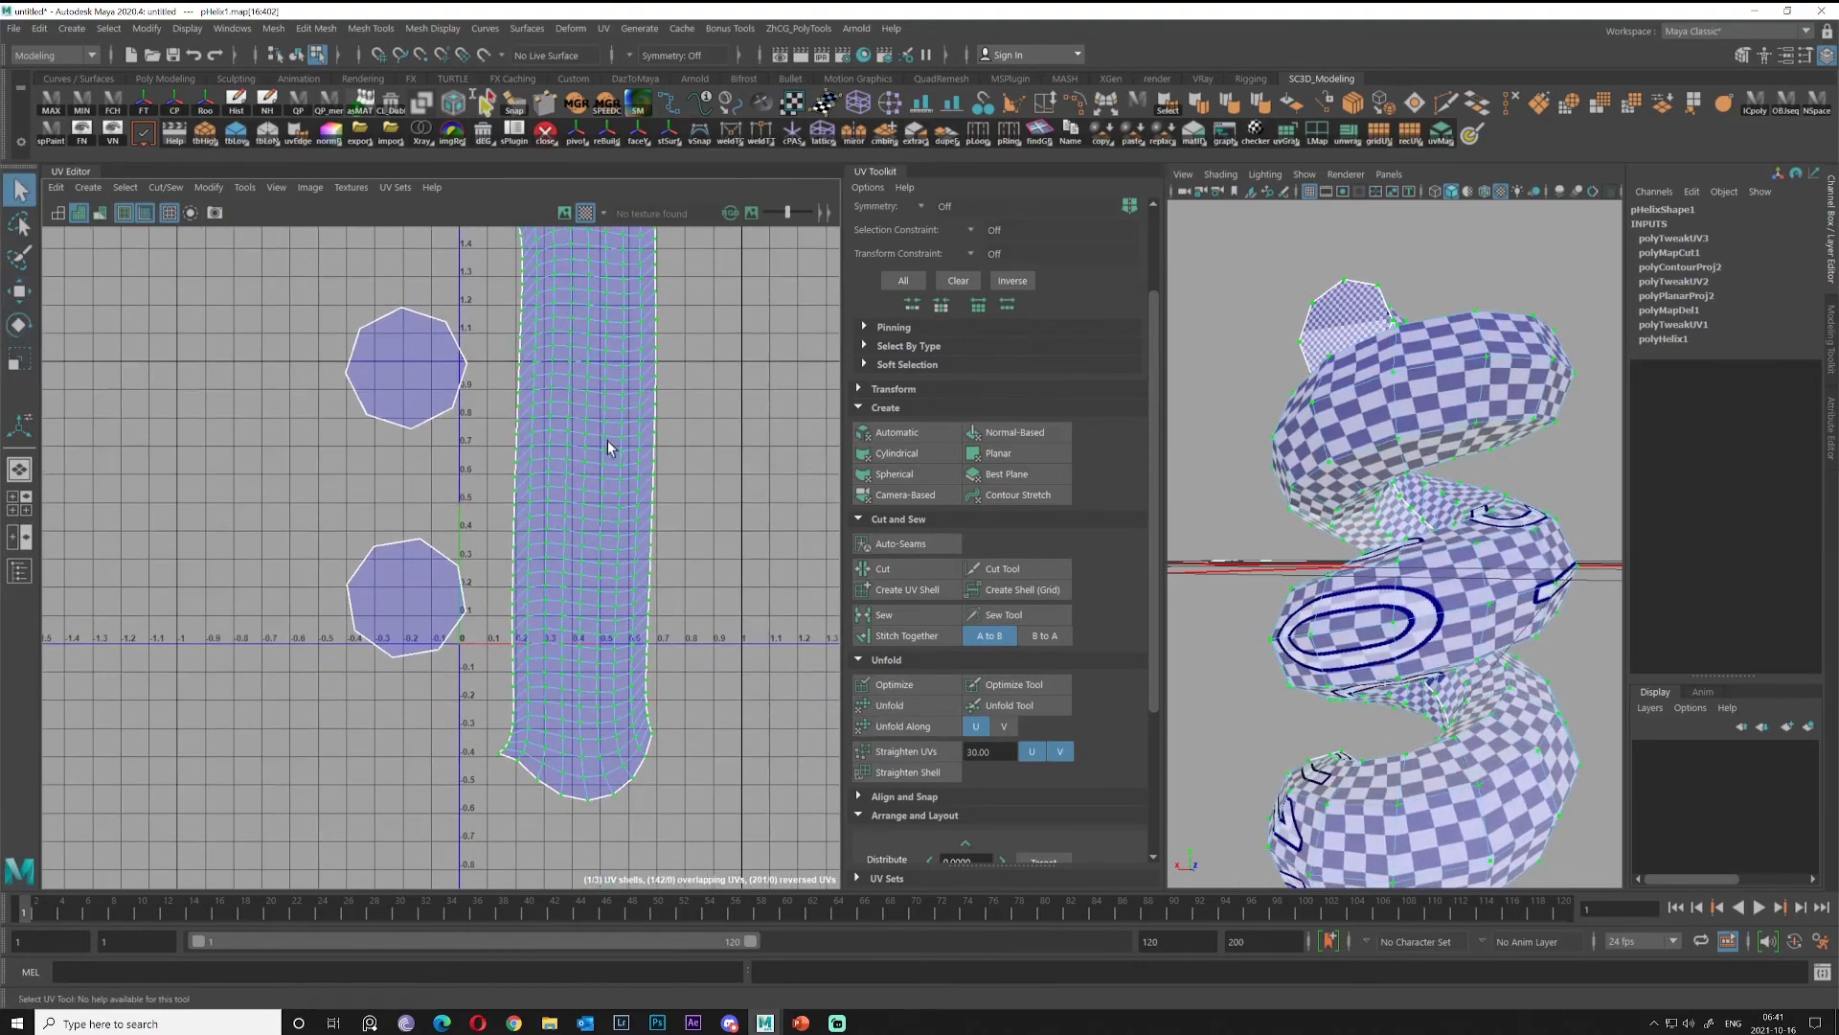
Fine-tune the body shell's rotation so that its long sides run vertically.
alt+middle_drag(620, 572, 625, 559)
right_click(607, 496)
click(529, 467)
alt+middle_drag(632, 451, 676, 548)
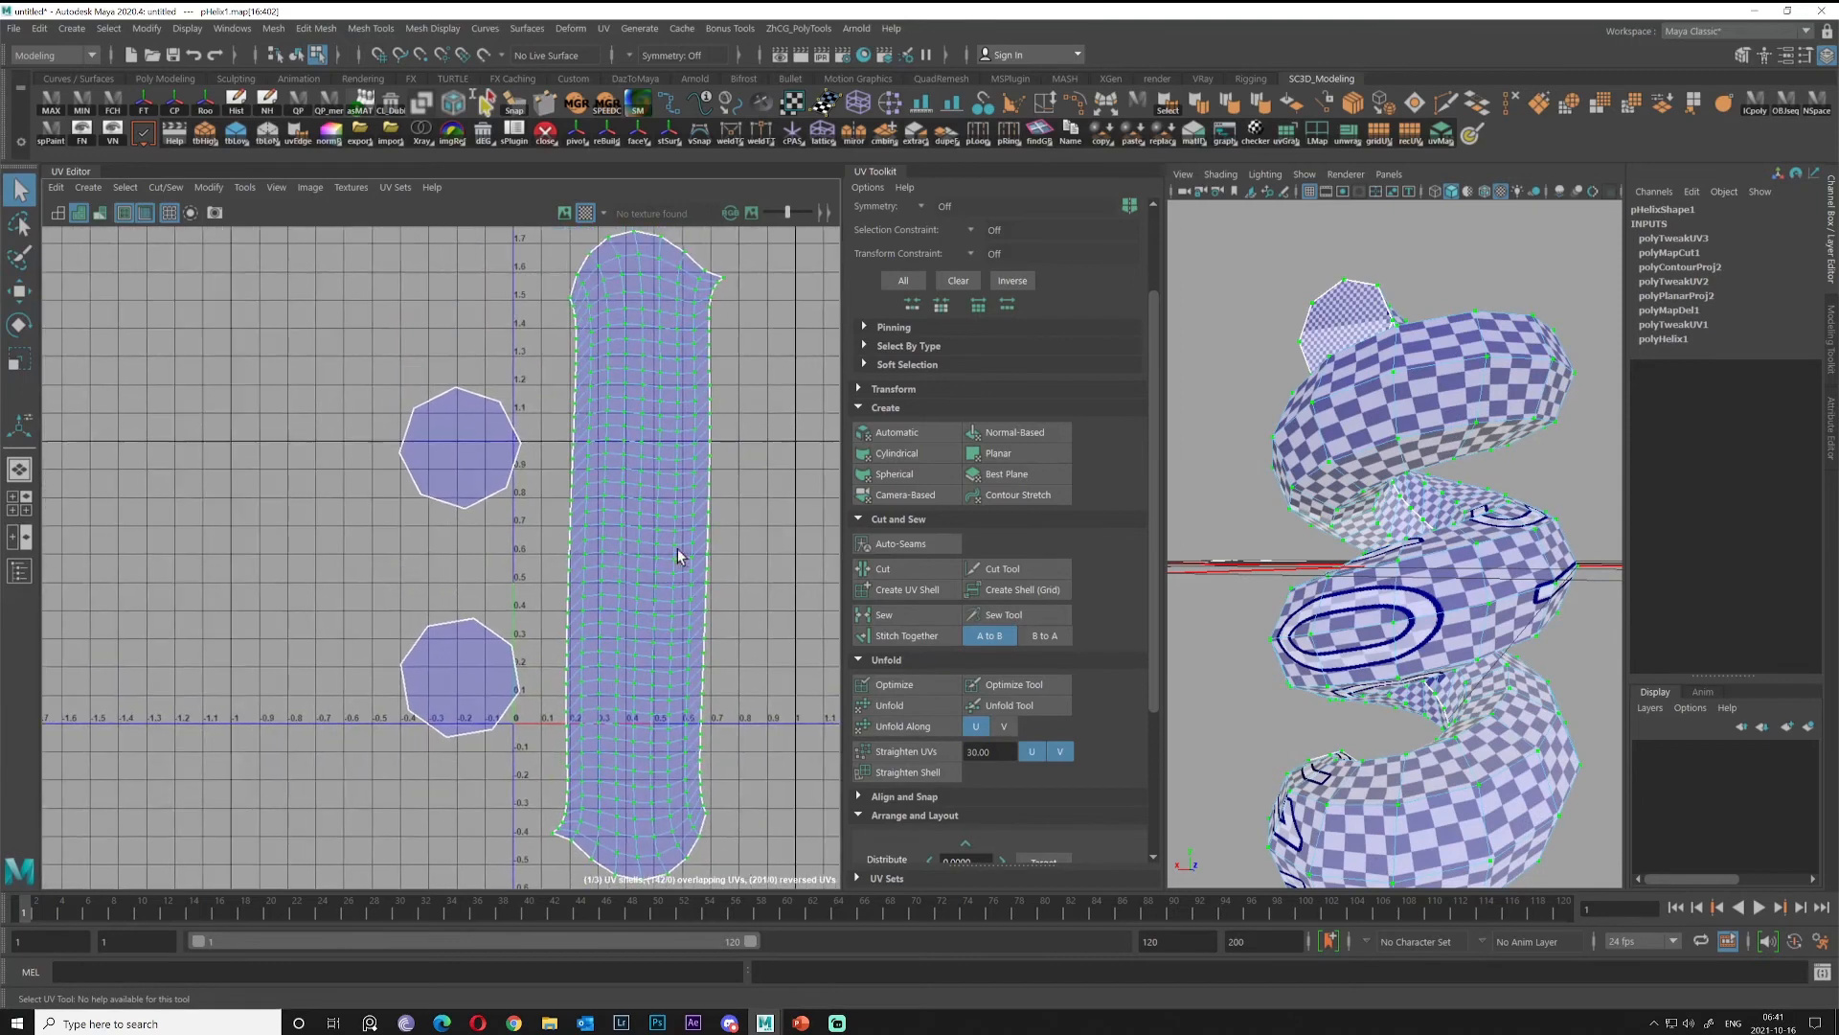
click(663, 525)
key(e)
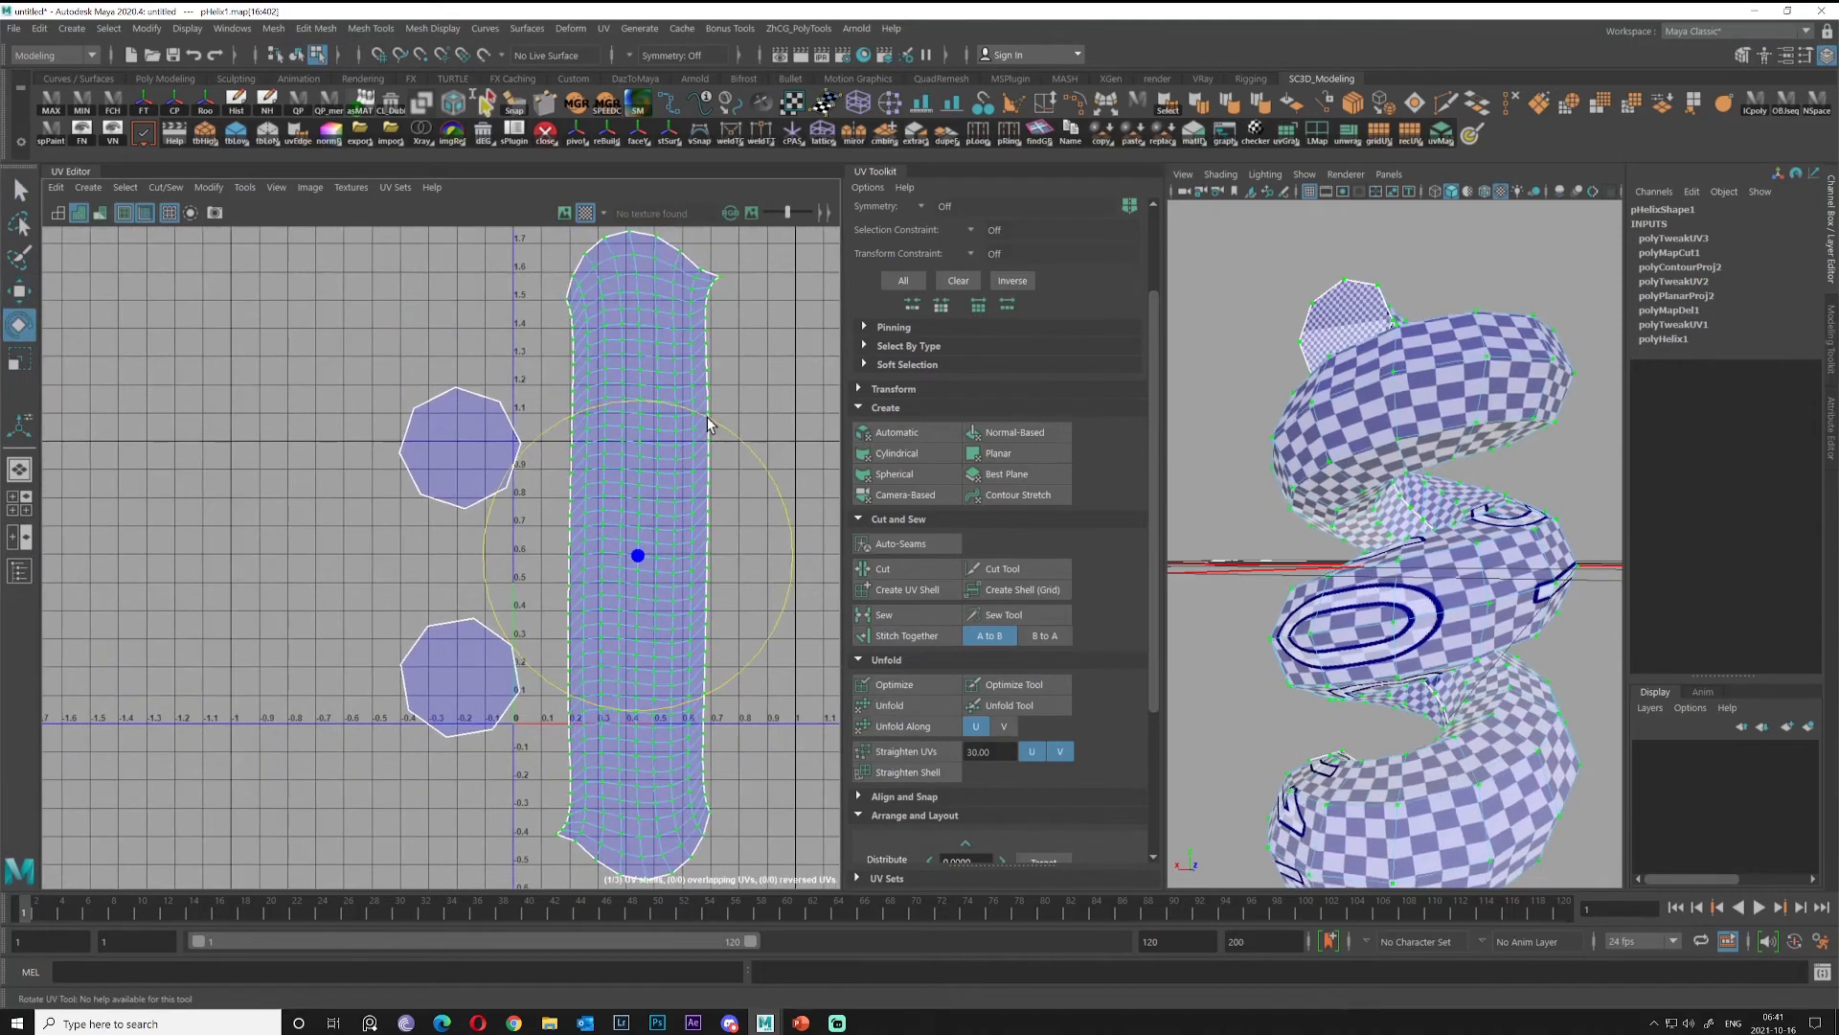
alt+middle_drag(666, 570, 657, 463)
scroll(632, 615, up, 1)
alt+middle_drag(624, 563, 652, 677)
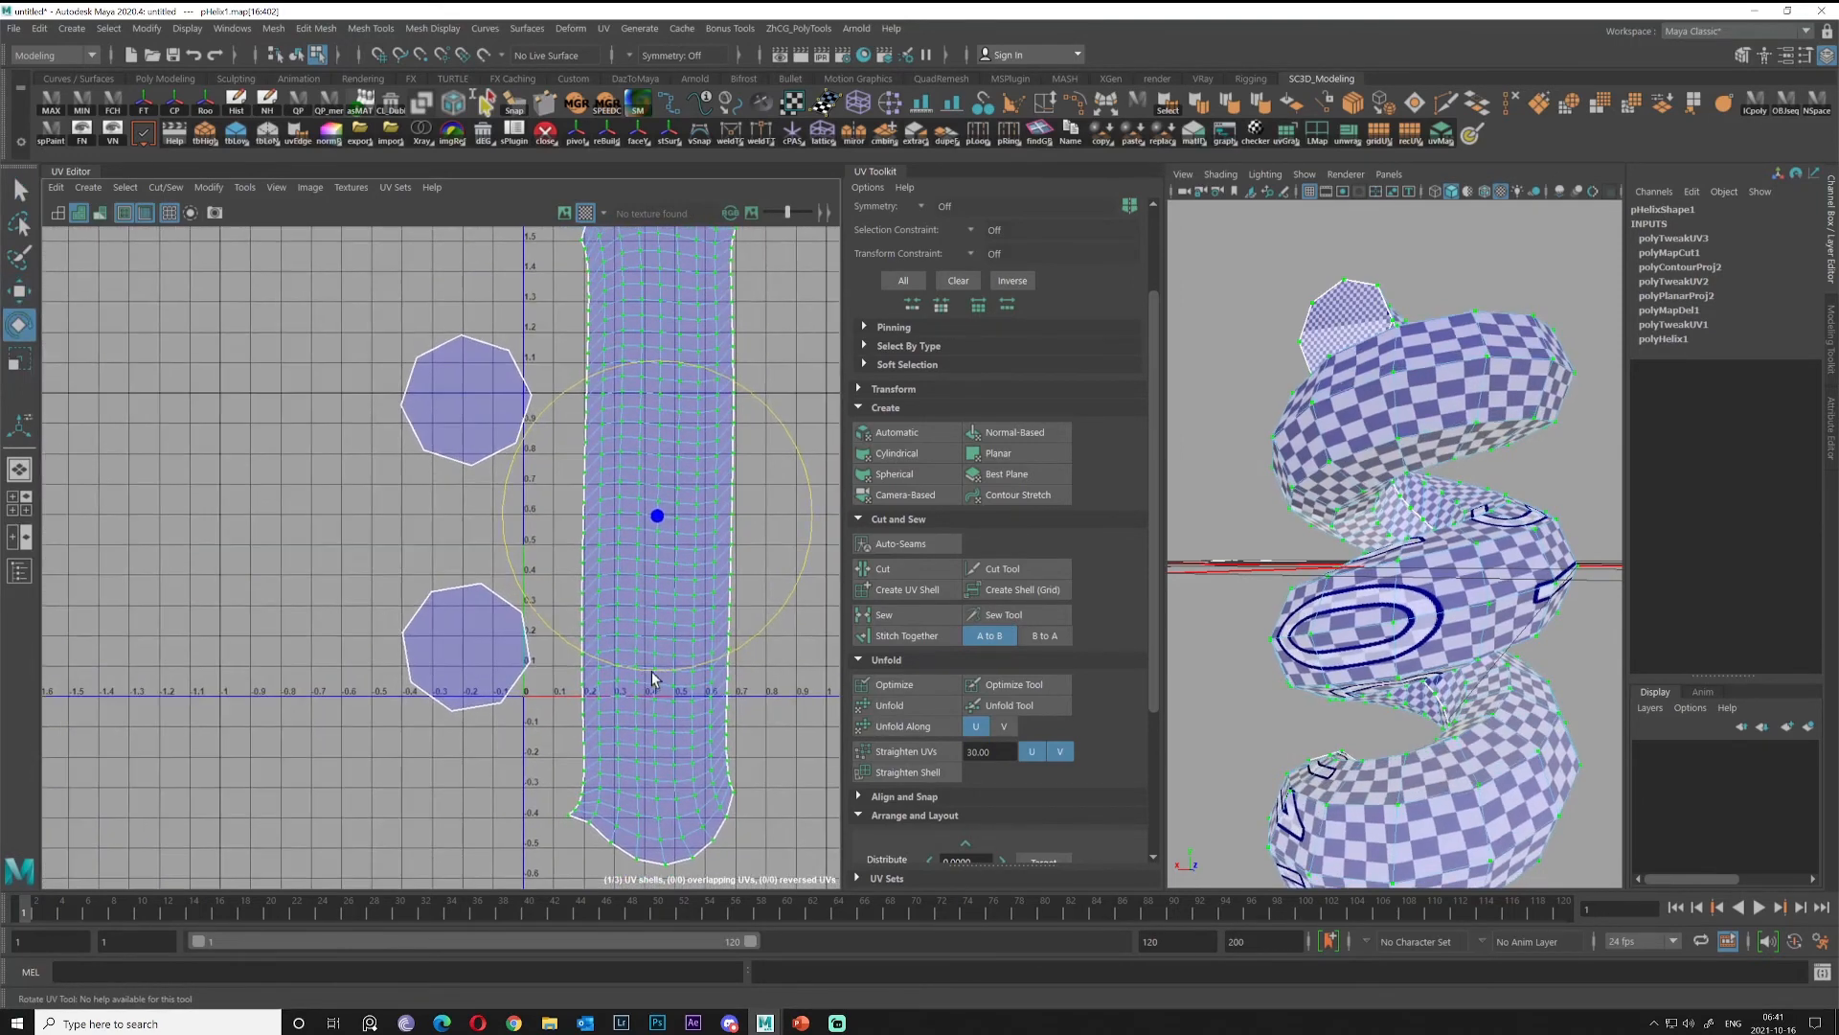
Examine the body shell's outline and the checker pattern on the helix's coils for distortion.
key(q)
right_drag(650, 646, 649, 587)
scroll(651, 567, down, 4)
alt+middle_drag(650, 567, 650, 599)
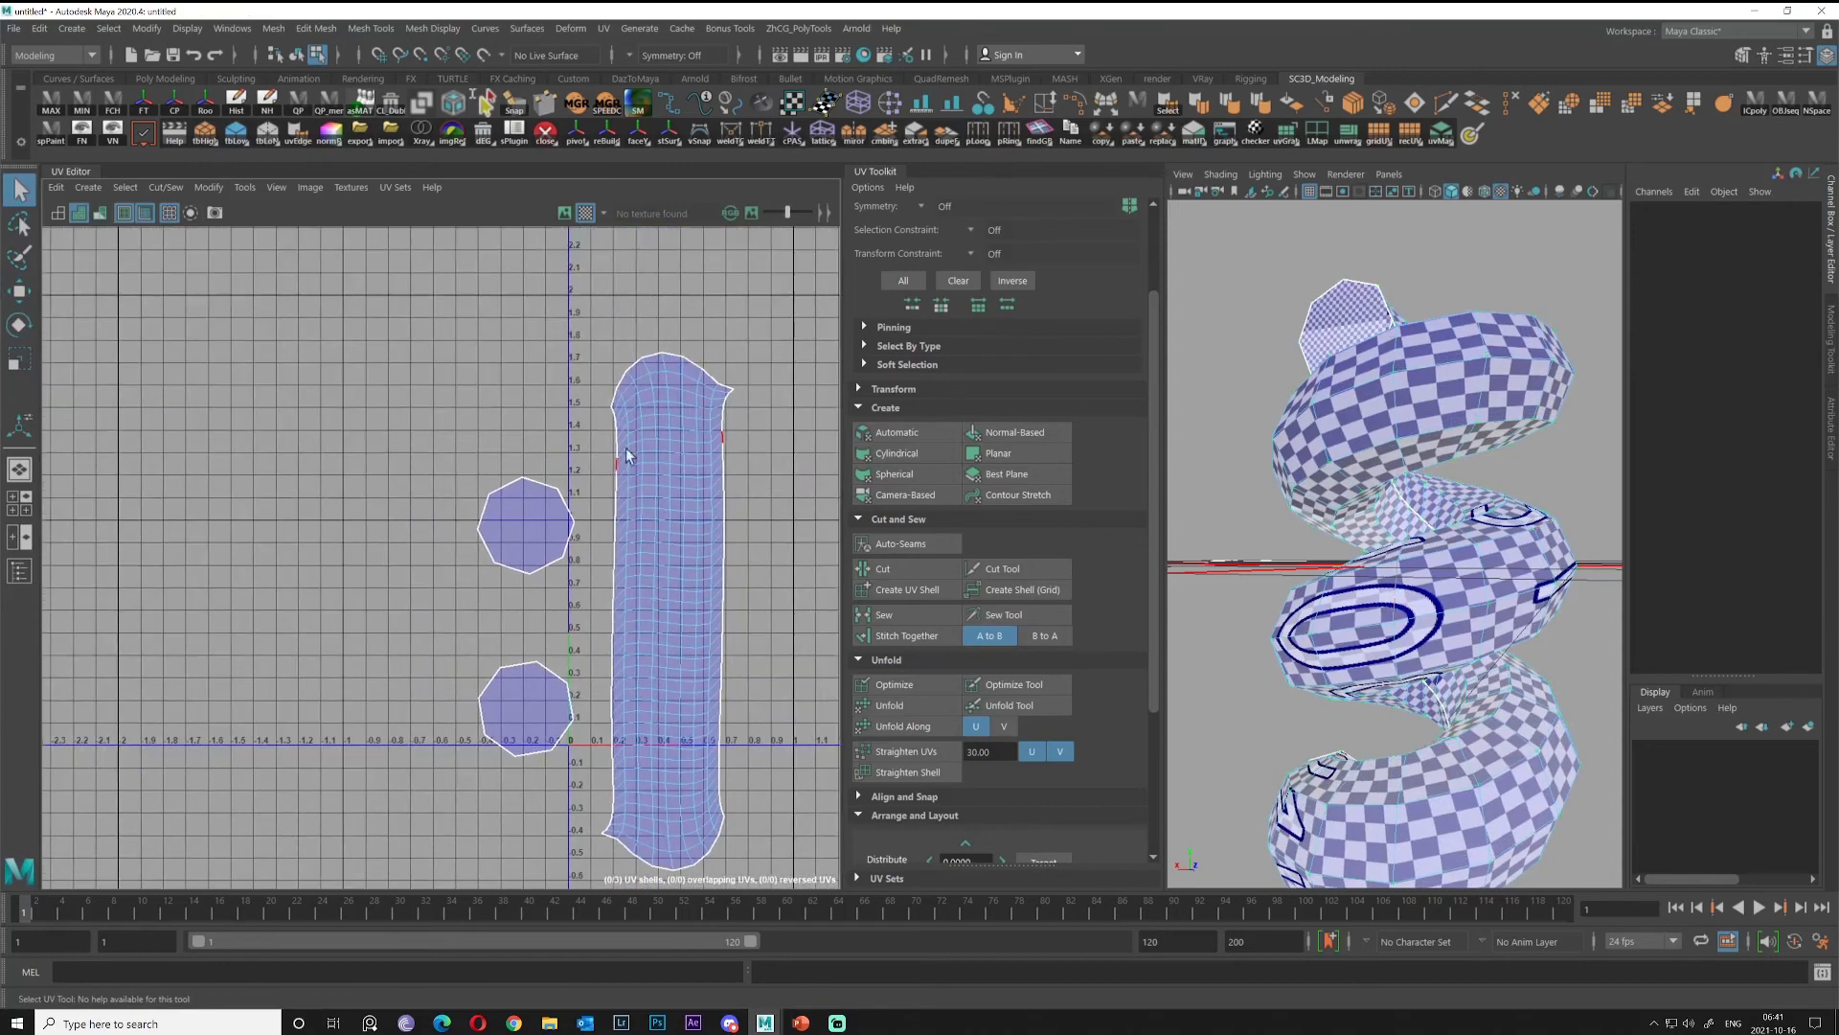
right_drag(684, 474, 768, 465)
click(653, 469)
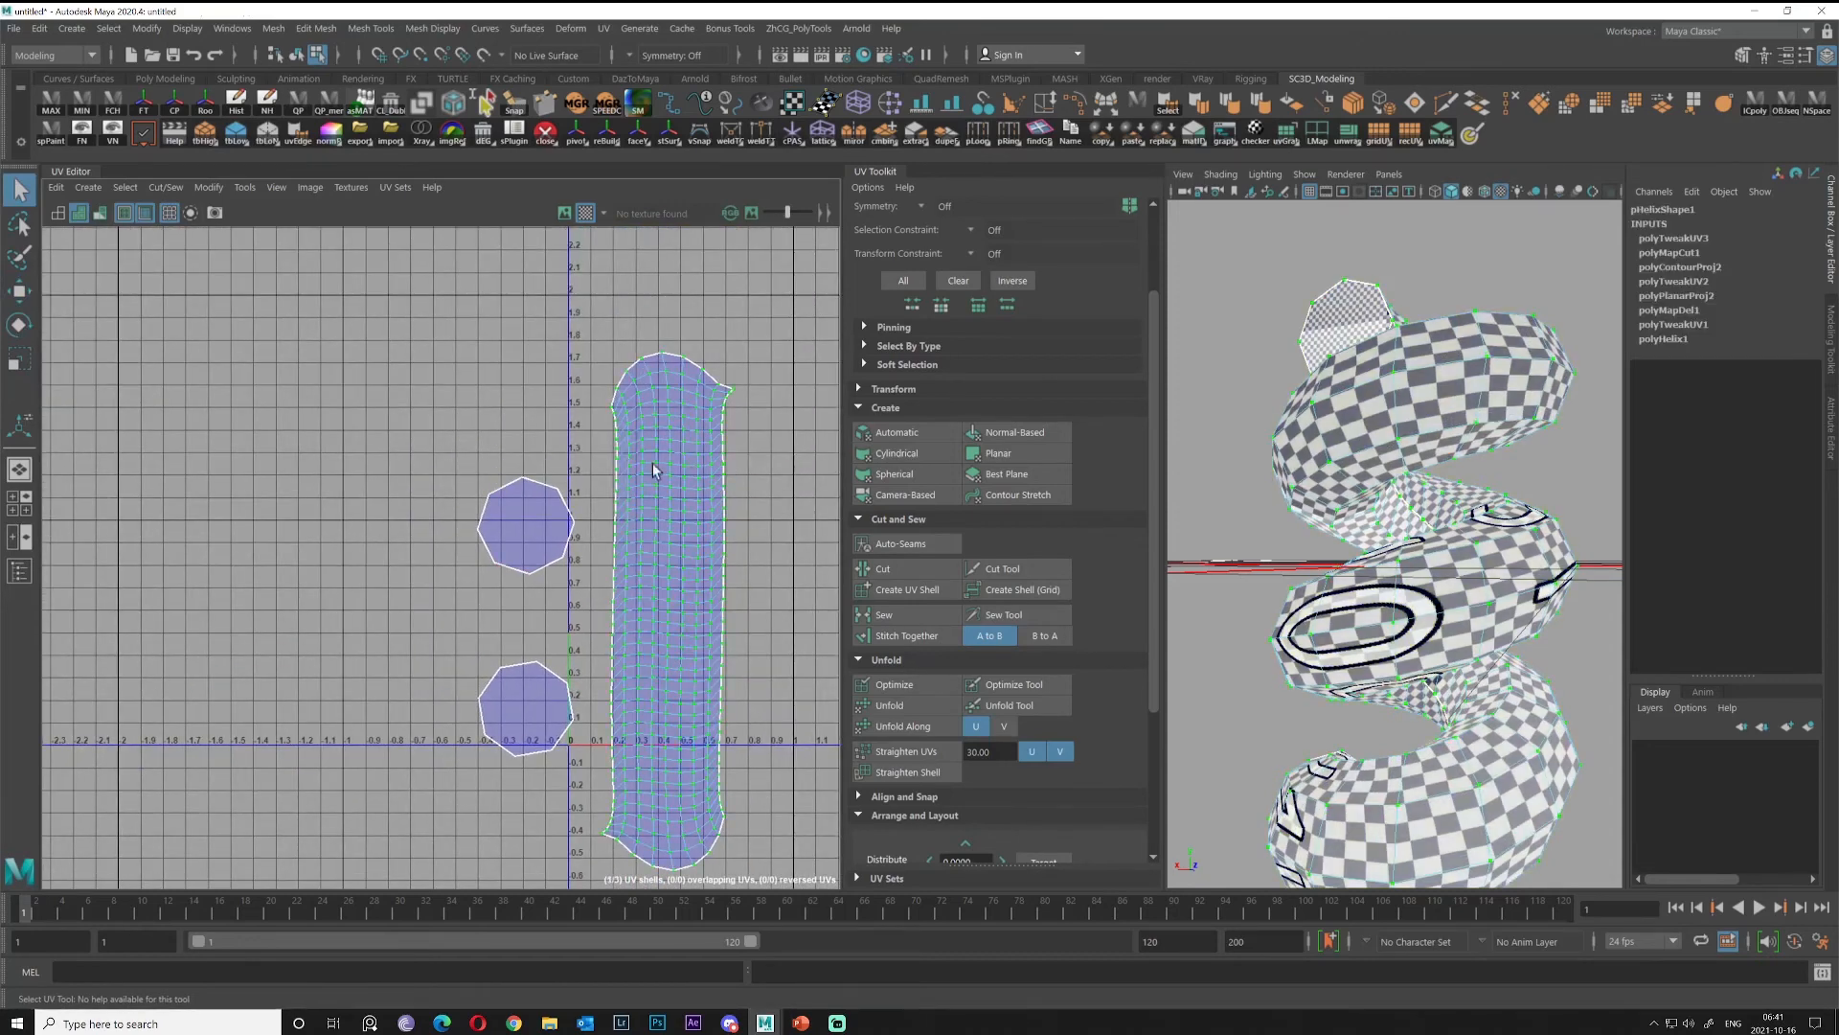
scroll(679, 455, up, 2)
alt+drag(1500, 603, 1423, 695)
scroll(1395, 384, up, 4)
alt+middle_drag(1384, 307, 1432, 392)
alt+drag(1452, 596, 1518, 465)
Unfold the body shell's UVs along U and along V.
right_drag(665, 514, 492, 536)
alt+middle_drag(718, 611, 723, 491)
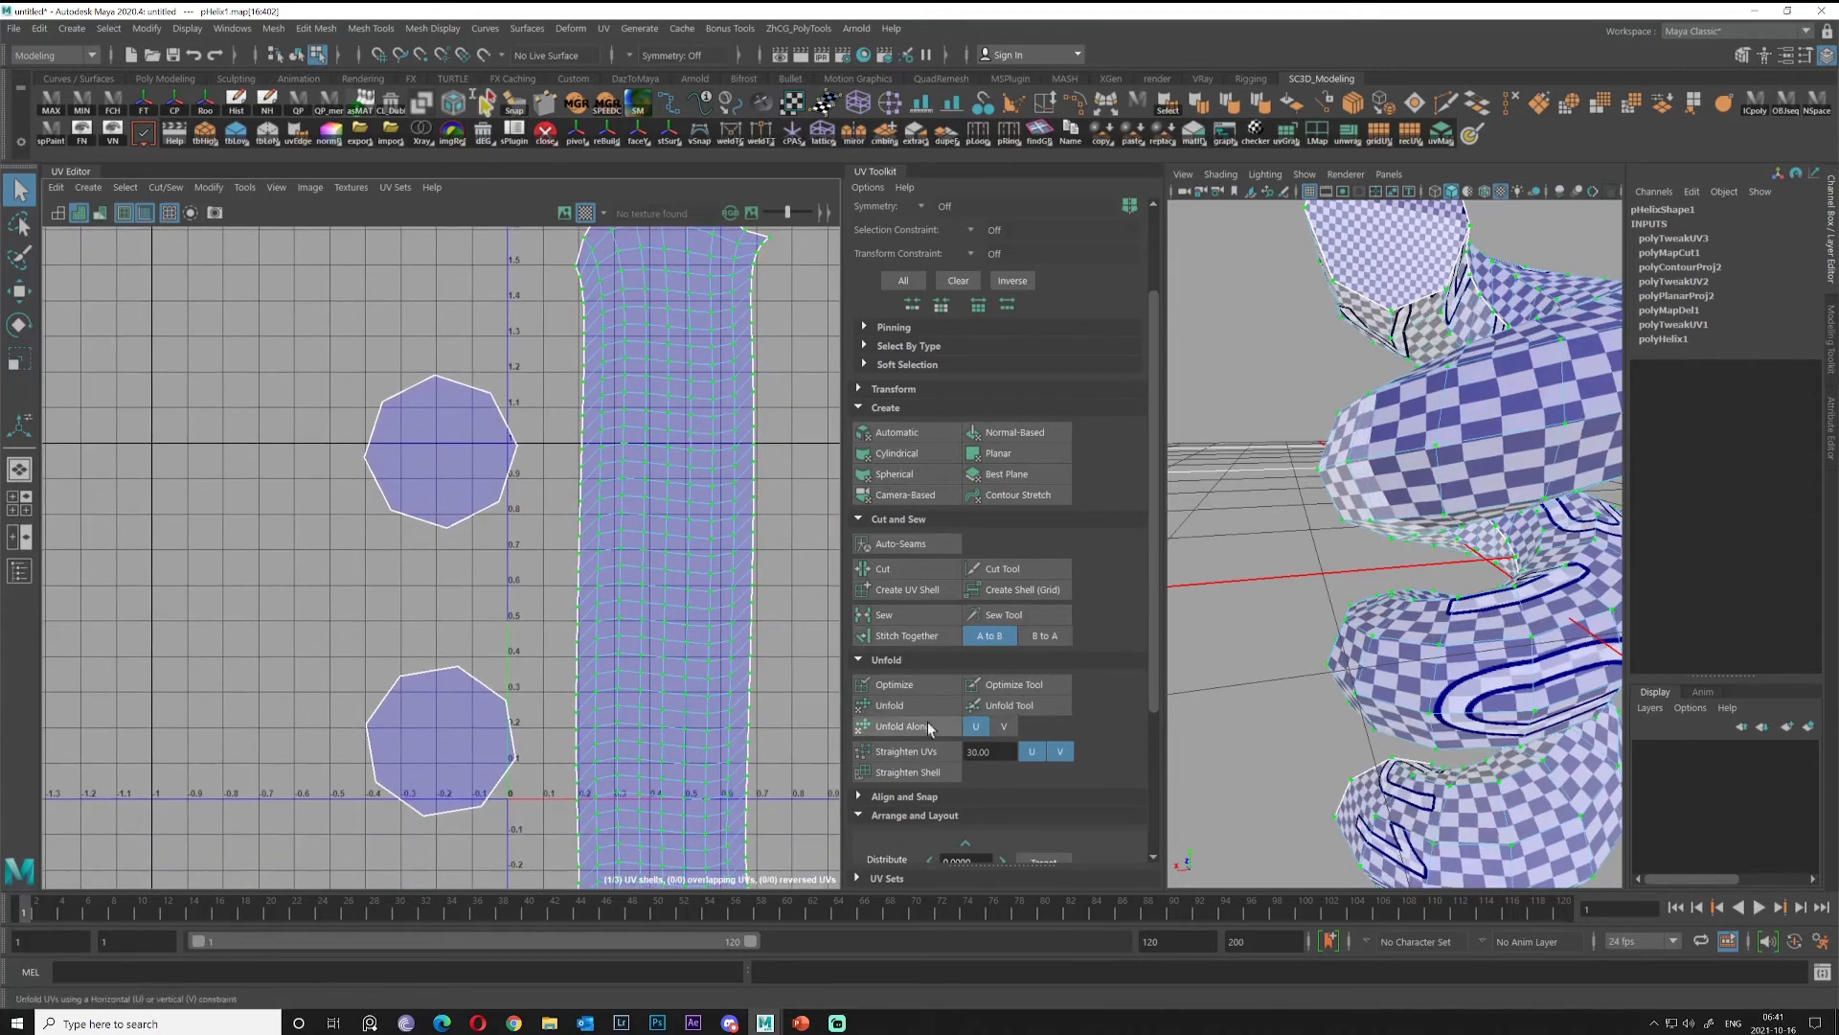
click(895, 726)
click(1005, 728)
click(921, 728)
Straighten the body shell's UVs along both U and V with an angle tolerance of 30.
scroll(653, 615, down, 4)
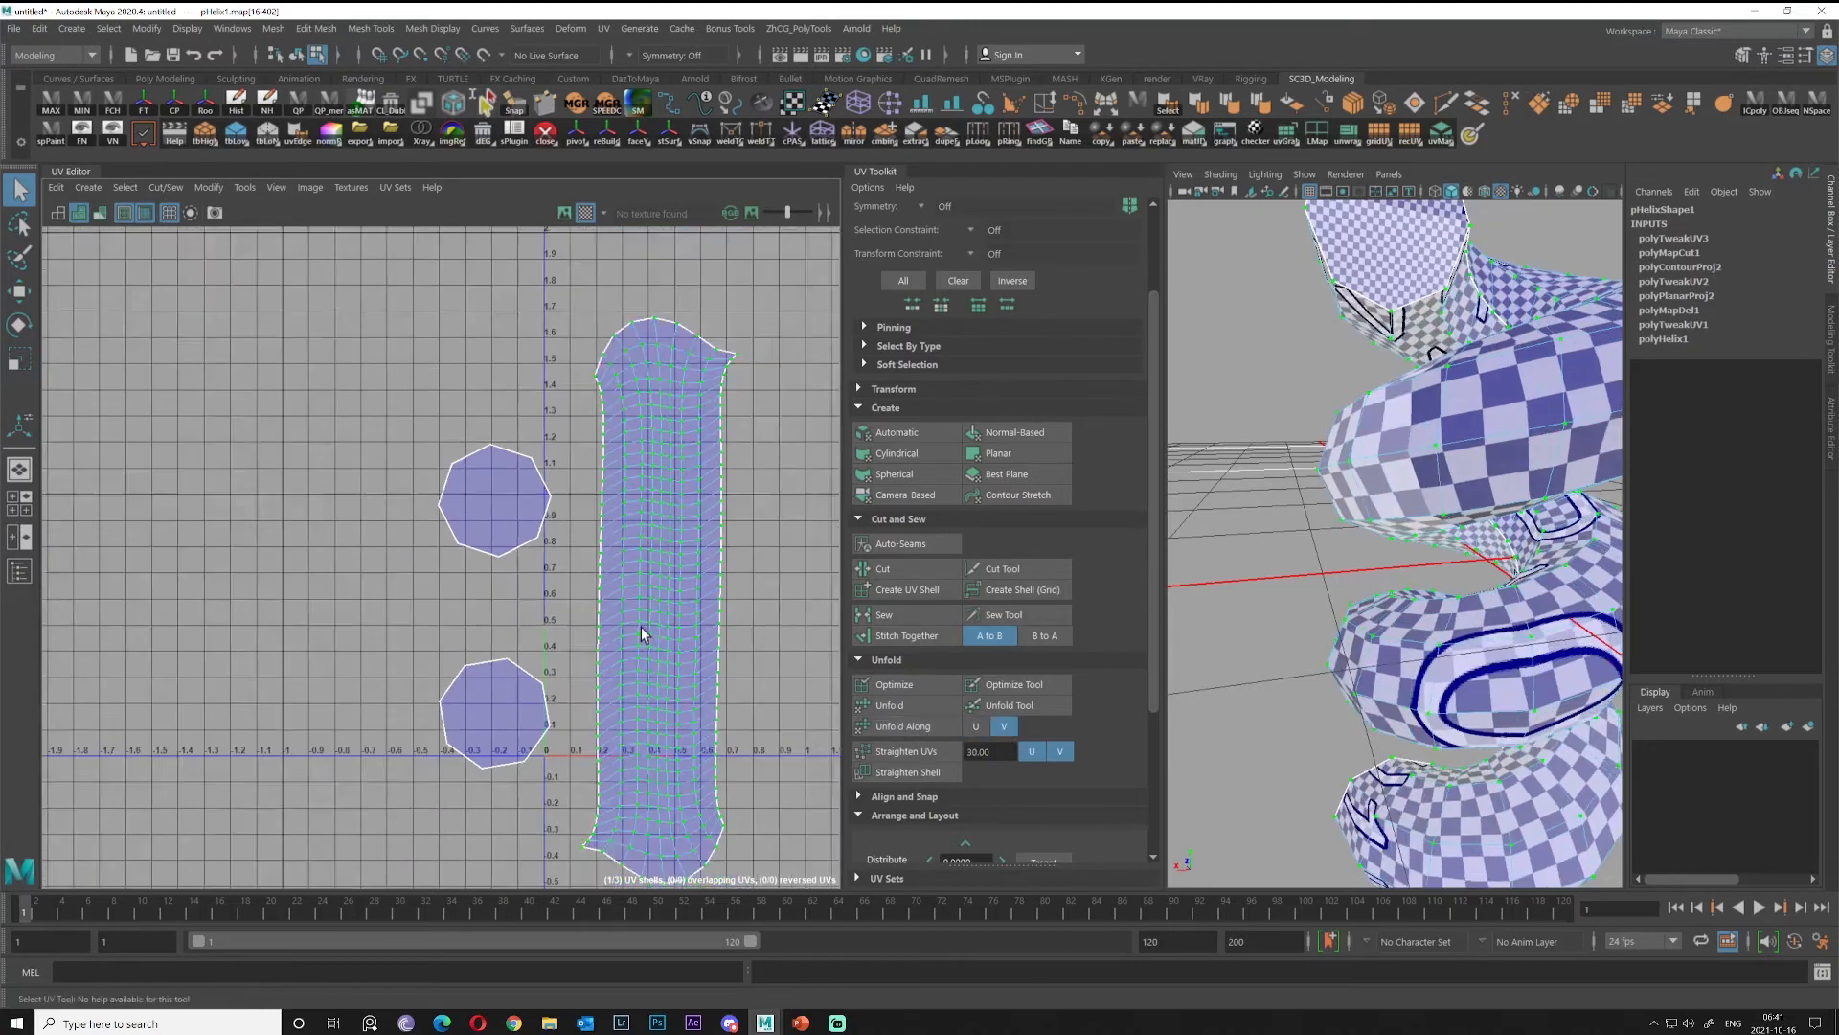
alt+middle_drag(653, 618, 691, 659)
scroll(692, 595, up, 1)
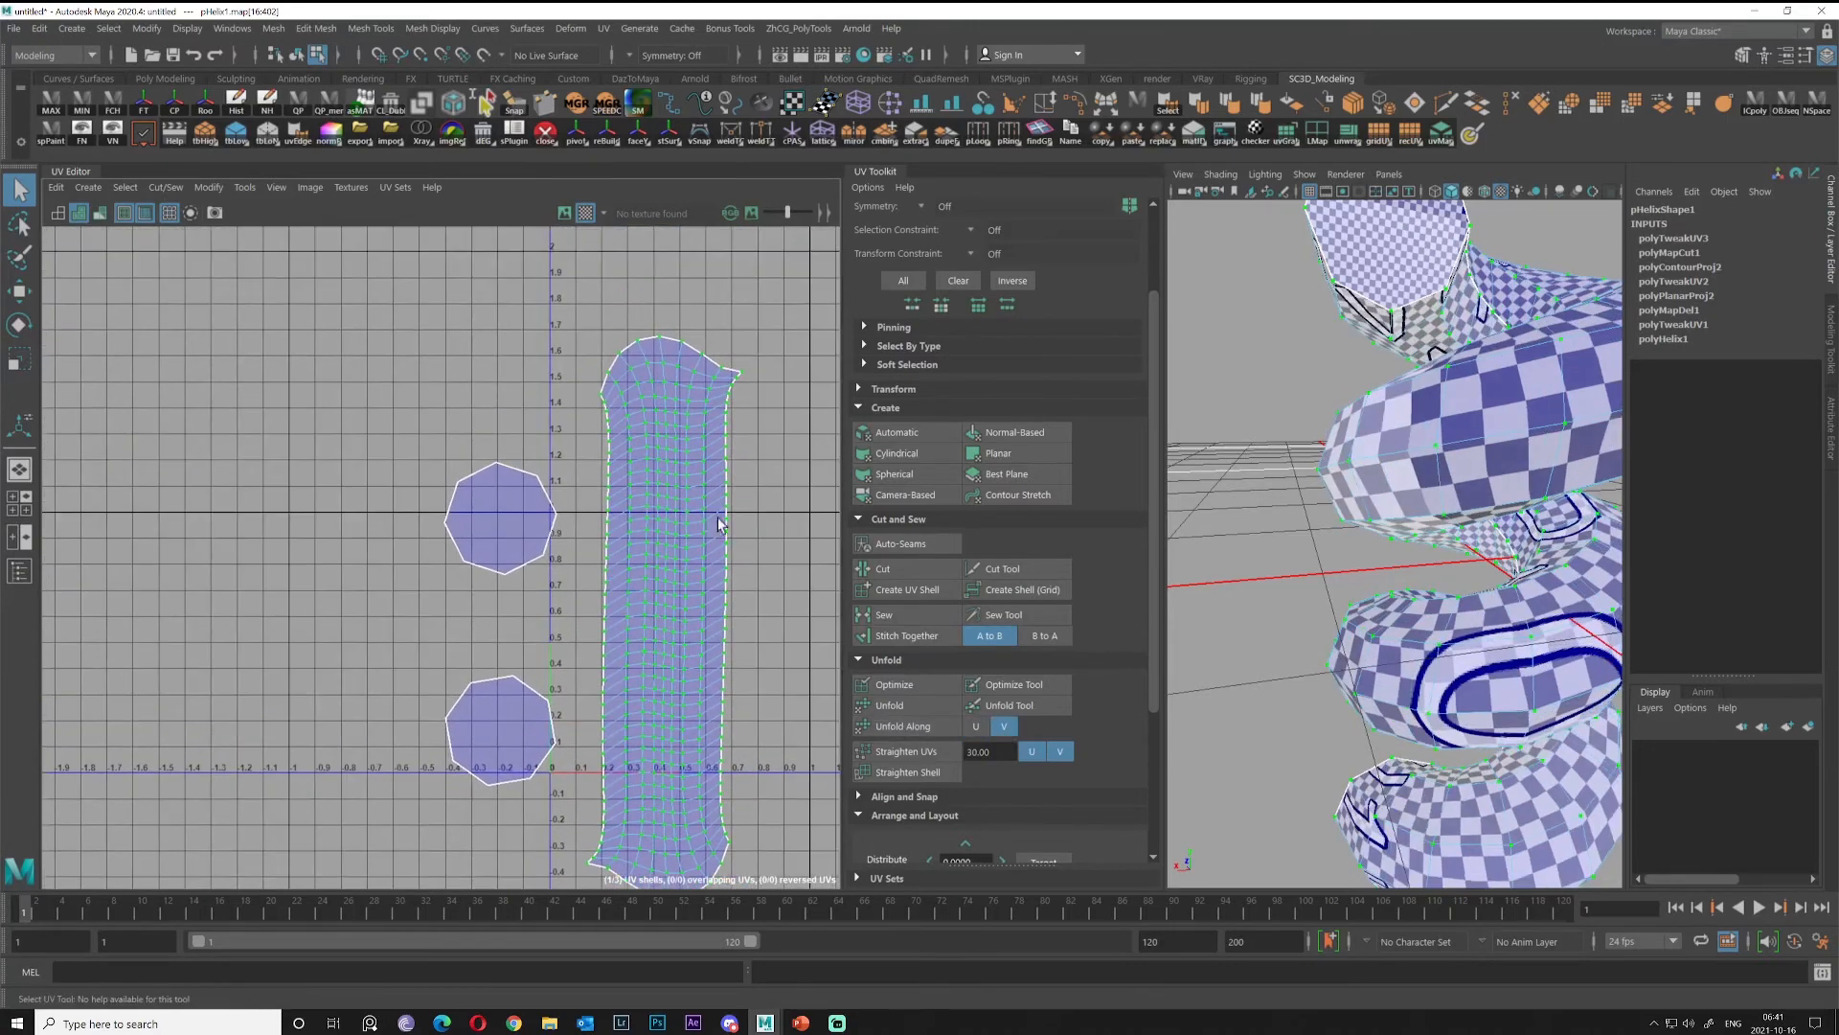
alt+middle_drag(721, 522, 681, 525)
scroll(682, 494, up, 1)
scroll(693, 459, up, 2)
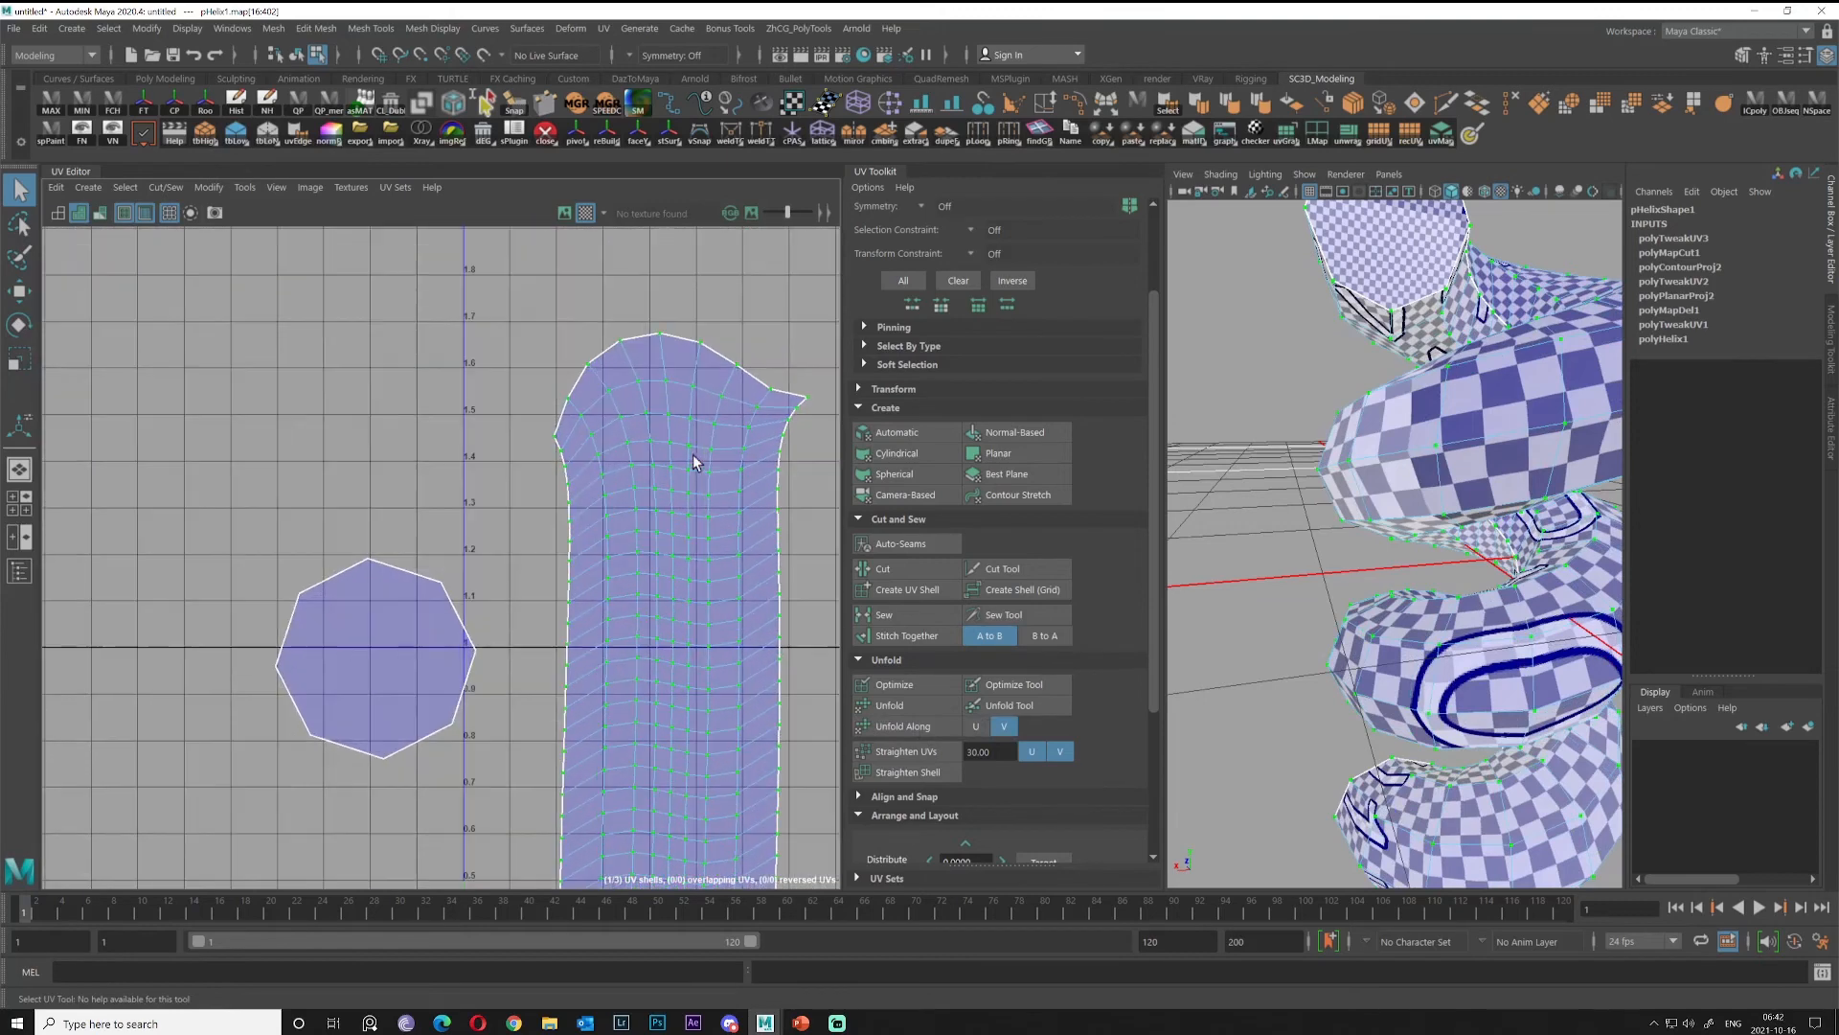
scroll(1013, 629, down, 3)
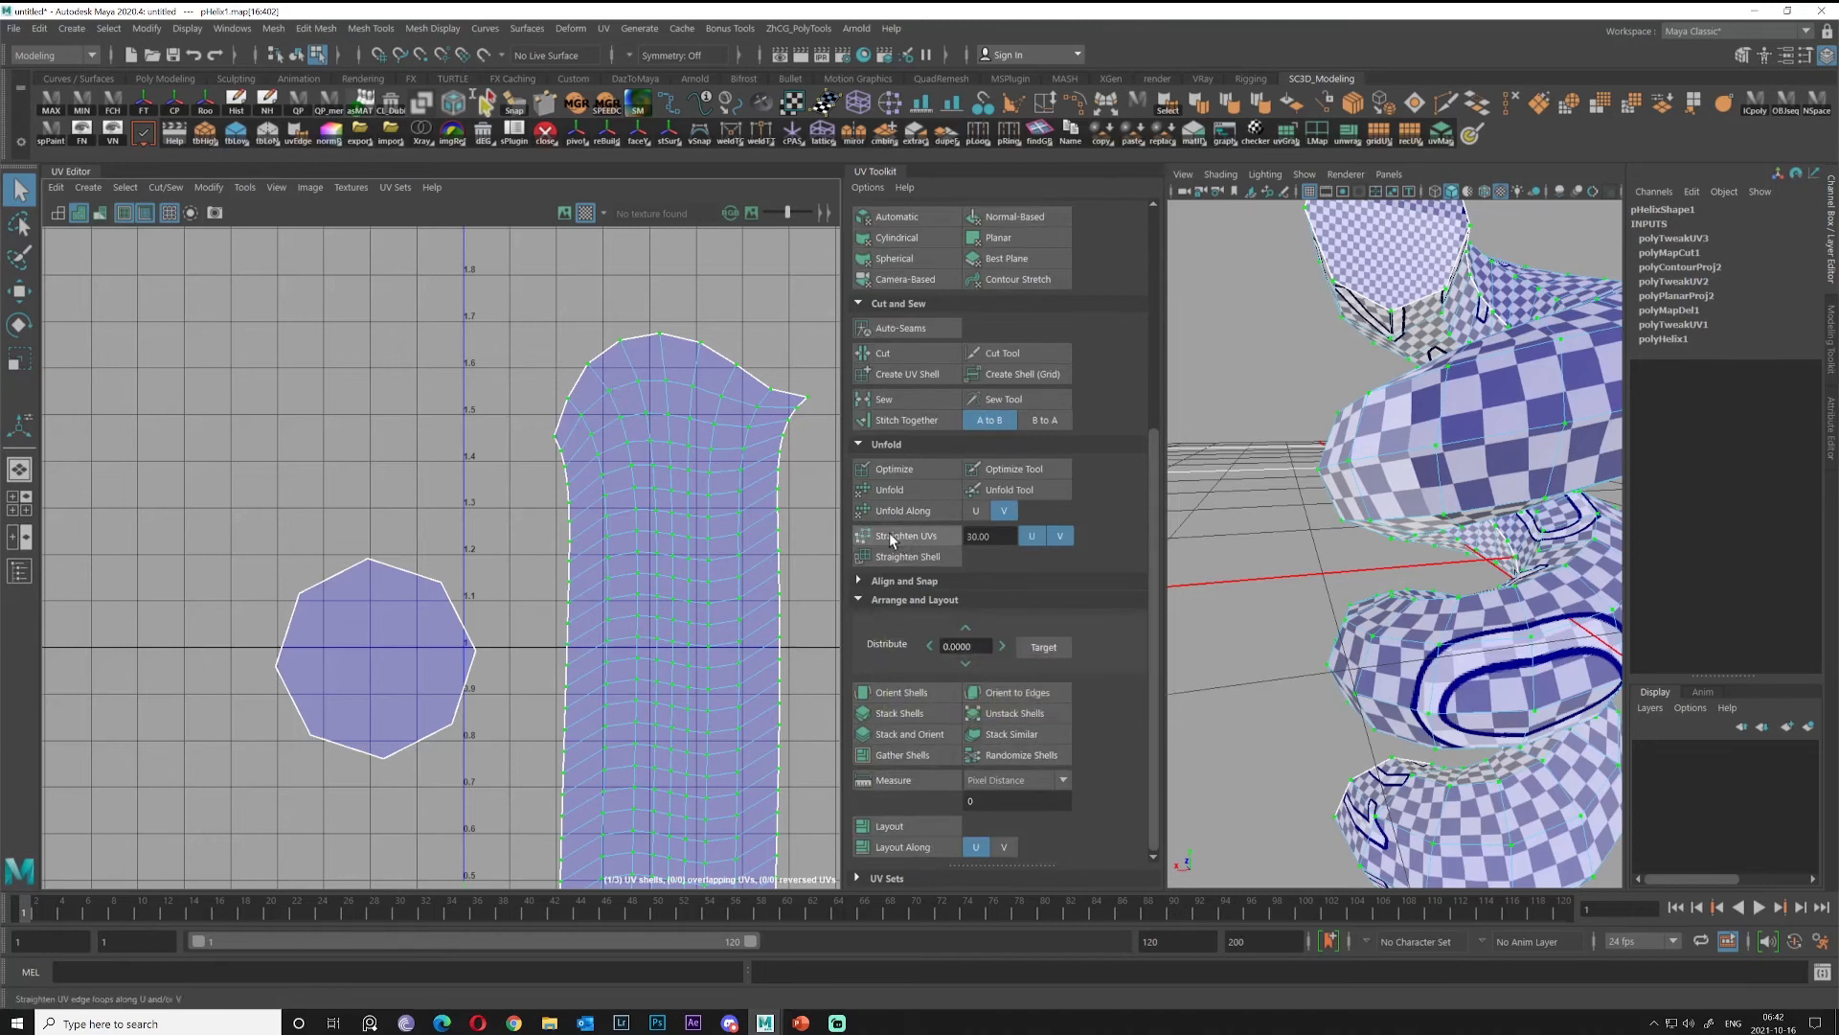
click(922, 541)
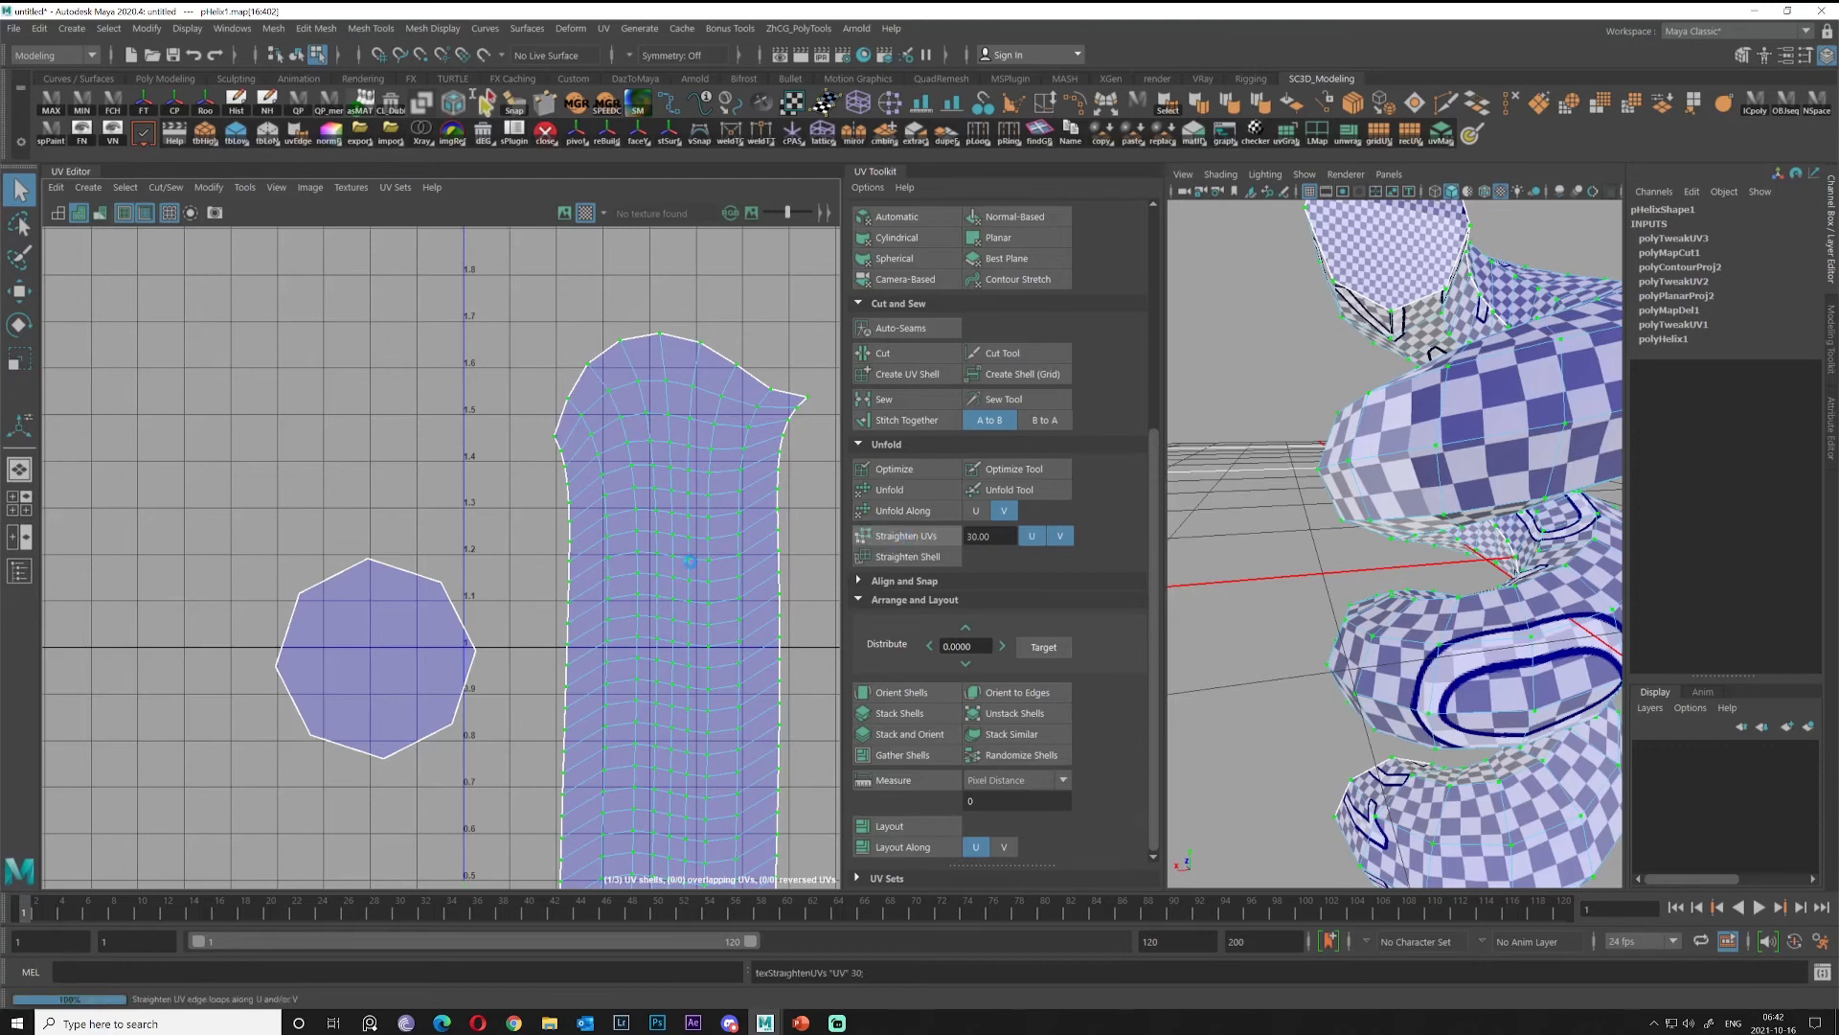
Unfold the selected UVs at the body shell's lower end along V and along U to relax them.
scroll(690, 553, down, 4)
alt+middle_drag(693, 628, 700, 483)
scroll(670, 721, up, 3)
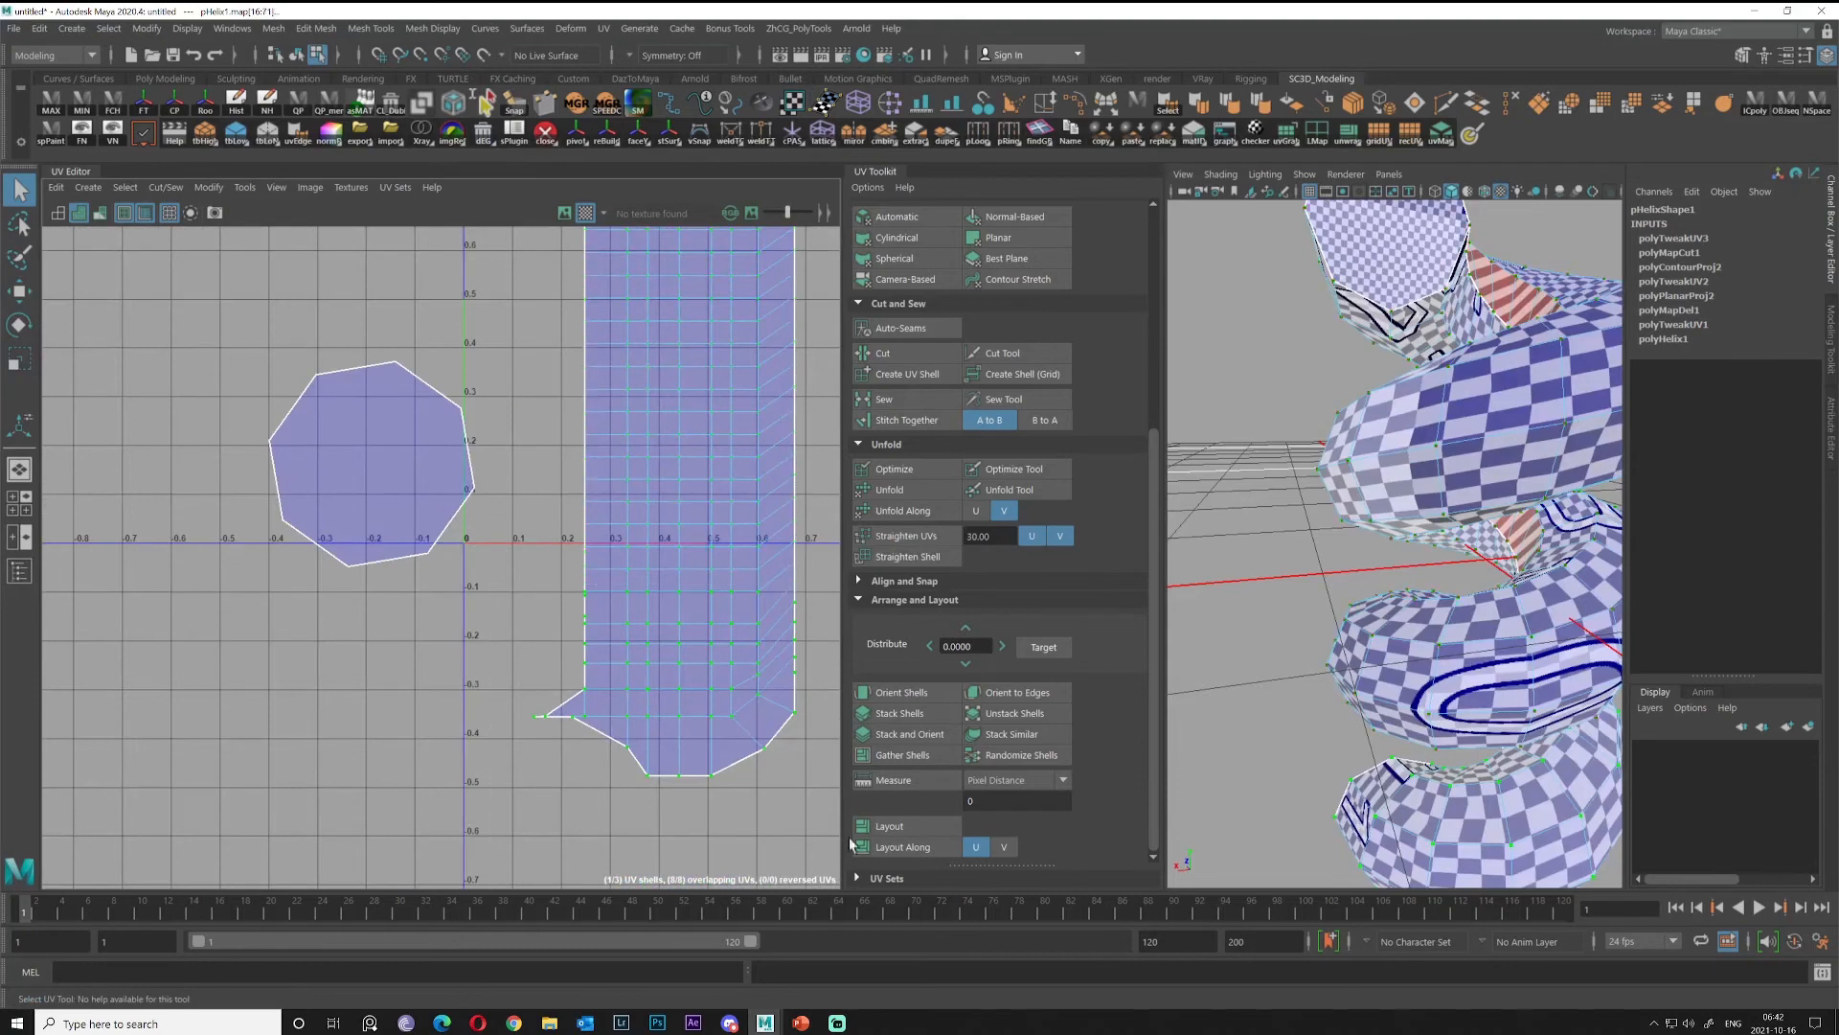
shift+right_drag(677, 647, 517, 676)
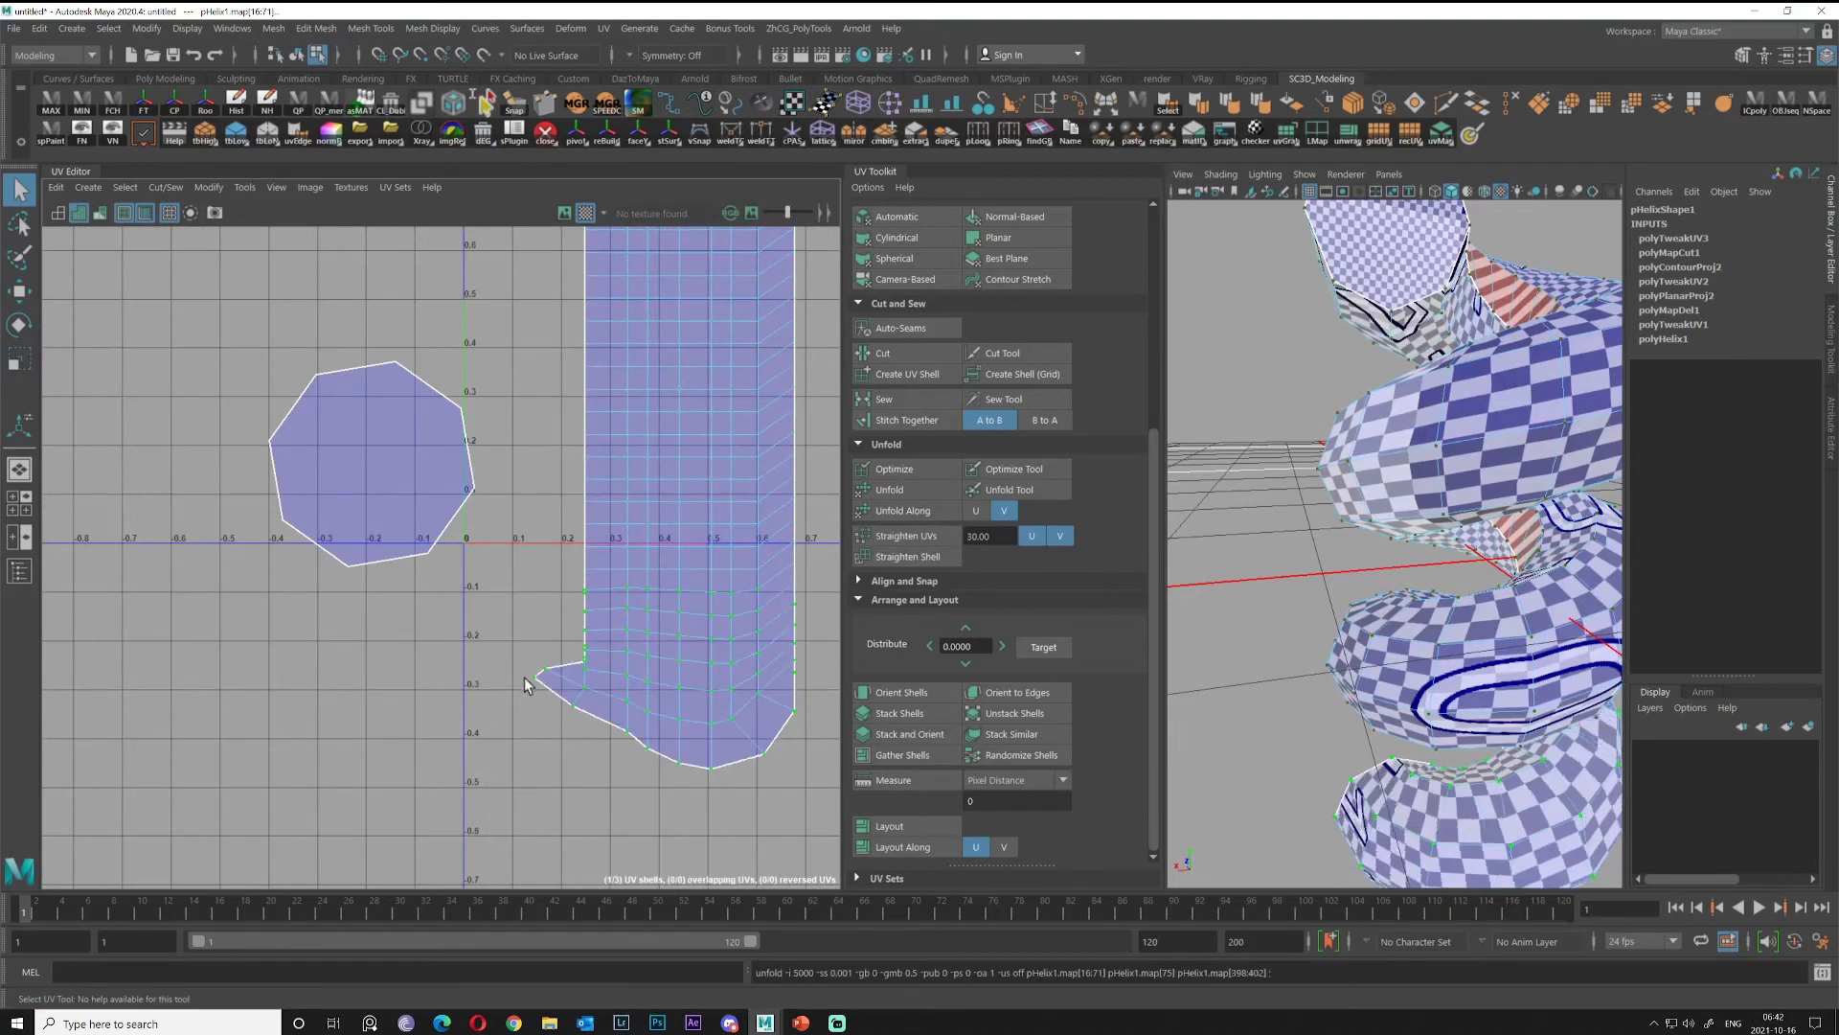
shift+right_drag(701, 616, 481, 569)
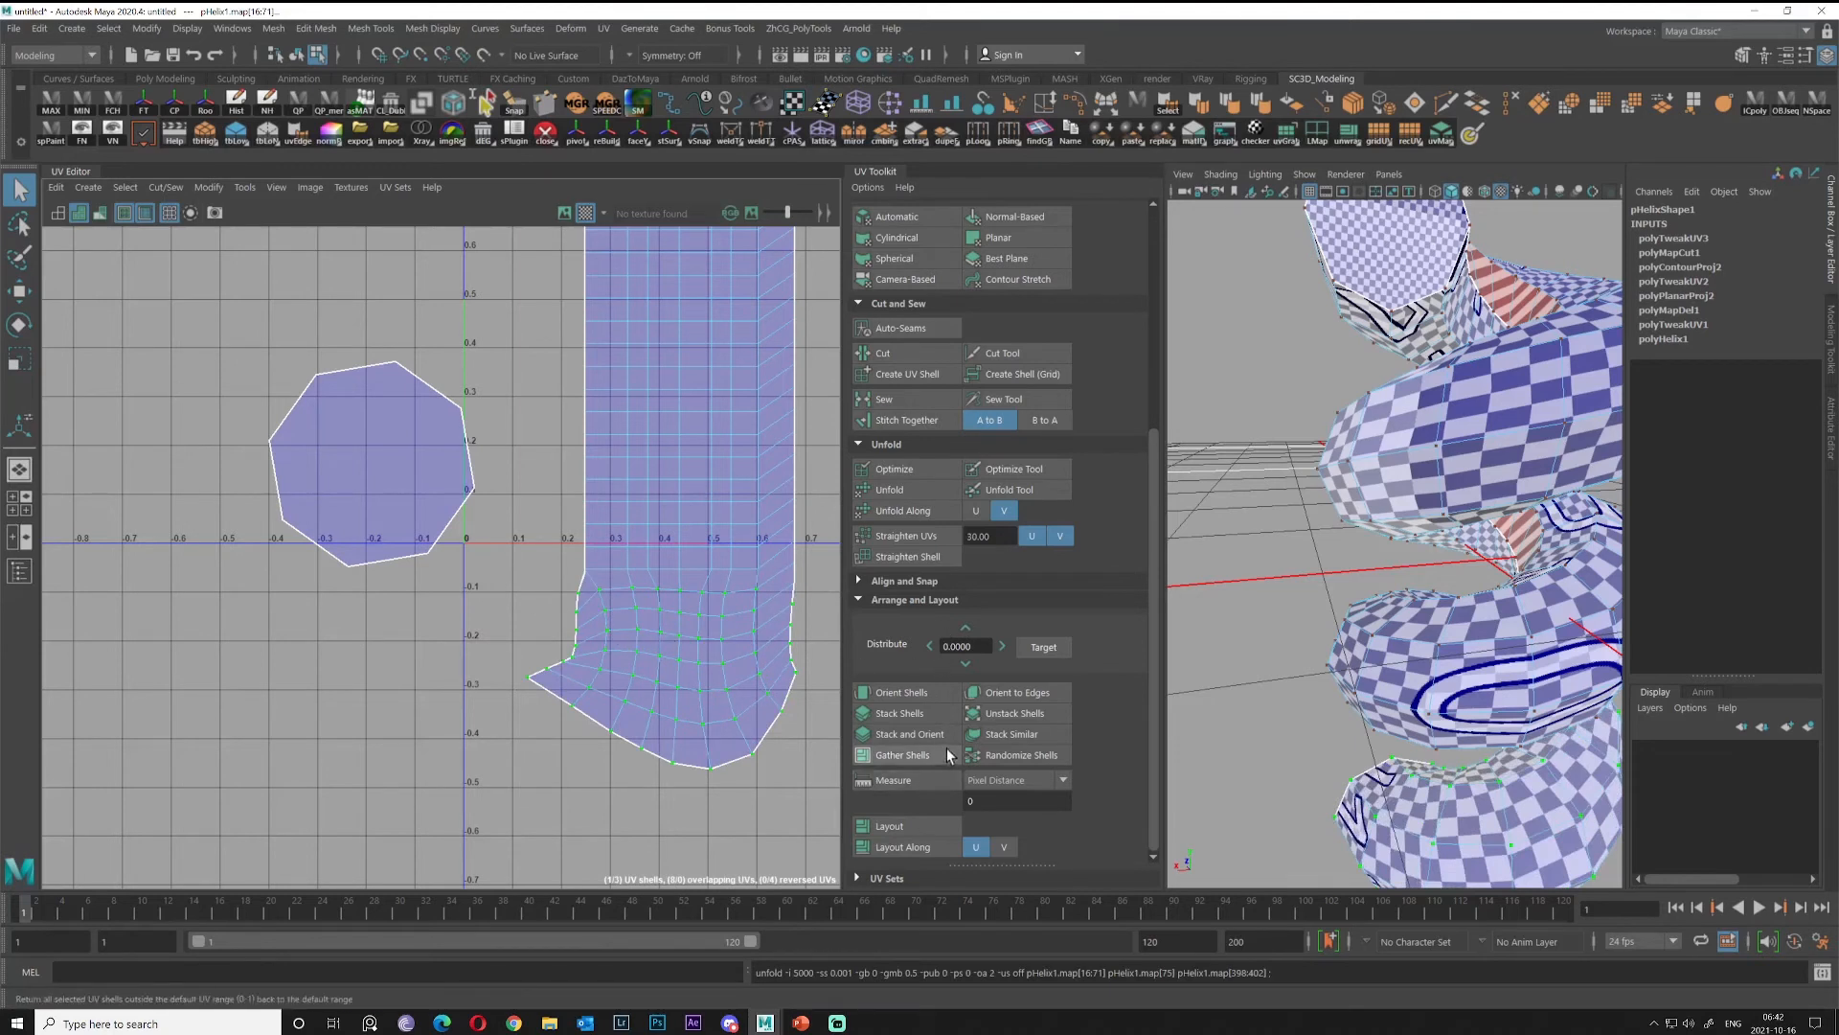
Straighten the lower-end UVs in U and V with a tolerance of 30, and align their left border column to its average U.
click(934, 536)
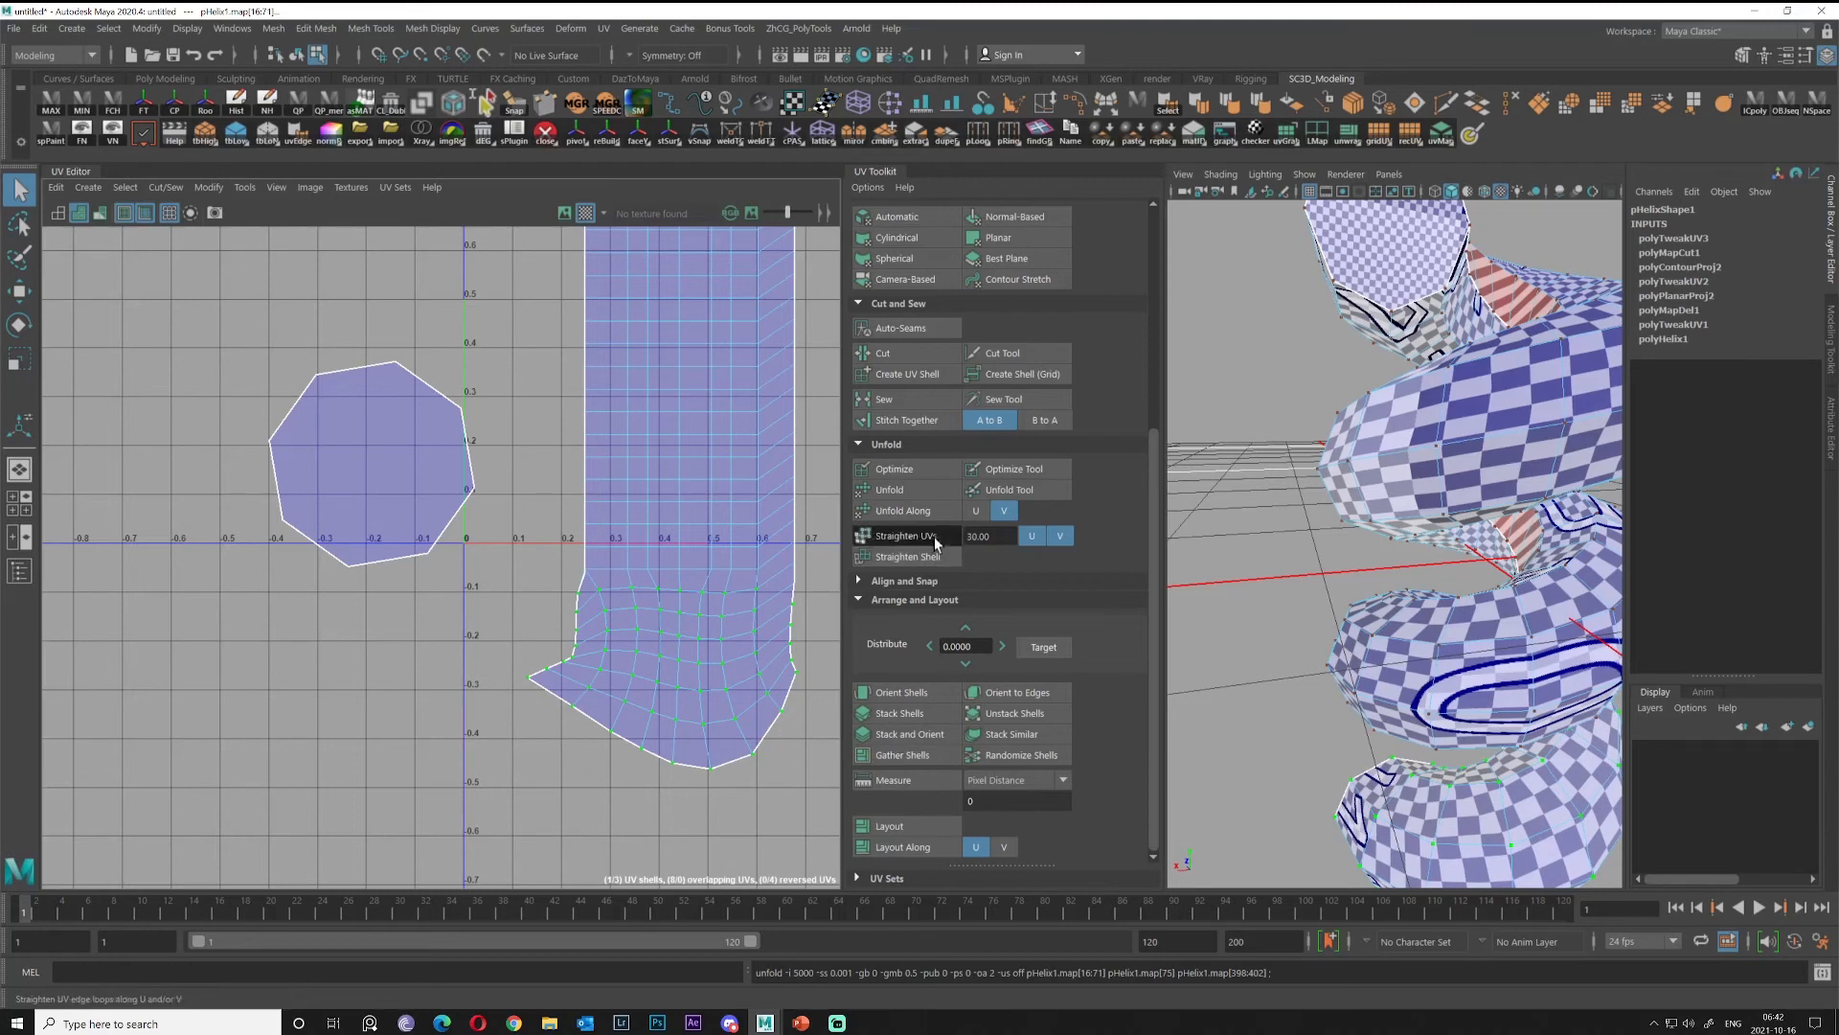
shift+right_drag(688, 606, 529, 657)
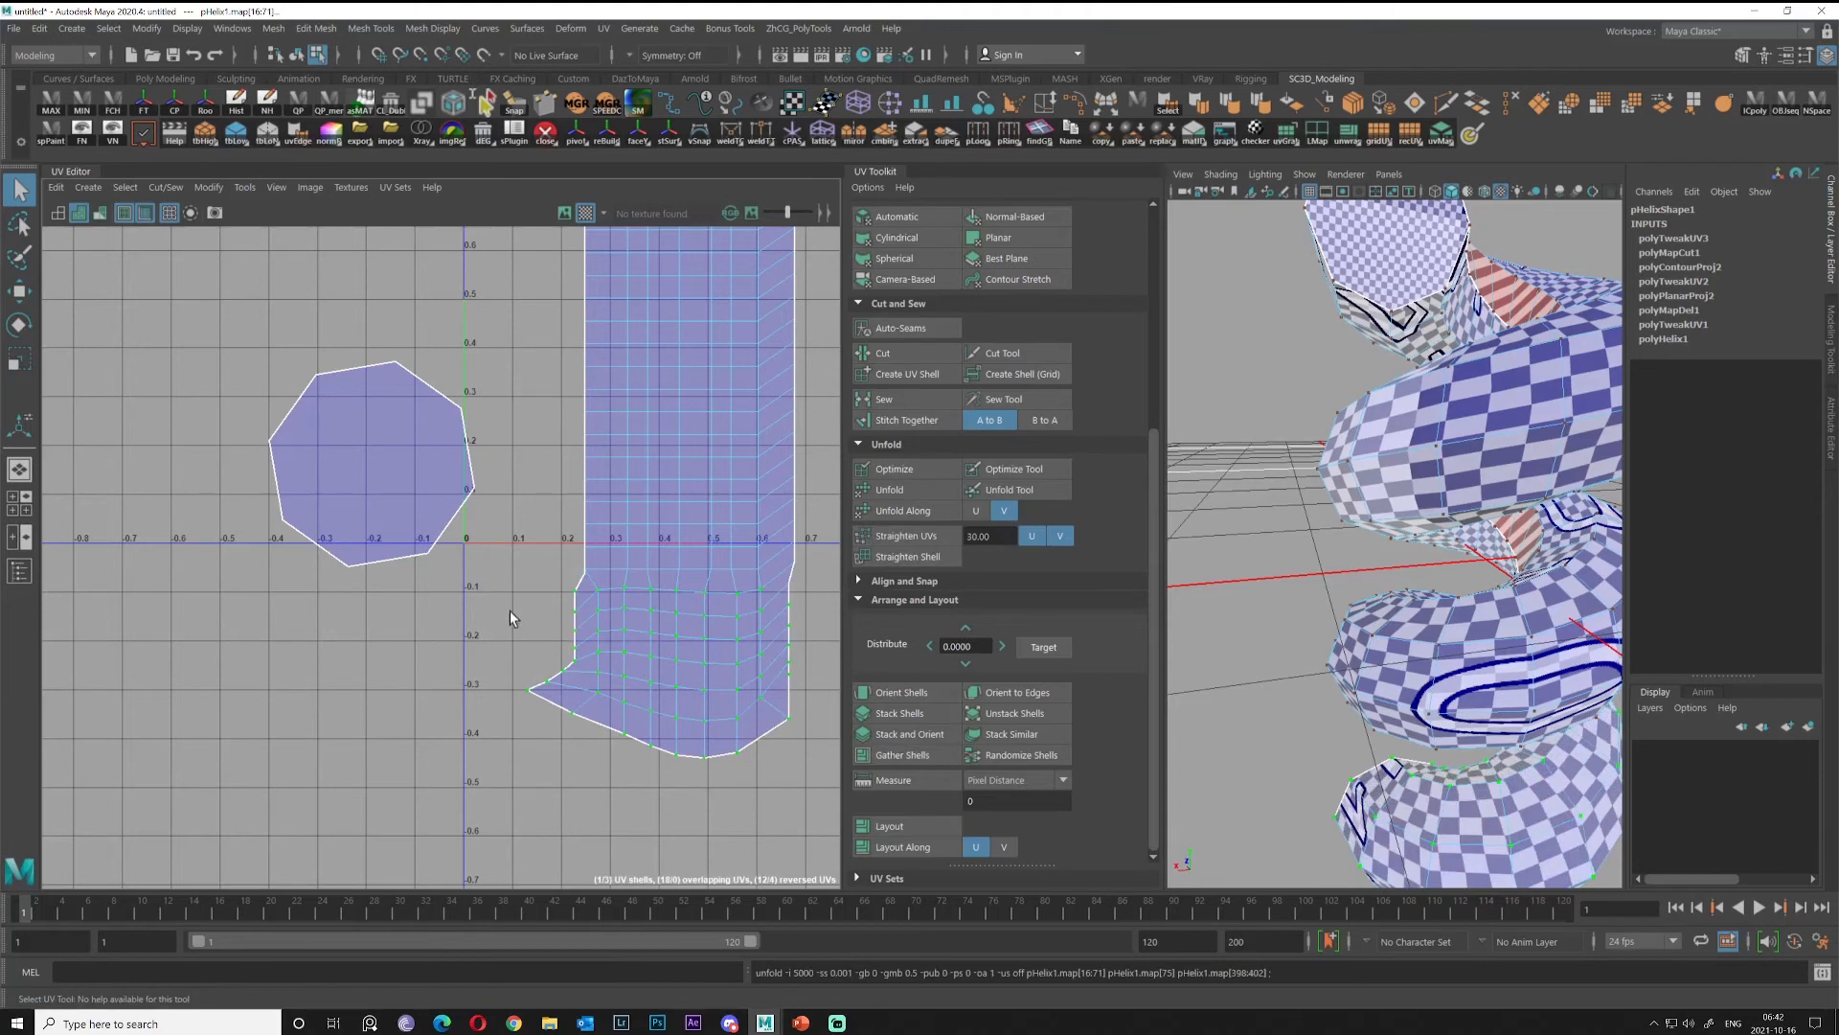
drag(516, 581, 582, 762)
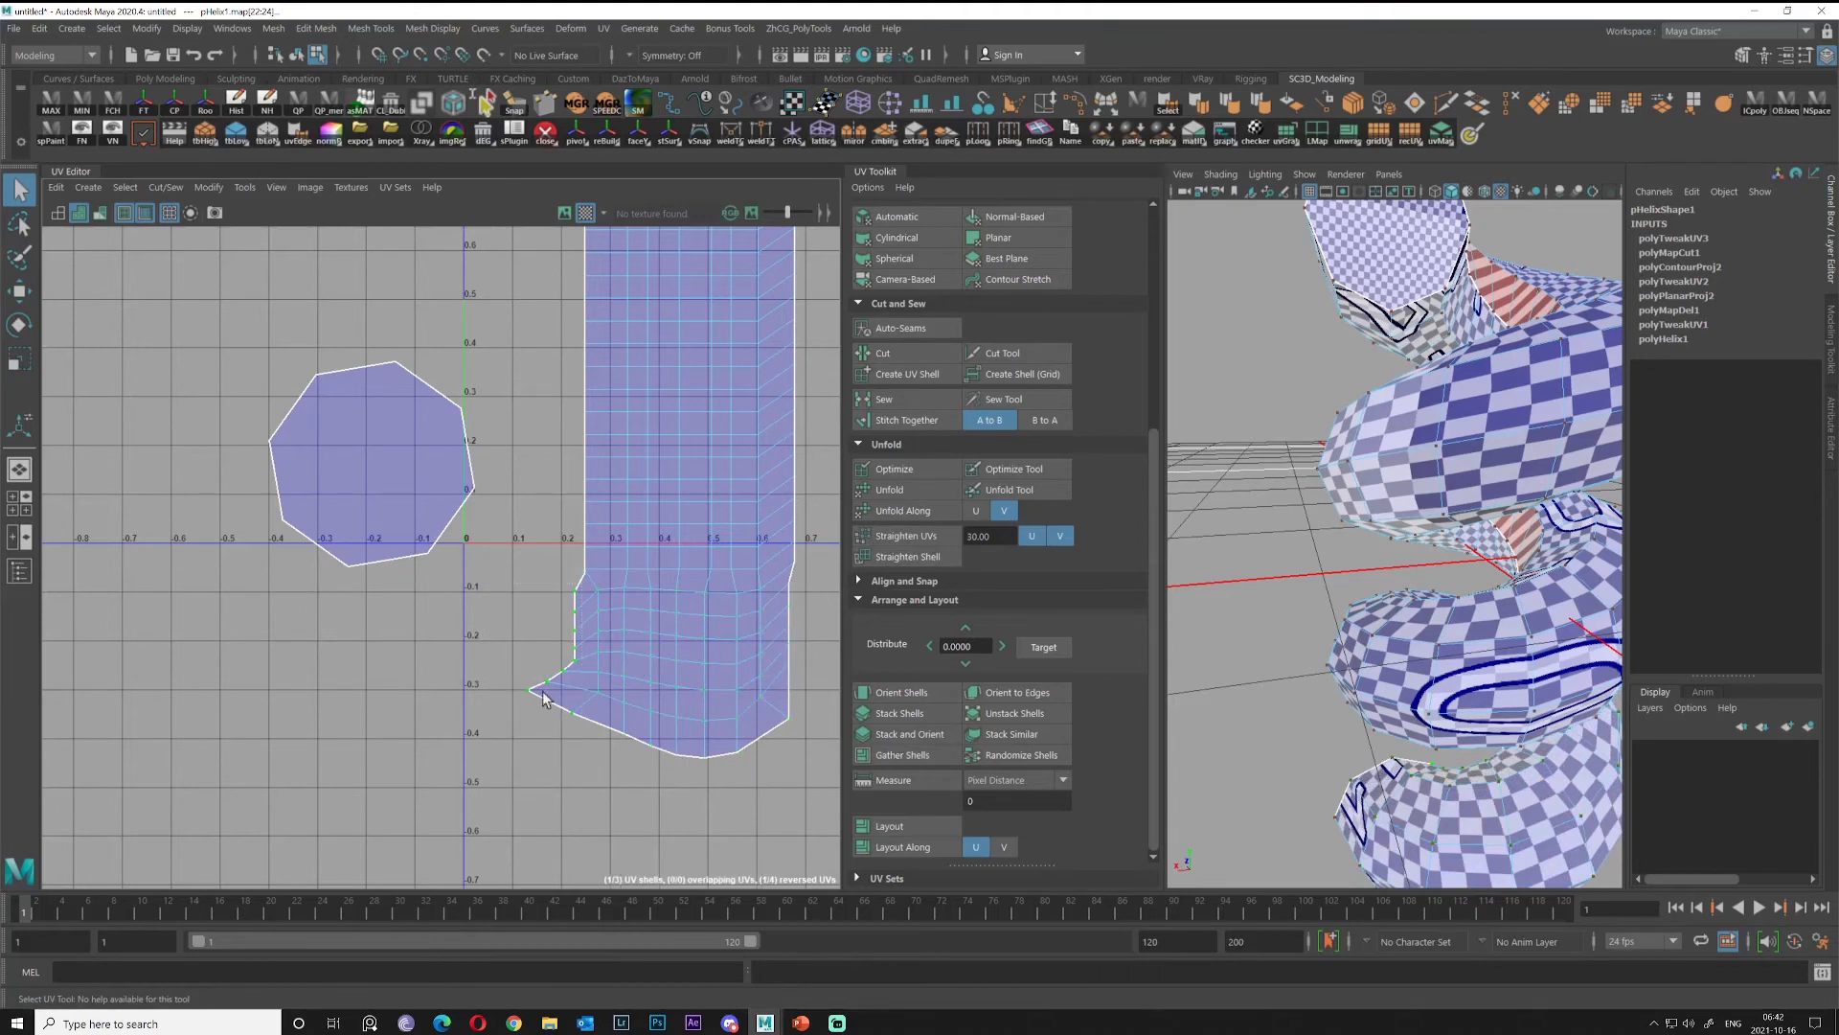
click(858, 600)
click(858, 833)
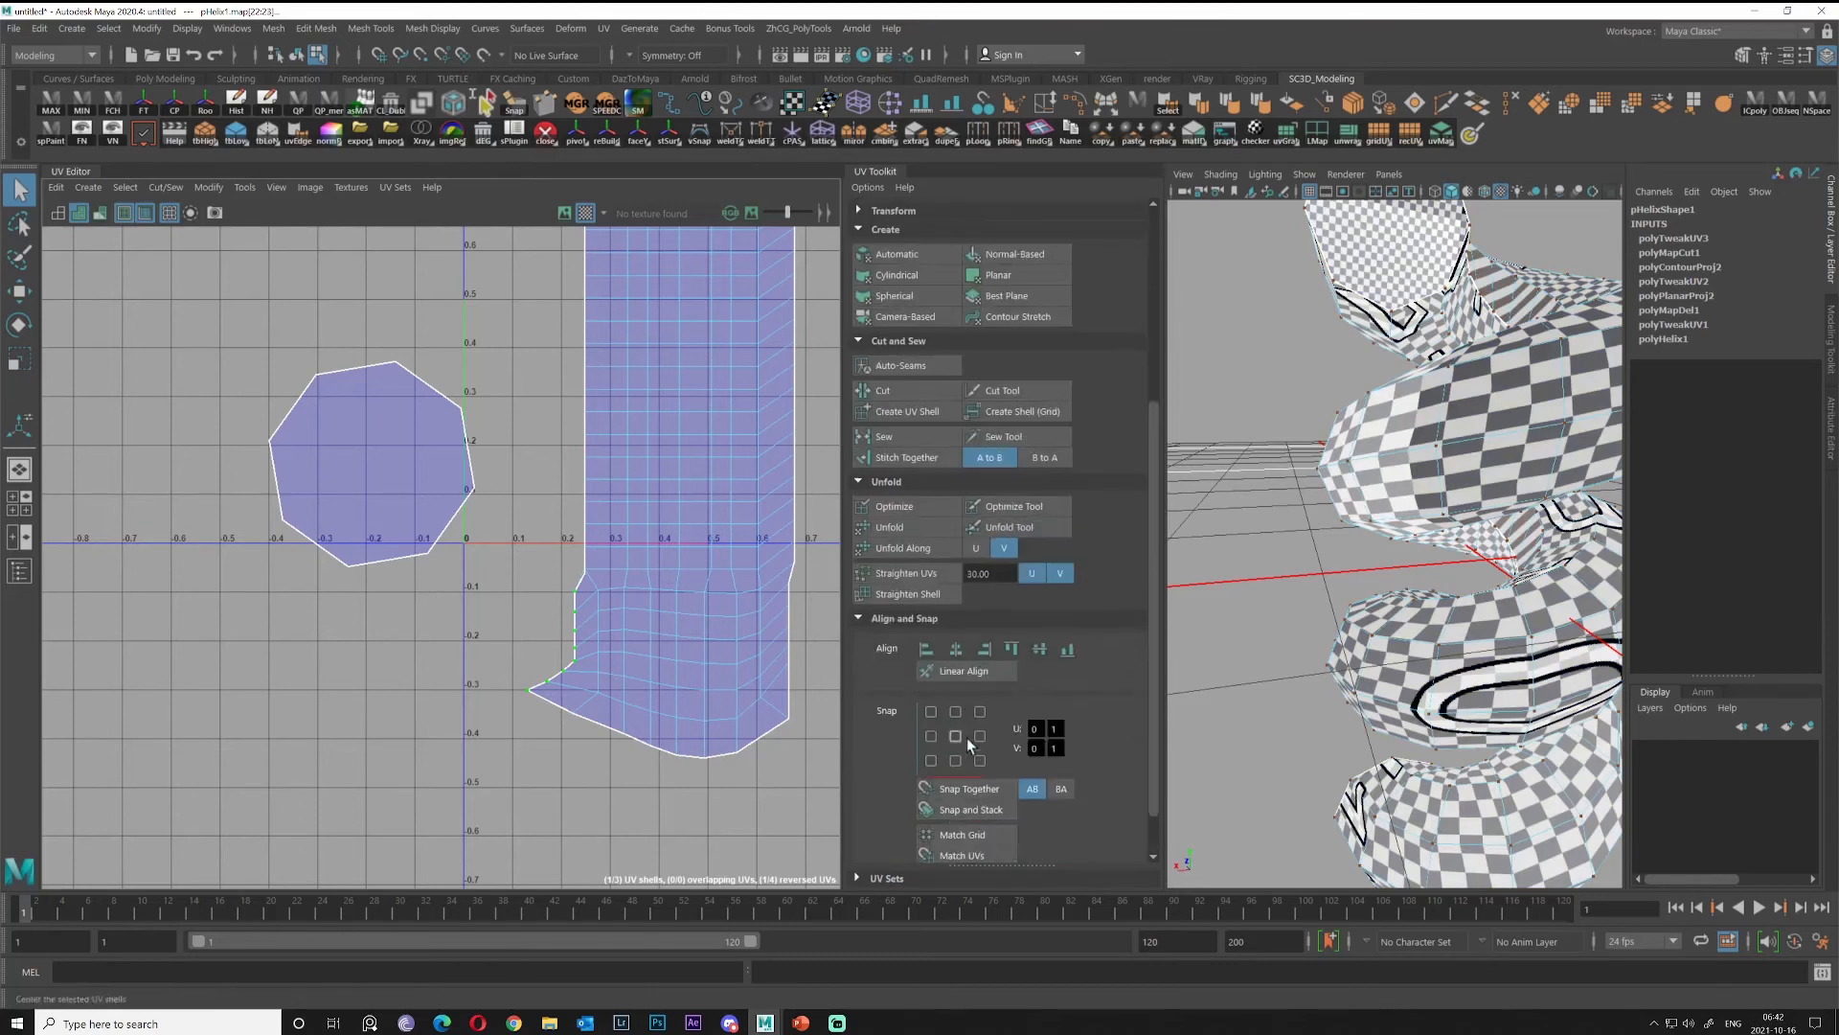
click(957, 650)
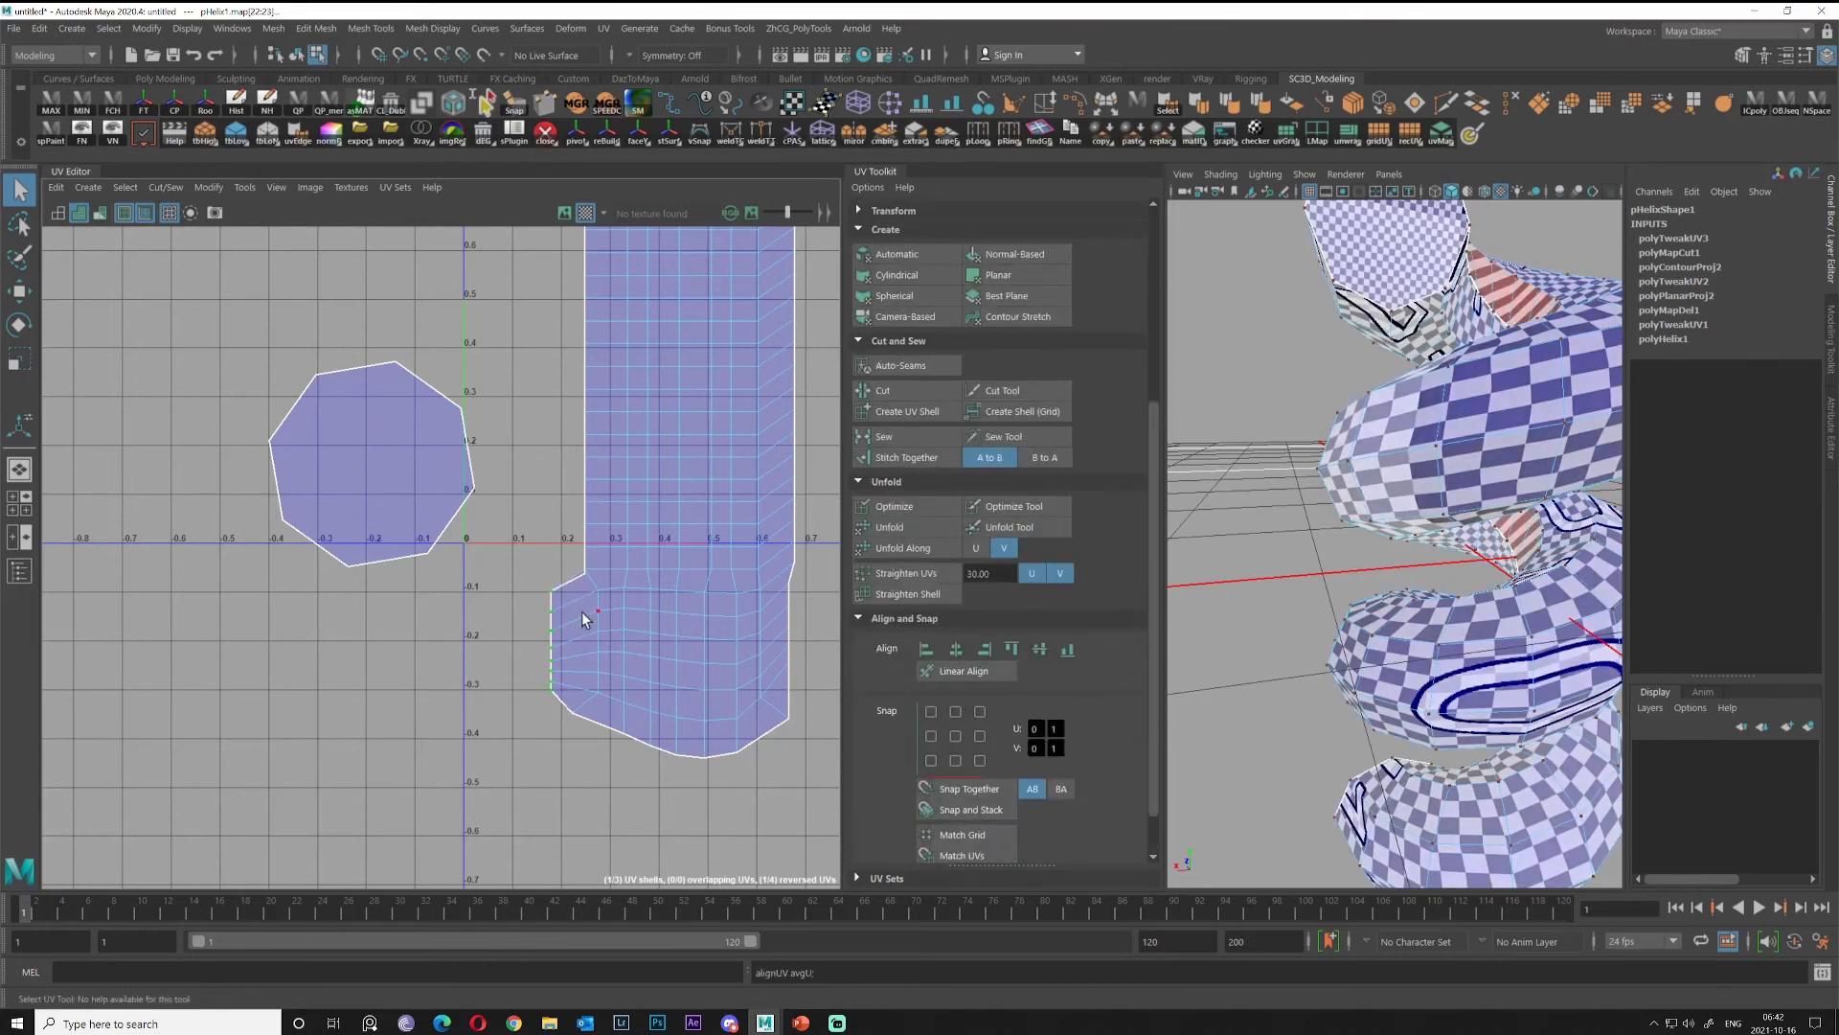
Align each remaining vertical UV column at the body shell's lower end to its own average U.
drag(579, 622, 607, 761)
key(g)
drag(611, 579, 631, 798)
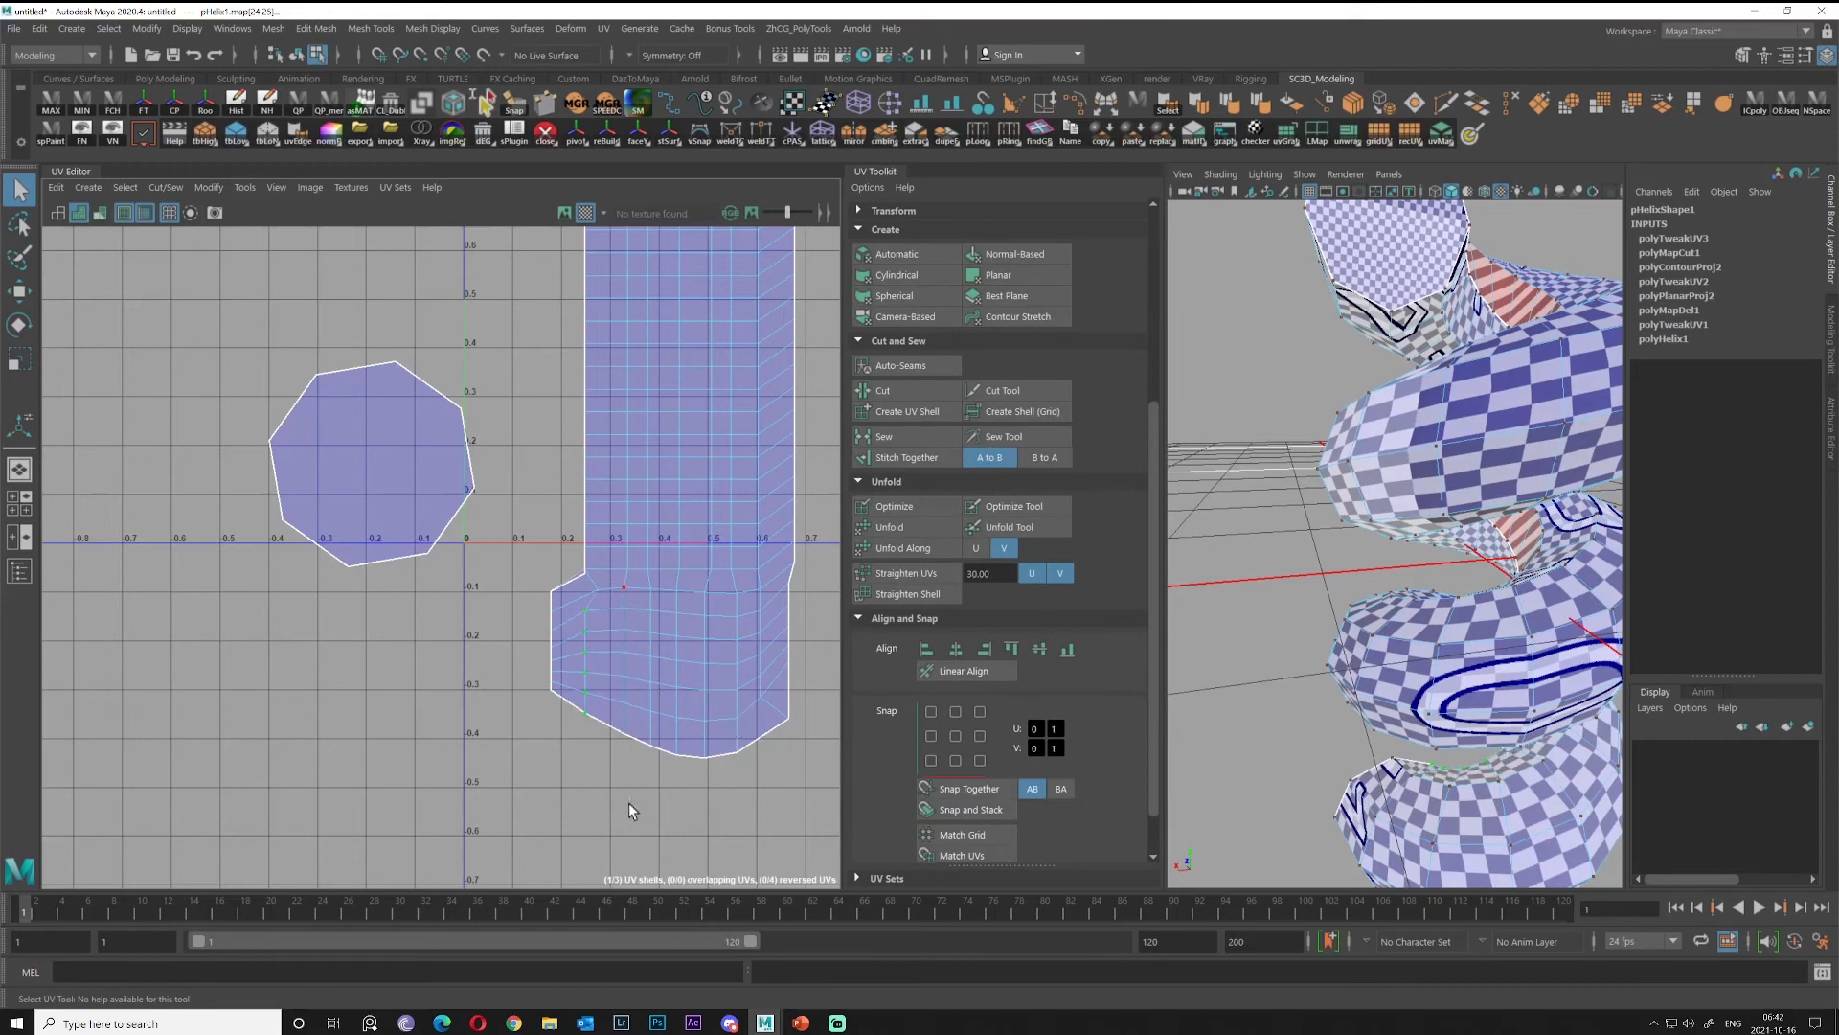
key(g)
drag(642, 579, 661, 805)
key(g)
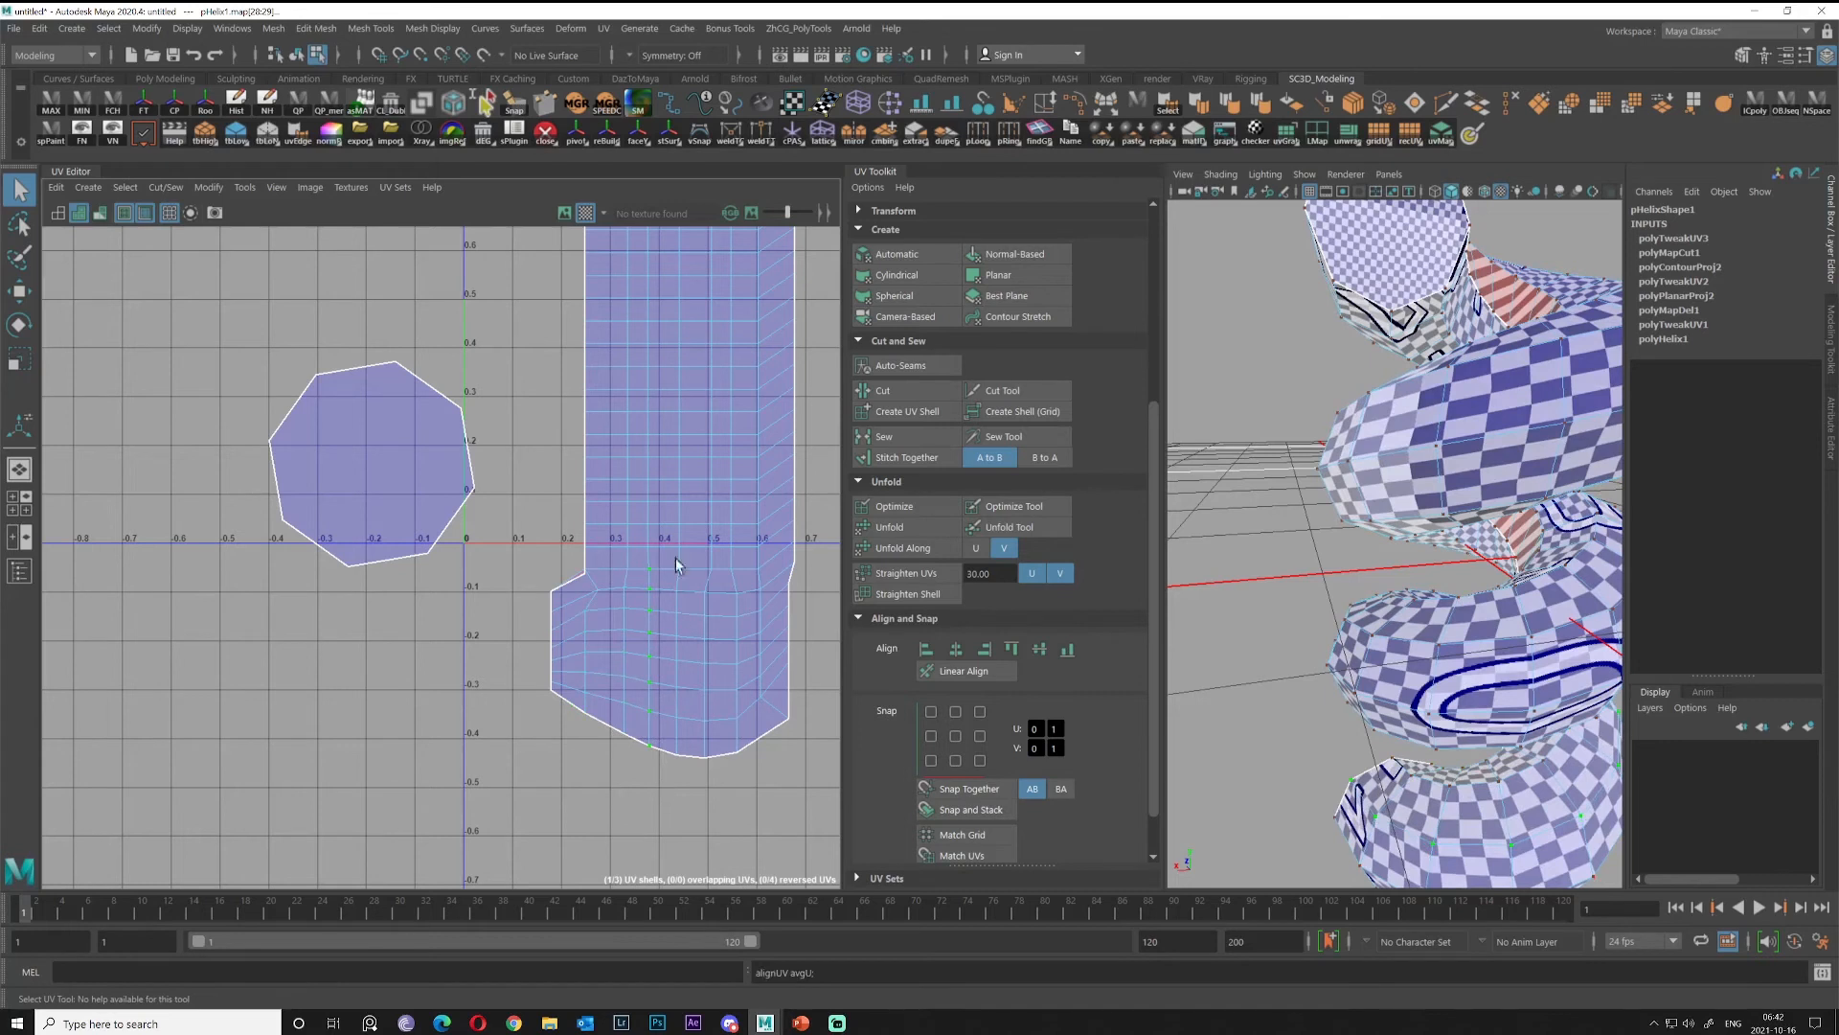
drag(671, 562, 717, 831)
key(g)
key(g)
drag(731, 606, 746, 797)
key(g)
drag(751, 563, 778, 772)
key(g)
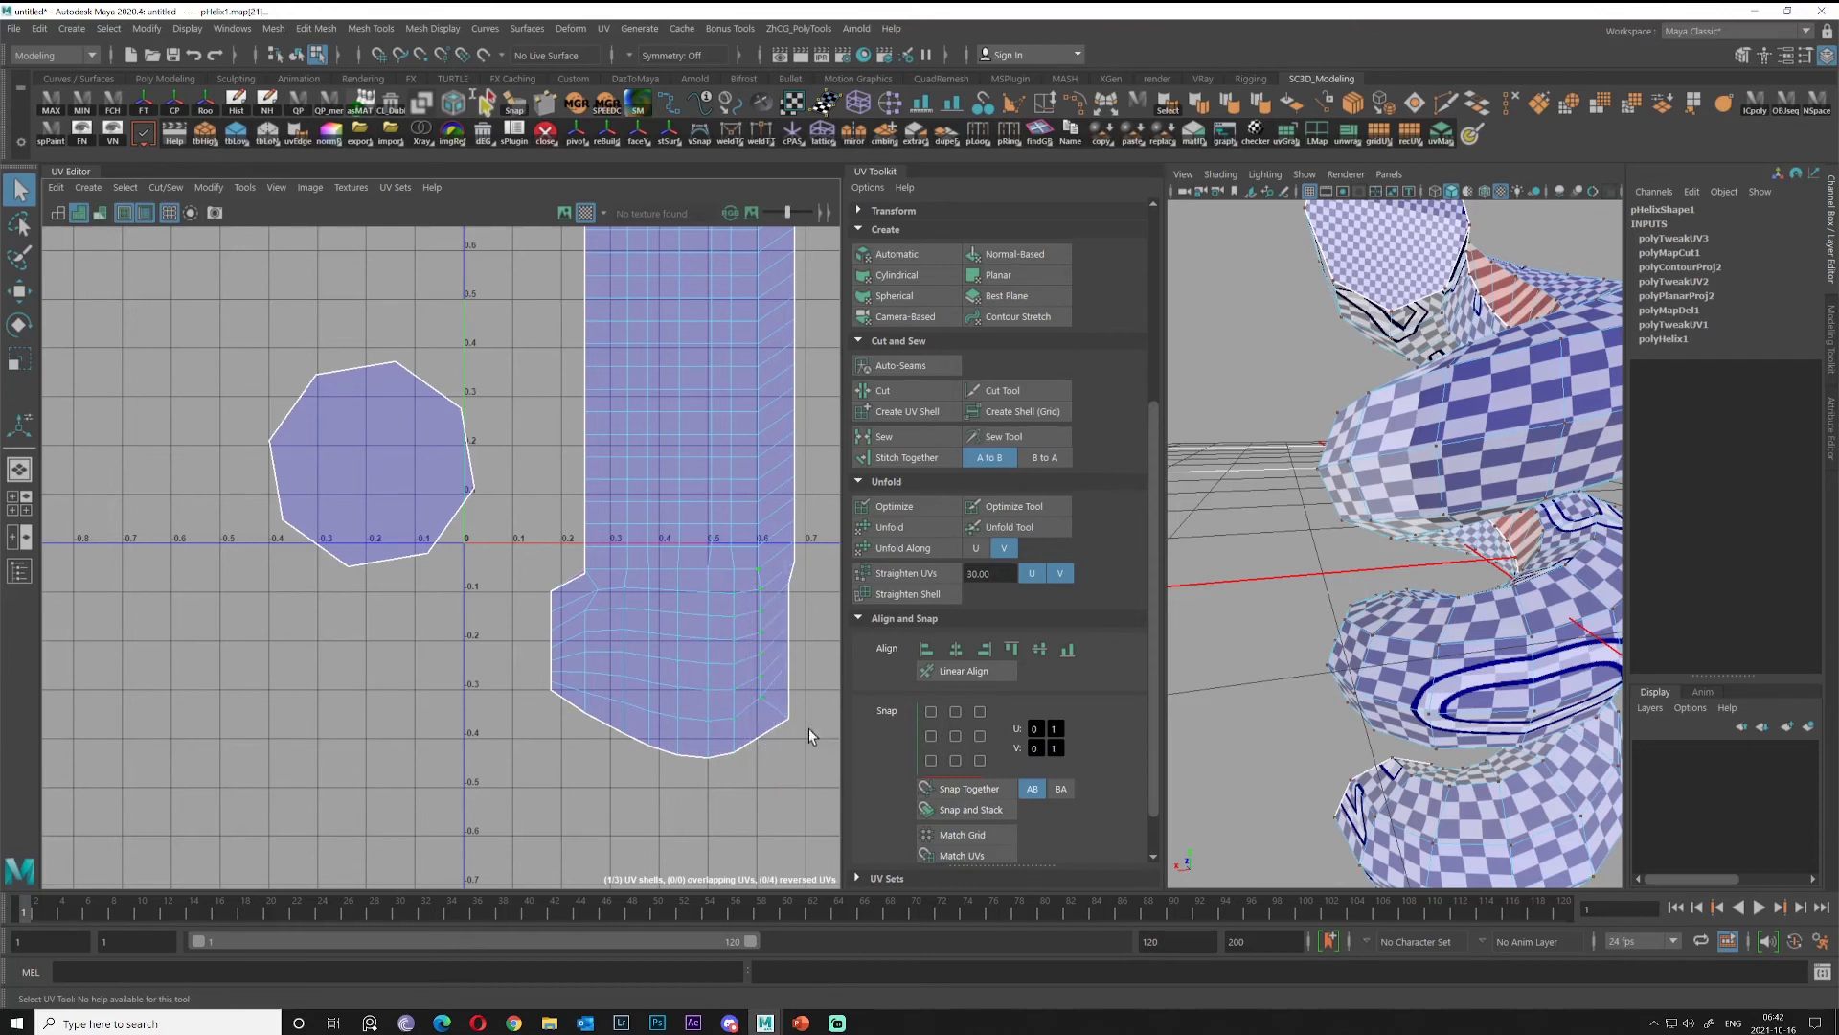
drag(792, 517, 838, 749)
key(g)
Select the faces of both helix end caps.
scroll(701, 671, down, 3)
alt+middle_drag(697, 652, 696, 885)
right_drag(681, 588, 757, 590)
alt+middle_drag(682, 594, 663, 502)
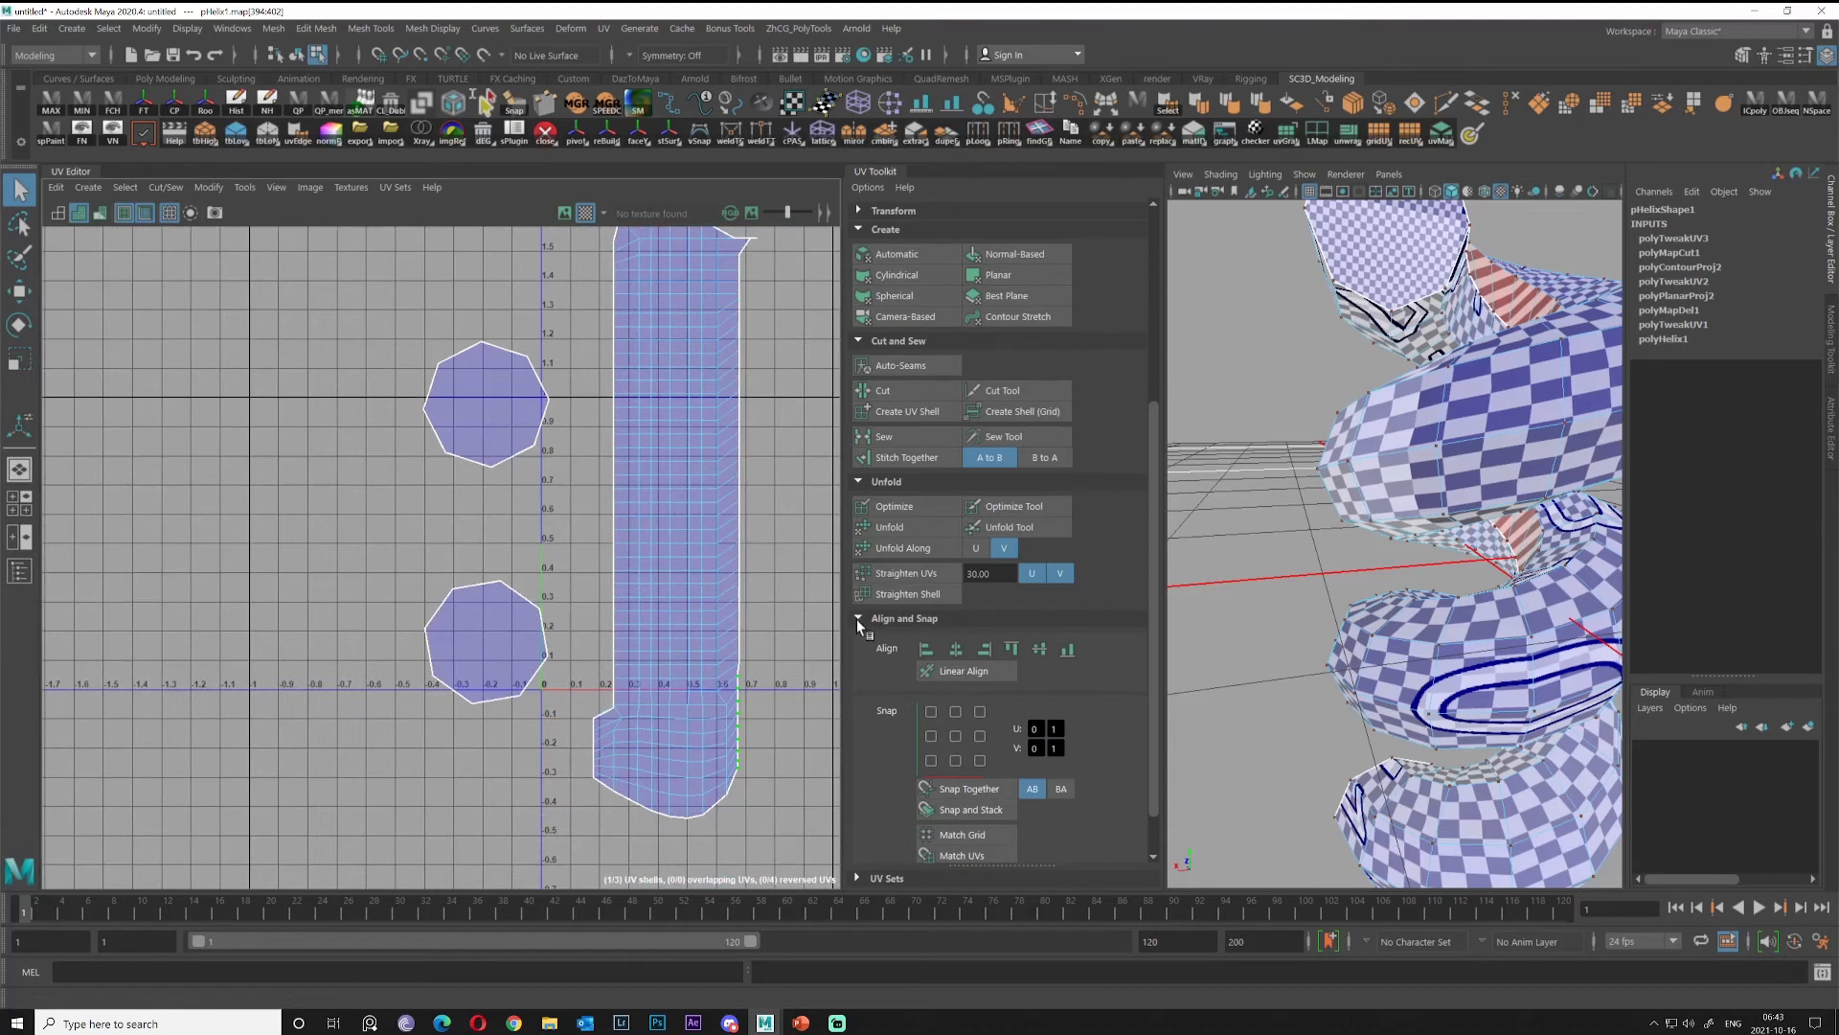
scroll(933, 433, down, 2)
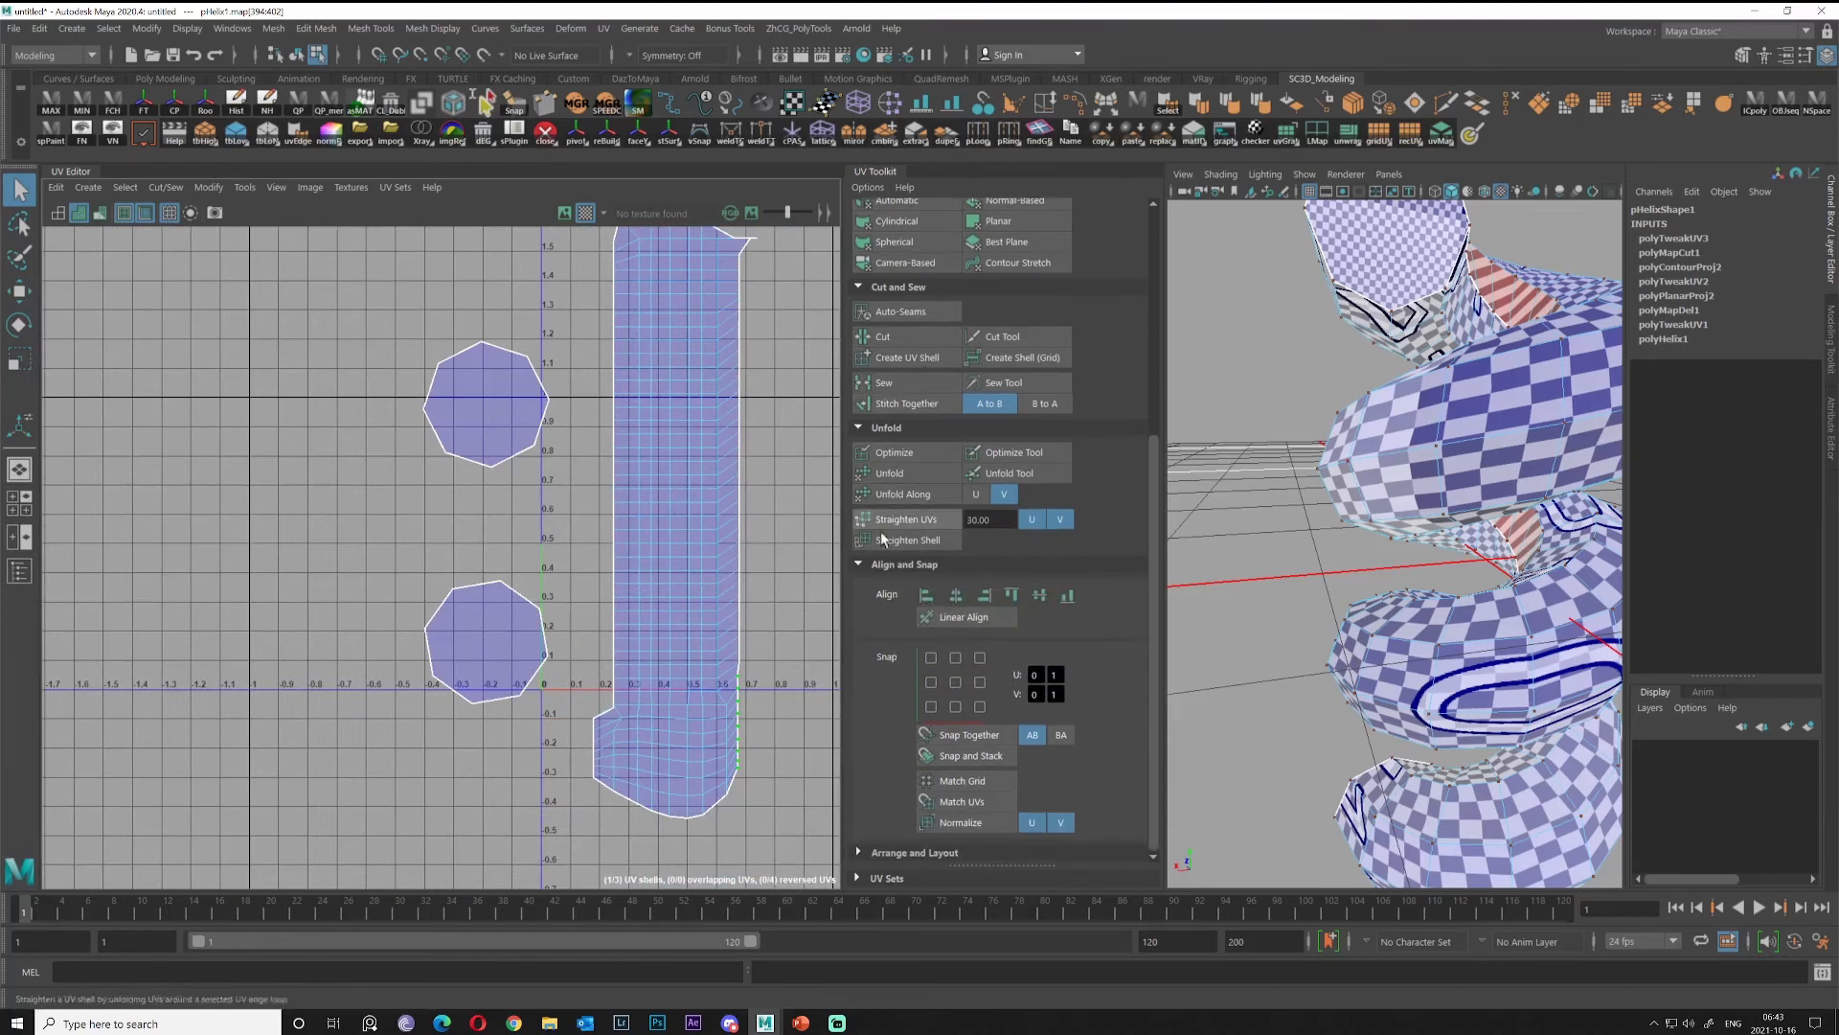
click(858, 565)
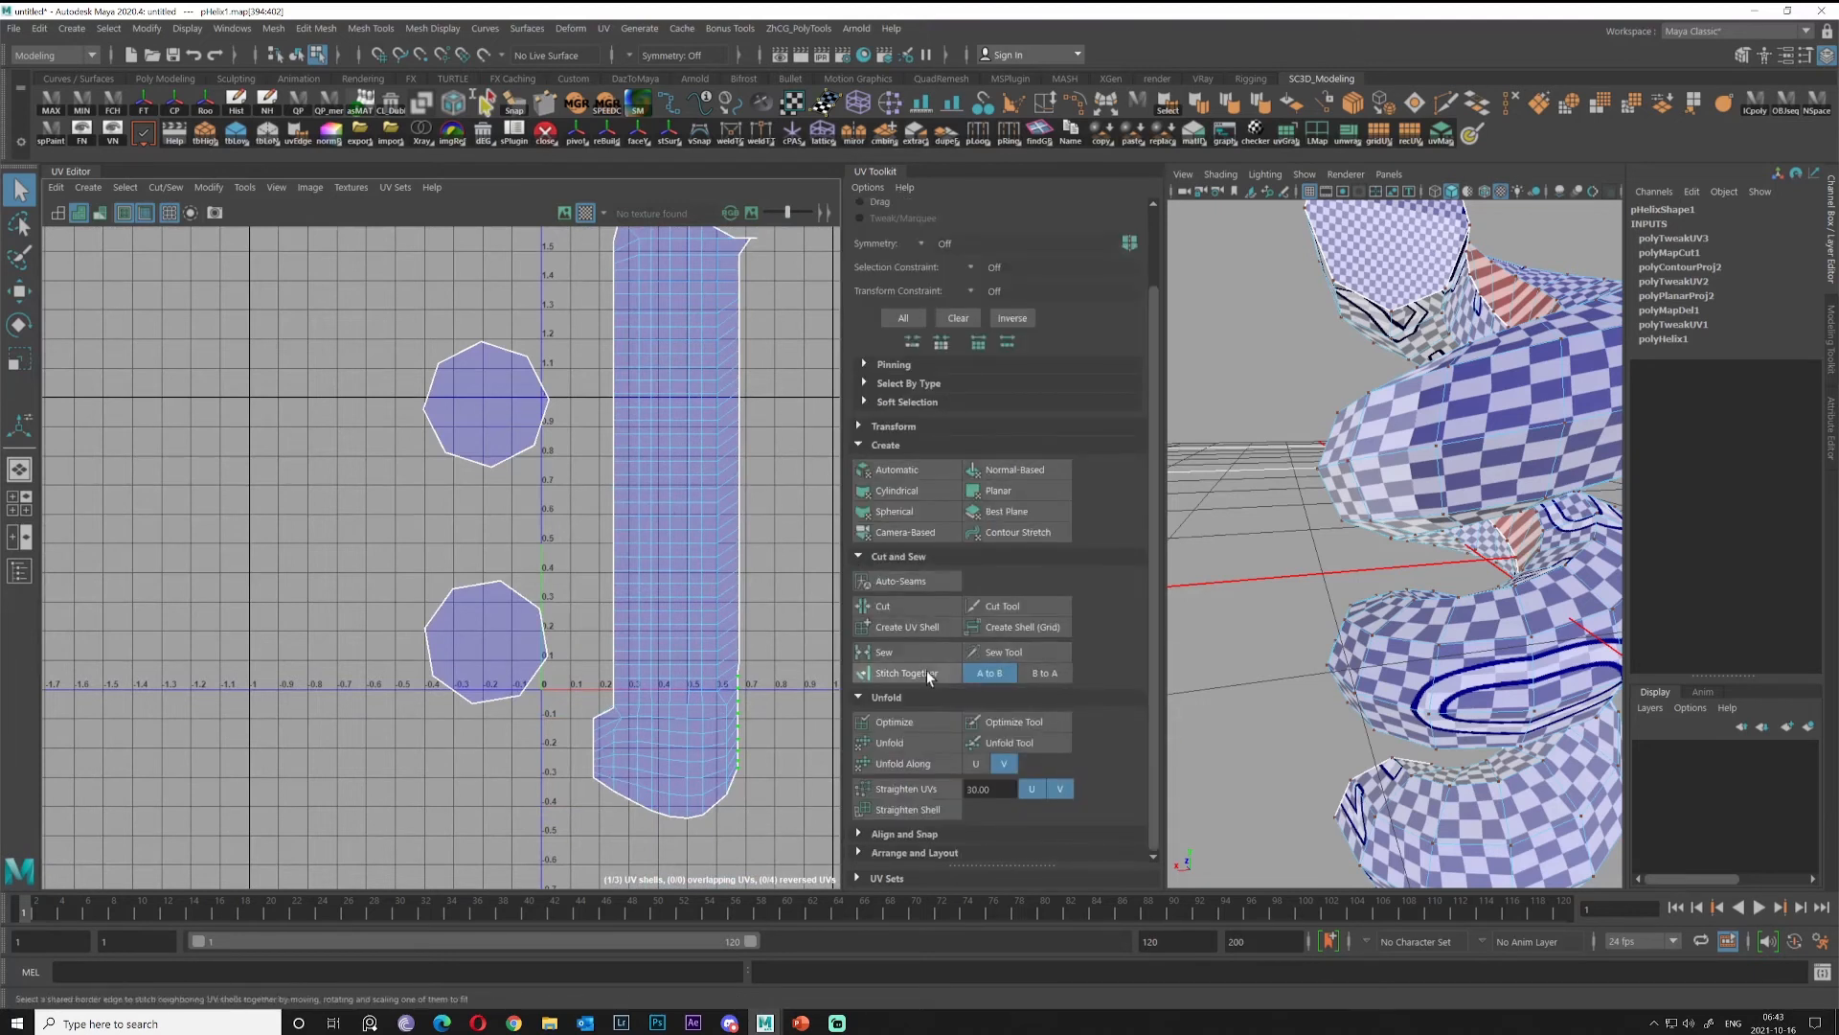
alt+drag(1442, 609, 1383, 496)
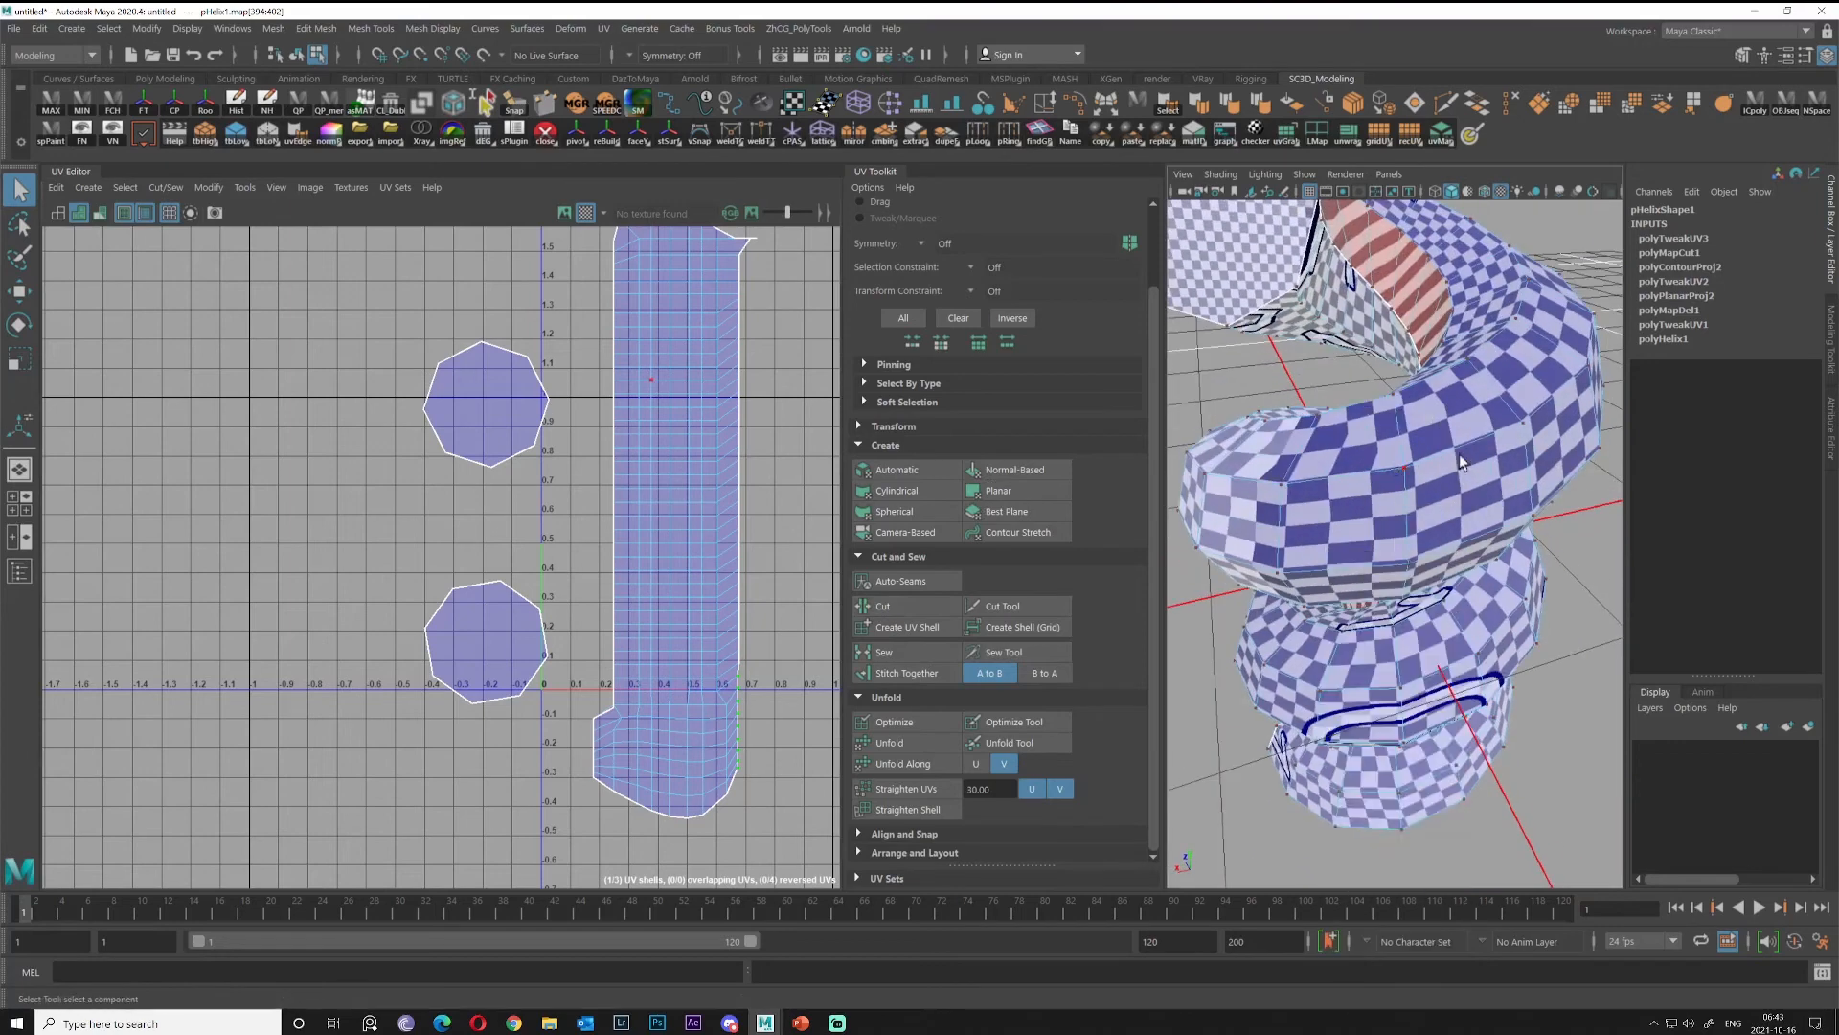
right_drag(1397, 472, 1463, 462)
alt+middle_drag(1462, 461, 1580, 551)
right_drag(1379, 213, 1373, 264)
click(1354, 269)
scroll(1354, 268, down, 4)
alt+drag(1360, 278, 1628, 456)
alt+middle_drag(1495, 661, 1518, 586)
shift+click(1488, 626)
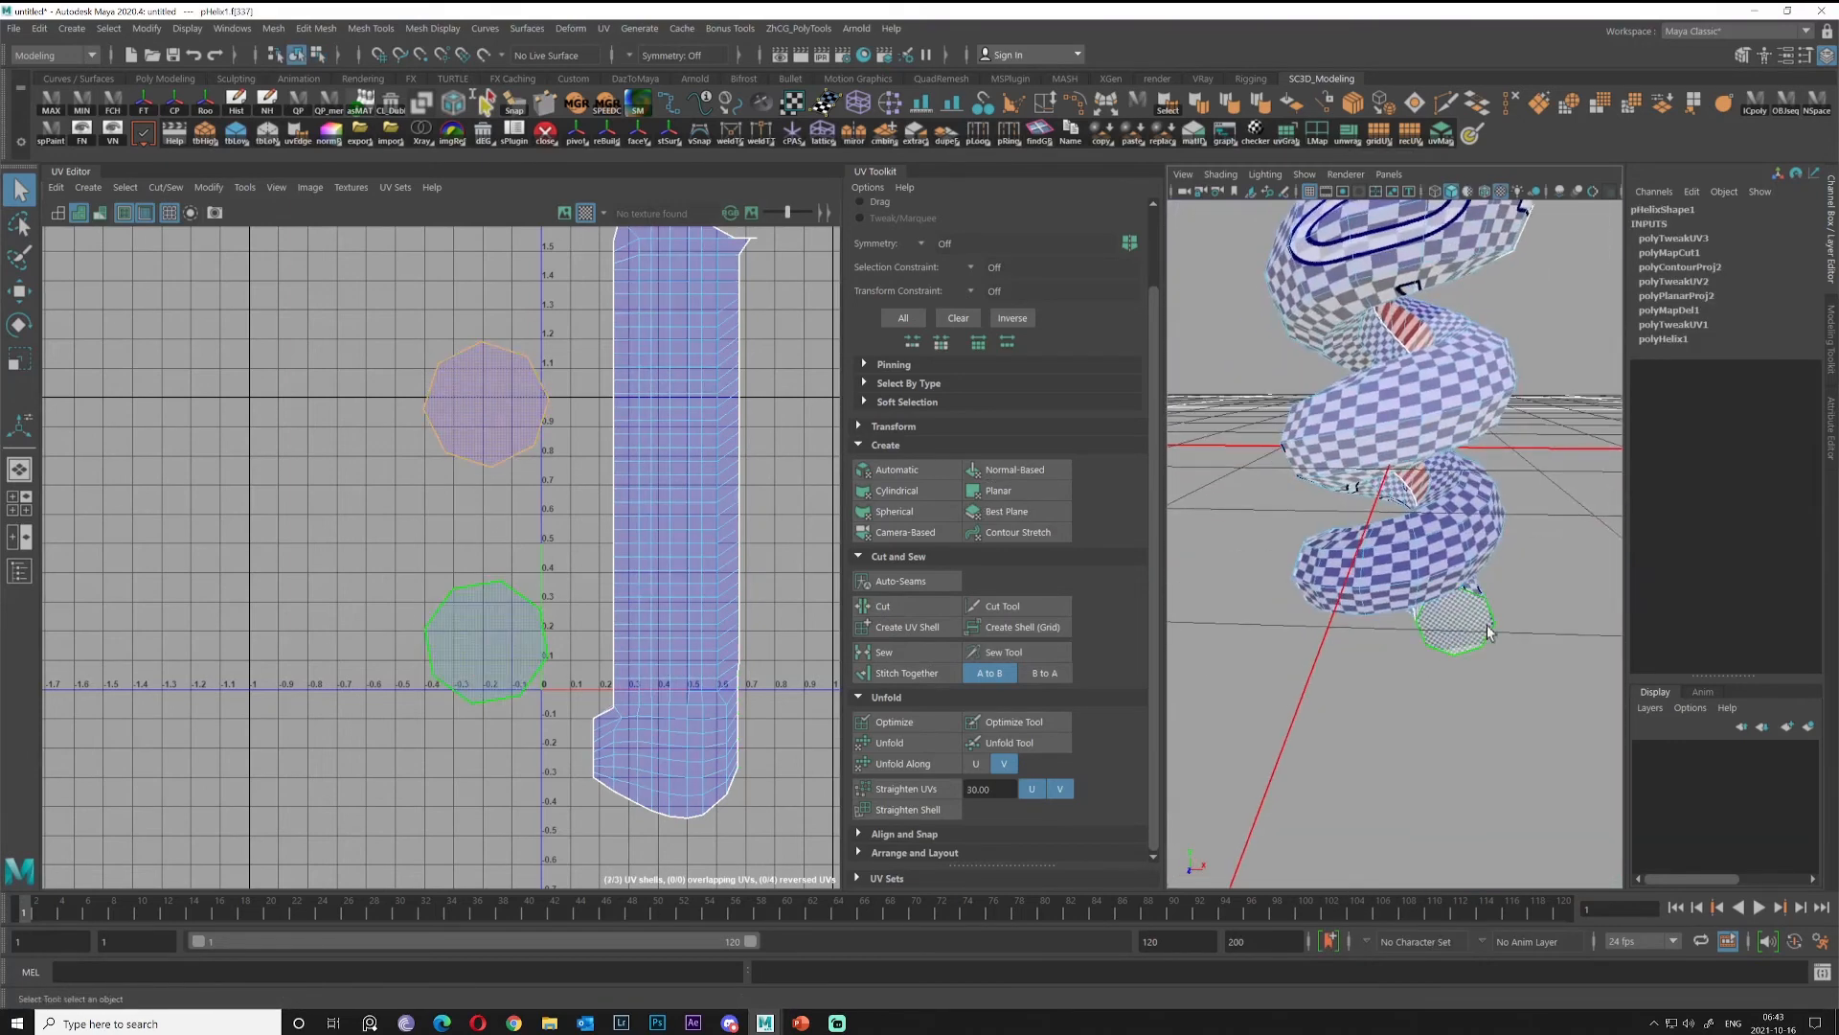
alt+drag(1488, 632, 1406, 559)
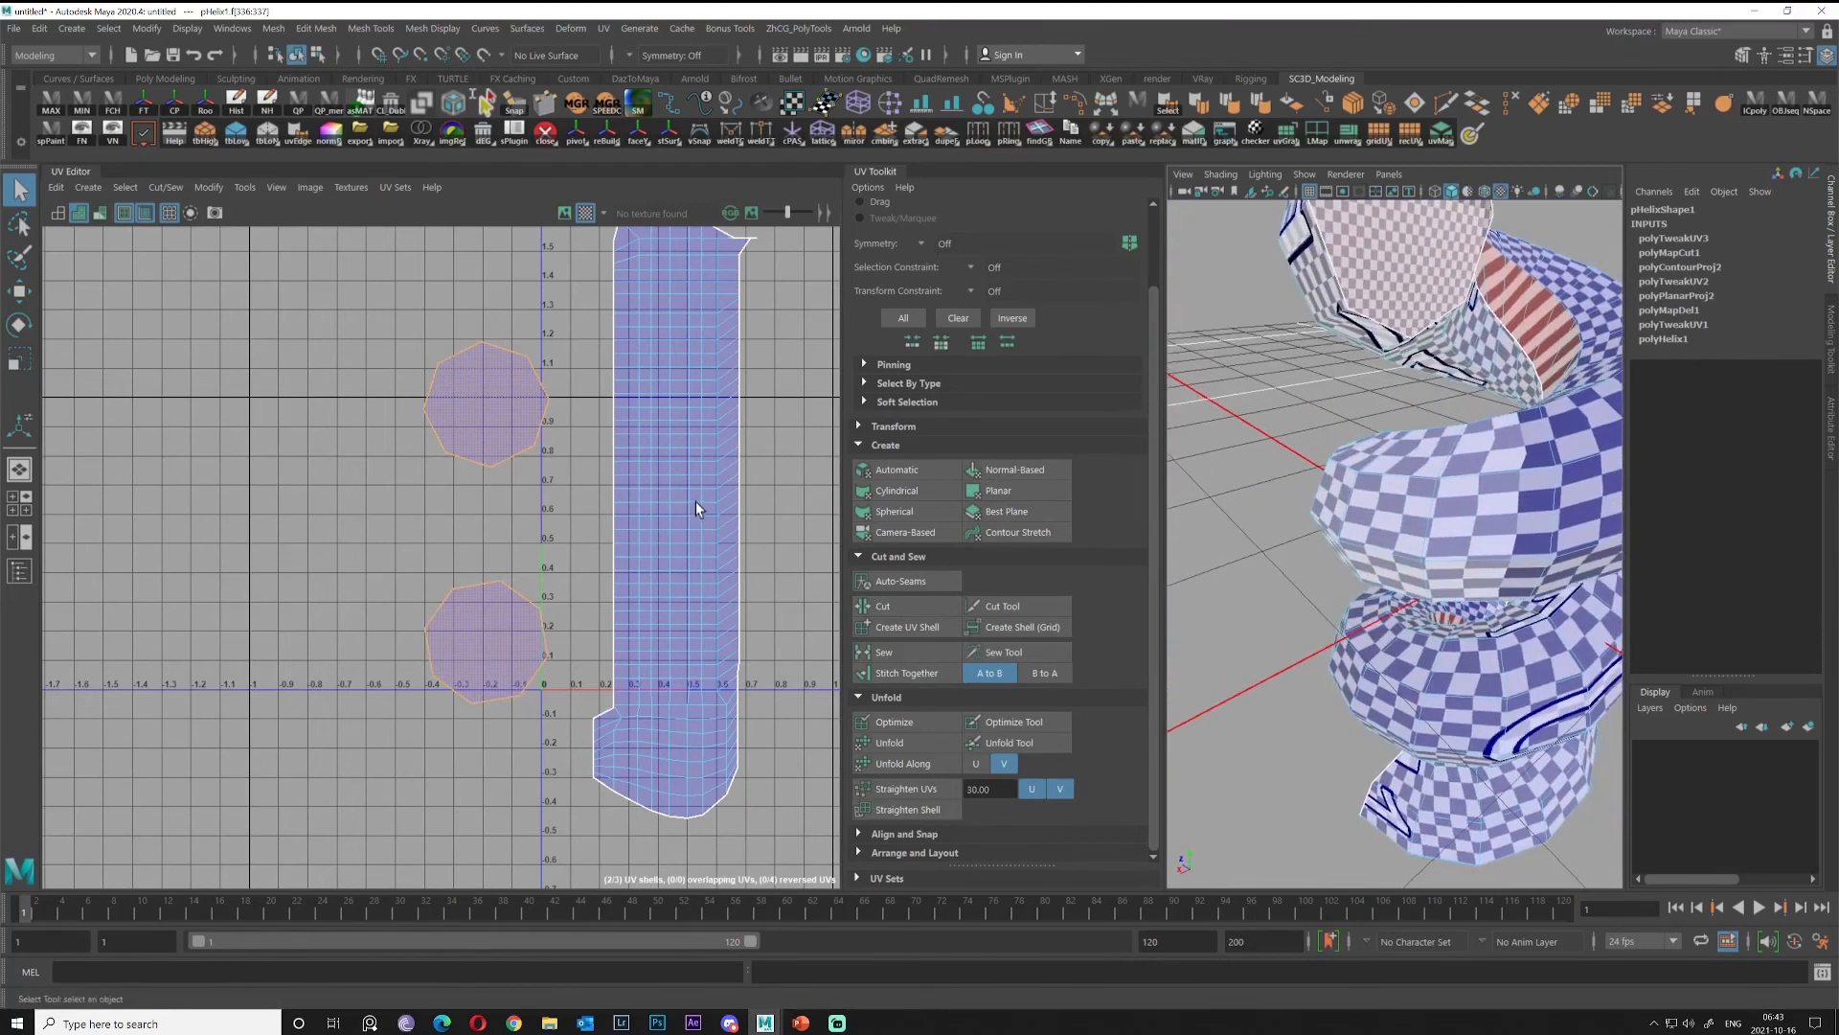
Select all of the helix's body faces except the strip running along the inner side of the coils.
right_drag(692, 498, 691, 552)
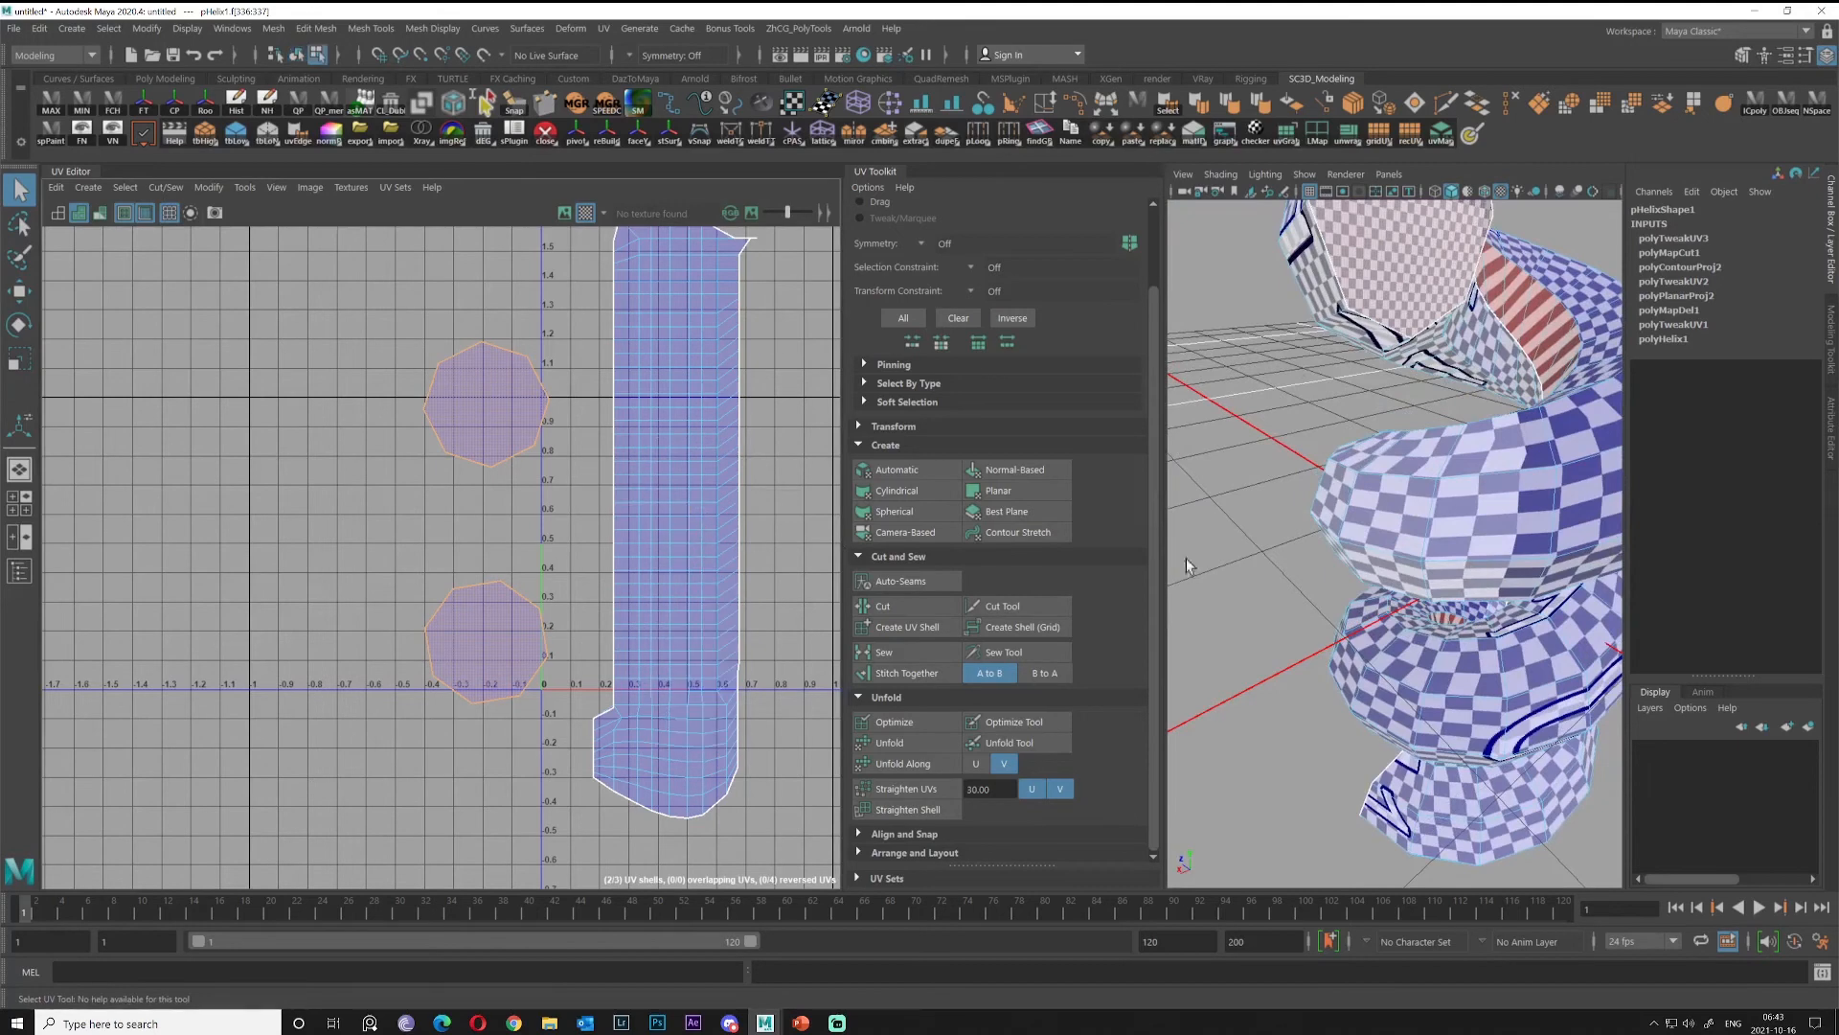
alt+drag(1412, 555, 1466, 642)
alt+middle_drag(1370, 517, 1333, 569)
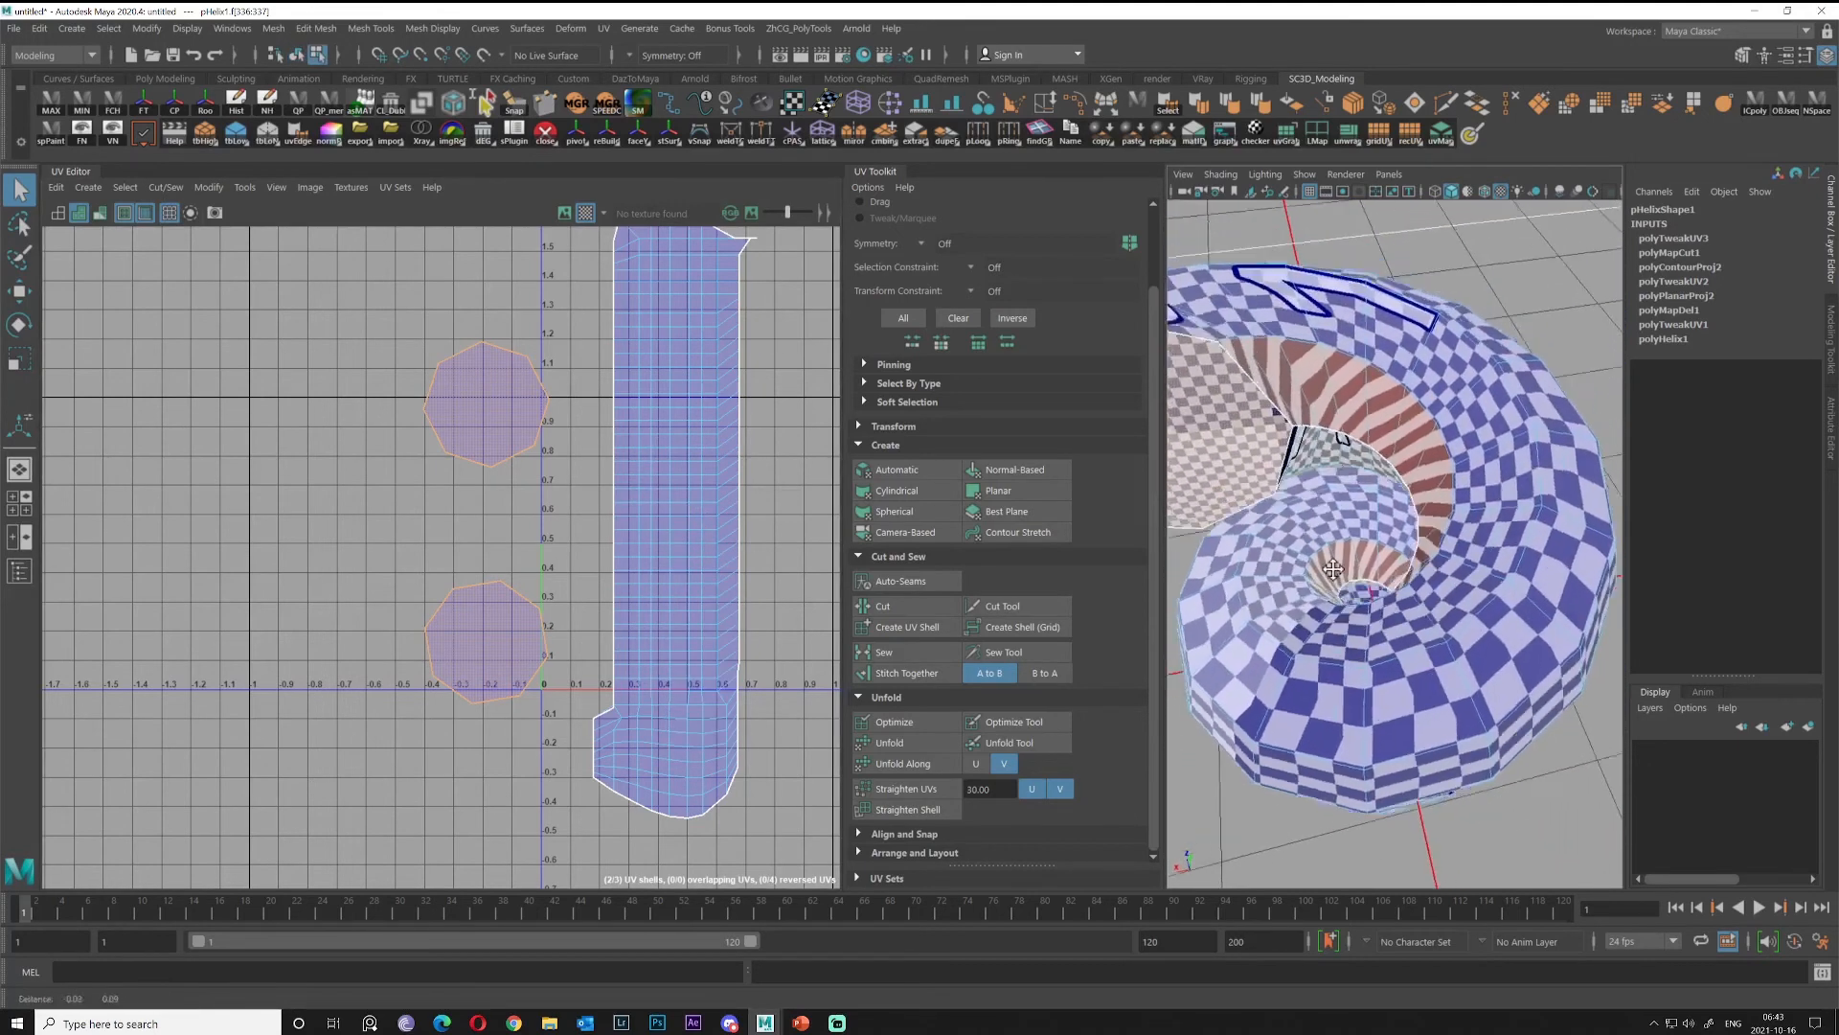
alt+drag(1333, 569, 1364, 475)
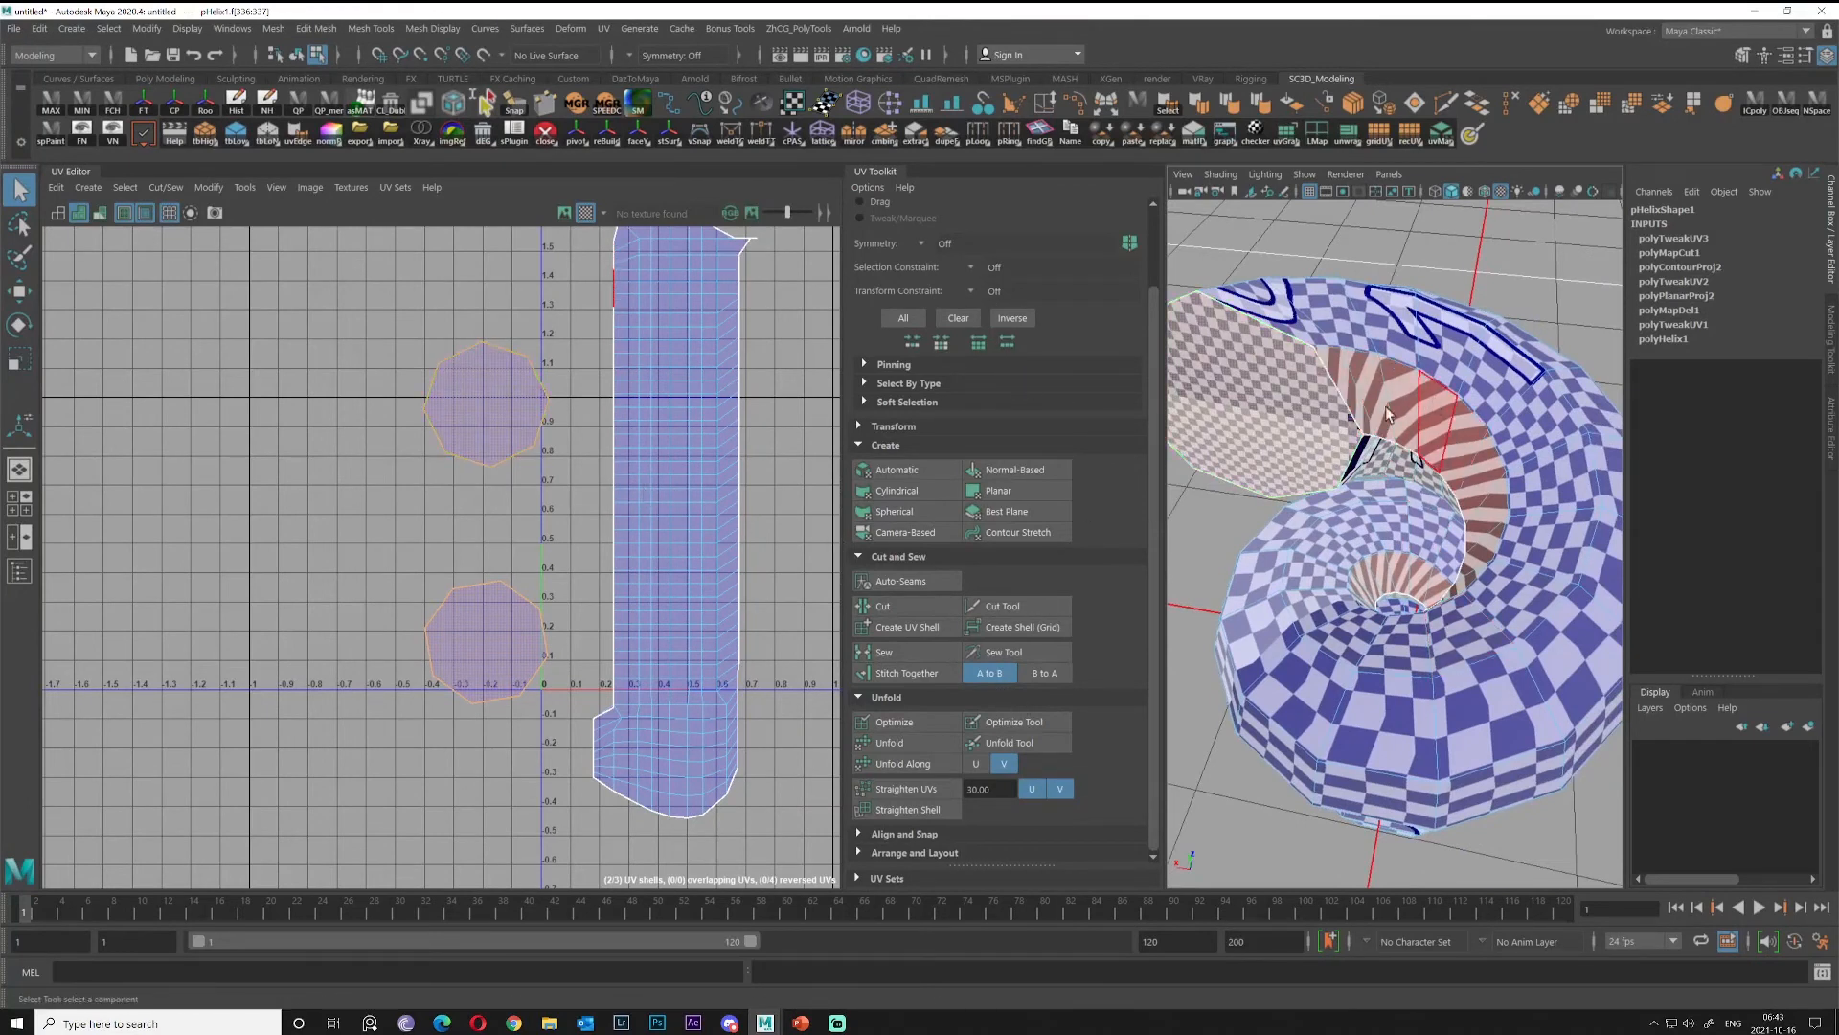
double_click(618, 408)
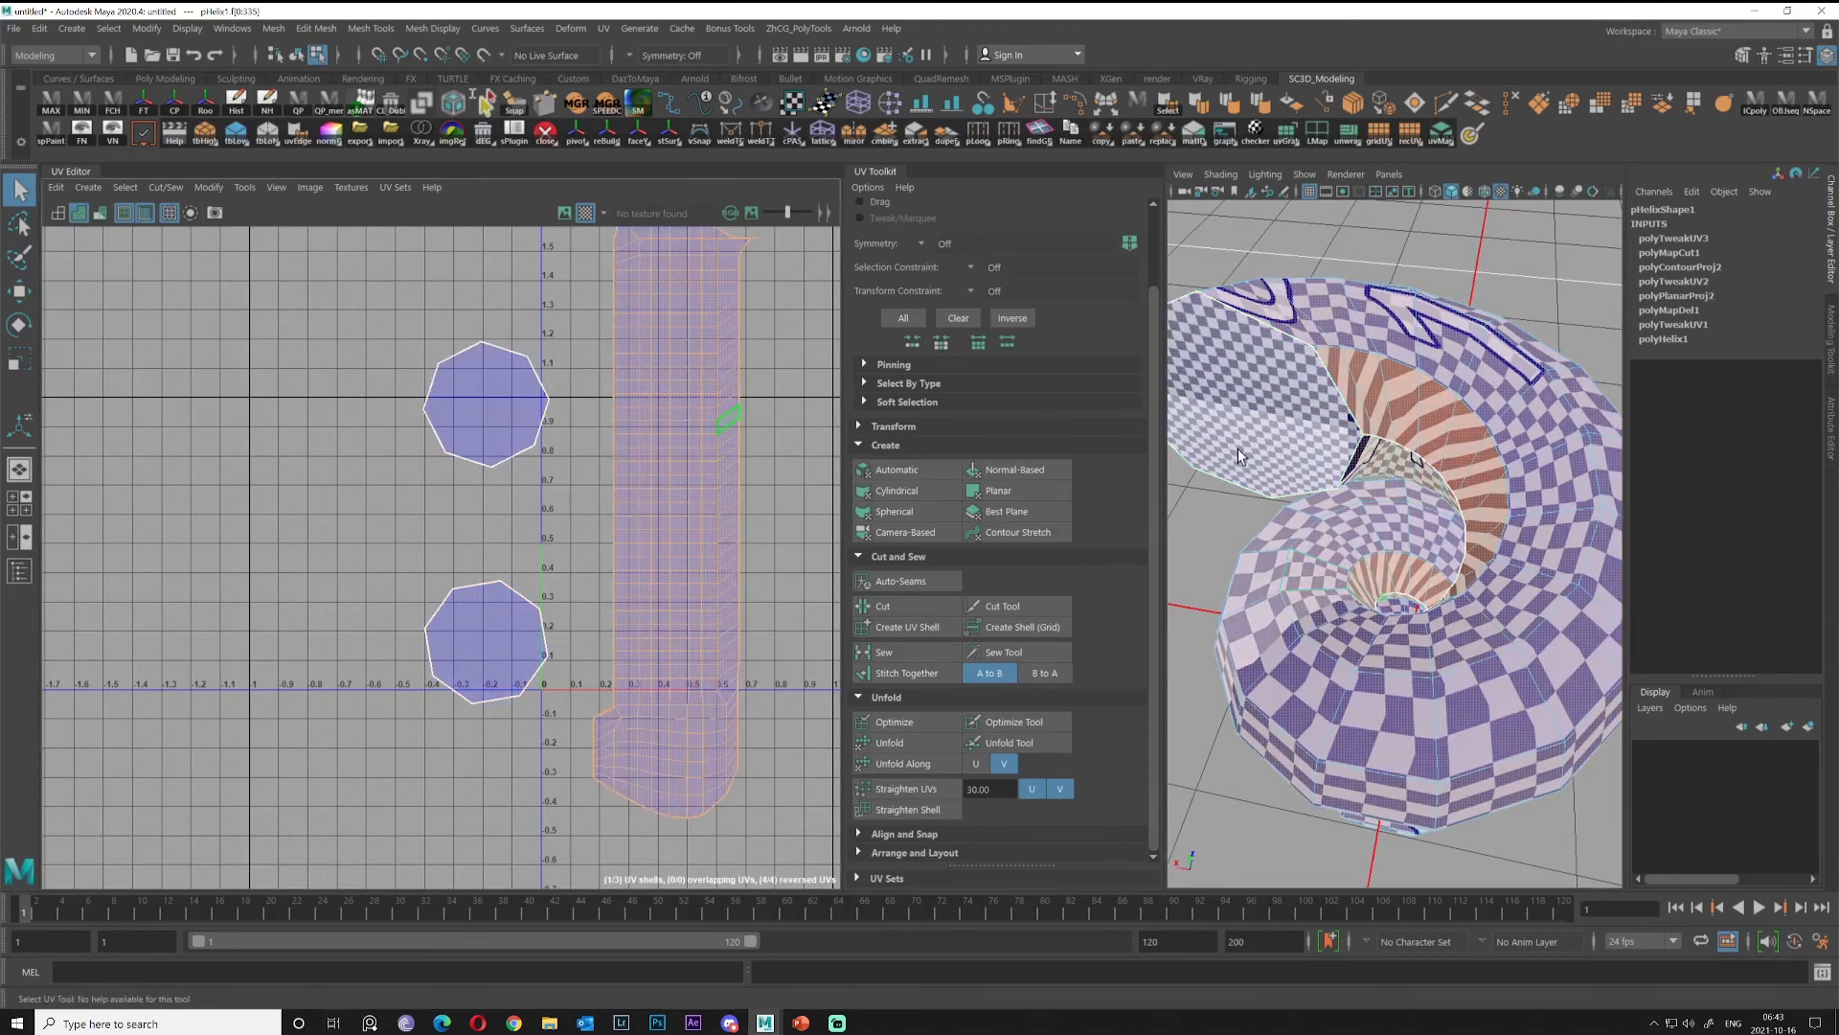
alt+middle_drag(736, 427, 753, 507)
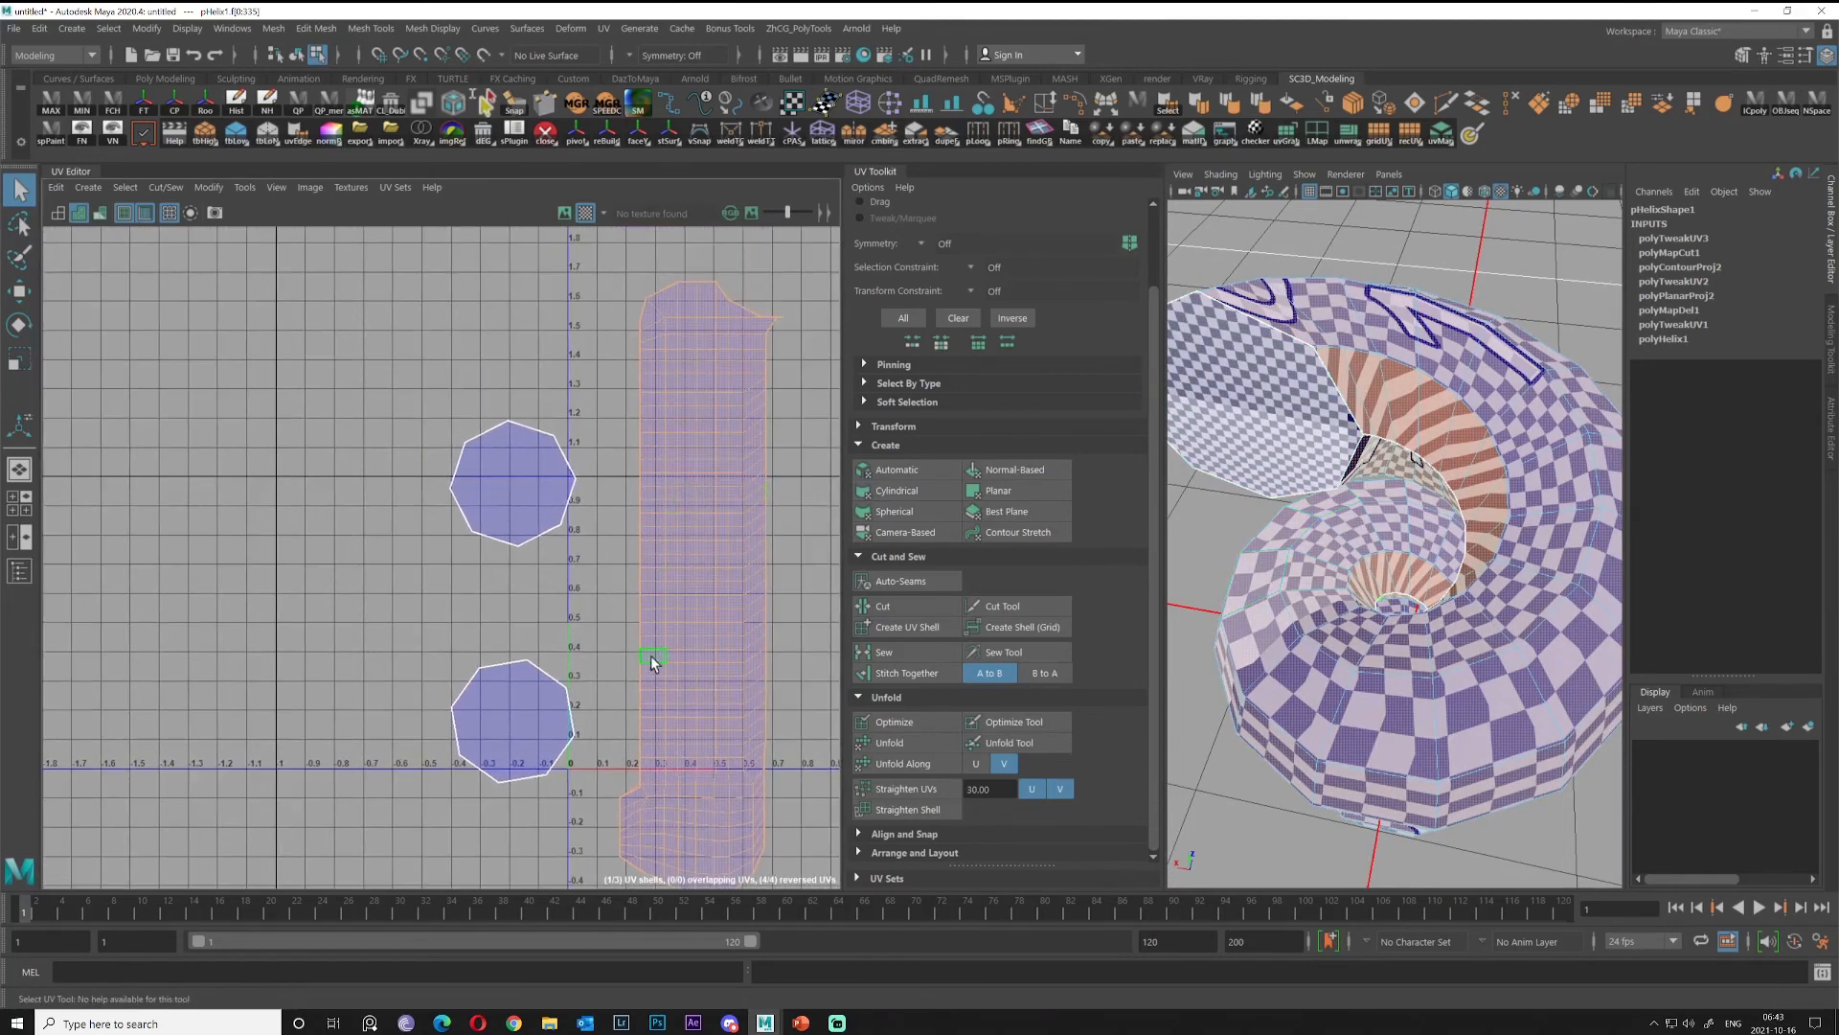
ctrl+click(1352, 393)
ctrl+double_click(1368, 391)
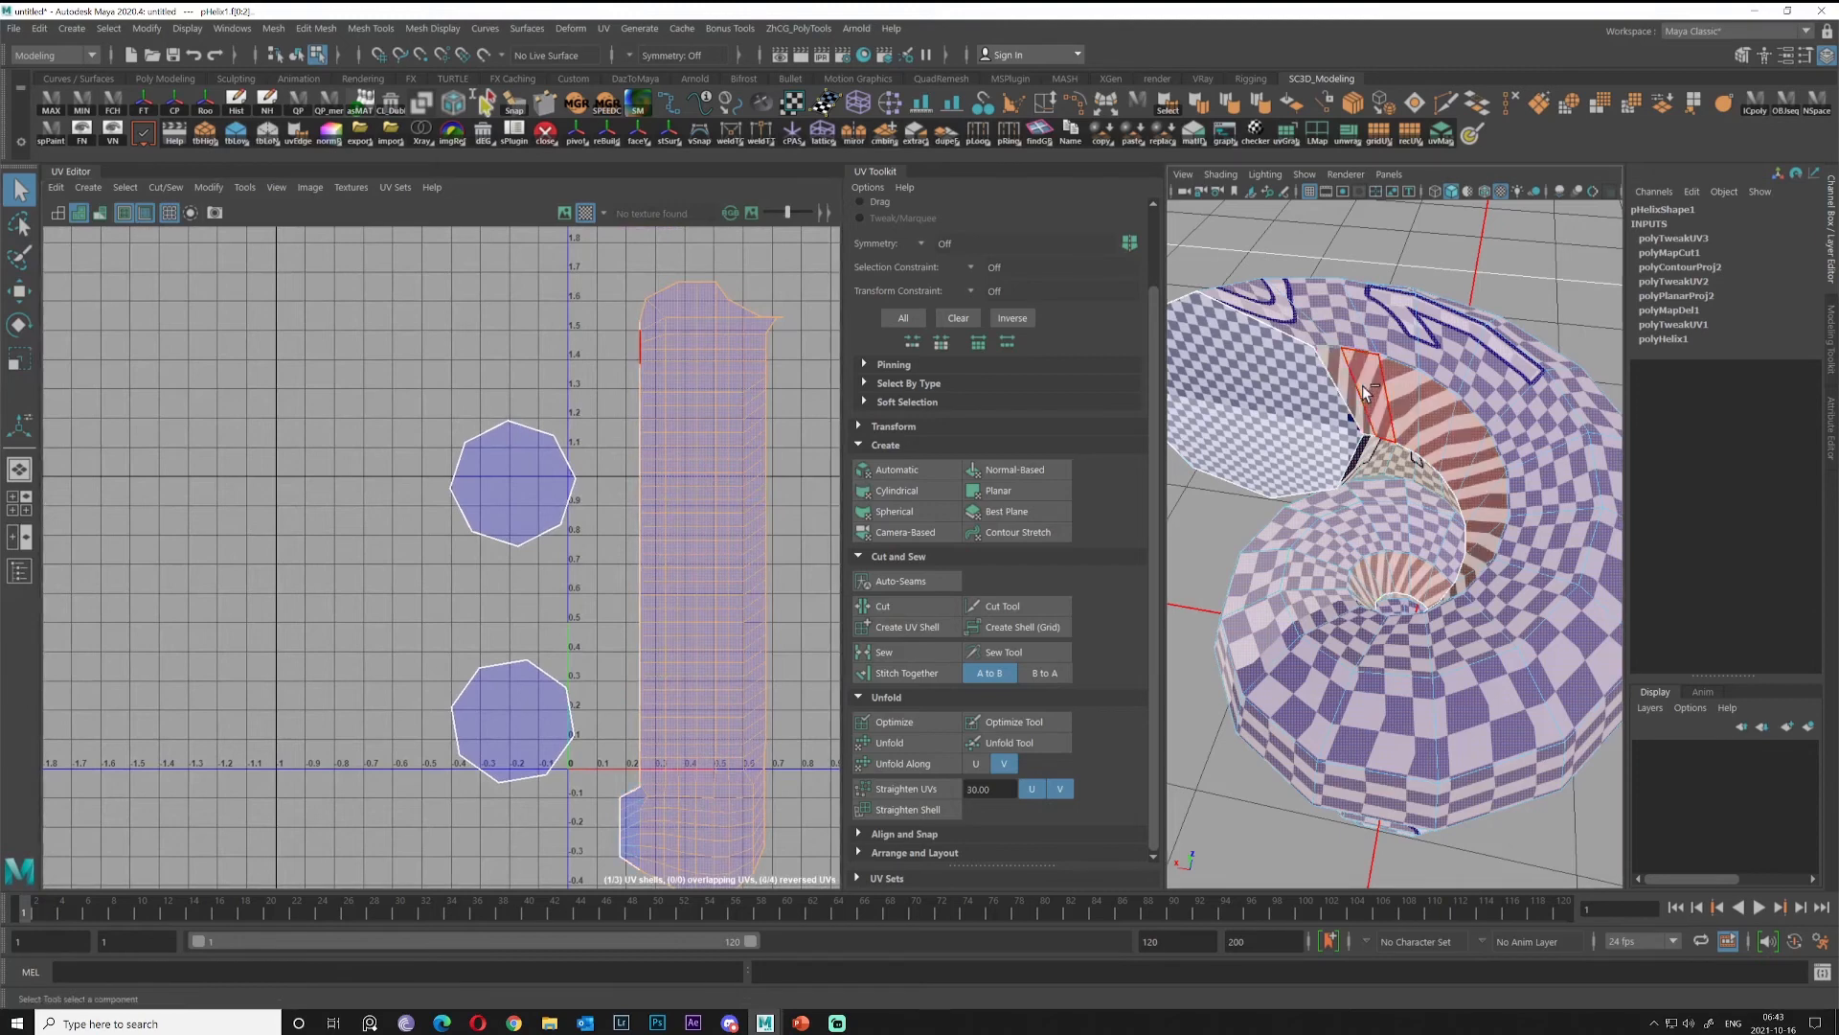
alt+middle_drag(619, 619, 603, 548)
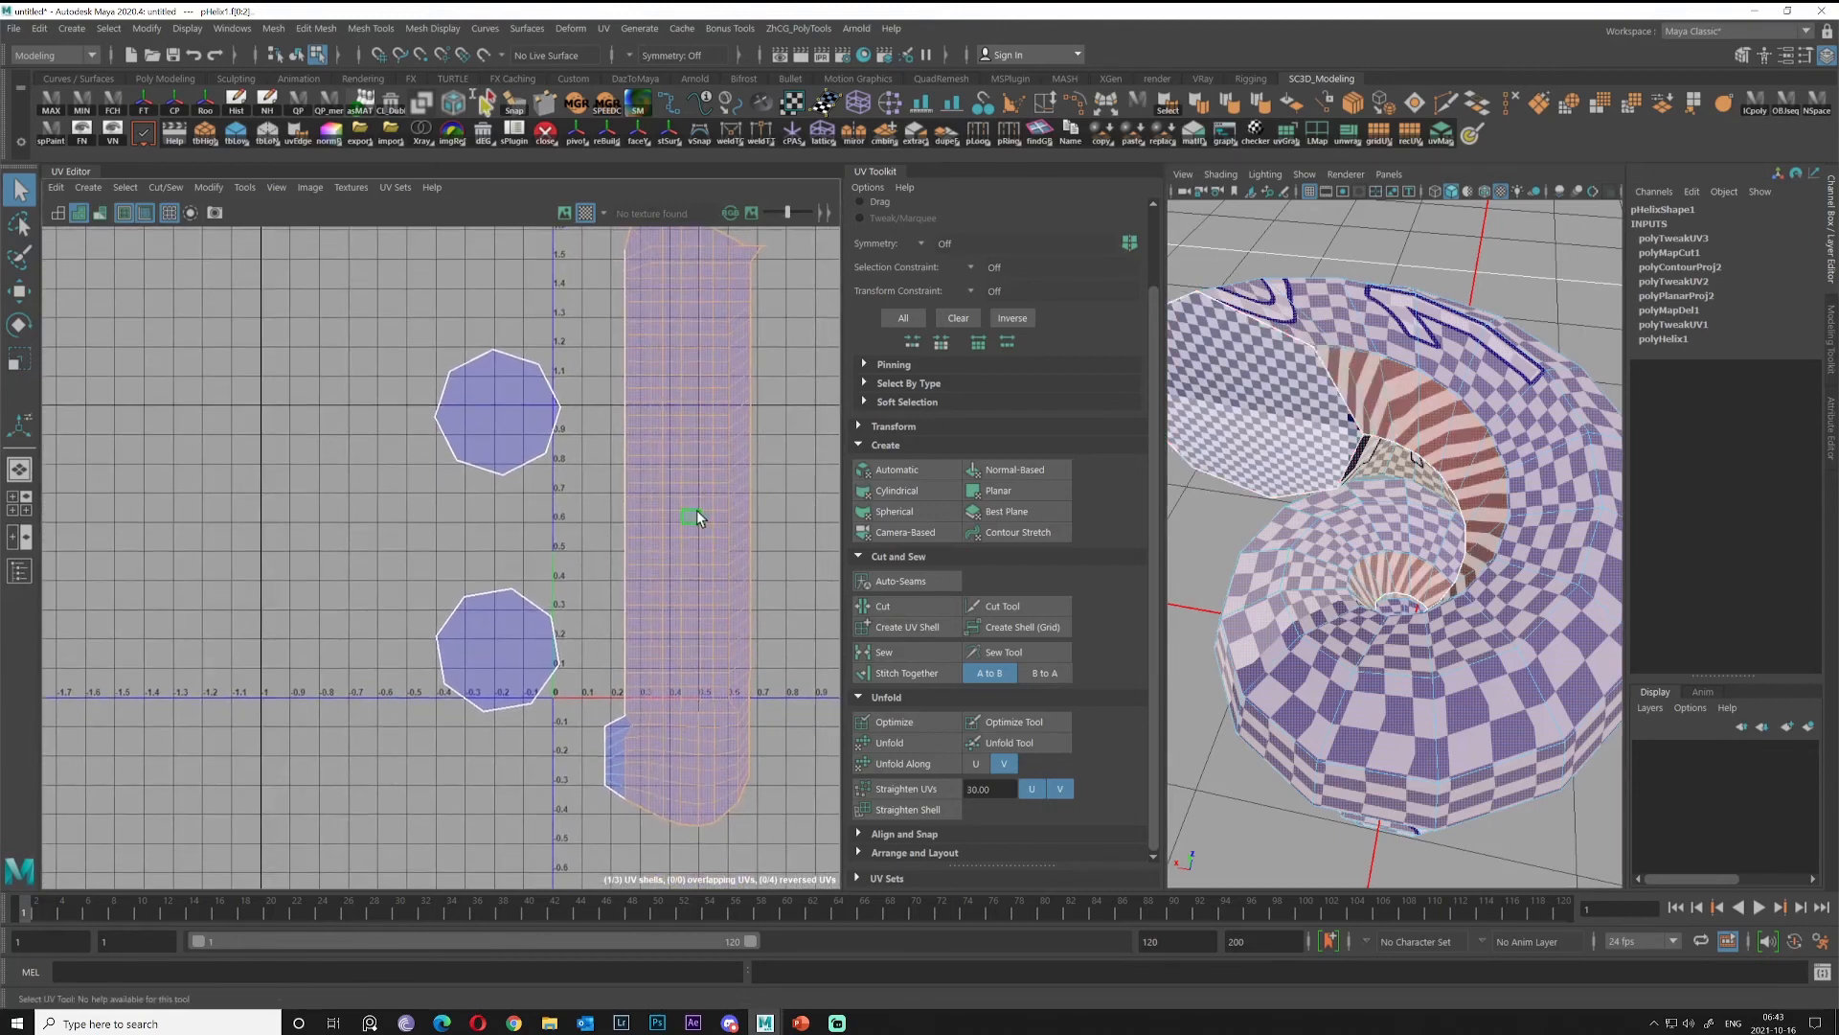
Unitize the selected body faces and move the stacked UV squares along U out of the 0–1 tile.
right_click(694, 498)
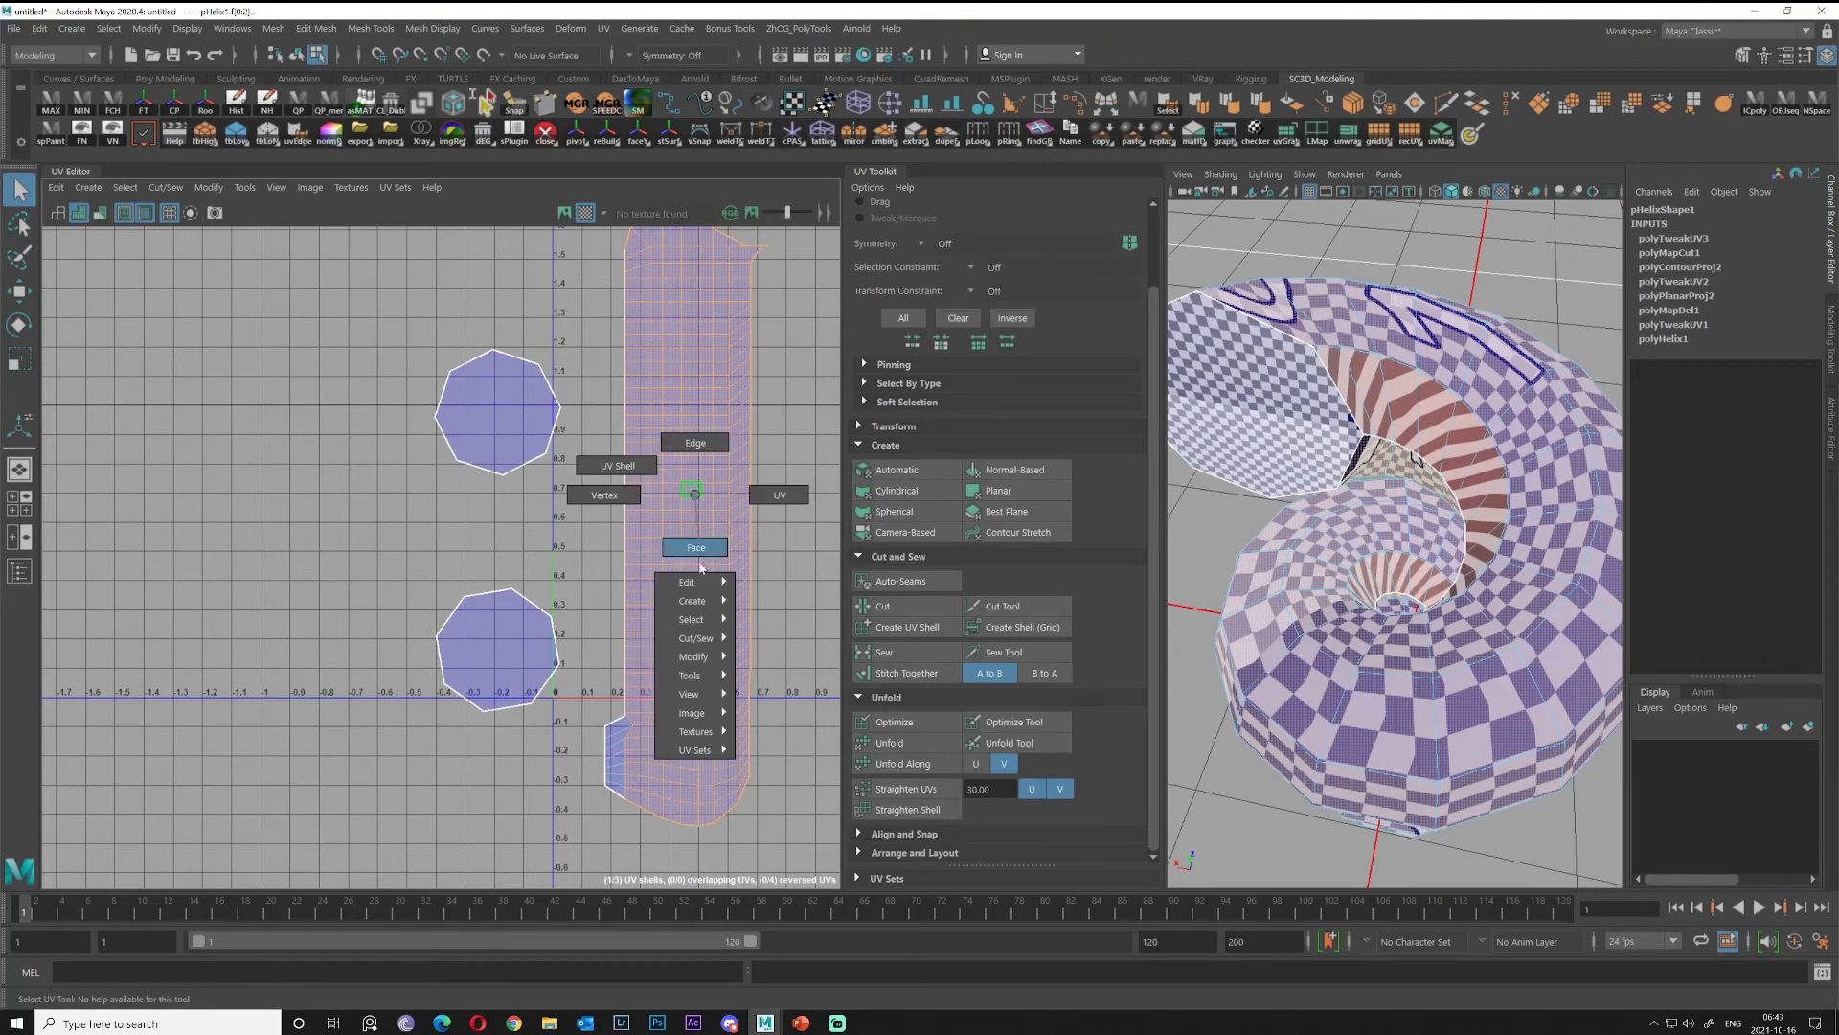
mouse_move(694, 656)
click(776, 633)
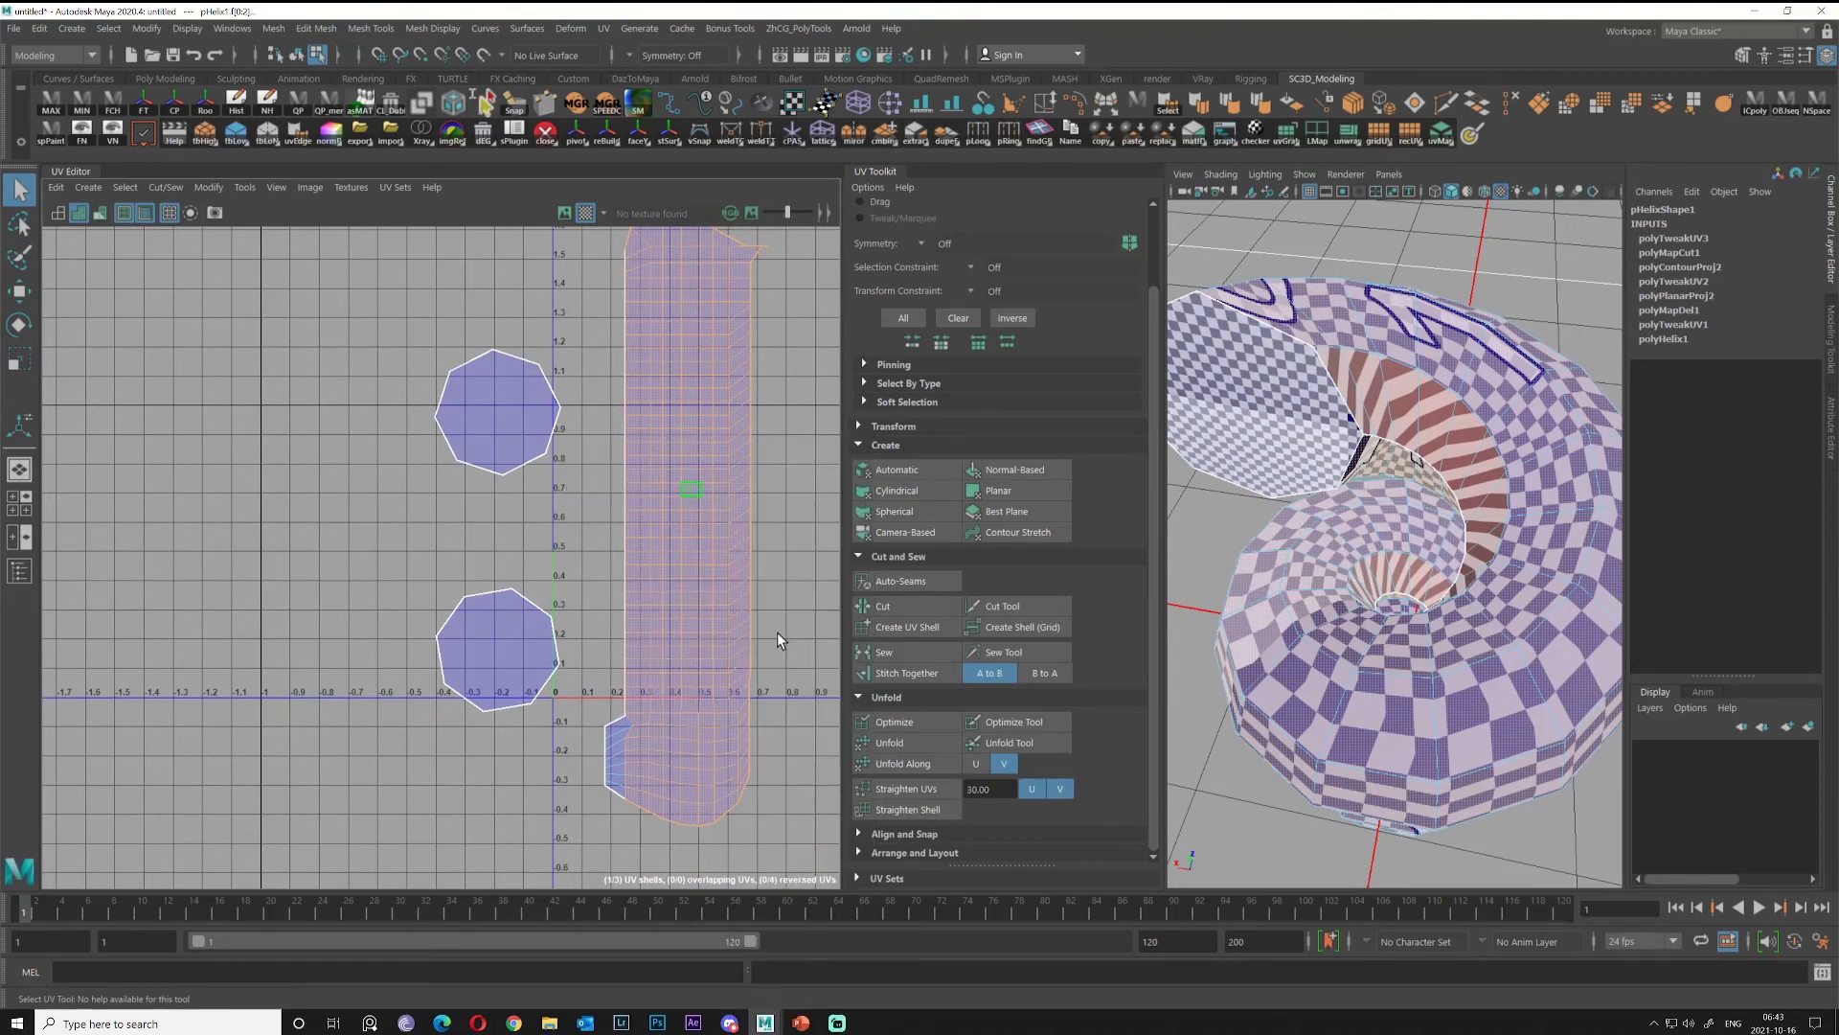
alt+middle_drag(653, 593, 561, 555)
key(w)
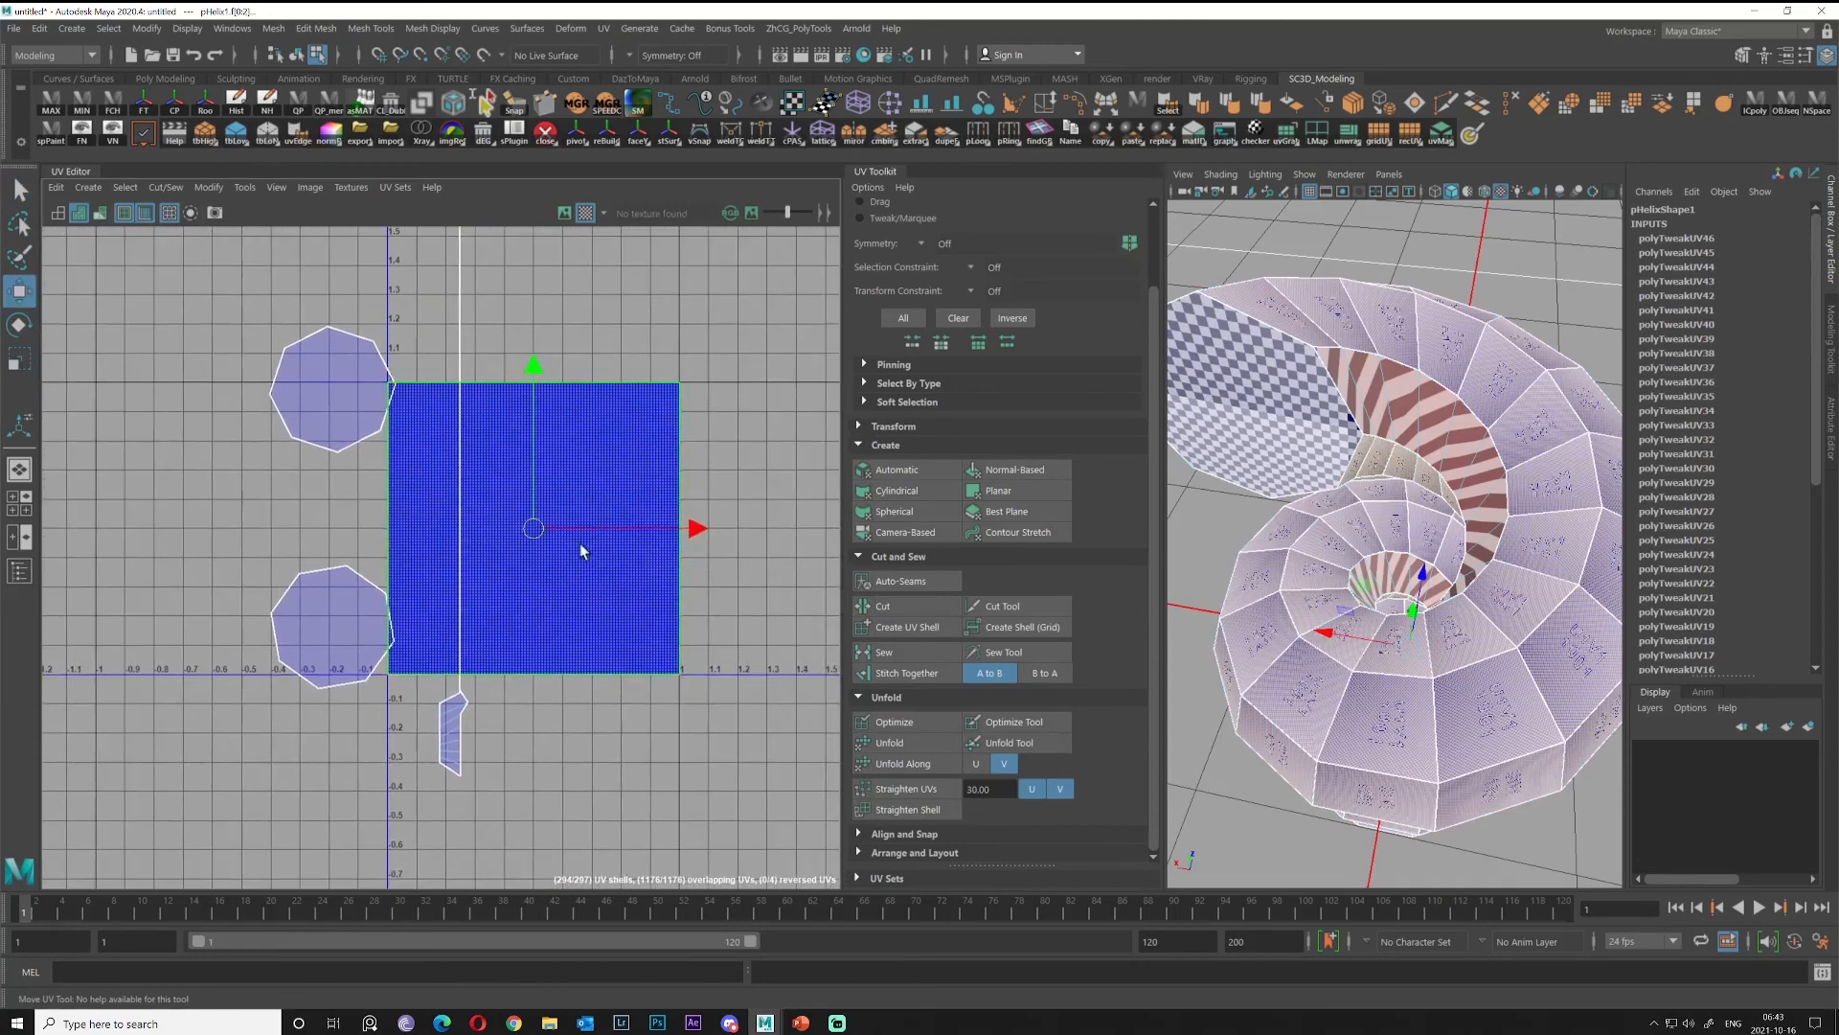
drag(529, 531, 828, 527)
alt+middle_drag(749, 539, 529, 521)
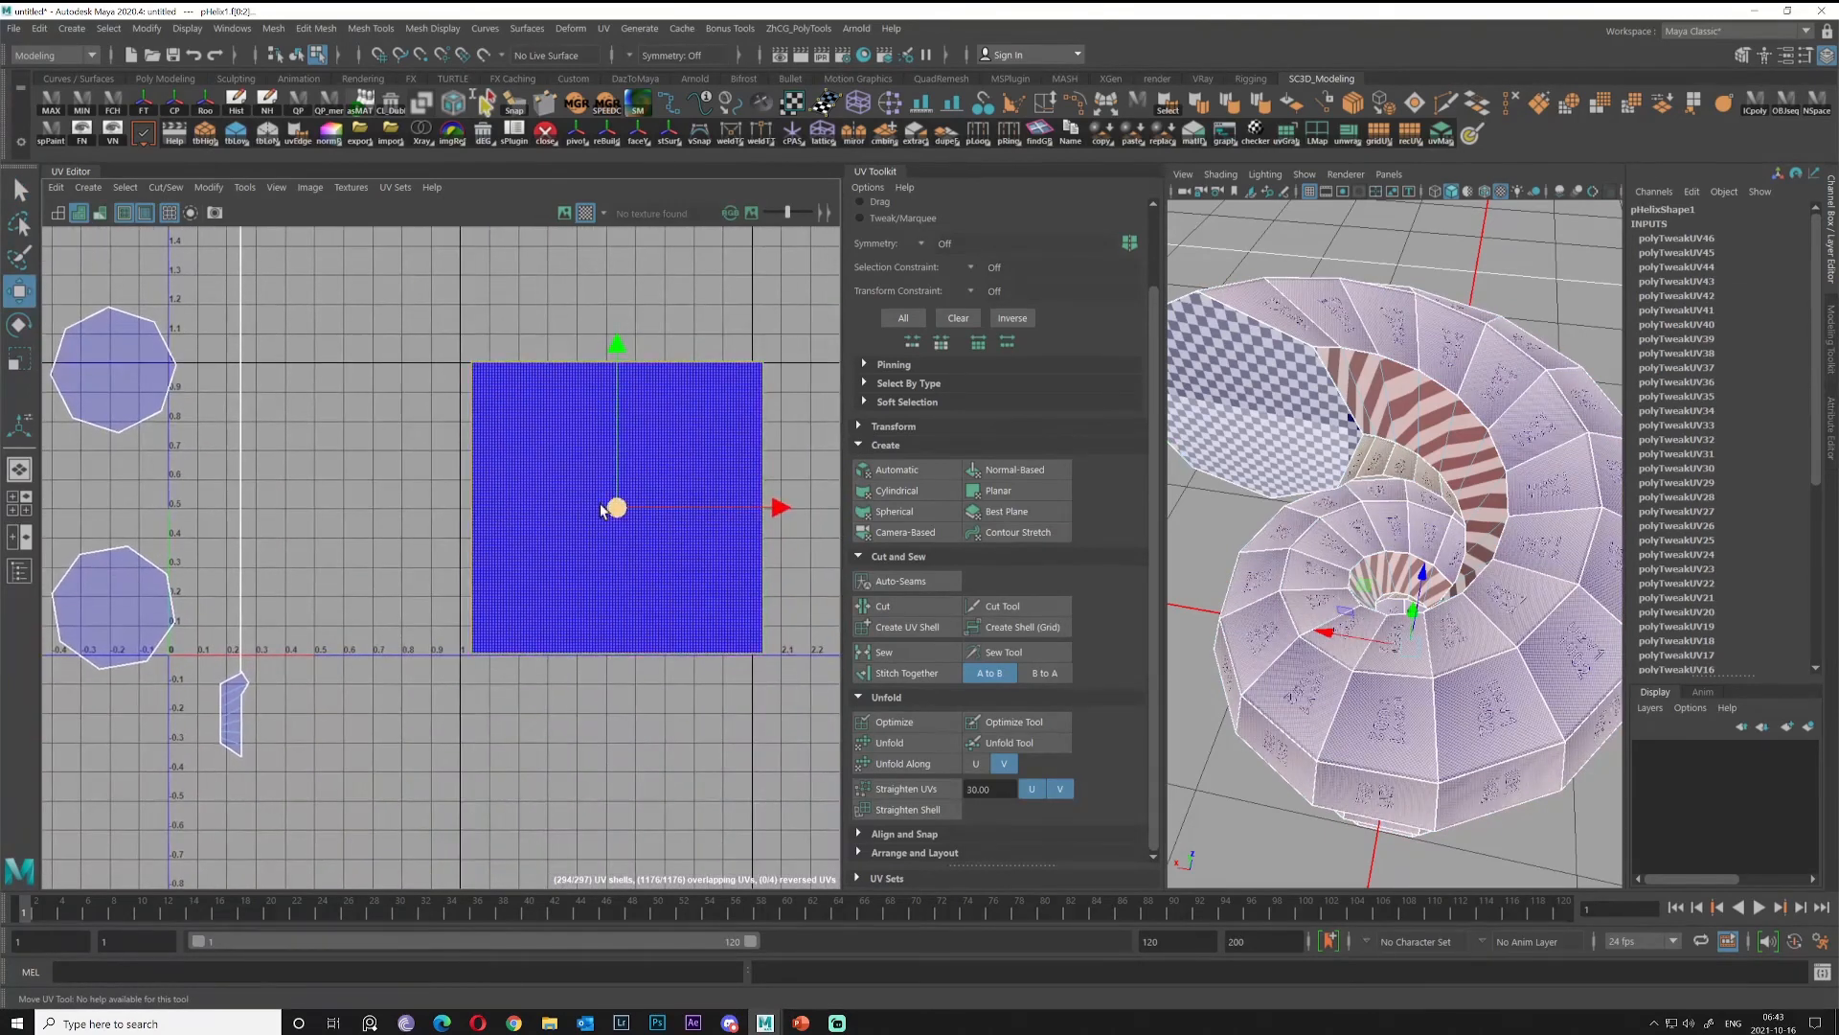
Select only the stacked unitized faces' edges, leaving out the caps and leftover strip, and stitch them together A to B.
right_drag(567, 510, 565, 449)
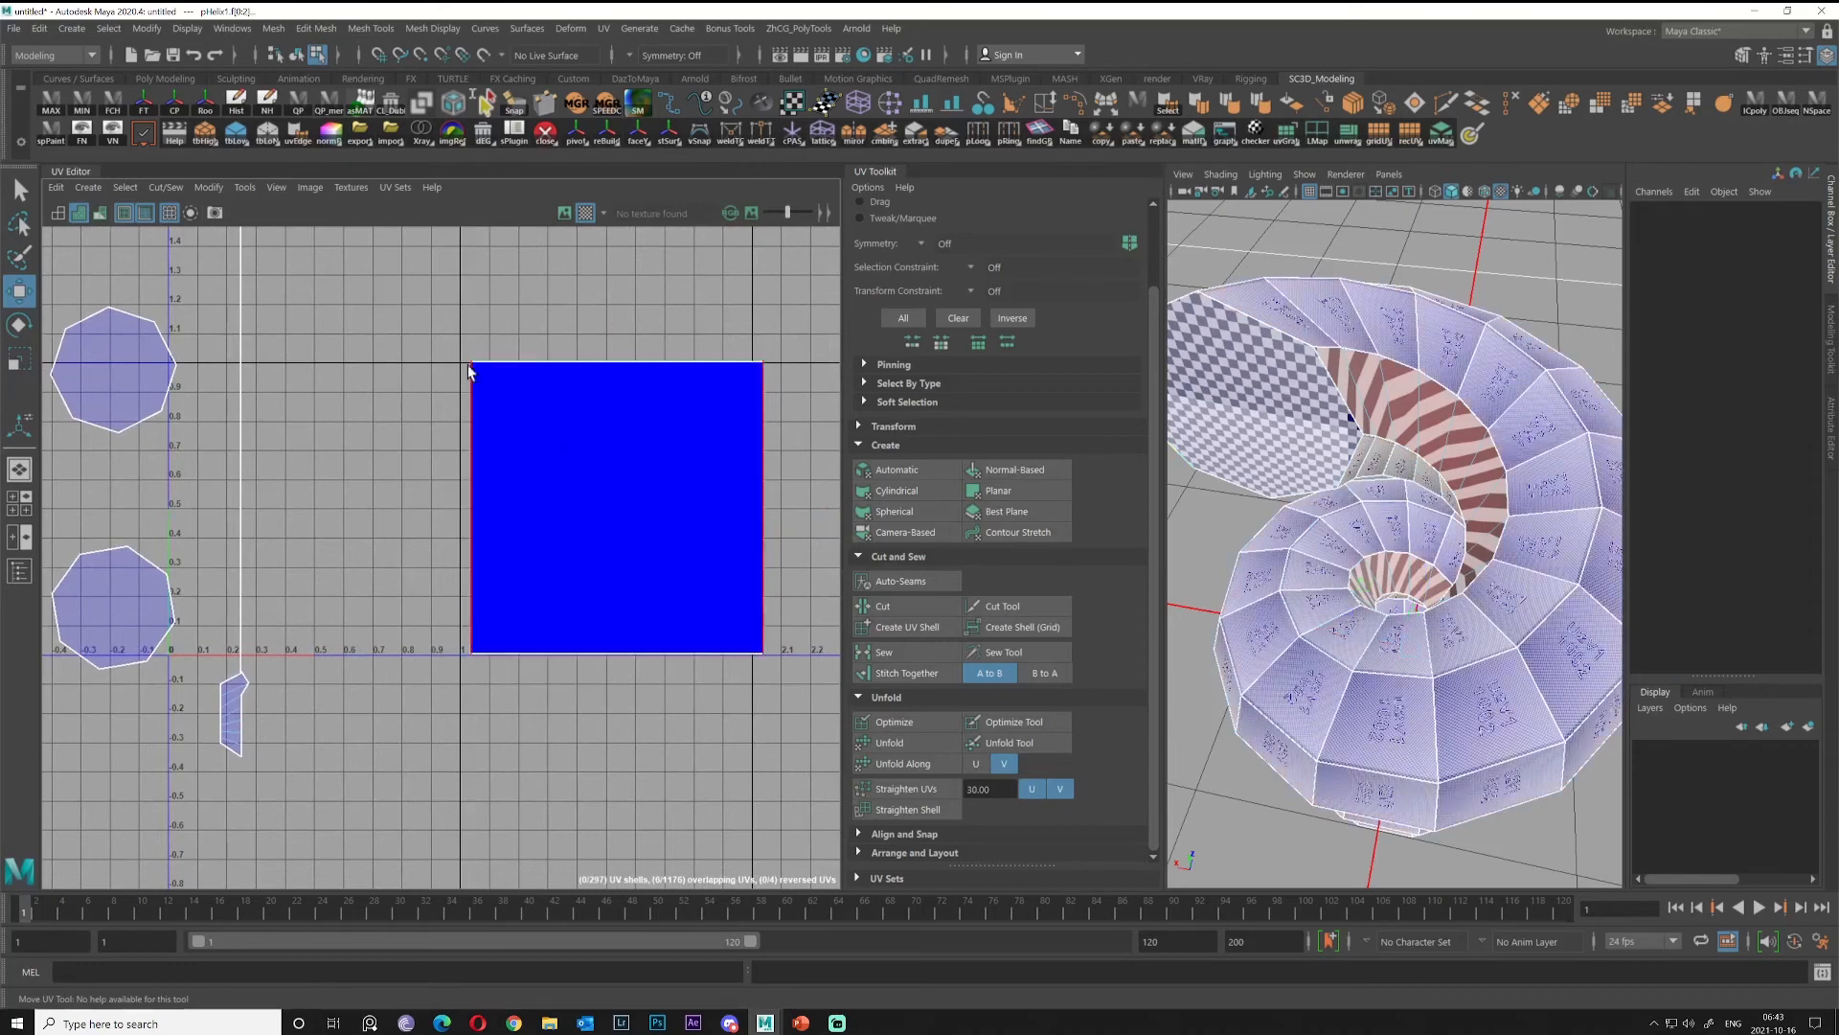
drag(454, 351, 779, 699)
scroll(600, 502, down, 3)
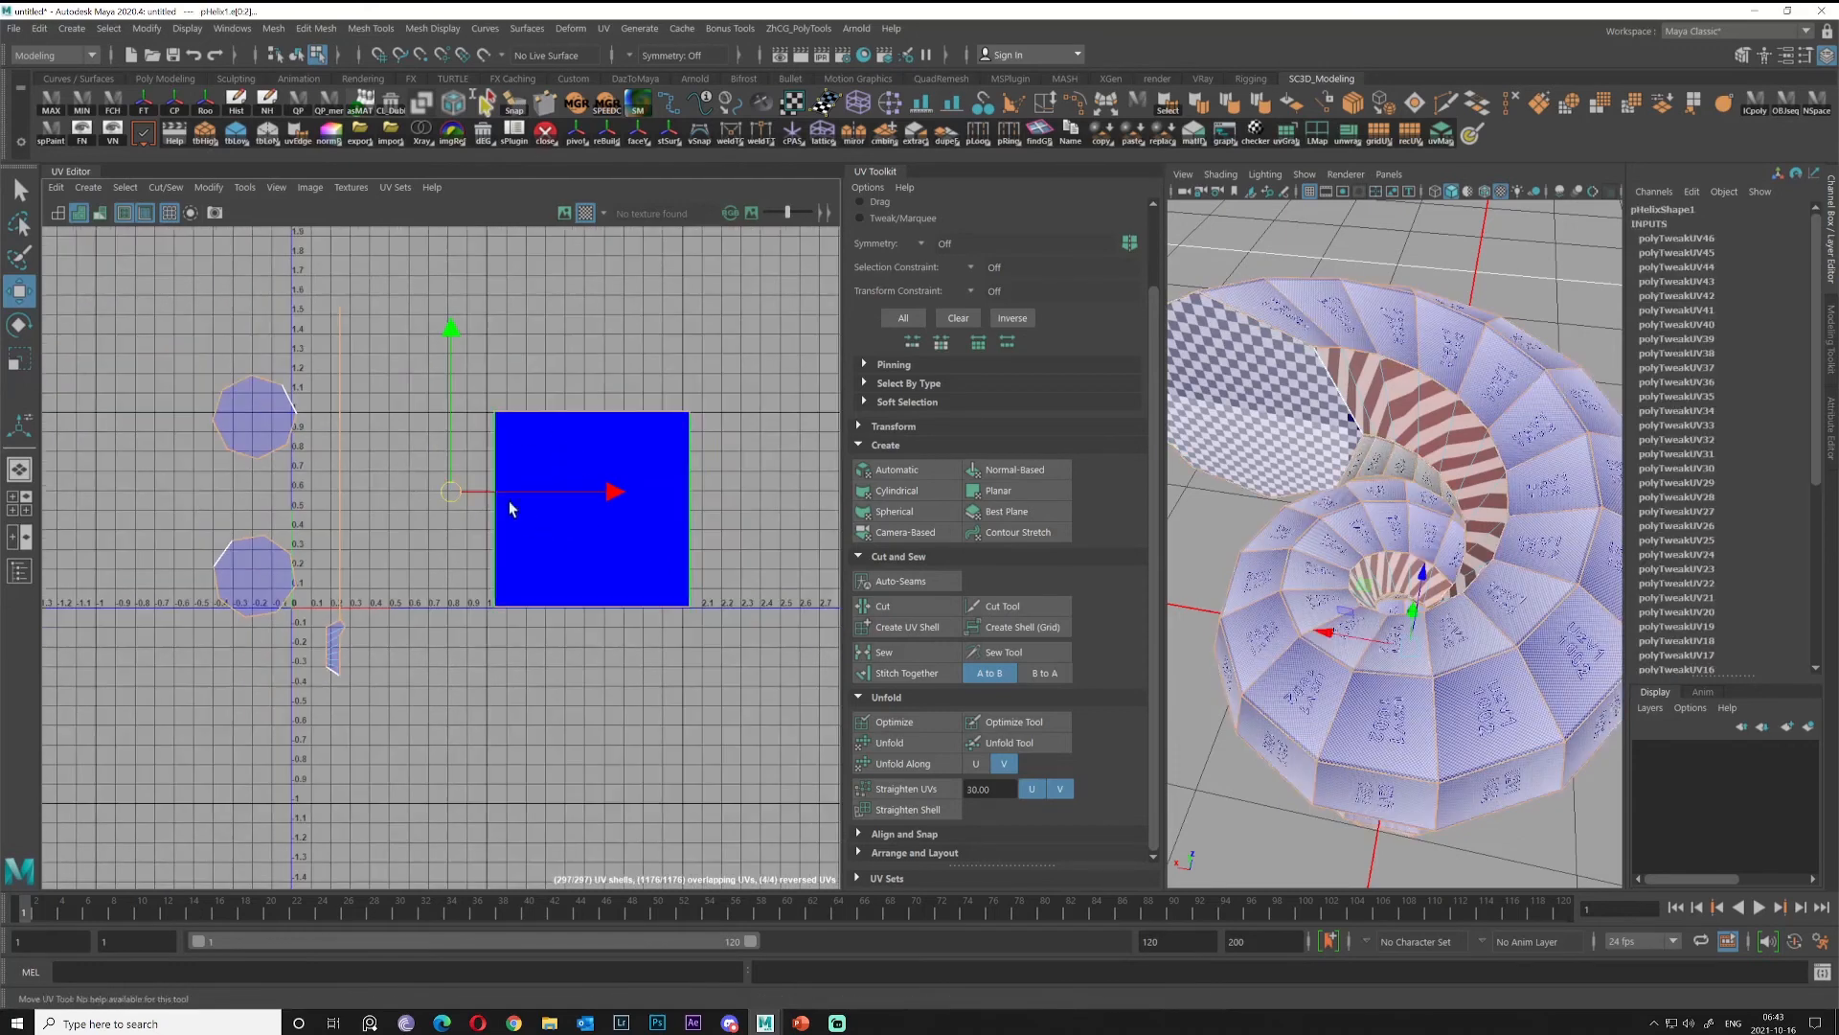
scroll(343, 423, down, 2)
drag(365, 704, 364, 678)
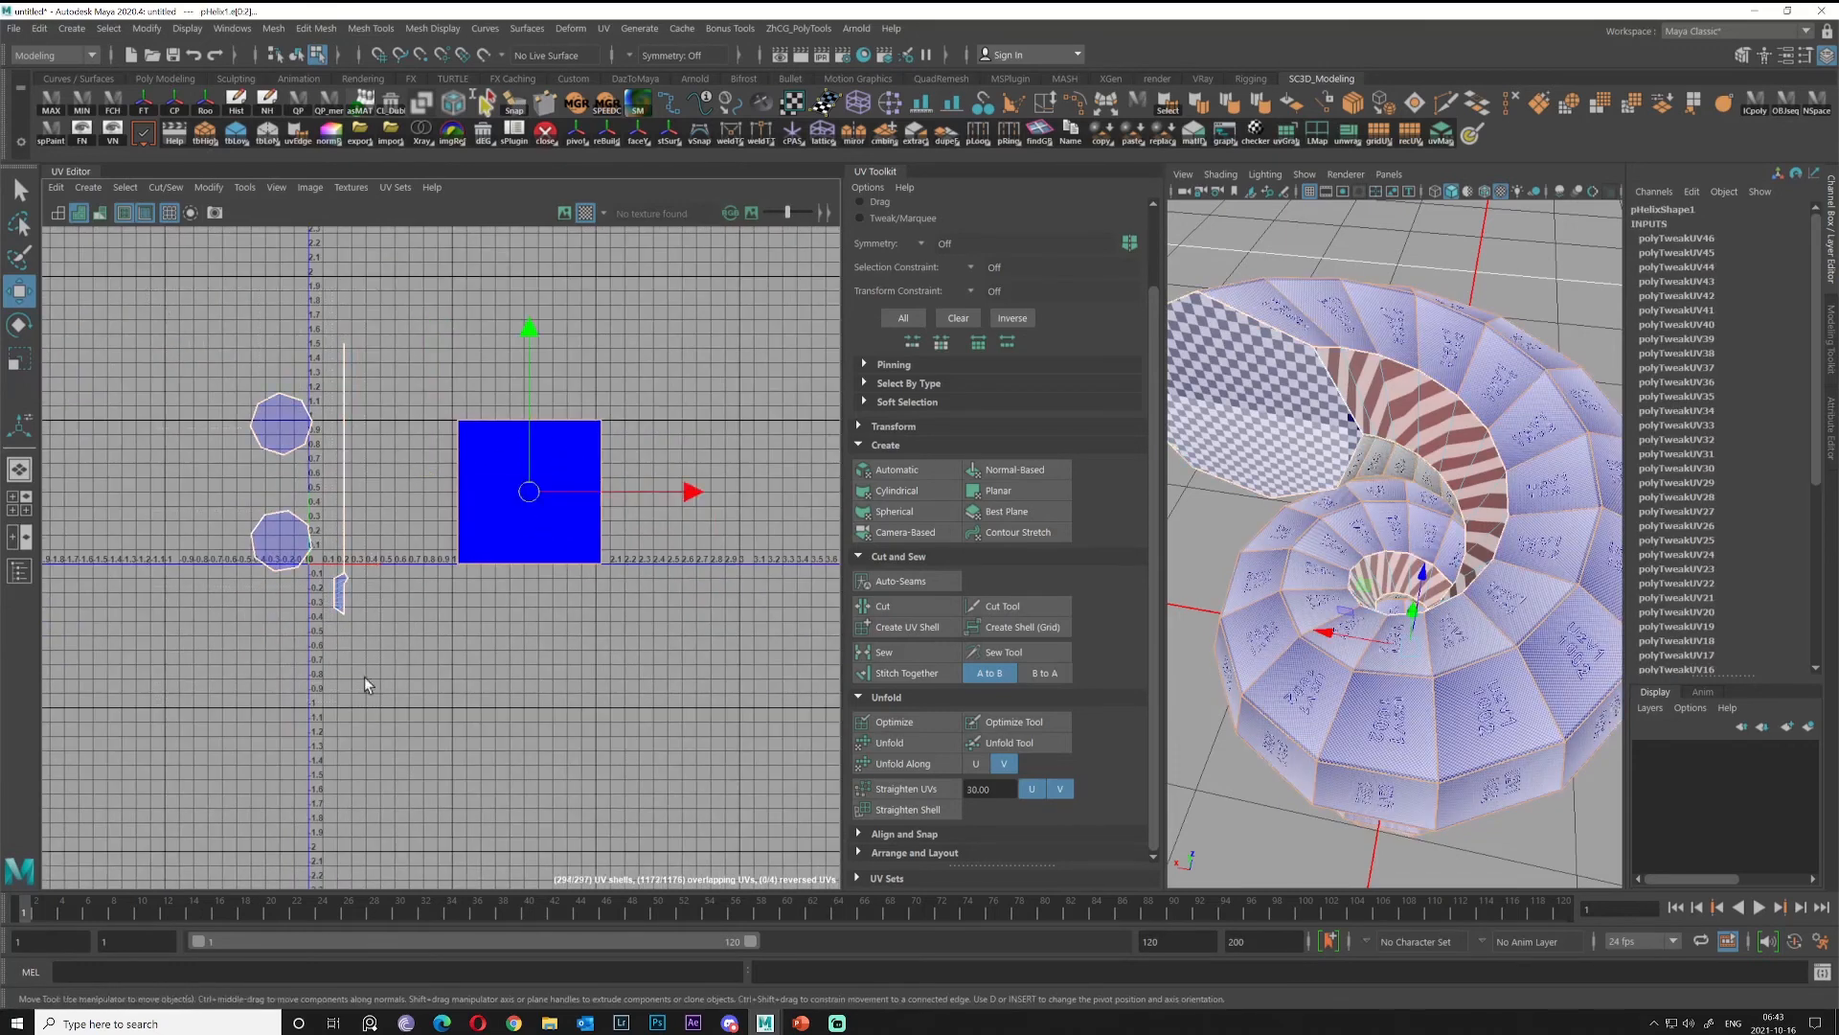
scroll(410, 475, up, 3)
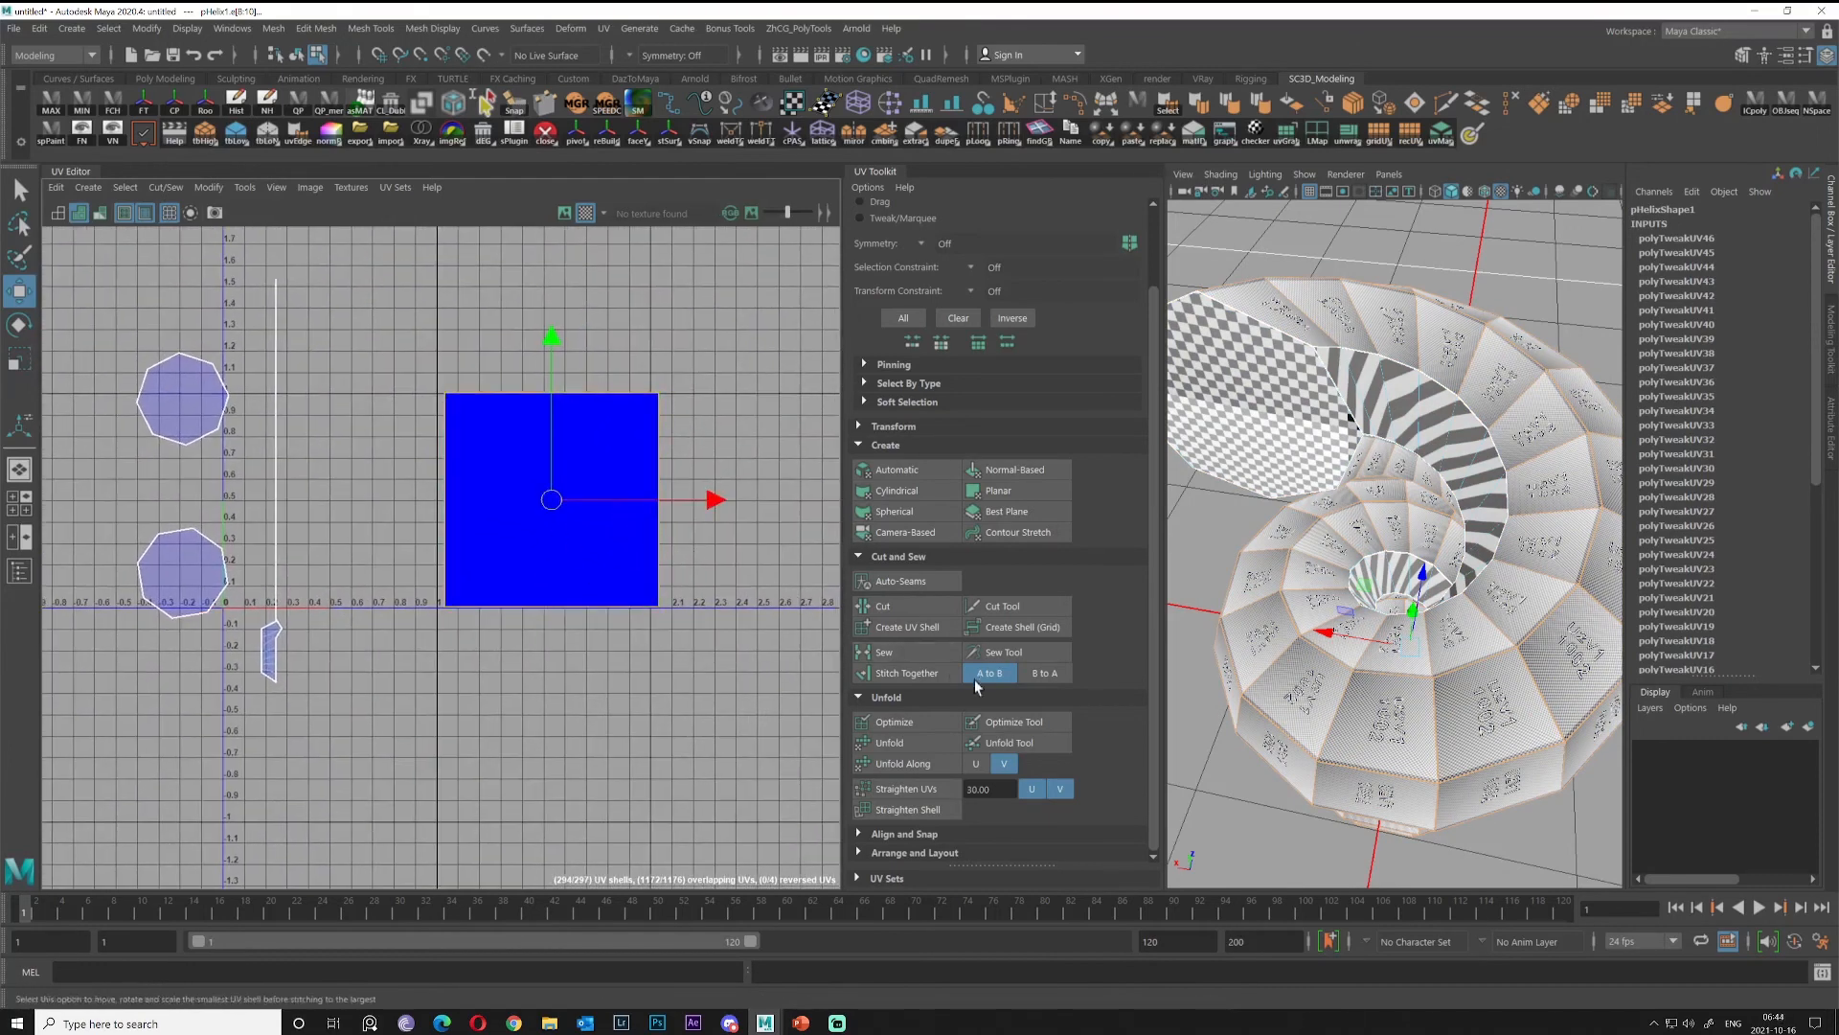
click(924, 674)
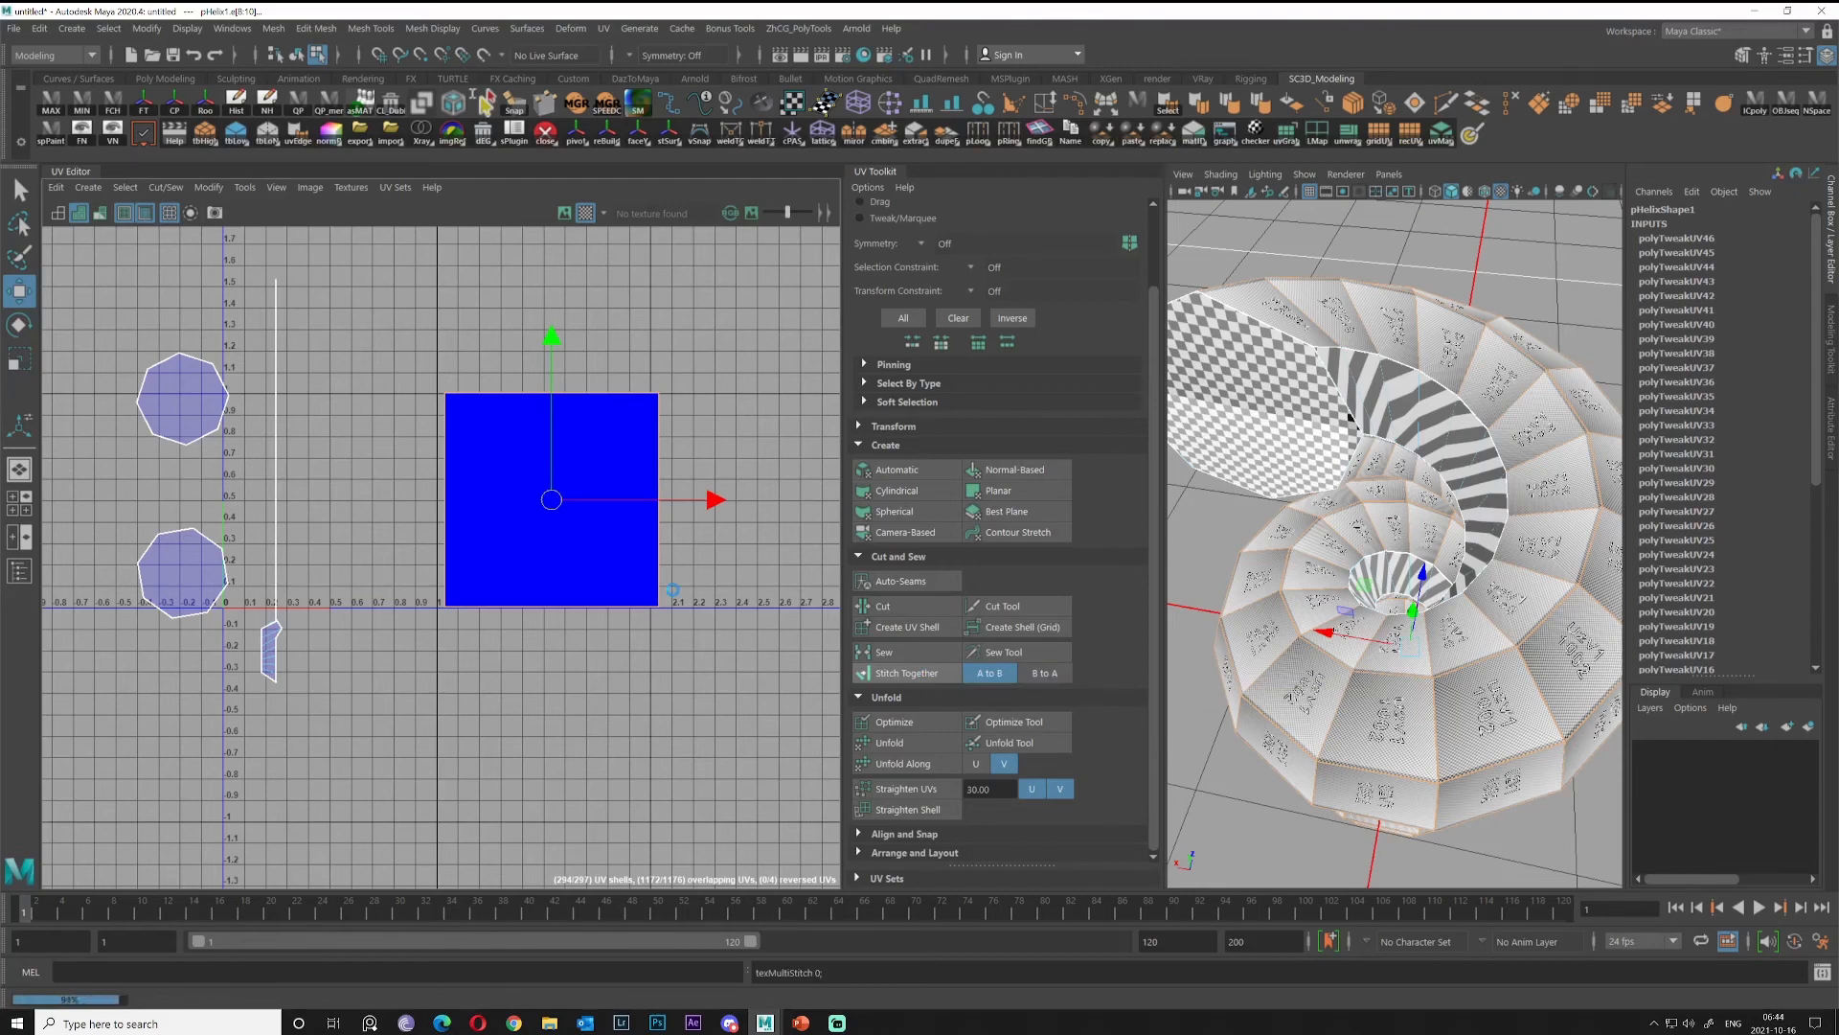
Try to move the stitched body strip up over the UV grid, then undo the move.
scroll(480, 522, down, 8)
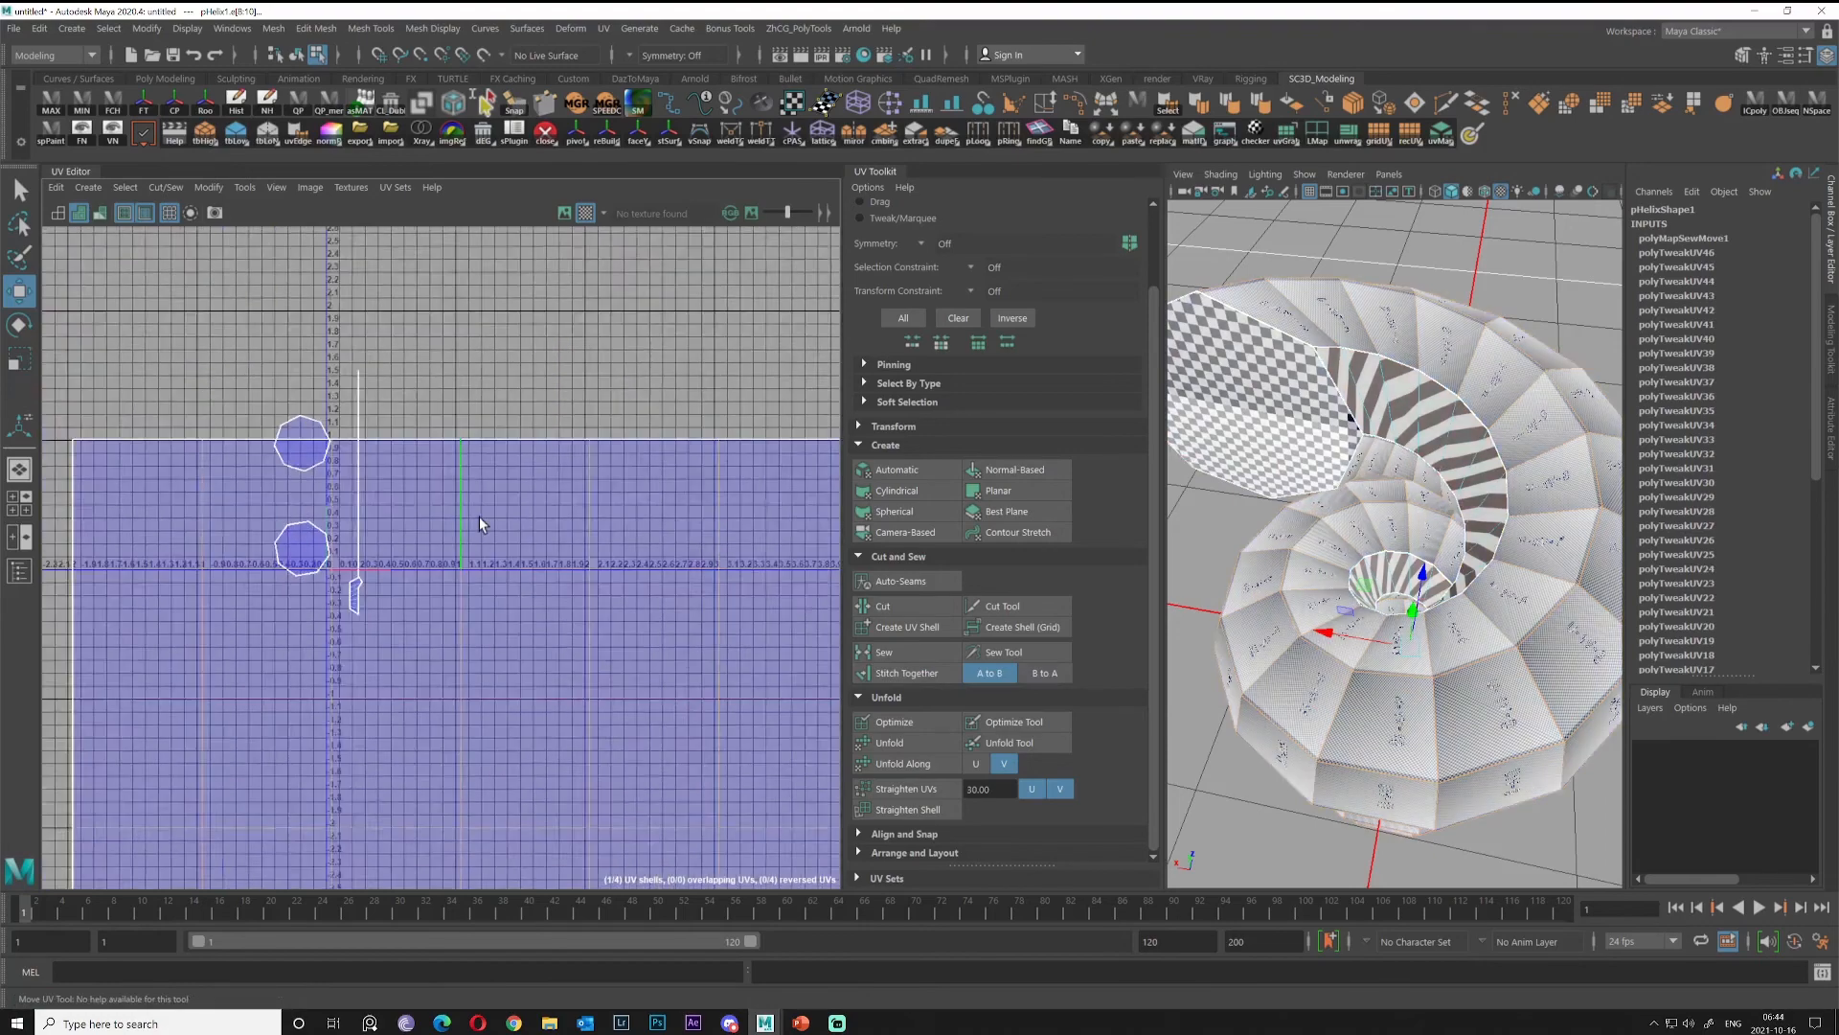
alt+middle_drag(586, 651, 618, 530)
scroll(619, 530, down, 6)
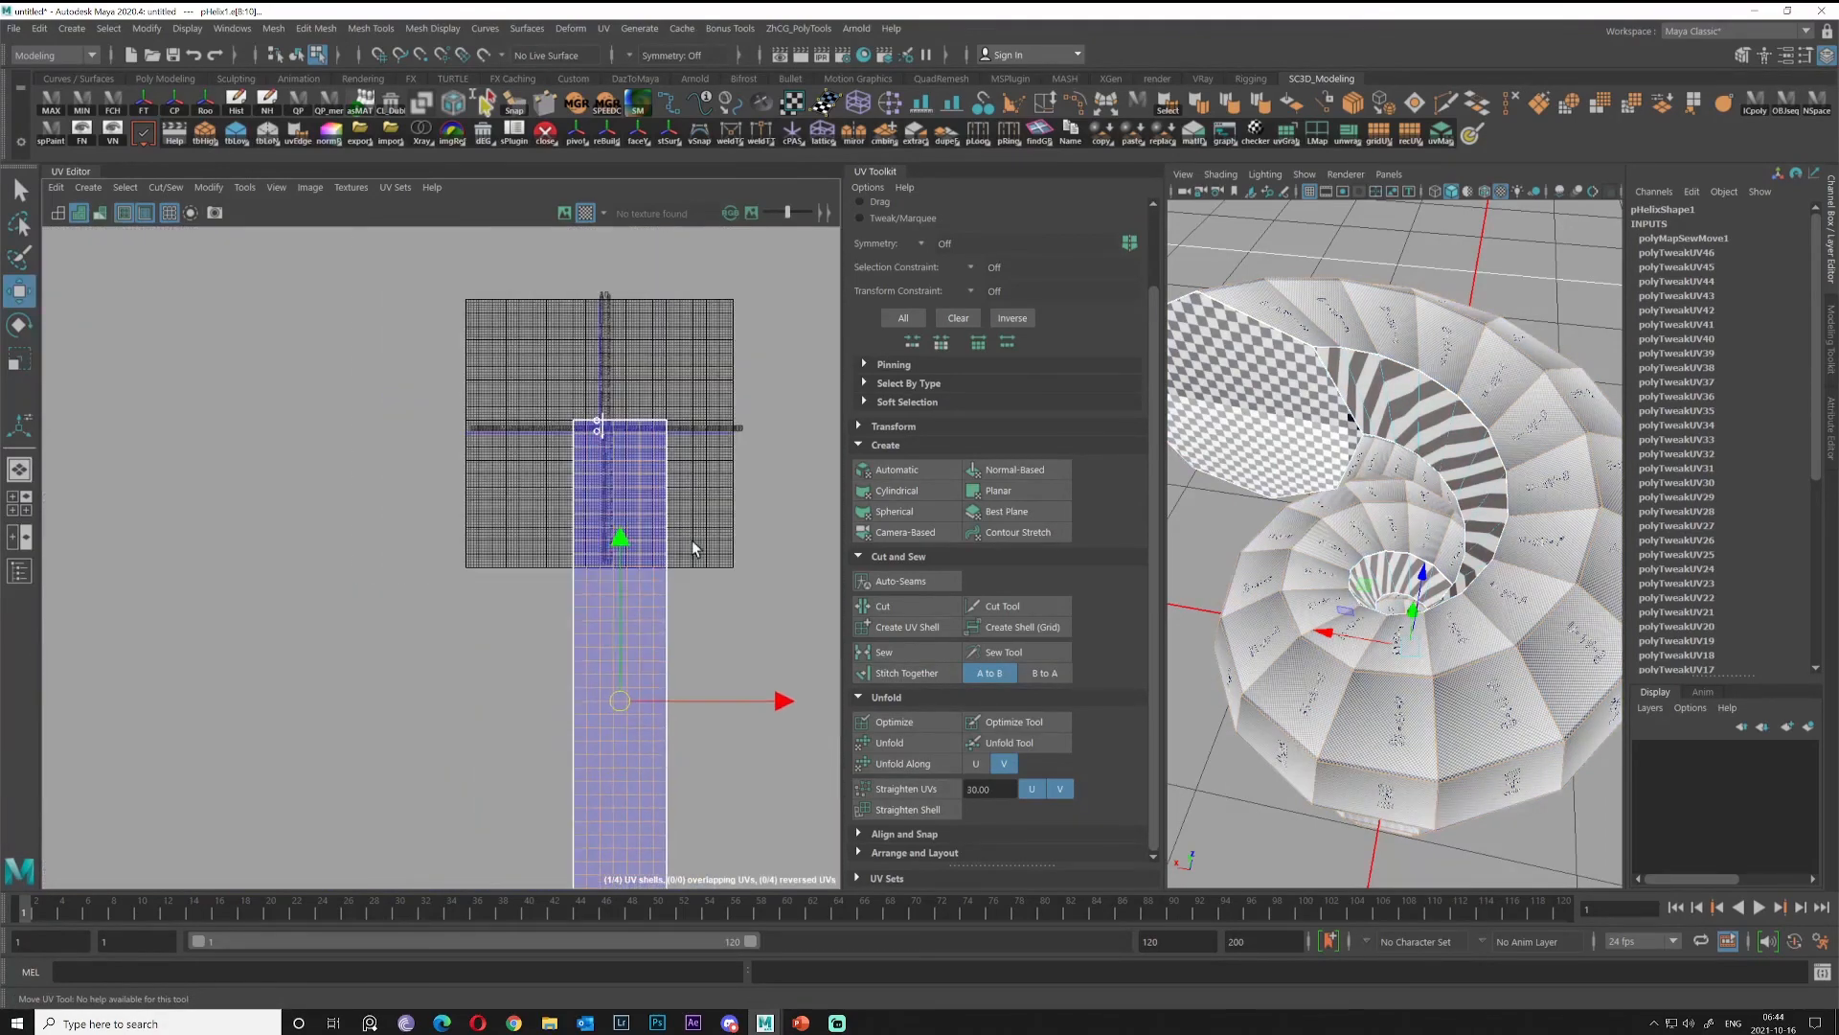
drag(626, 707, 649, 463)
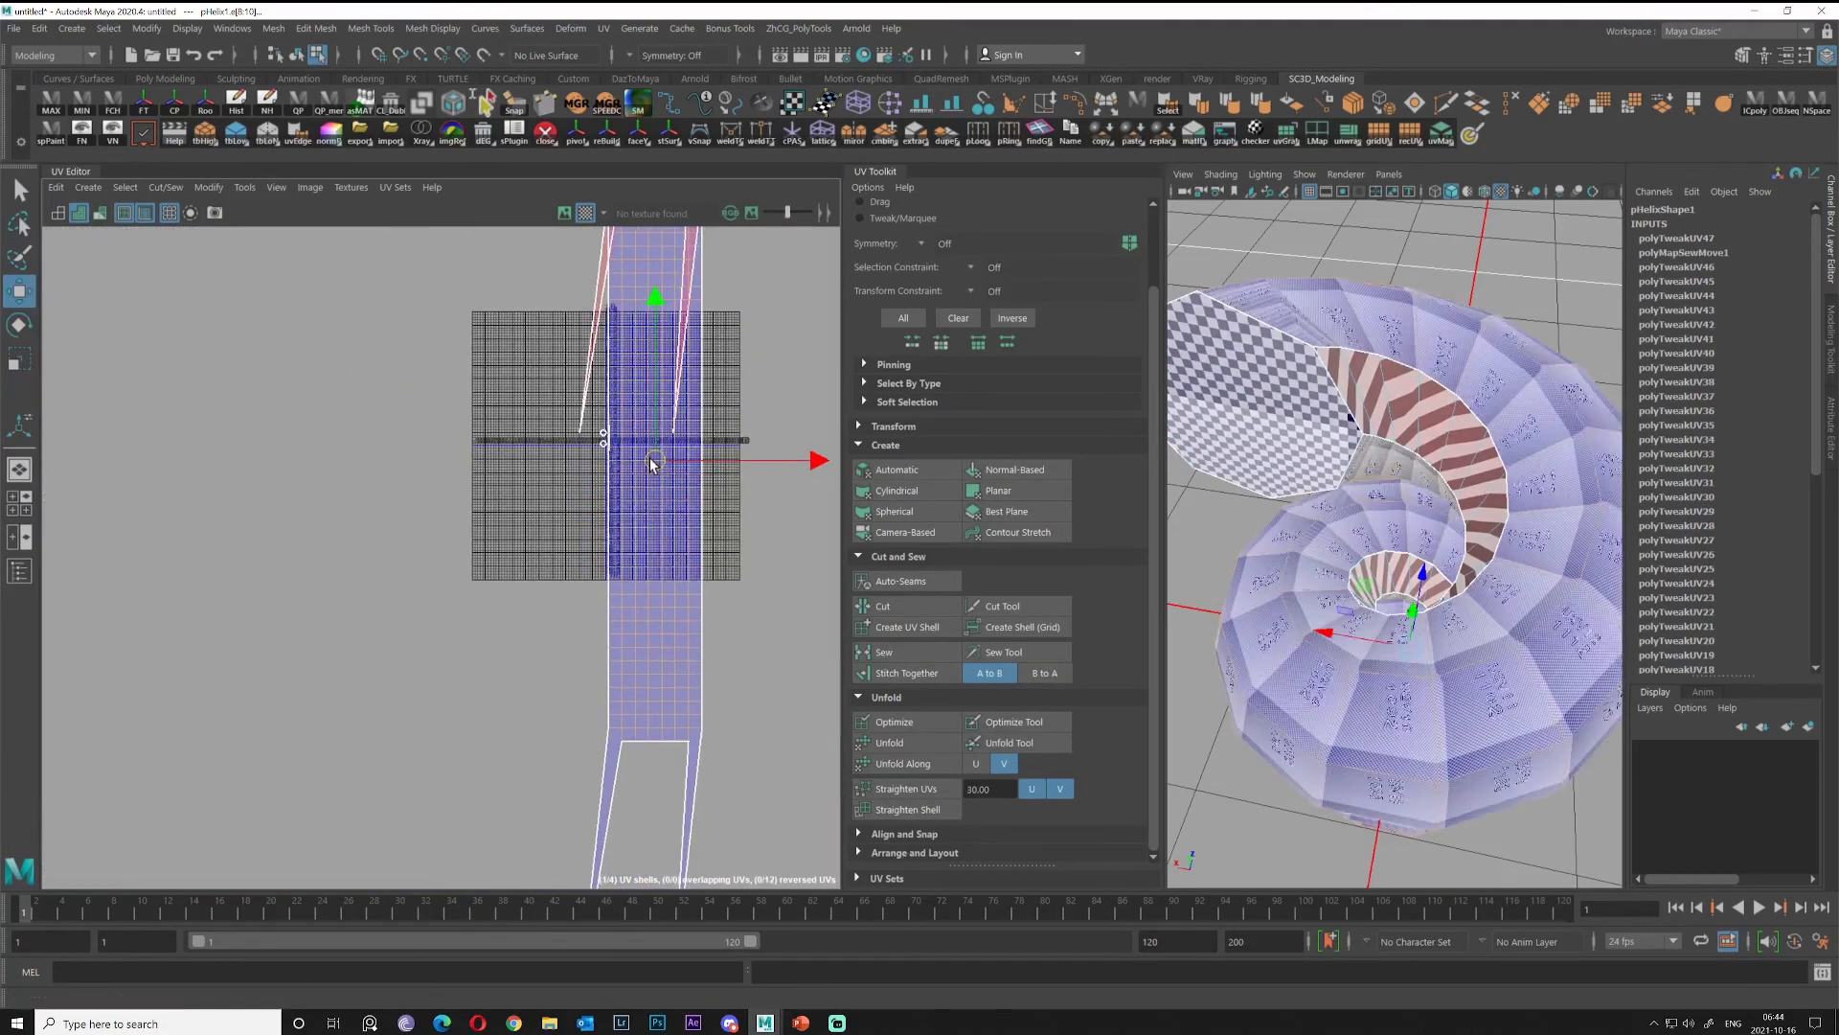
key(ctrl+z)
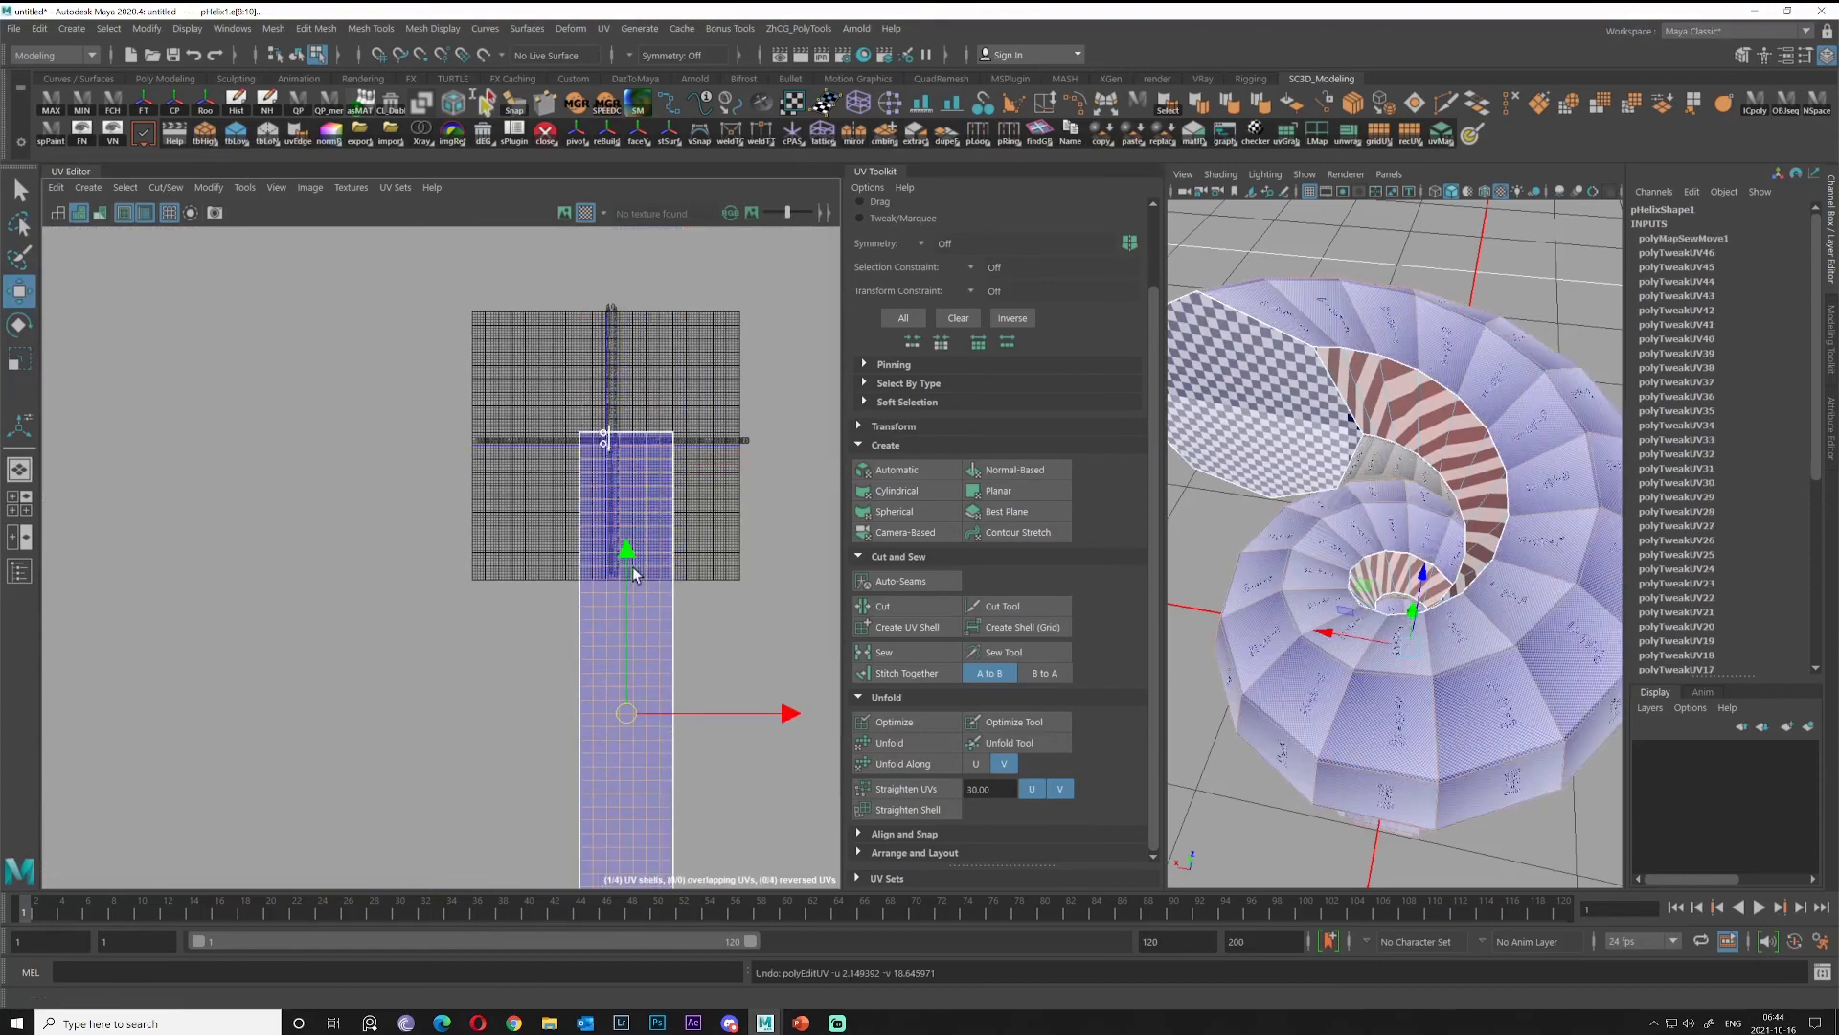
Move the stitched body strip up over the UV grid and scale it down uniformly.
right_drag(632, 572, 641, 589)
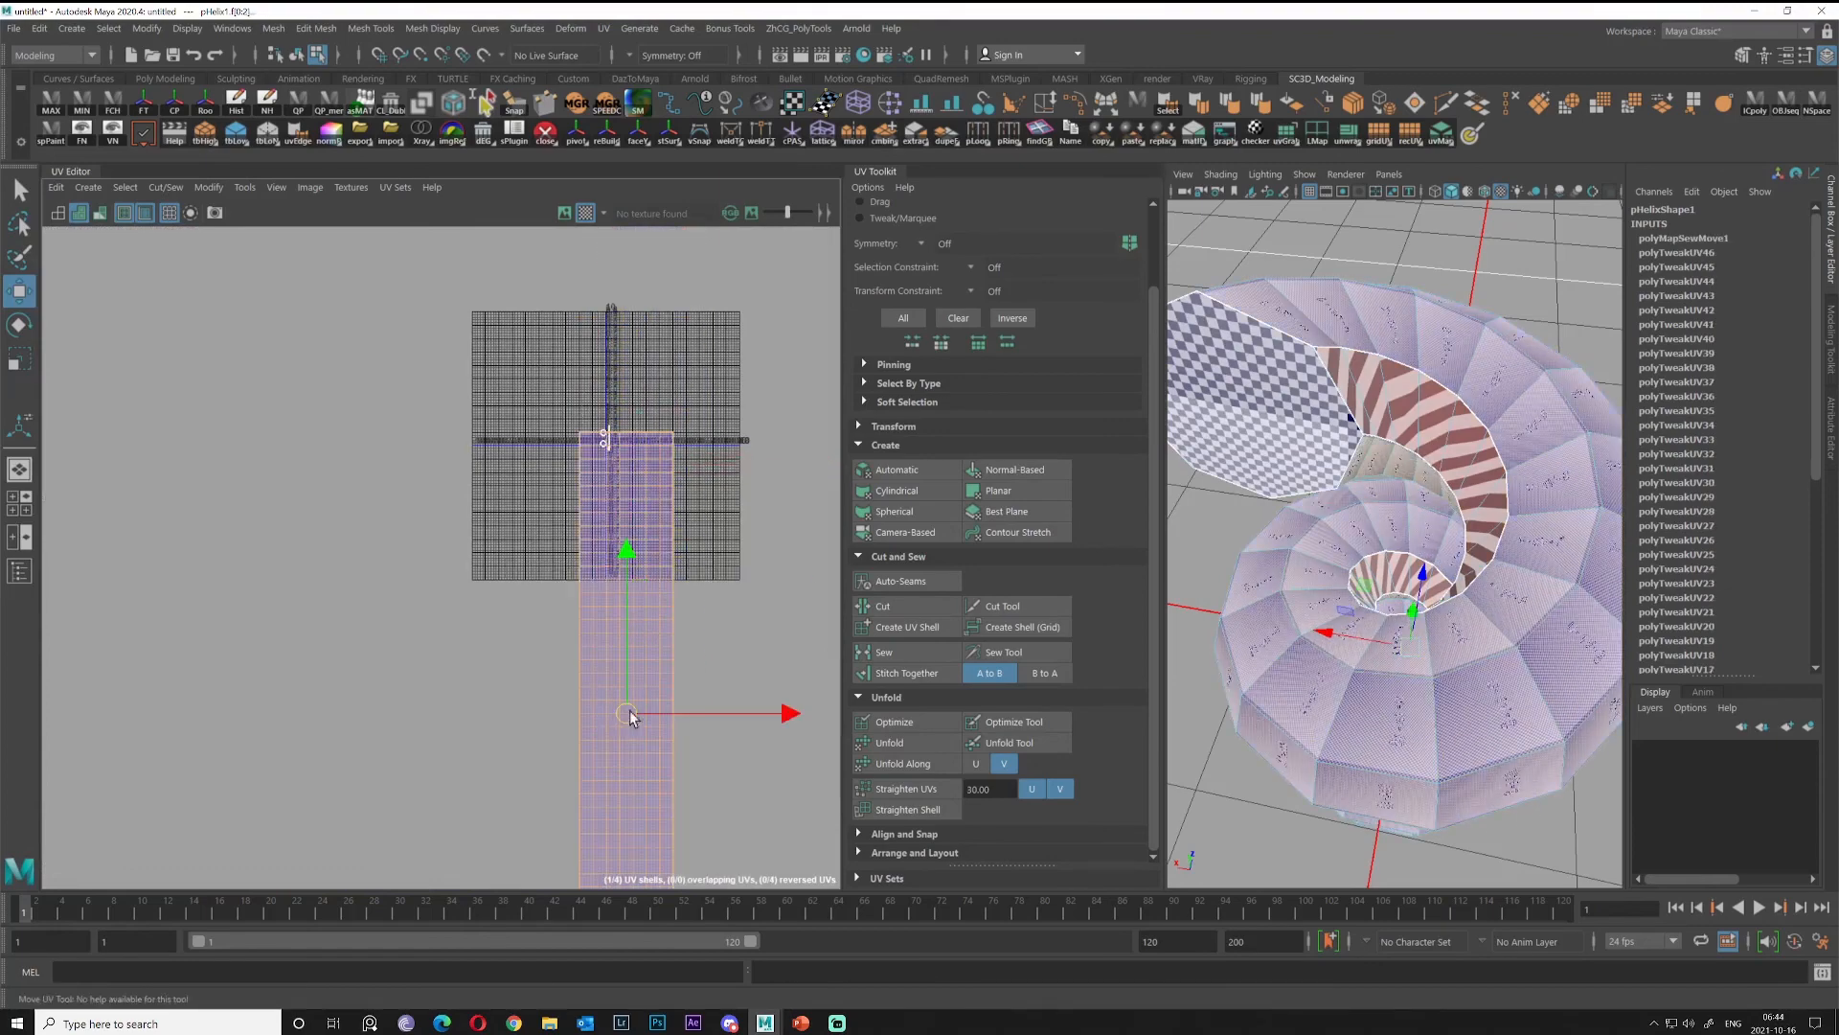
drag(630, 709, 671, 436)
key(r)
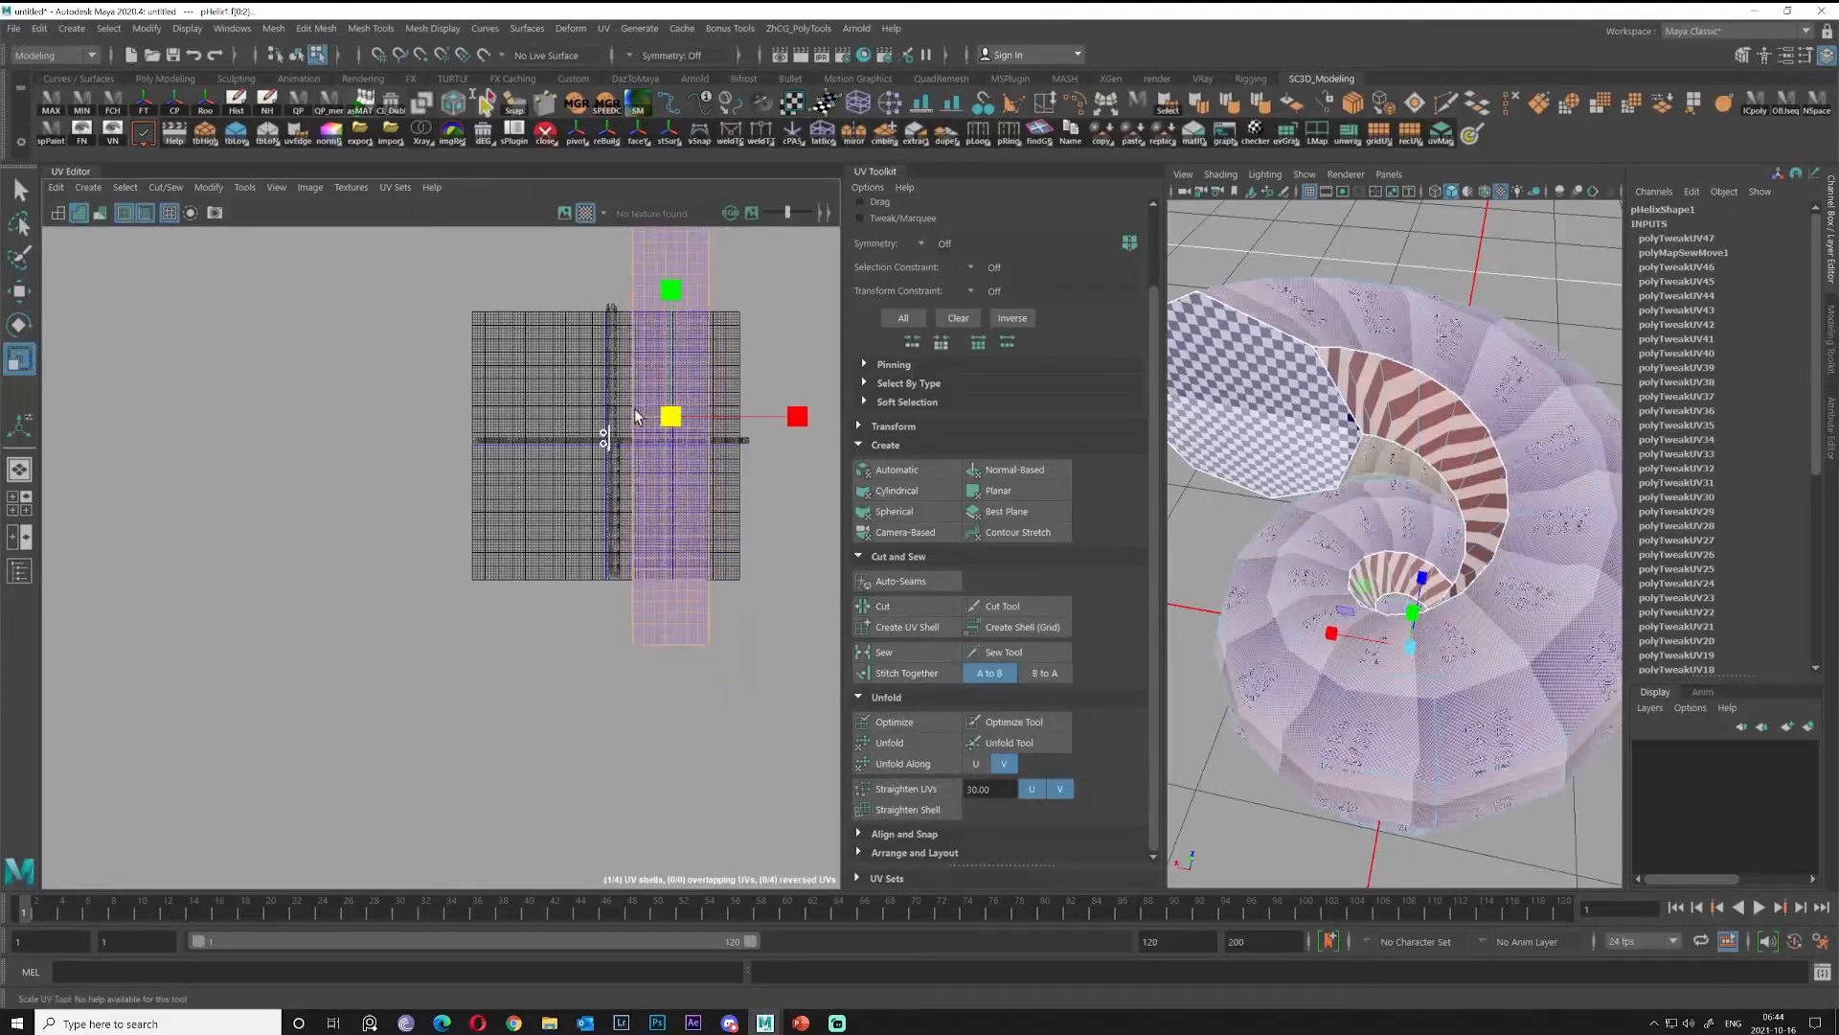
middle_drag(671, 436, 531, 381)
key(w)
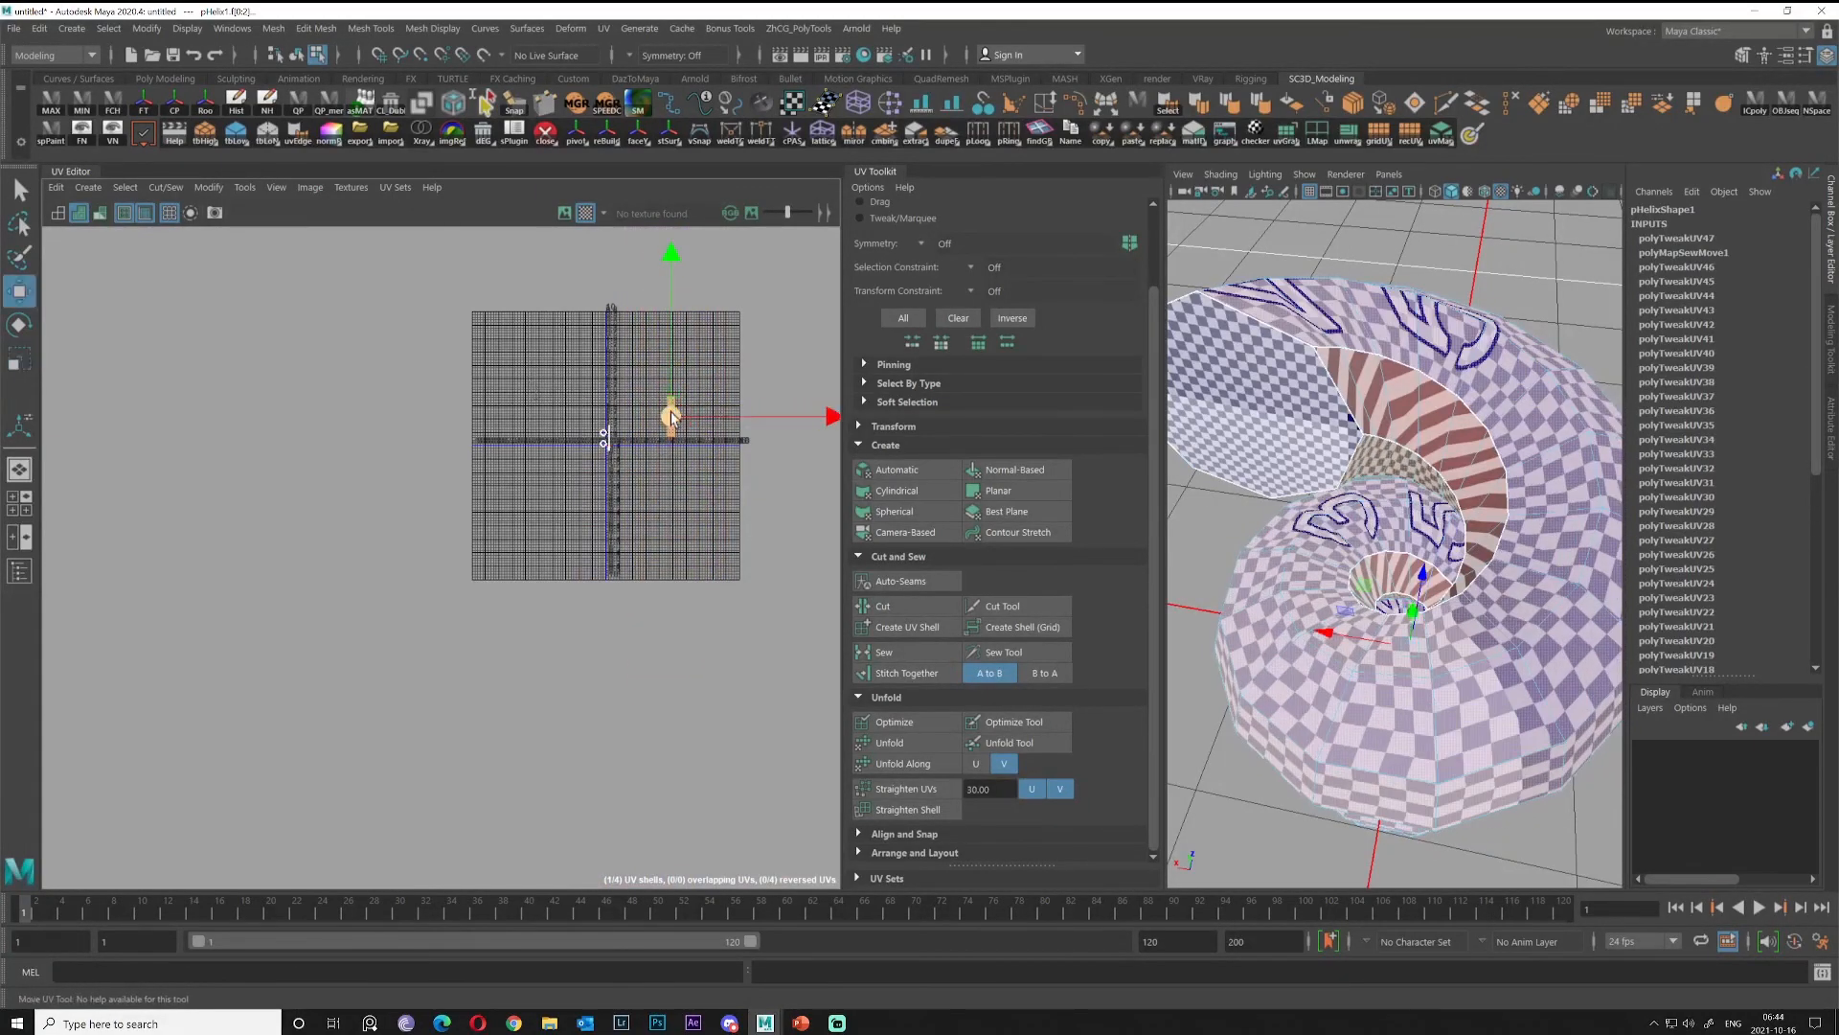
Move the scaled-down body strip next to the two end-cap shells, alongside the 0–1 tile.
drag(673, 417, 628, 440)
key(f)
scroll(454, 507, down, 2)
scroll(548, 543, up, 4)
alt+middle_drag(402, 530, 647, 563)
drag(751, 553, 584, 556)
scroll(584, 555, down, 2)
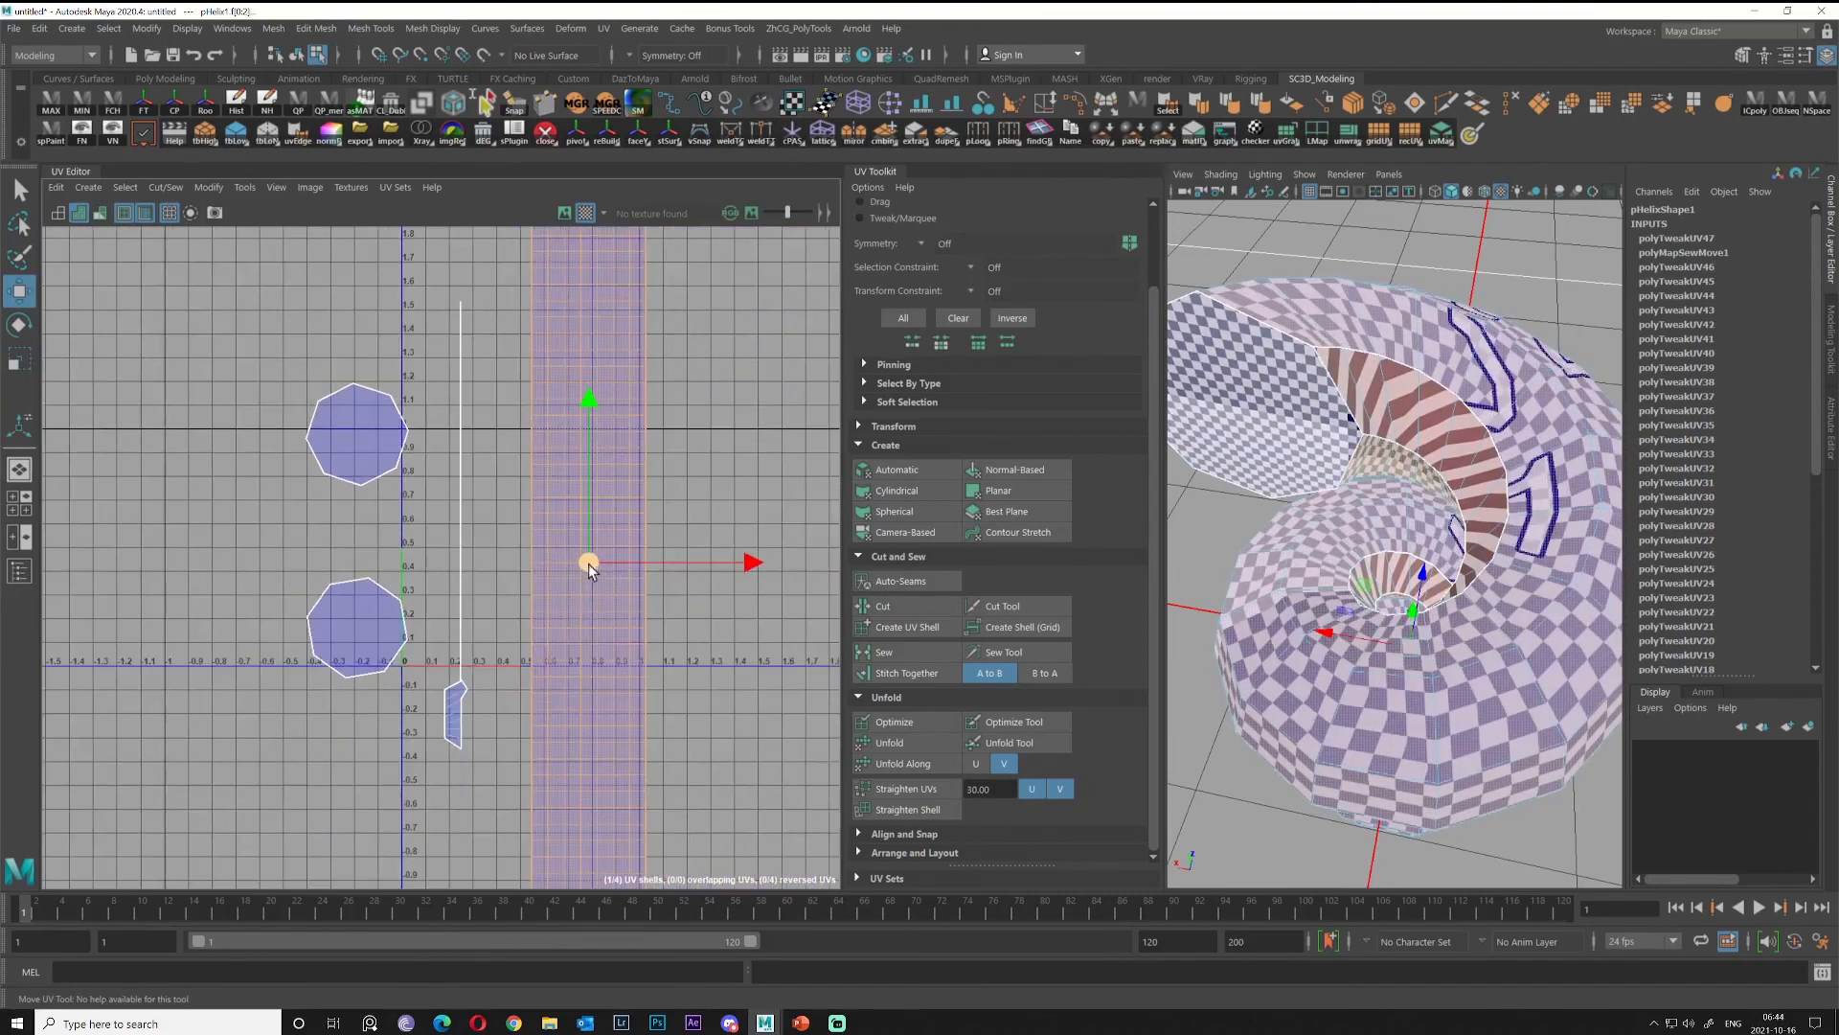
alt+middle_drag(582, 573, 582, 628)
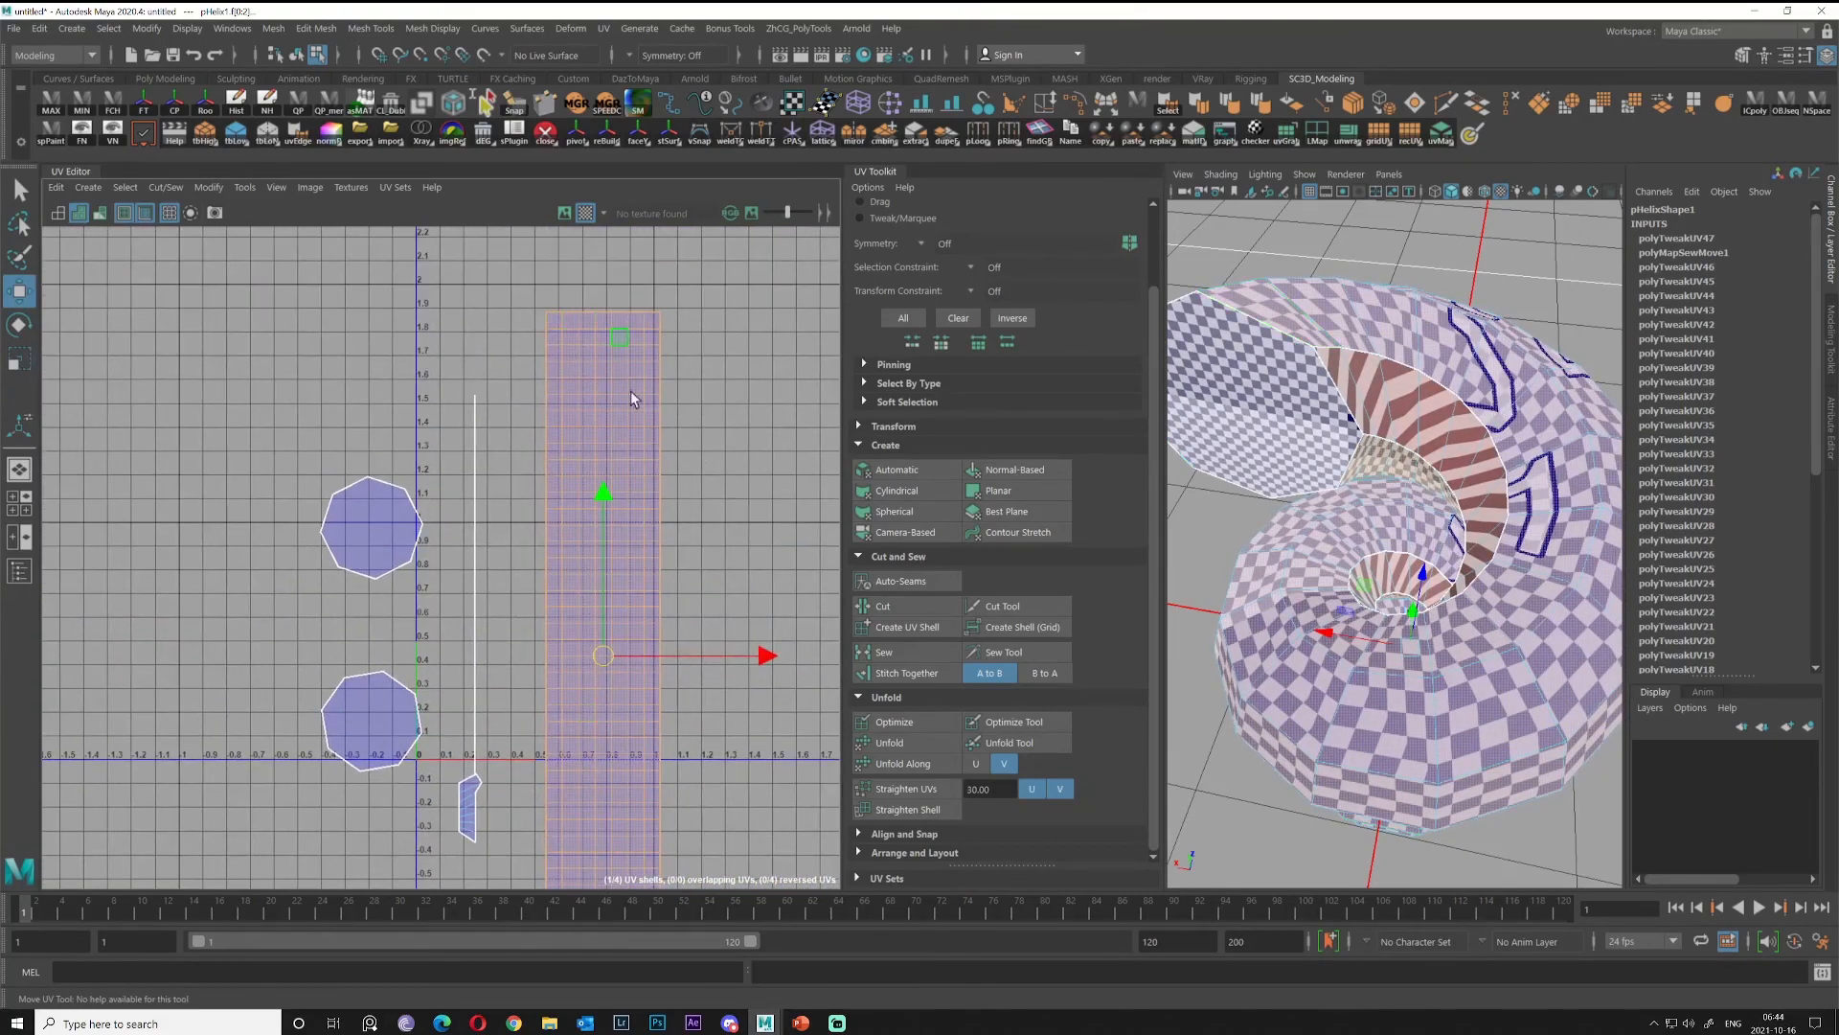
alt+middle_drag(630, 392, 637, 415)
alt+middle_drag(639, 526, 617, 379)
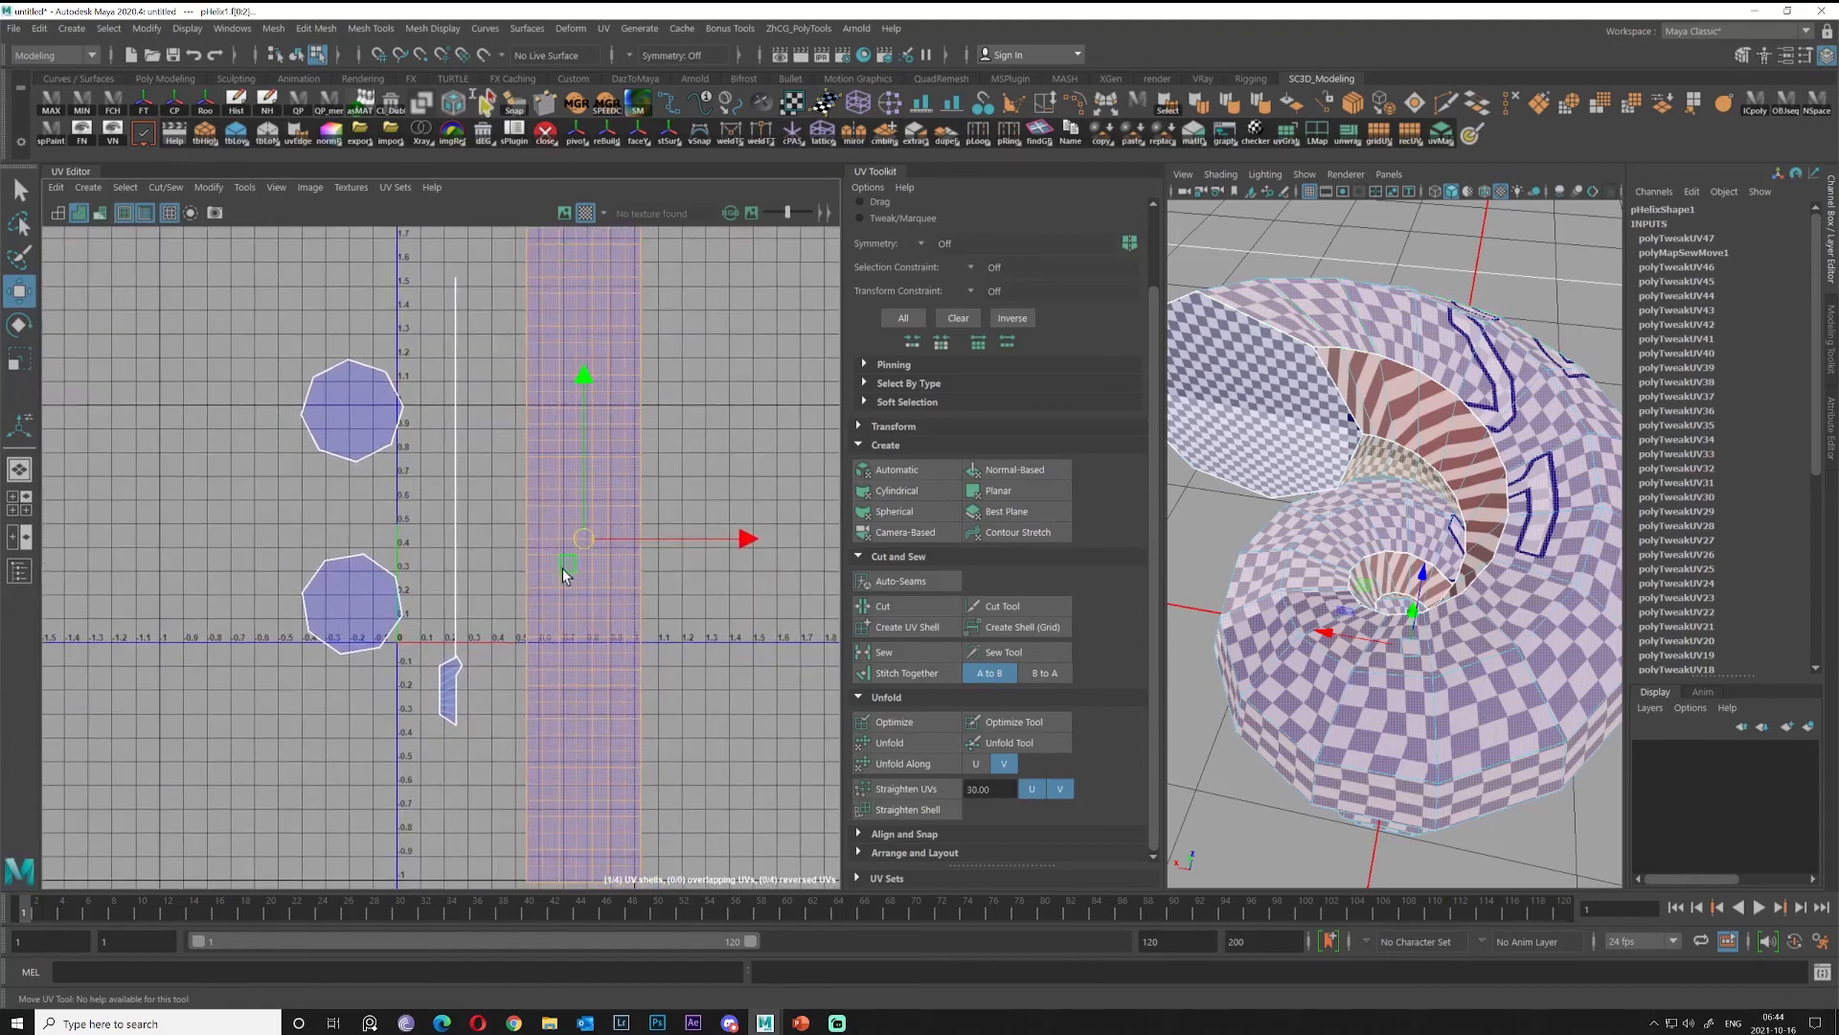
Select the whole loop of leftover faces running along the inner side of the helix coils and check it up to the end cap.
alt+drag(1349, 395, 1437, 375)
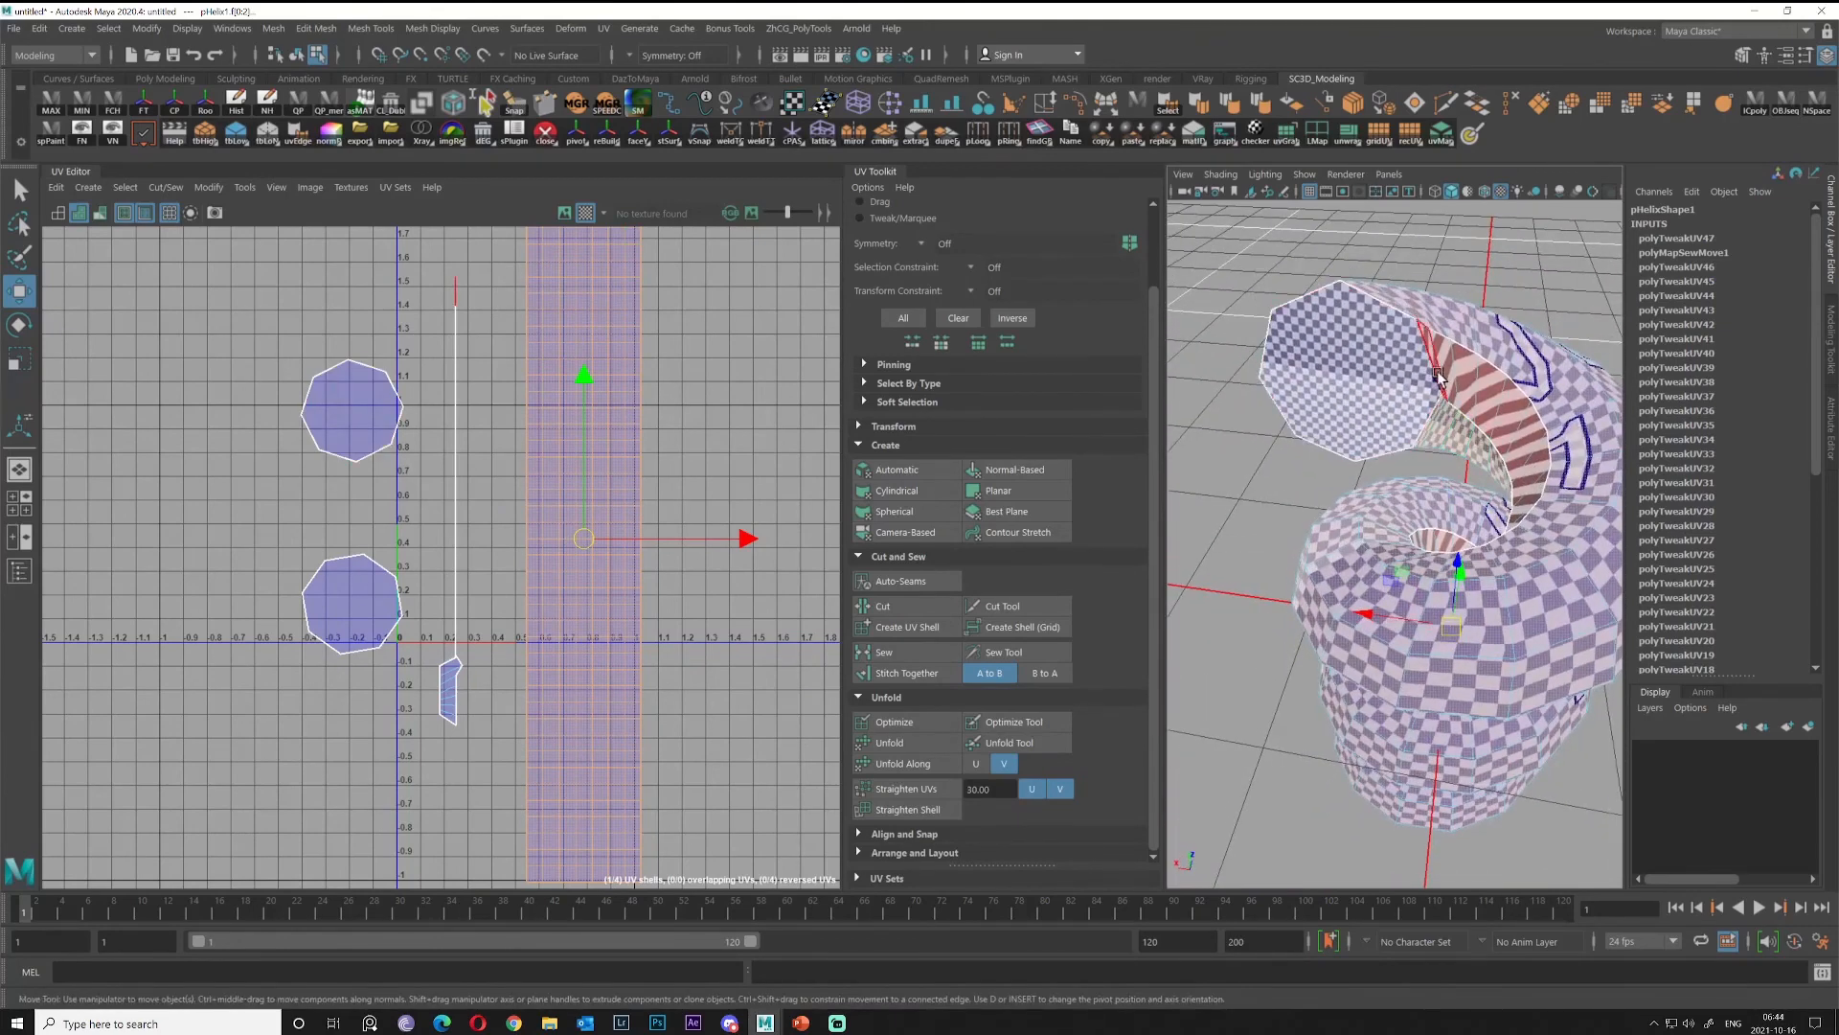
click(1509, 416)
shift+double_click(1507, 413)
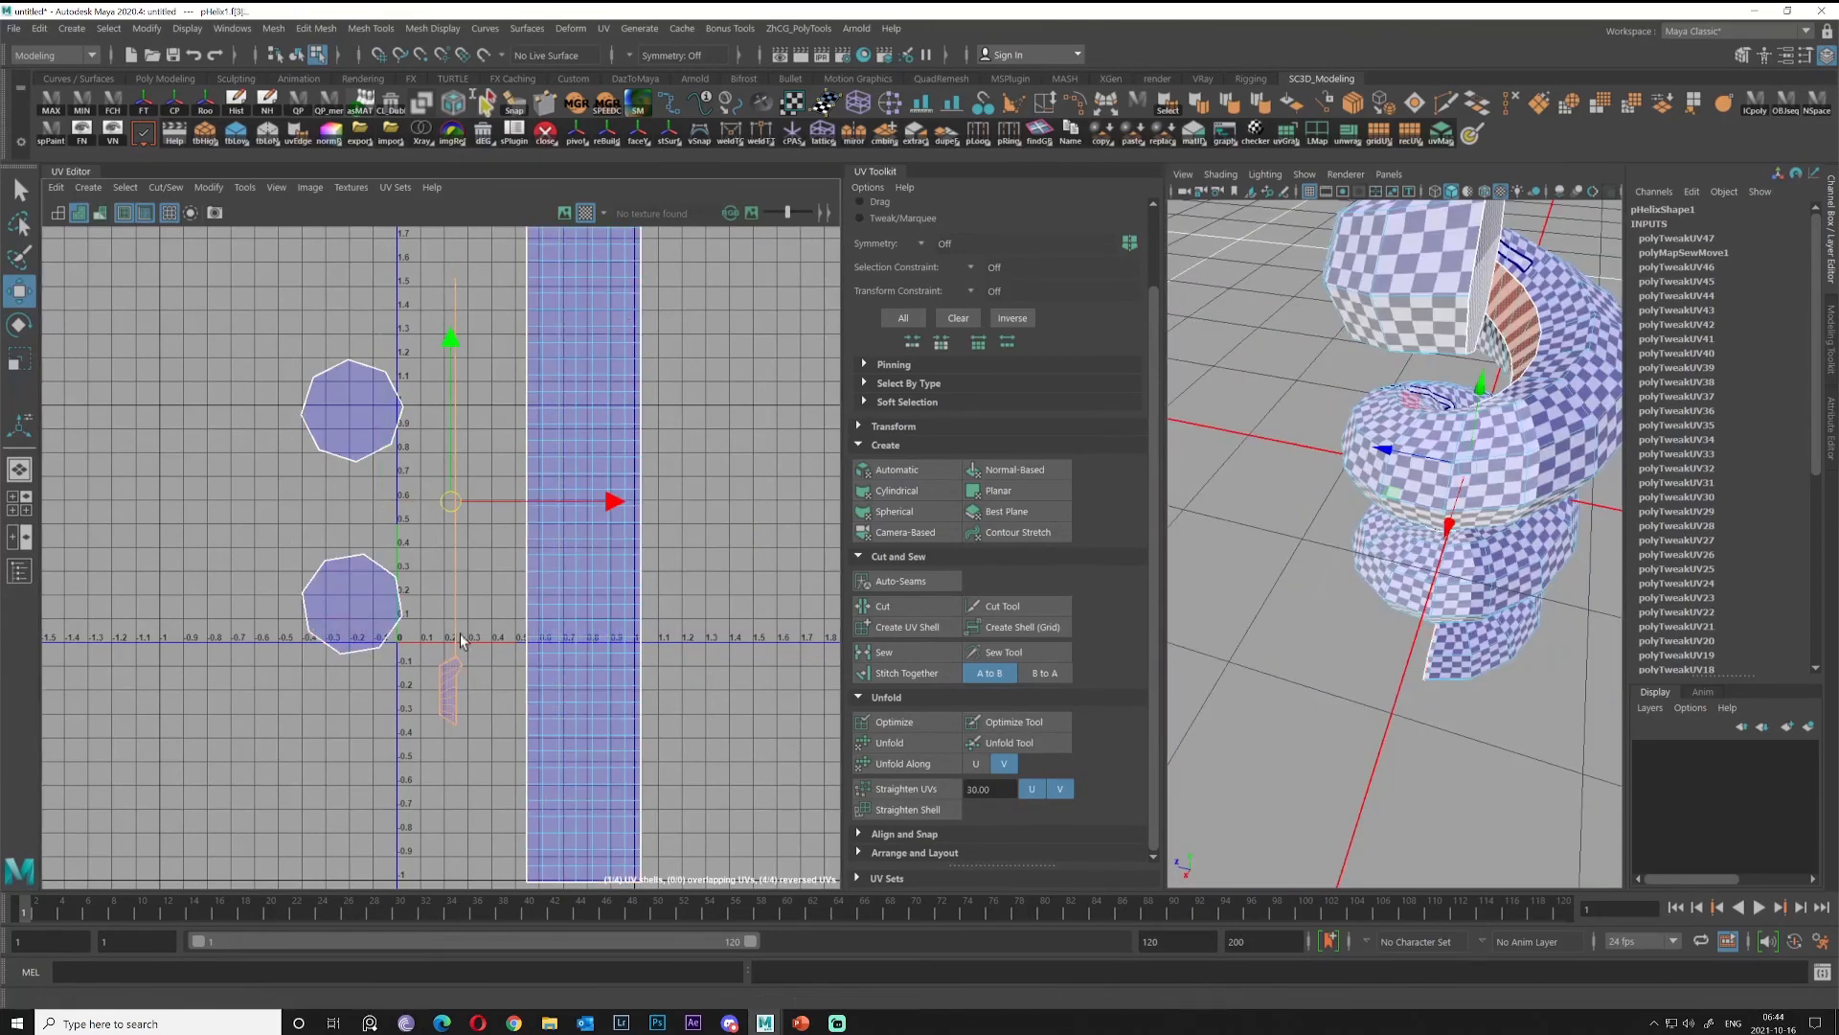
alt+drag(1458, 483, 1523, 422)
alt+right_drag(1437, 460, 1504, 450)
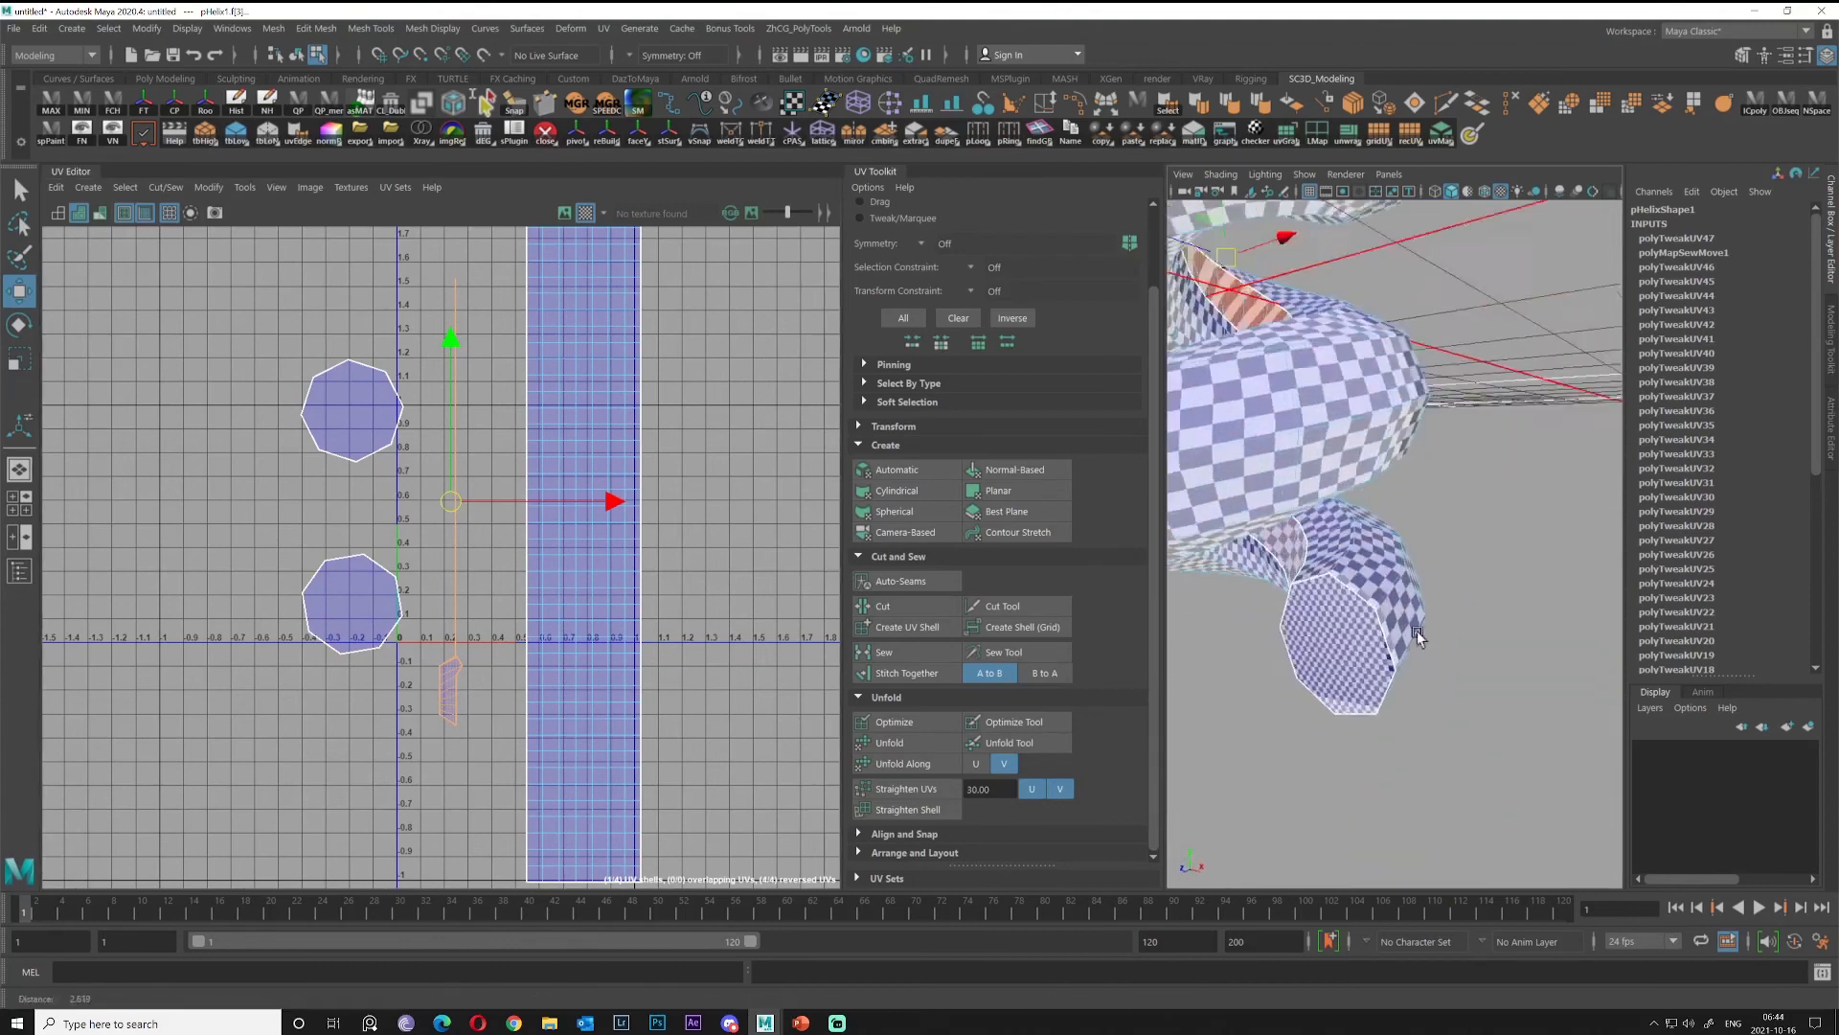
alt+drag(1504, 450, 1533, 436)
alt+middle_drag(1526, 431, 1565, 425)
alt+drag(1566, 426, 1390, 493)
alt+middle_drag(1391, 493, 1459, 491)
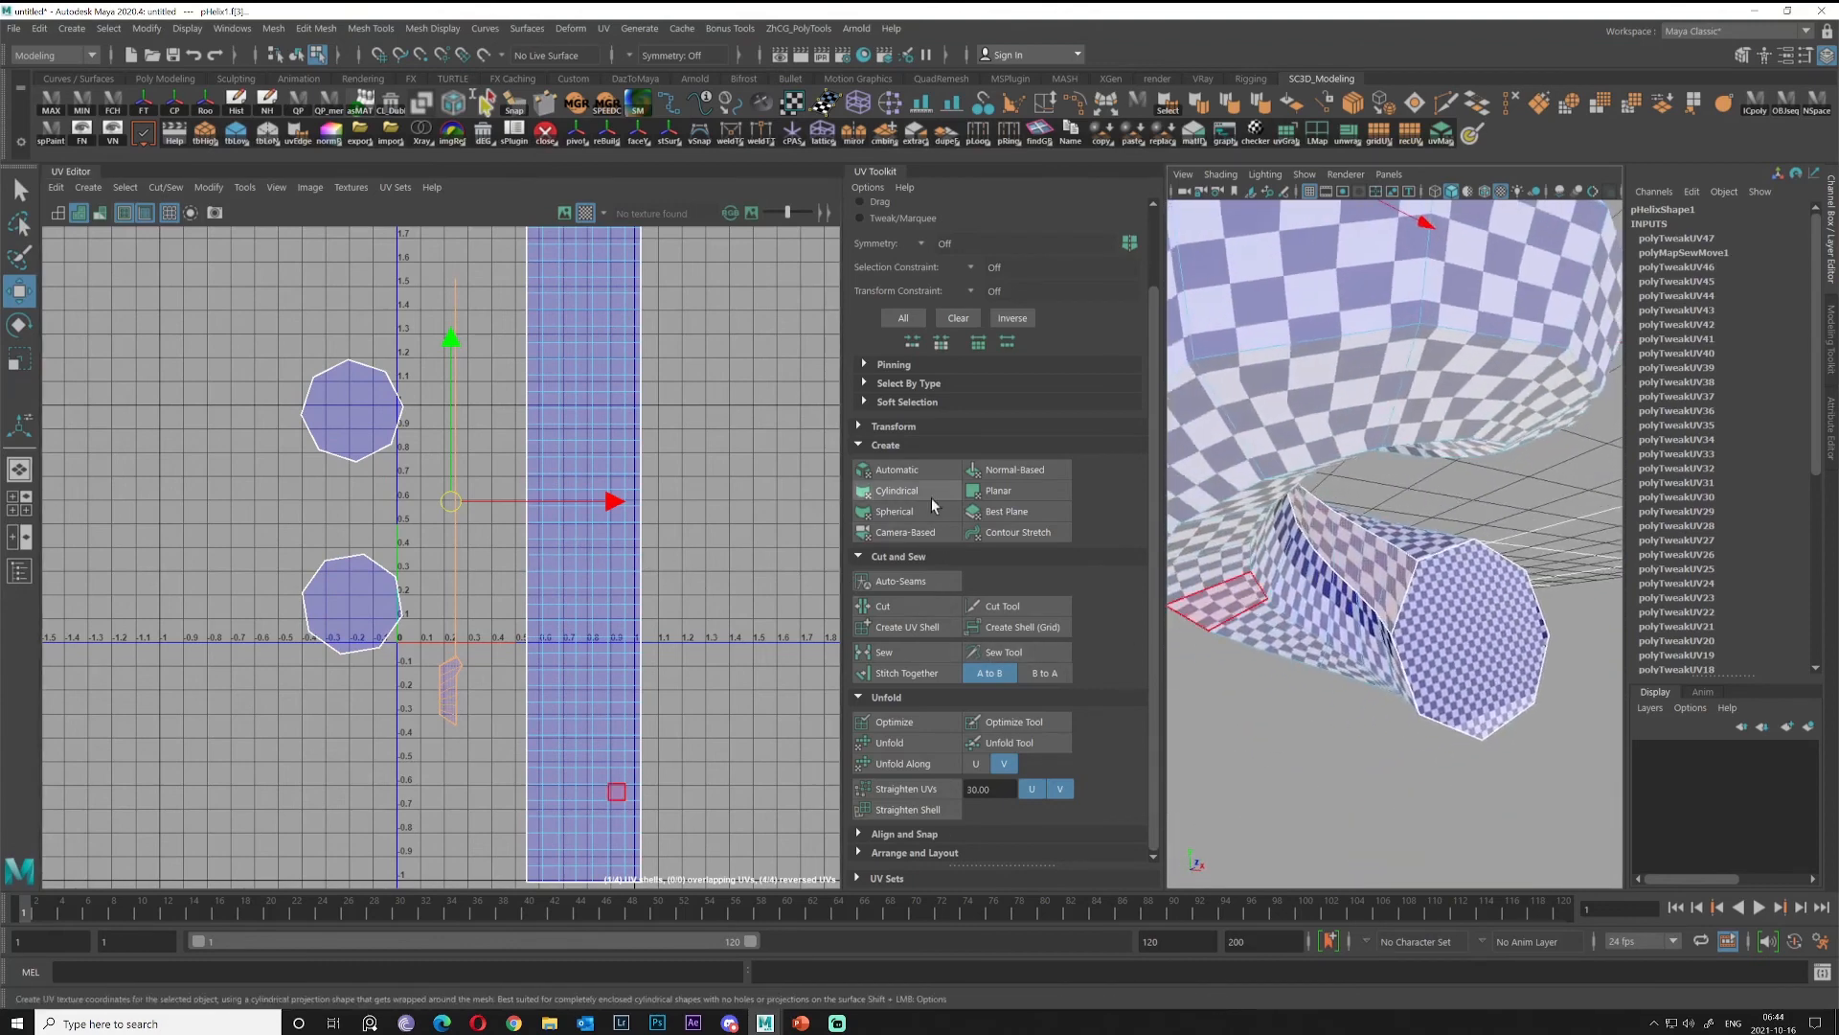
Try a planar projection on the selected inner strip faces, then undo it.
click(1015, 487)
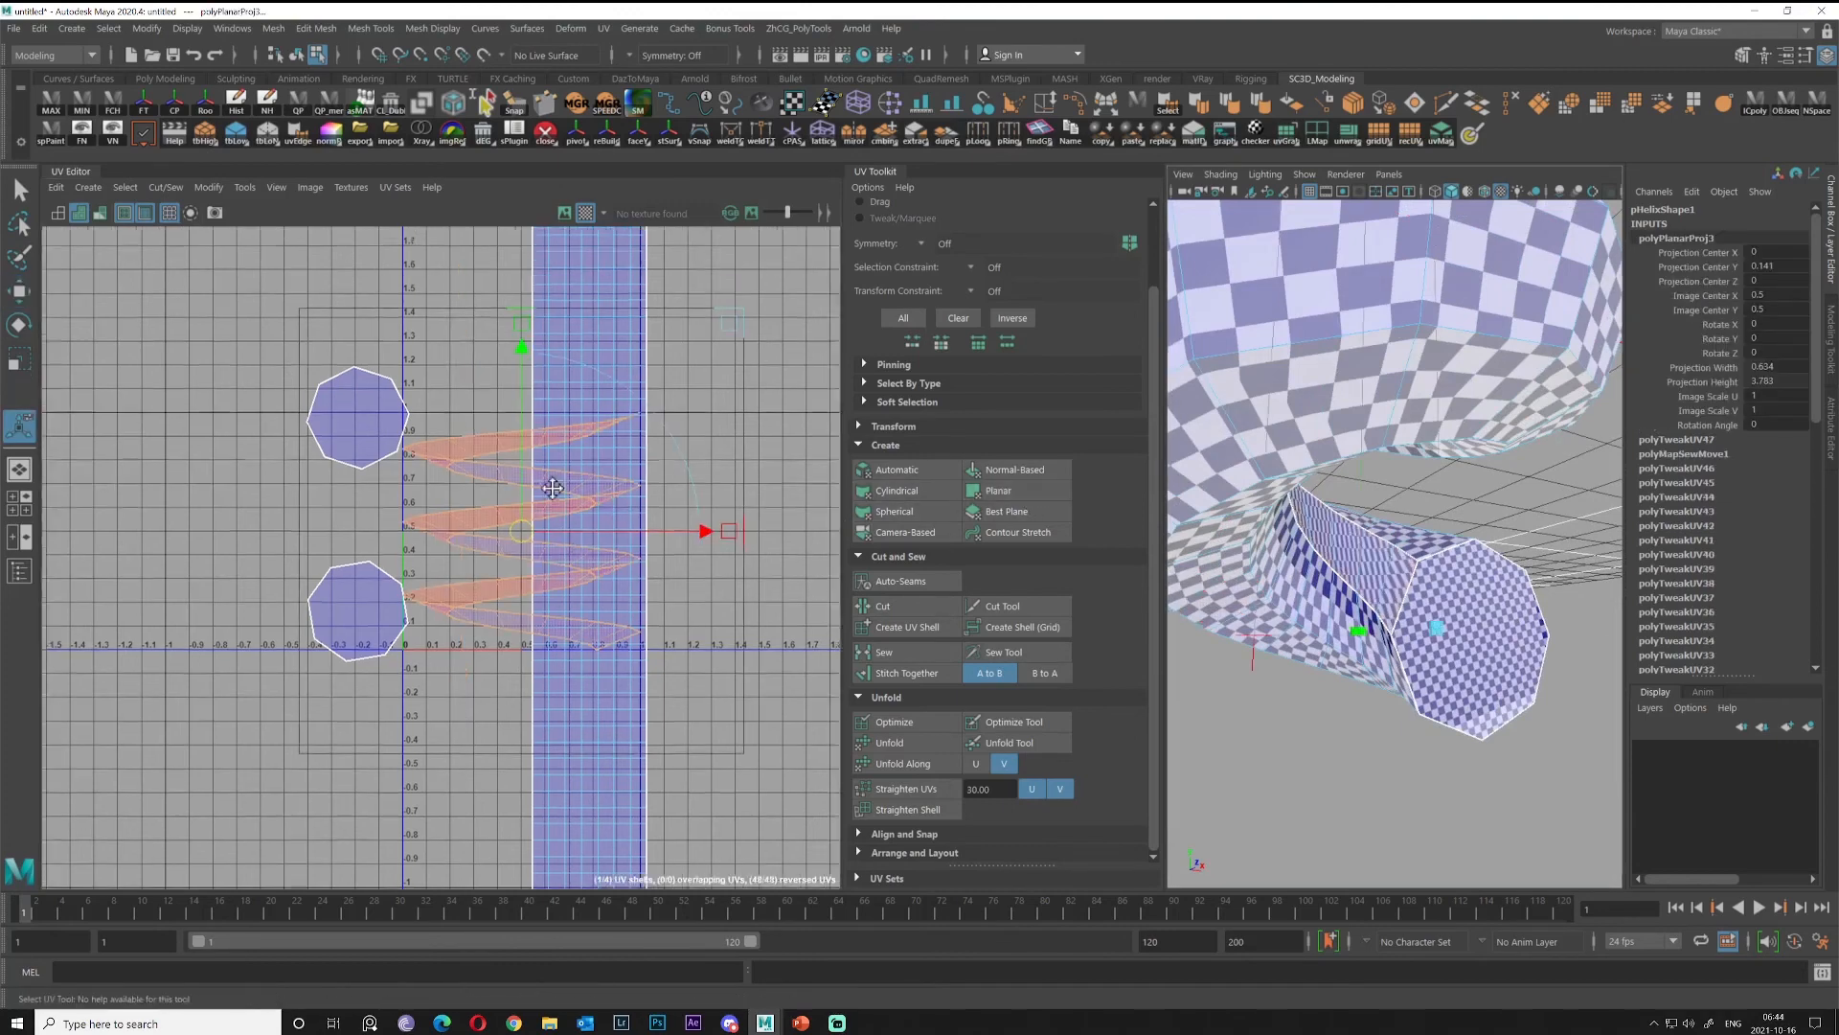
alt+middle_drag(543, 481, 618, 562)
scroll(617, 554, down, 2)
shift+right_drag(560, 578, 485, 576)
key(ctrl+z)
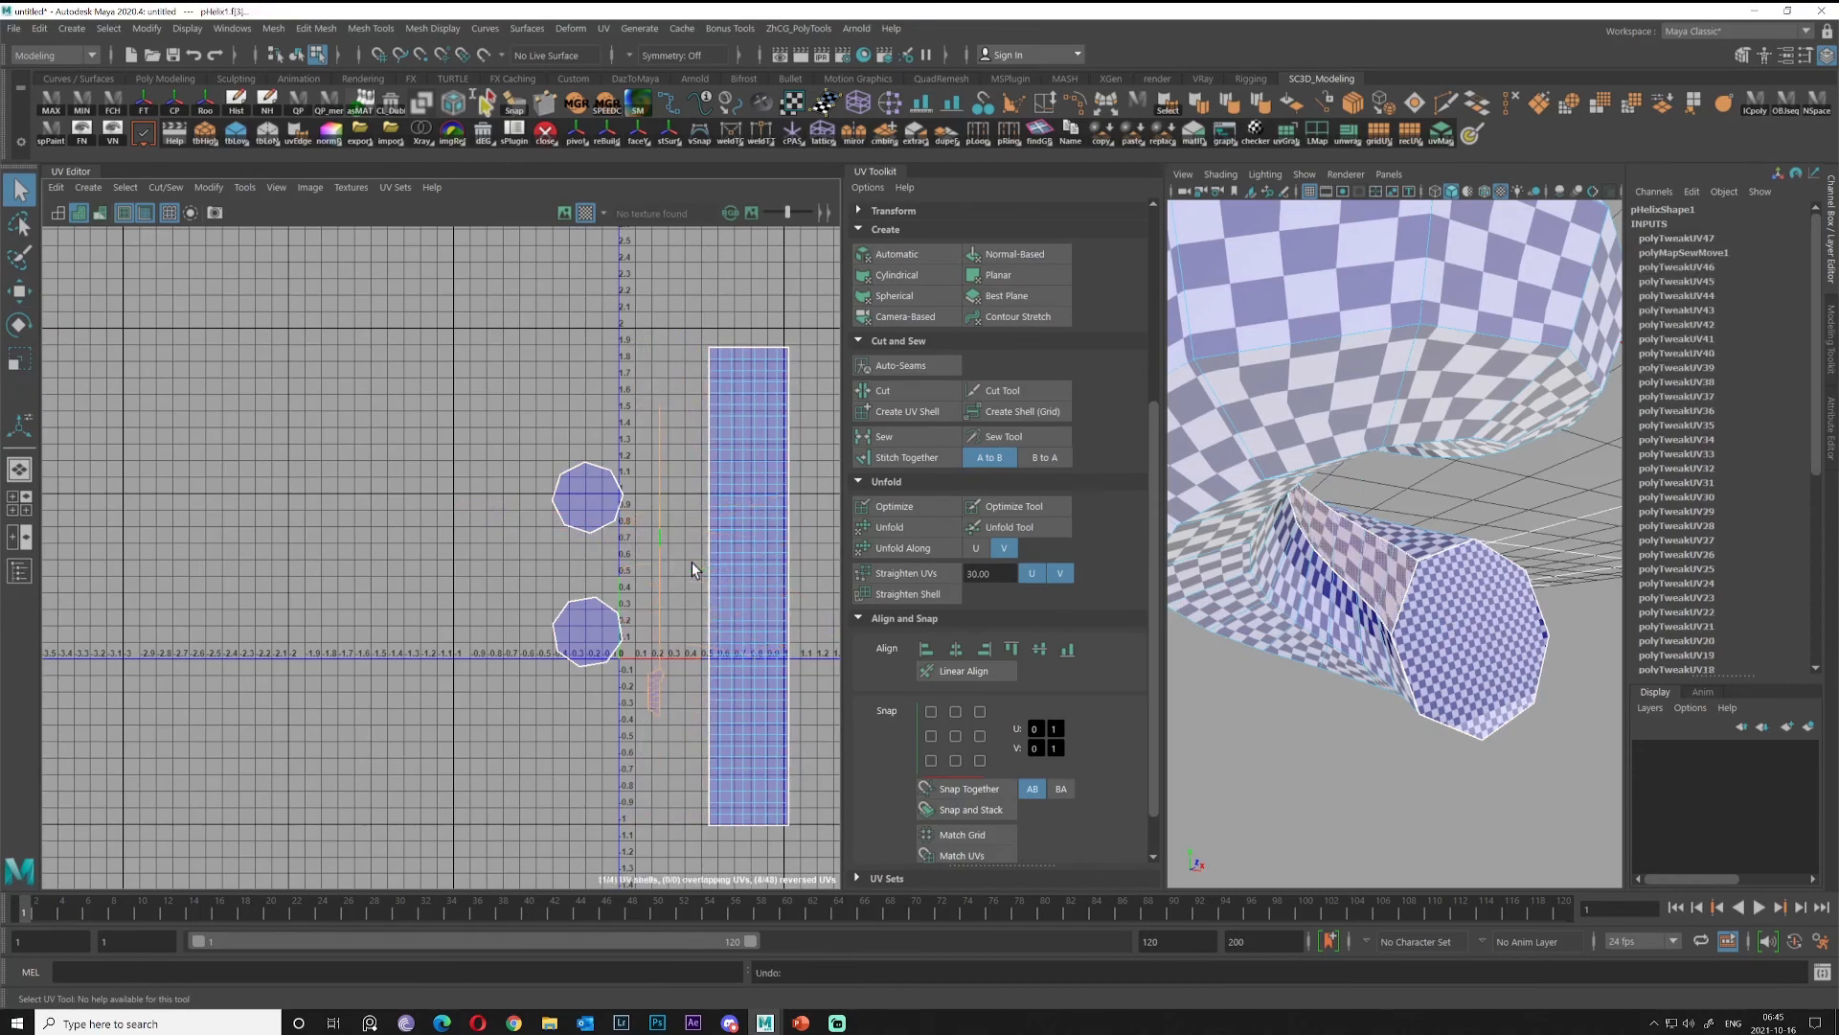
Unitize the inner strip faces and move the stacked UV squares along U, clear of the body strip.
alt+middle_drag(692, 530, 591, 496)
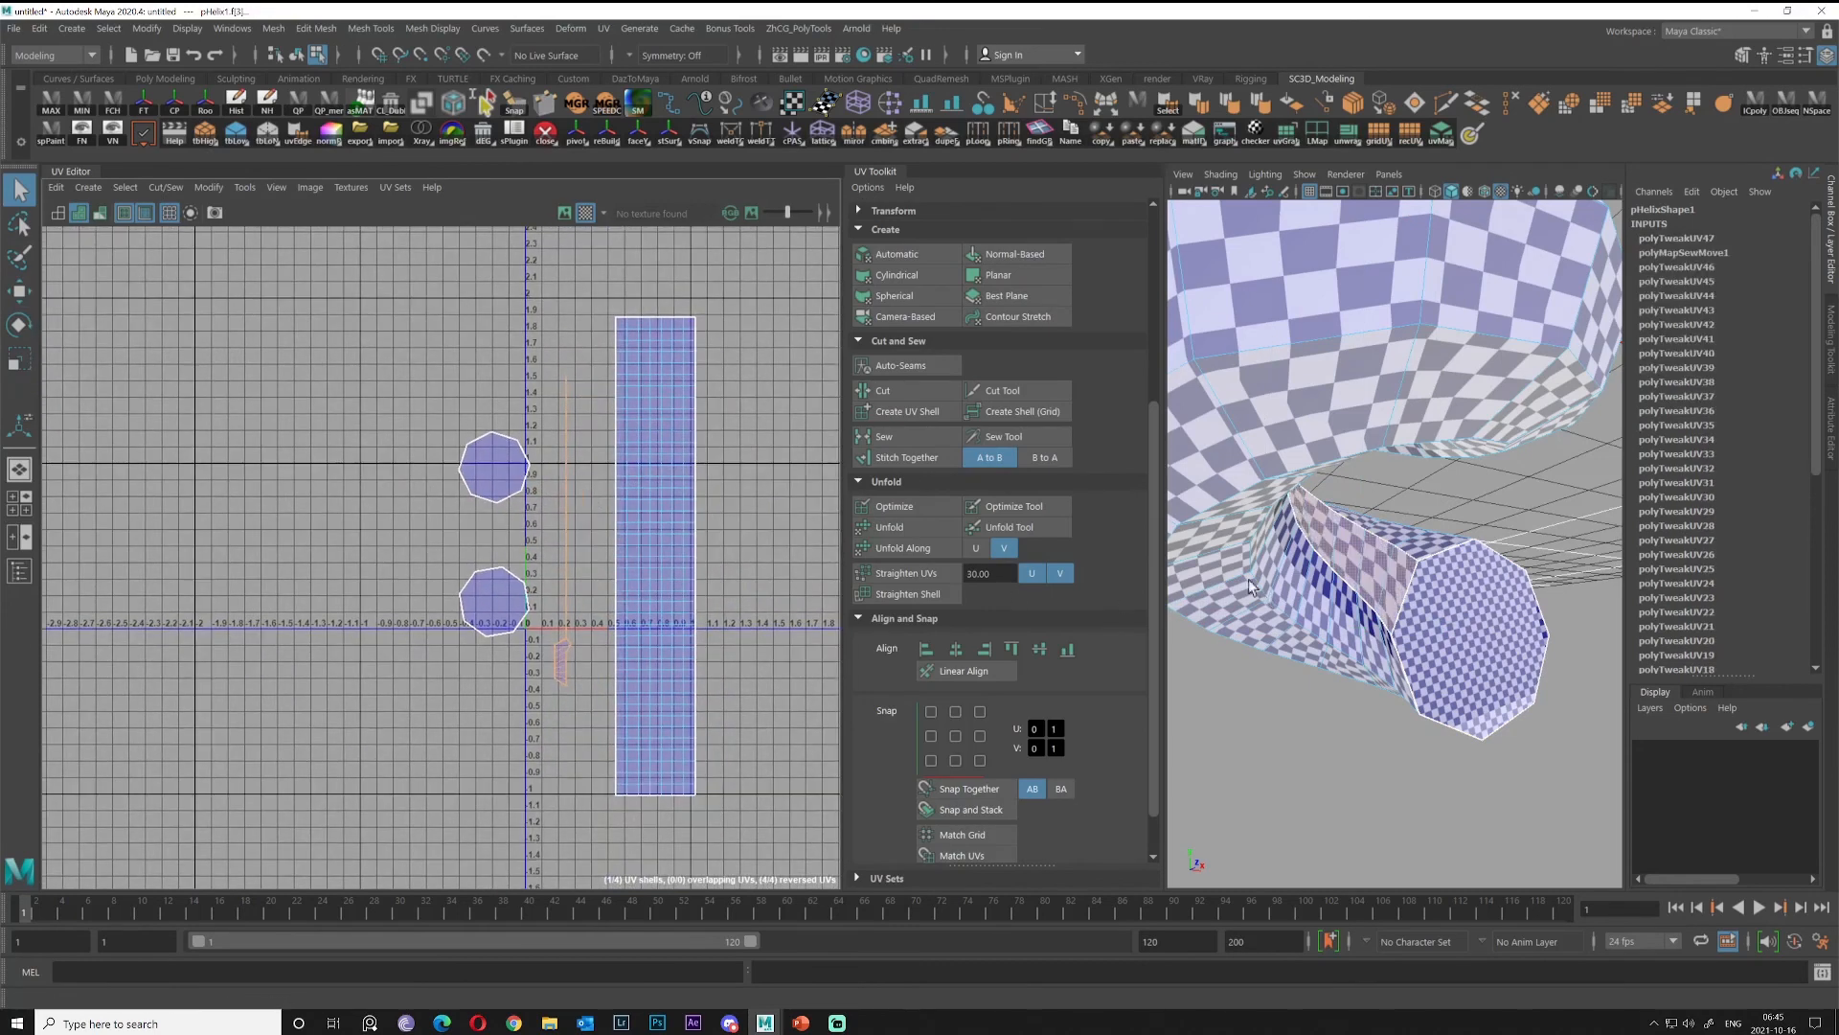
scroll(940, 365, up, 3)
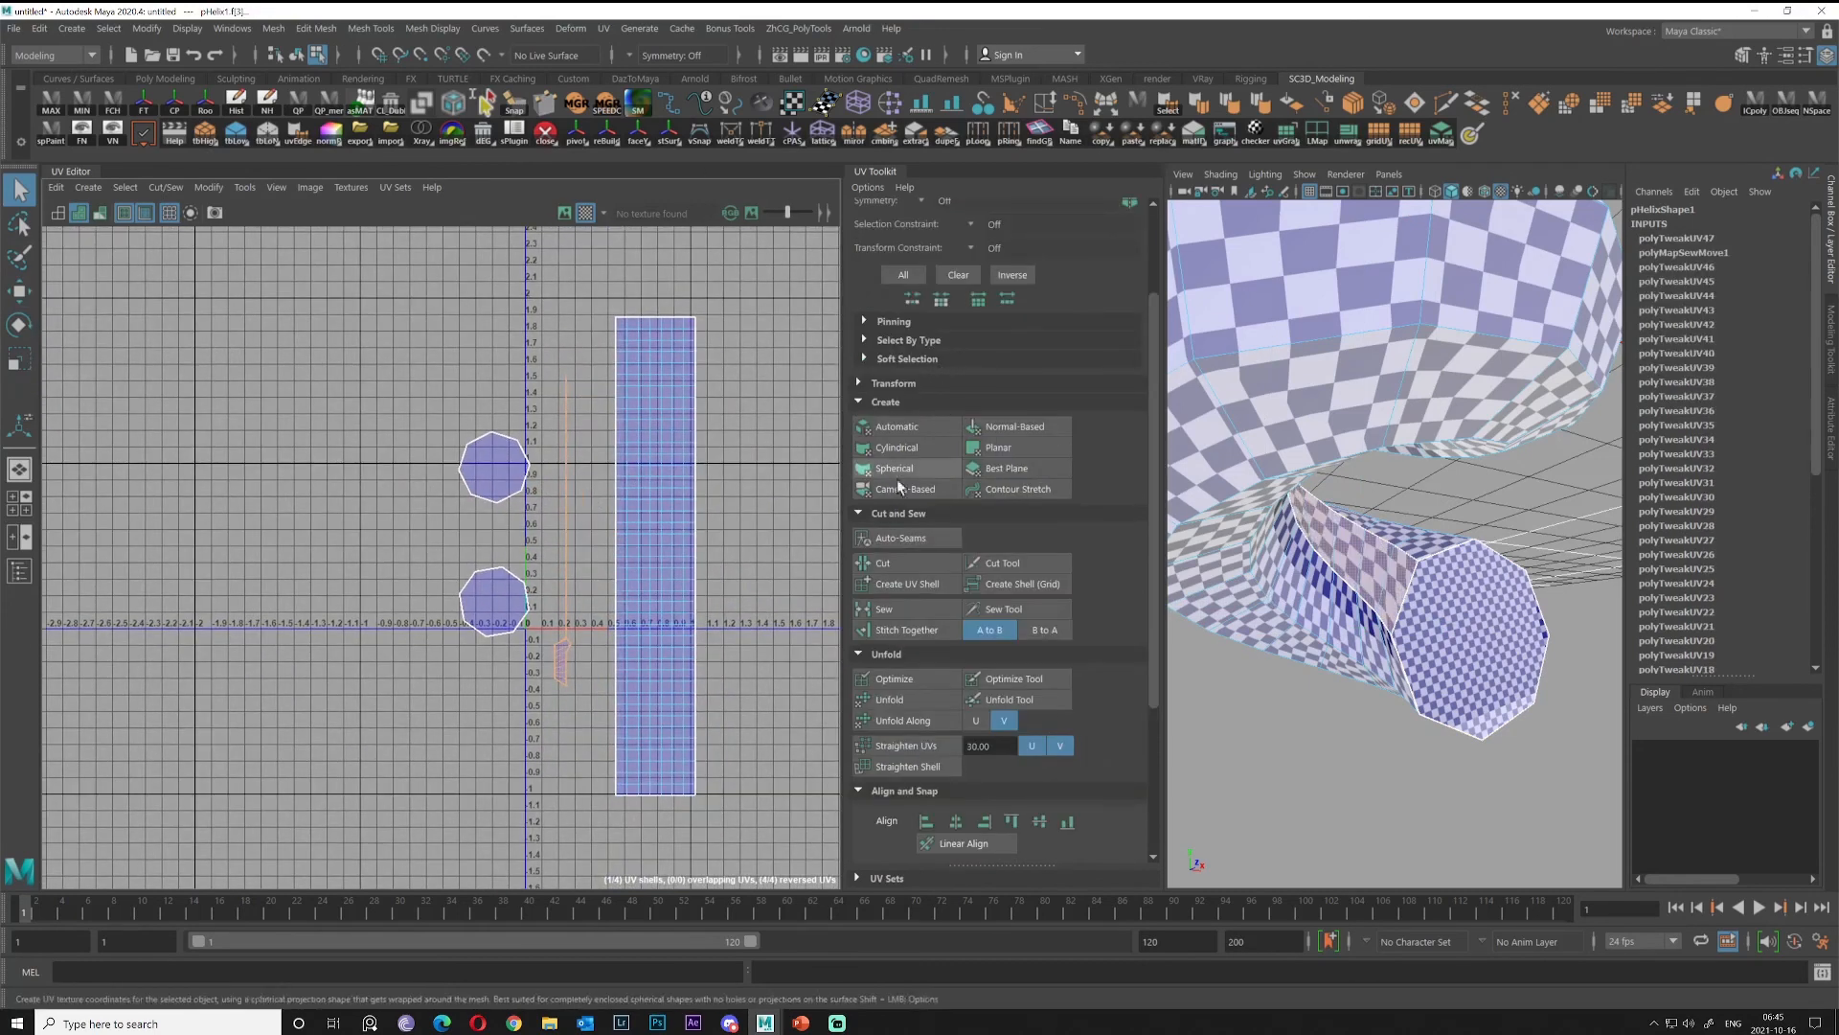
right_drag(585, 513, 708, 632)
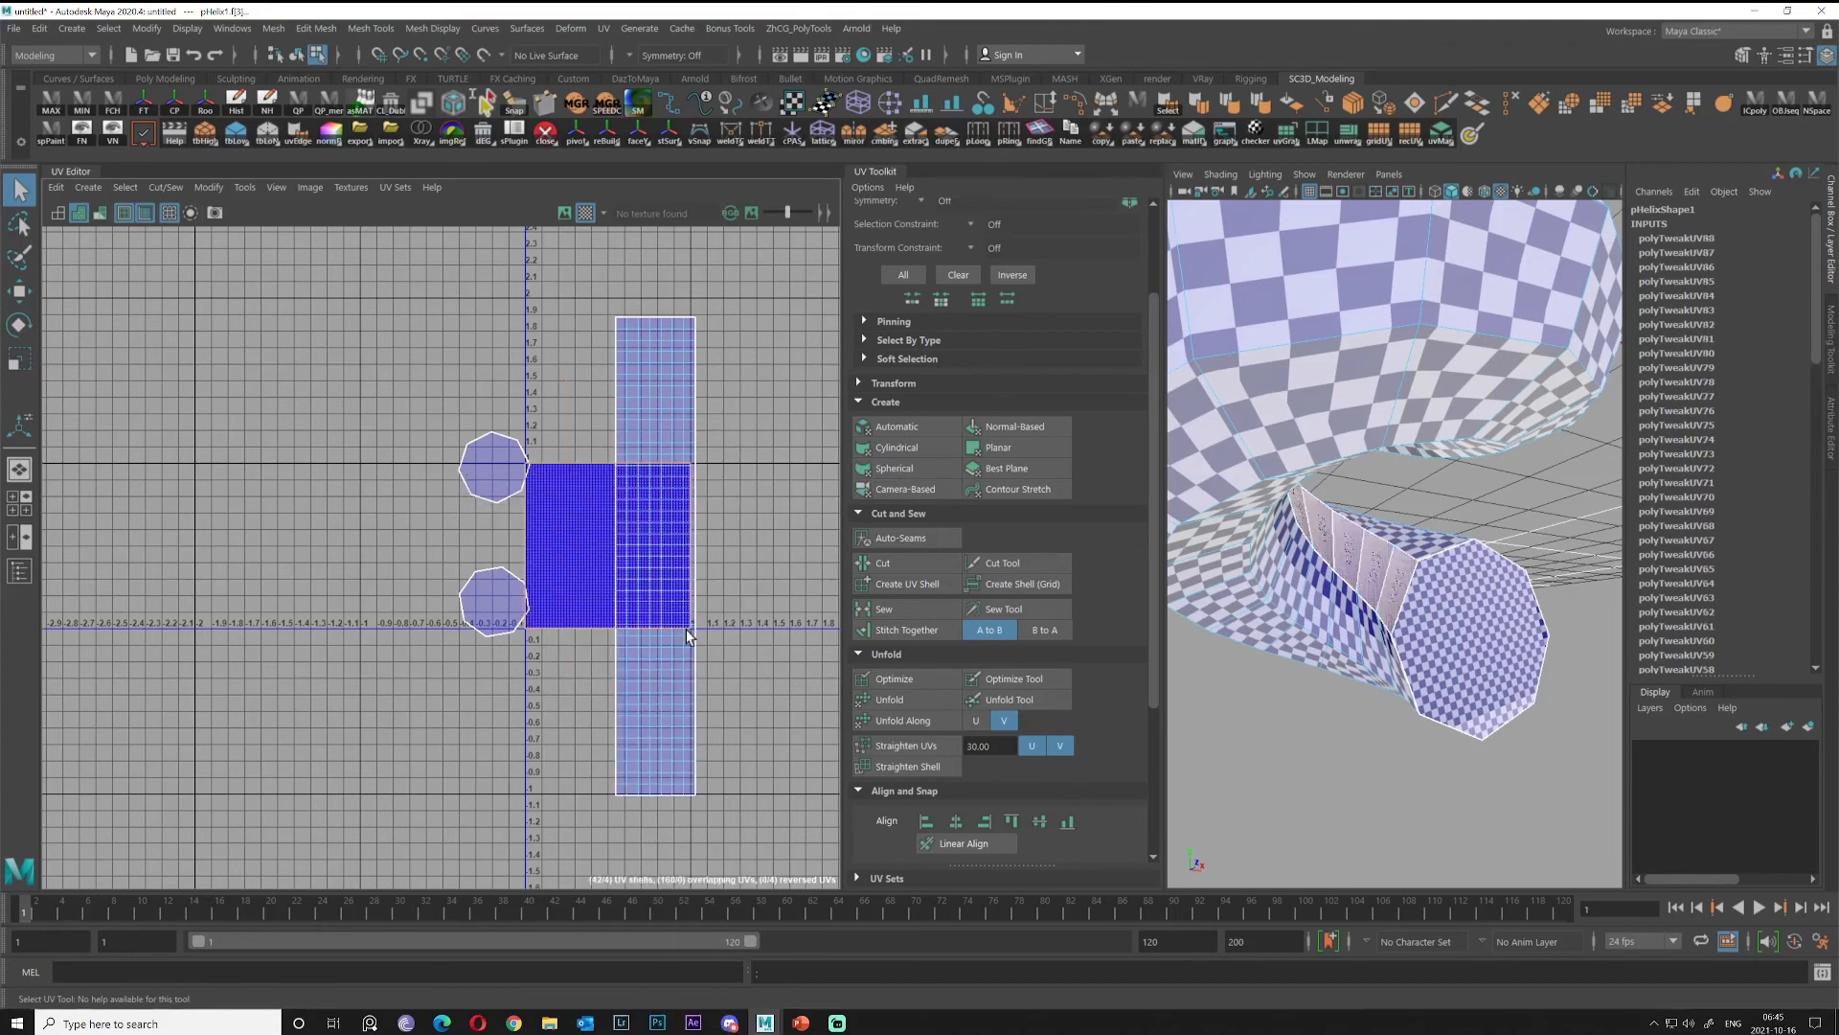
alt+middle_drag(674, 600, 619, 613)
key(w)
drag(710, 566, 1048, 566)
alt+middle_drag(779, 455, 635, 425)
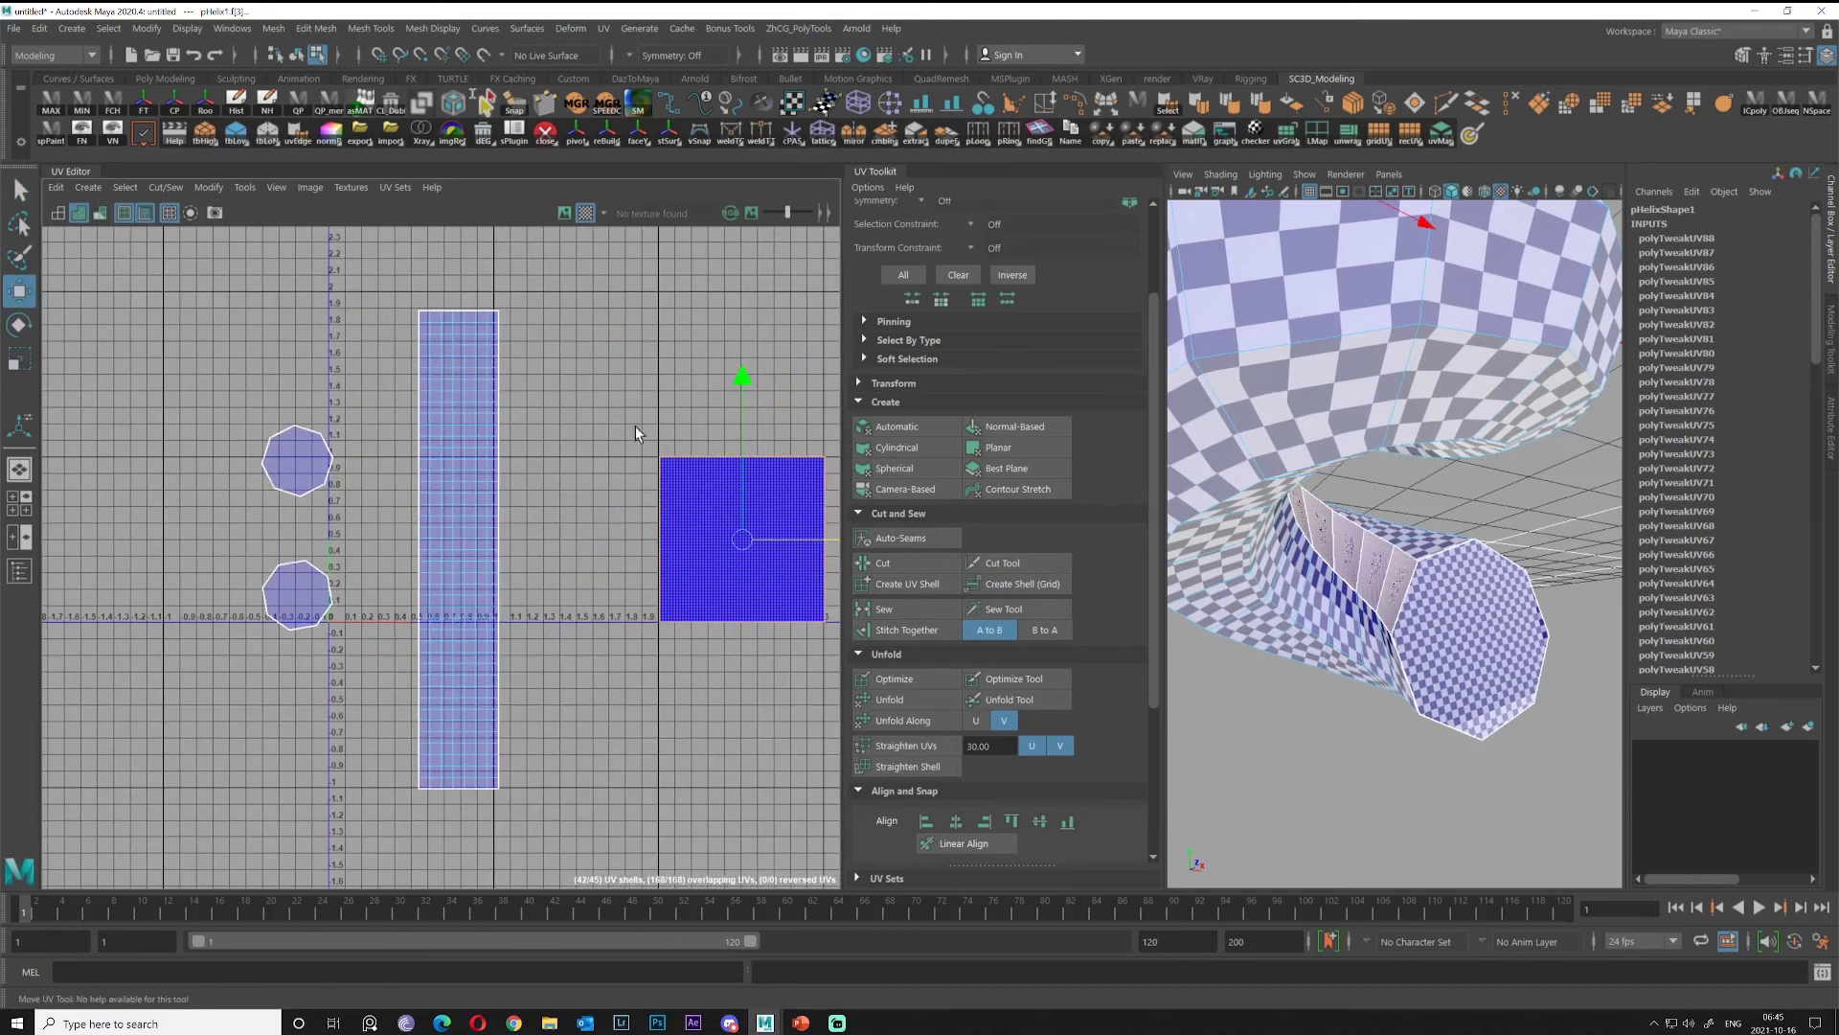
Select only the stacked squares' edges, leaving out the caps and body strip, and stitch them together A to B.
click(926, 631)
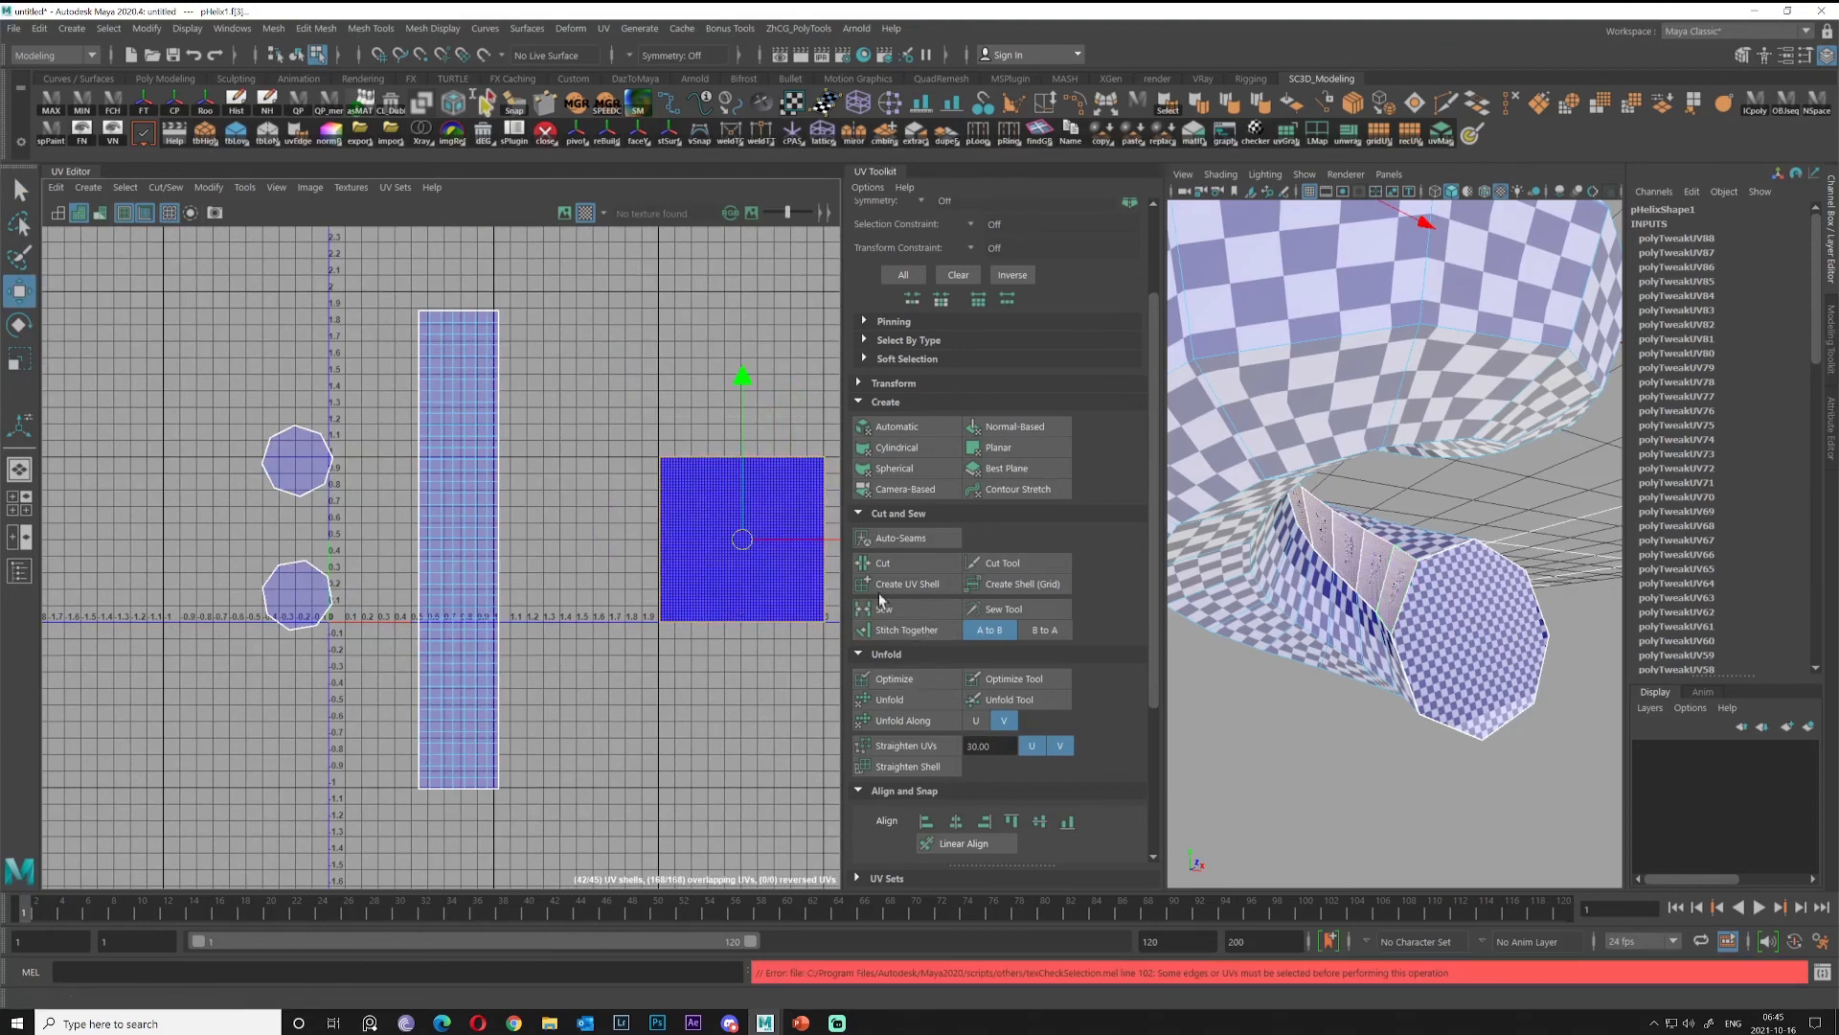
right_drag(701, 570, 703, 518)
drag(589, 427, 866, 670)
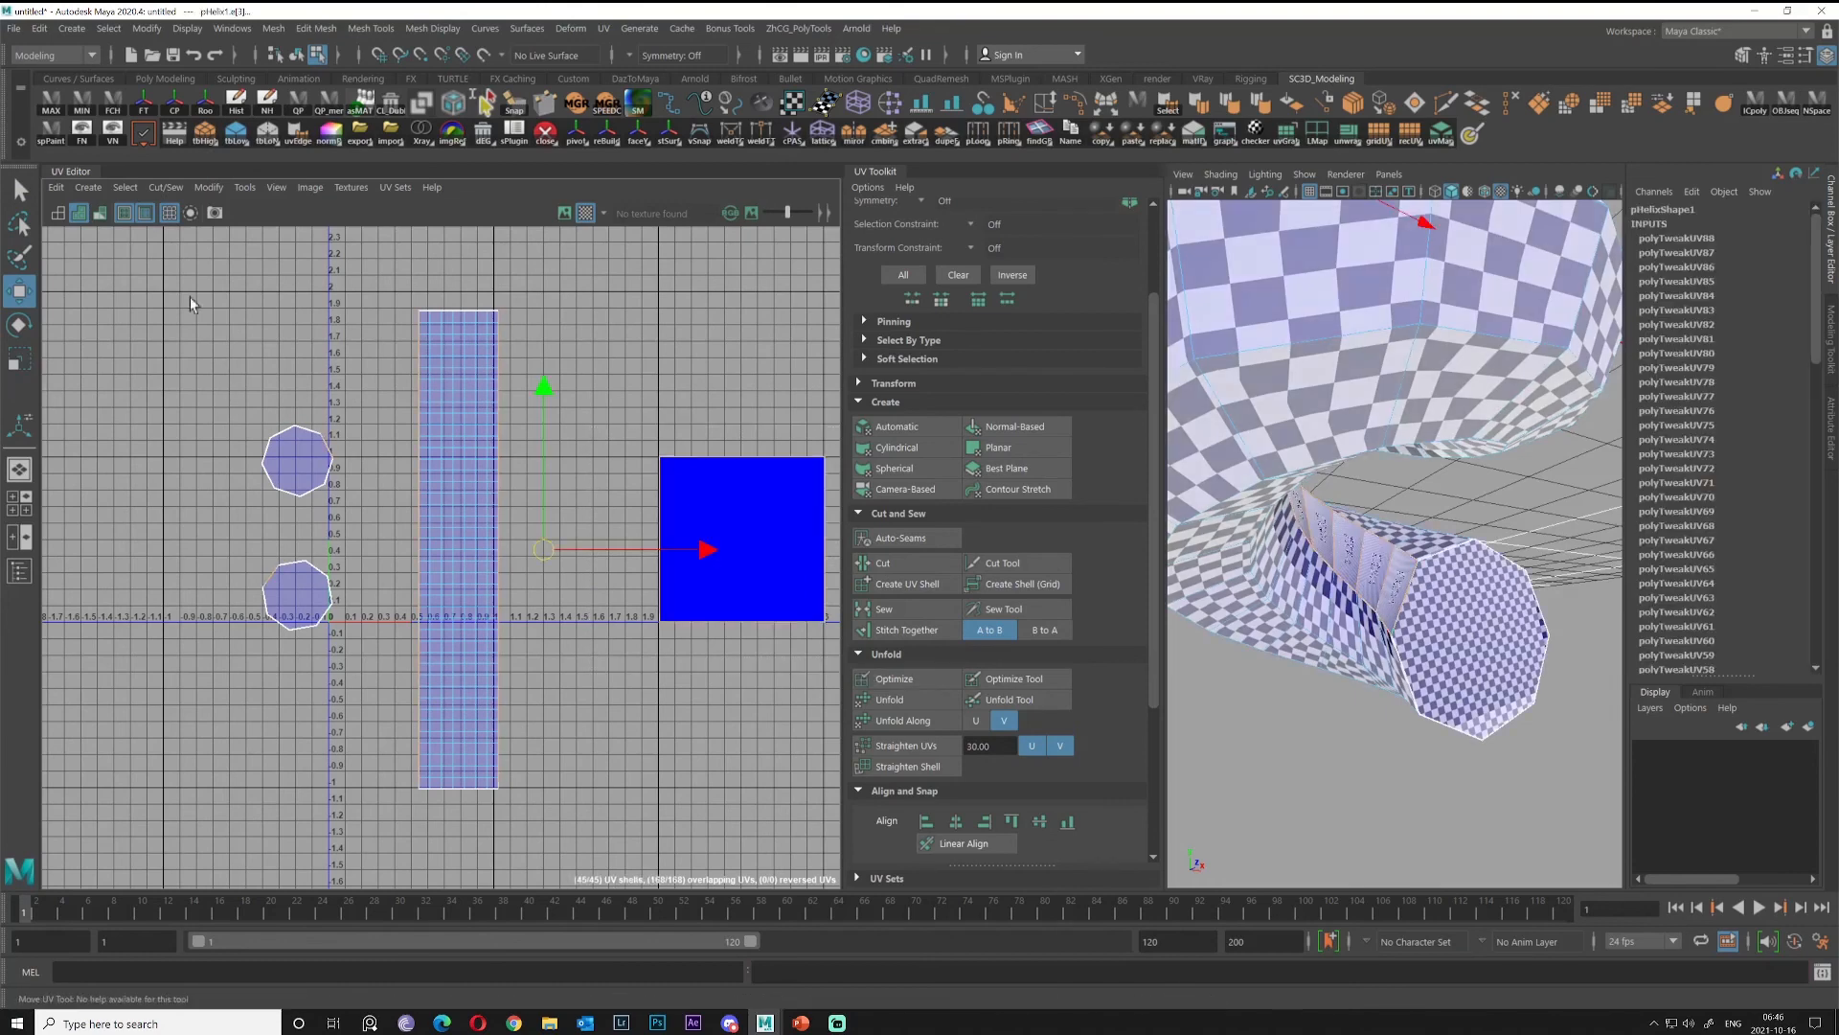
ctrl+drag(182, 279, 588, 866)
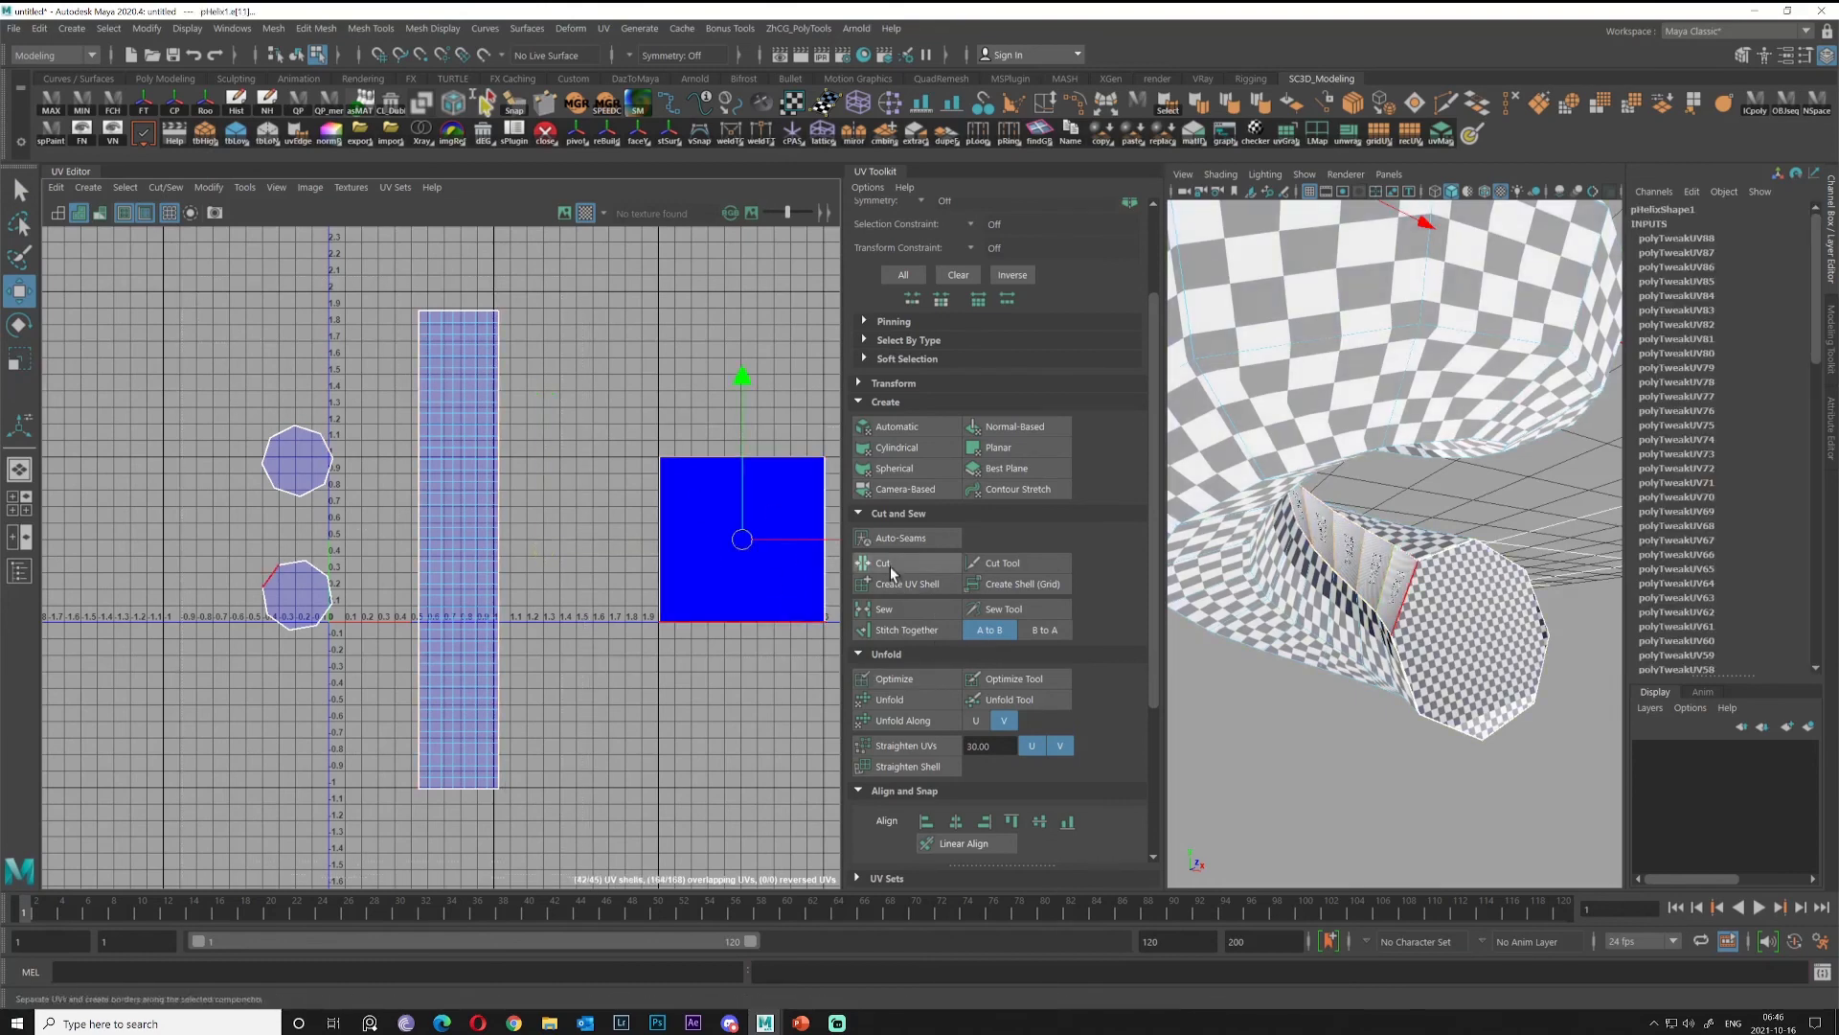
click(910, 628)
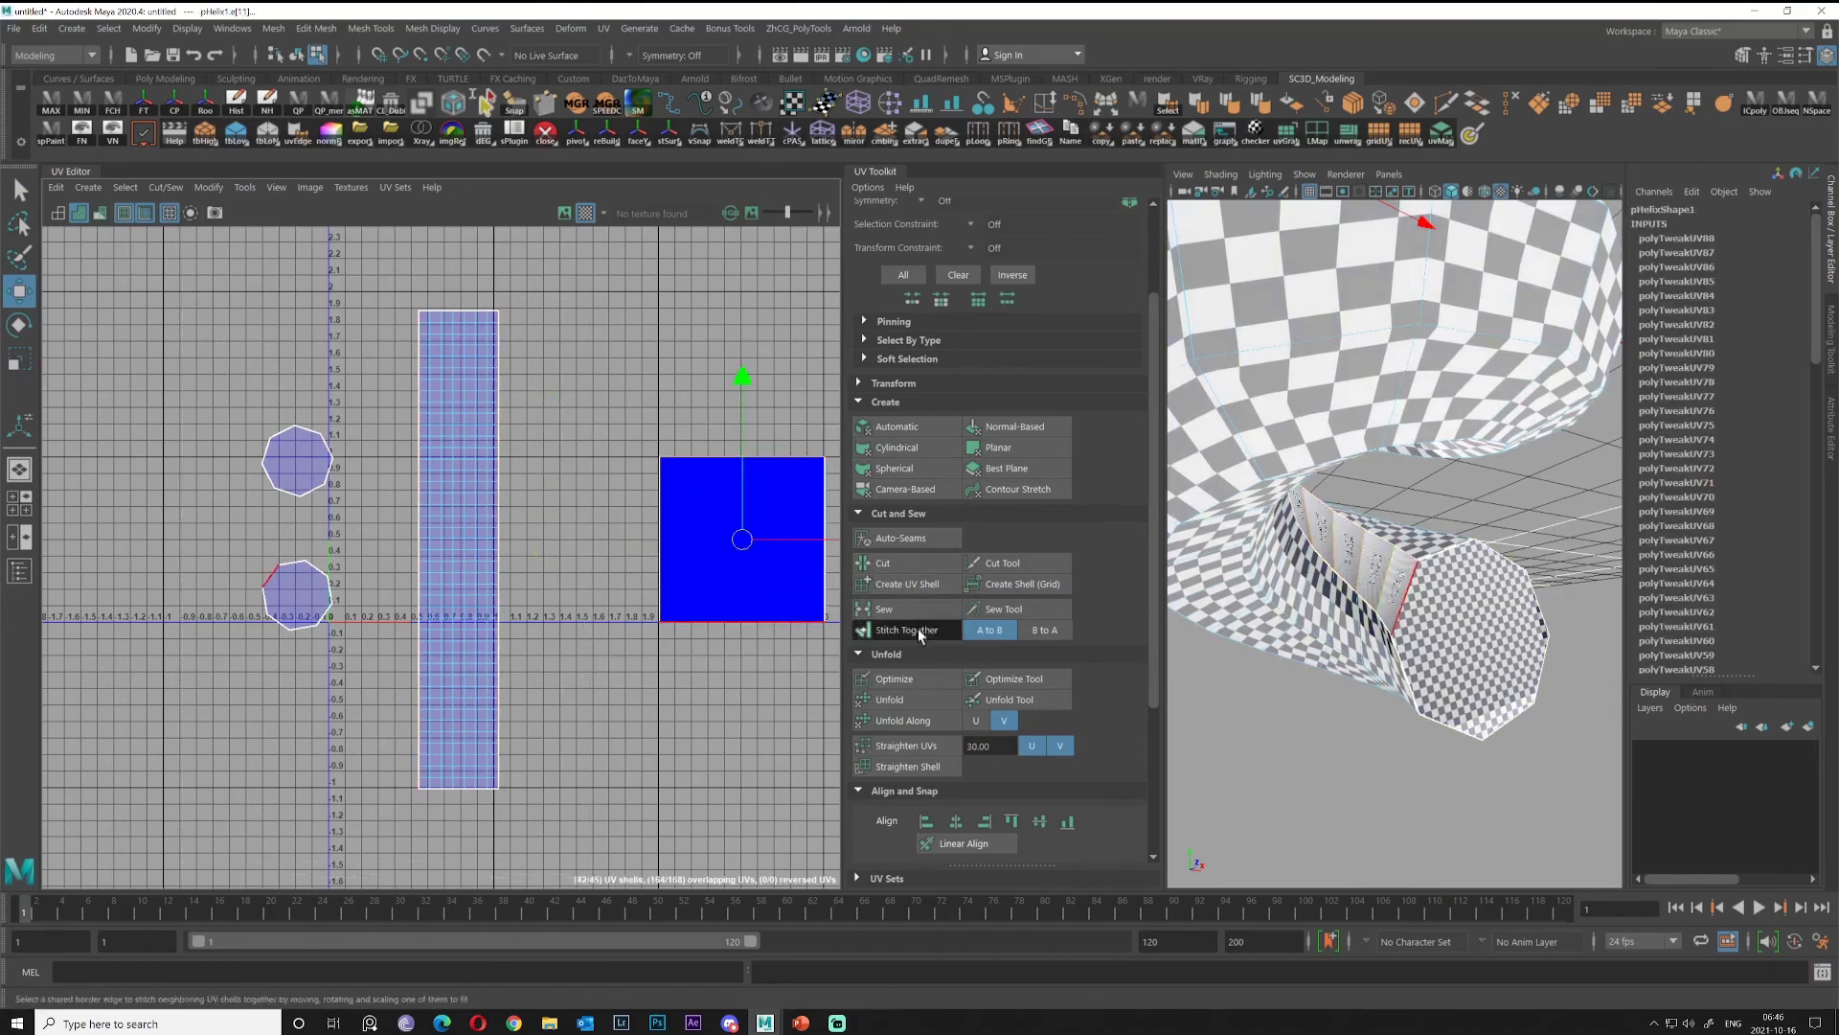
scroll(714, 607, down, 3)
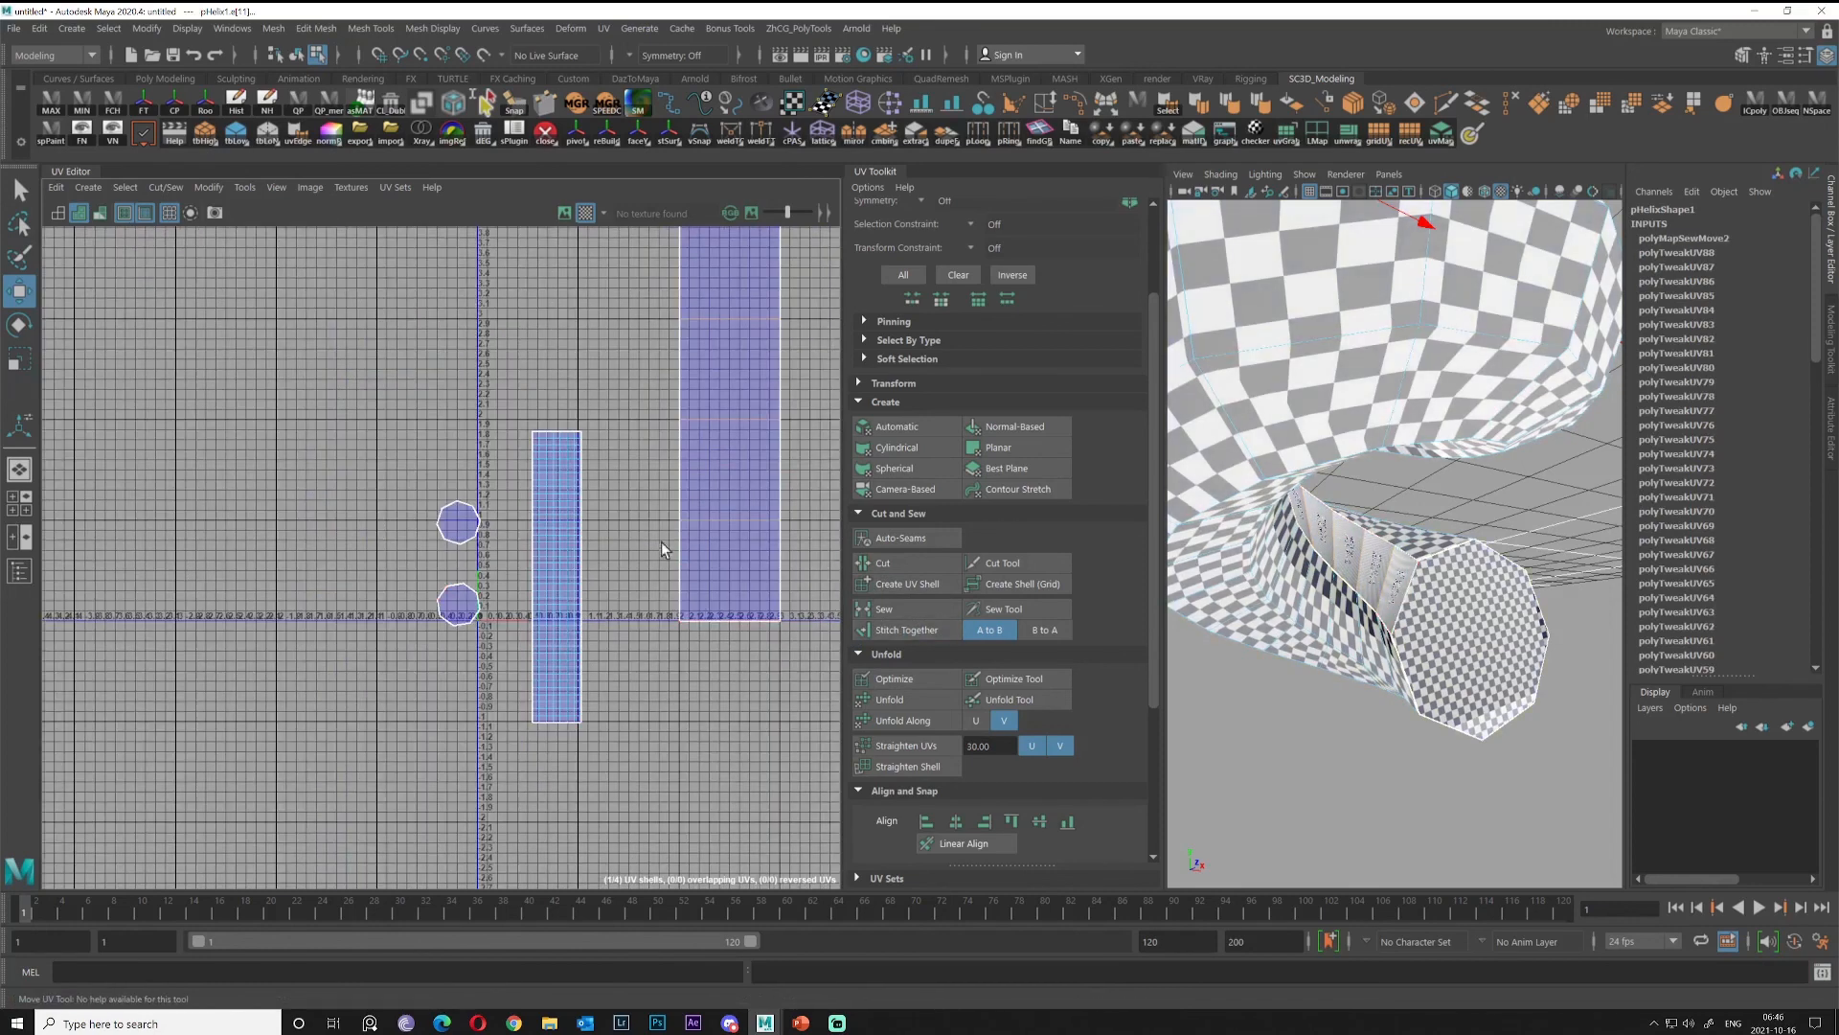
Select an edge along the body strip's long side and stitch the strip to the inner strip's shell.
scroll(560, 547, up, 3)
right_drag(539, 461, 538, 410)
click(515, 366)
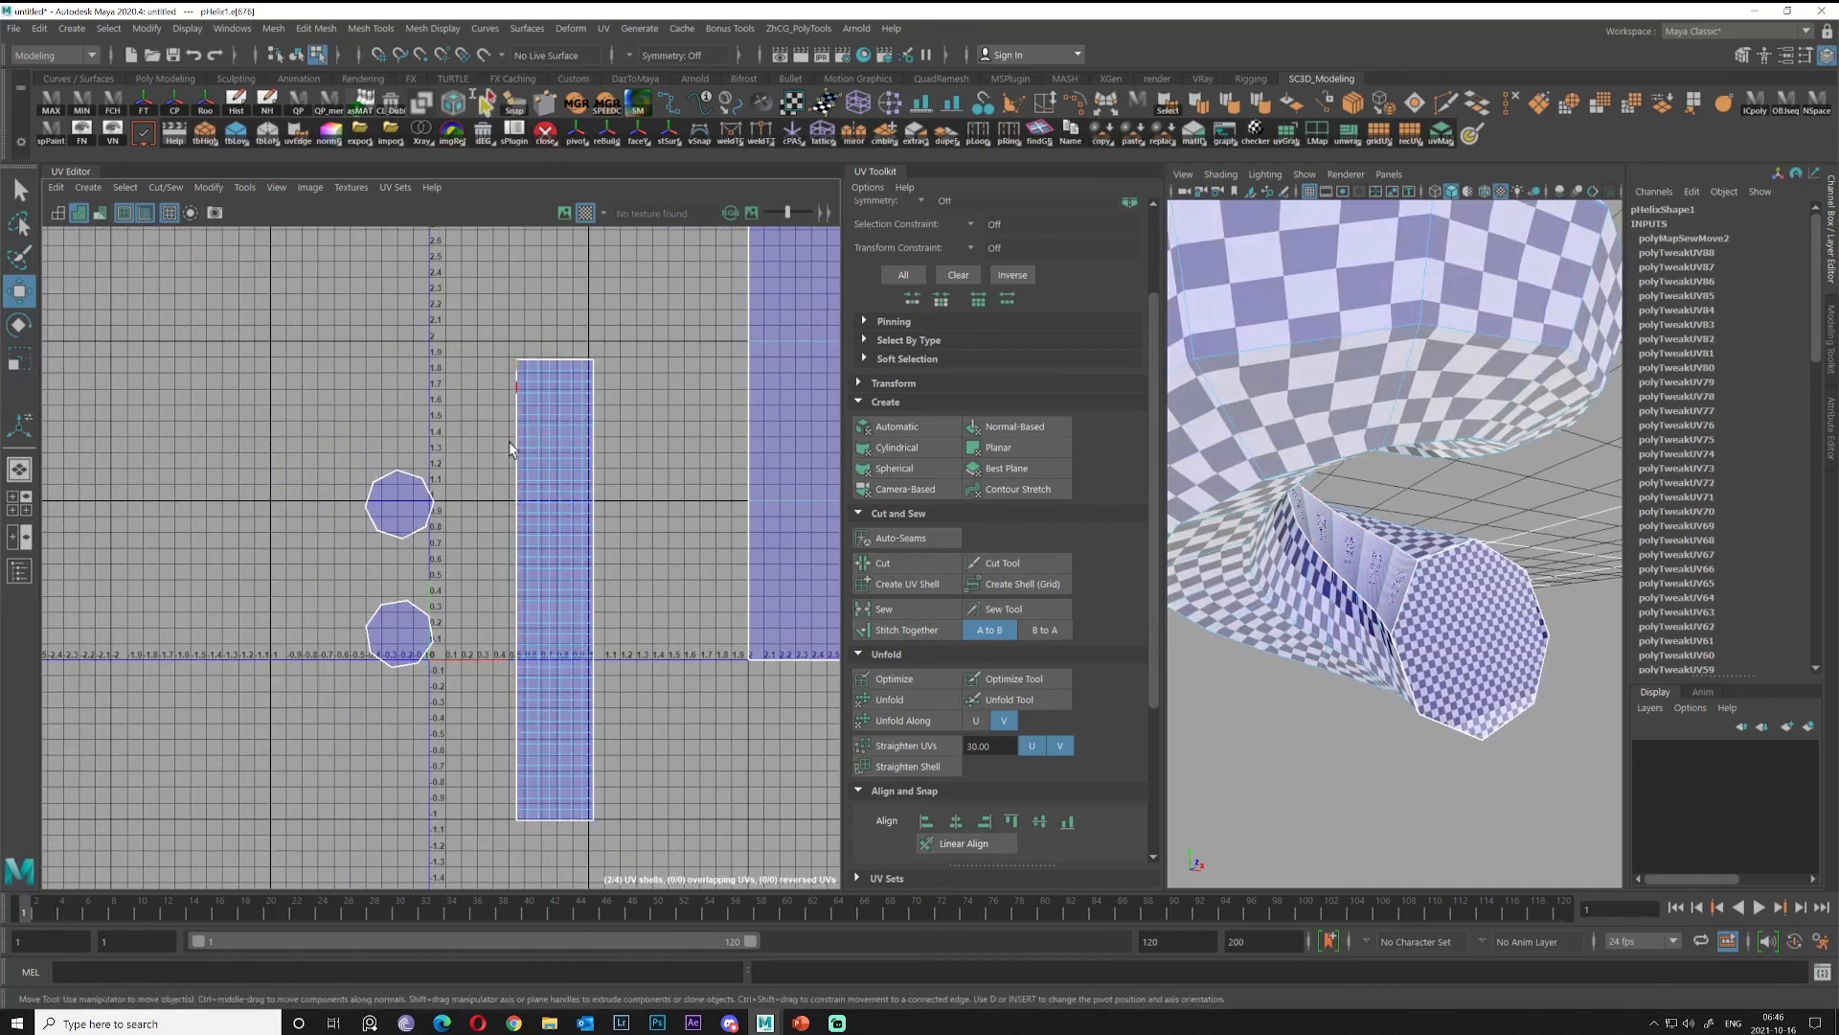
click(512, 813)
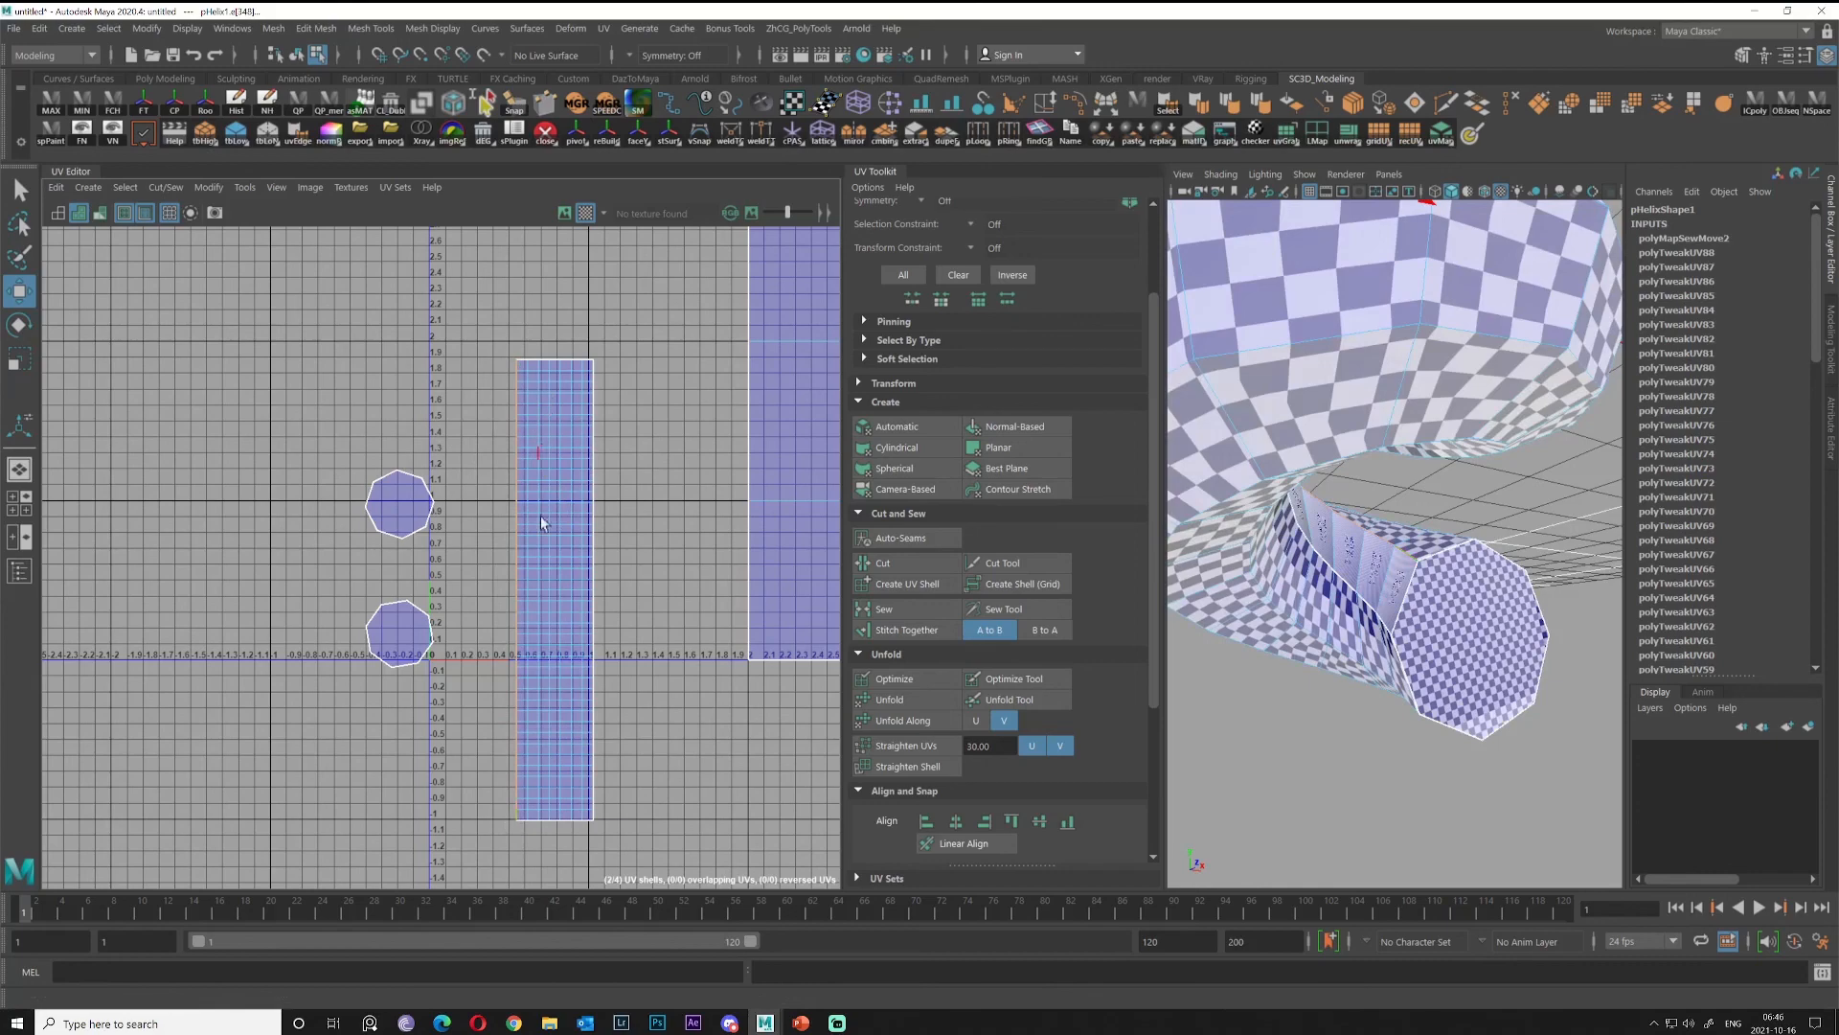
click(920, 629)
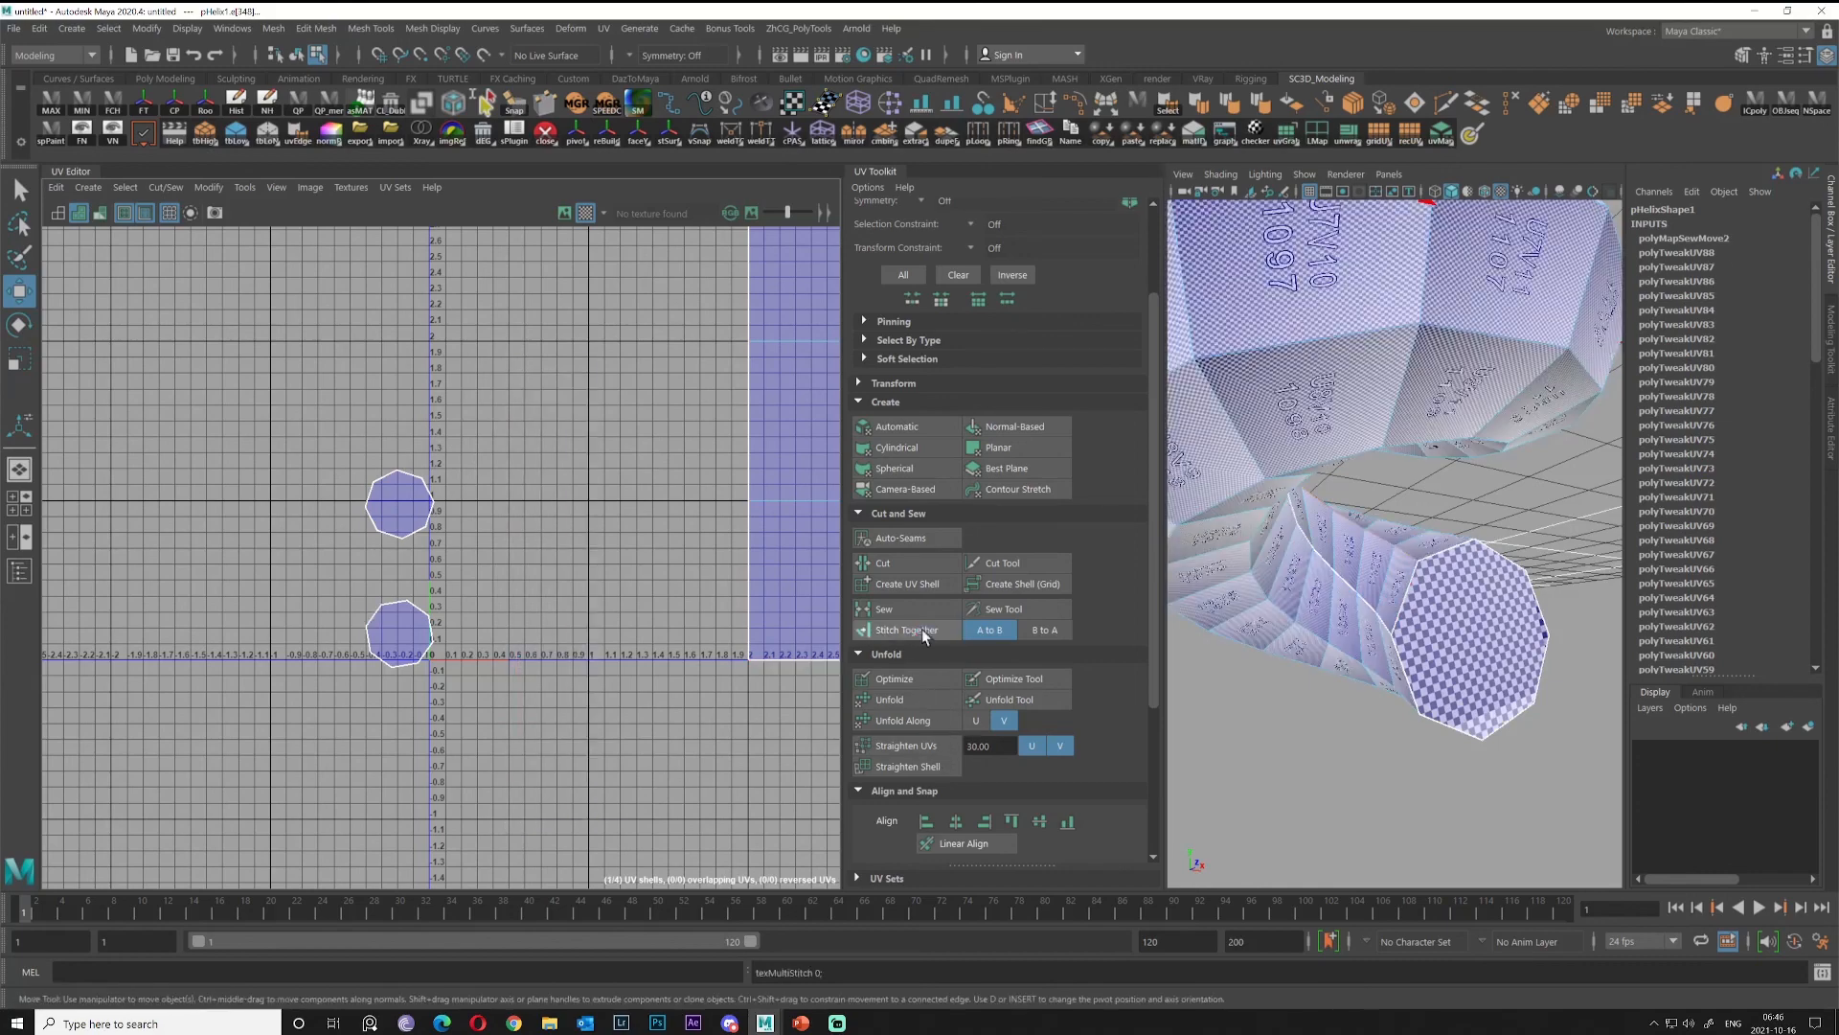
Select the joined body shell's UVs, scale them down uniformly and move the shell beside the end caps.
scroll(650, 661, down, 12)
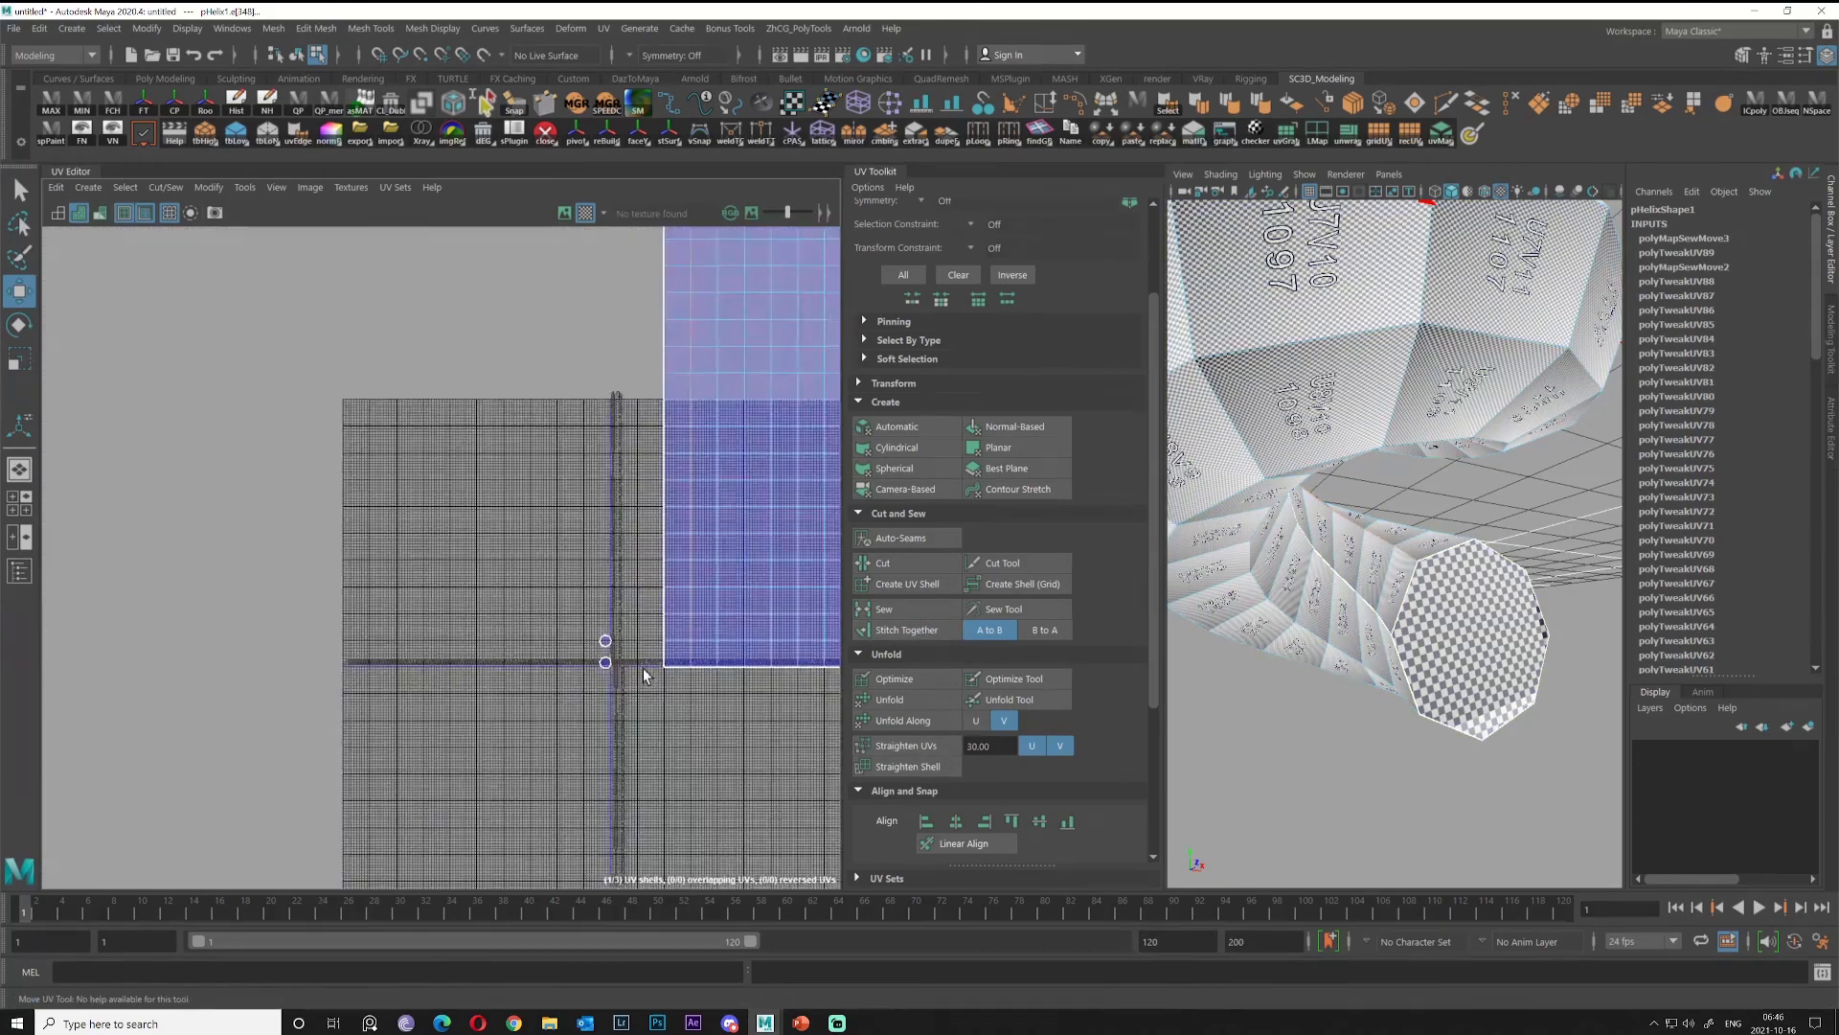
scroll(653, 682, down, 3)
double_click(708, 530)
drag(695, 528, 694, 531)
right_drag(693, 531, 780, 518)
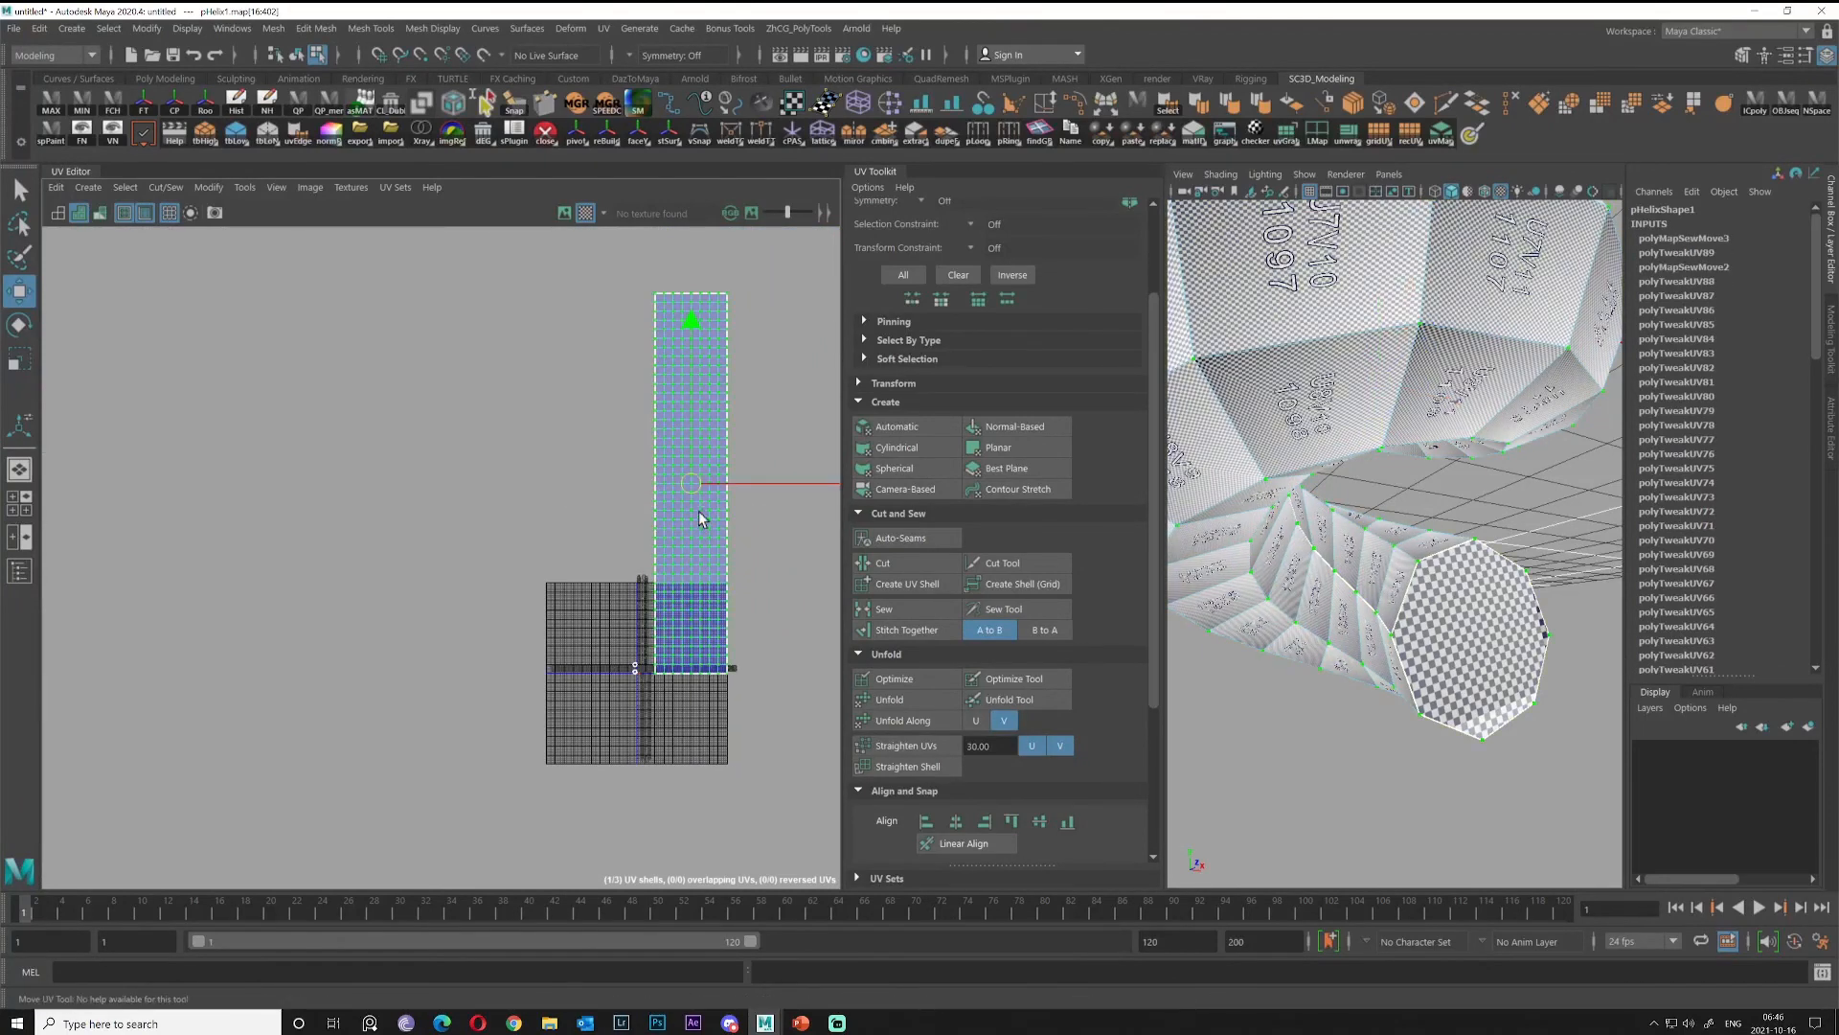
key(r)
drag(687, 487, 539, 434)
key(w)
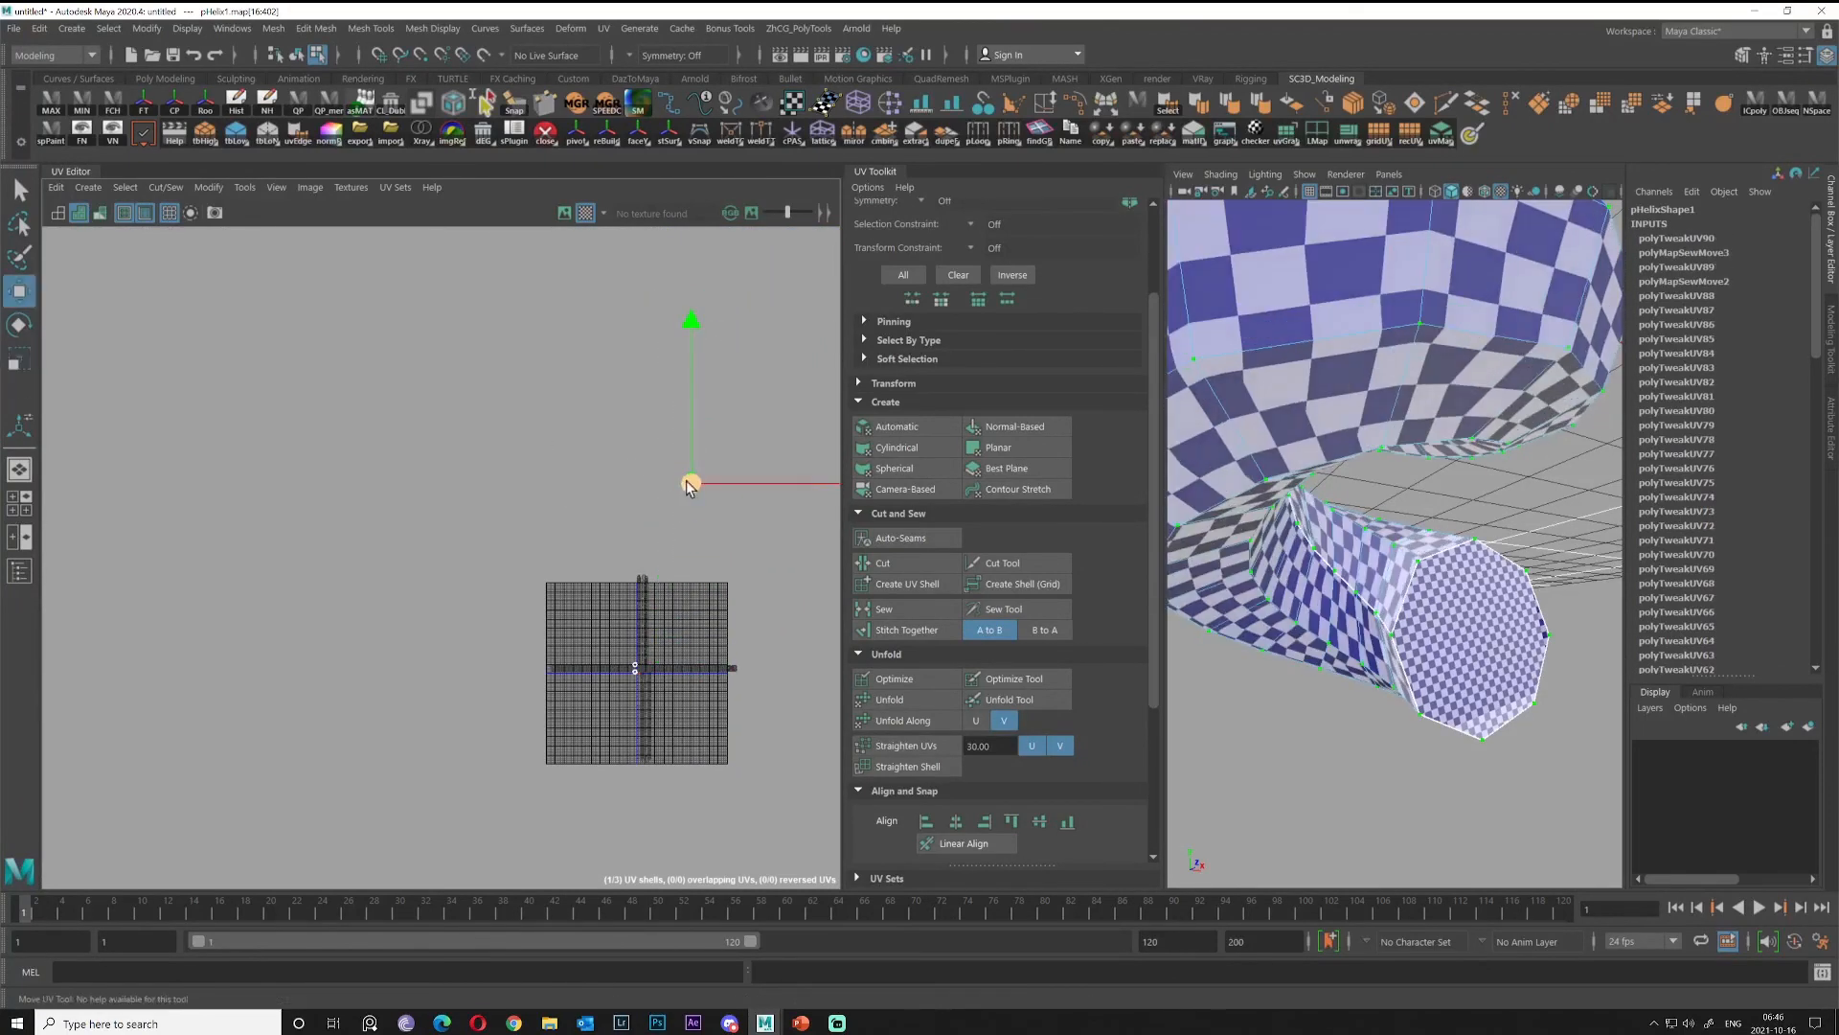
drag(686, 487, 639, 672)
scroll(643, 682, up, 8)
alt+middle_drag(362, 594, 560, 692)
scroll(493, 618, up, 2)
Get the texel density of the lower end cap and apply it to the body shell.
click(487, 624)
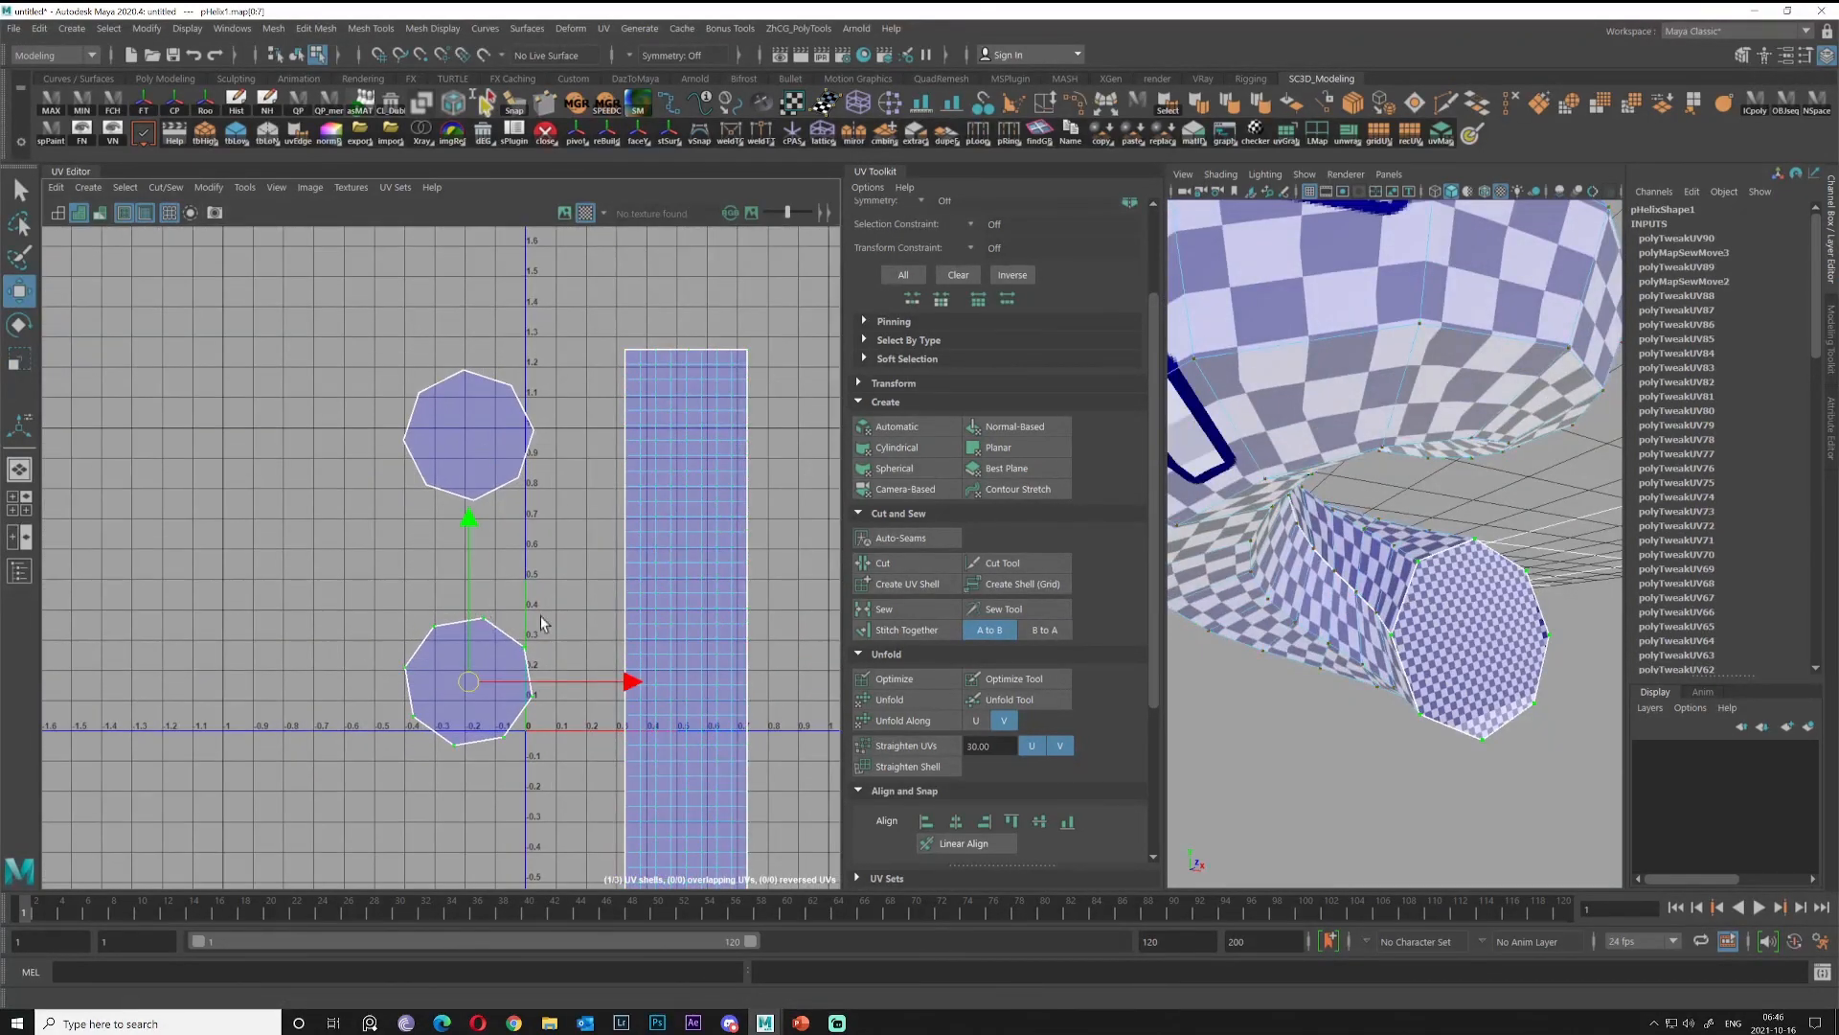
scroll(985, 515, up, 3)
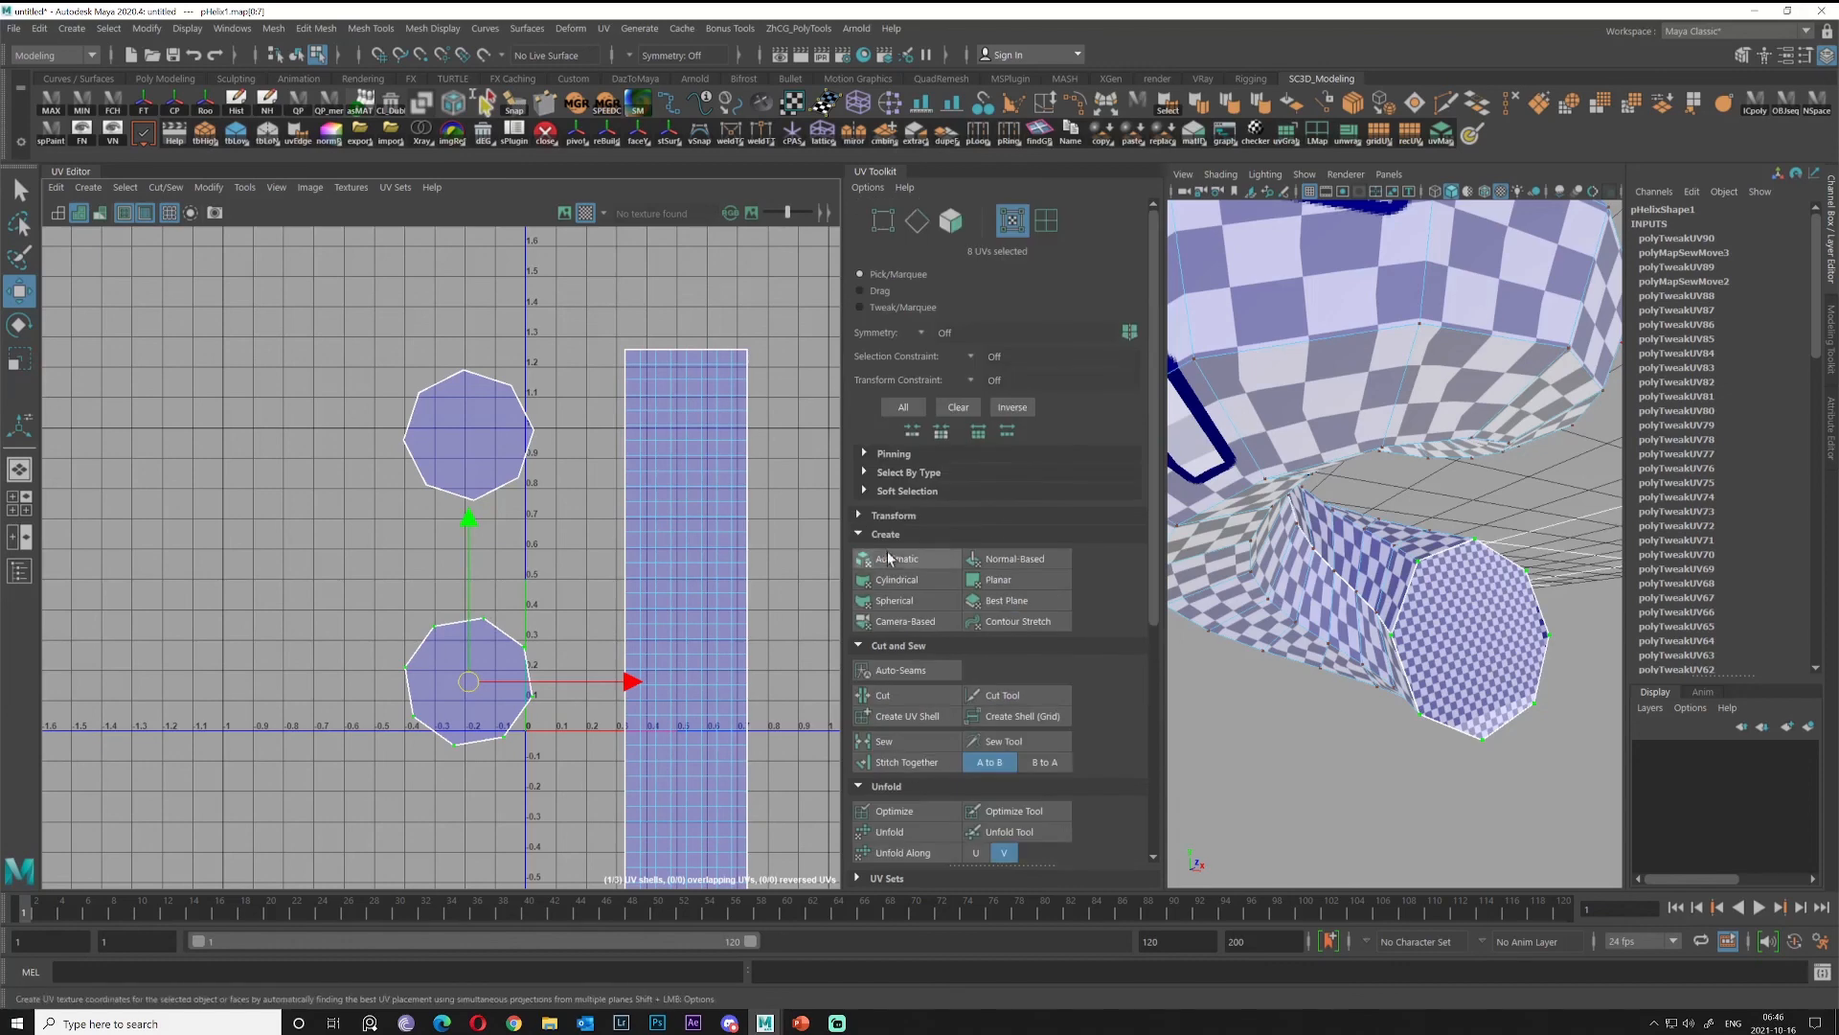
click(859, 515)
scroll(1058, 578, down, 5)
scroll(1058, 579, down, 3)
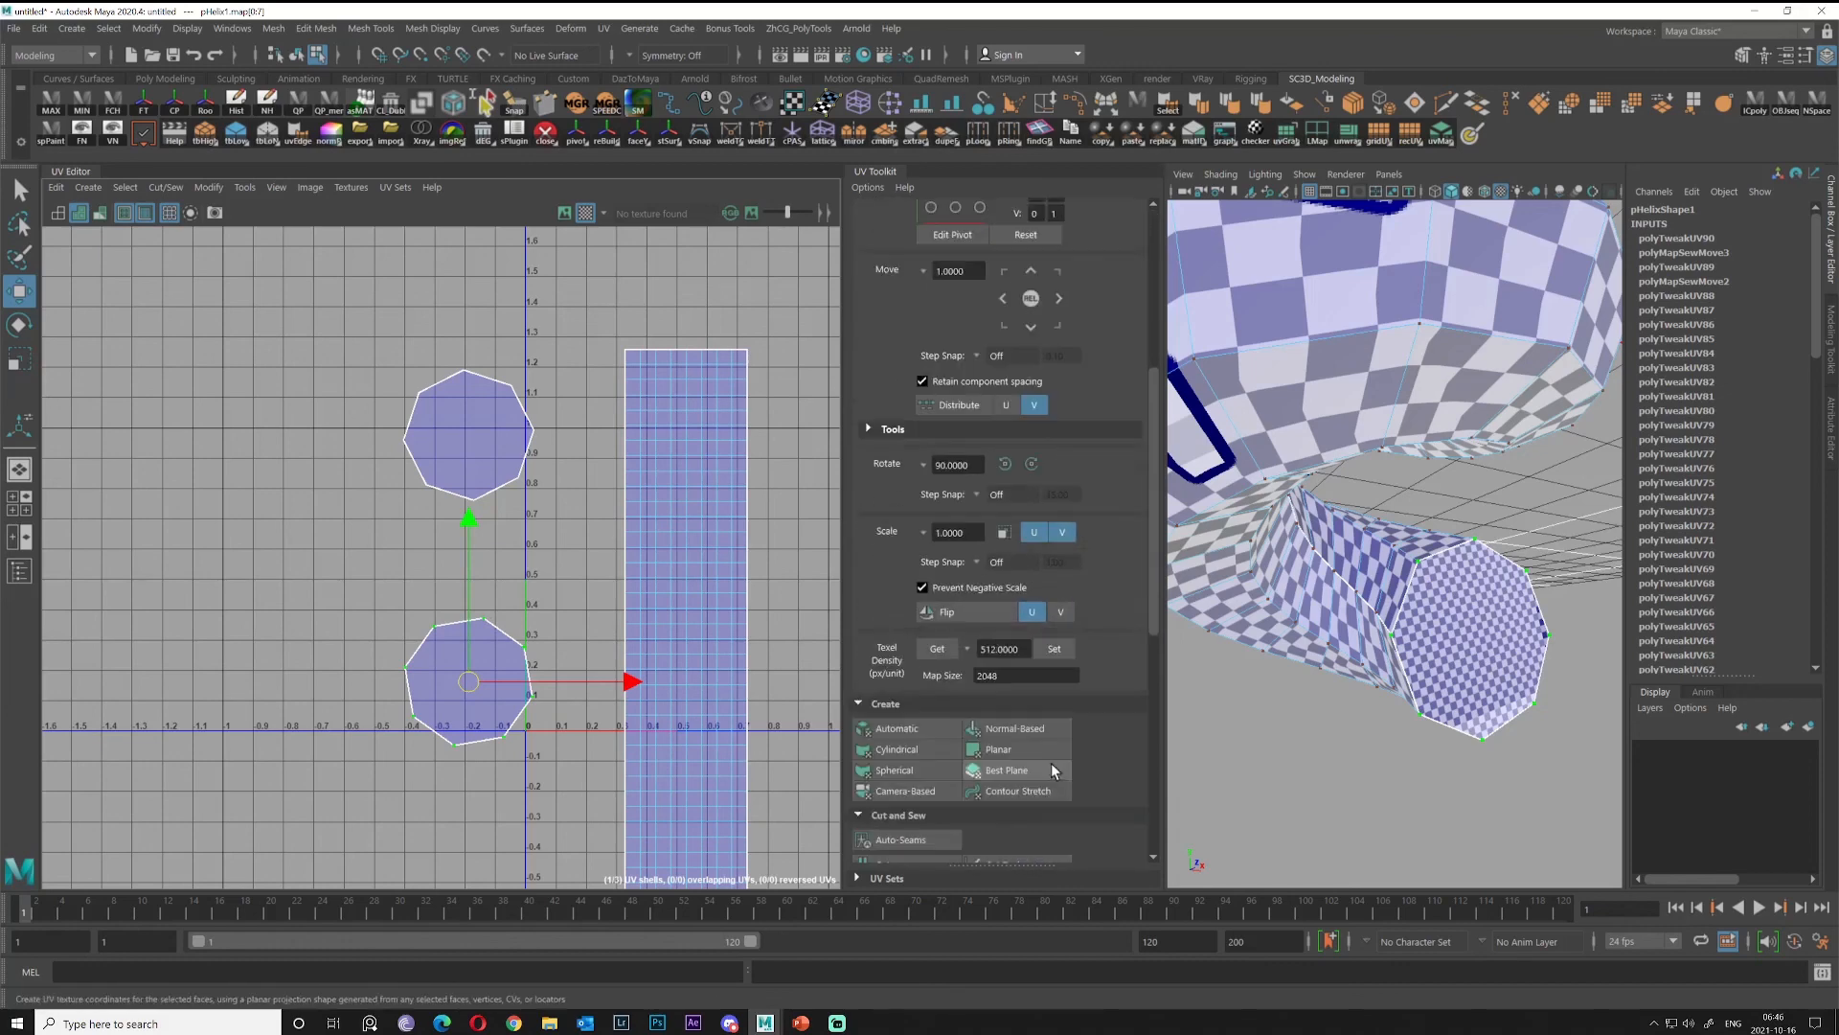
click(937, 649)
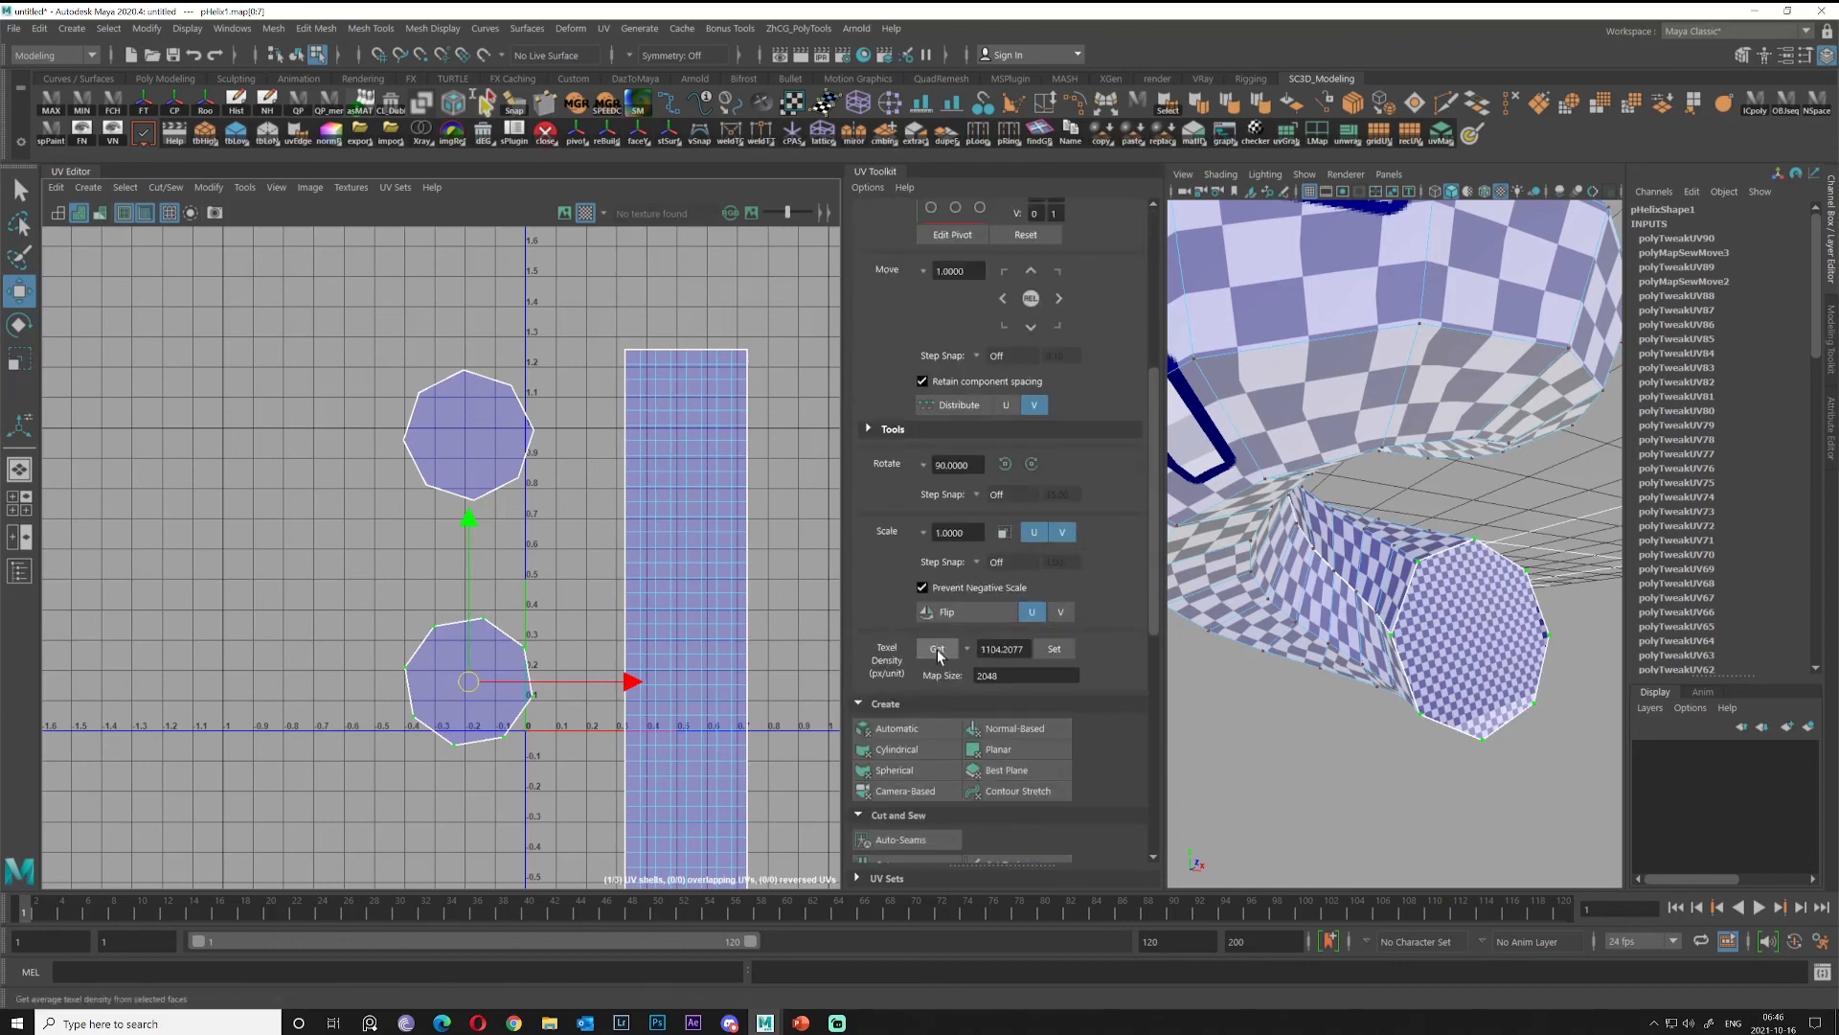
click(717, 540)
click(1053, 648)
scroll(666, 622, down, 4)
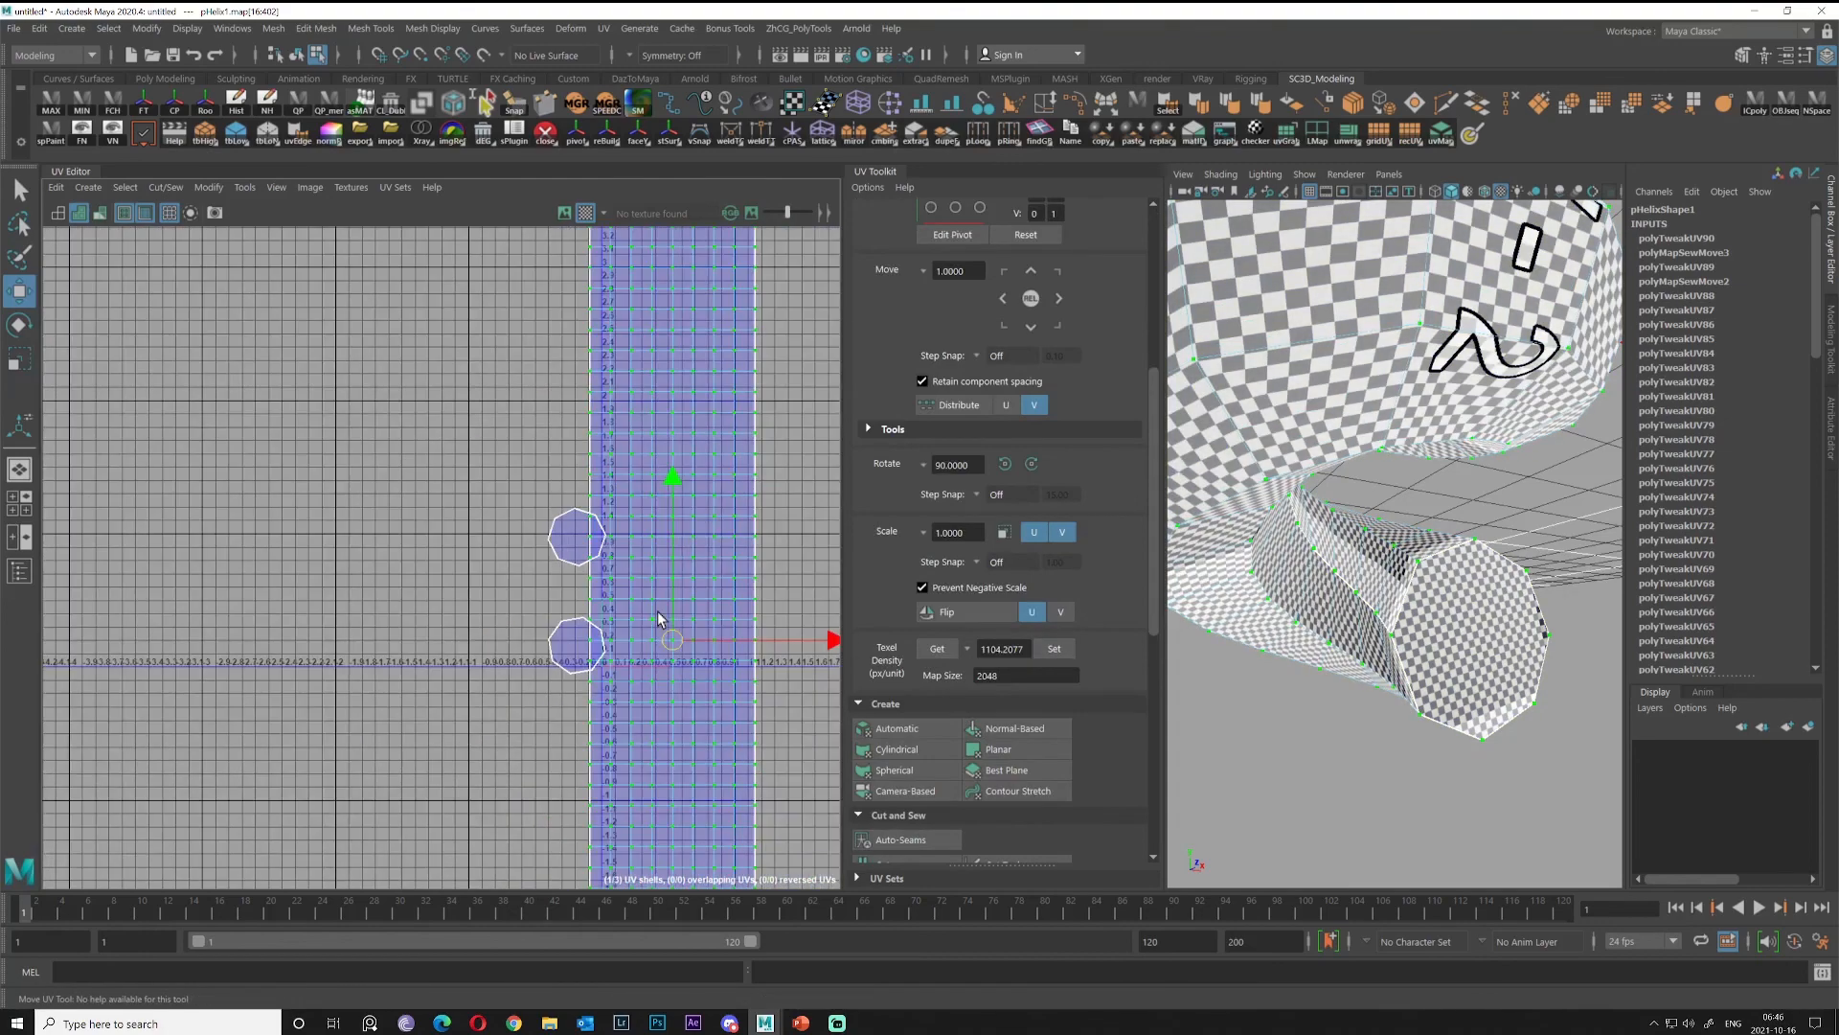
Select the body and both cap shells, scale them down together and move them up in UV space.
alt+middle_drag(658, 618, 544, 613)
drag(367, 448, 713, 738)
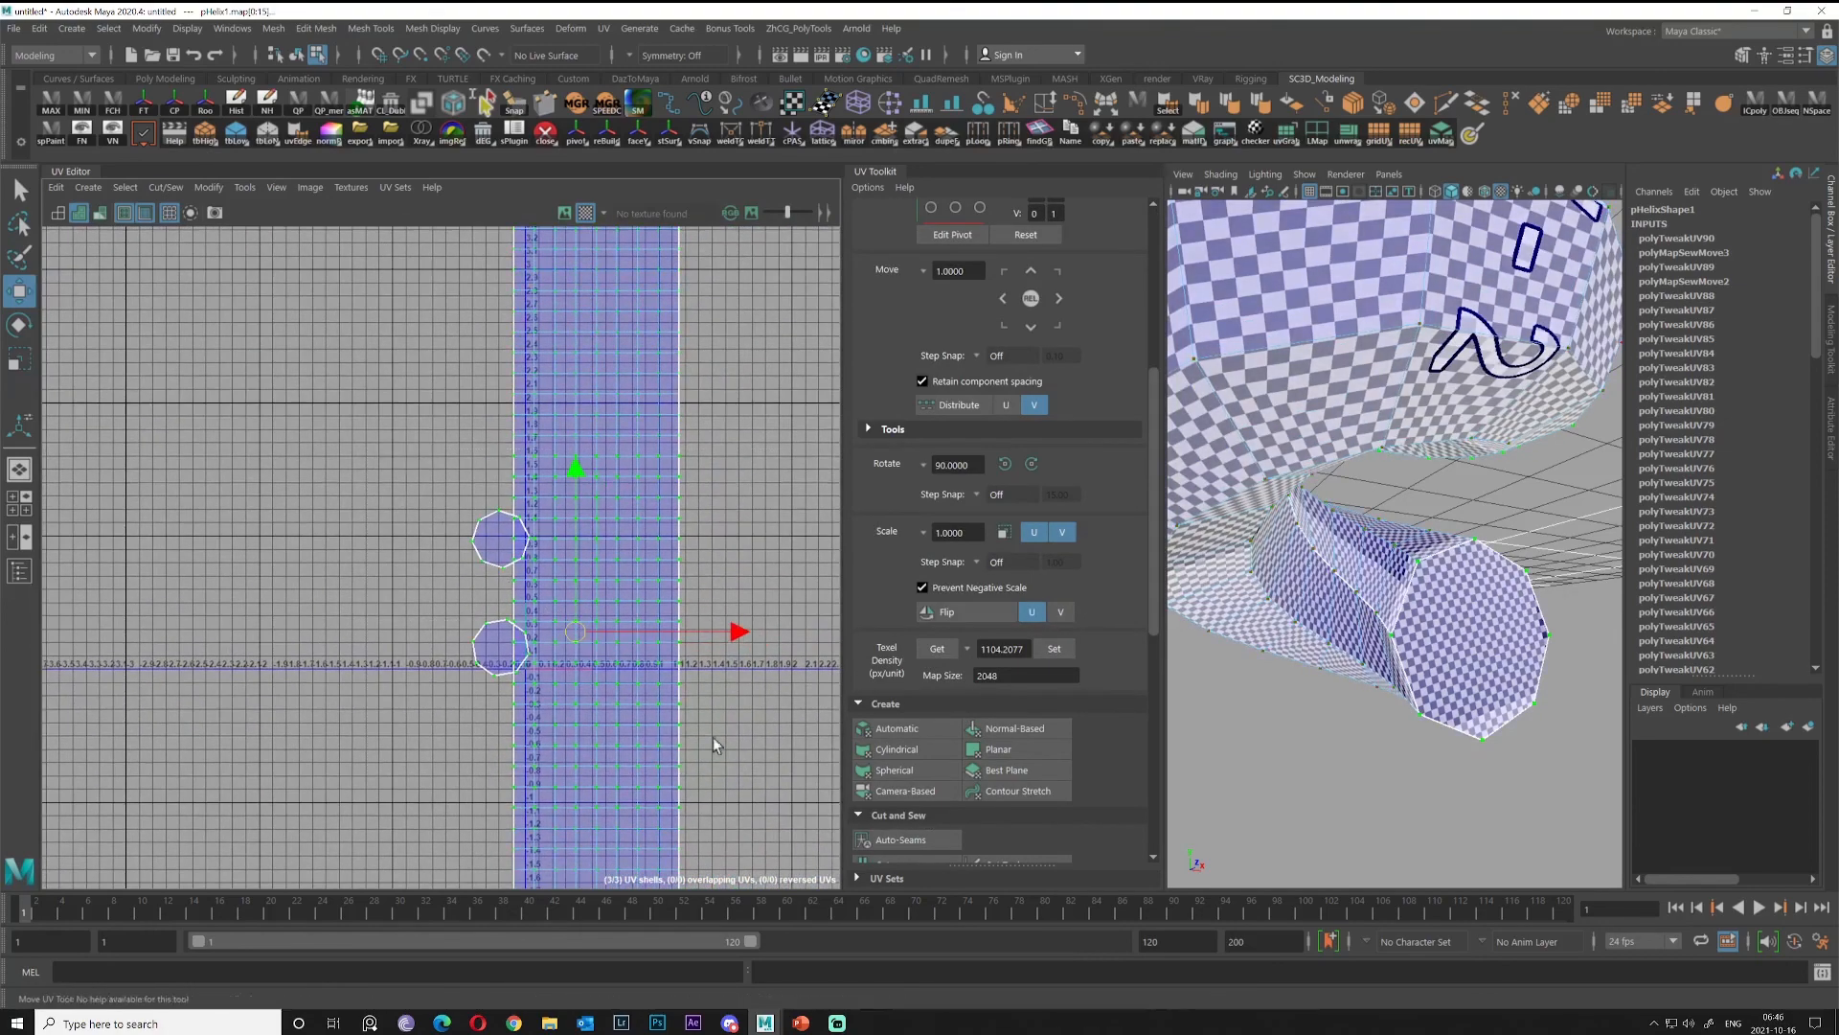
ctrl+right_drag(587, 663, 648, 695)
scroll(649, 696, down, 2)
key(r)
drag(607, 666, 498, 612)
scroll(498, 612, up, 4)
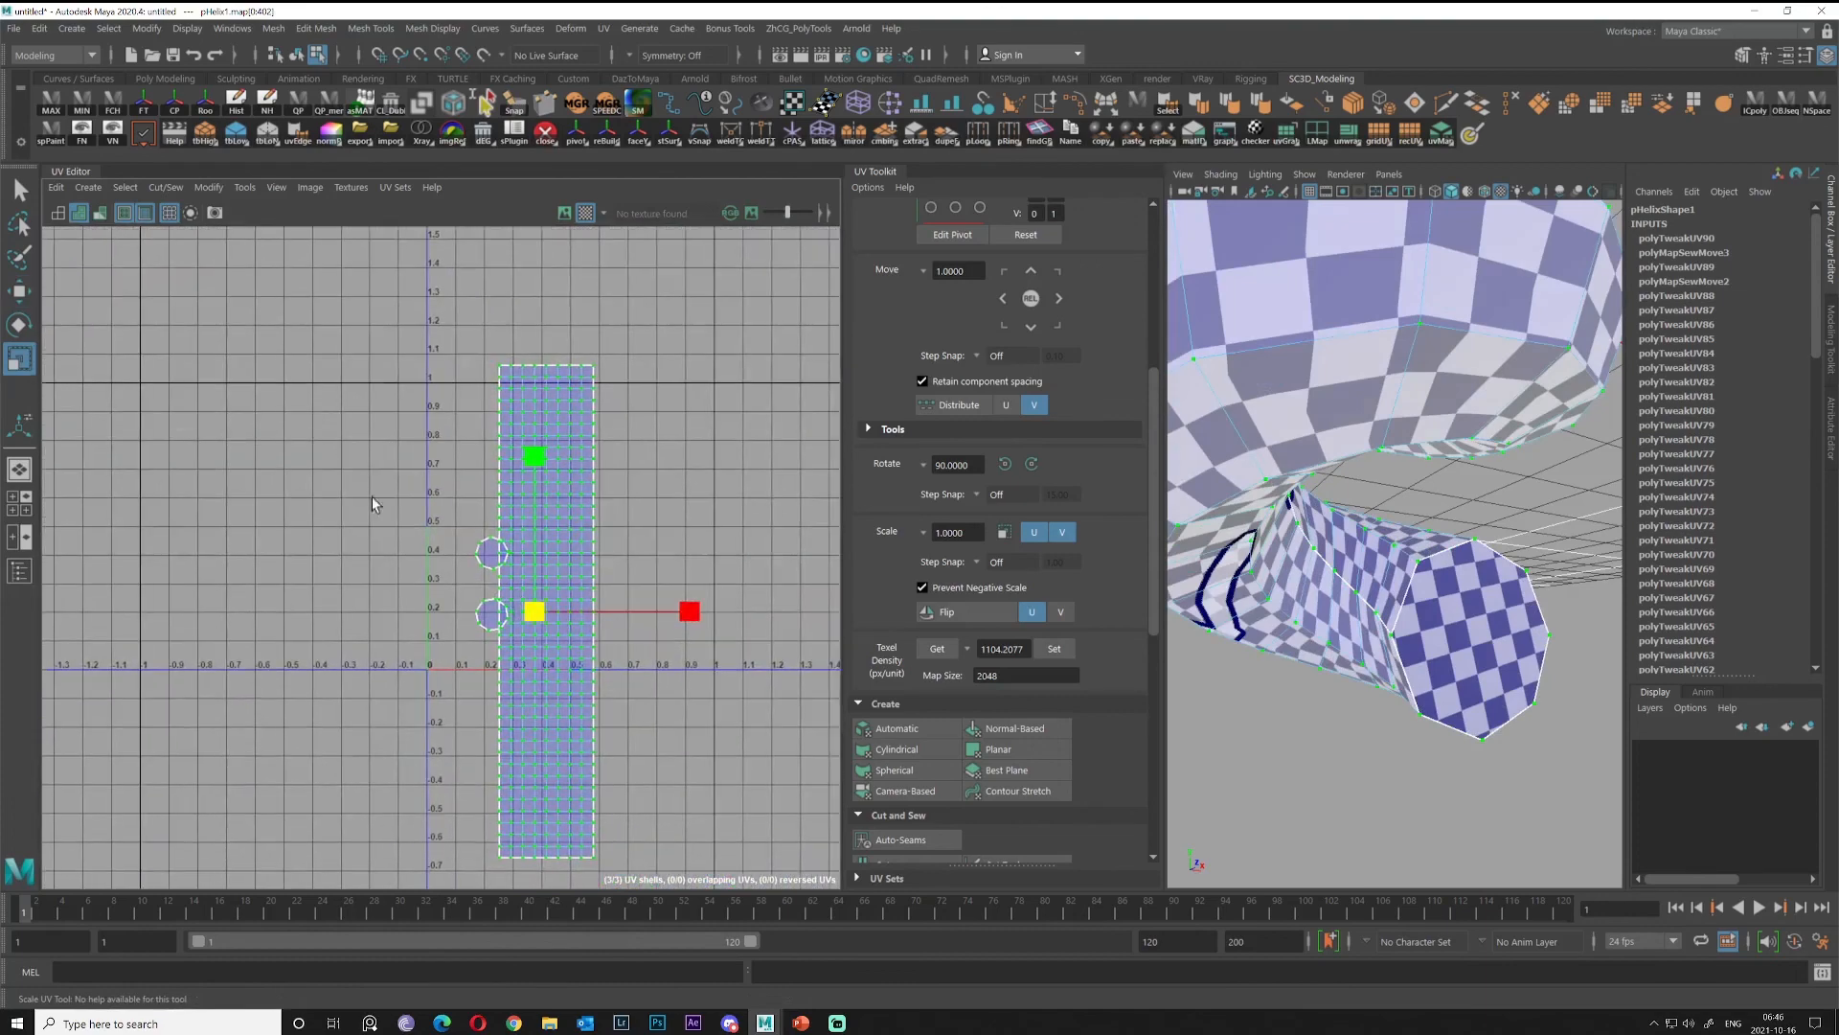
alt+middle_drag(501, 639, 513, 657)
drag(544, 628, 554, 509)
key(w)
Run the automatic Layout on all selected UV shells and clear the UV selection.
scroll(1033, 763, down, 3)
scroll(1033, 763, down, 3)
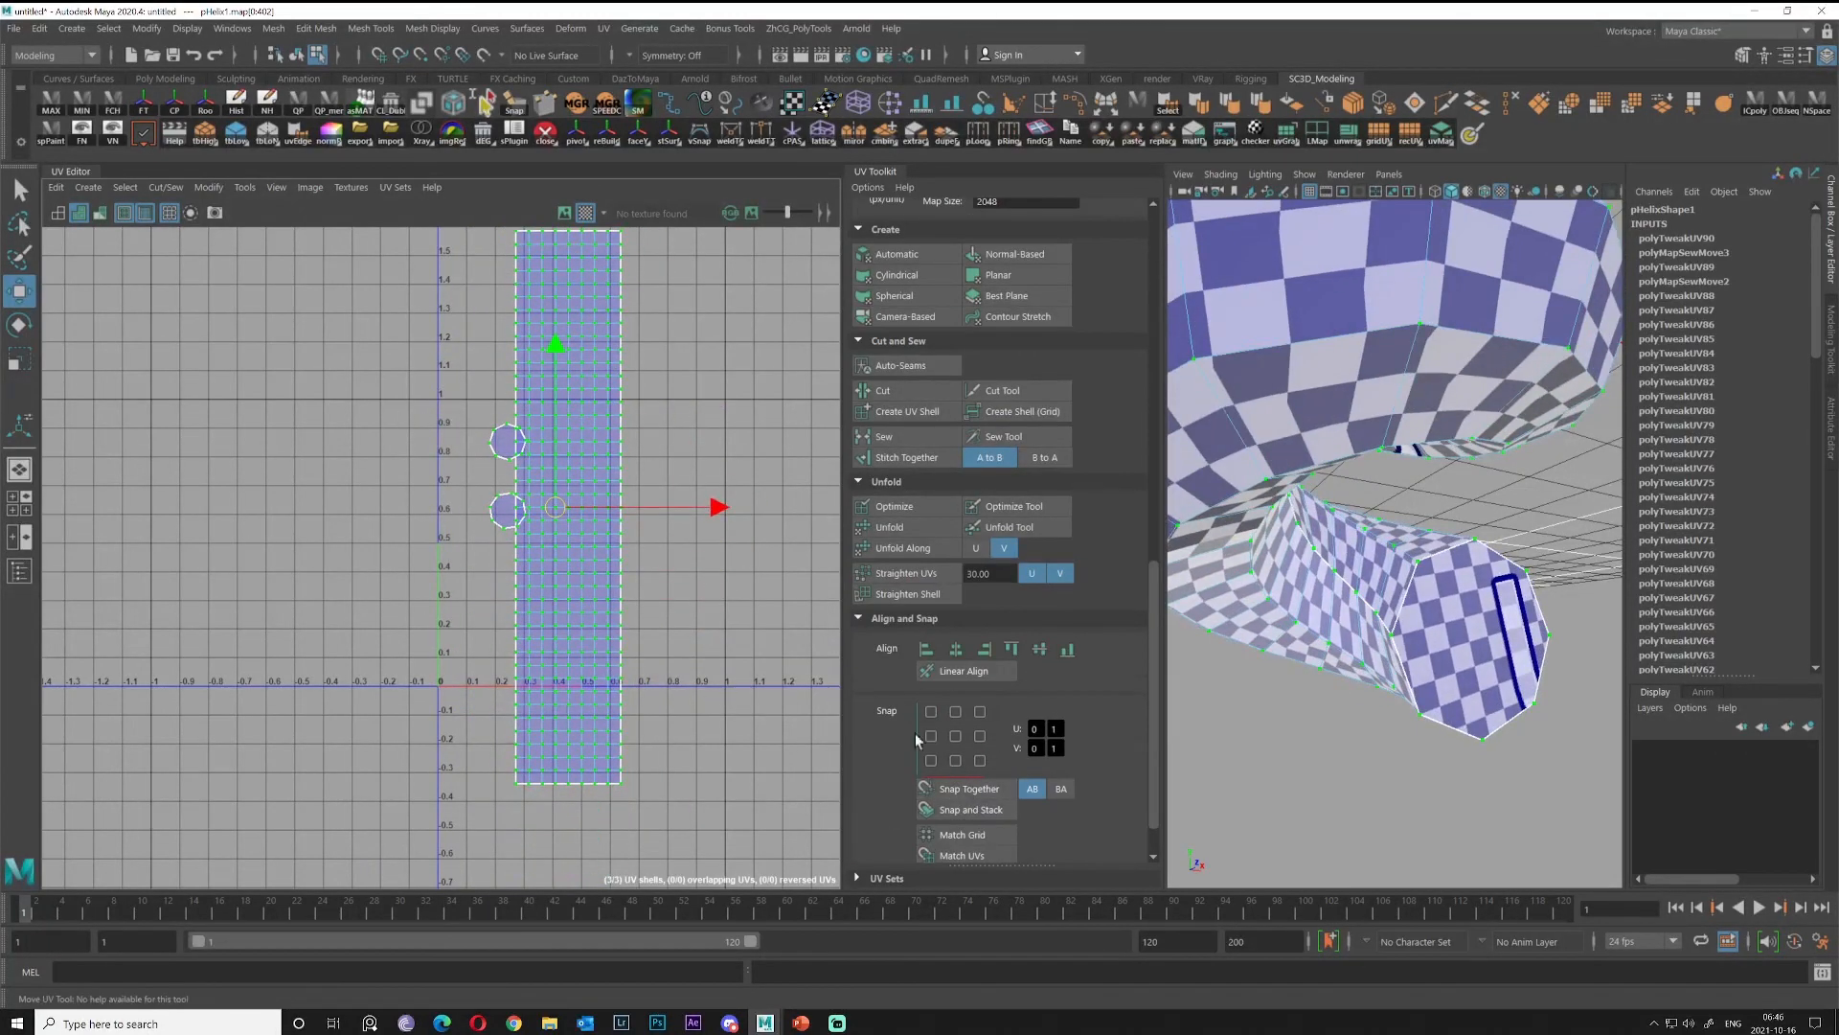
scroll(1082, 757, down, 1)
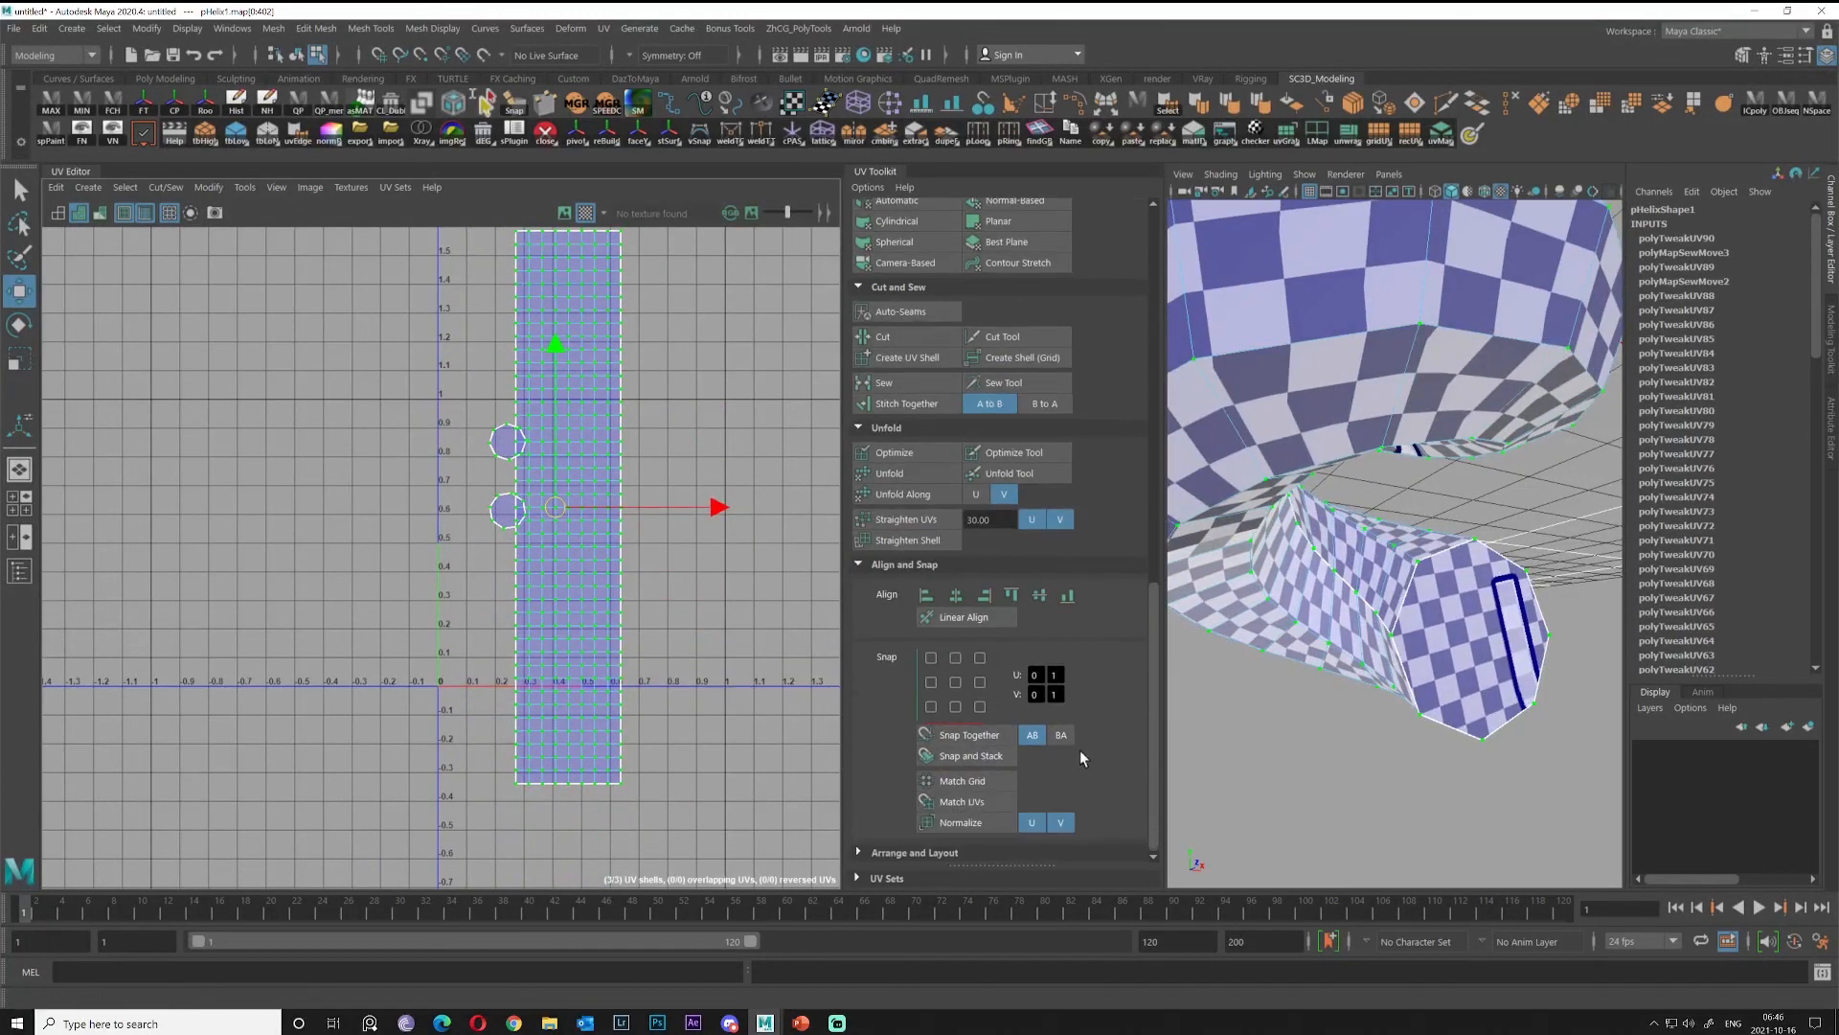
click(889, 853)
scroll(916, 847, down, 5)
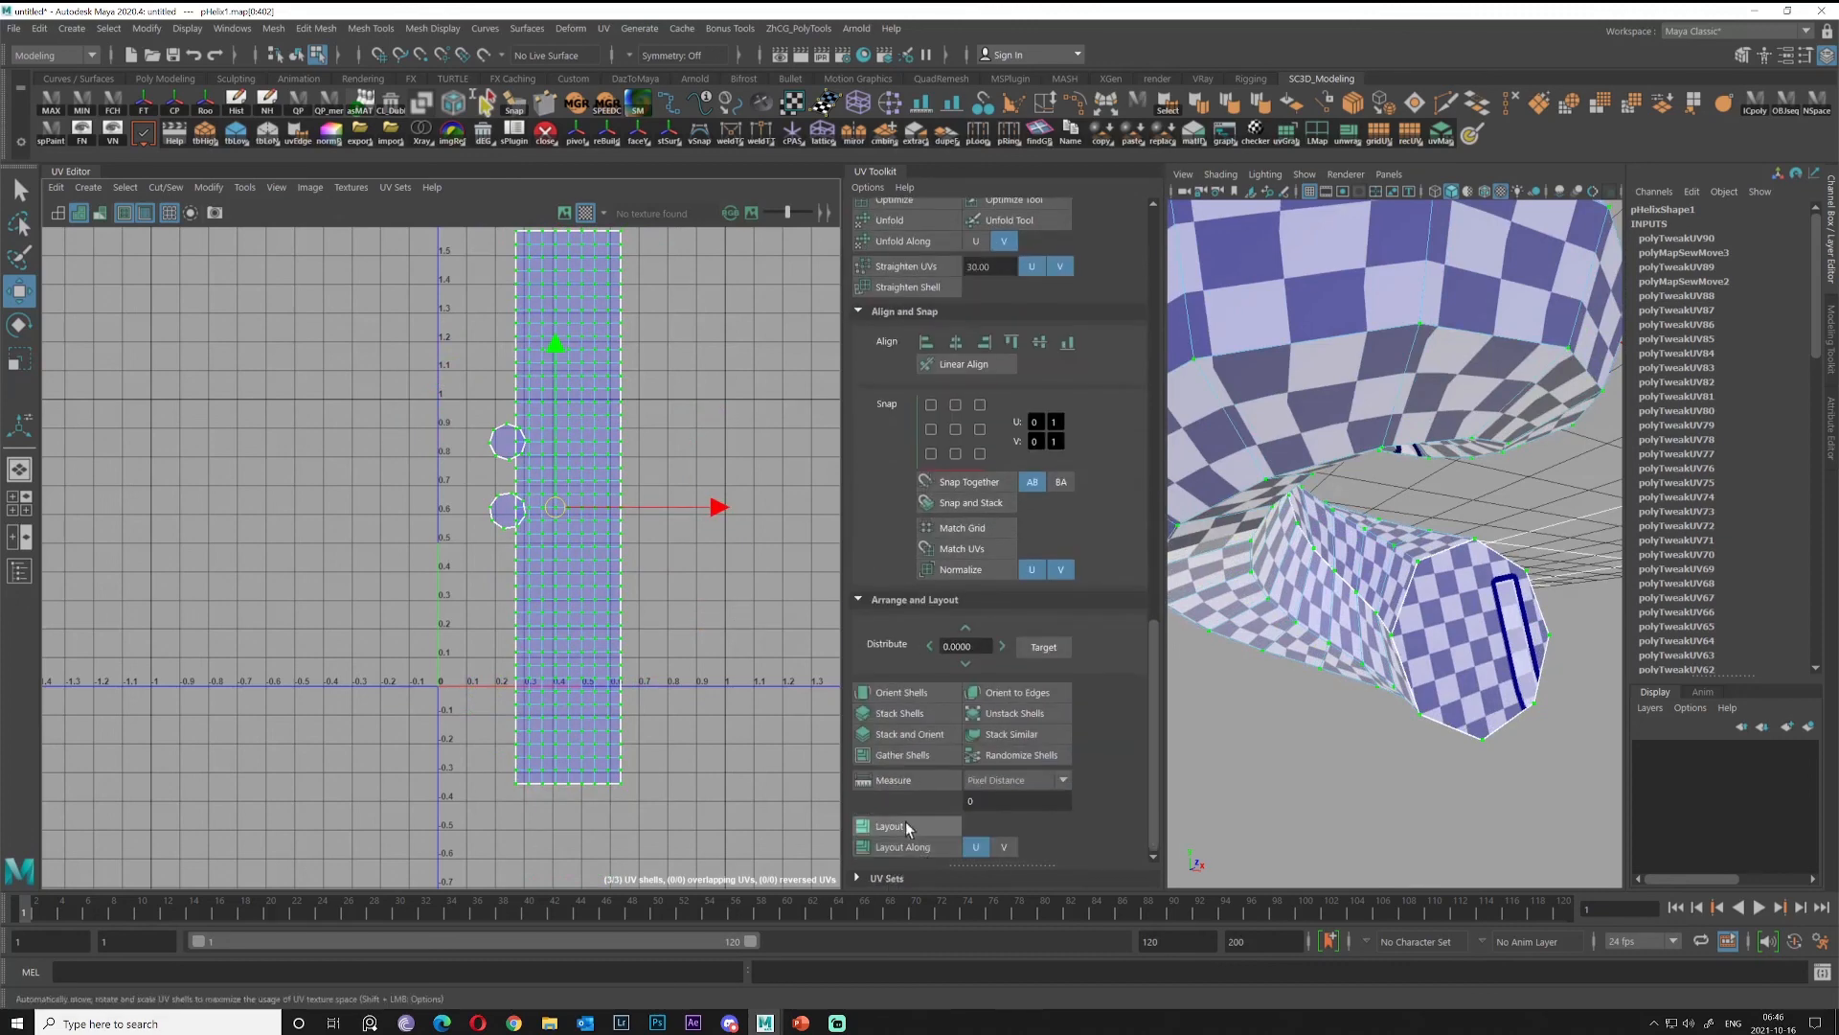
click(904, 824)
click(560, 642)
alt+middle_drag(622, 635, 640, 708)
Return to object mode, select the whole helix and delete it from the scene.
alt+right_drag(1566, 498, 1362, 498)
alt+drag(1362, 498, 1352, 567)
scroll(1353, 567, up, 1)
right_drag(1414, 517, 1475, 479)
alt+drag(1397, 559, 1456, 532)
click(1362, 669)
click(1456, 533)
key(Delete)
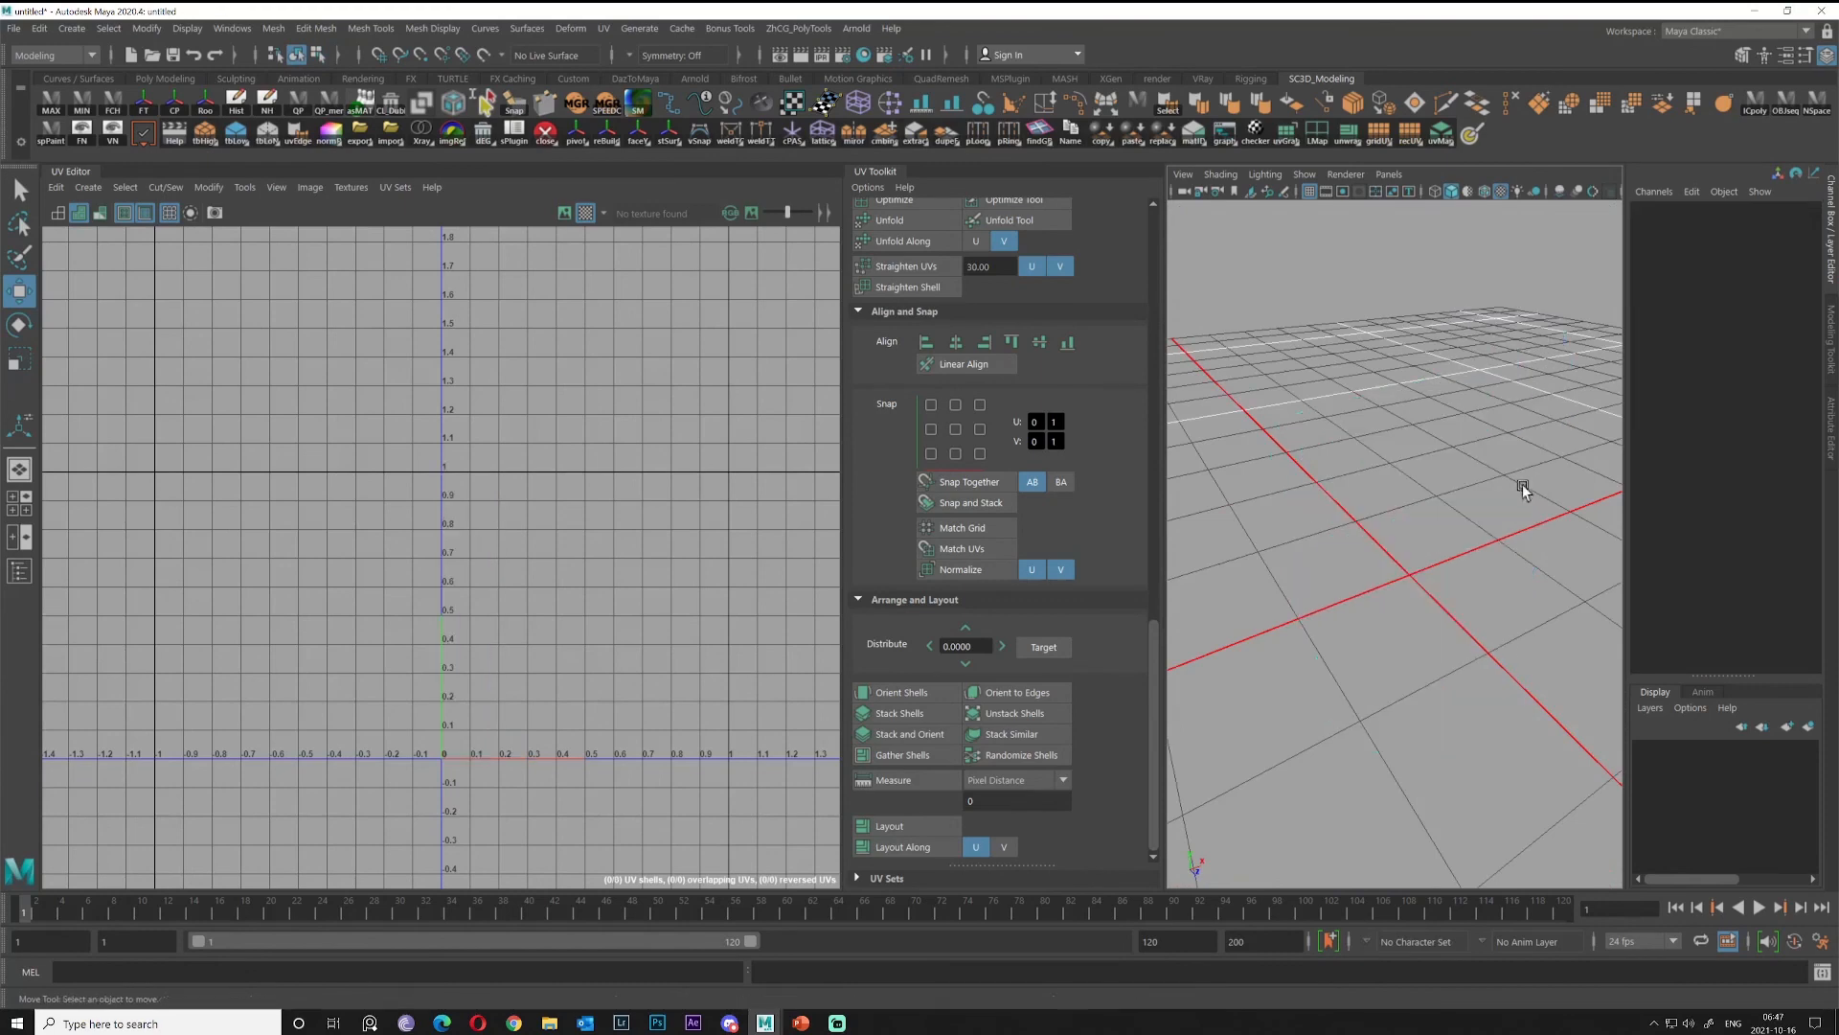
alt+drag(1395, 604, 1273, 530)
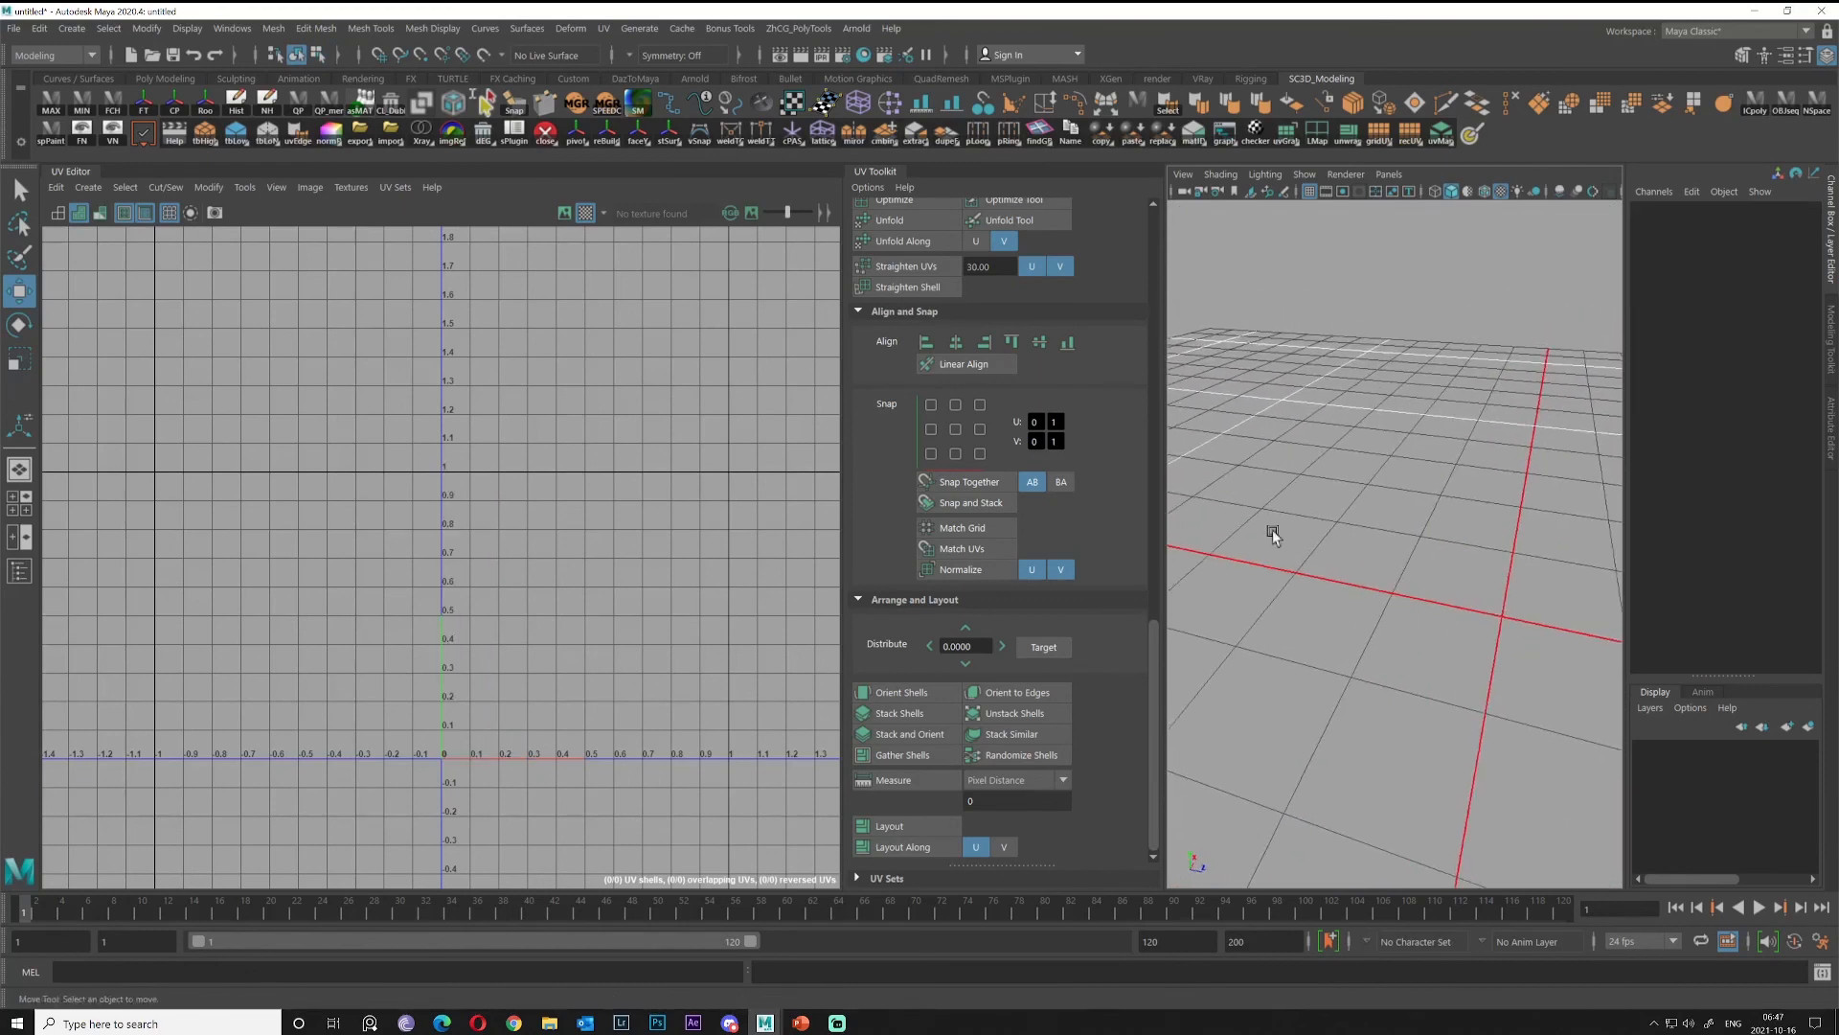